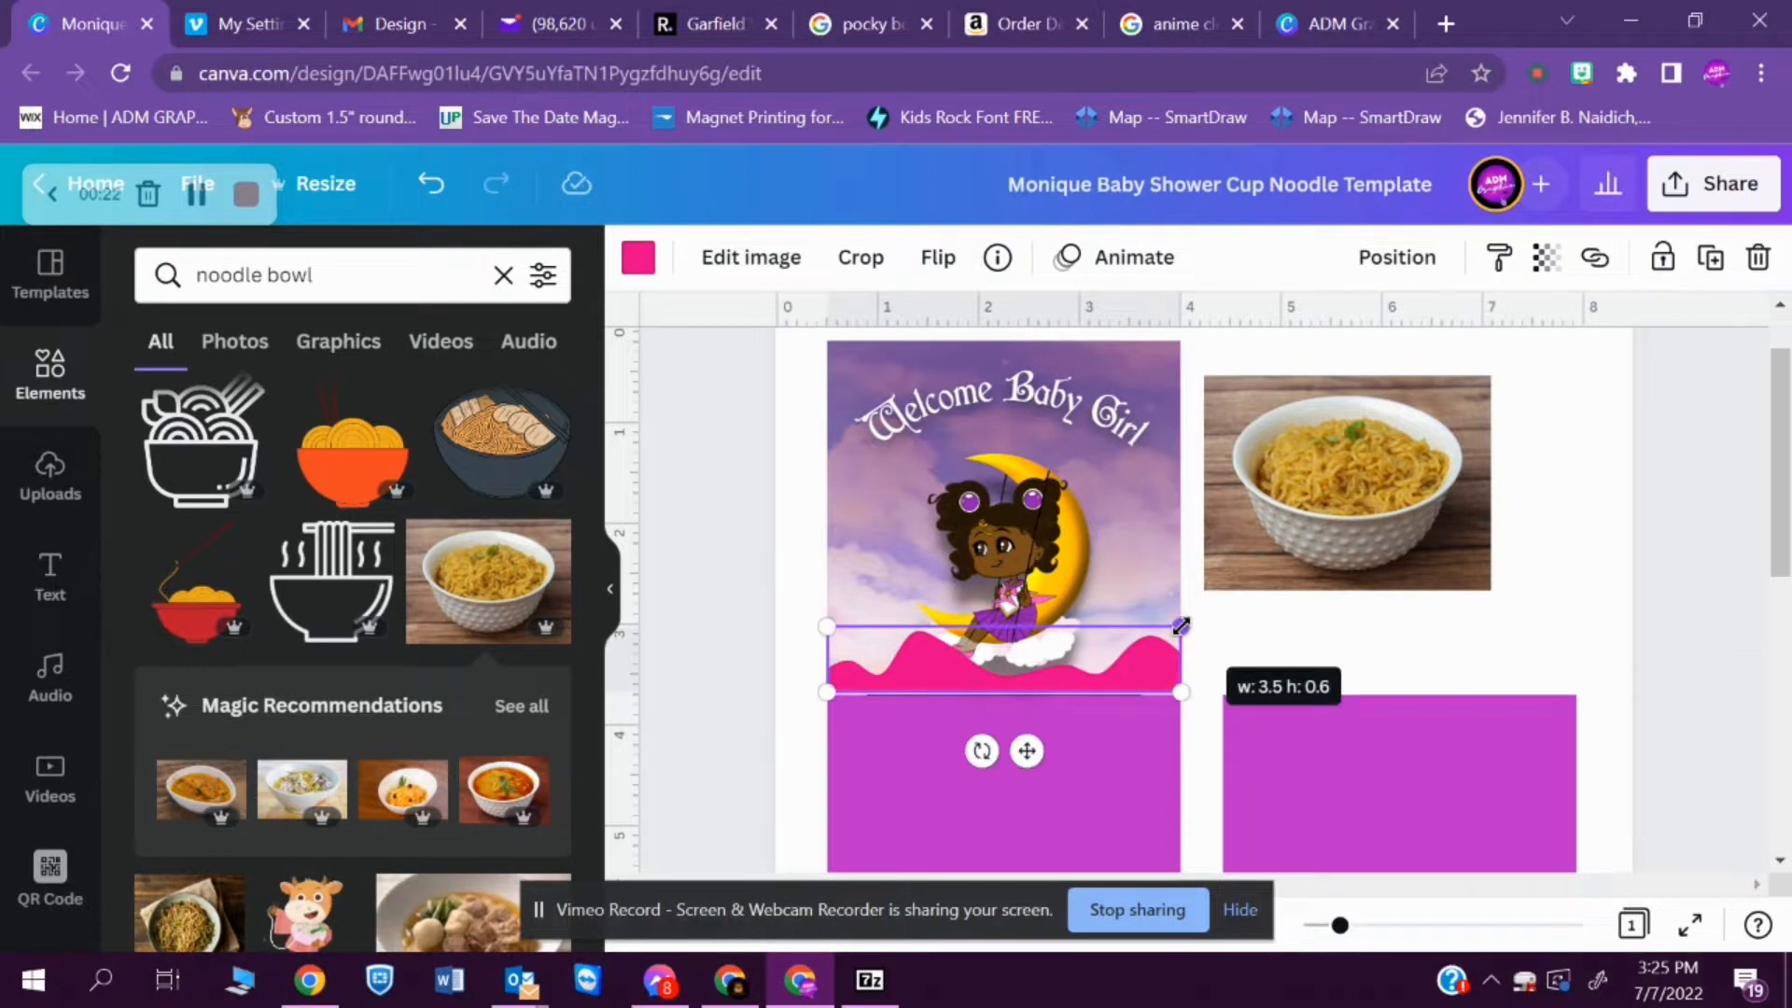
# - Nudge the pink wave down to the lower edge of the sky panel and send it backward behind the moon girl's cloud
pyautogui.click(1227, 679)
pyautogui.click(1151, 674)
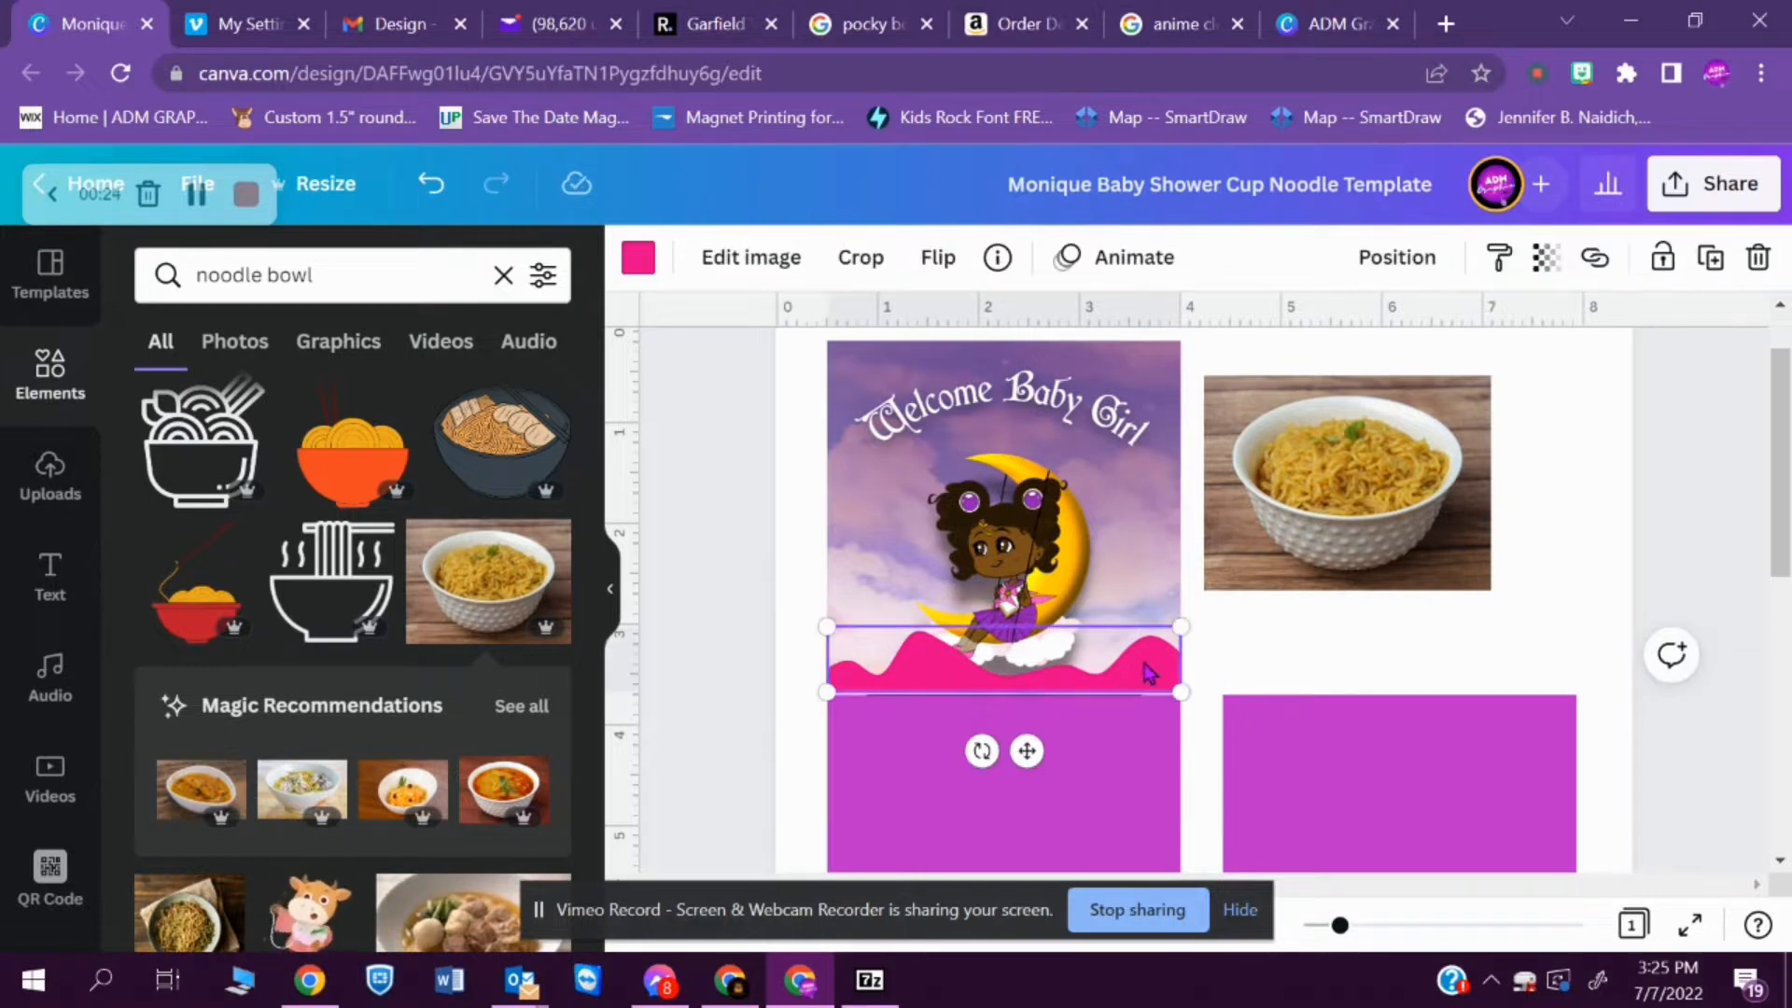
pyautogui.press('Down')
pyautogui.press('Down')
pyautogui.press('Down')
pyautogui.press('Down')
pyautogui.press('Down')
pyautogui.press('Down')
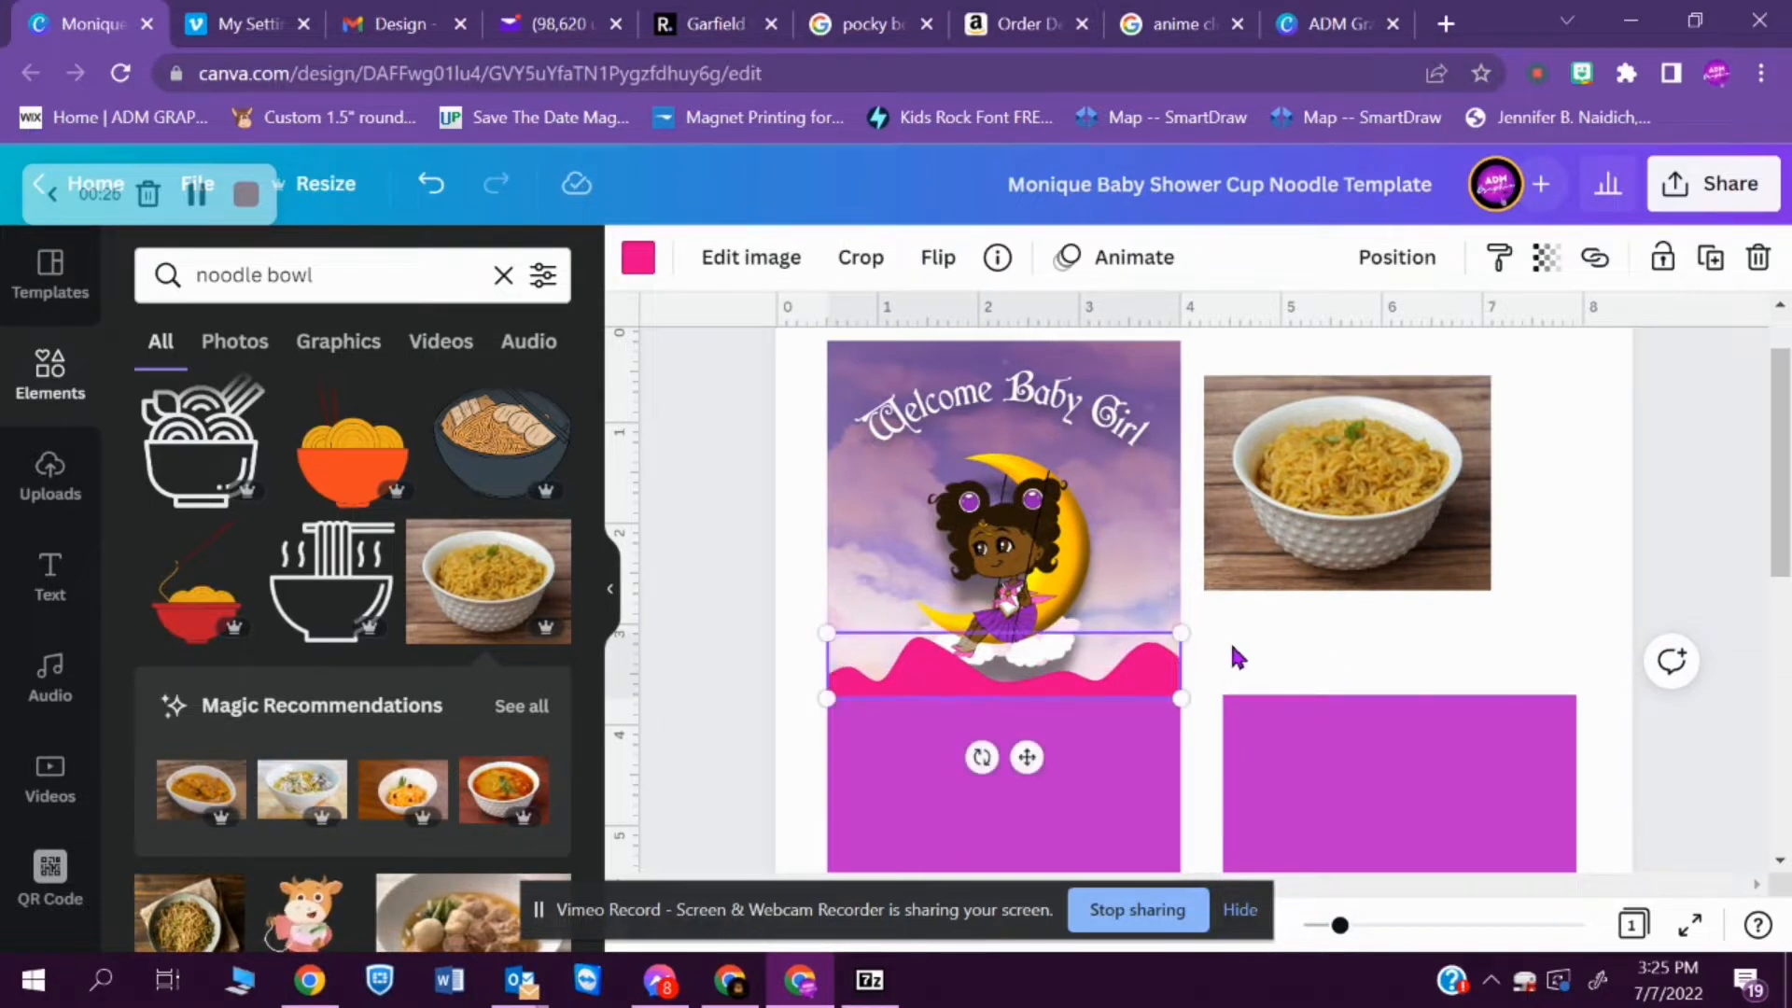
pyautogui.hotkey('ctrl', '[')
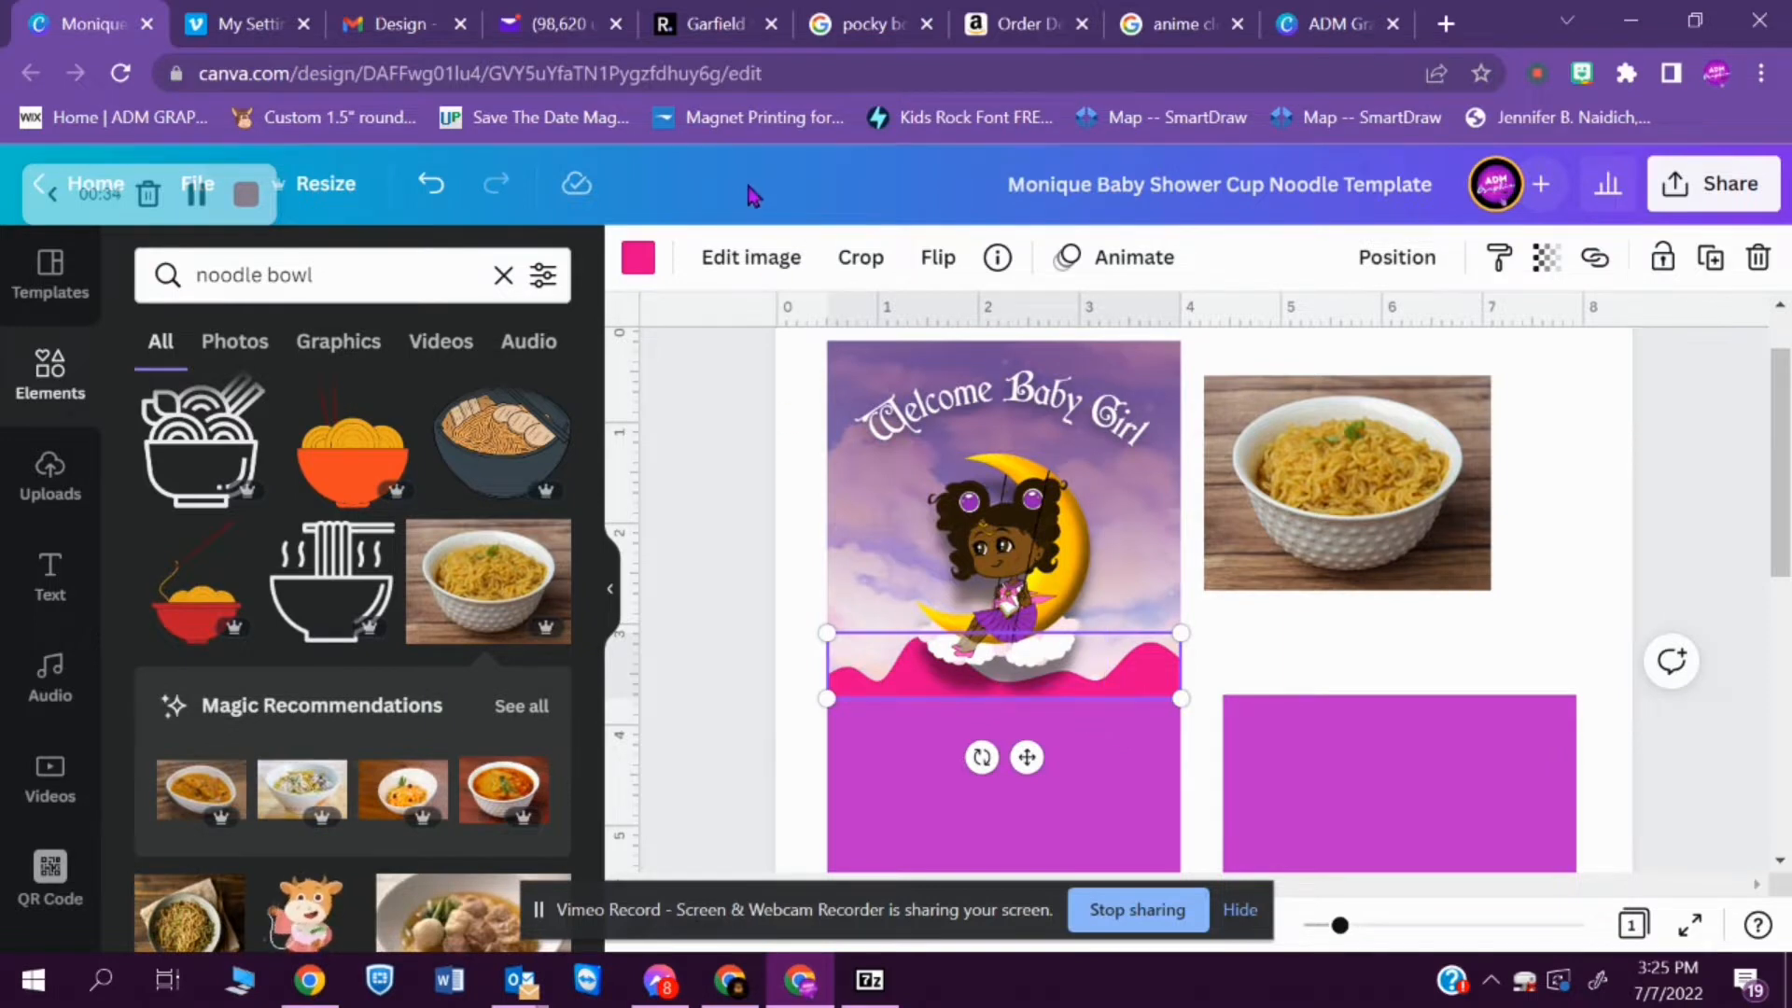
# - Remove the background from the noodle bowl photo beside the sky panel
pyautogui.click(770, 257)
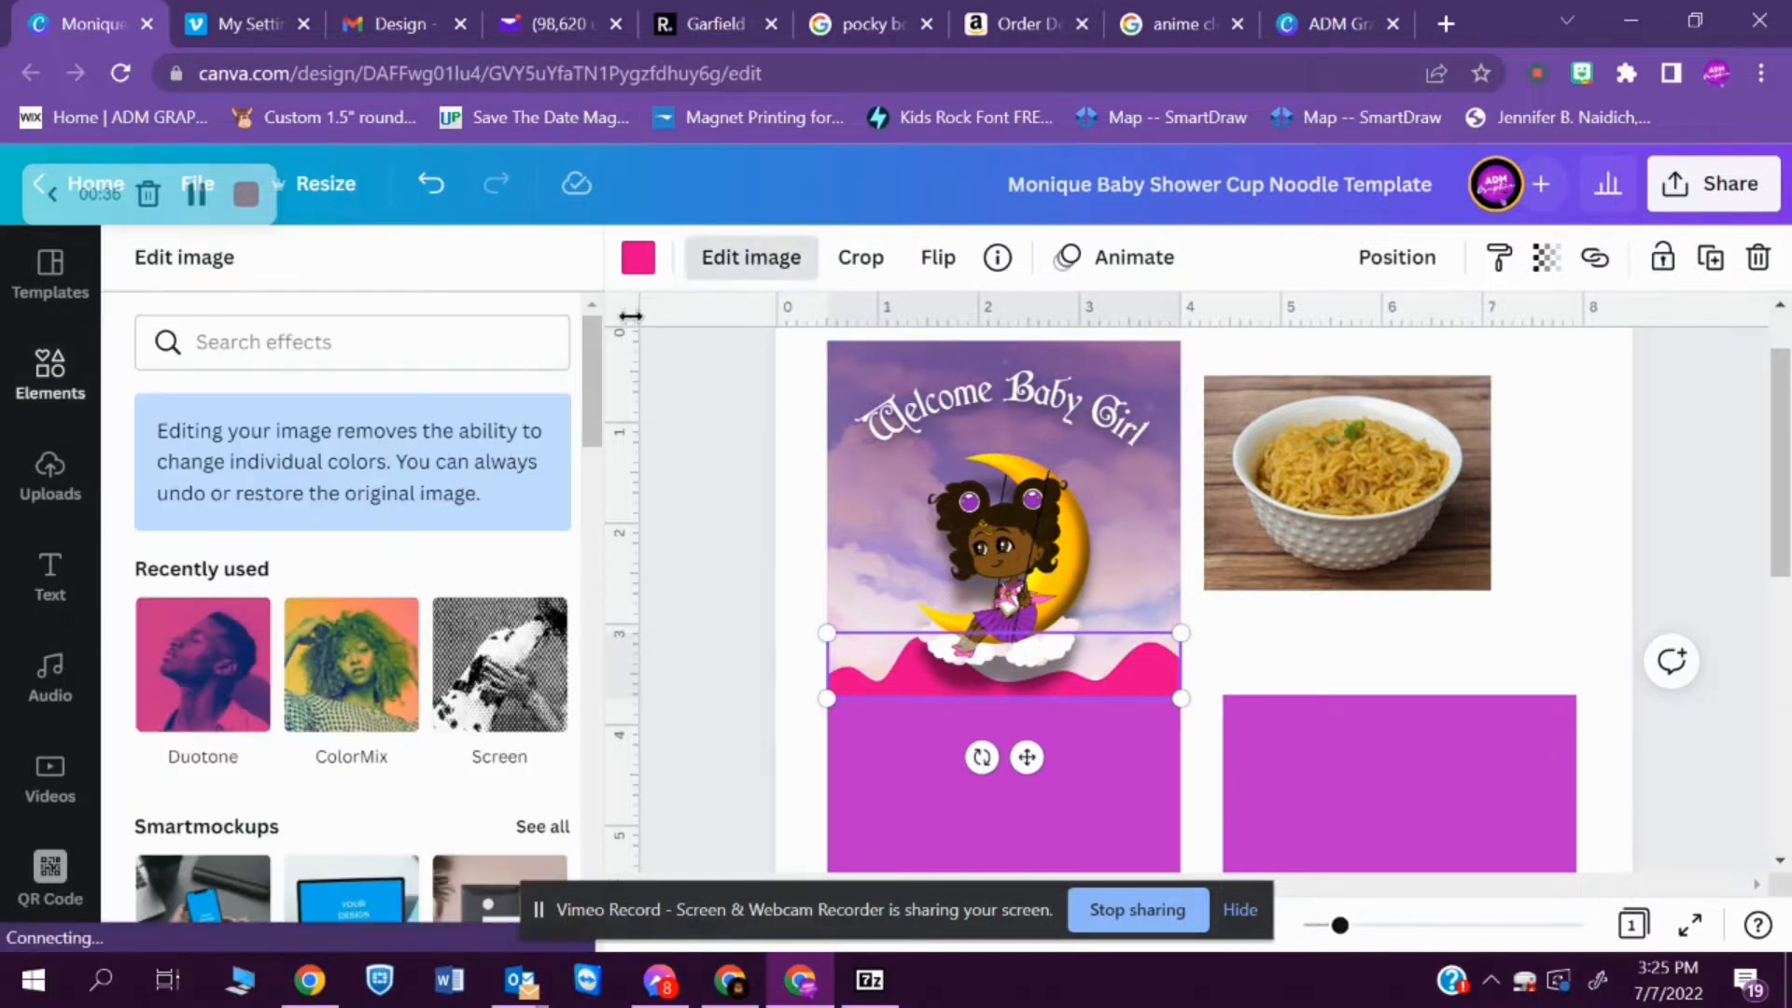
pyautogui.moveTo(600, 369)
pyautogui.mouseDown()
pyautogui.moveTo(610, 487)
pyautogui.moveTo(640, 519)
pyautogui.moveTo(690, 910)
pyautogui.moveTo(642, 362)
pyautogui.mouseUp()
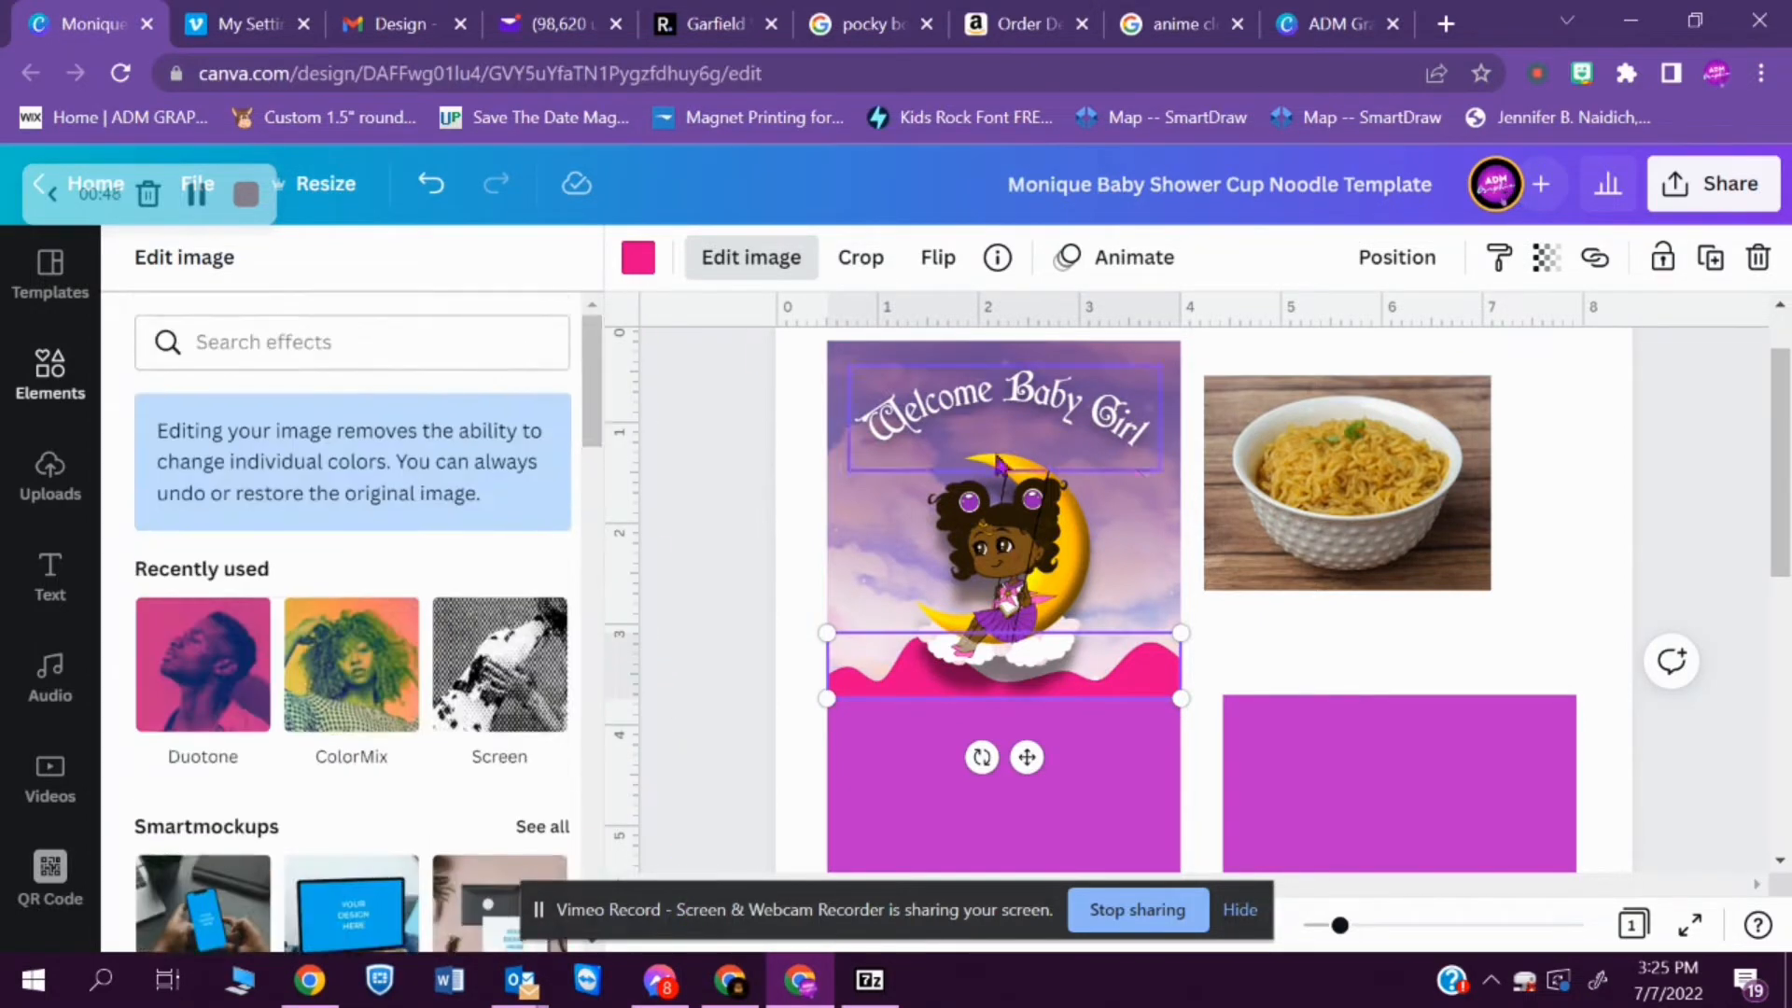
pyautogui.click(1351, 494)
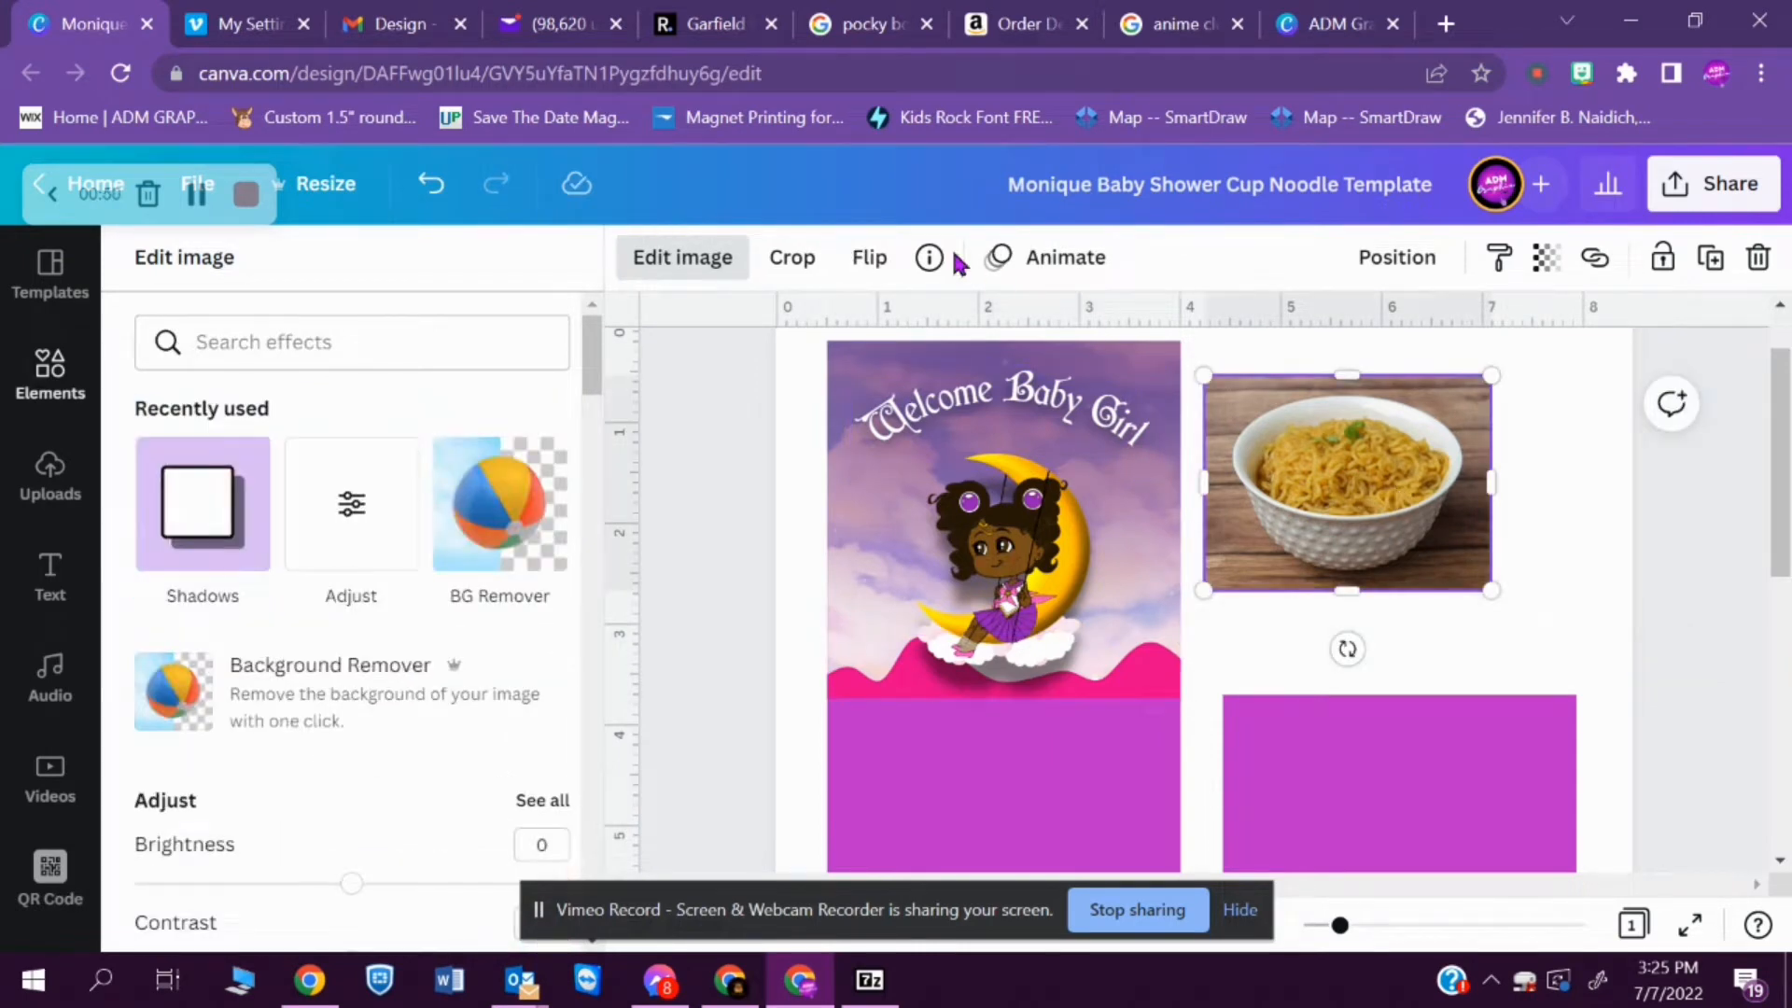
pyautogui.click(502, 511)
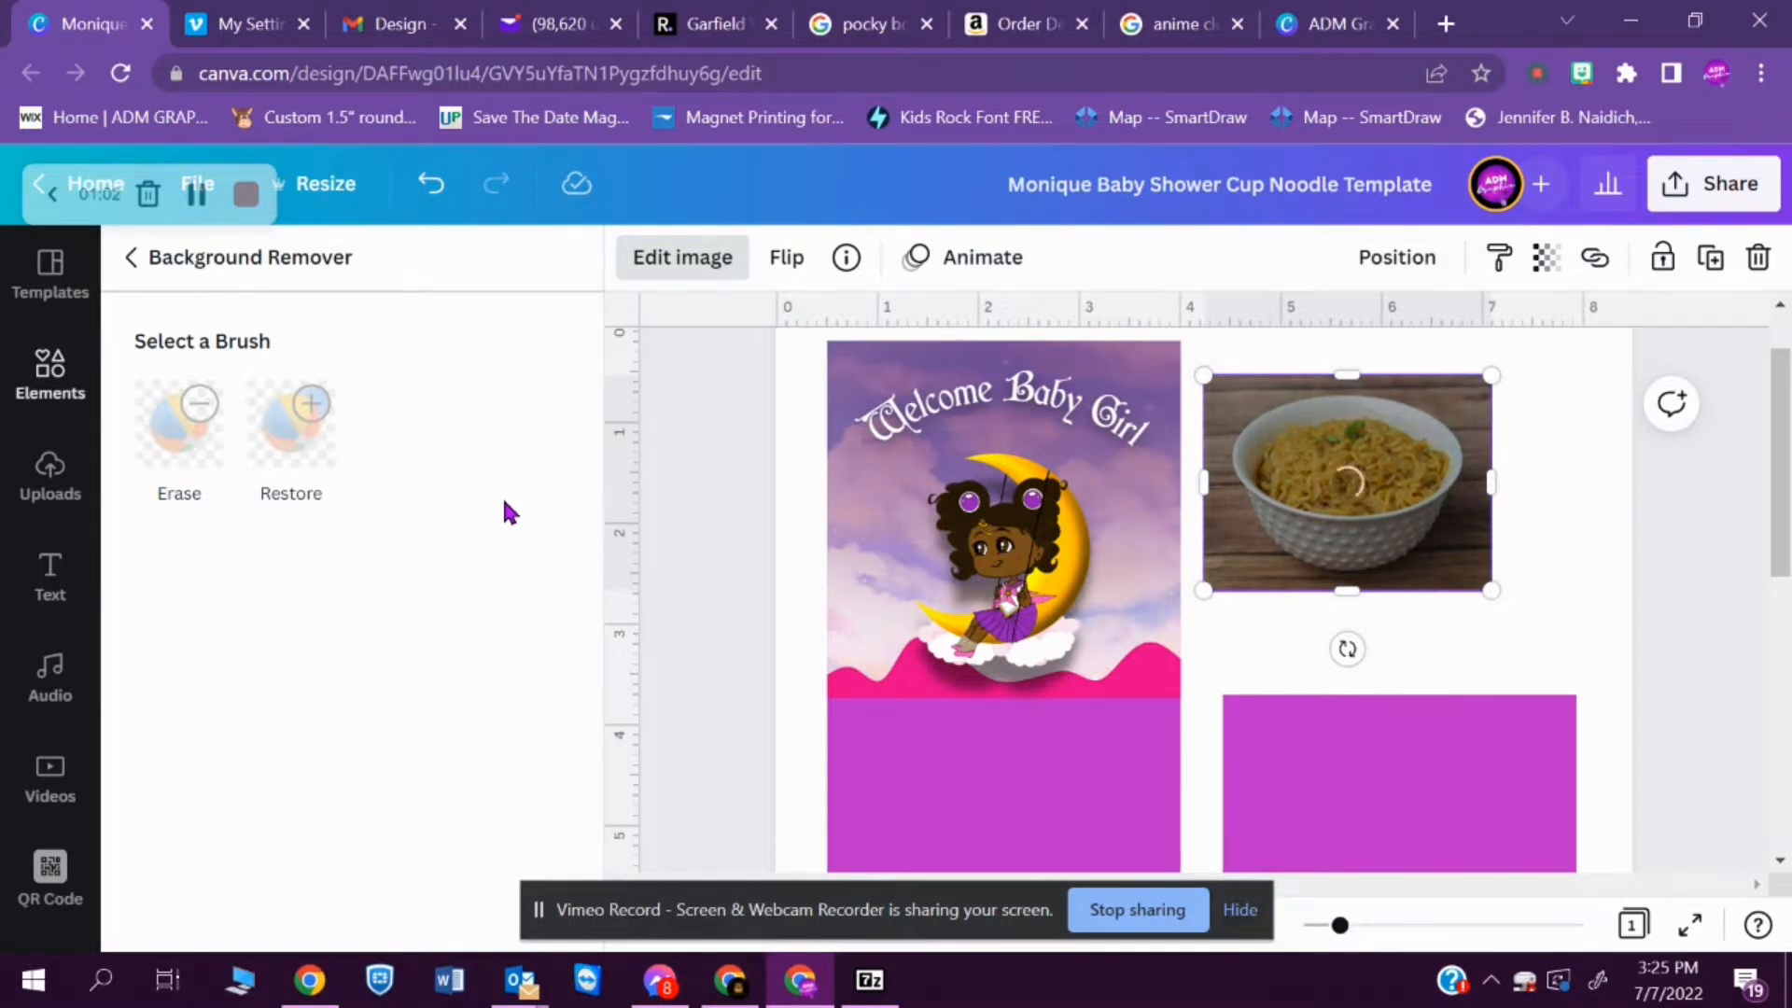
# - Close the Brand Kit page and search Google Images for "chicken ramen noodle soup" in a new browser tab
pyautogui.click(1367, 23)
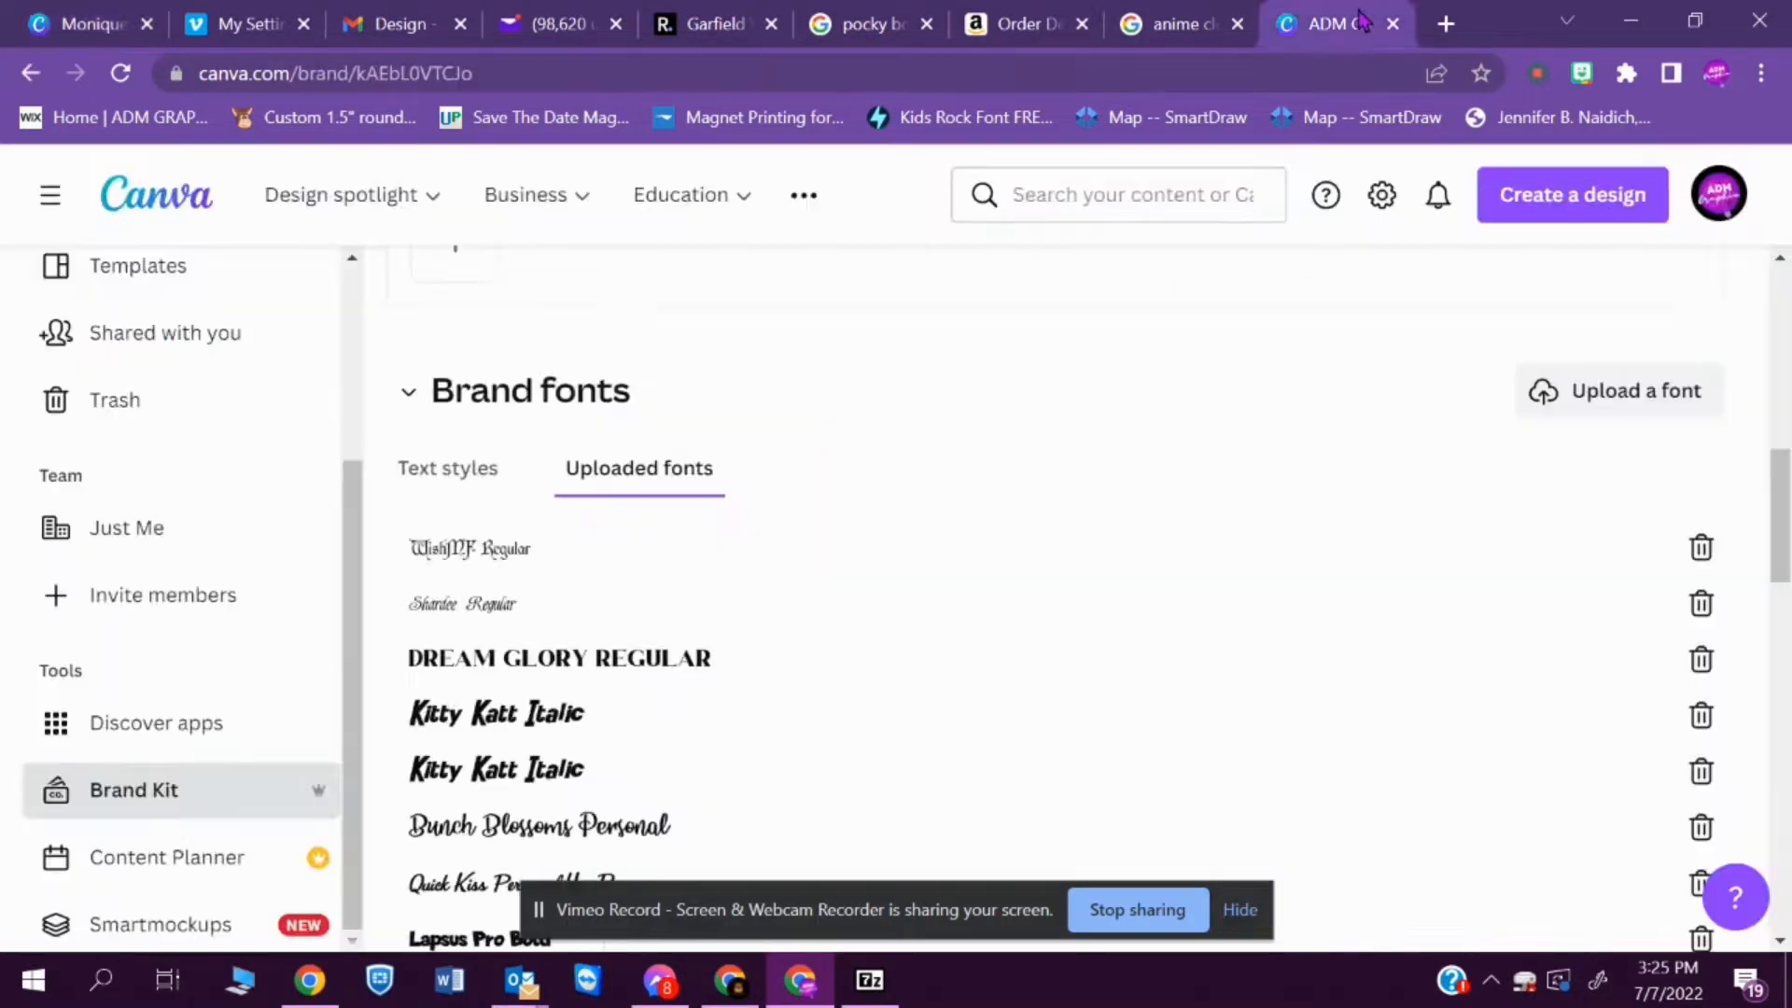
pyautogui.click(1391, 26)
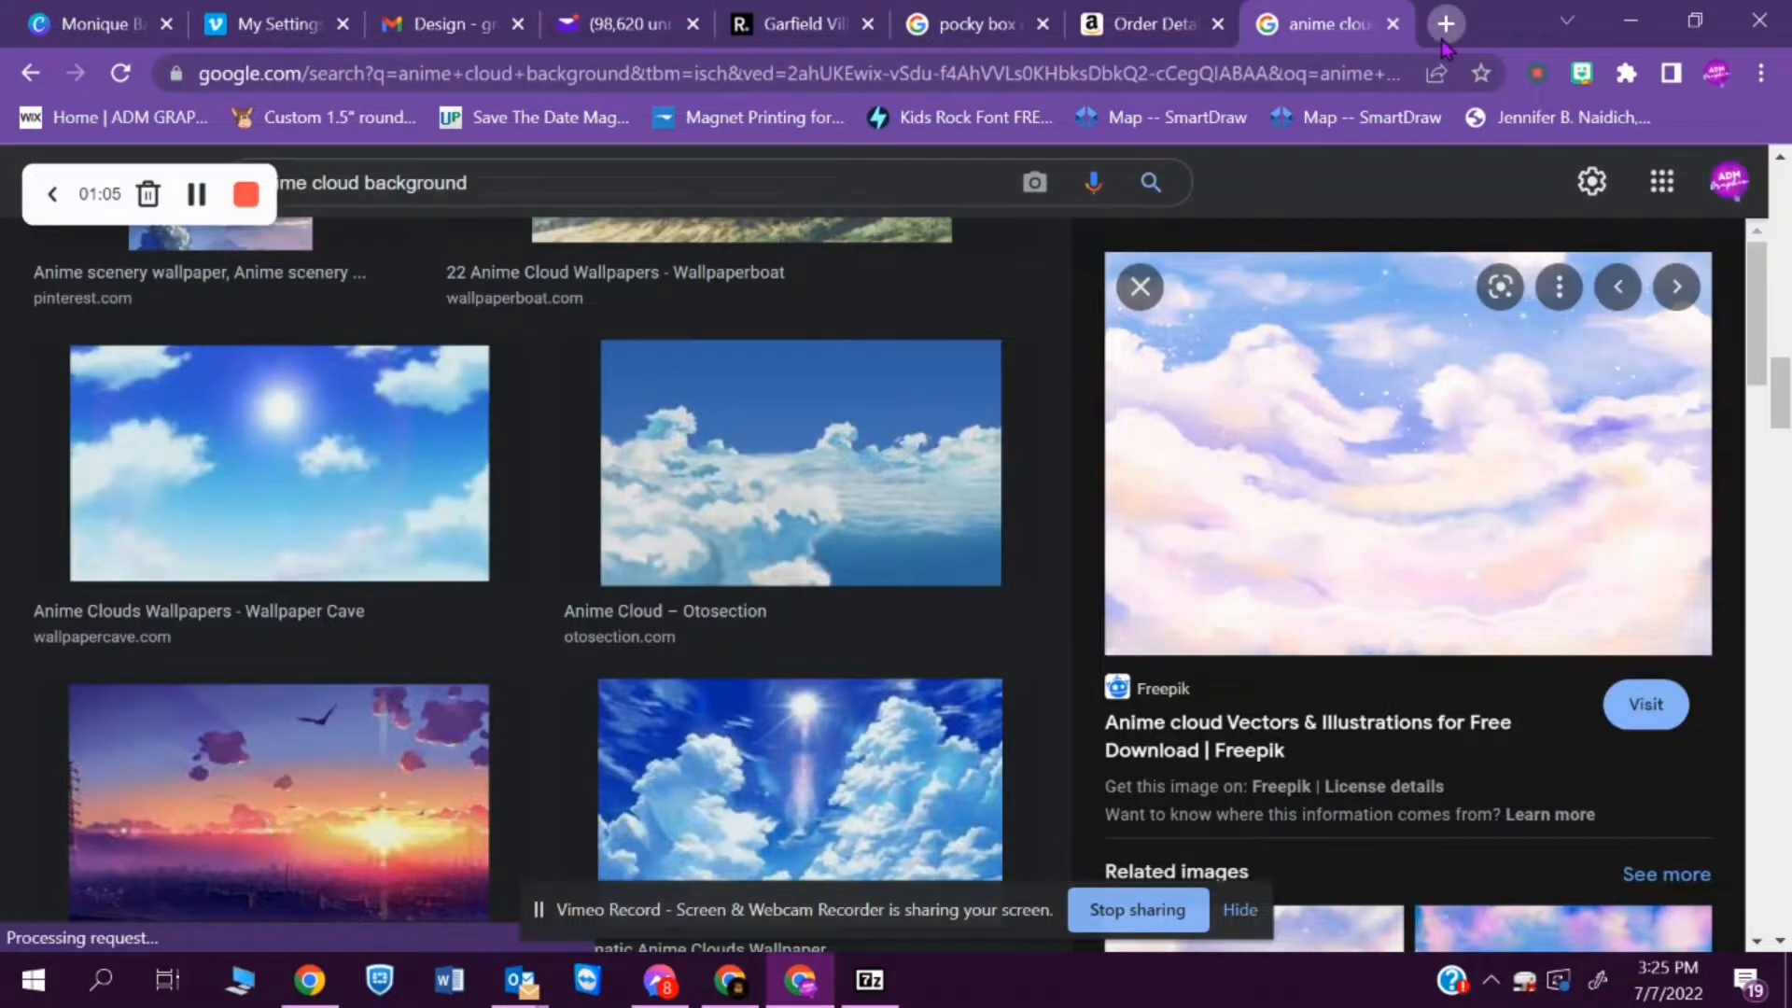
pyautogui.click(1444, 28)
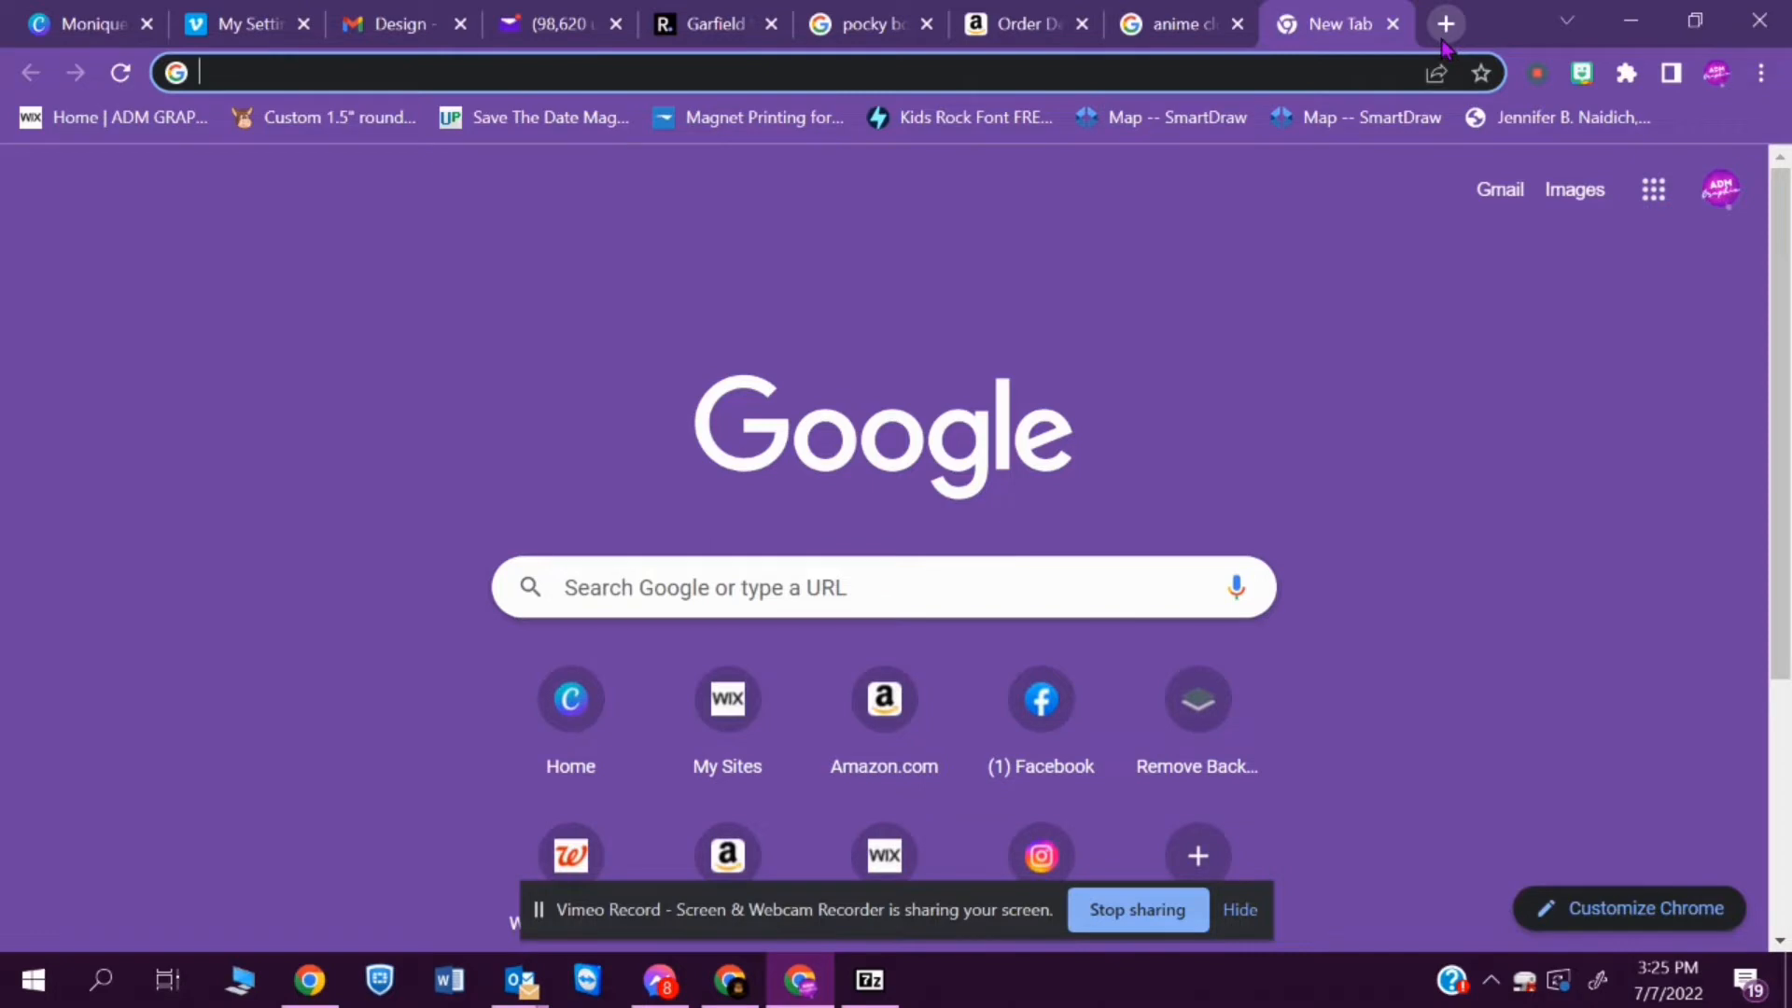
pyautogui.write('ramen')
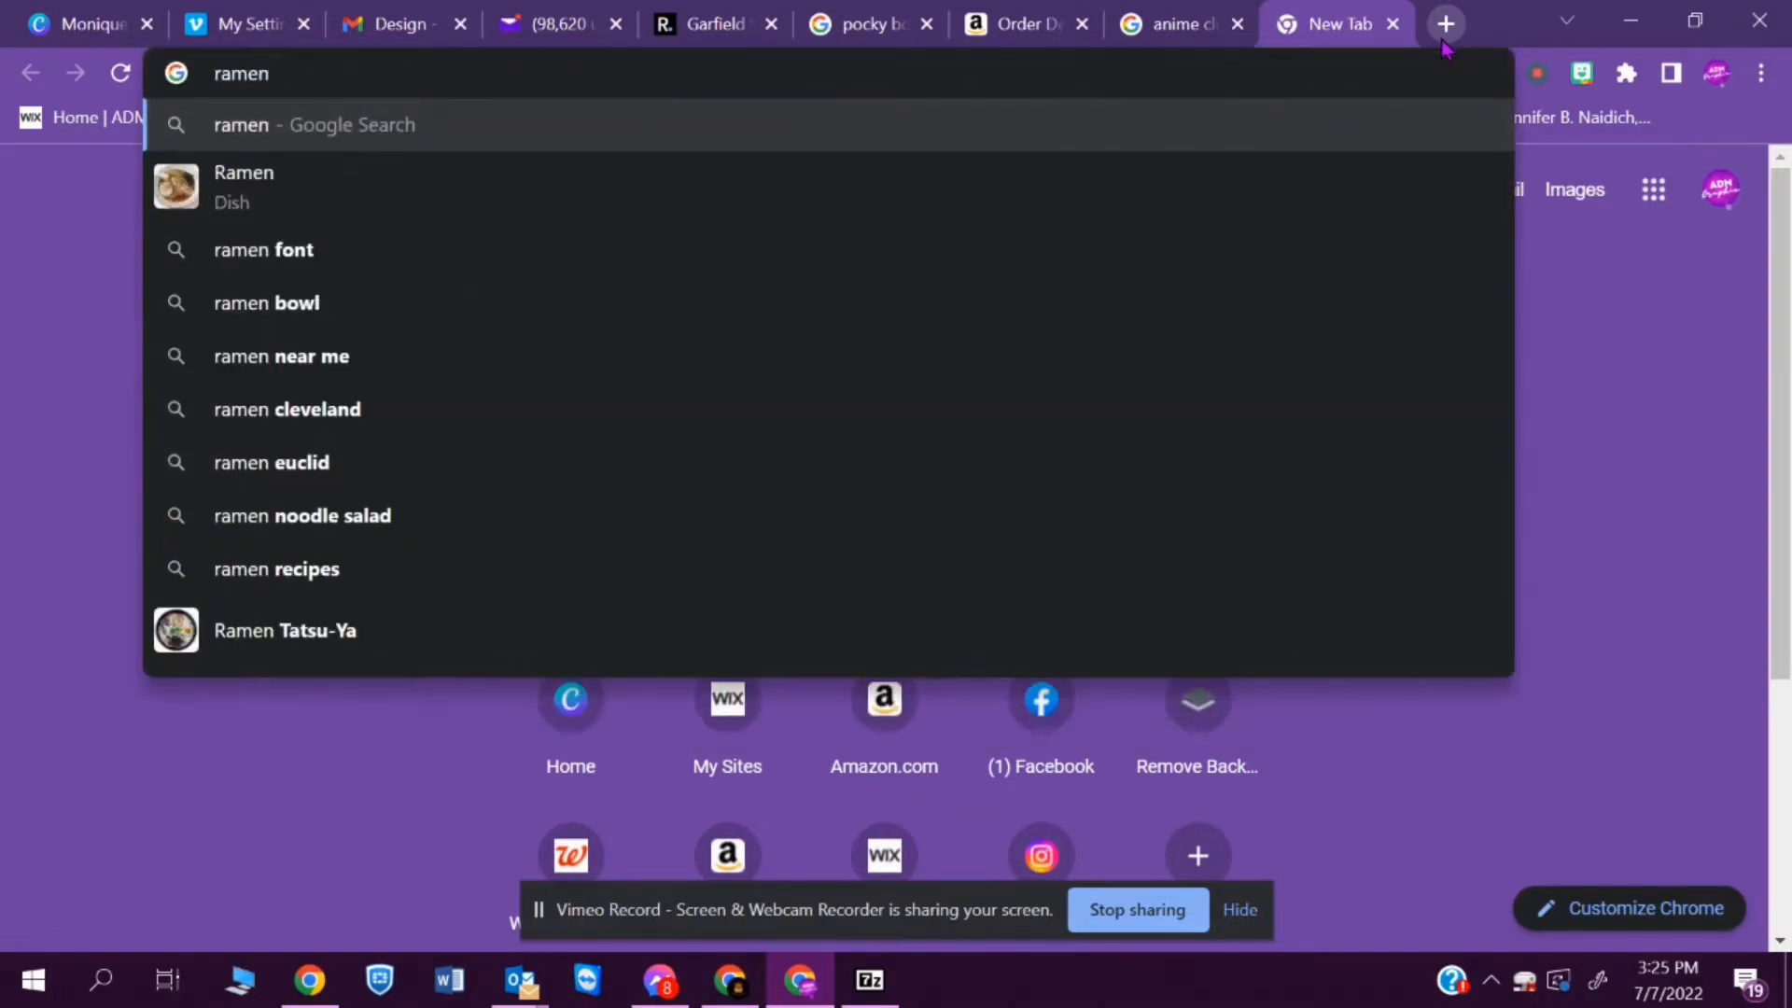
pyautogui.press('BackSpace')
pyautogui.press('BackSpace')
pyautogui.press('BackSpace')
pyautogui.press('BackSpace')
pyautogui.press('BackSpace')
pyautogui.write('chi')
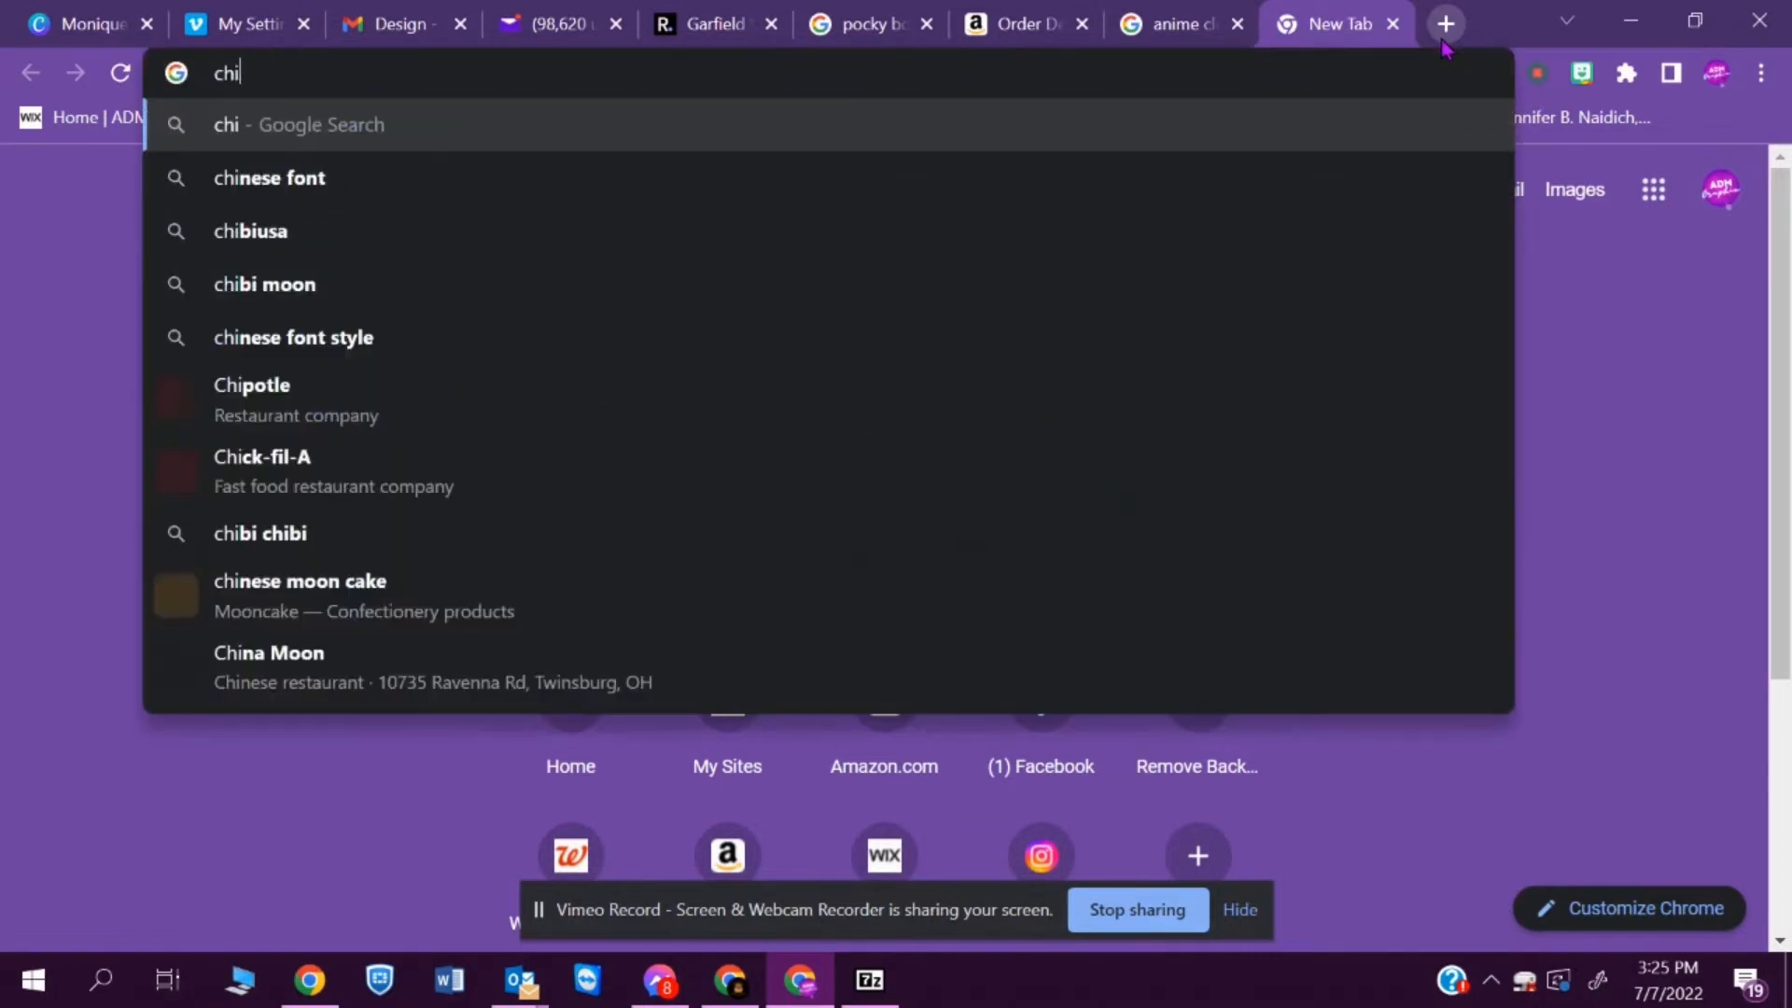
pyautogui.write('cken ramen ')
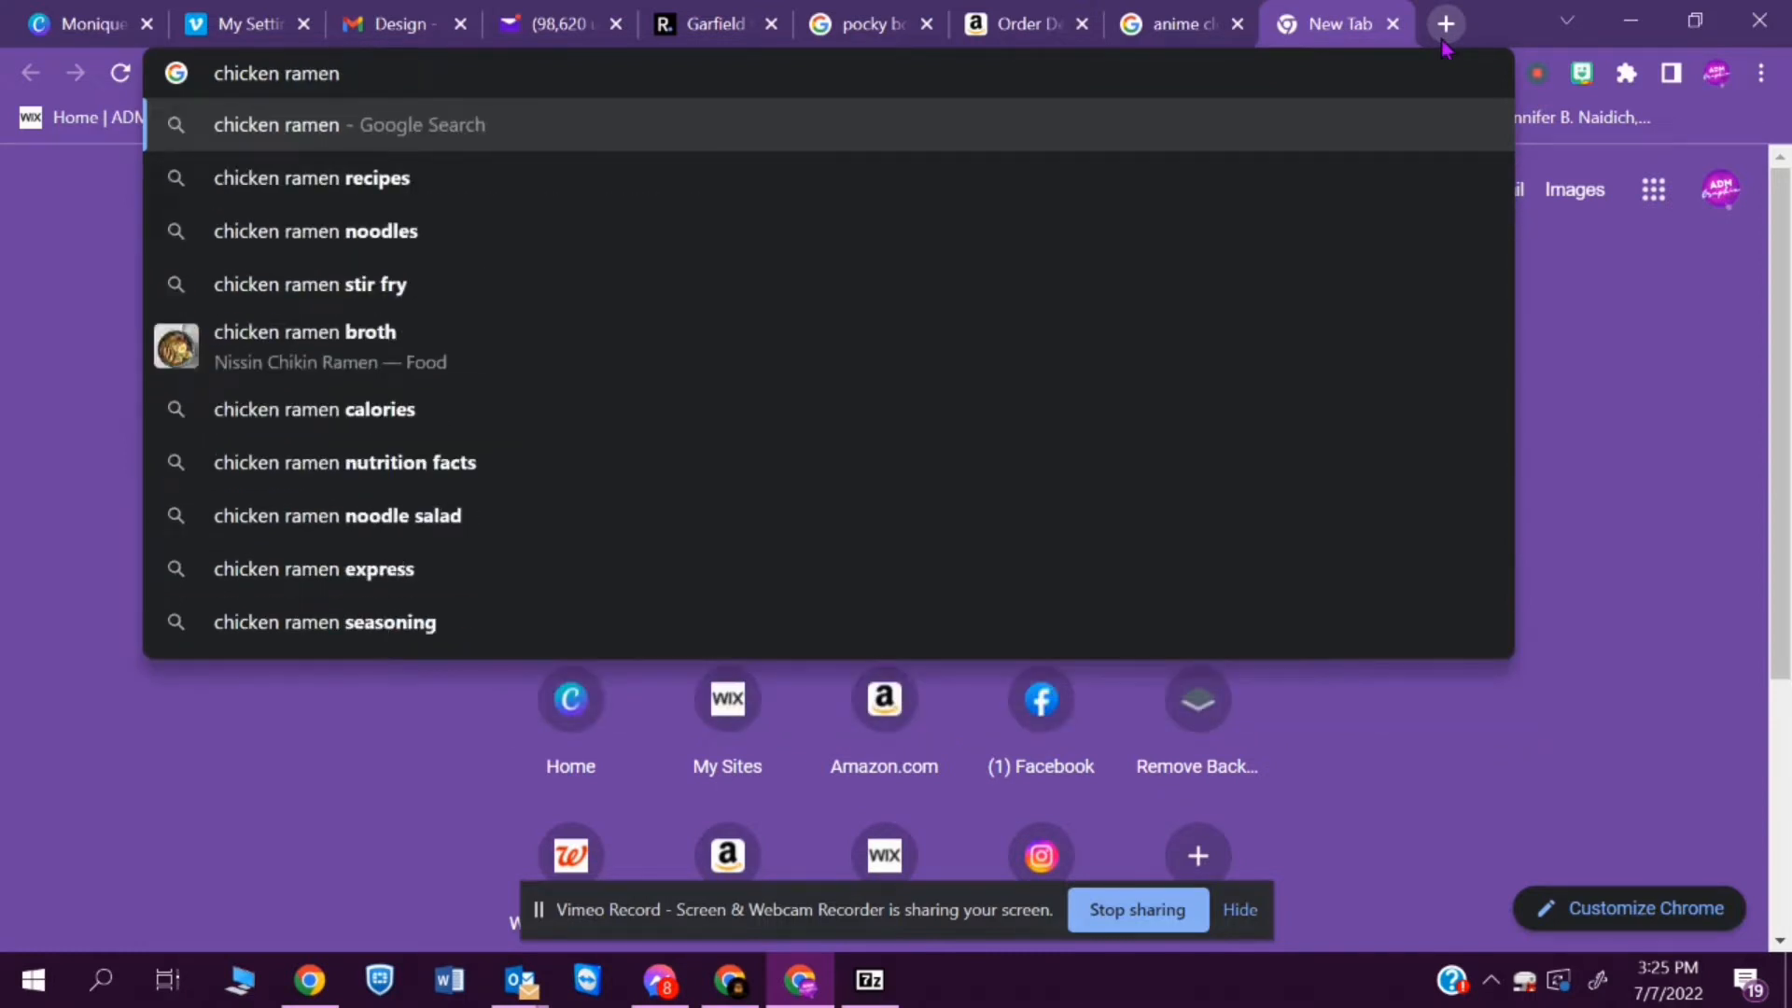
pyautogui.write('noodle soup')
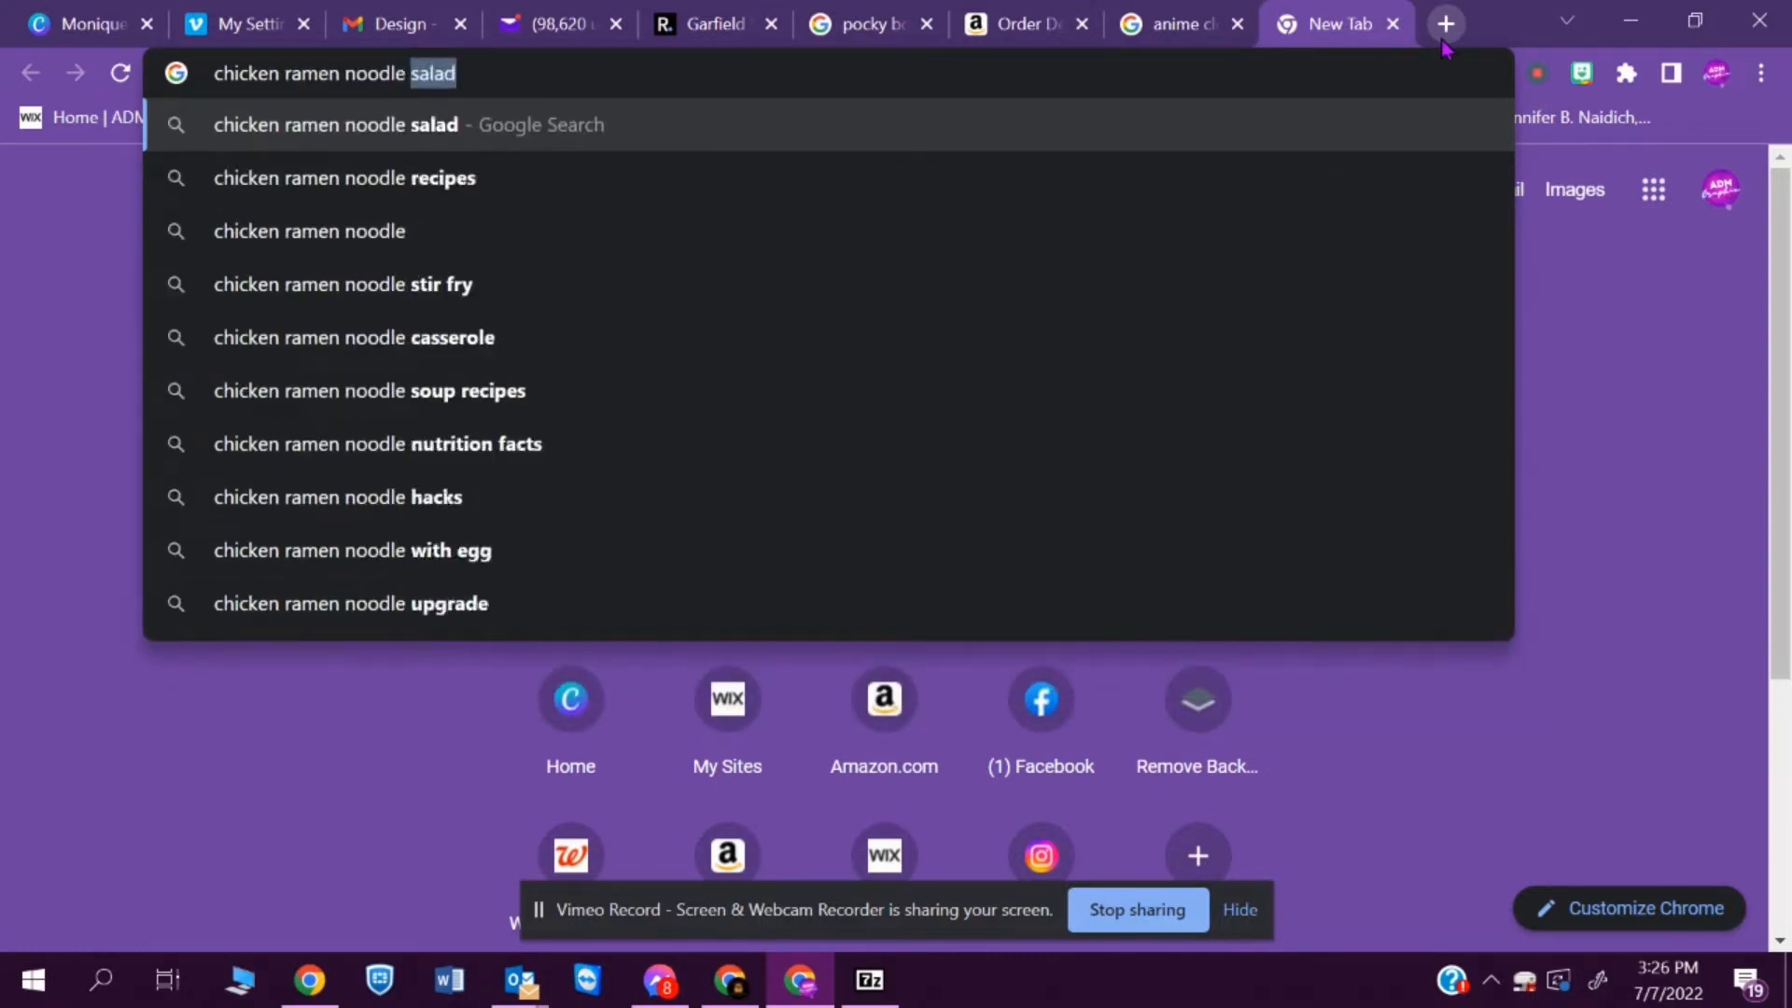
pyautogui.press('Return')
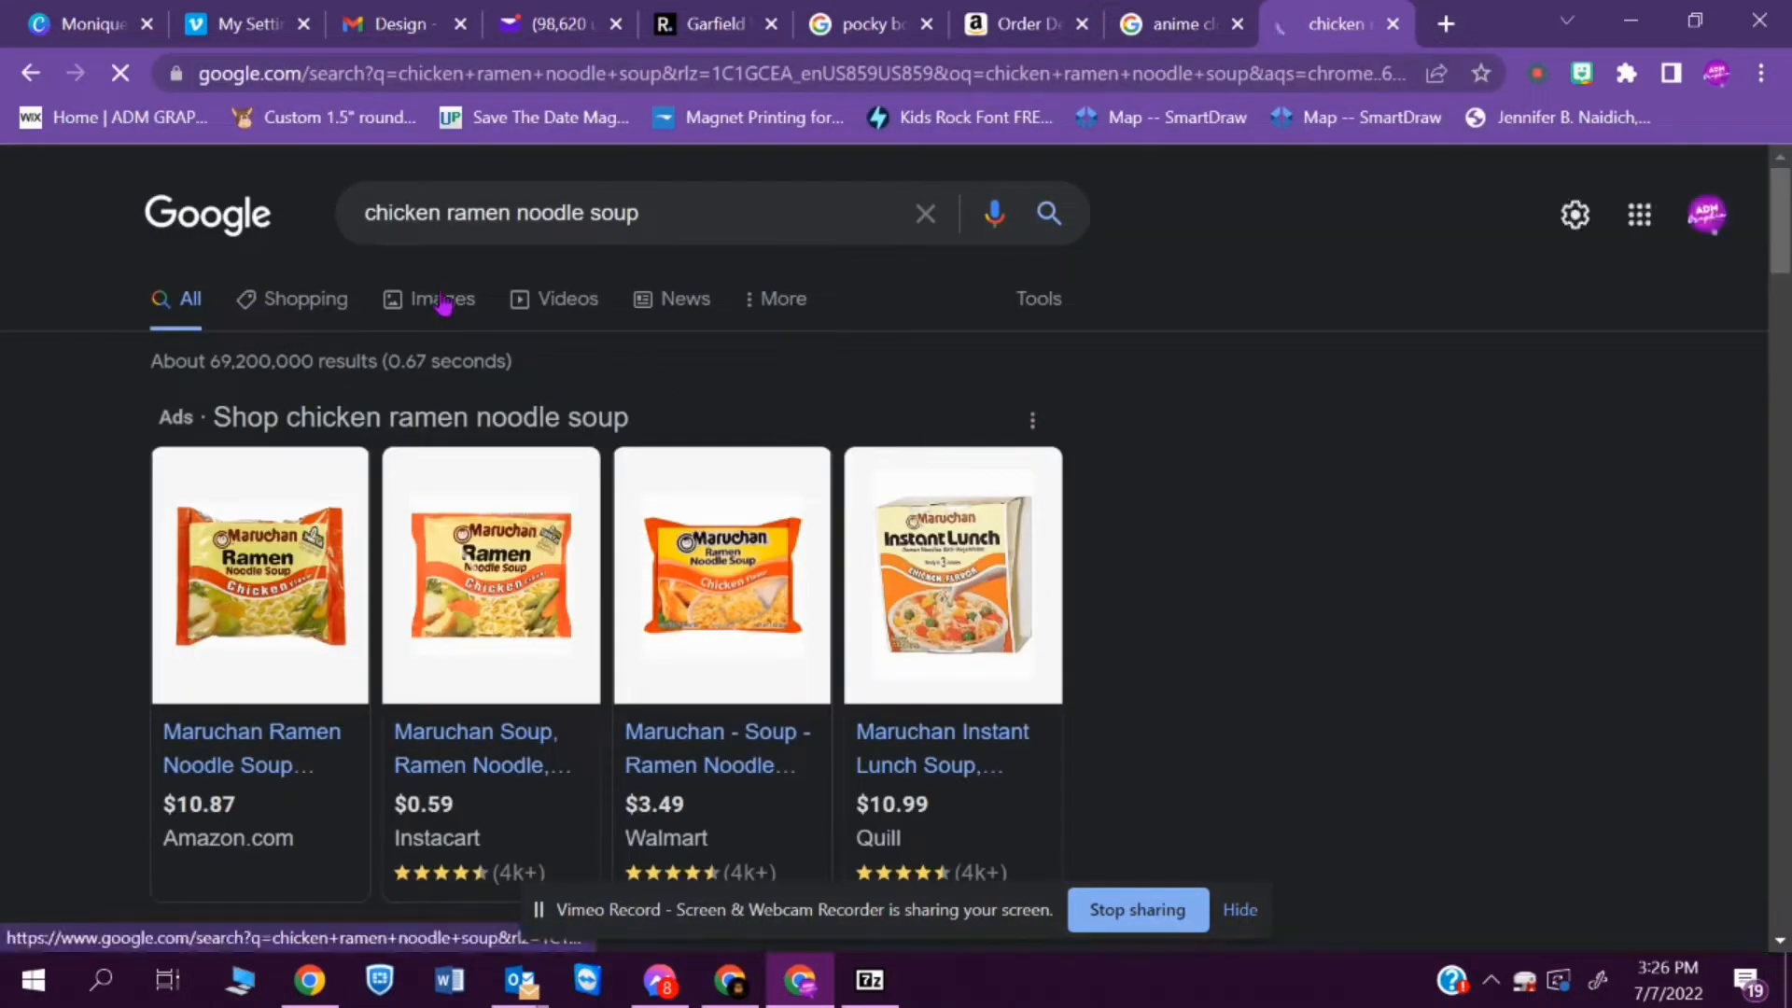
pyautogui.click(443, 322)
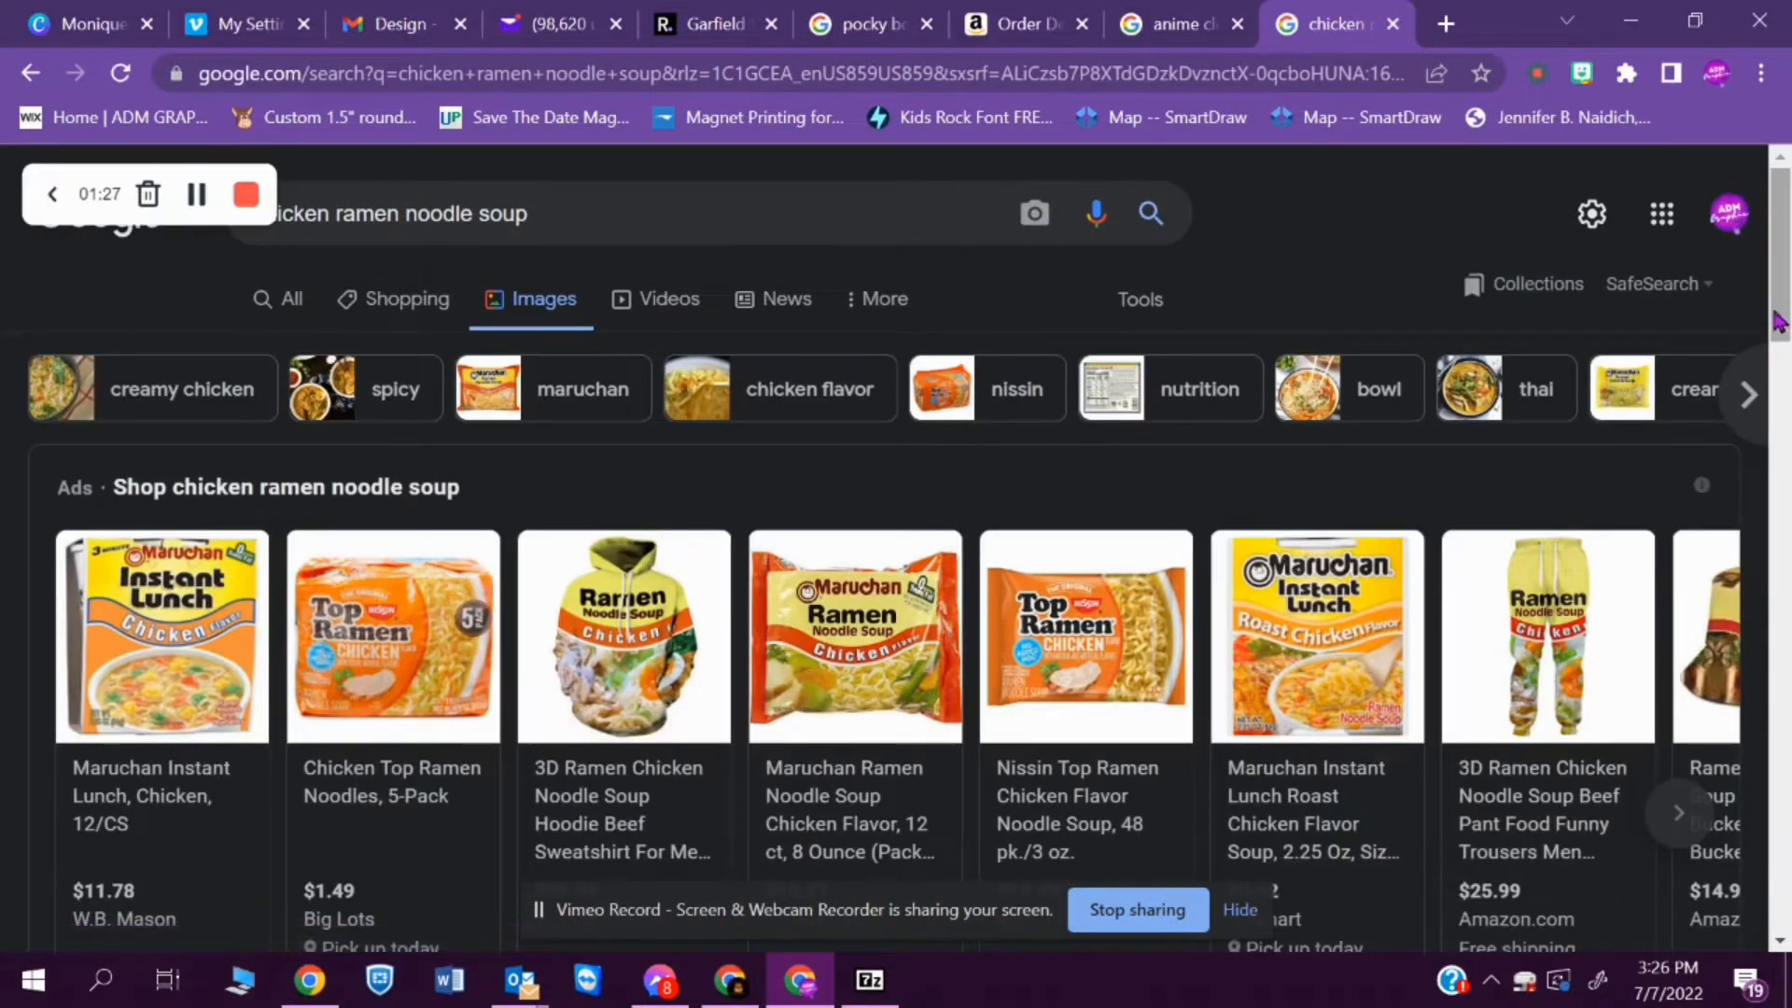
# - Examine the chicken ramen noodle soup image results for package and bowl pictures to use as reference
pyautogui.scroll(-1, 1784, 322)
pyautogui.scroll(-10, 1784, 322)
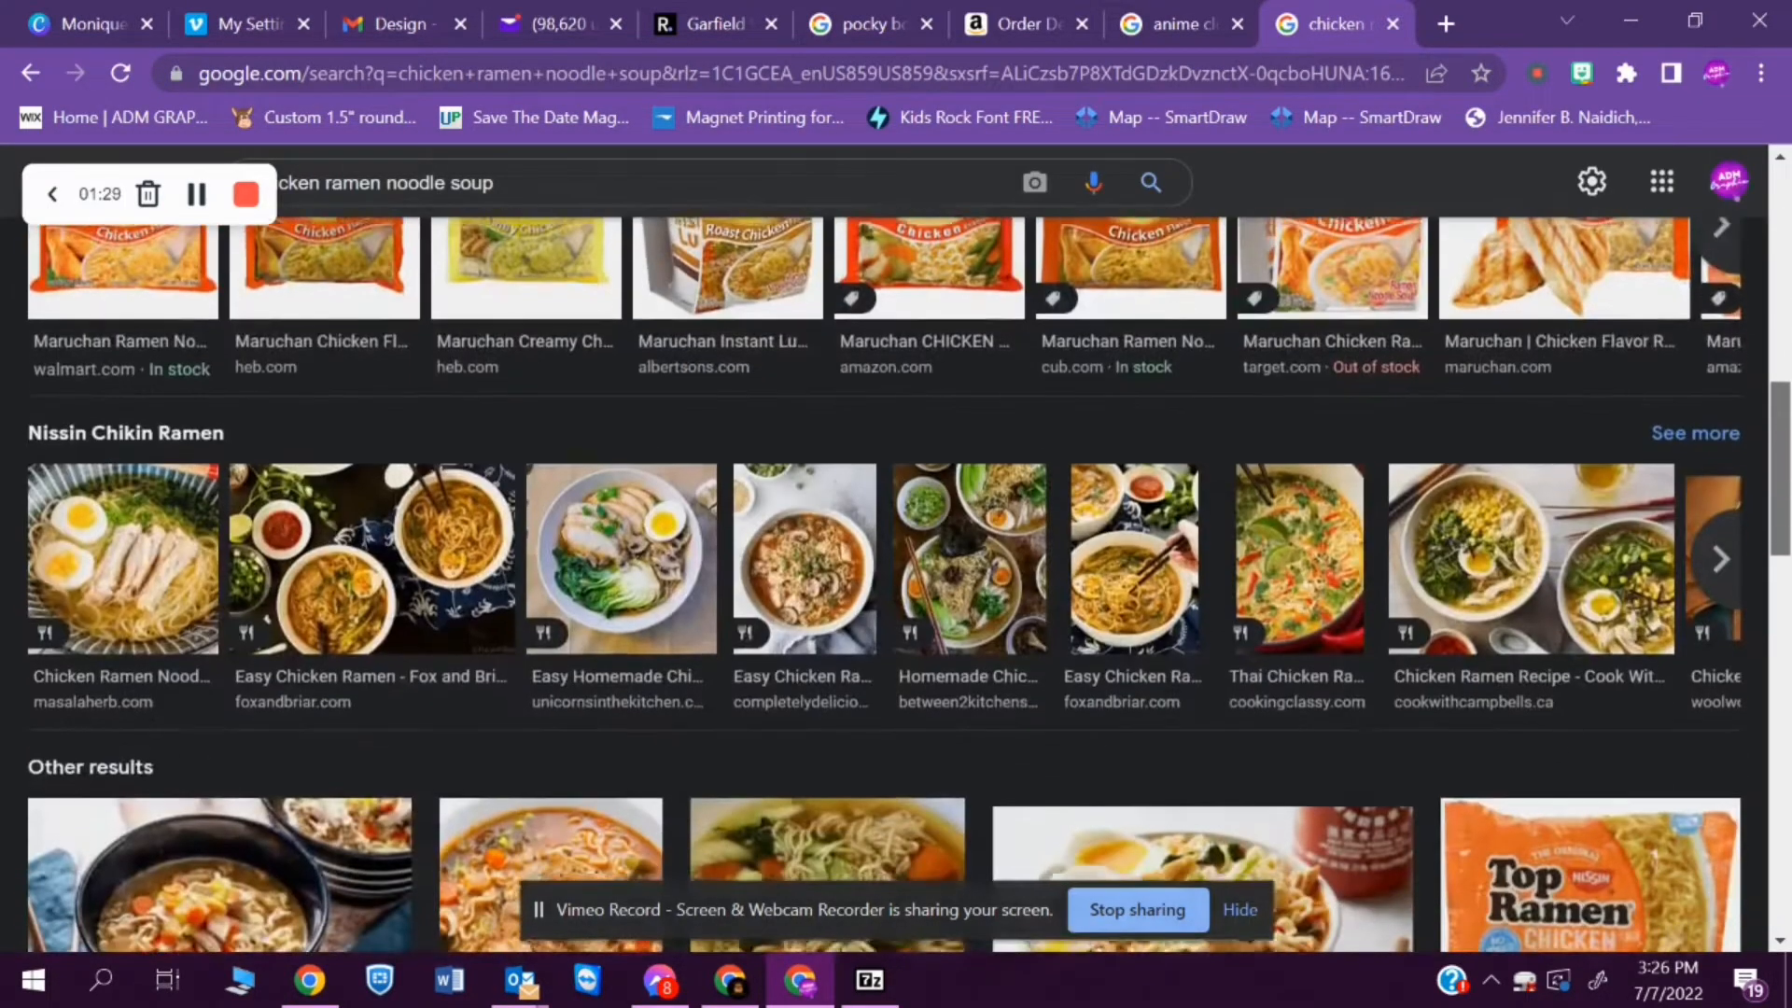
pyautogui.scroll(-3, 896, 578)
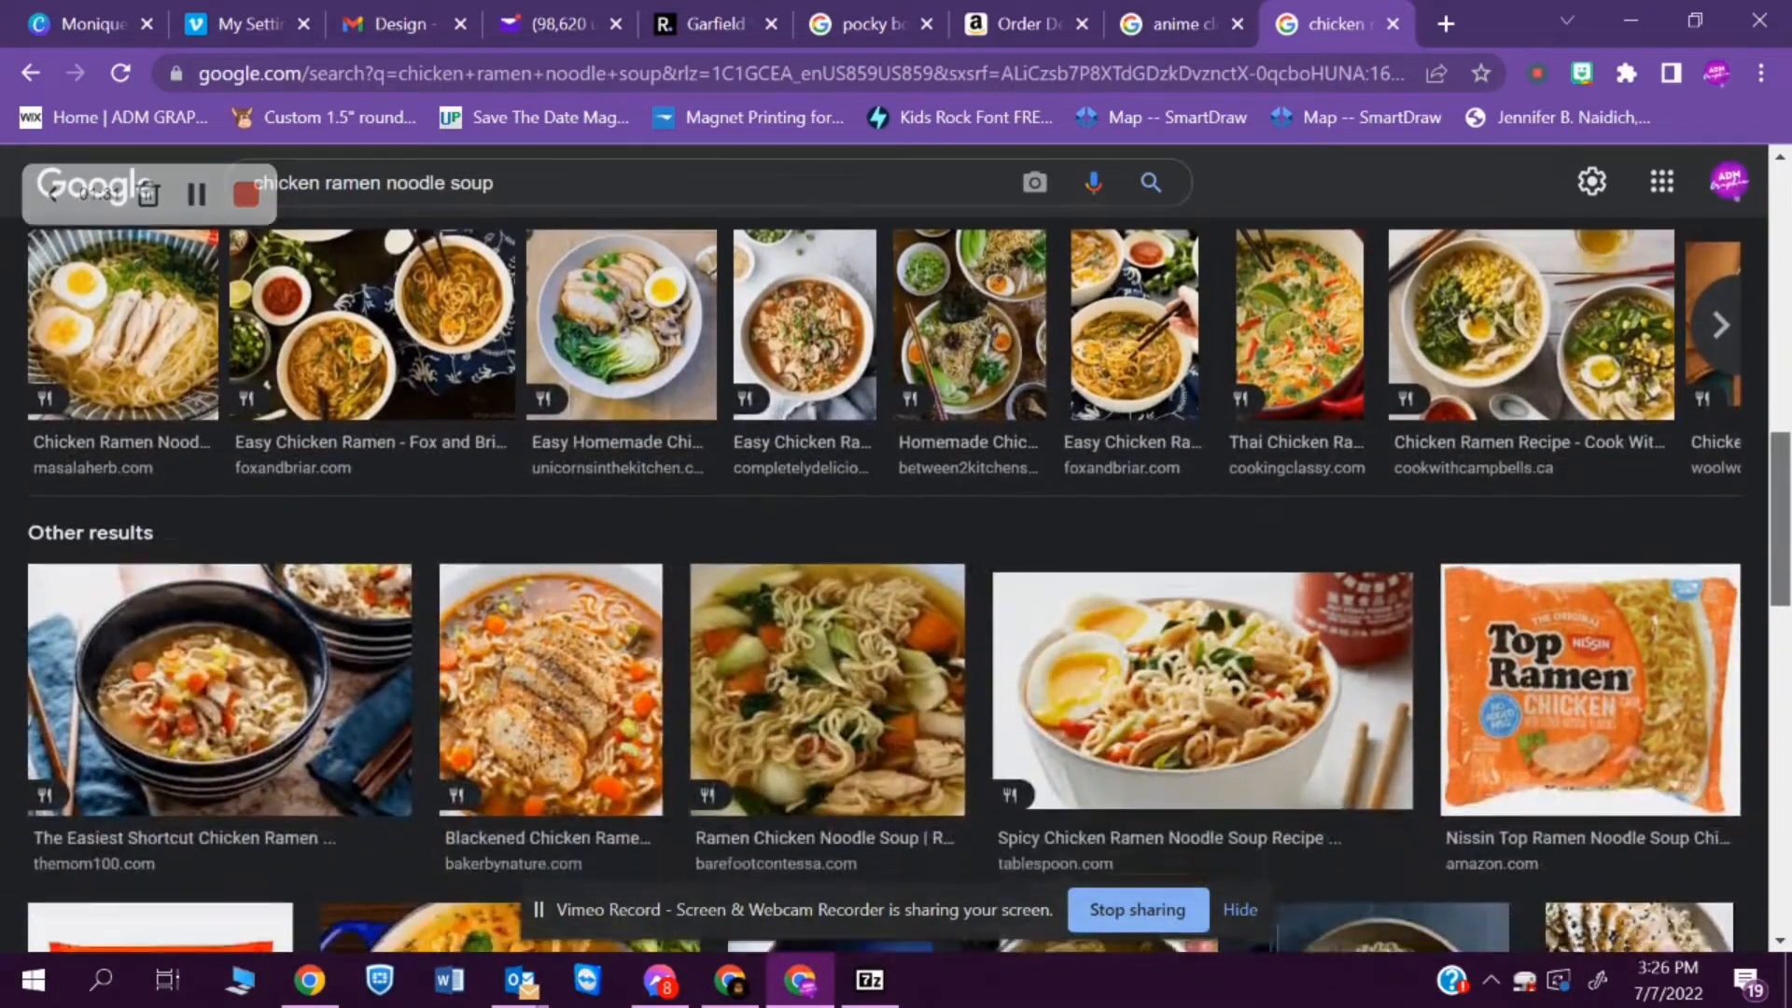
pyautogui.scroll(-4, 896, 585)
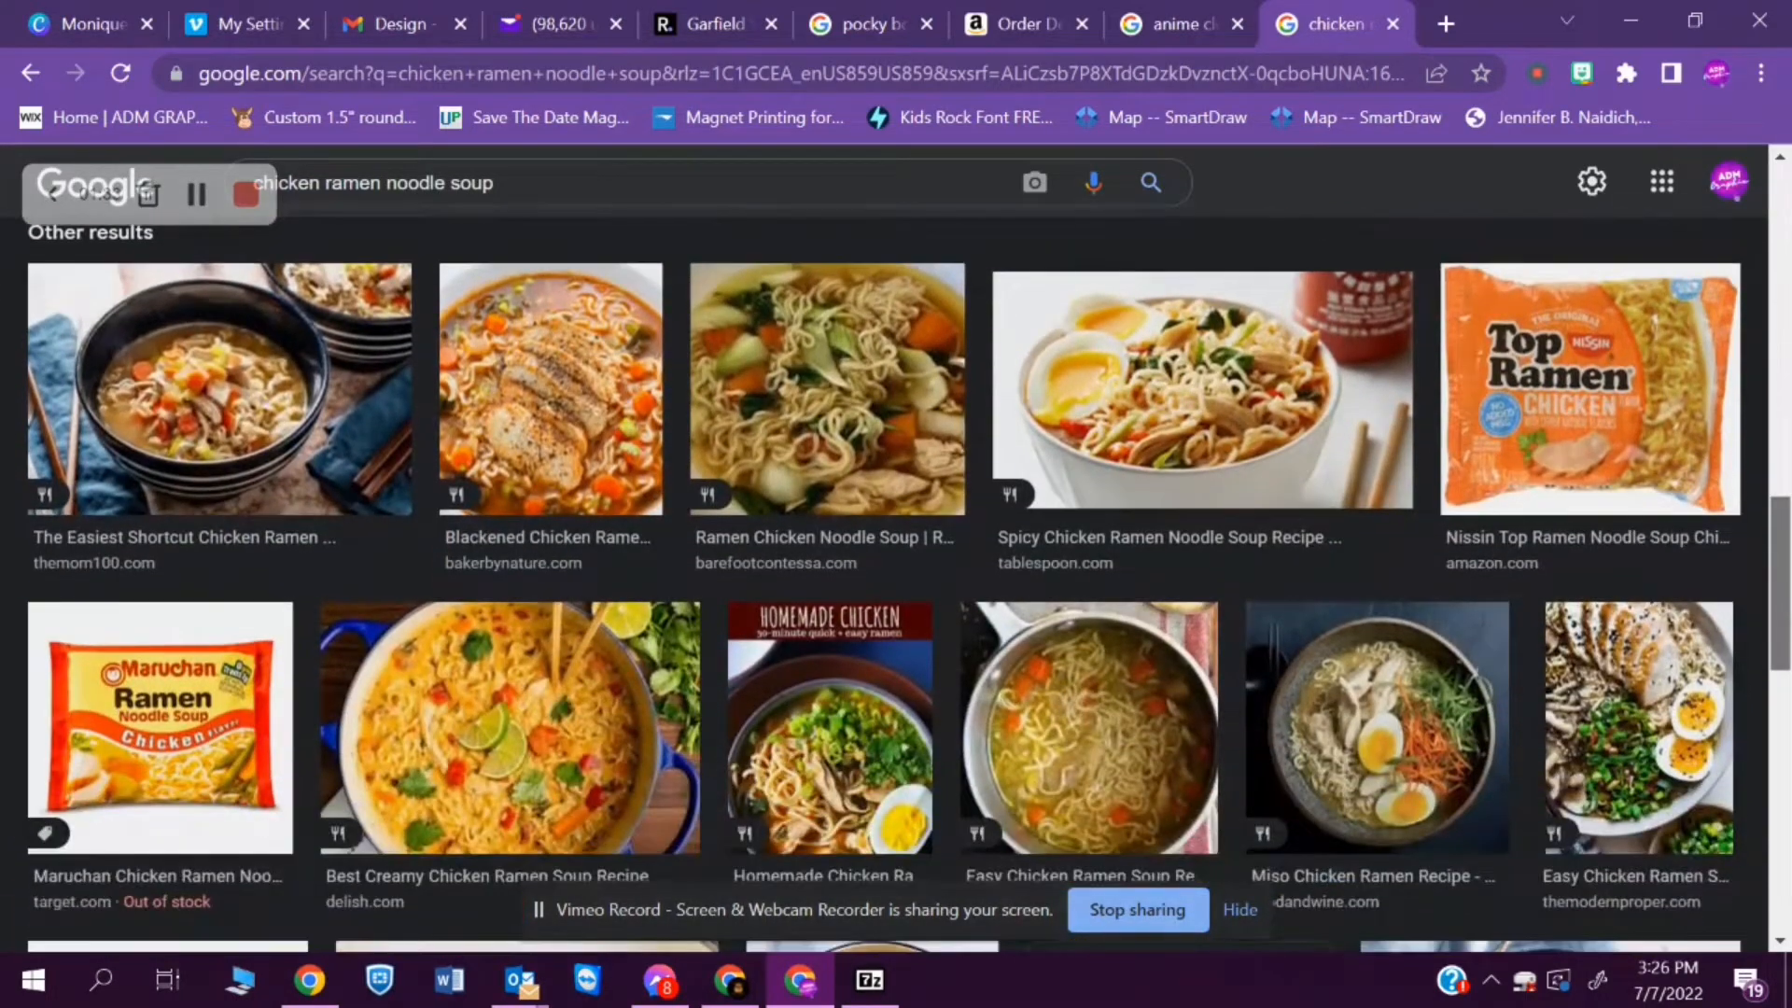
pyautogui.scroll(-5, 895, 585)
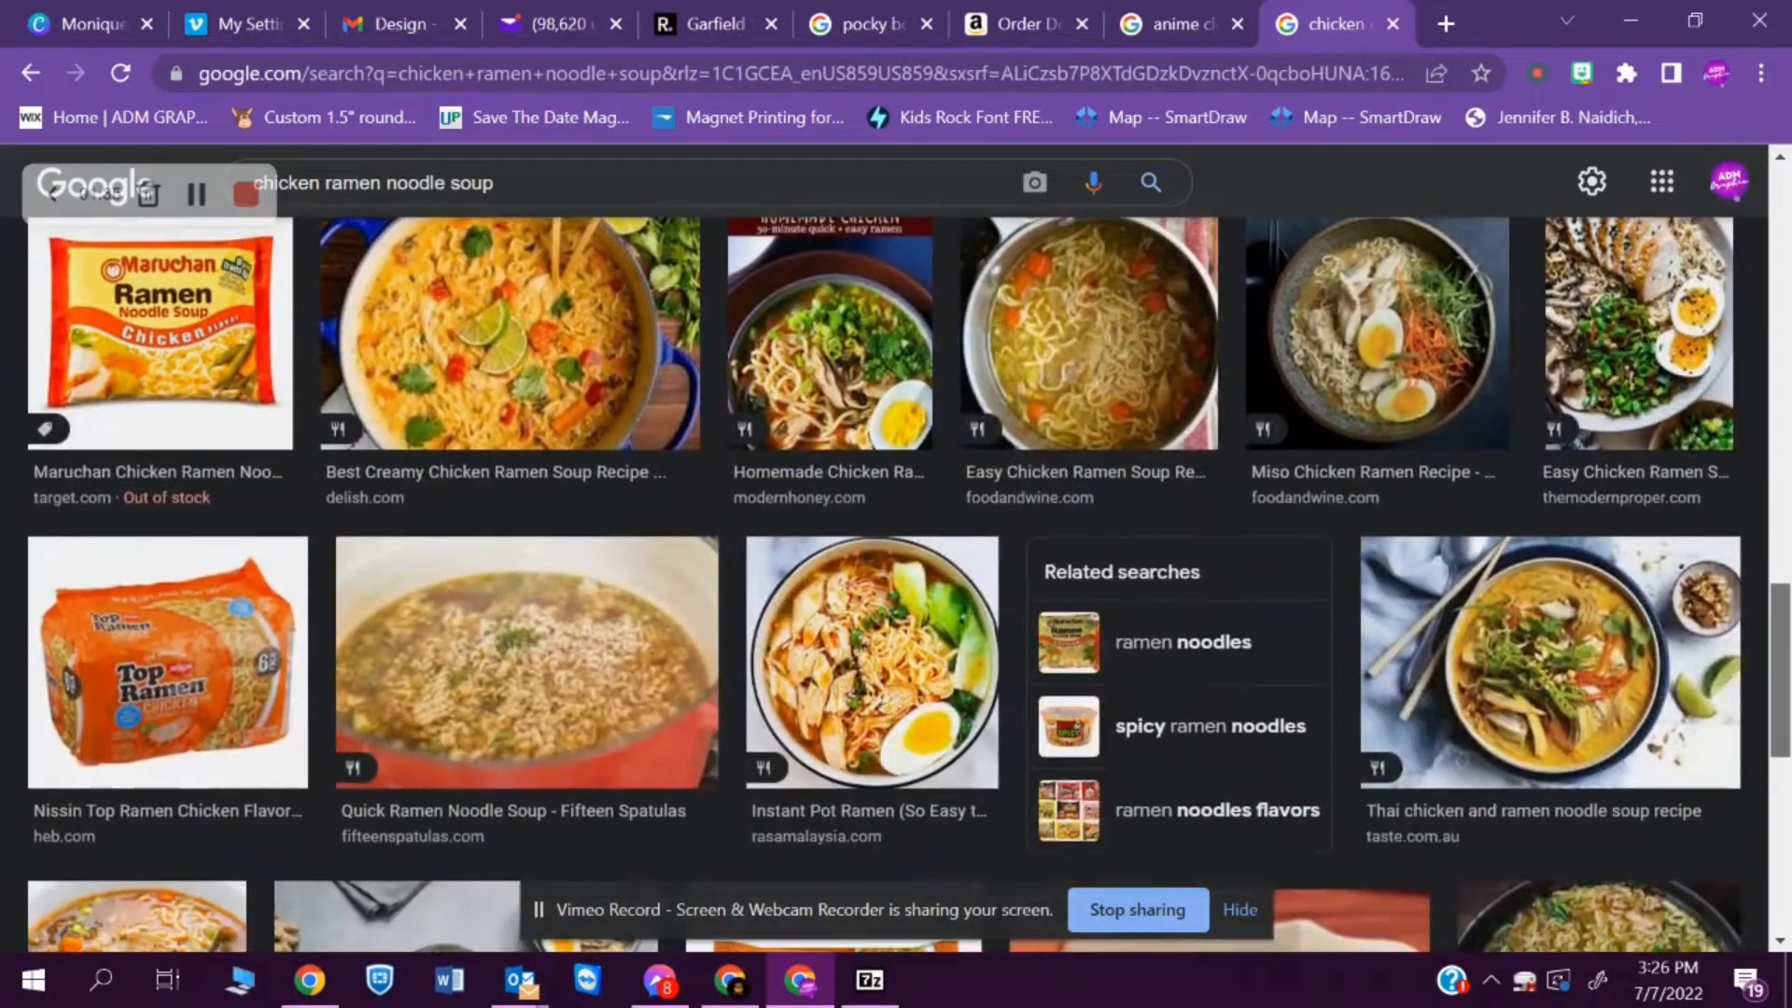
pyautogui.scroll(-3, 896, 585)
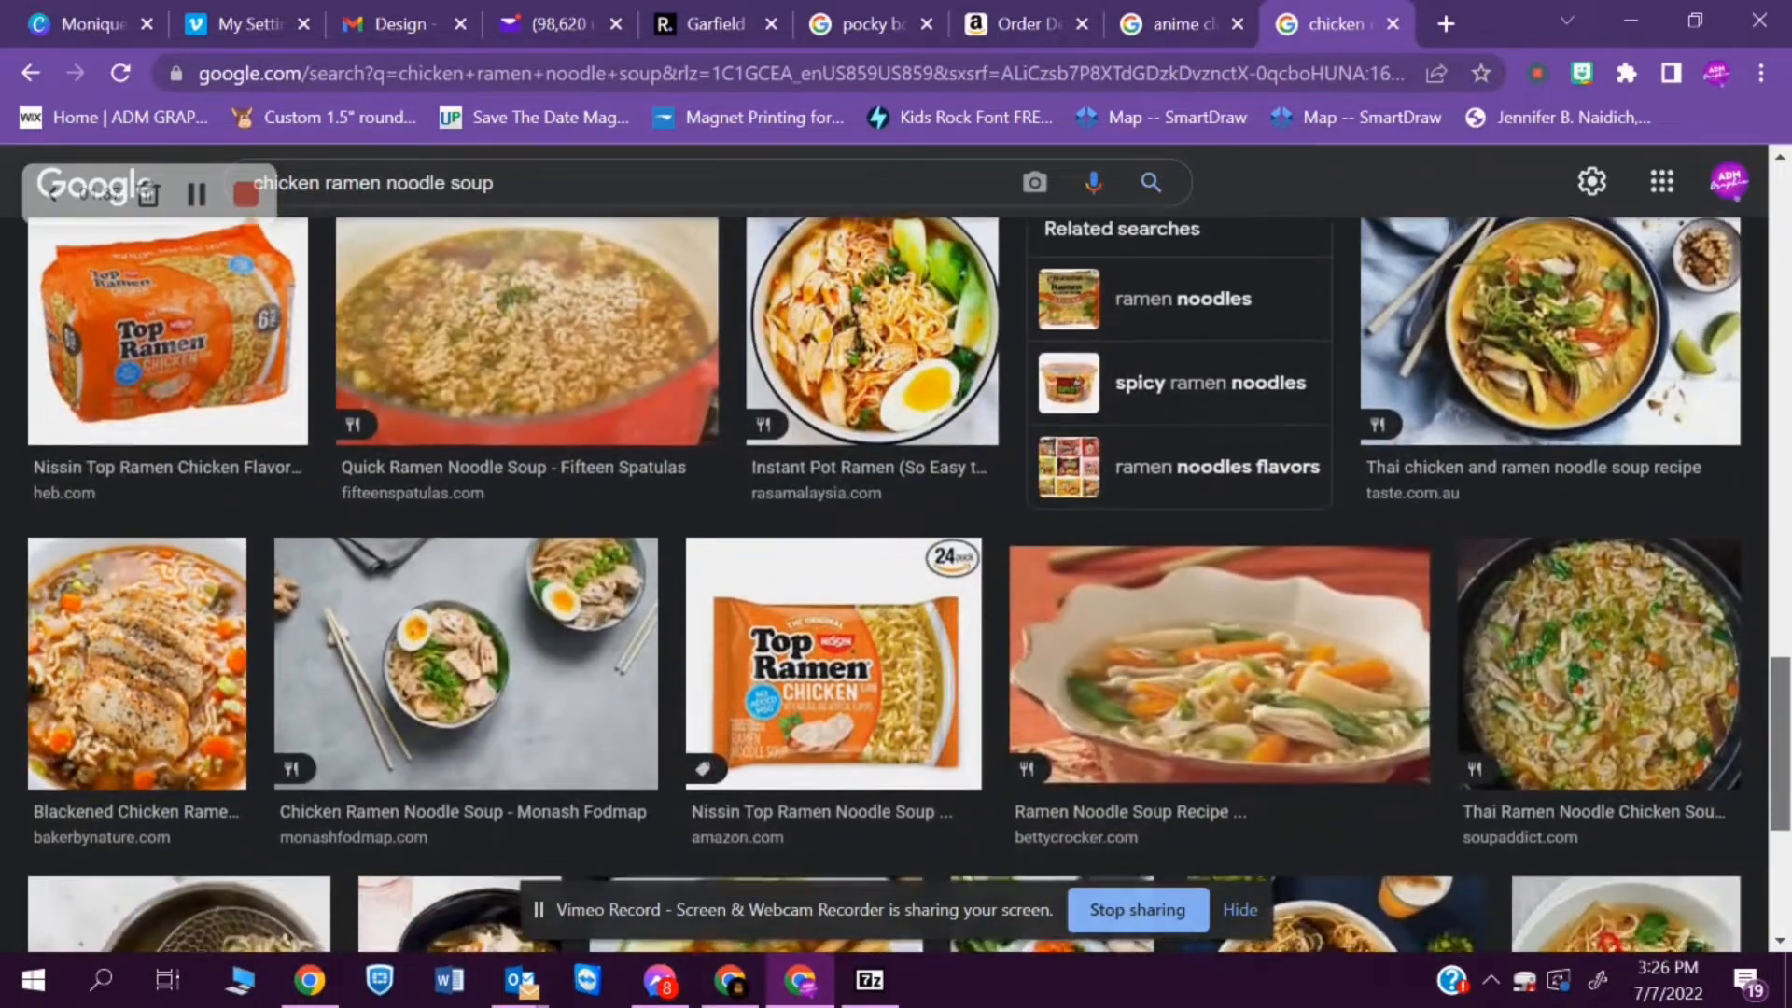
pyautogui.scroll(-2, 896, 585)
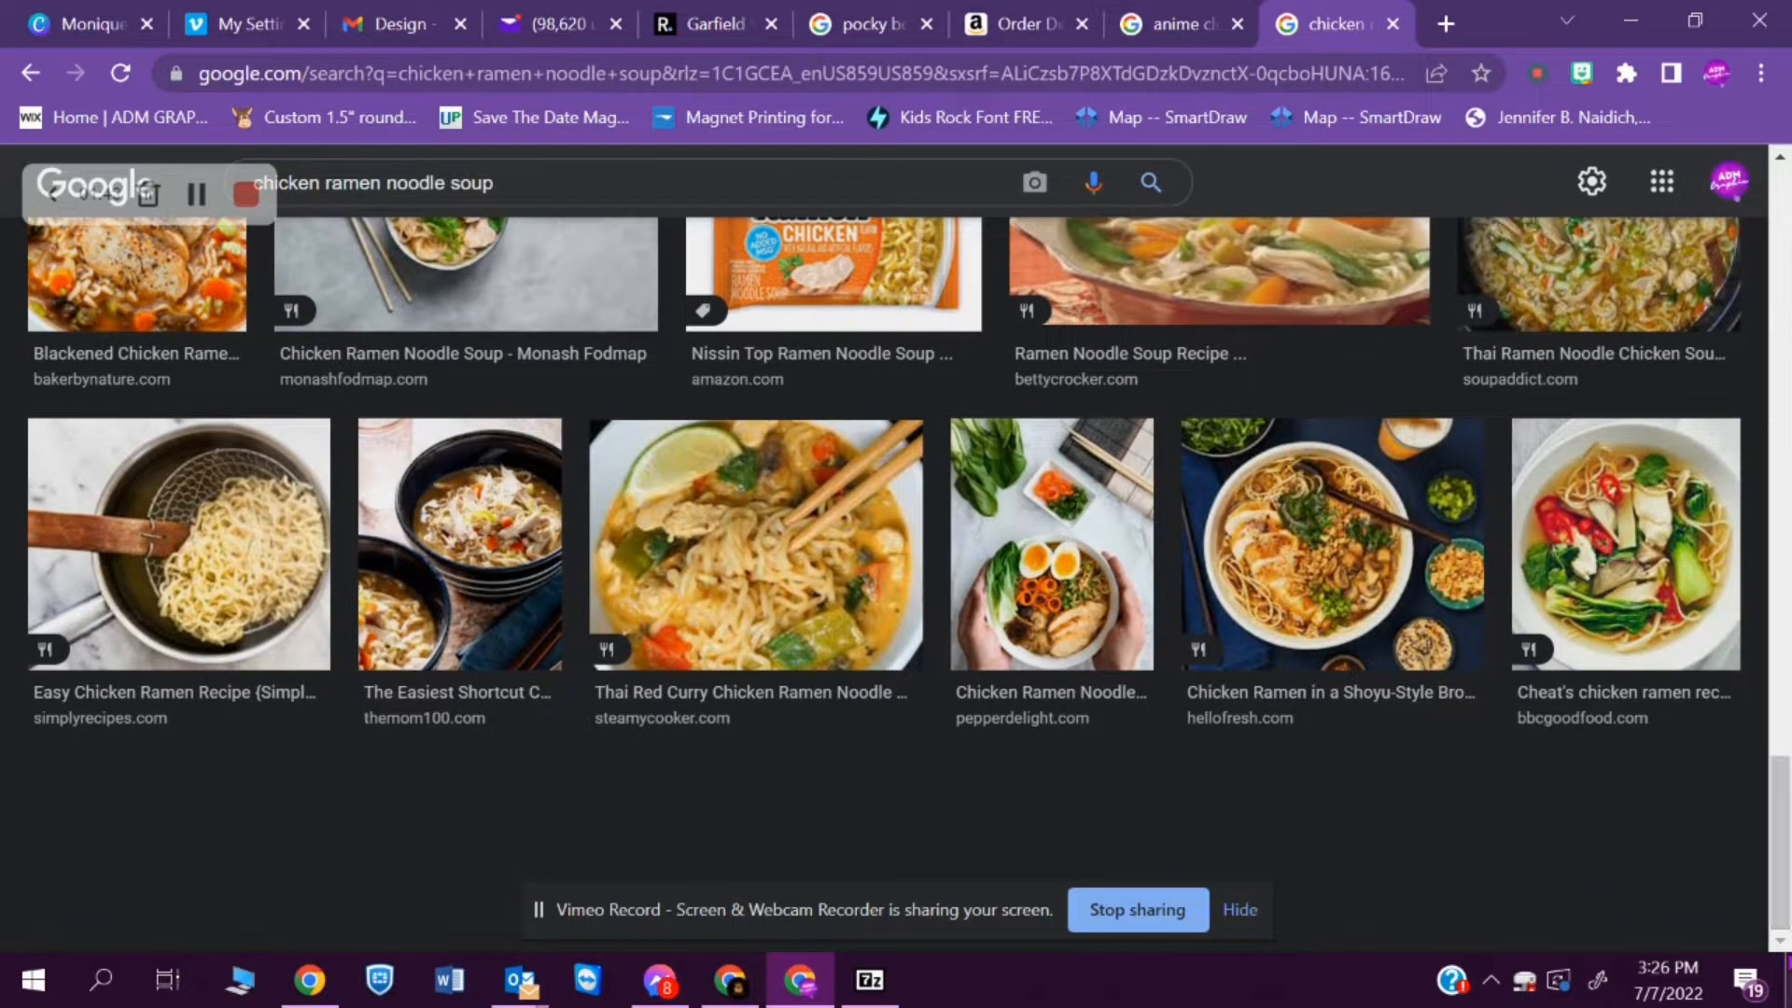
pyautogui.moveTo(1782, 860); pyautogui.dragTo(1712, 469)
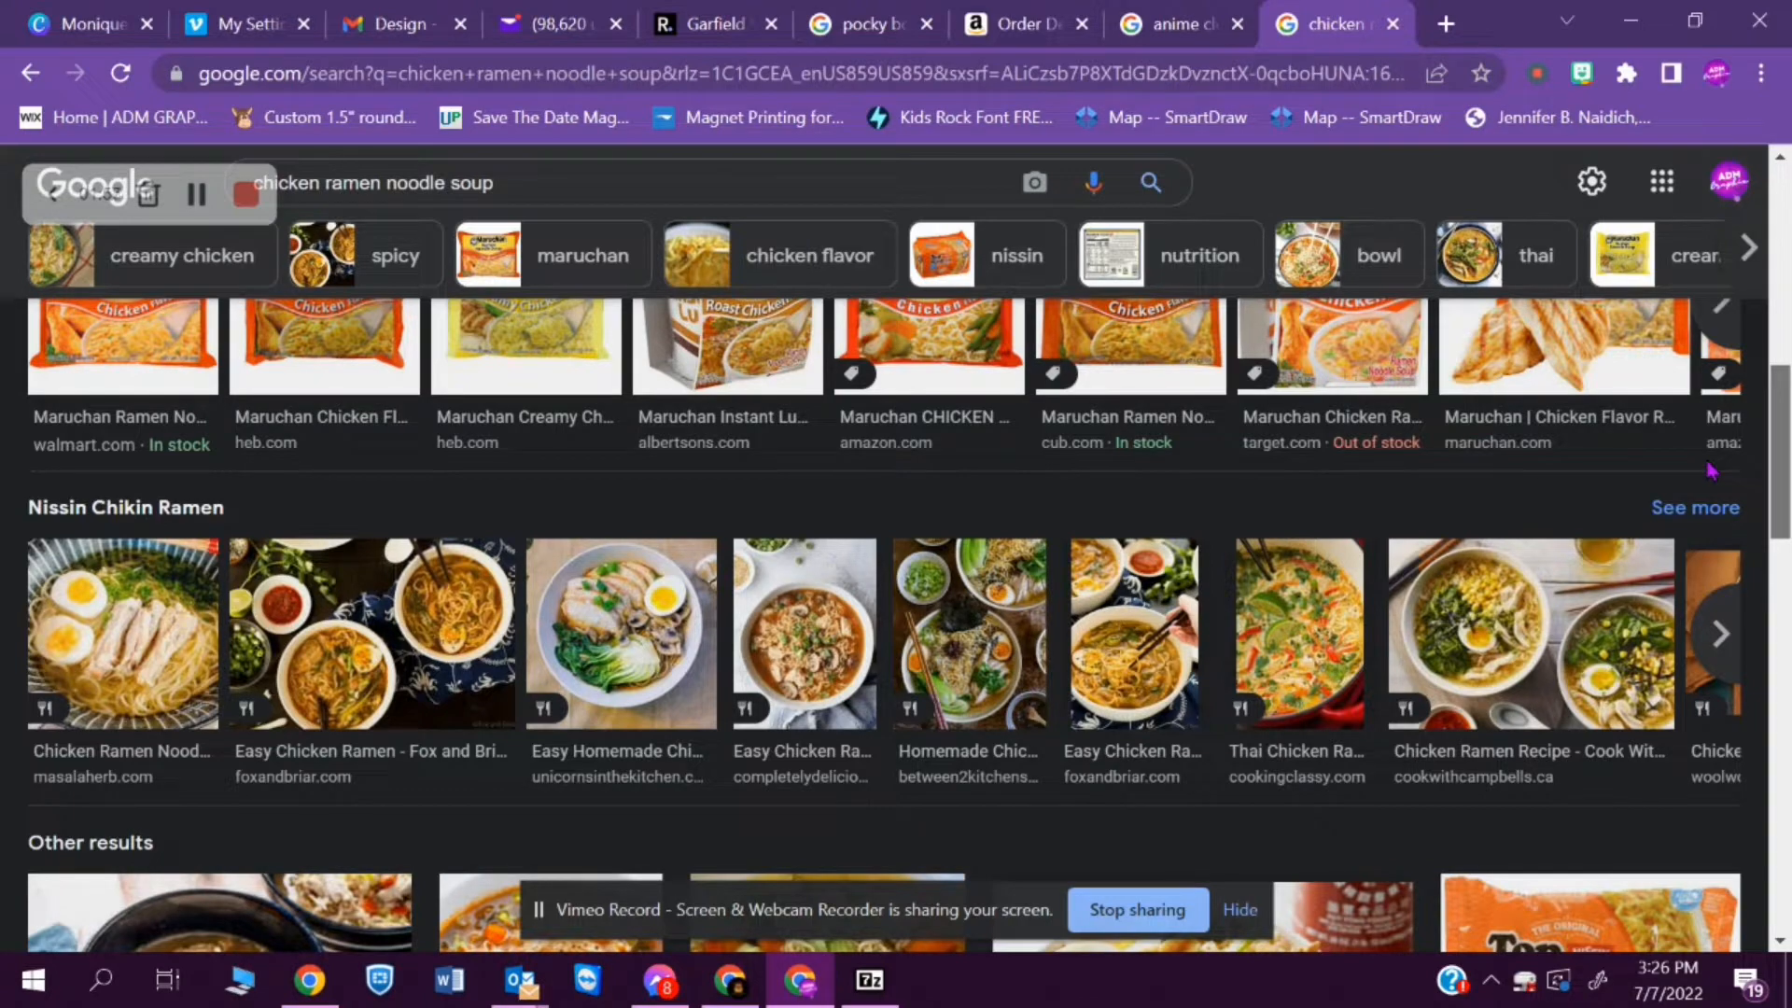
# - Open the full set of Nissin Chikin Ramen image results and browse the packaging pictures
pyautogui.click(1734, 627)
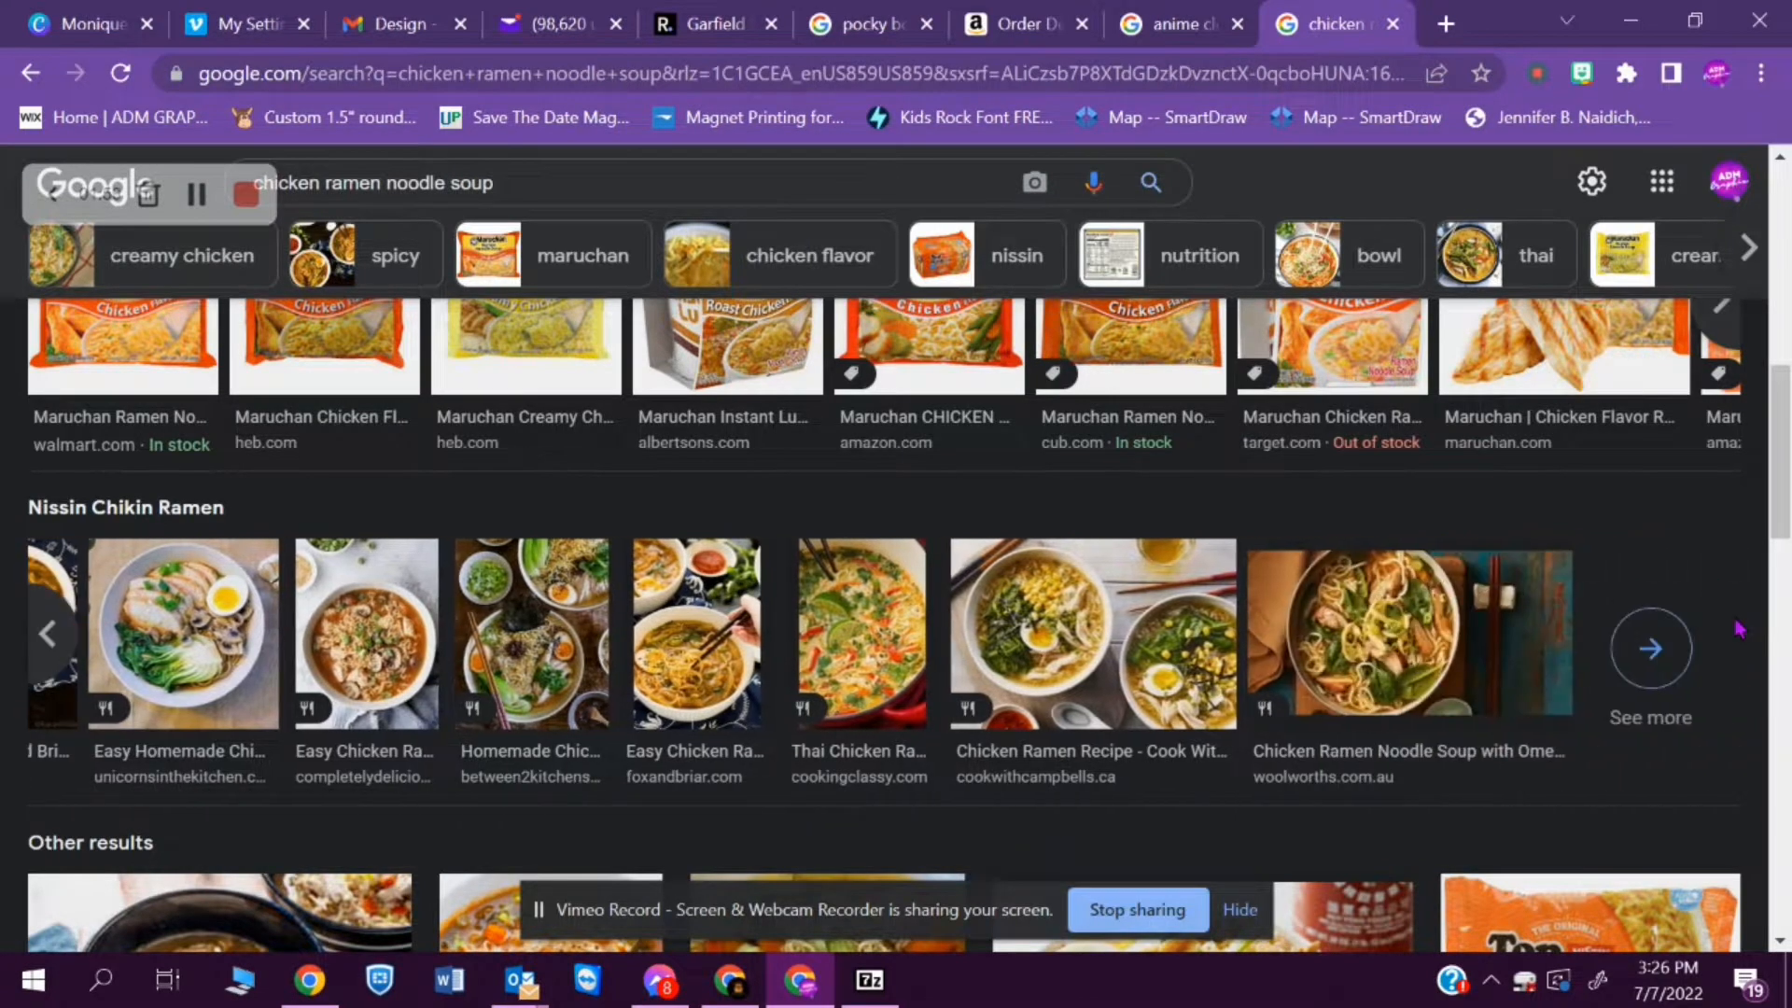
pyautogui.click(1661, 644)
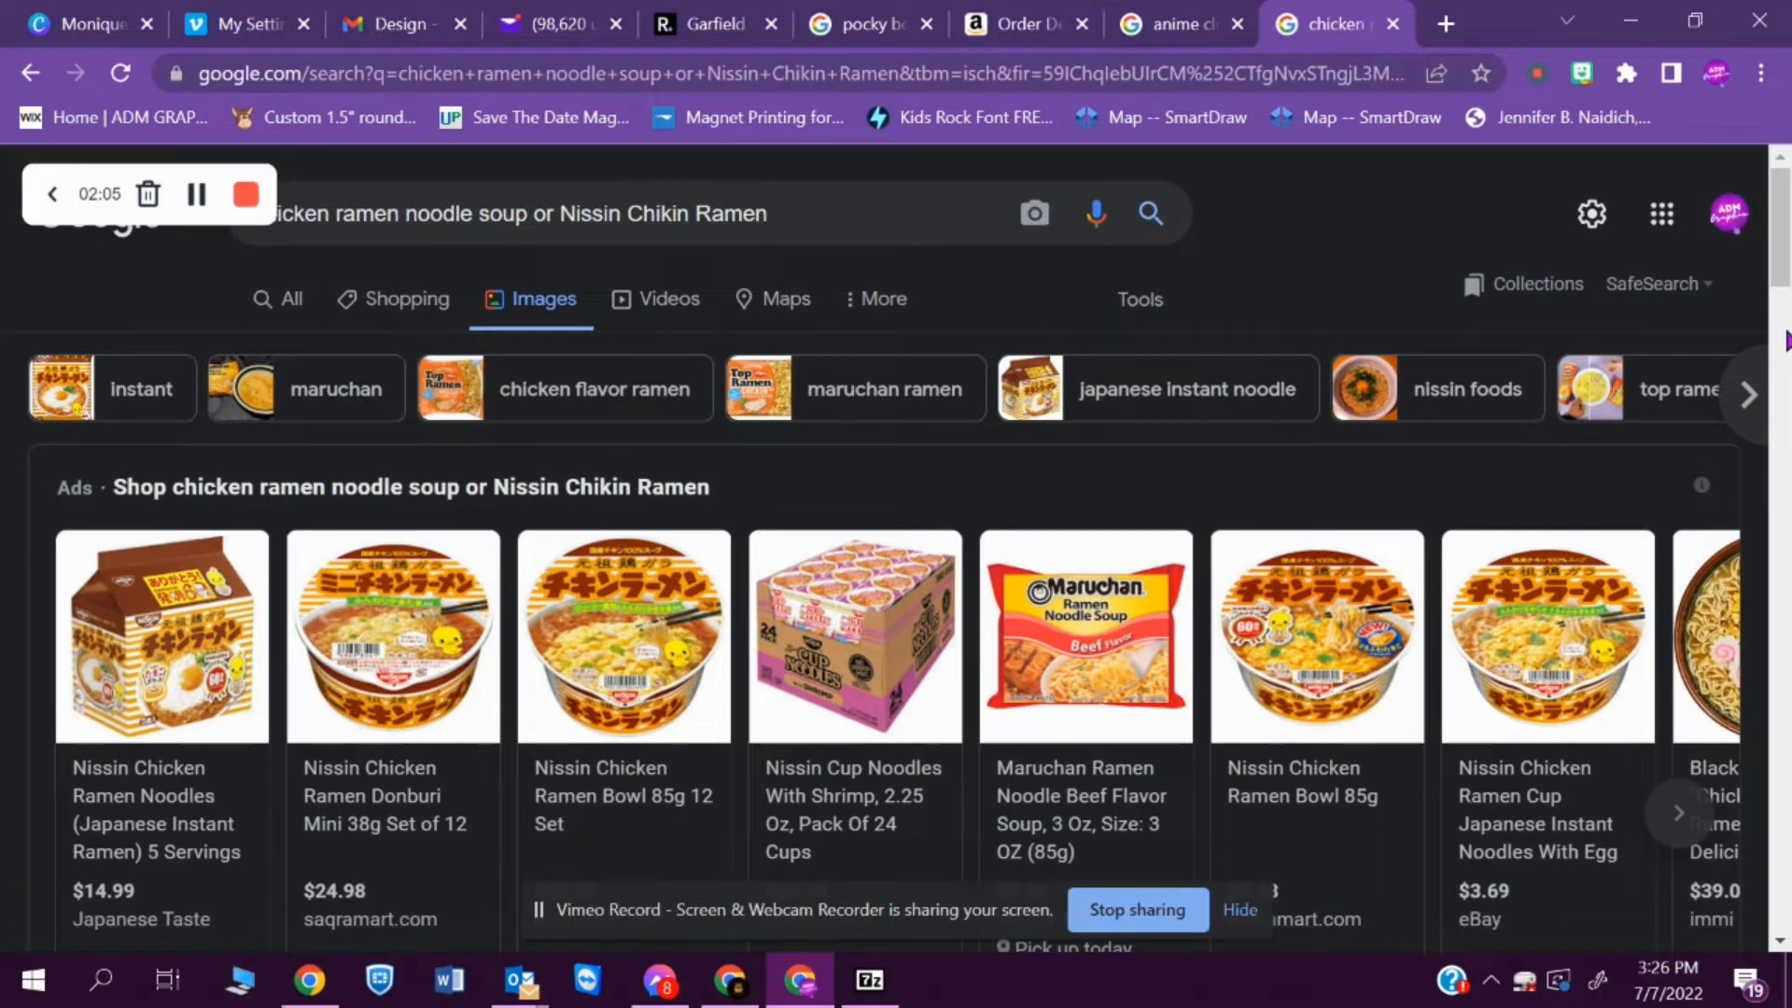
pyautogui.moveTo(1783, 278); pyautogui.dragTo(1785, 552)
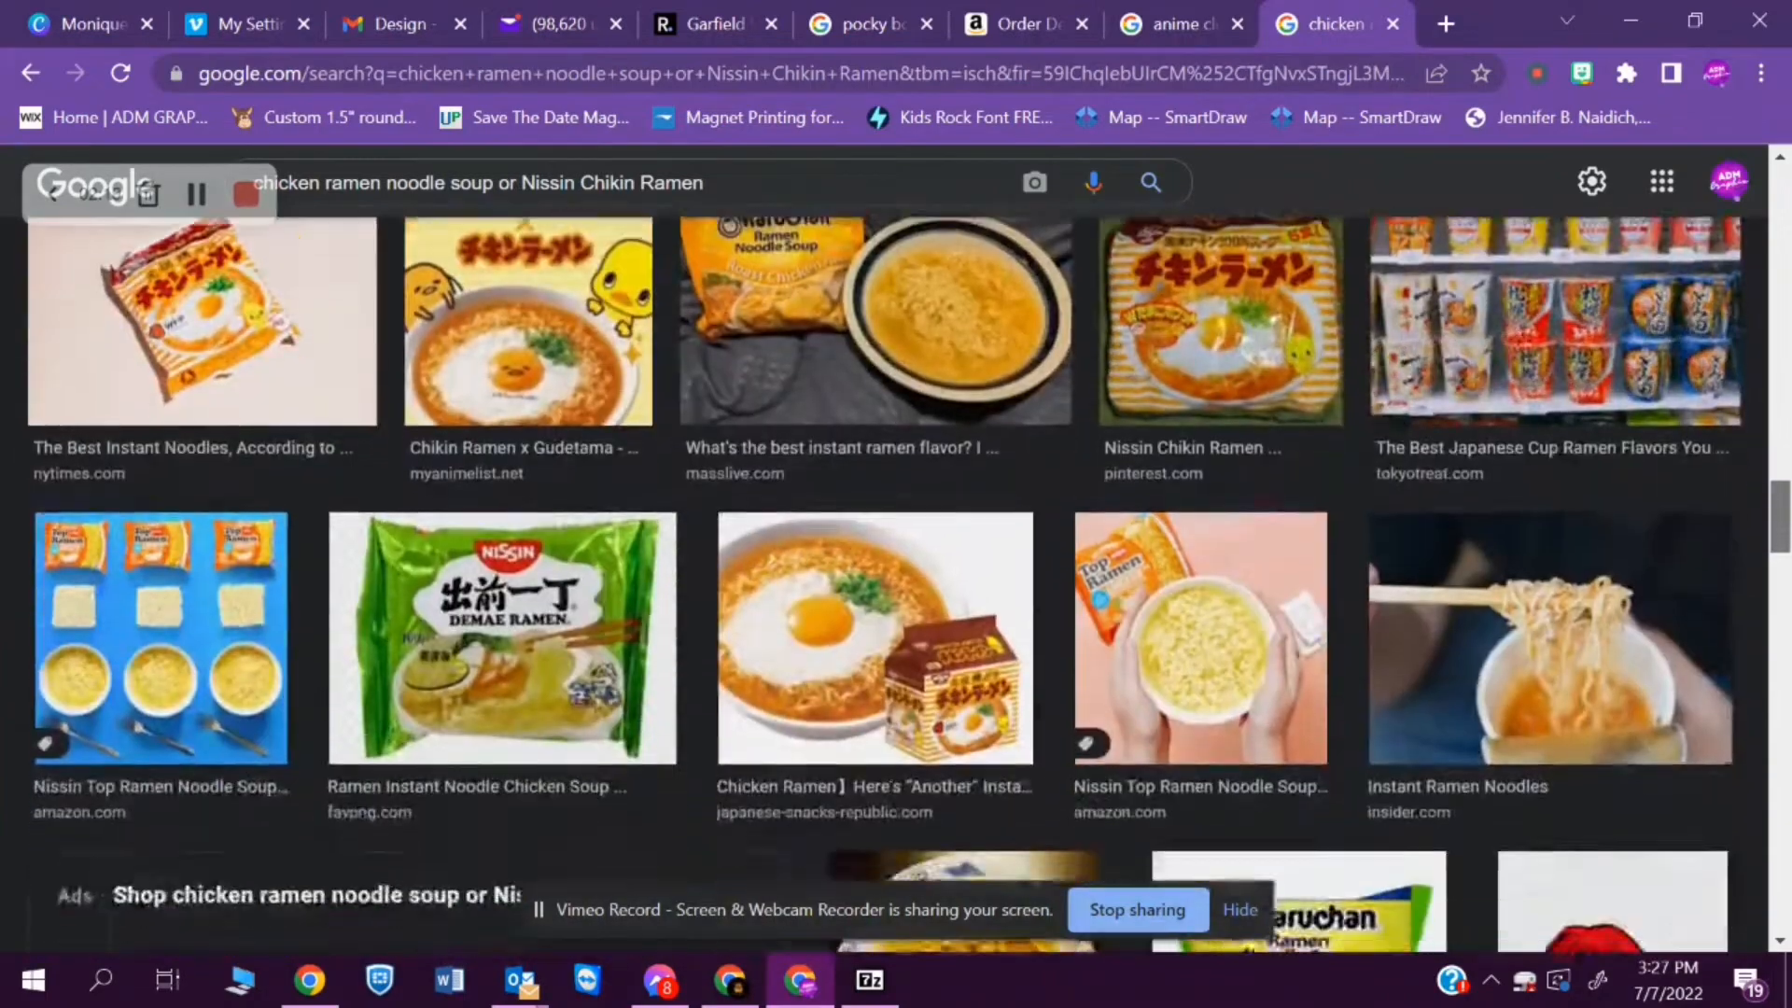
pyautogui.moveTo(1783, 517); pyautogui.dragTo(1783, 730)
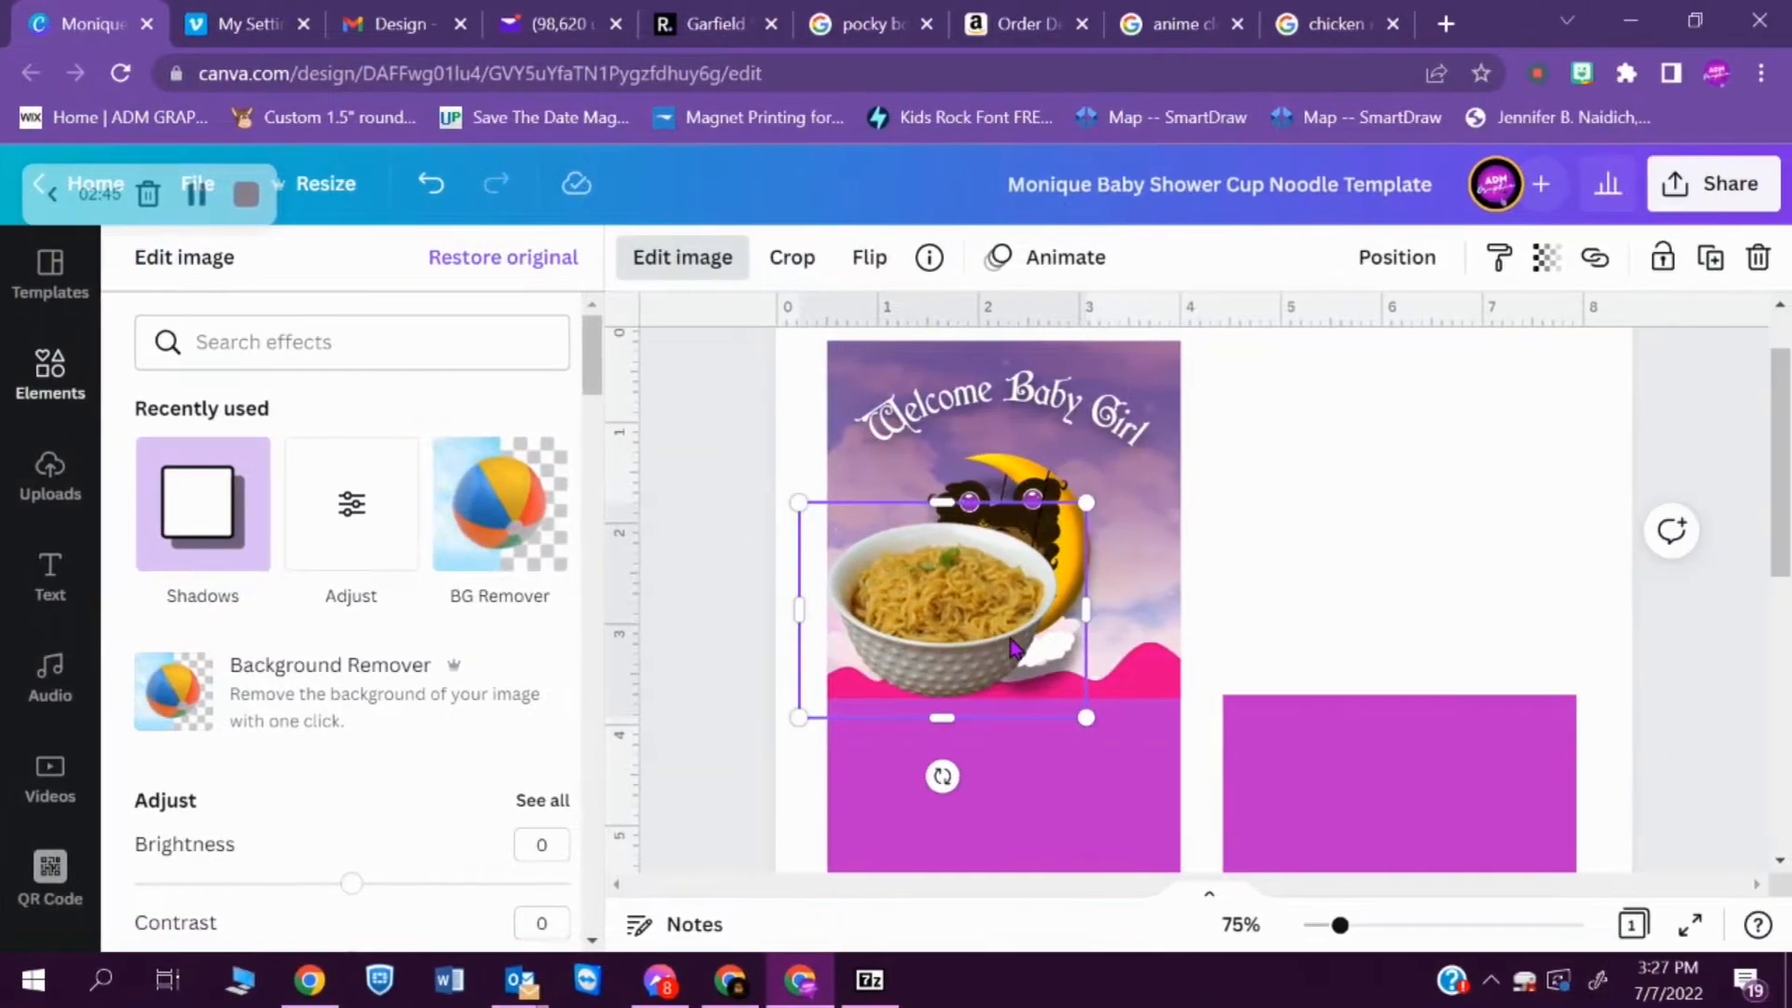
# - Enlarge the cut-out noodle bowl to about 3.8 high and centre it horizontally over the sky panel
pyautogui.moveTo(1088, 502); pyautogui.dragTo(1291, 488)
pyautogui.moveTo(1068, 574); pyautogui.dragTo(1051, 646)
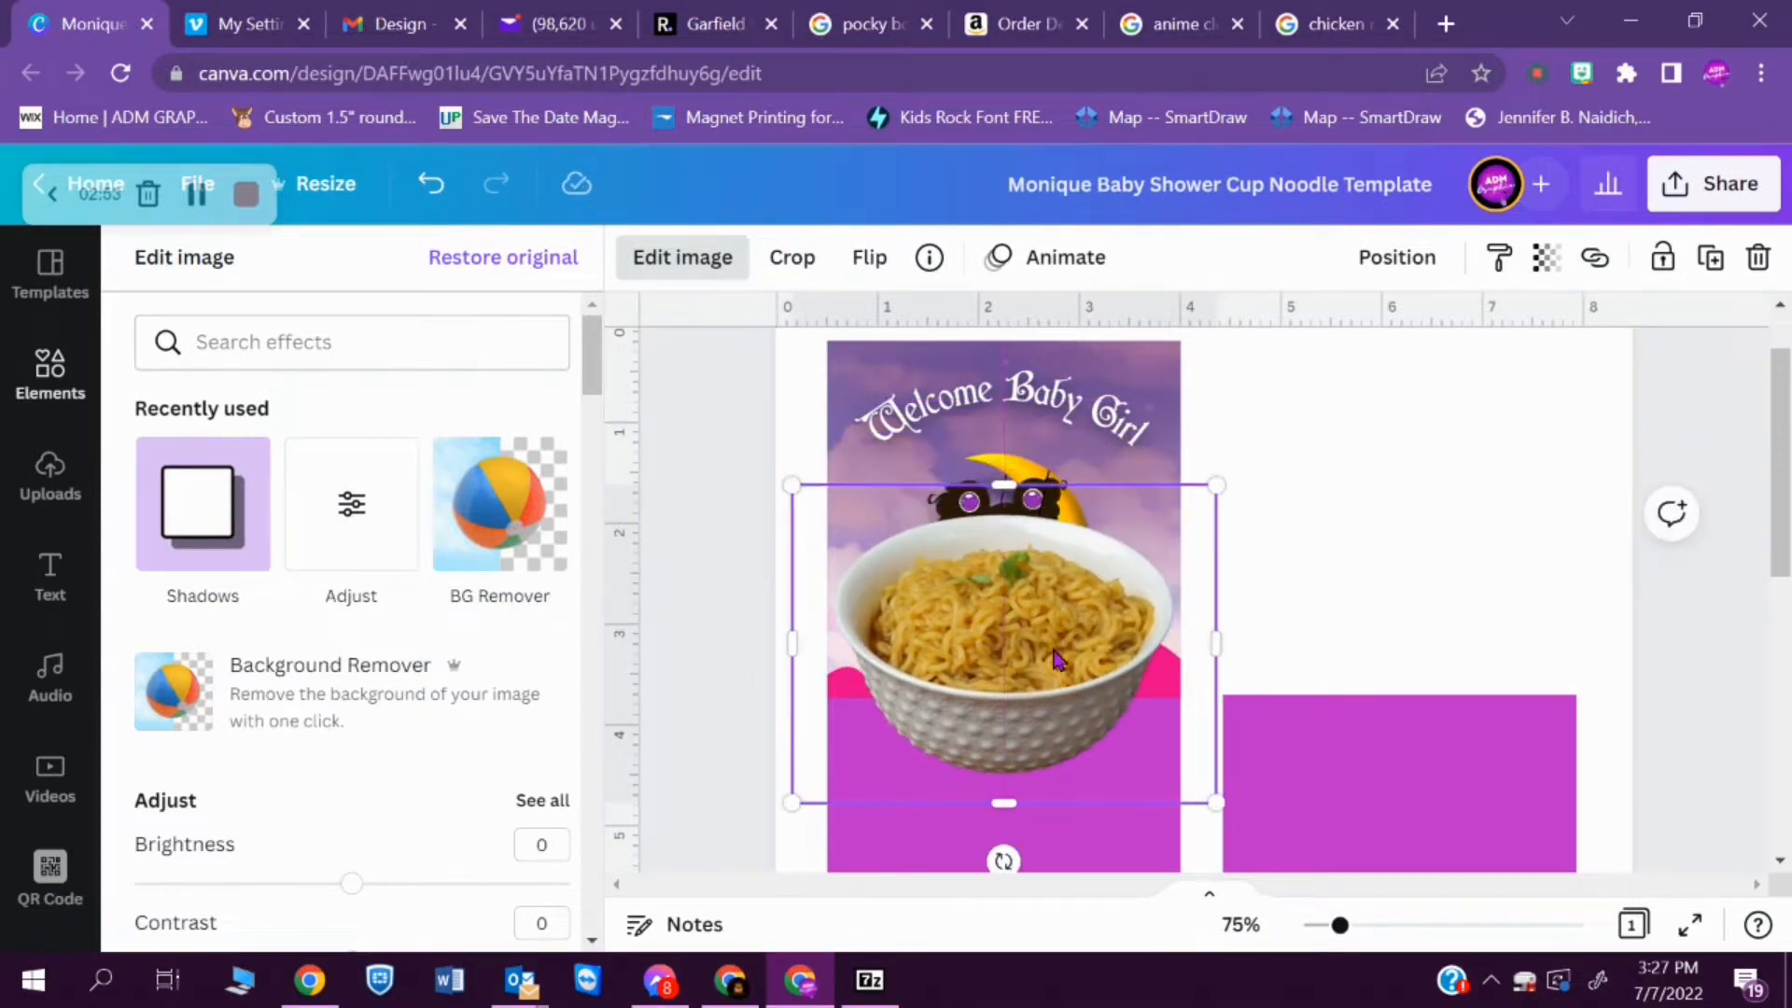
pyautogui.moveTo(792, 486); pyautogui.dragTo(703, 416)
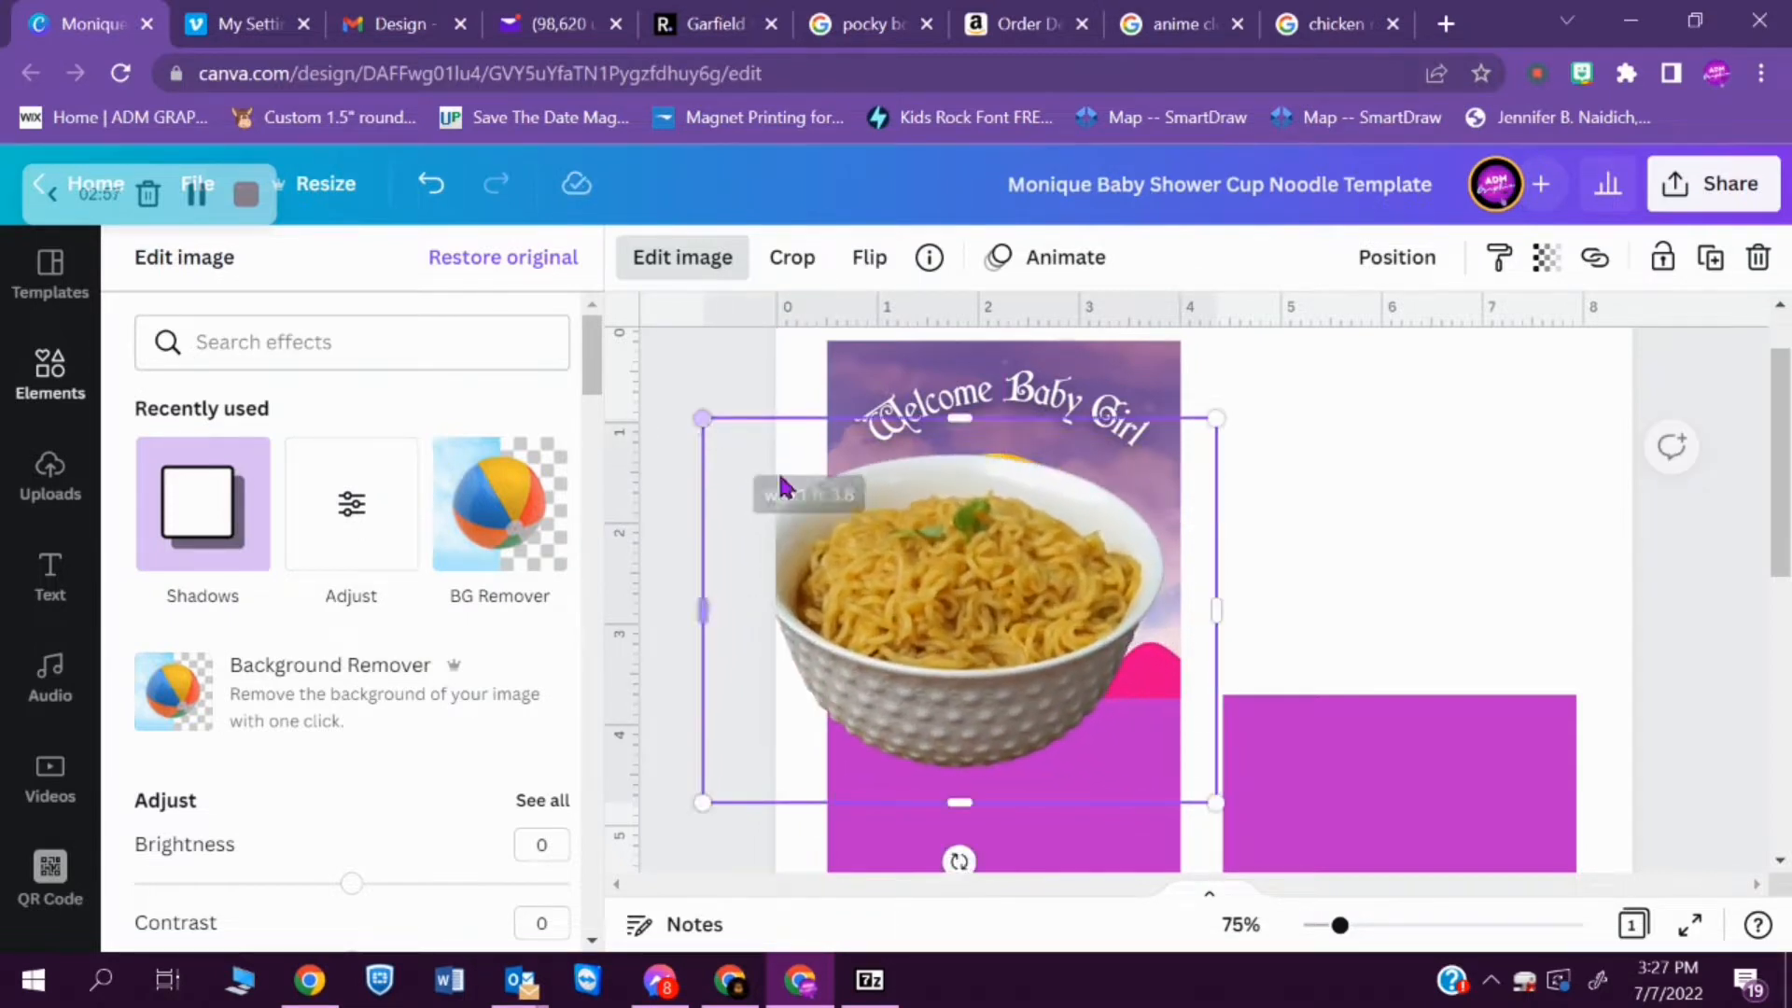
pyautogui.moveTo(948, 613); pyautogui.dragTo(994, 613)
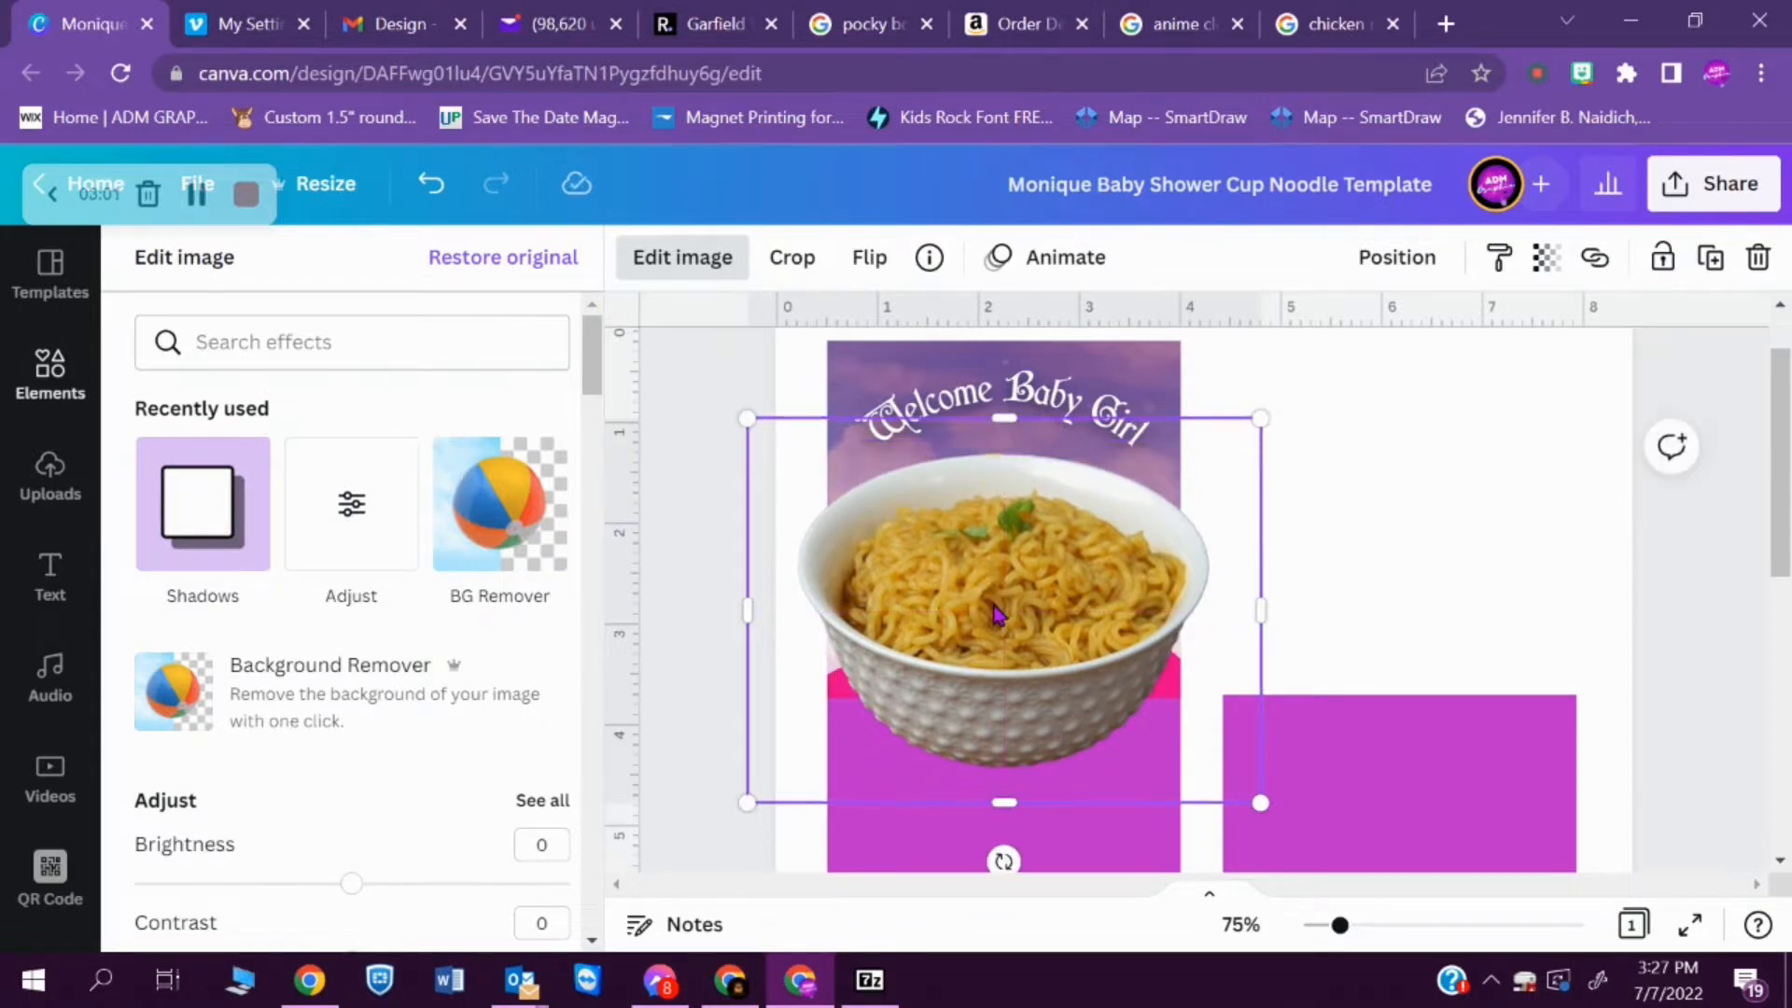
# - Crop the noodle bowl to about 2.8 high so it ends at the sky panel's lower edge, and trim its left side slightly
pyautogui.doubleClick(986, 718)
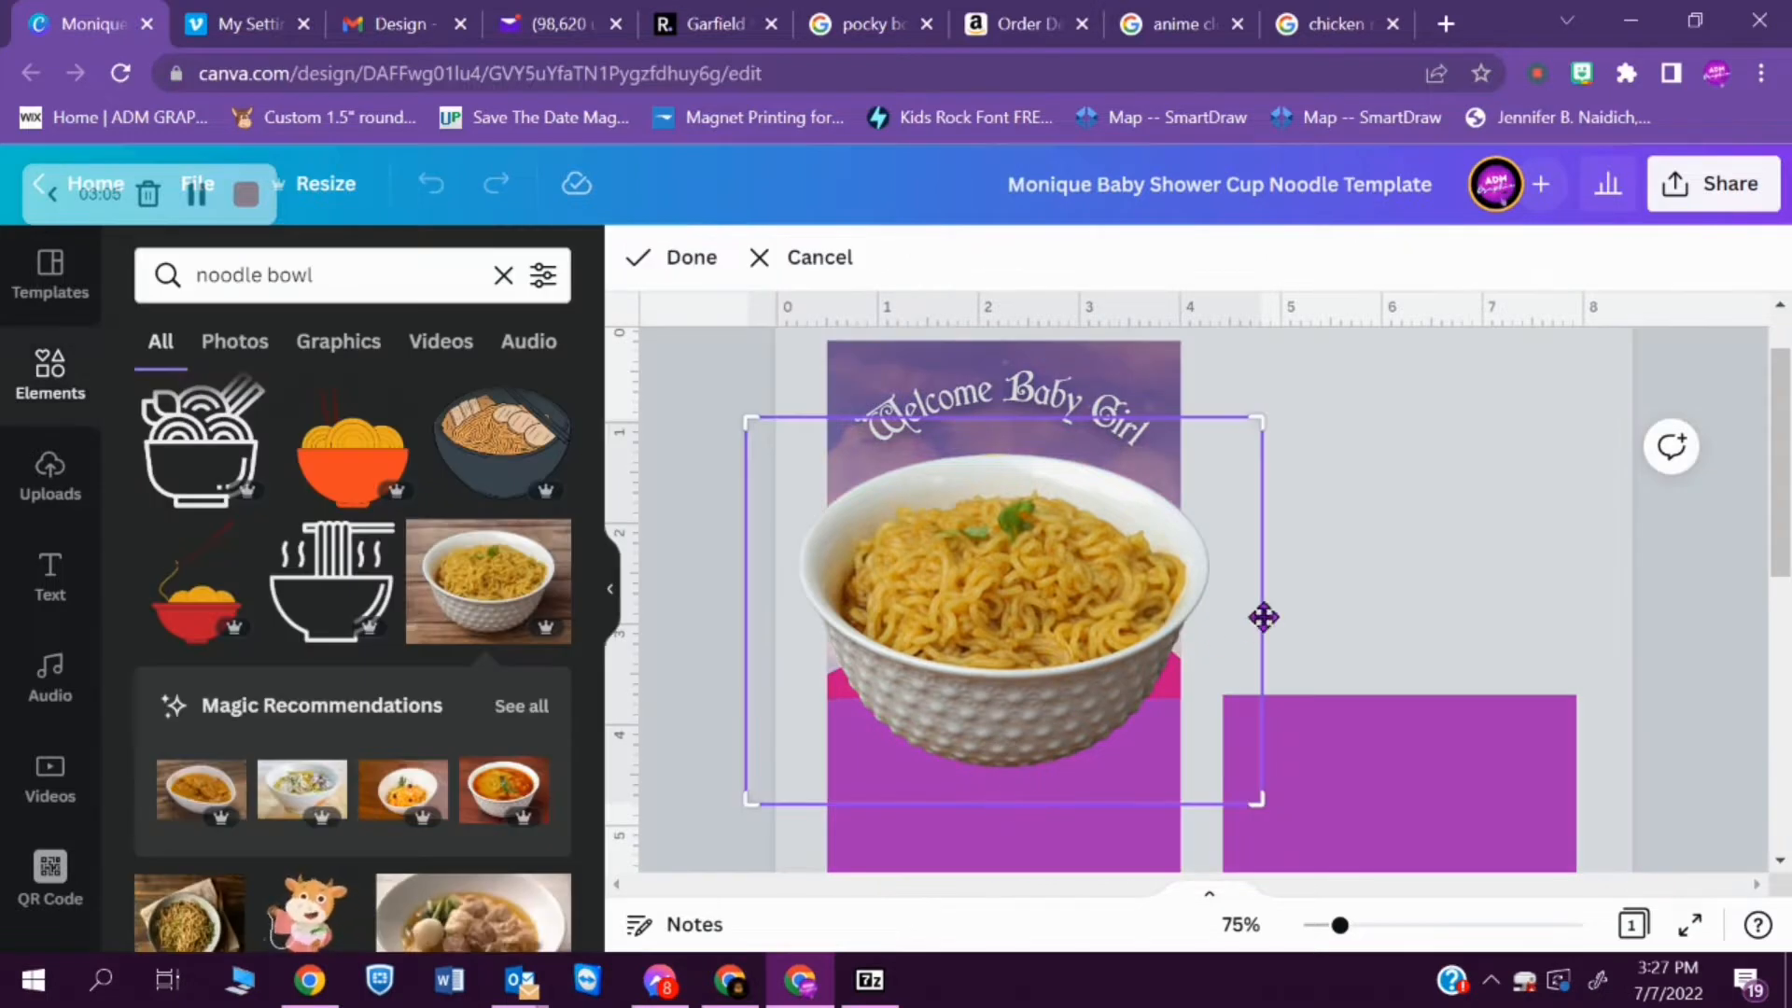
pyautogui.click(1403, 543)
pyautogui.moveTo(1004, 802); pyautogui.dragTo(991, 695)
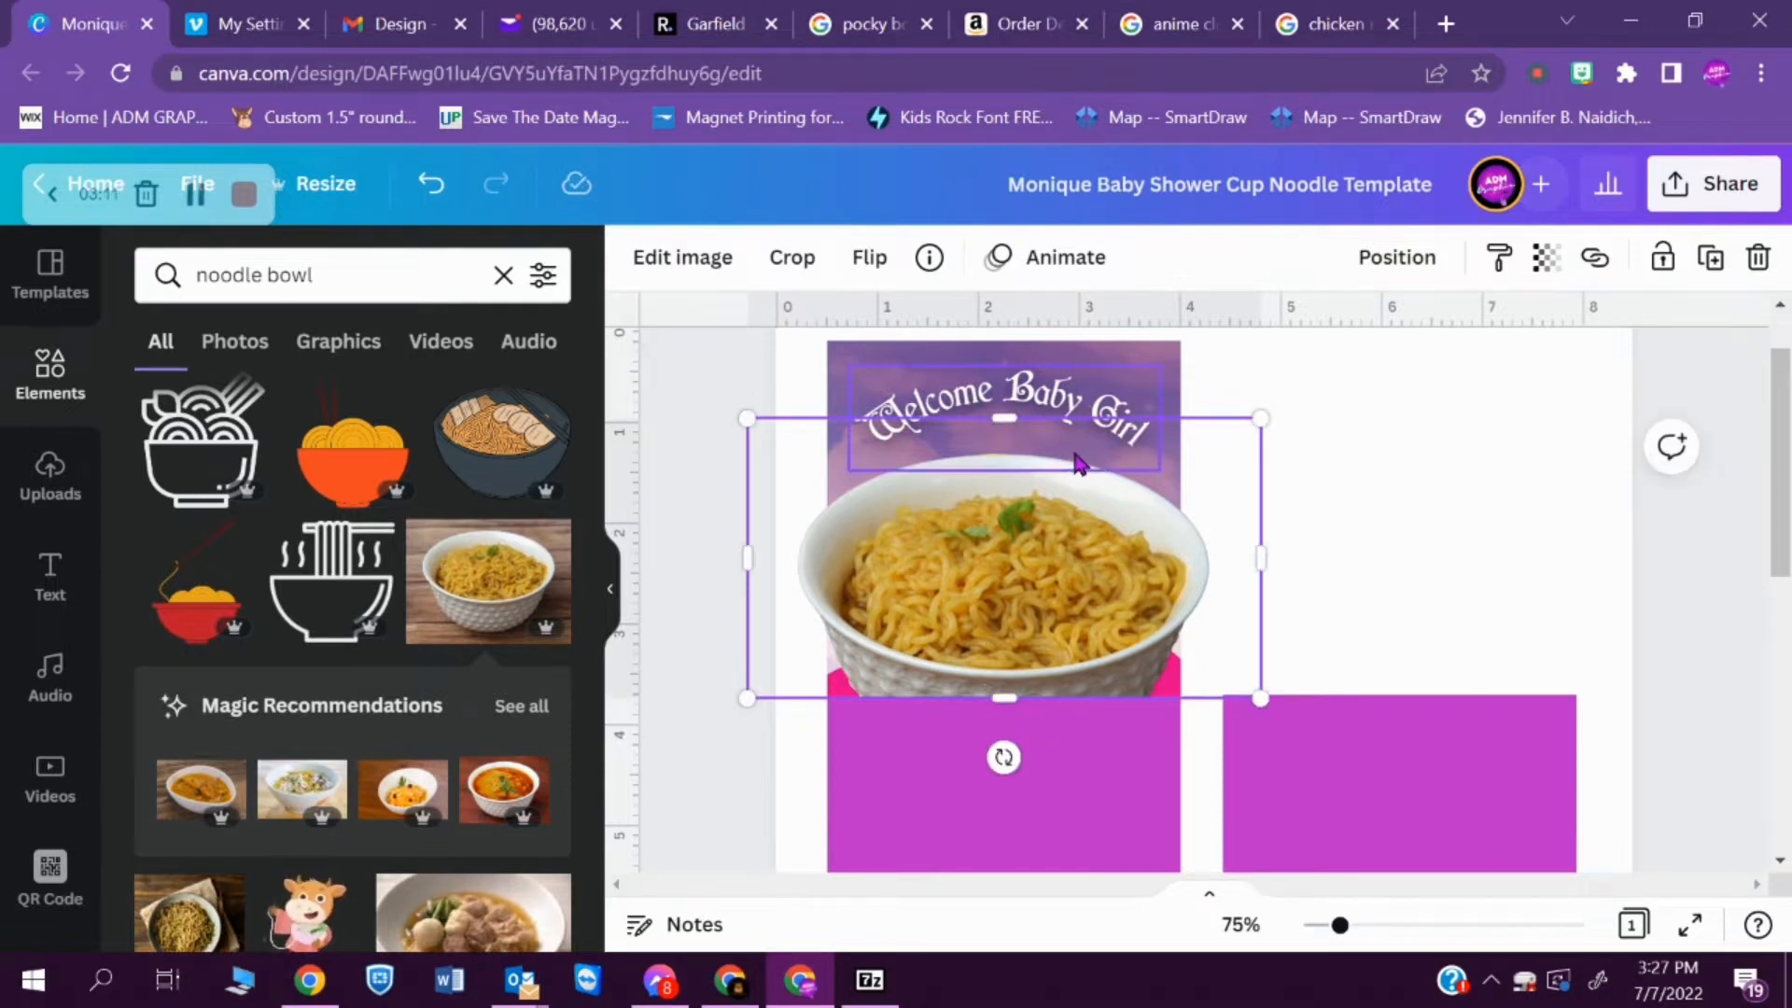
pyautogui.moveTo(743, 558); pyautogui.dragTo(766, 564)
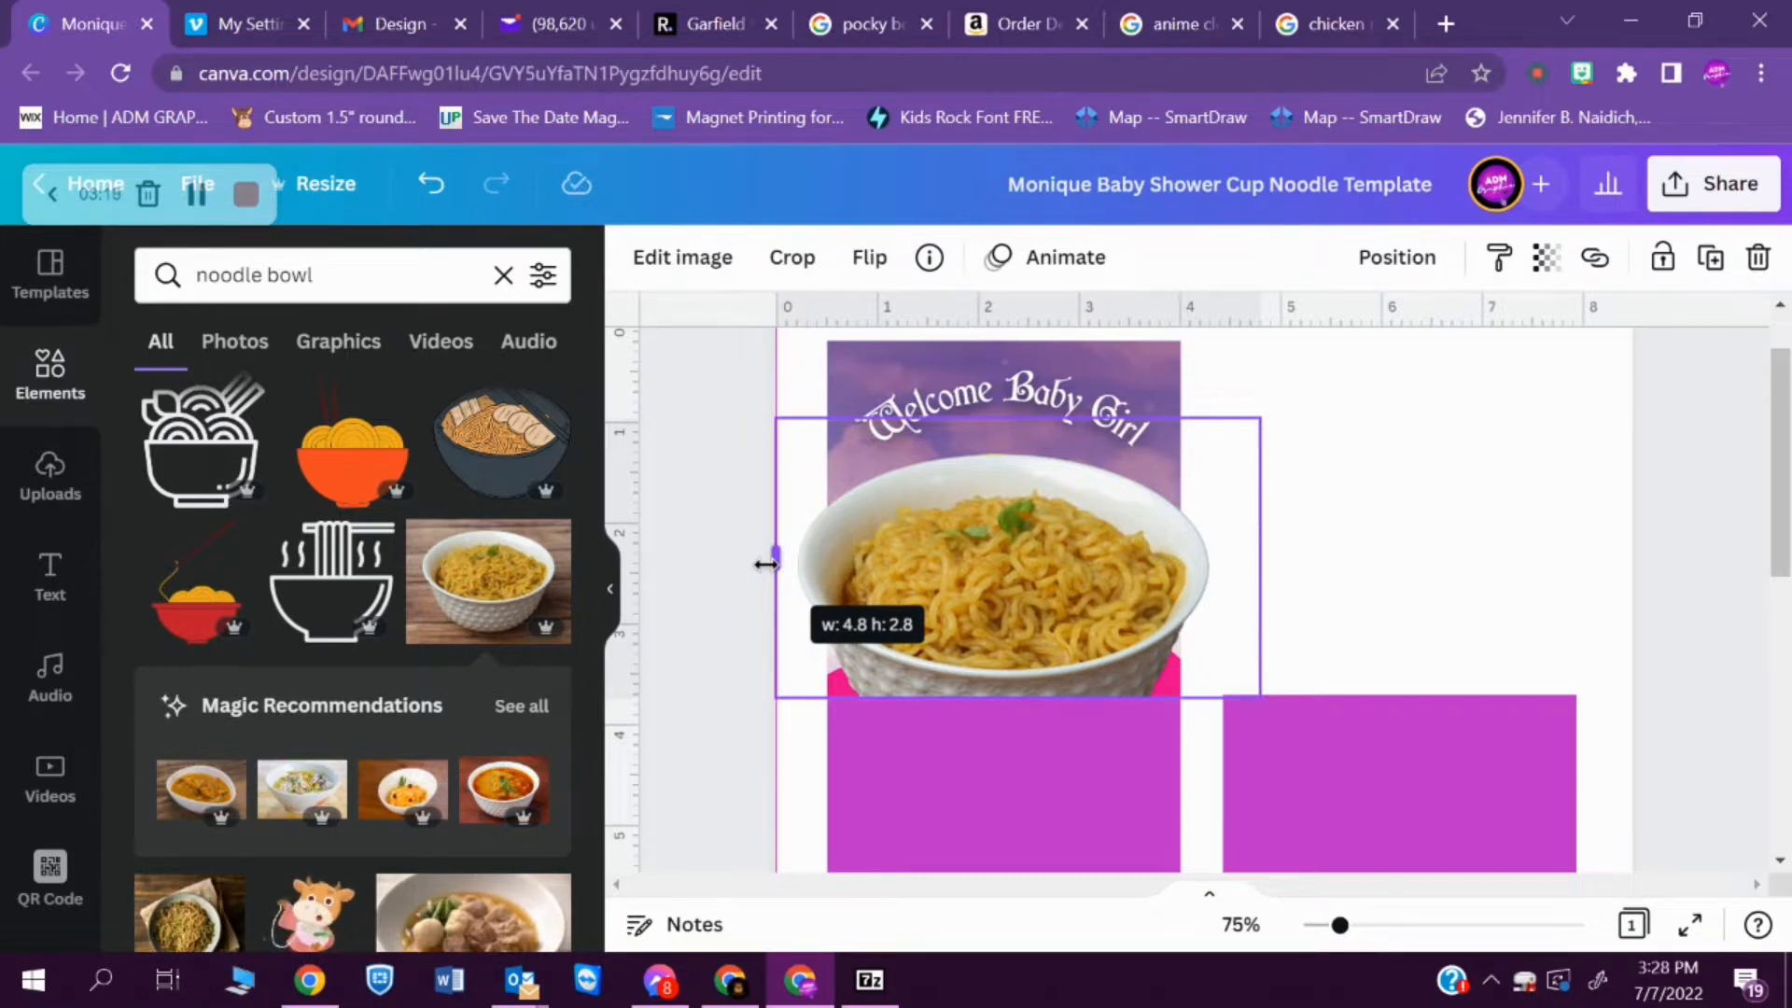
pyautogui.moveTo(766, 565); pyautogui.dragTo(757, 560)
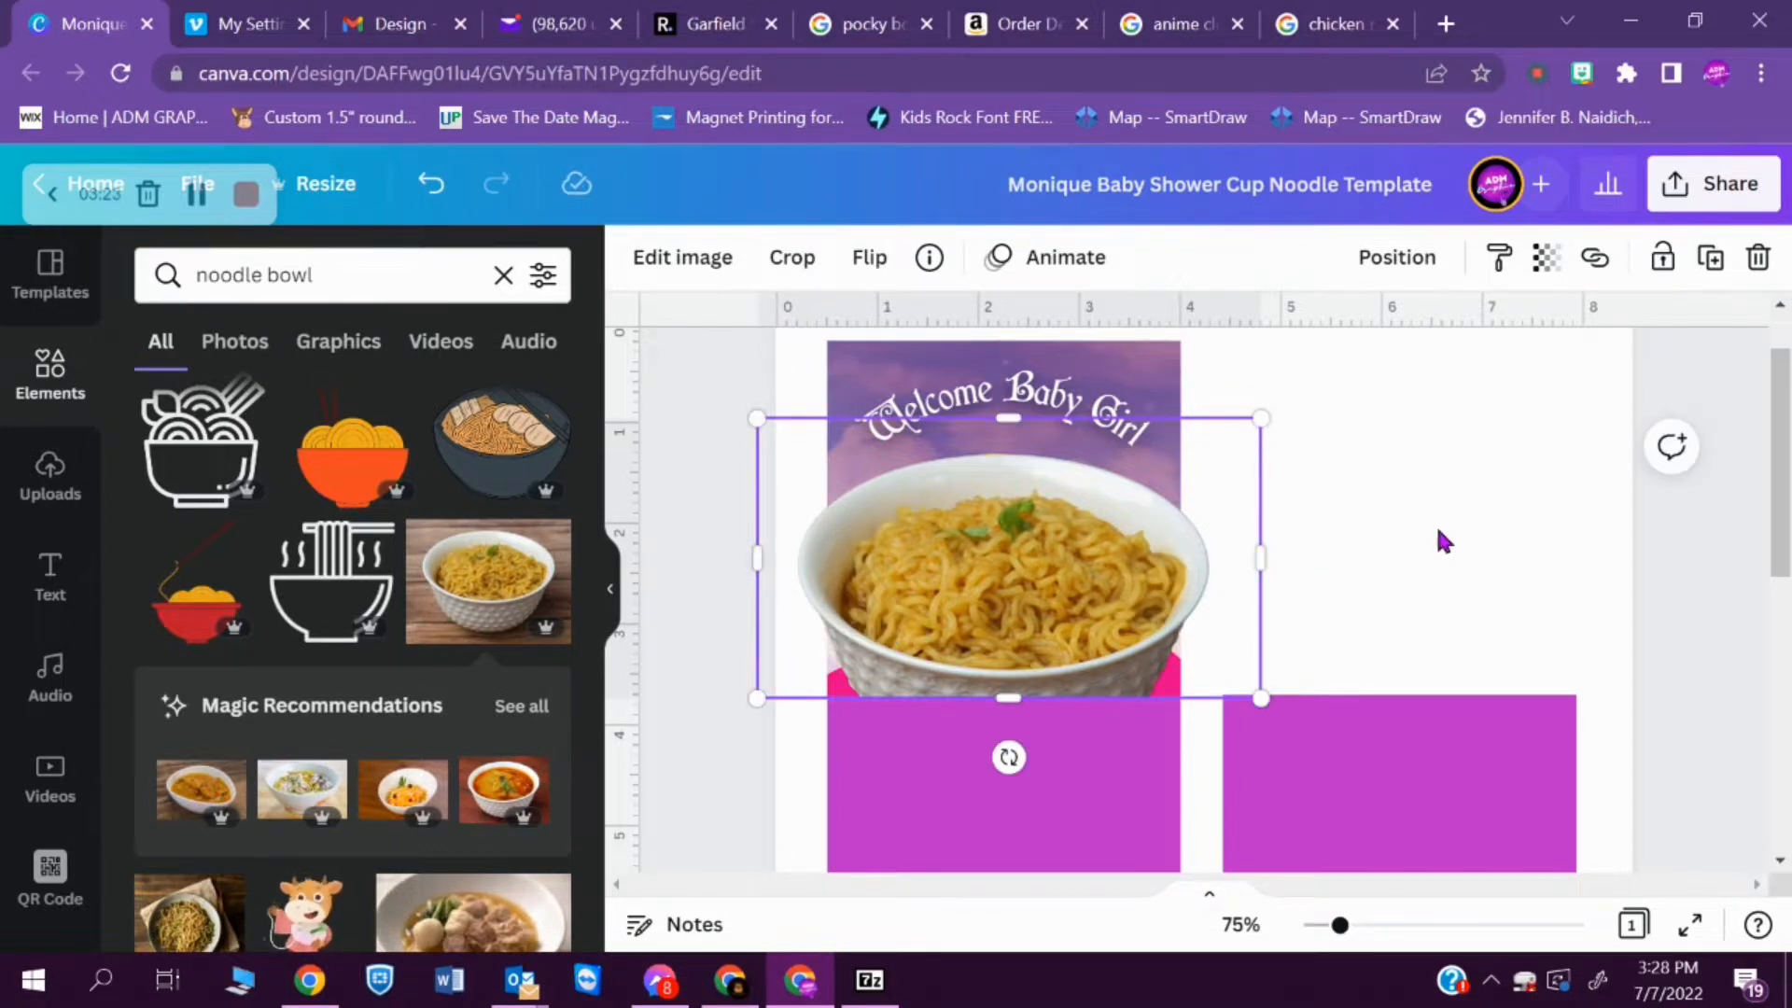
# - Send the noodle bowl backward behind the moon girl and the pink wave
pyautogui.hotkey('ctrl', '[')
pyautogui.hotkey('ctrl', '[')
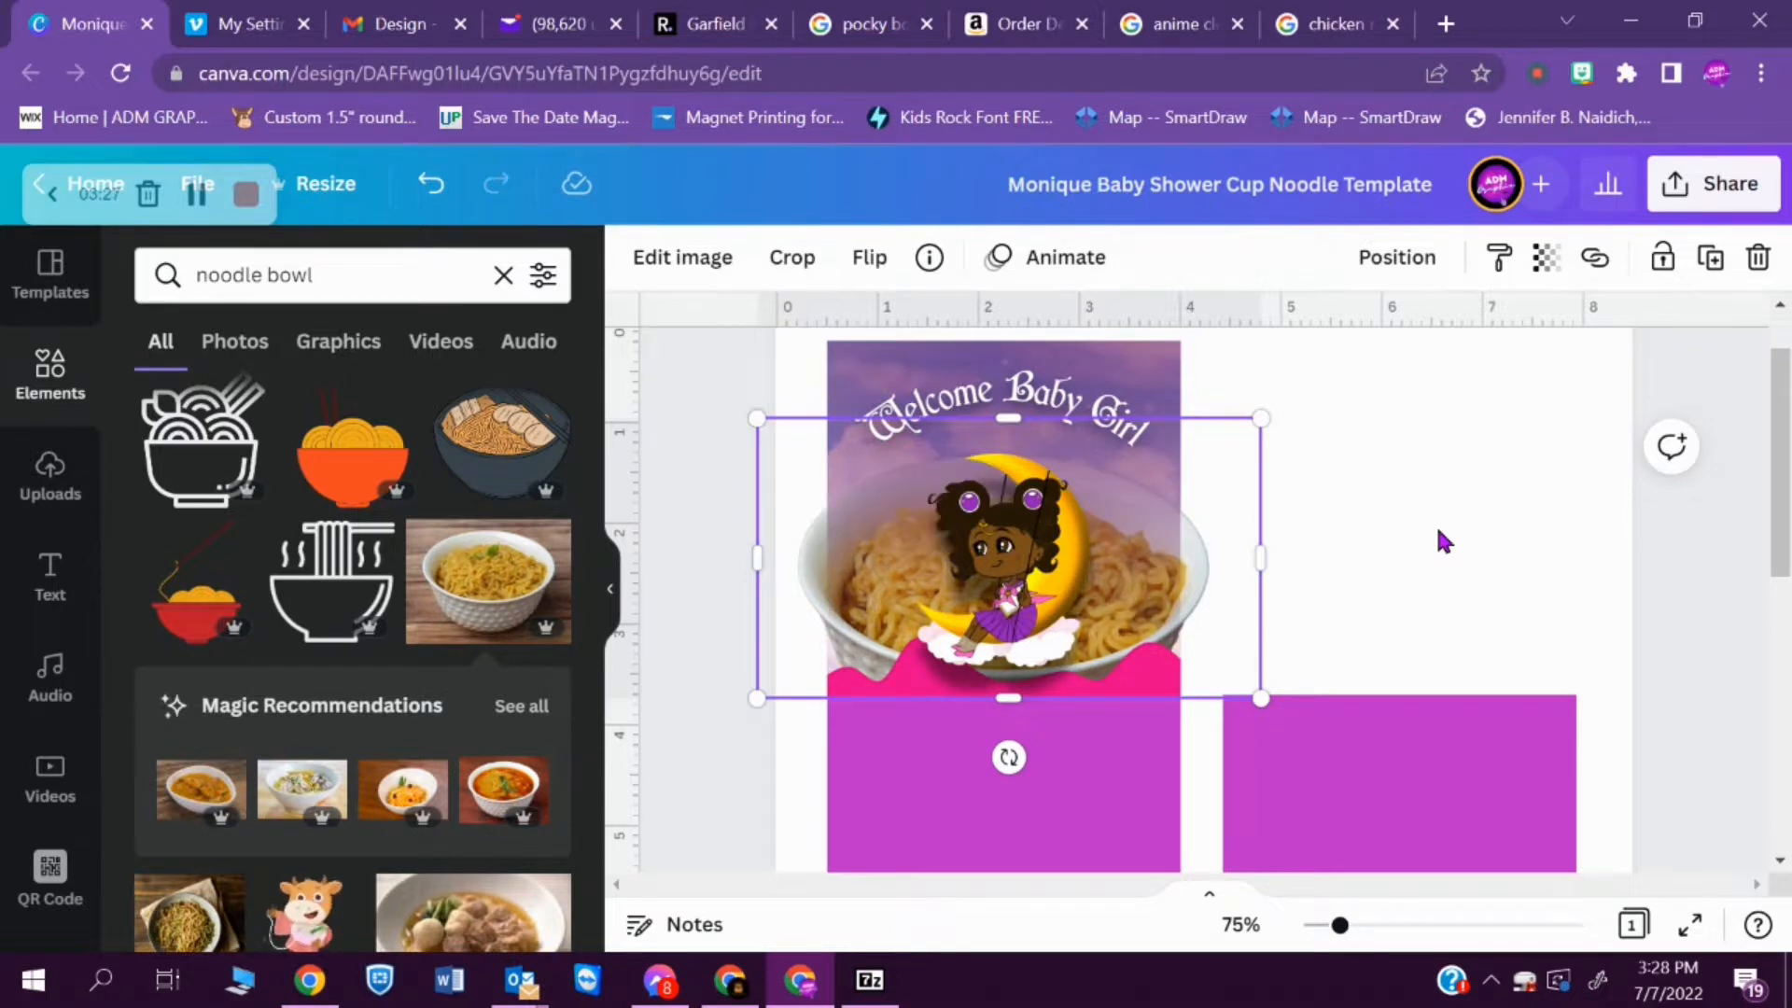
# - Stack the noodle bowl just in front of the sky panel and delete the pink wave at the panel's lower edge
pyautogui.hotkey('ctrl', '[')
pyautogui.hotkey('ctrl', ']')
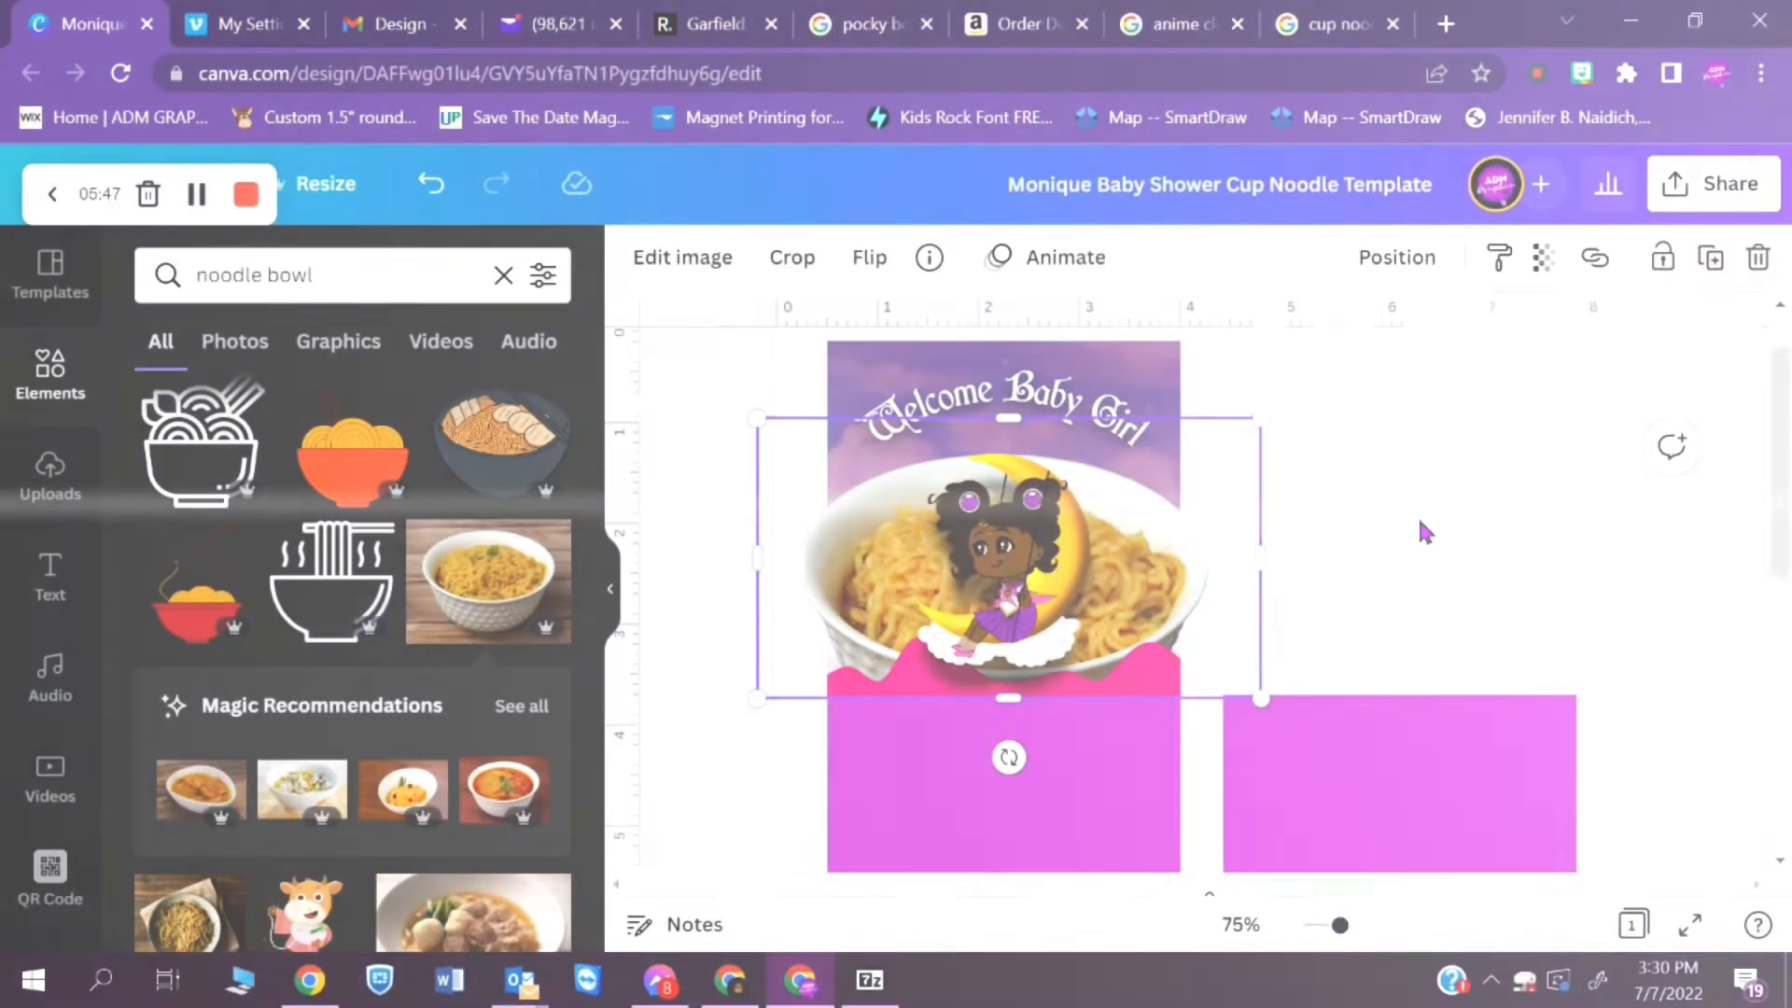
pyautogui.click(1421, 529)
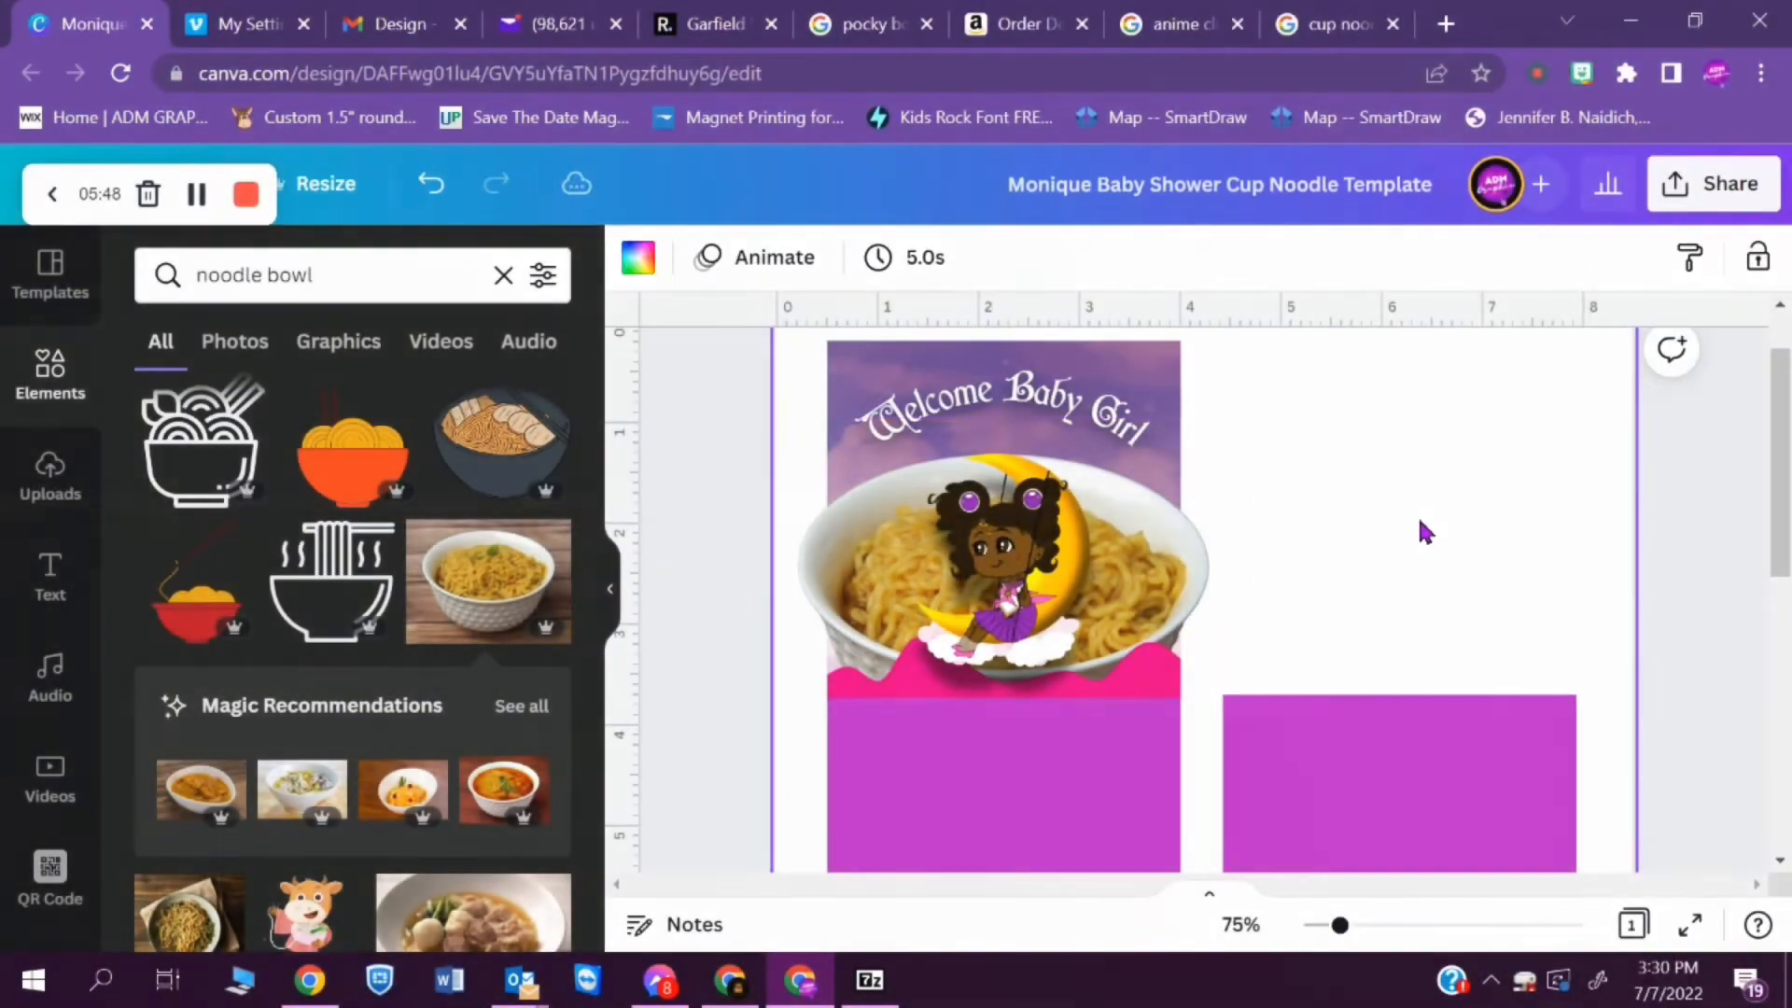
pyautogui.click(1163, 695)
pyautogui.press('Delete')
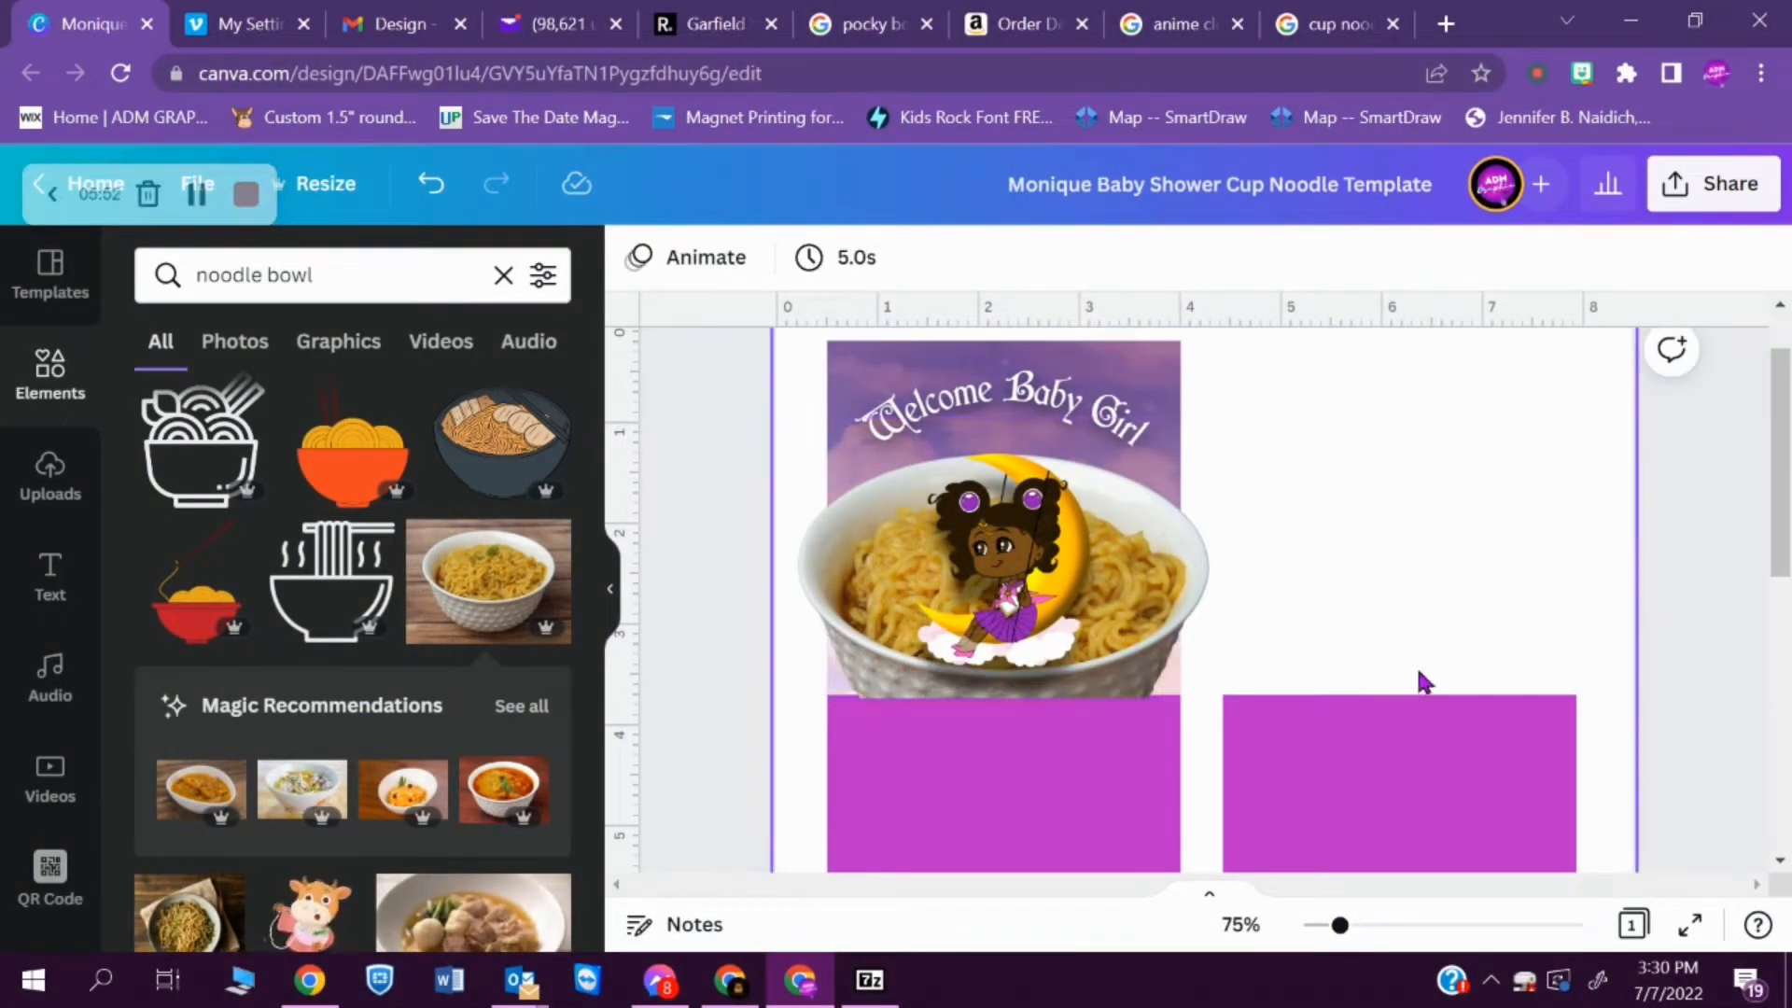
# - Crop the noodle bowl's lower edge slightly so it ends exactly where the purple panel begins
pyautogui.click(1122, 669)
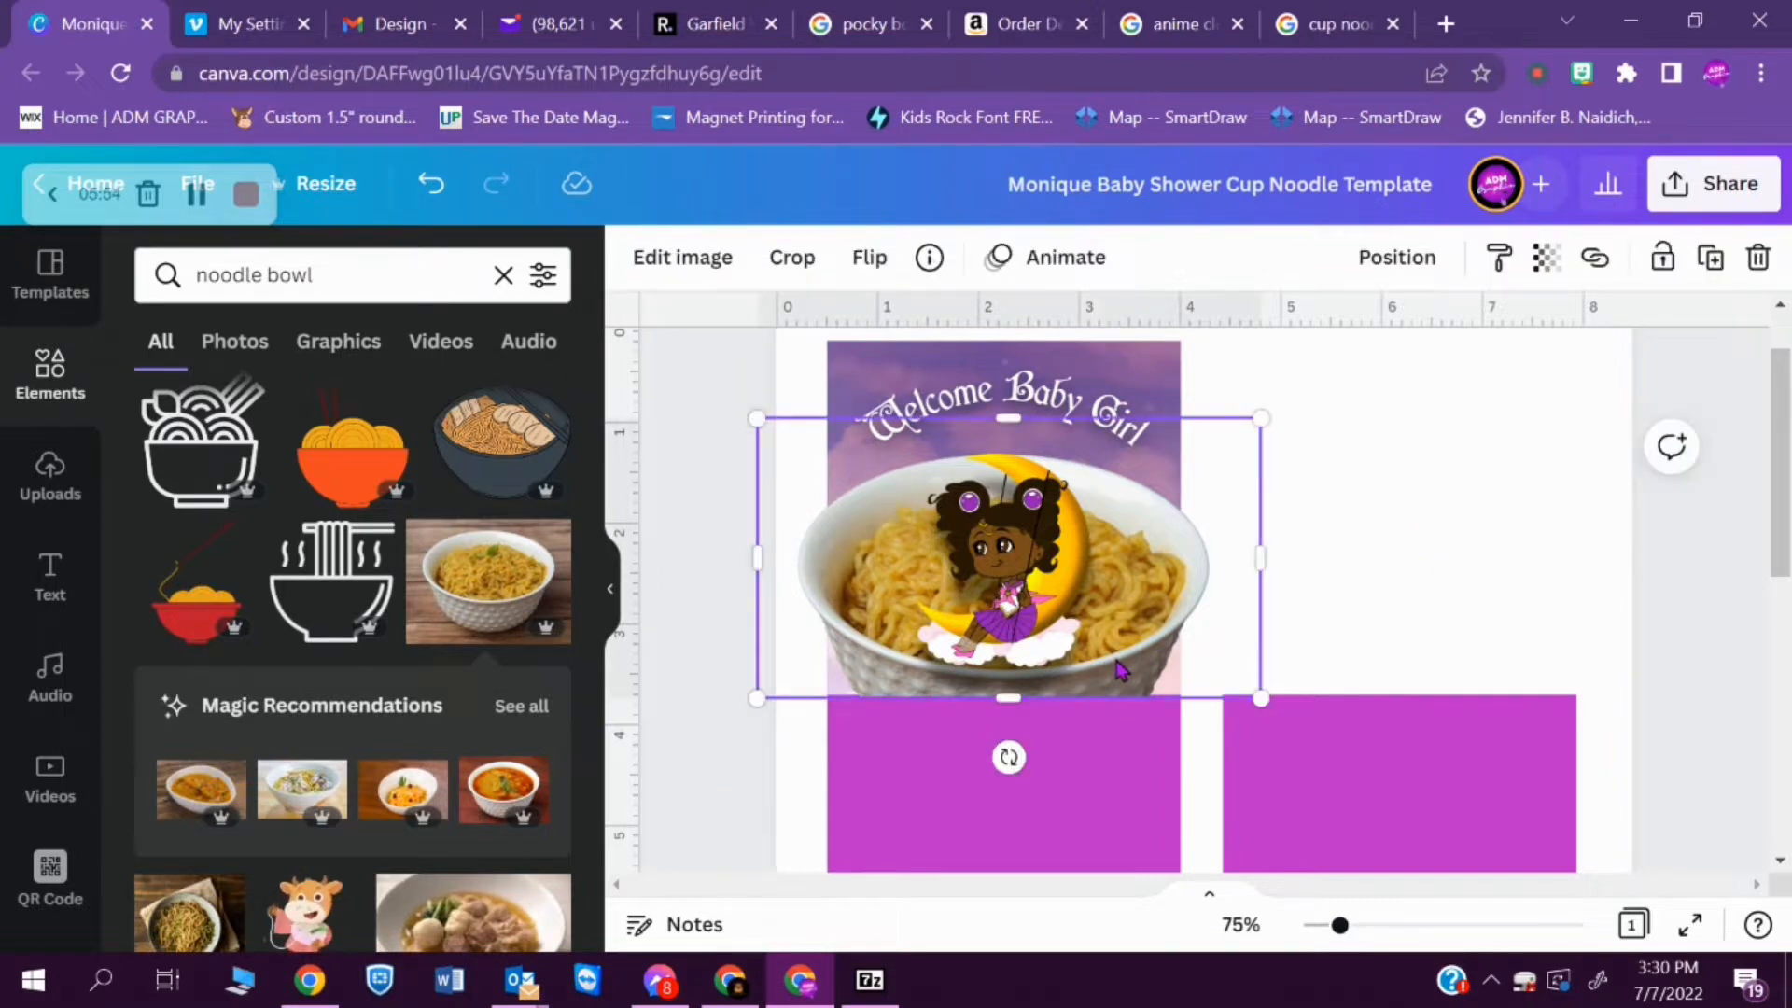
pyautogui.moveTo(1014, 691); pyautogui.dragTo(1015, 692)
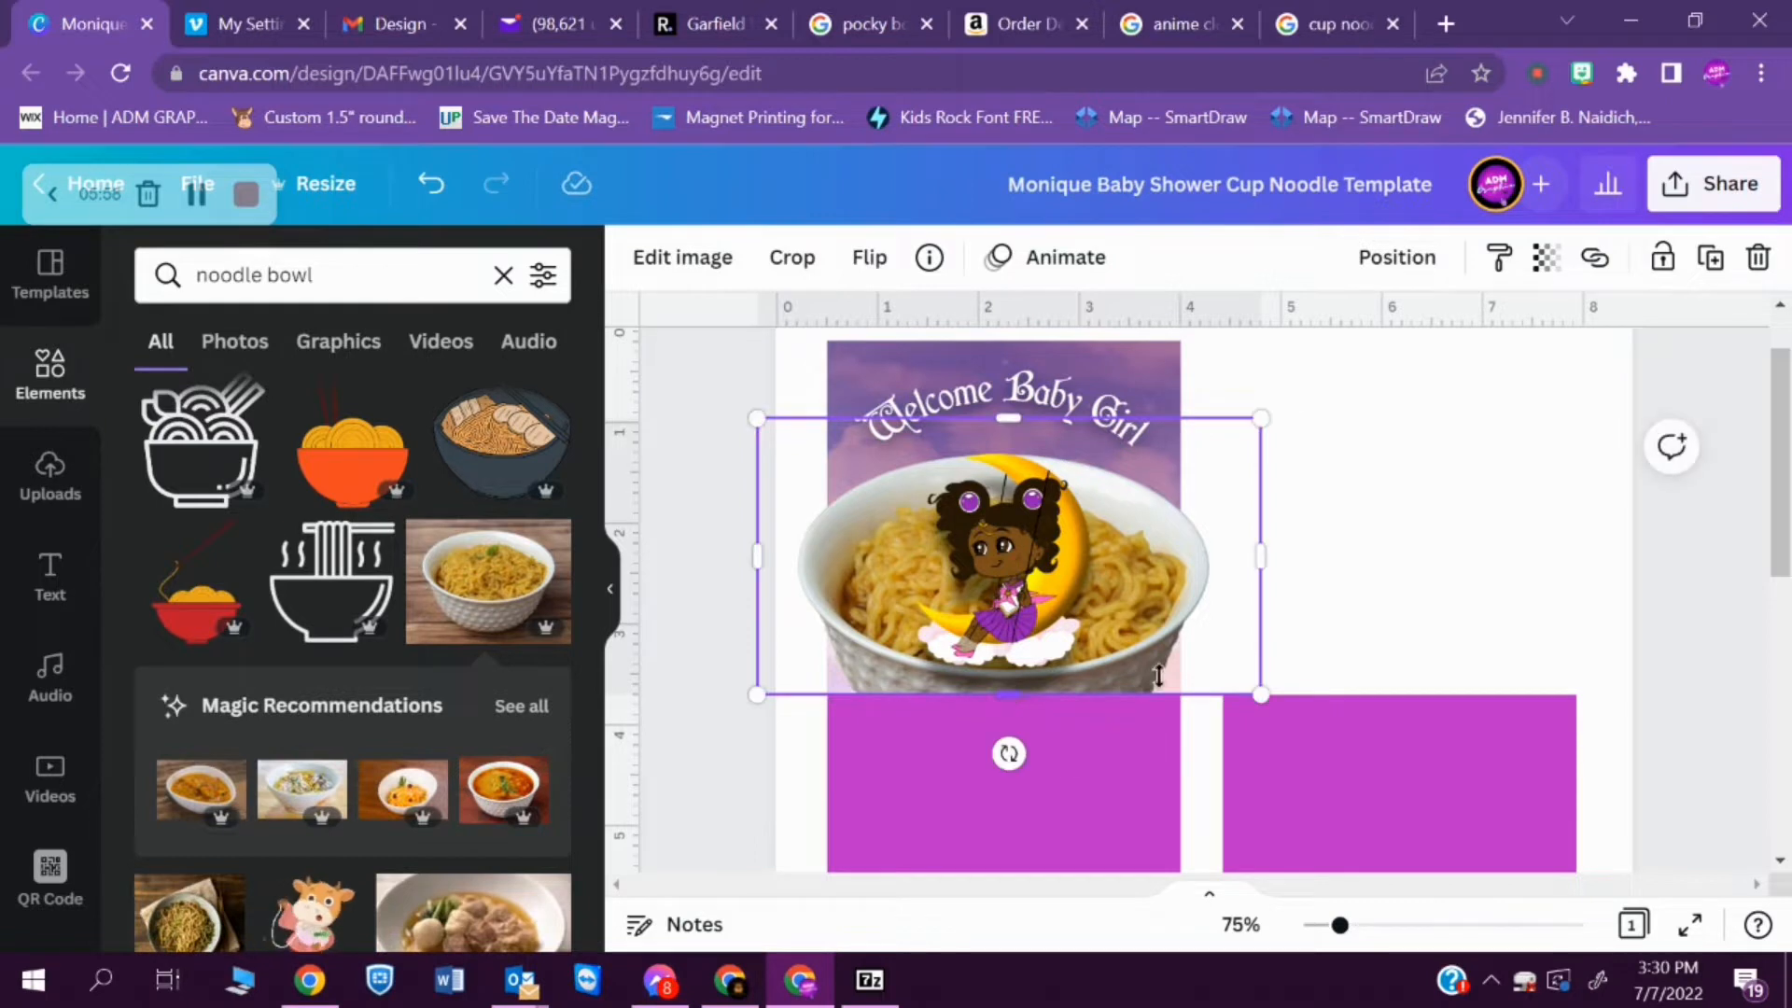
pyautogui.click(1411, 597)
# - Open the shadow effects for the noodle bowl and give it the Drop style
pyautogui.click(1157, 597)
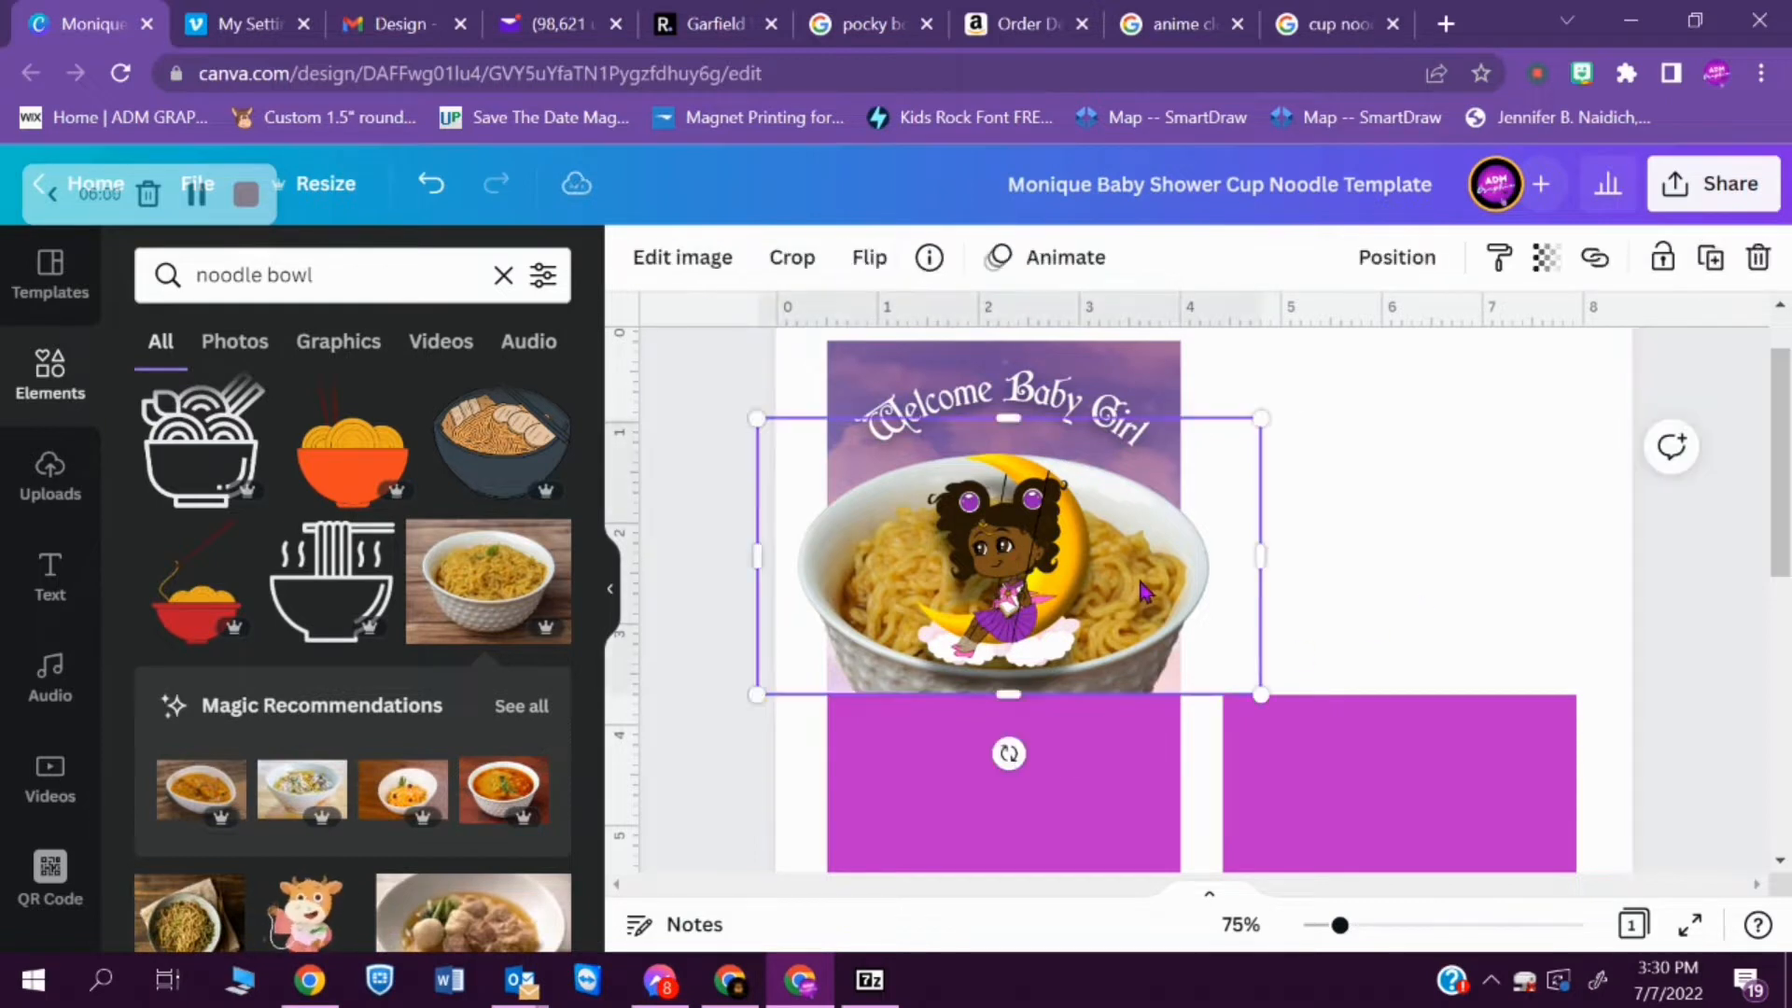
pyautogui.click(655, 280)
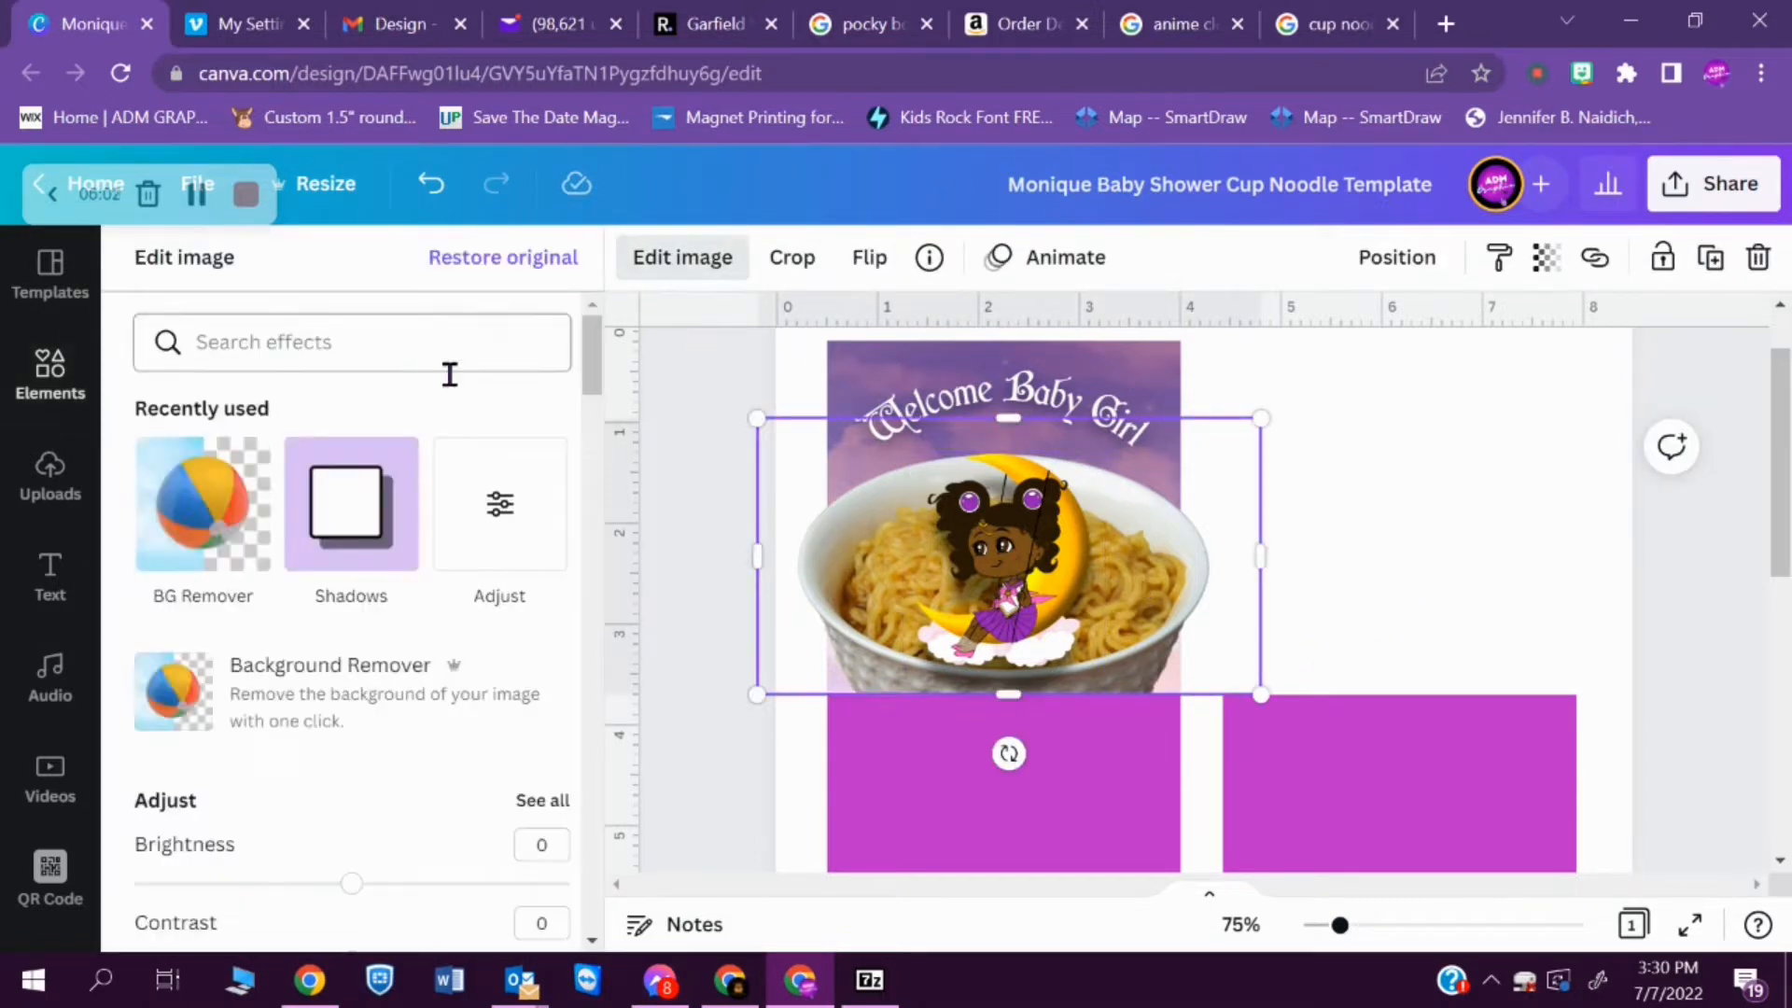
pyautogui.click(350, 500)
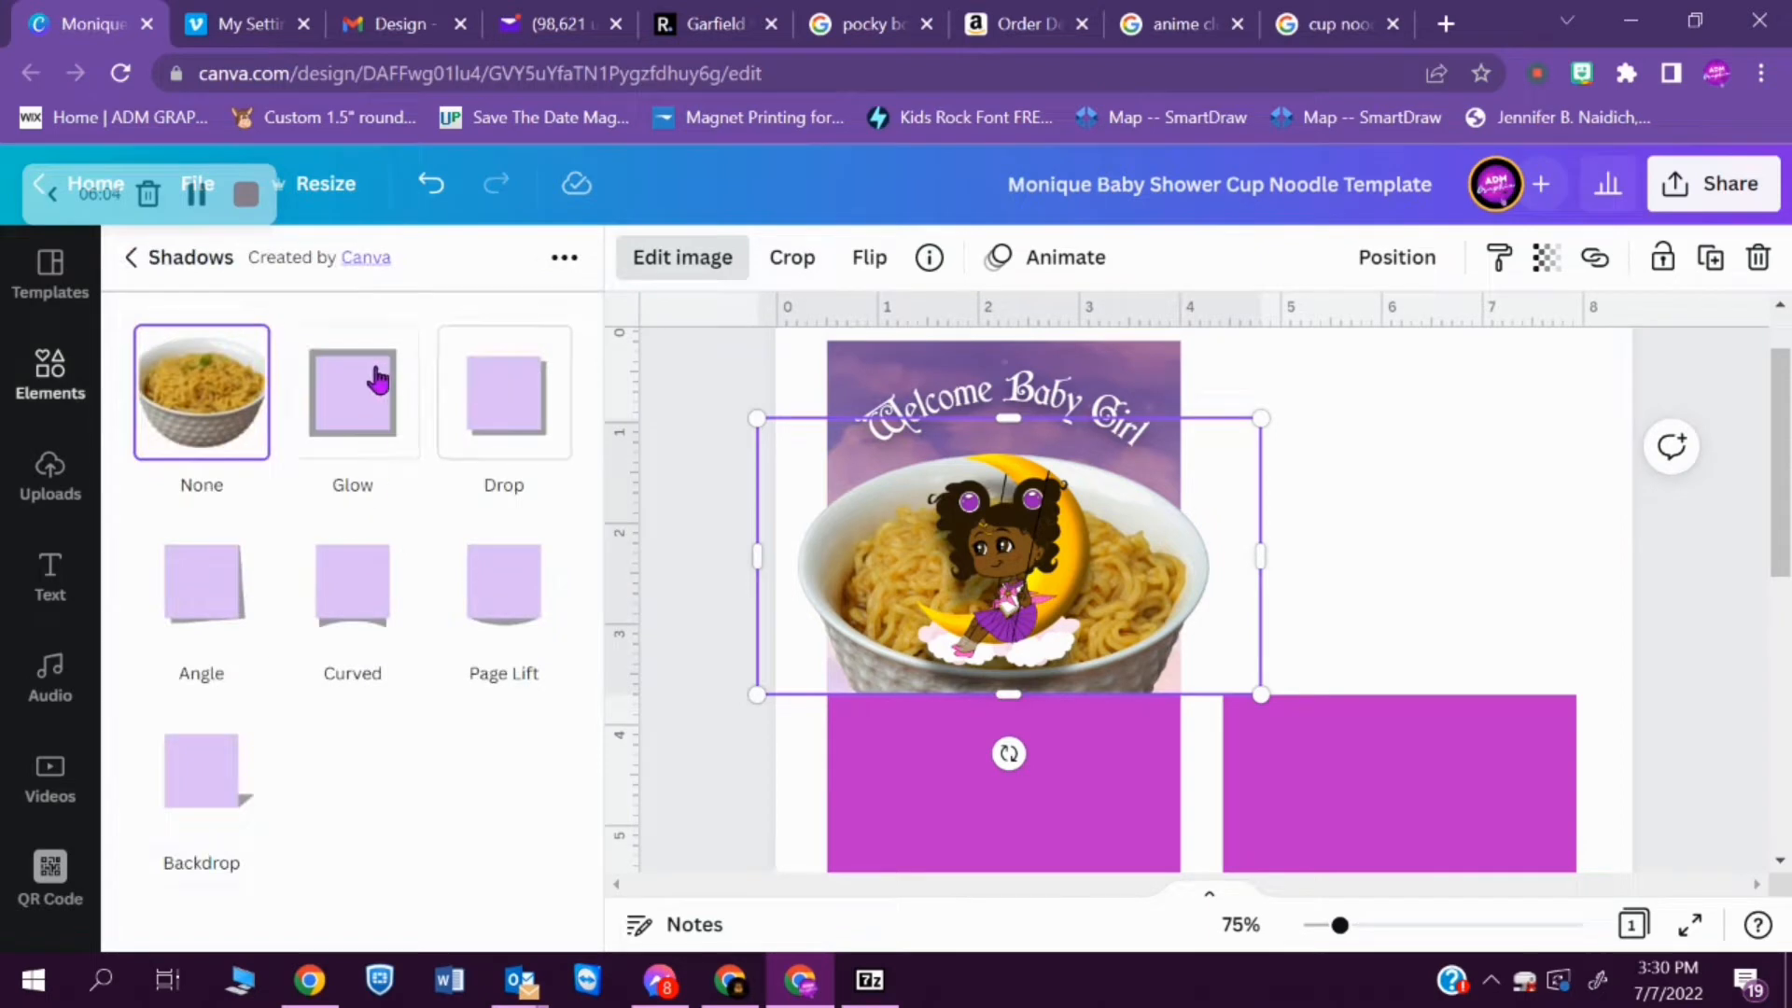
pyautogui.click(494, 419)
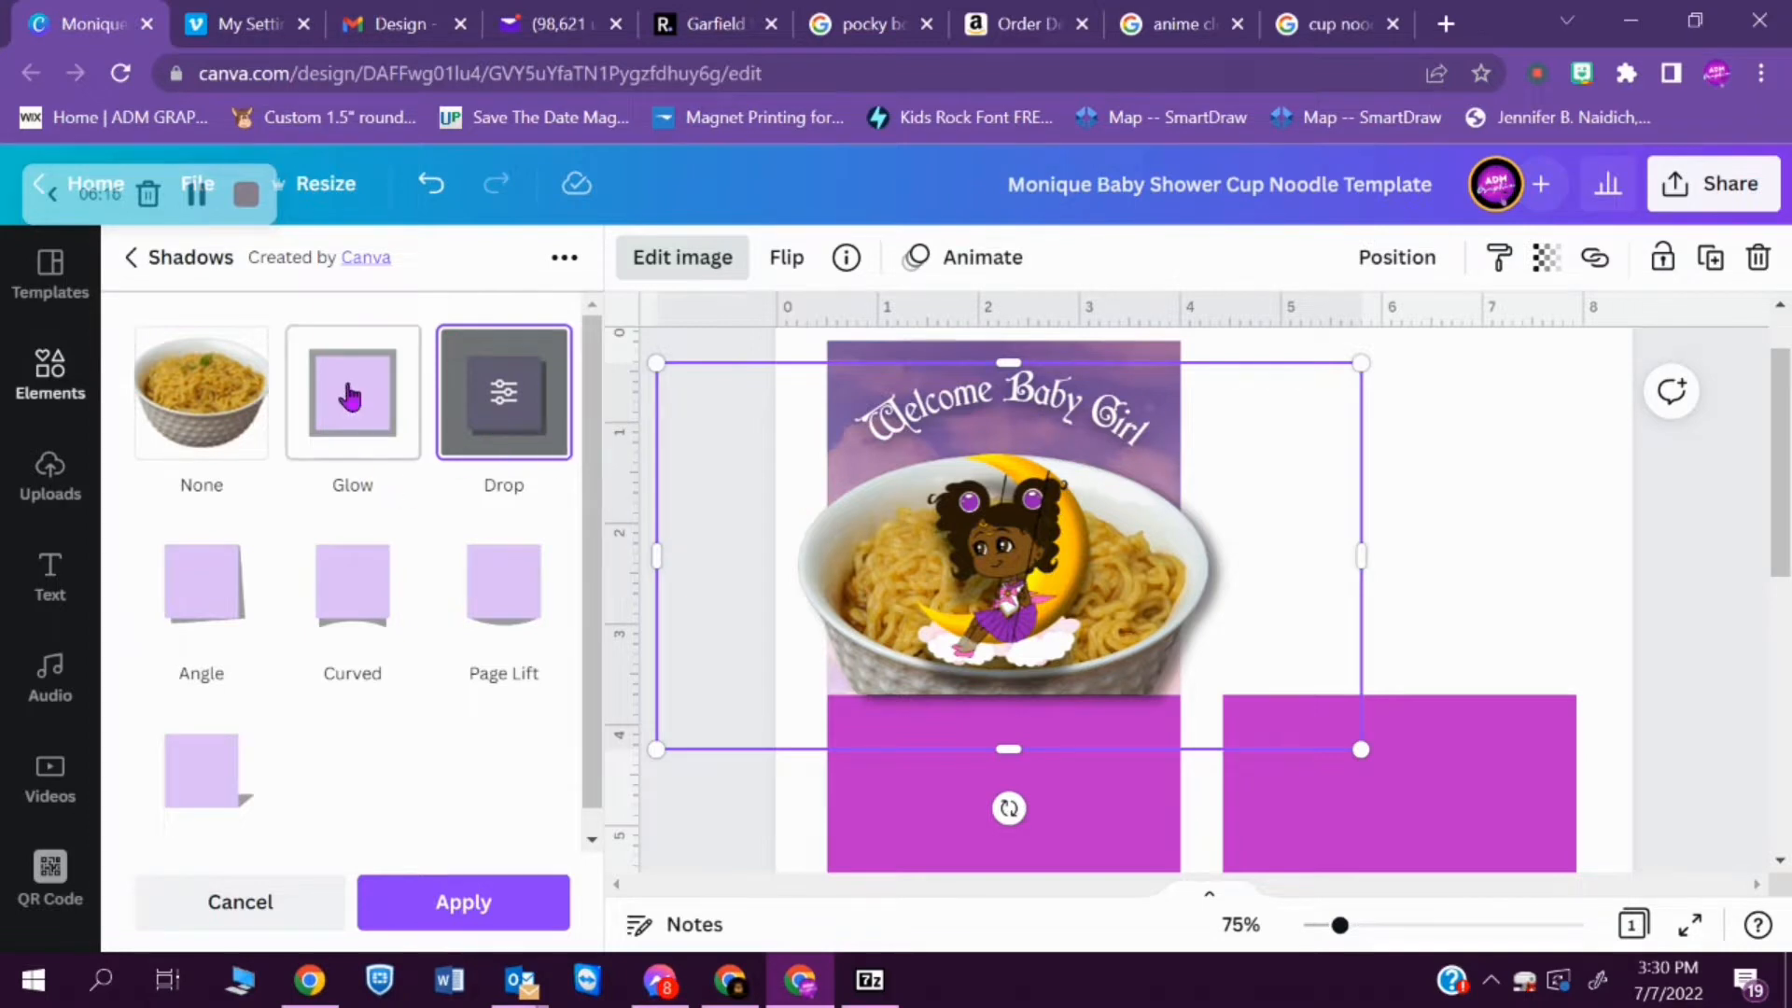
# - Compare the Angle, Curved, Page Lift, Backdrop, Glow and Drop shadows on the noodle bowl and check the cup noodle image results for reference
pyautogui.click(220, 624)
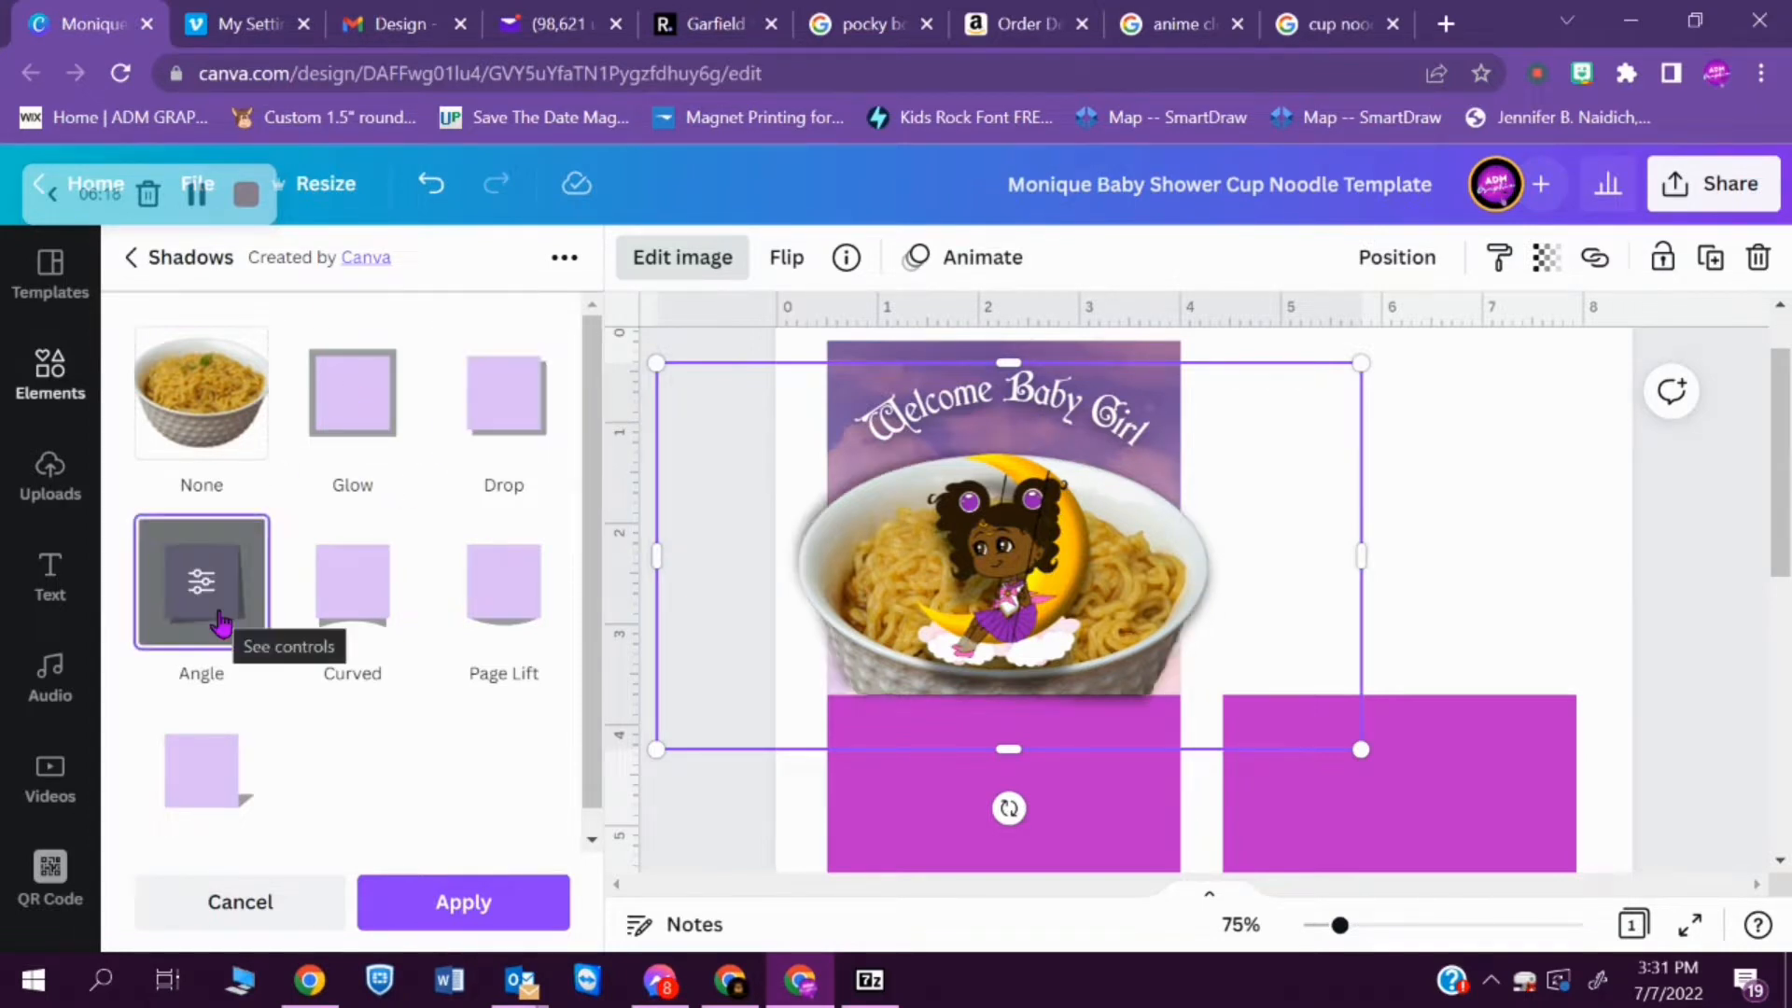
pyautogui.click(375, 631)
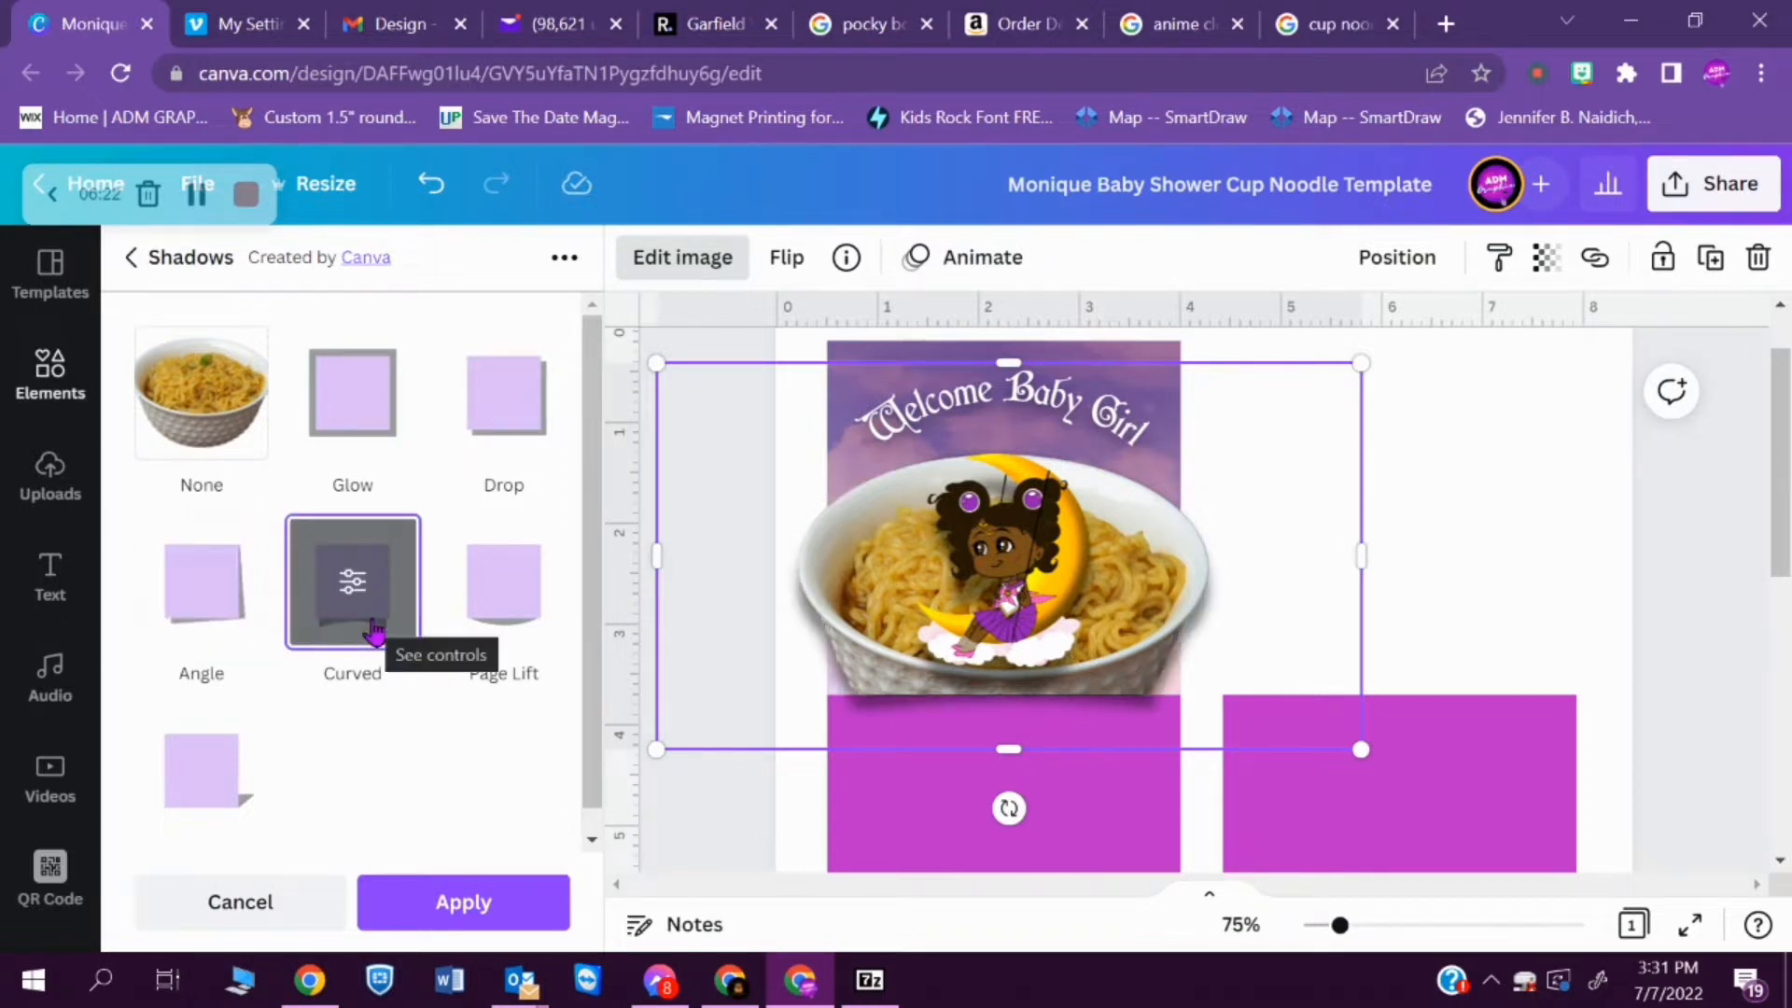
pyautogui.click(519, 627)
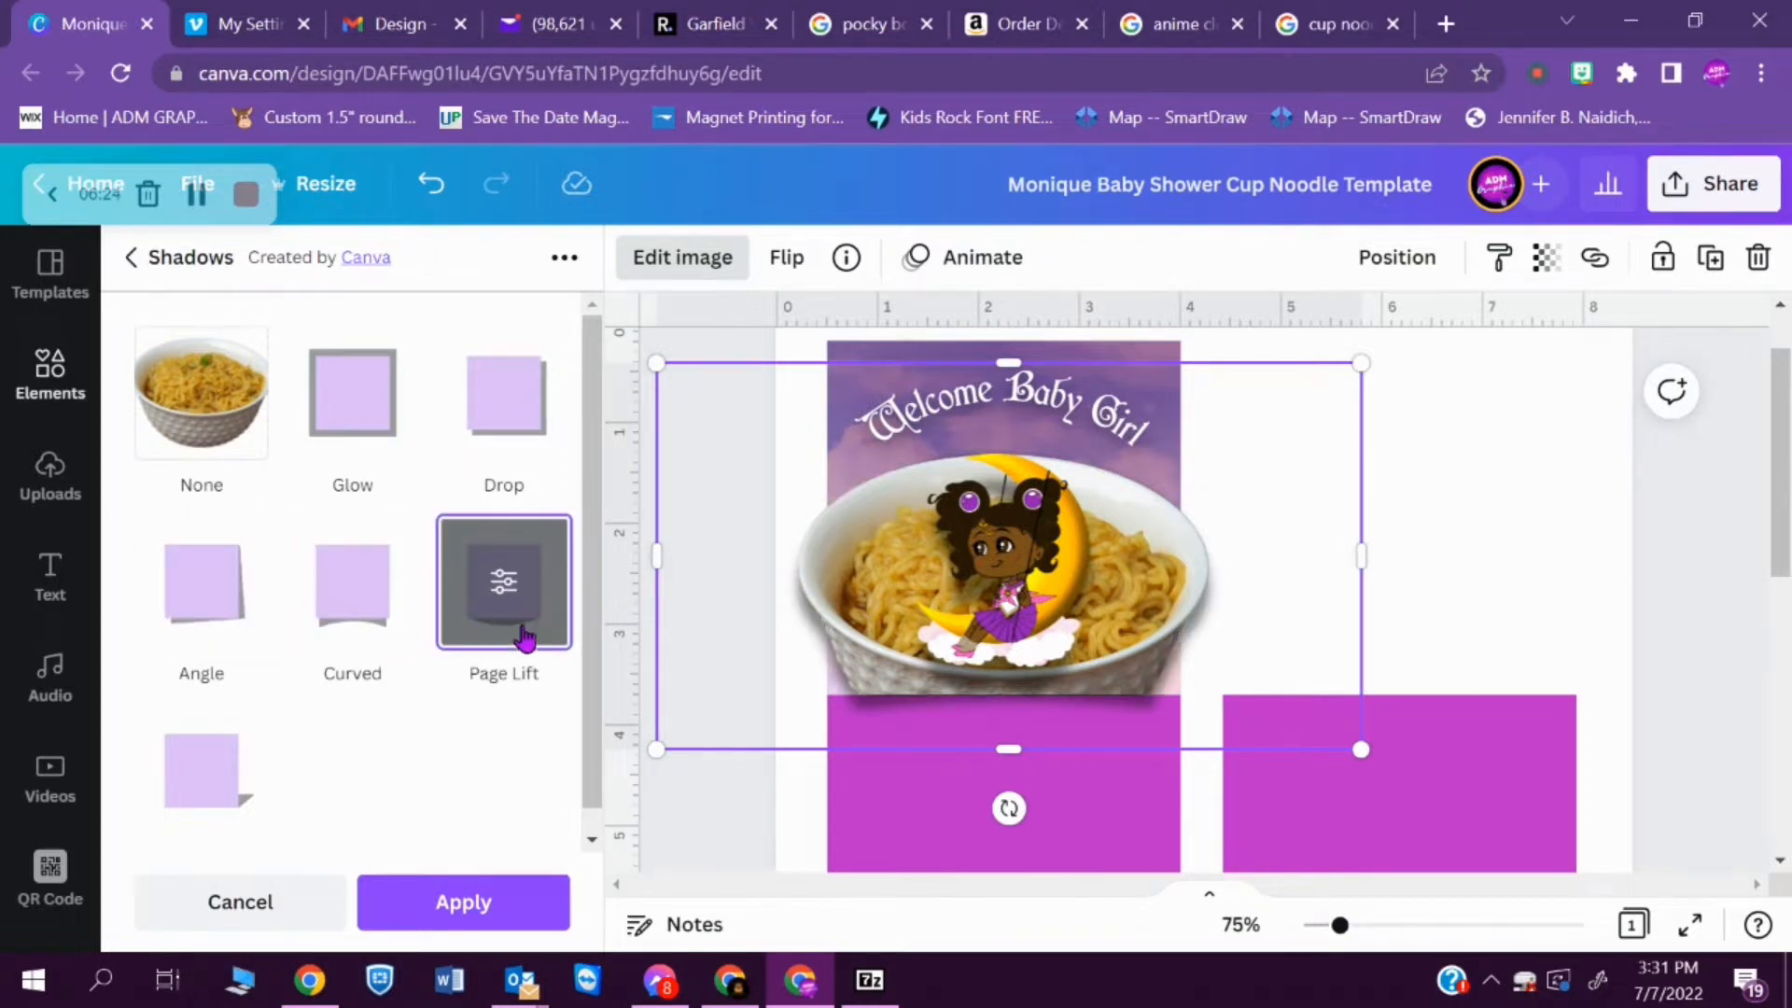
pyautogui.click(222, 755)
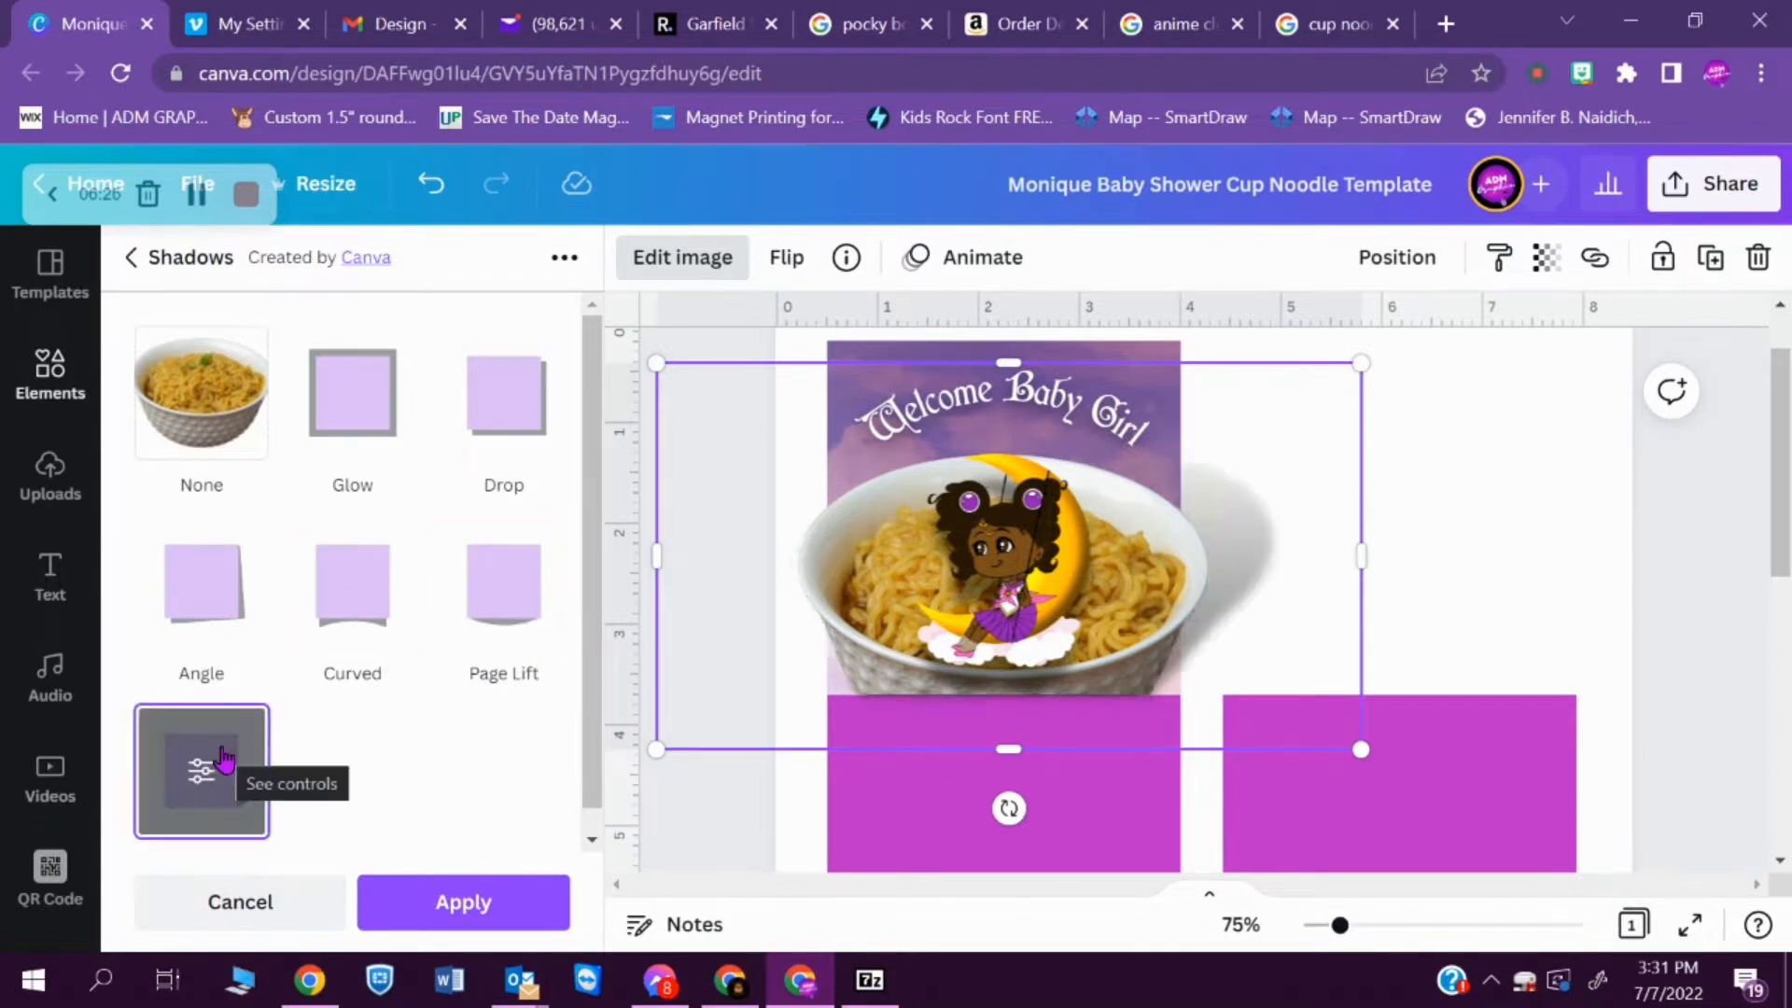
pyautogui.click(343, 417)
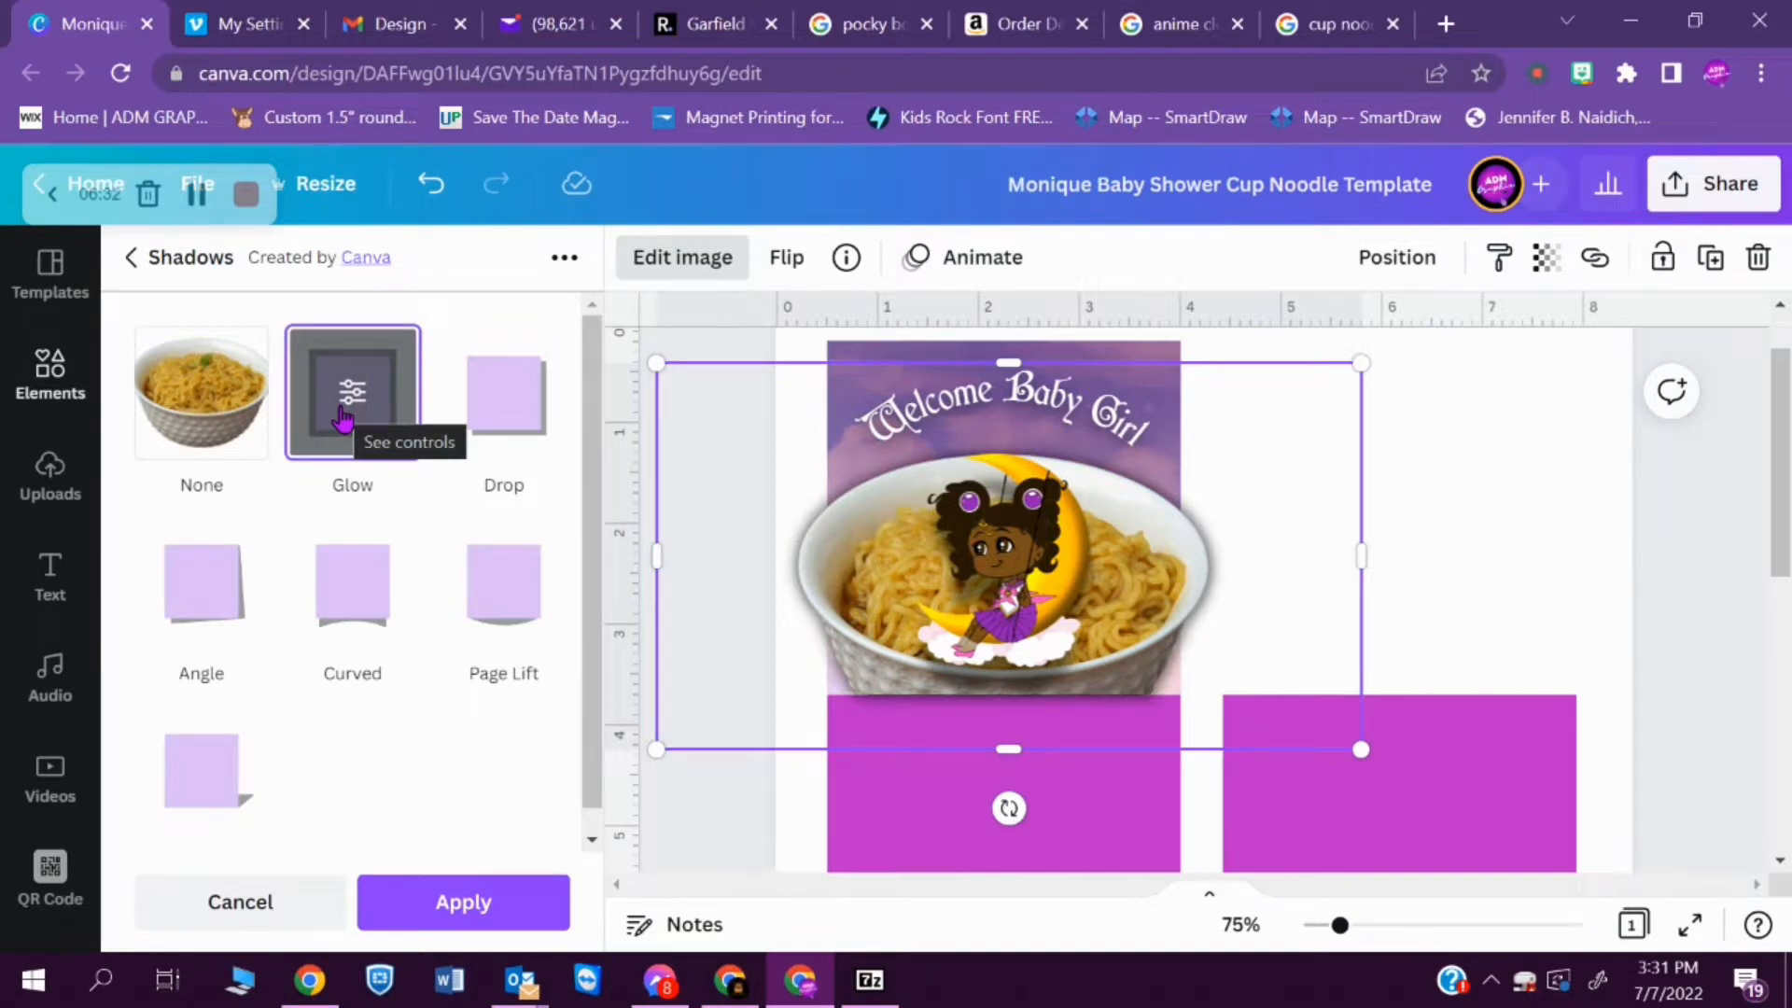
pyautogui.click(475, 421)
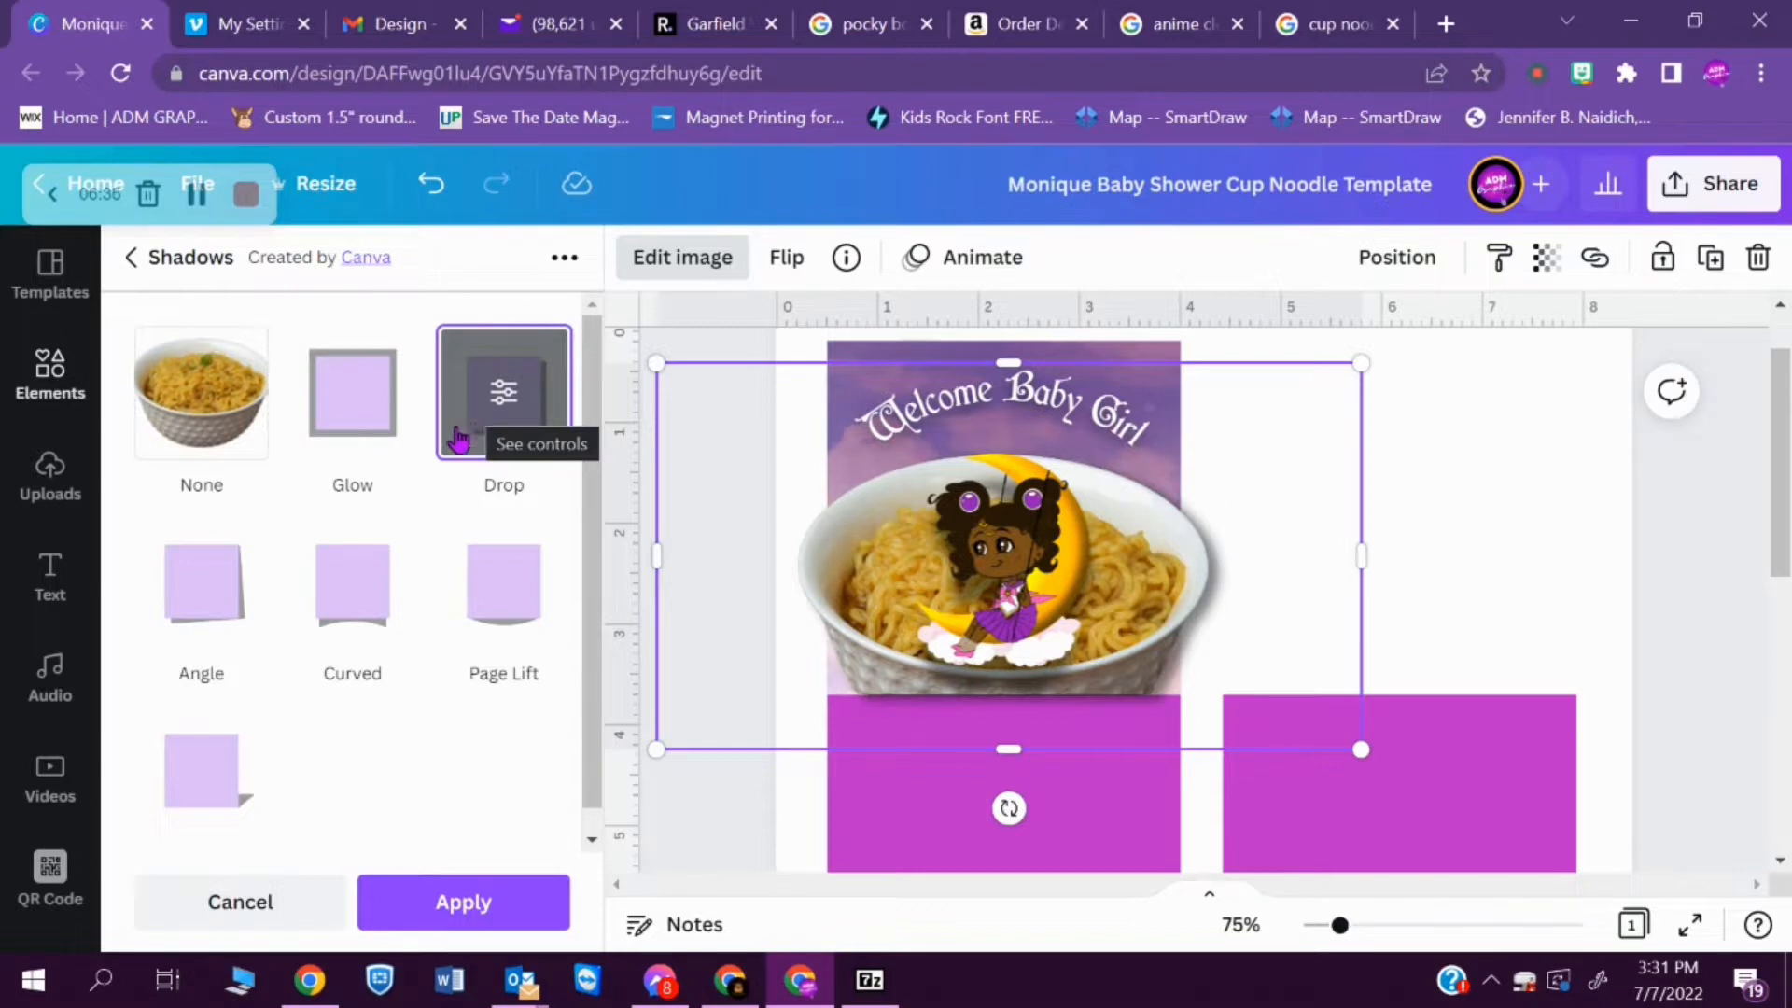
pyautogui.click(197, 613)
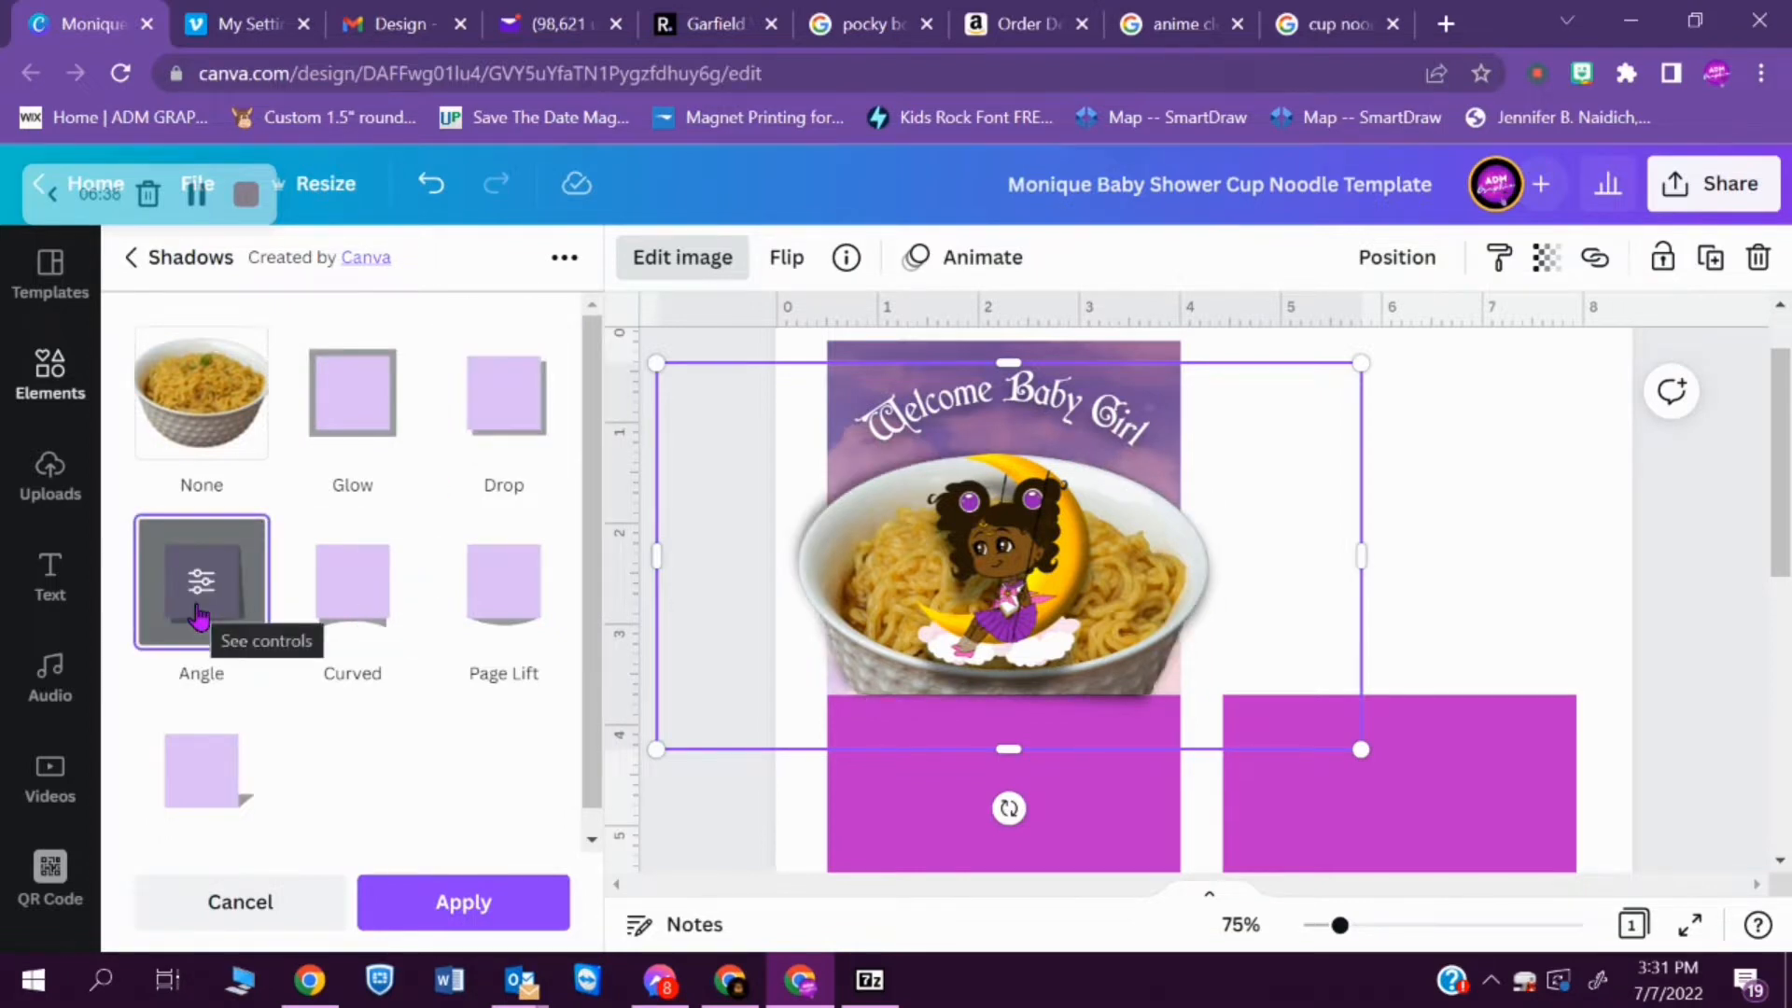
pyautogui.click(372, 613)
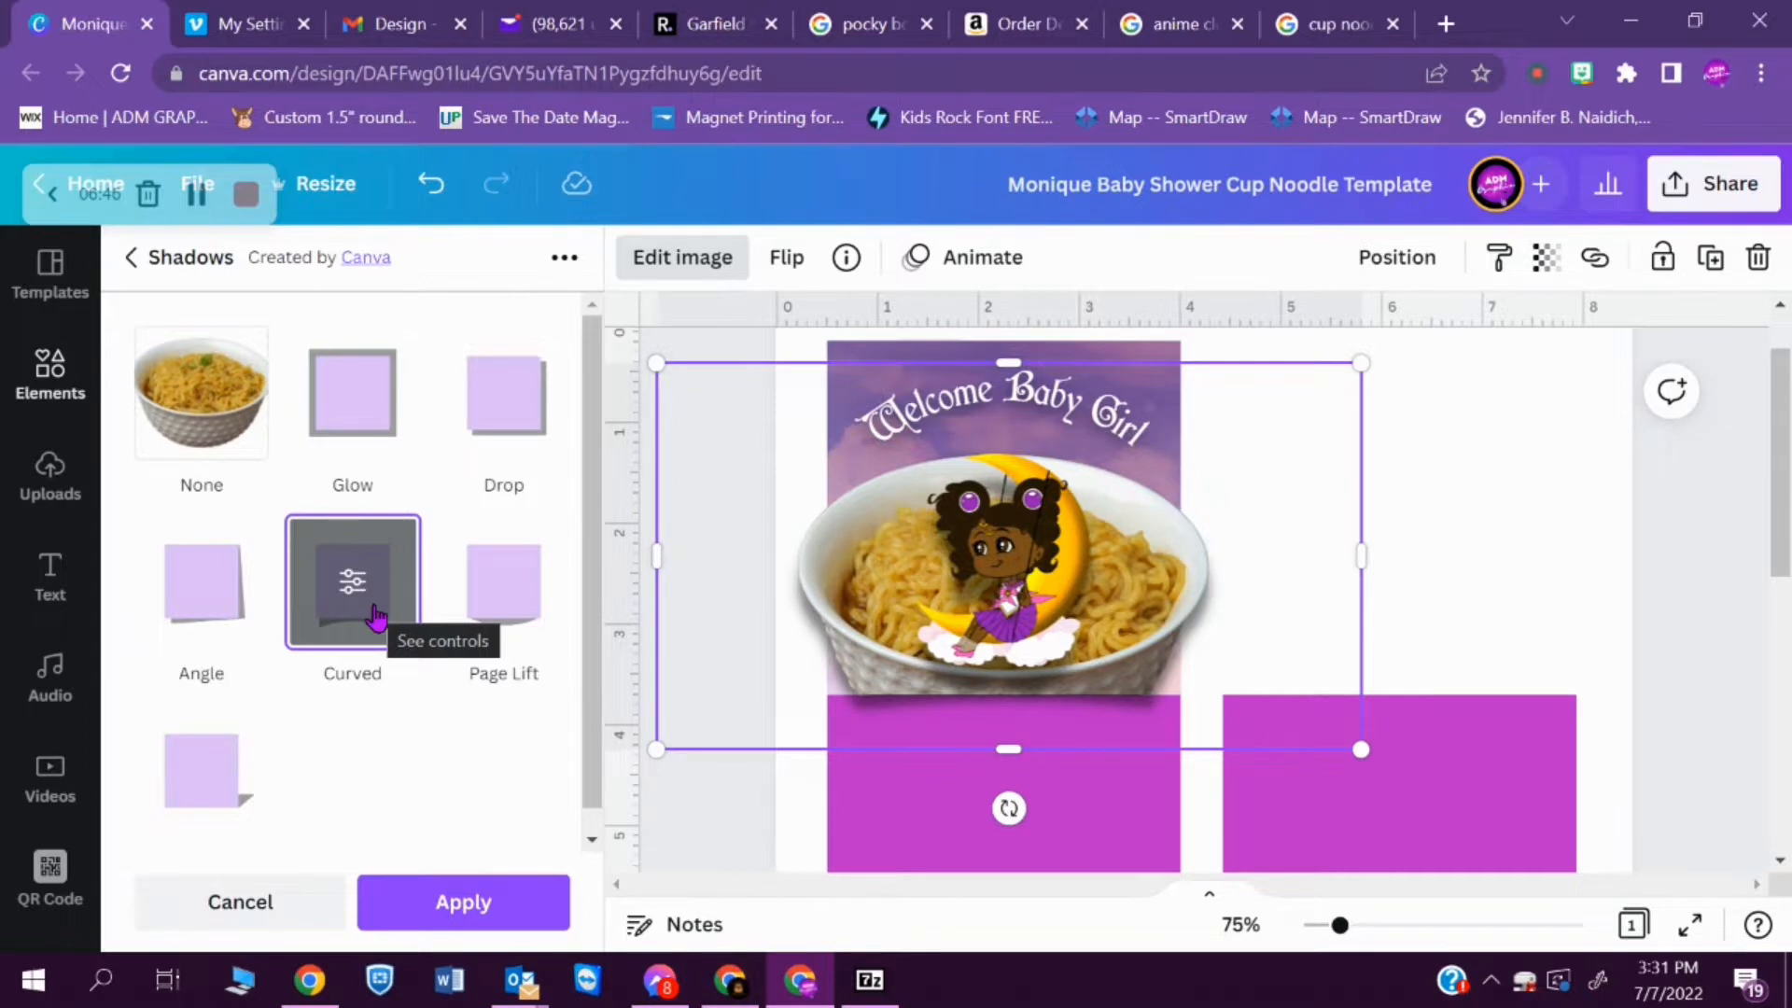
pyautogui.click(1323, 21)
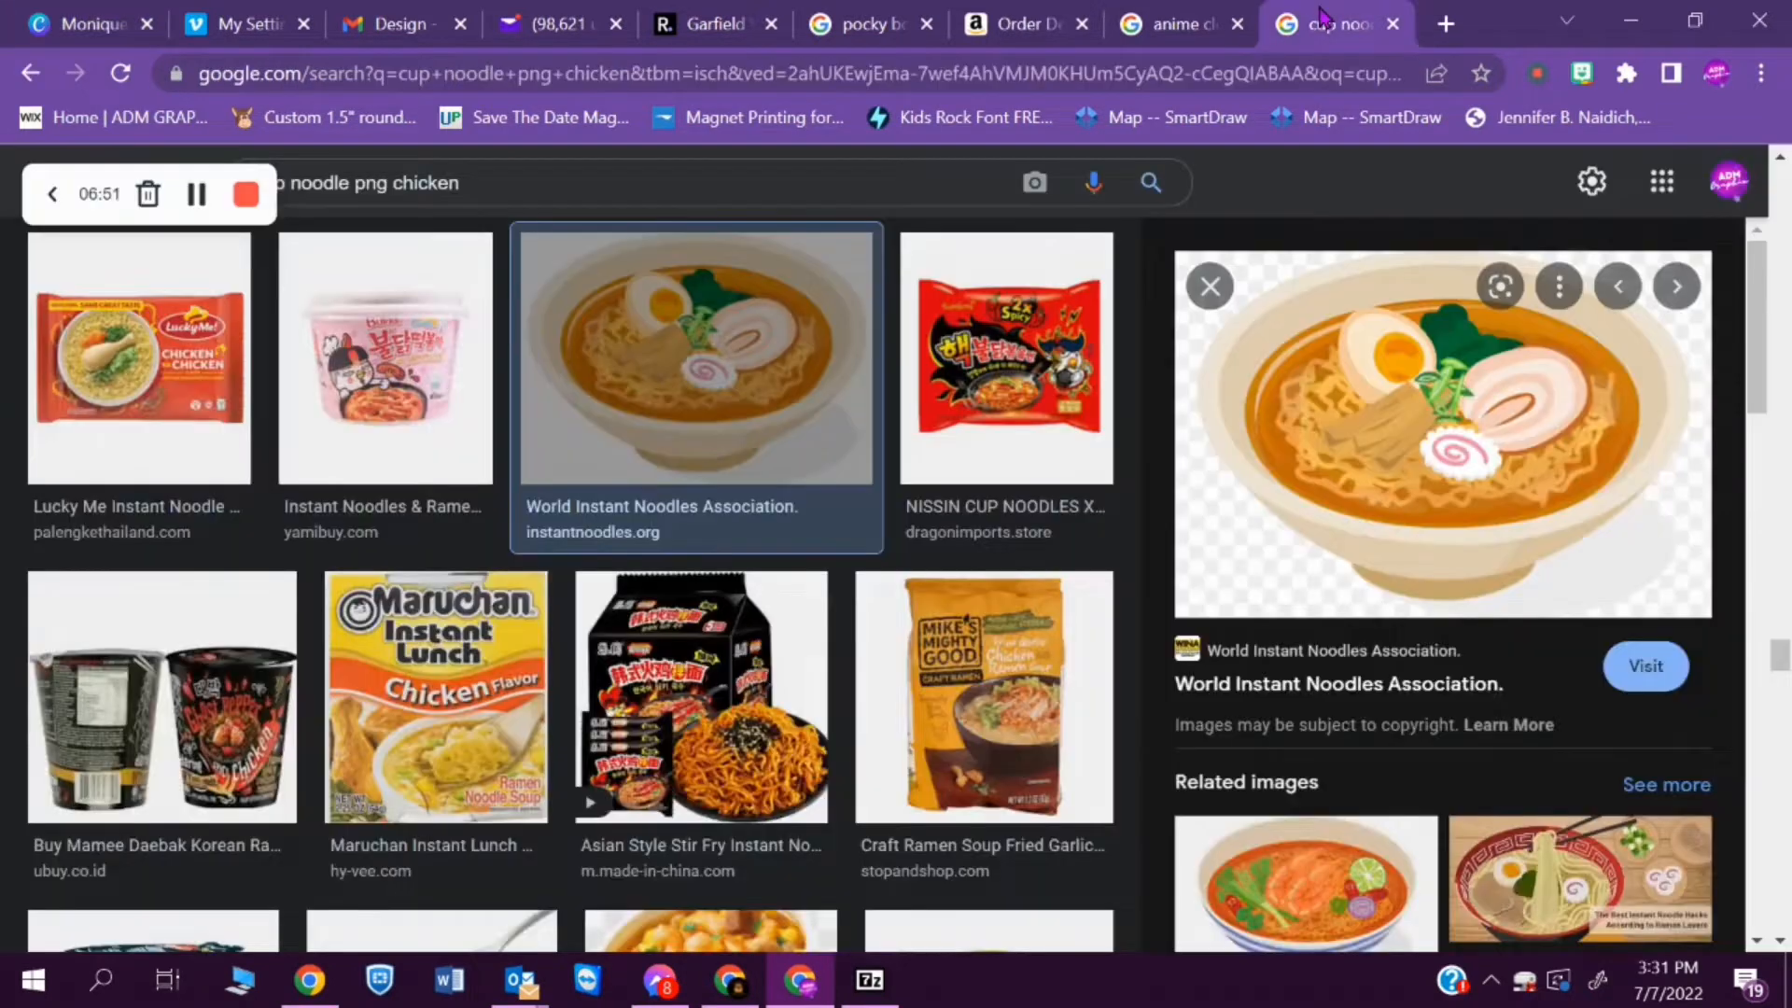
pyautogui.click(136, 22)
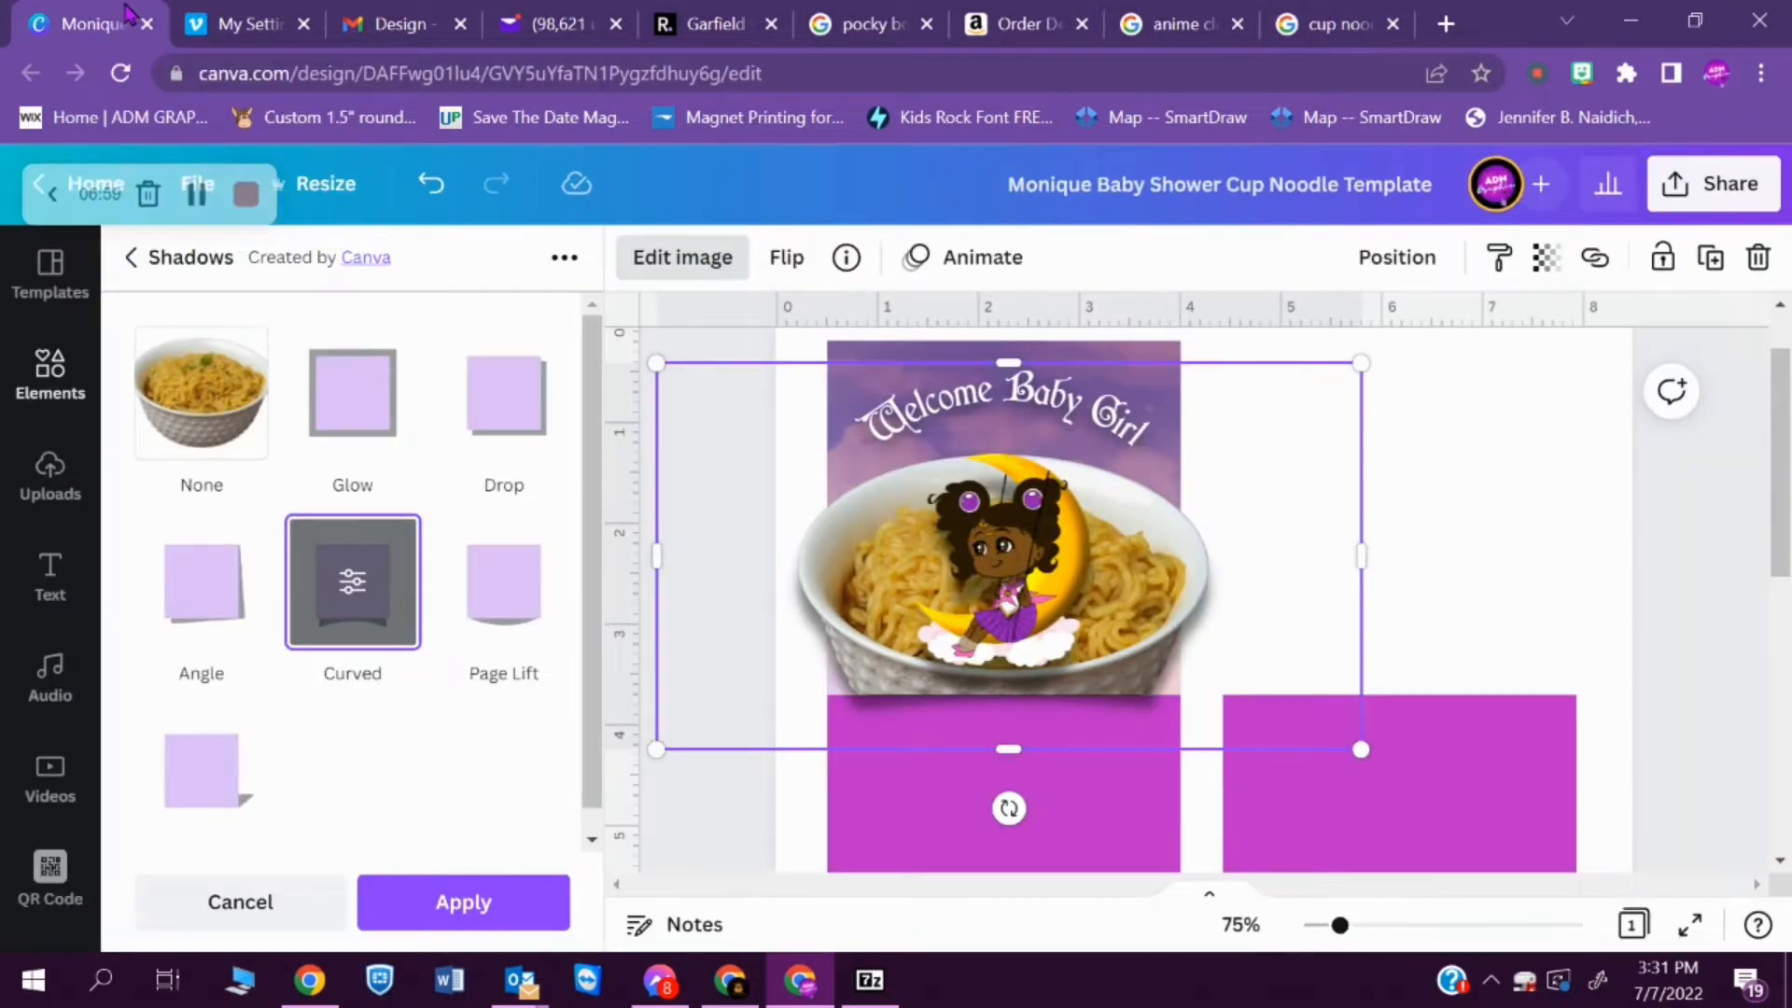
# - Adjust the noodle bowl's shadow through the Glow and Drop styles, giving it a dark shadow around the whole rim
pyautogui.click(376, 428)
pyautogui.click(376, 425)
pyautogui.click(170, 265)
pyautogui.click(501, 435)
pyautogui.click(373, 352)
pyautogui.click(290, 430)
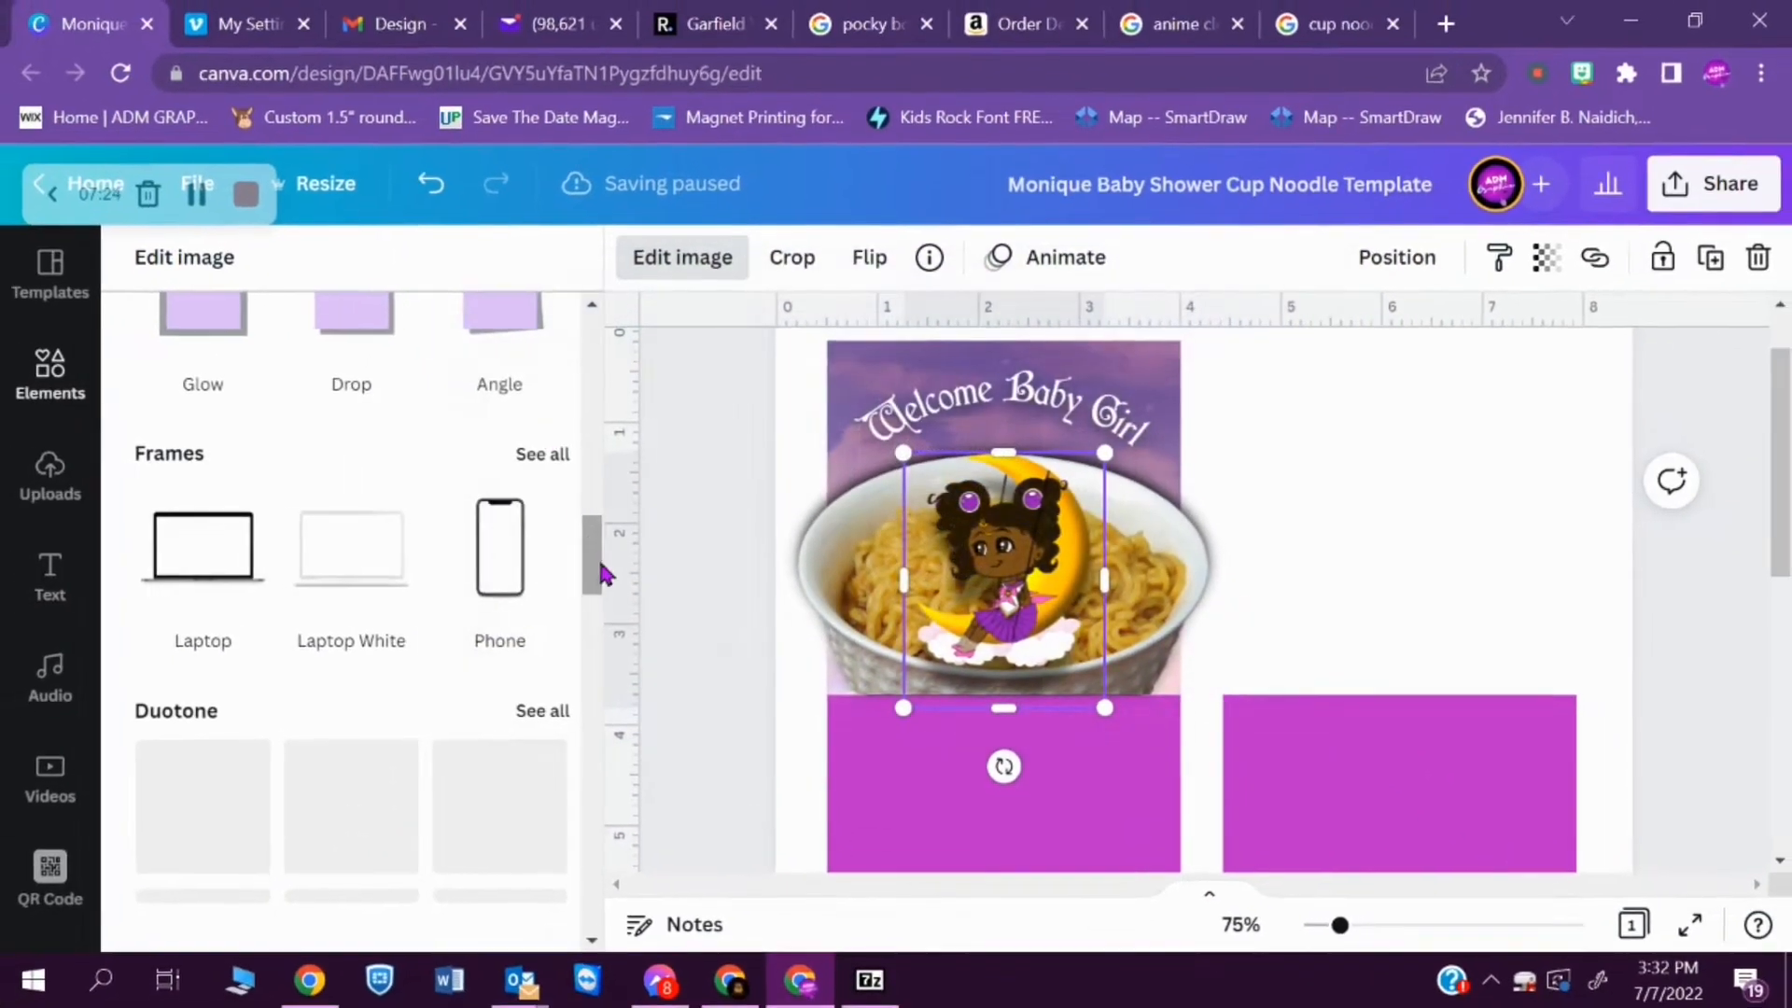
# - Add a Glow shadow to the moon girl and set its transparency to 95
pyautogui.moveTo(600, 573); pyautogui.dragTo(570, 403)
pyautogui.scroll(3, 570, 403)
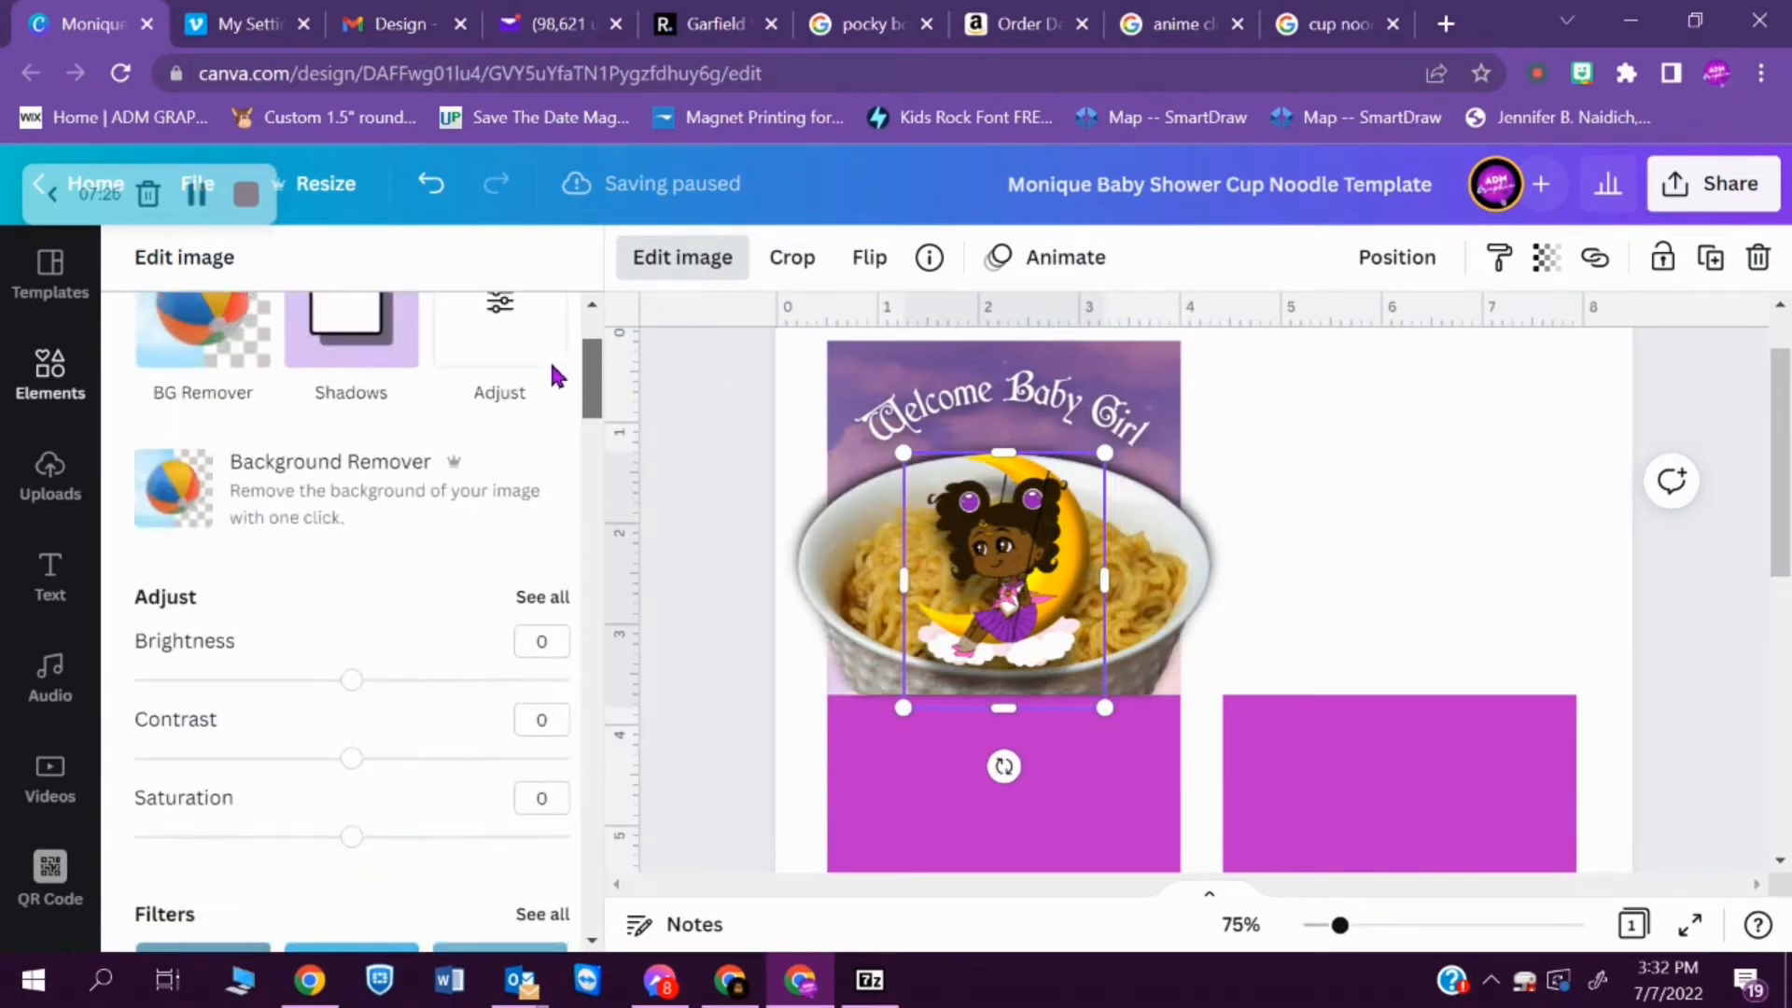
pyautogui.click(338, 541)
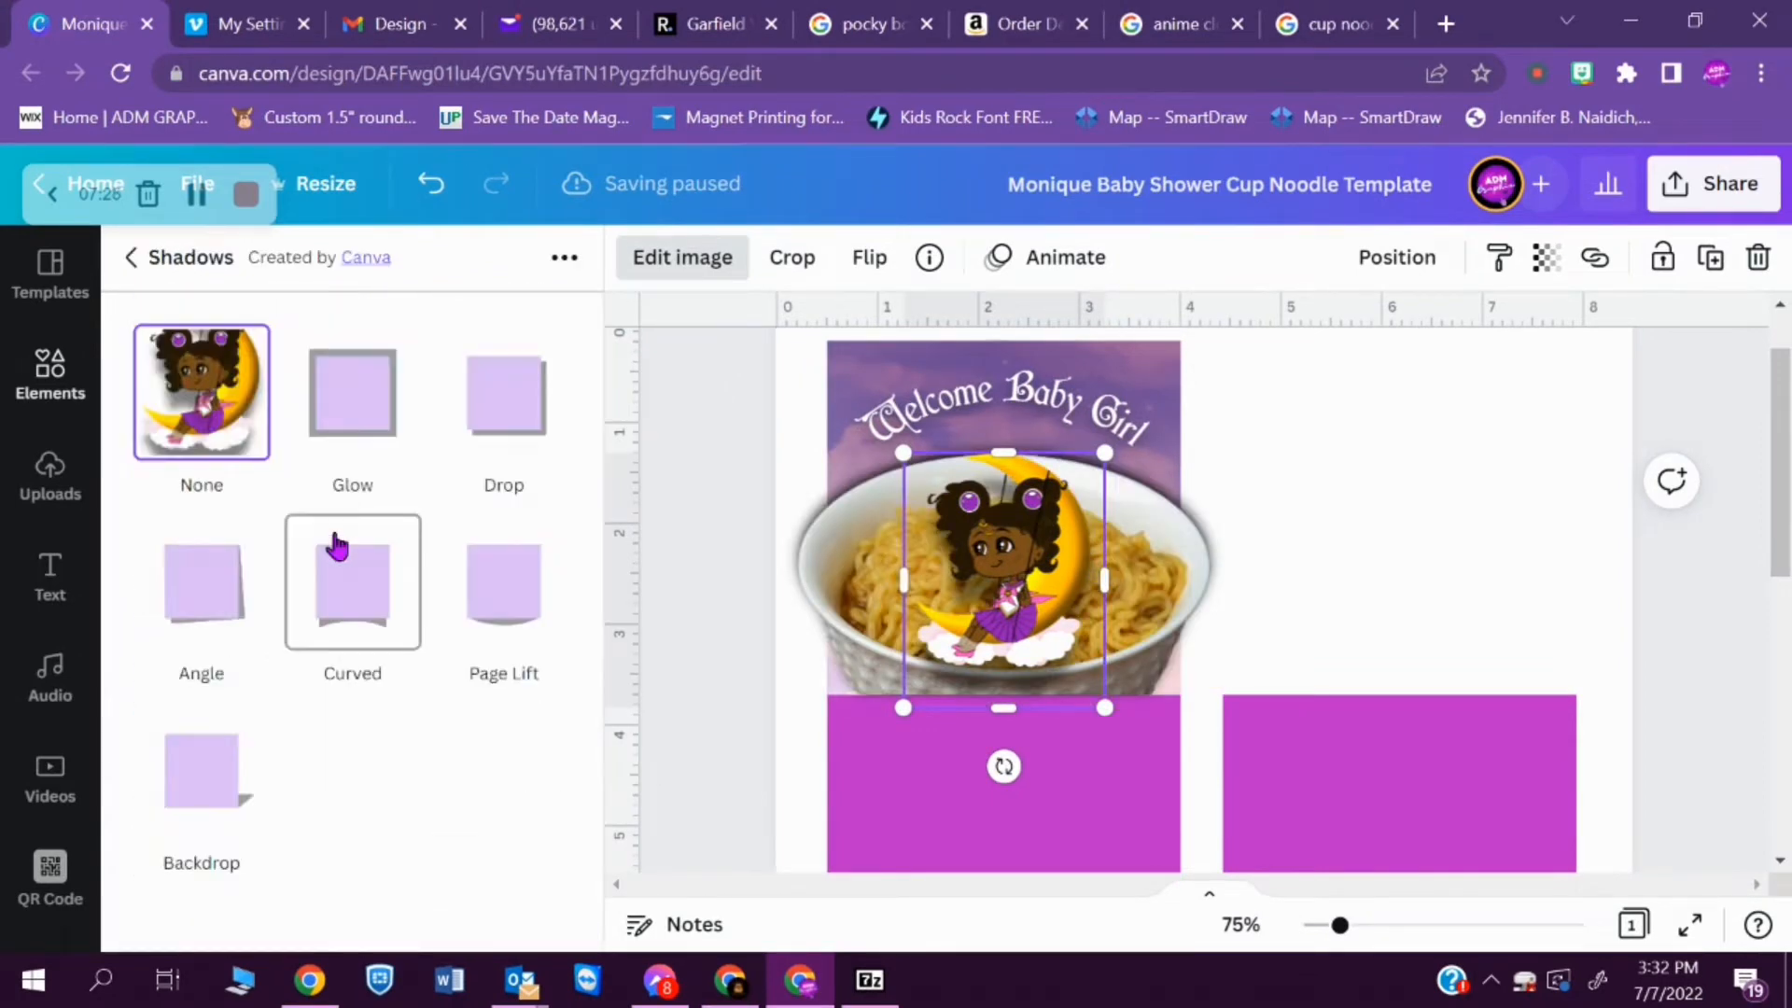
pyautogui.click(353, 394)
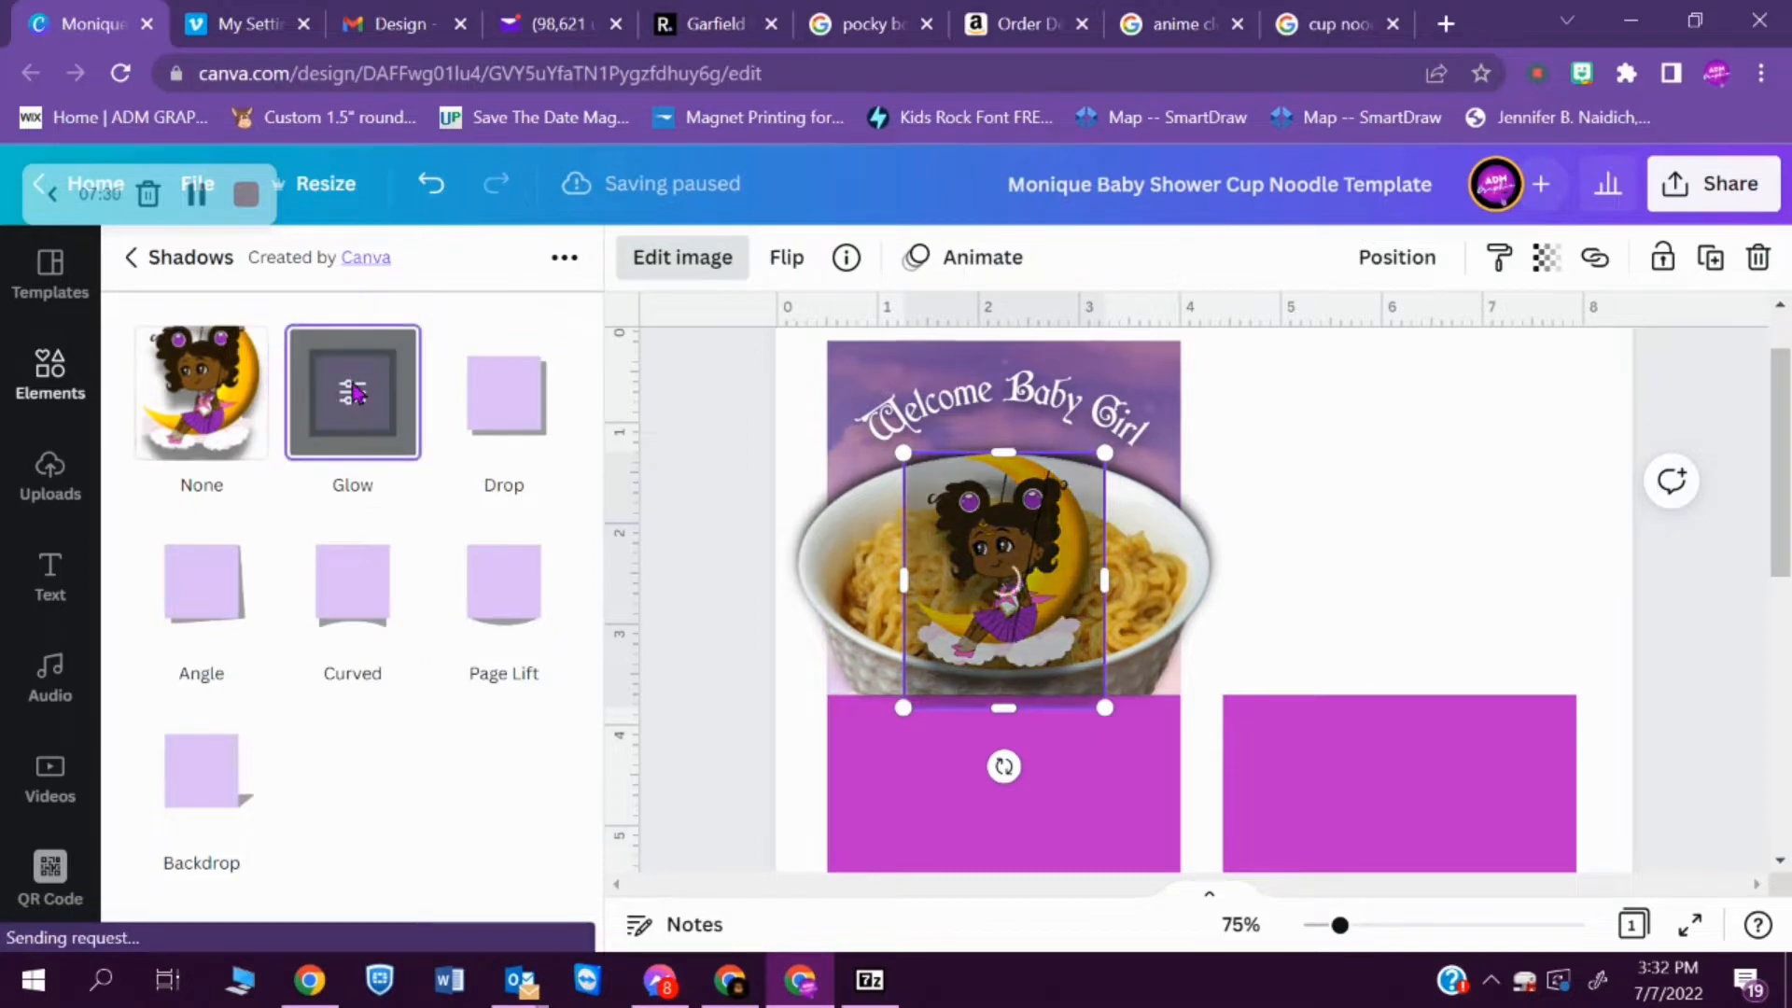
pyautogui.click(353, 394)
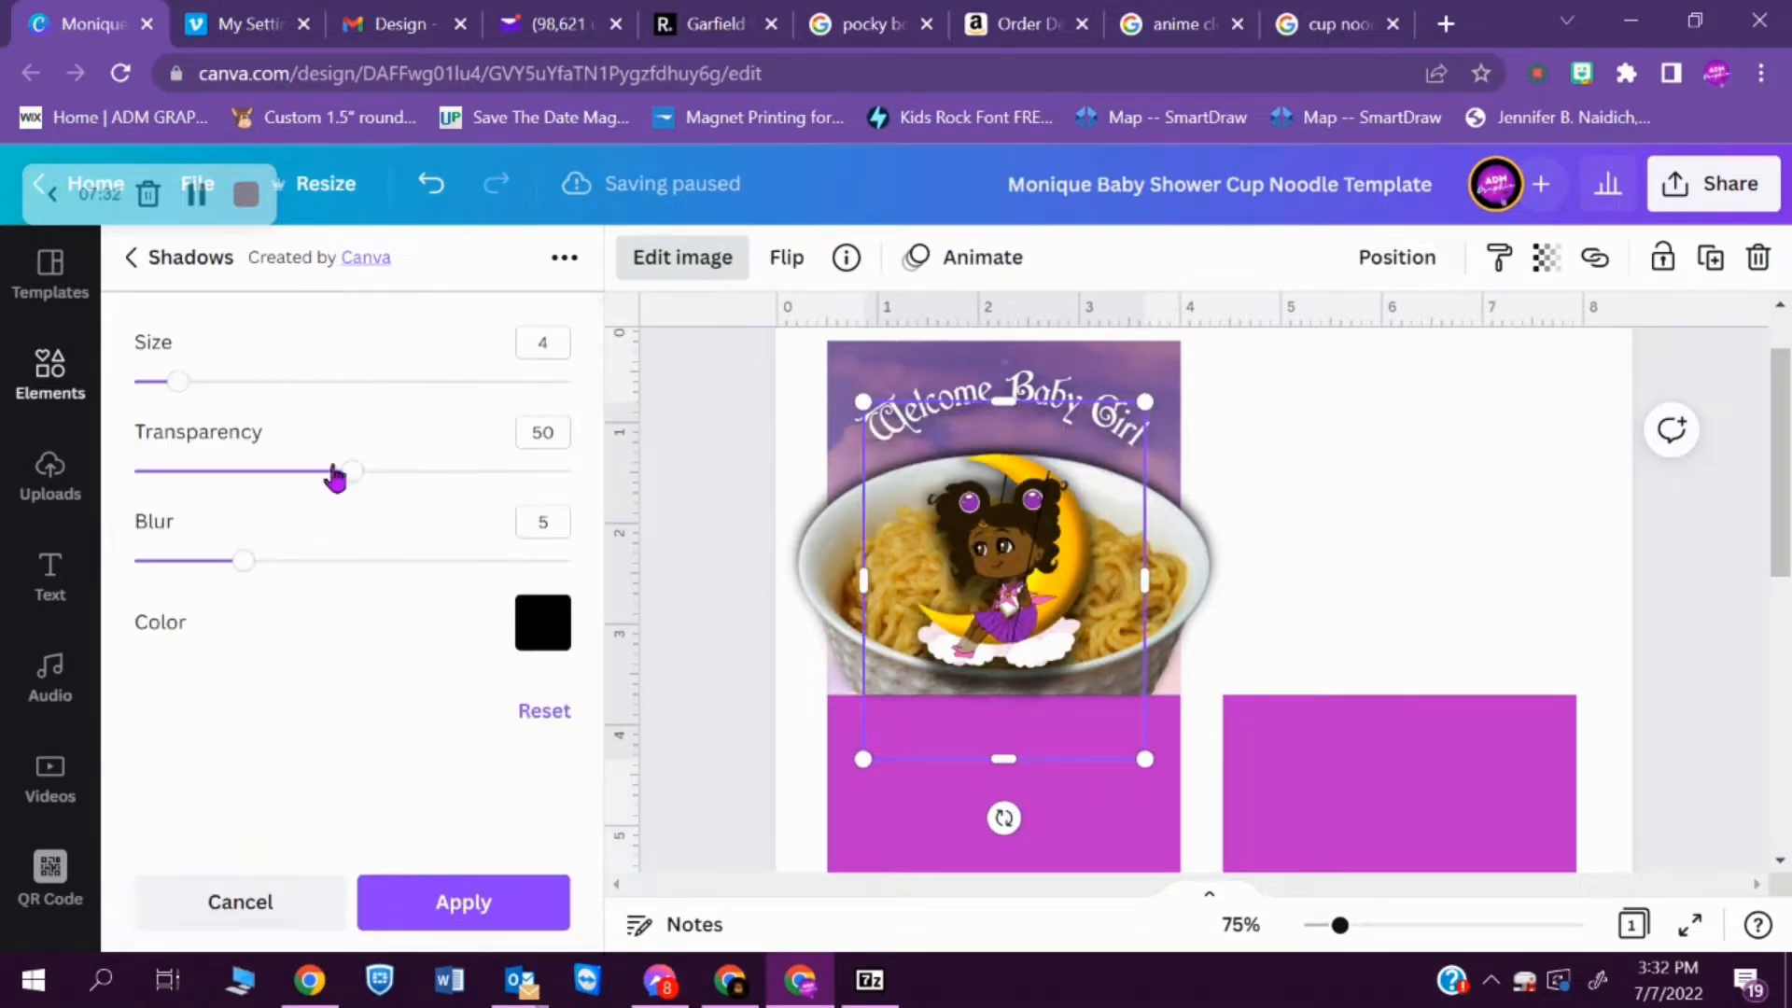
pyautogui.moveTo(354, 470); pyautogui.dragTo(551, 485)
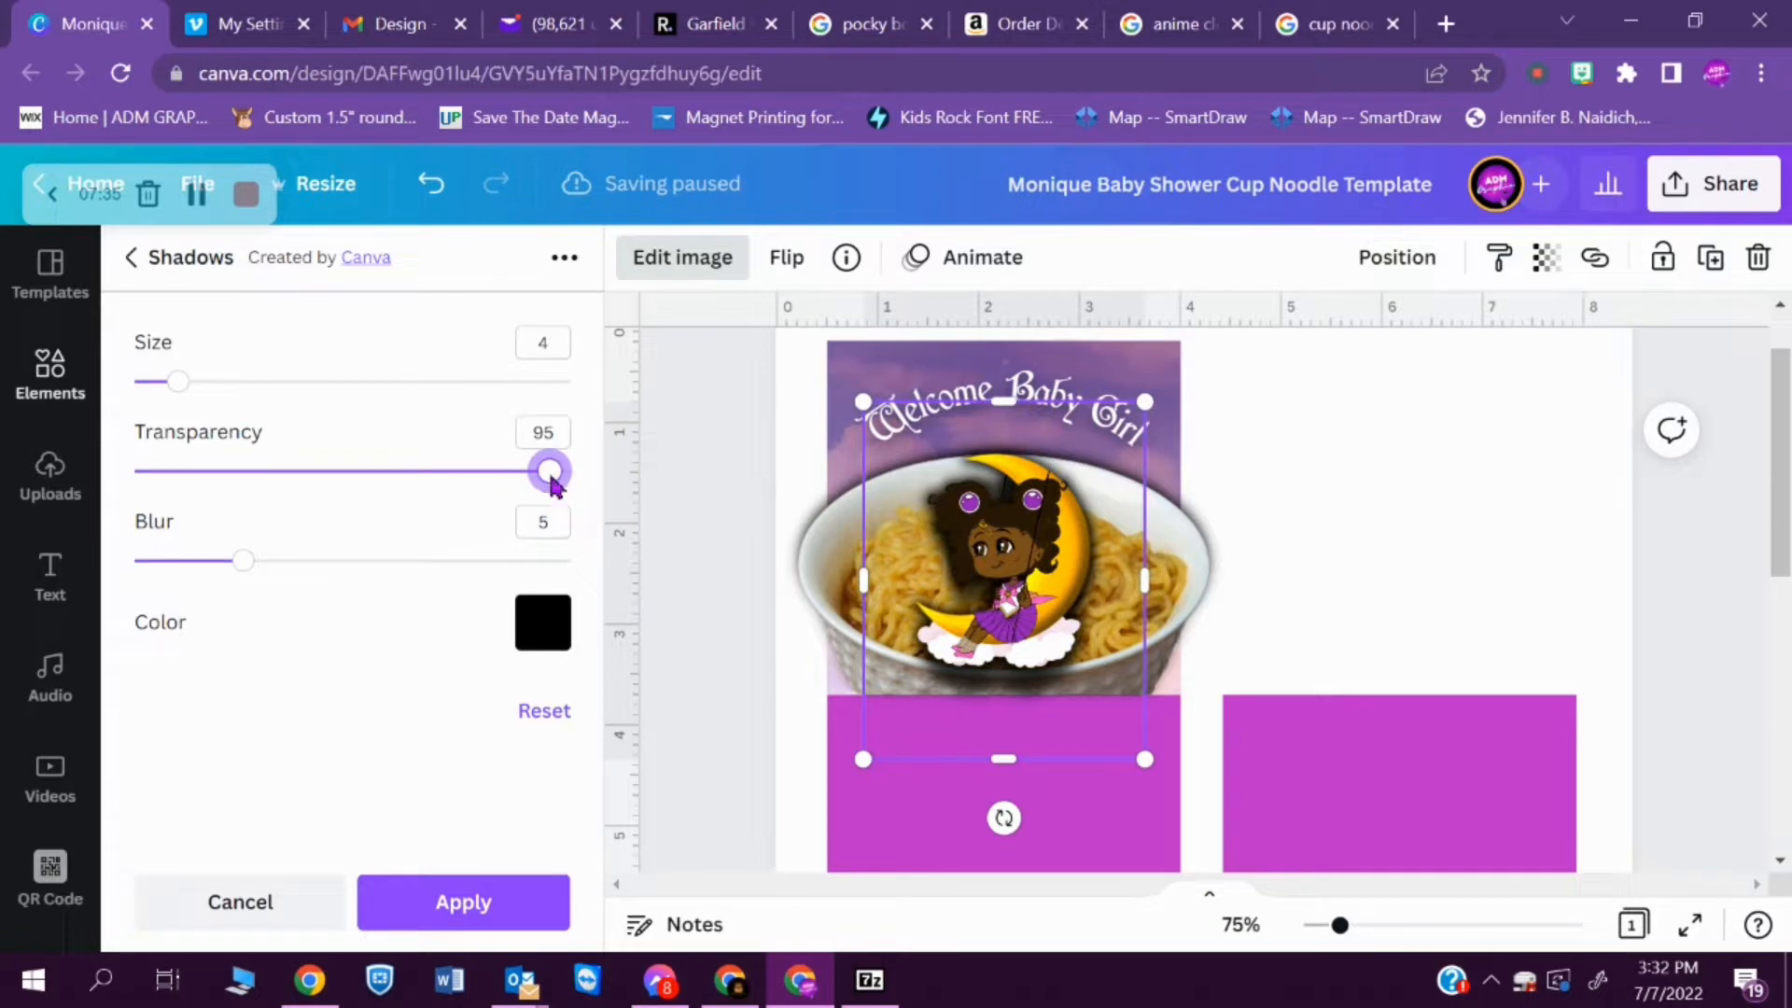
# - Set the moon girl's glow colour to the purple from the ADM Palette
pyautogui.click(556, 612)
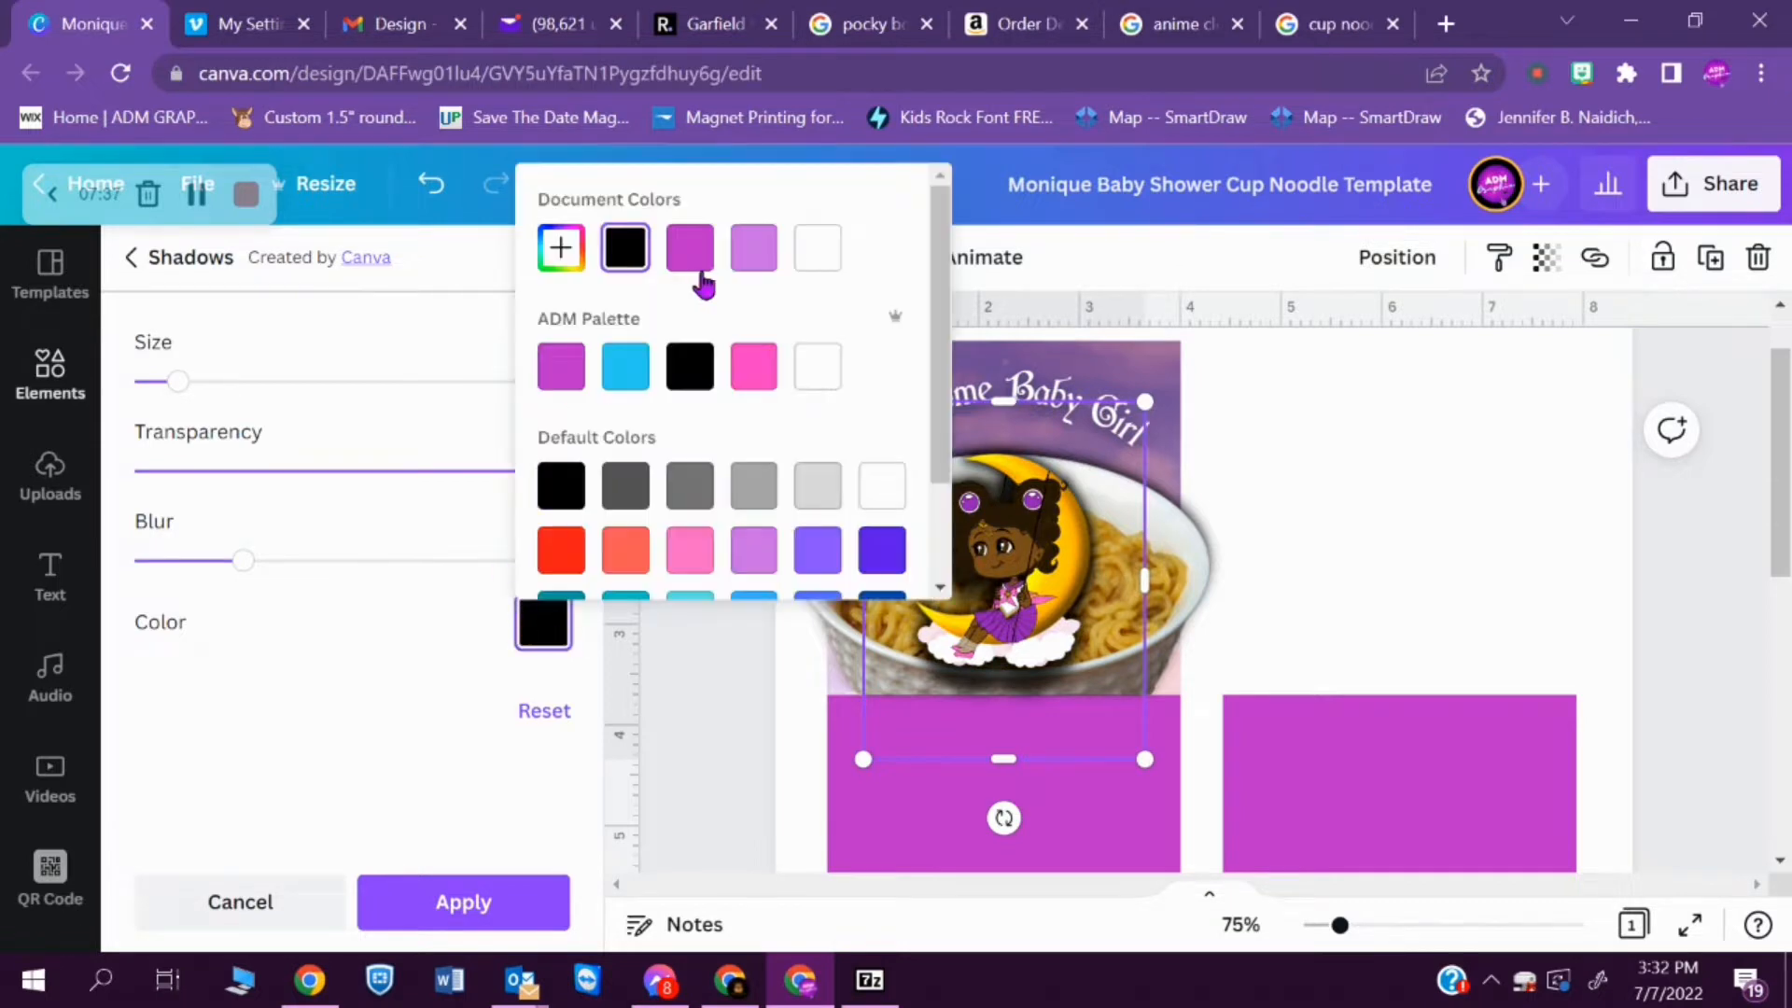
pyautogui.click(561, 367)
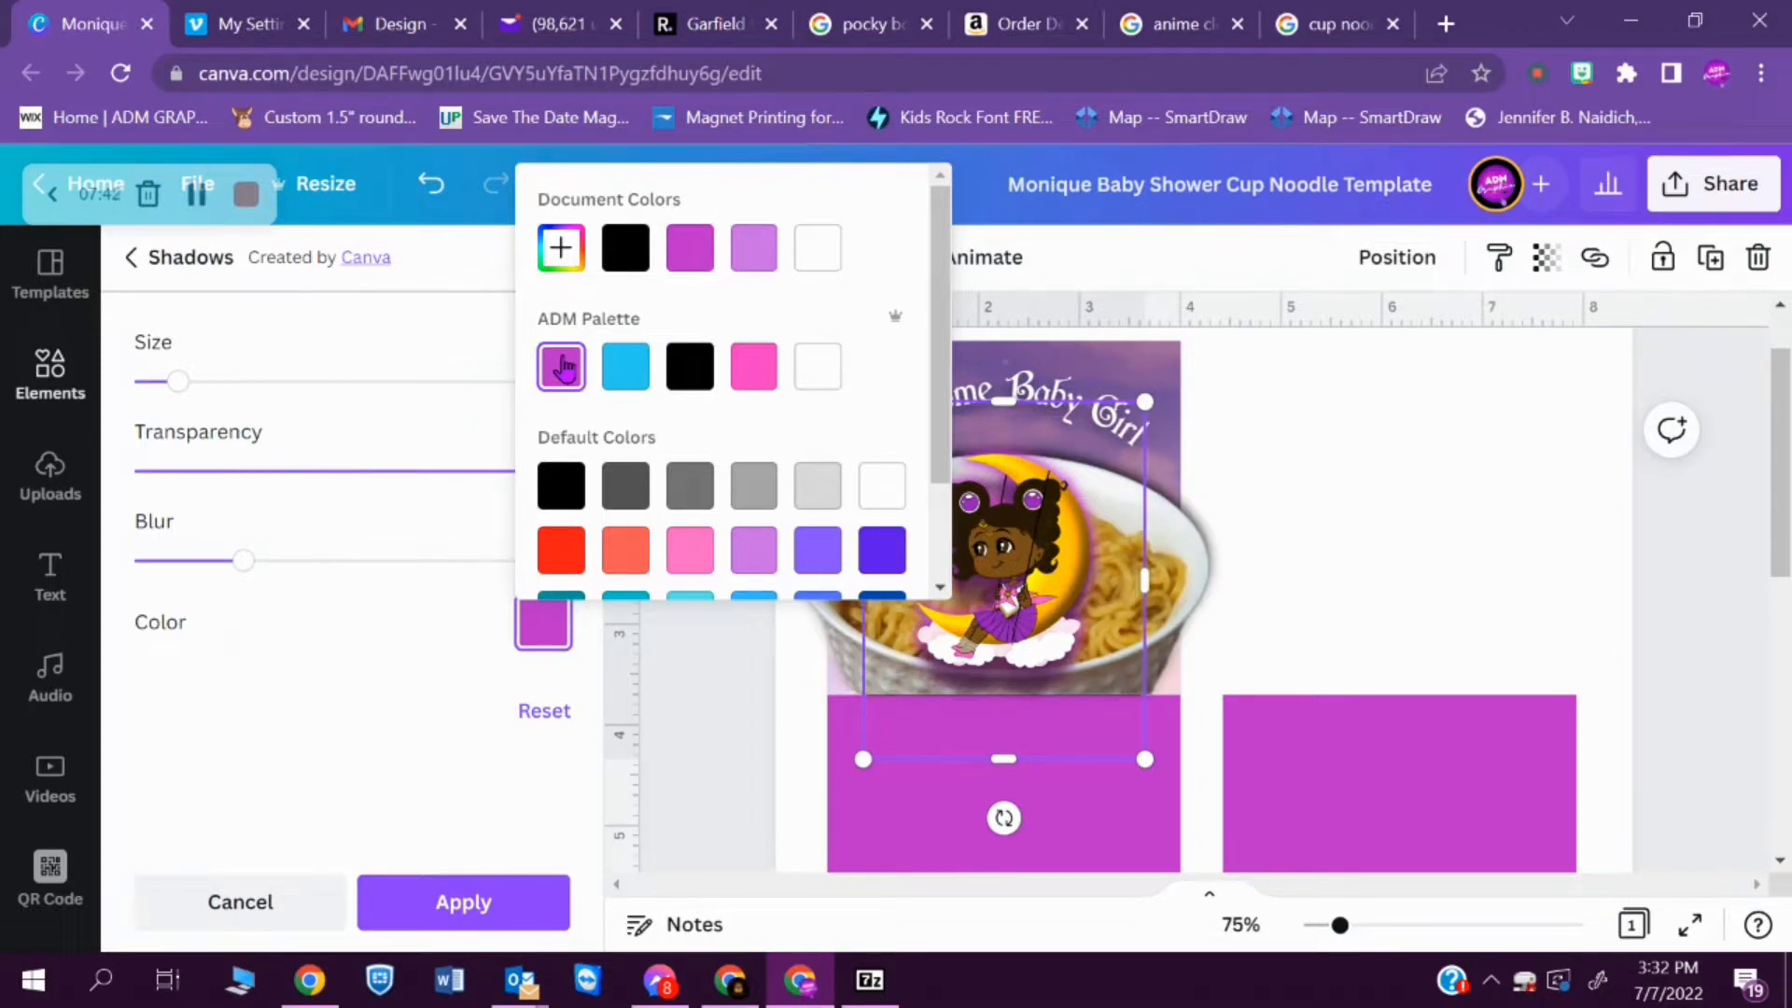
pyautogui.click(438, 651)
# - Set the moon girl's glow blur to 0 and its size to 8 for a crisp outline
pyautogui.moveTo(244, 567); pyautogui.dragTo(96, 549)
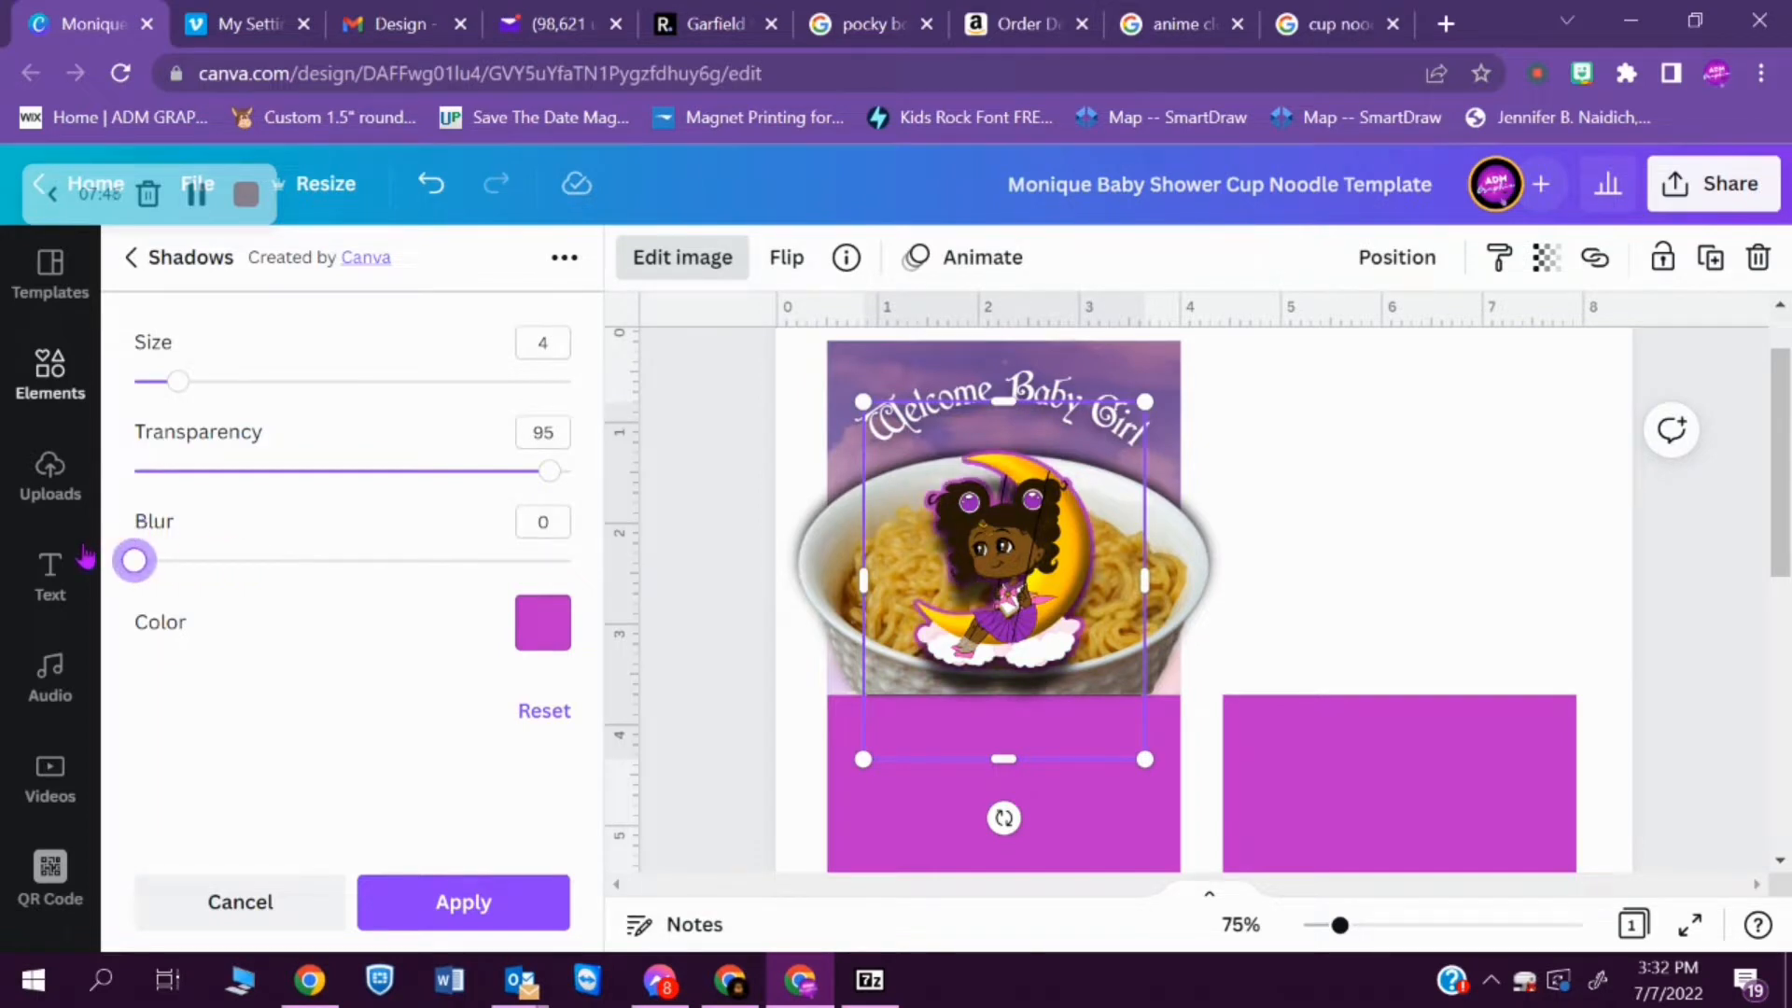
pyautogui.moveTo(86, 557)
pyautogui.mouseDown()
pyautogui.moveTo(177, 562)
pyautogui.moveTo(116, 571)
pyautogui.mouseUp()
pyautogui.moveTo(183, 387); pyautogui.dragTo(221, 472)
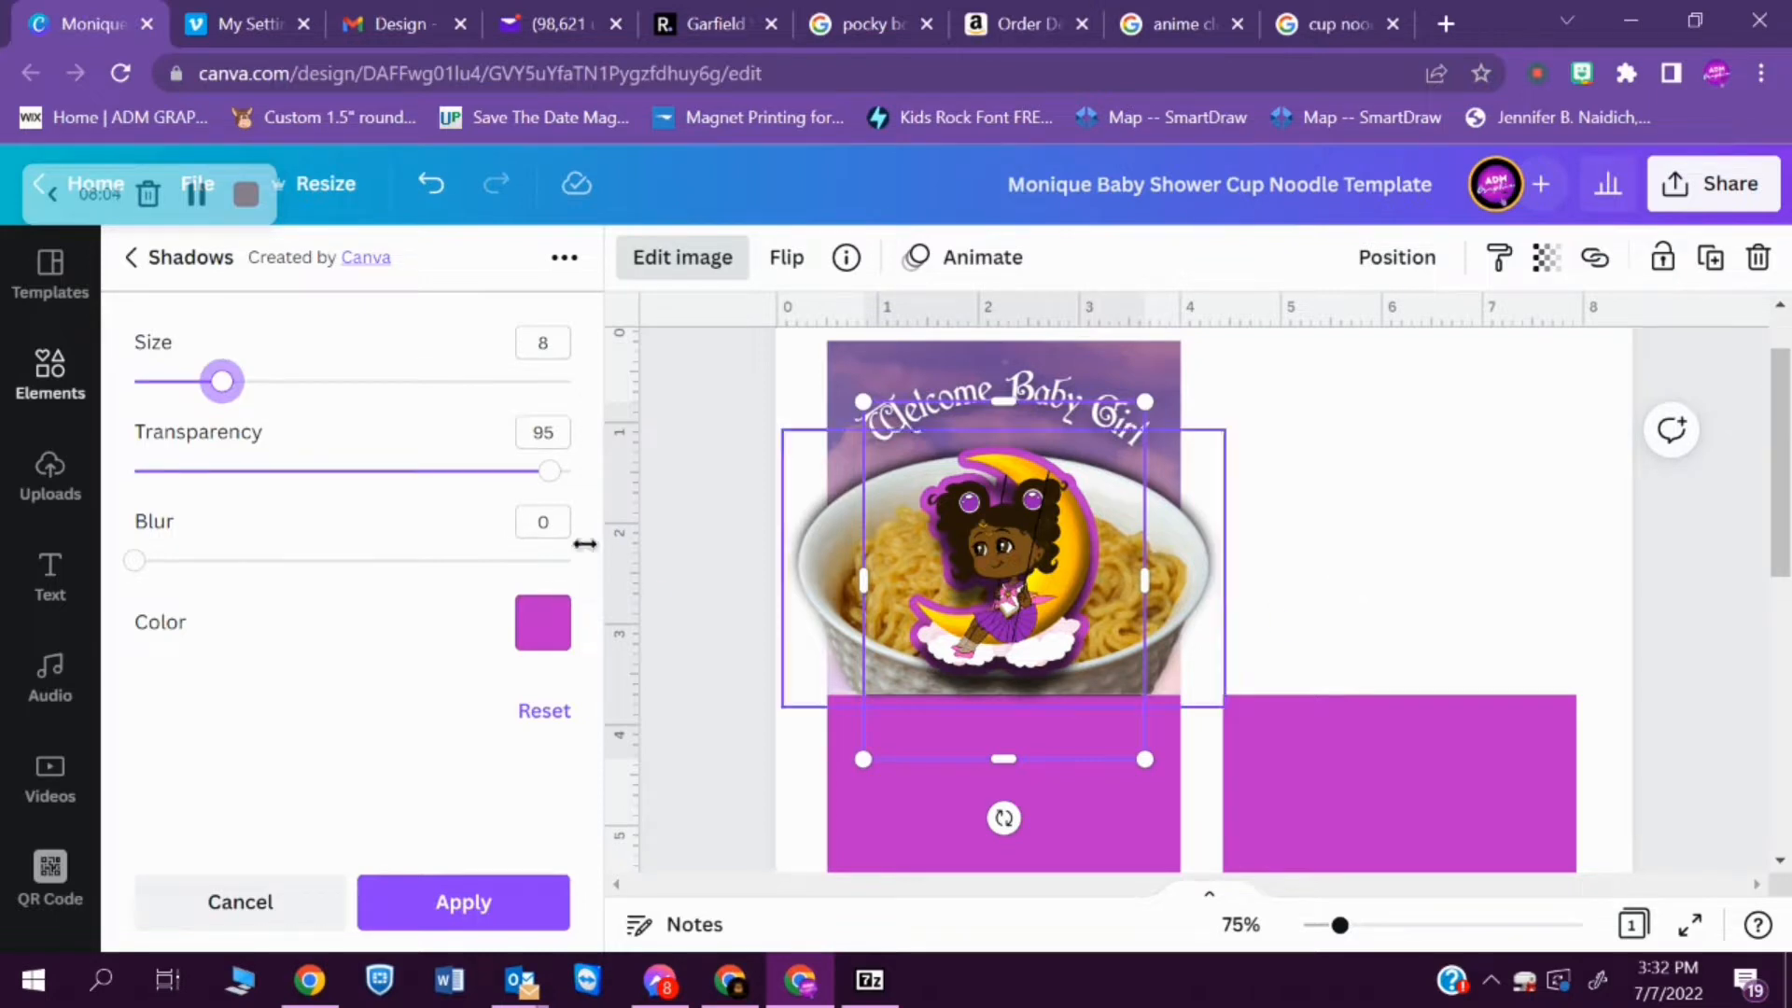
# - Change the moon girl's glow colour to the white from the ADM Palette
pyautogui.click(544, 623)
pyautogui.click(810, 373)
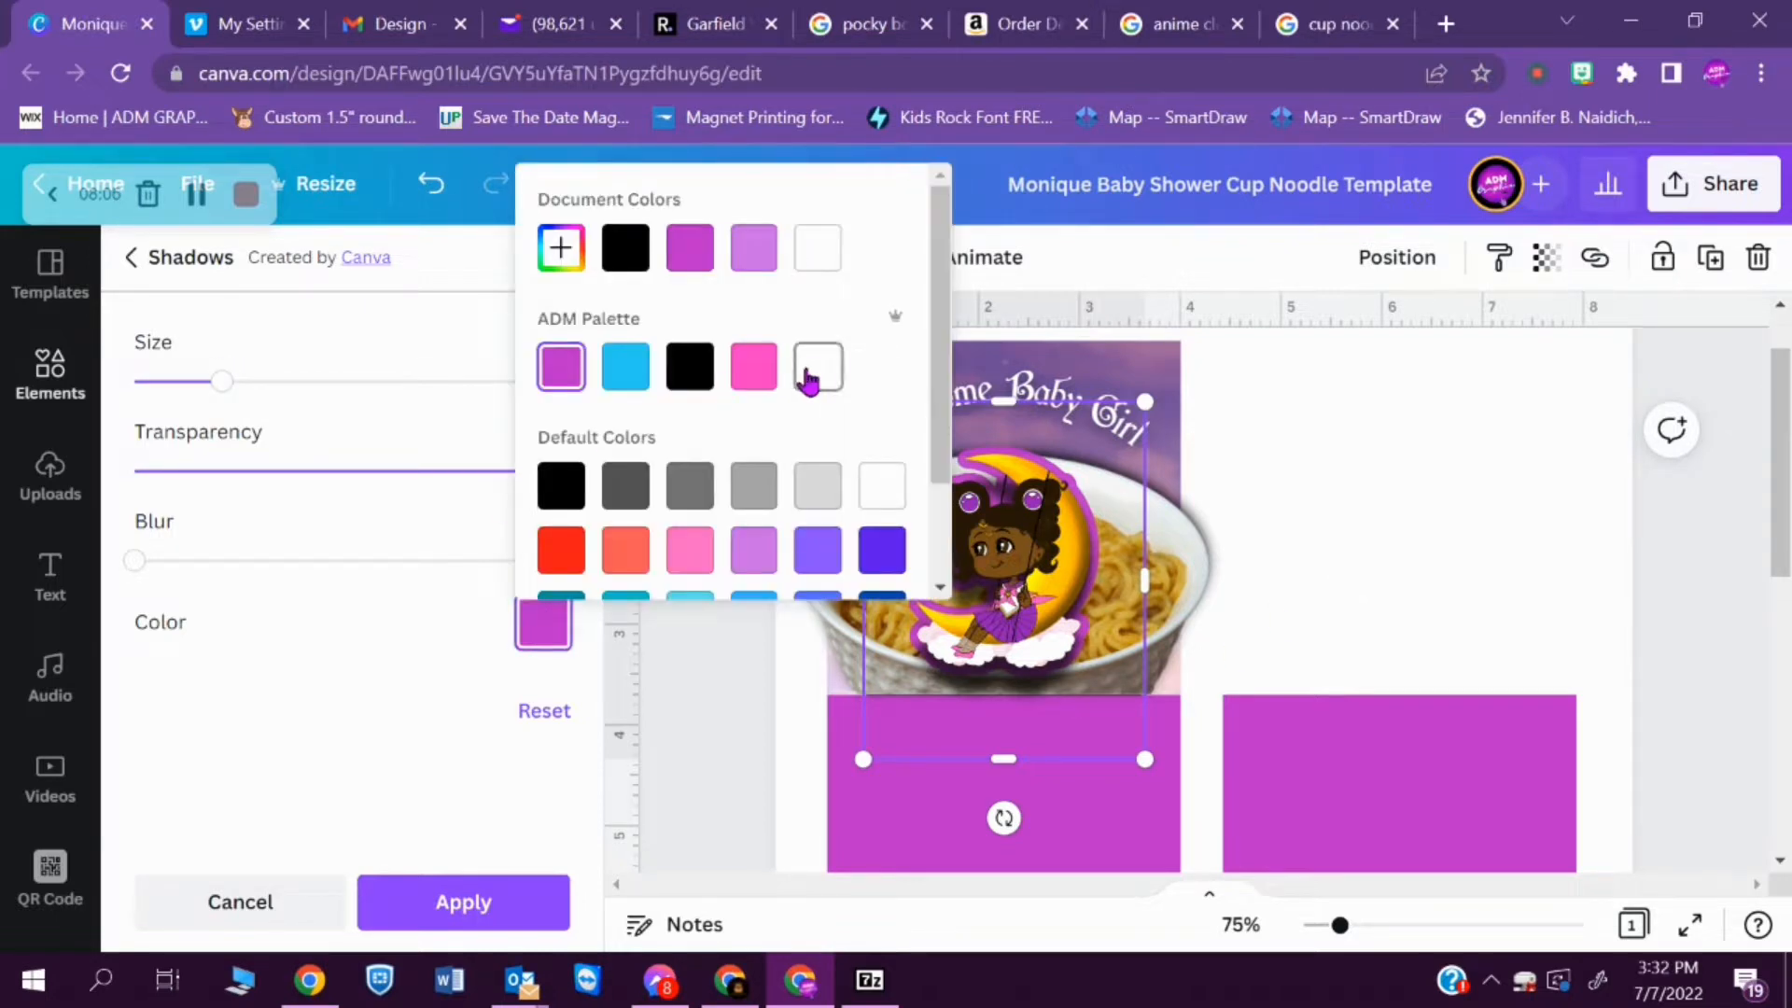
pyautogui.click(392, 654)
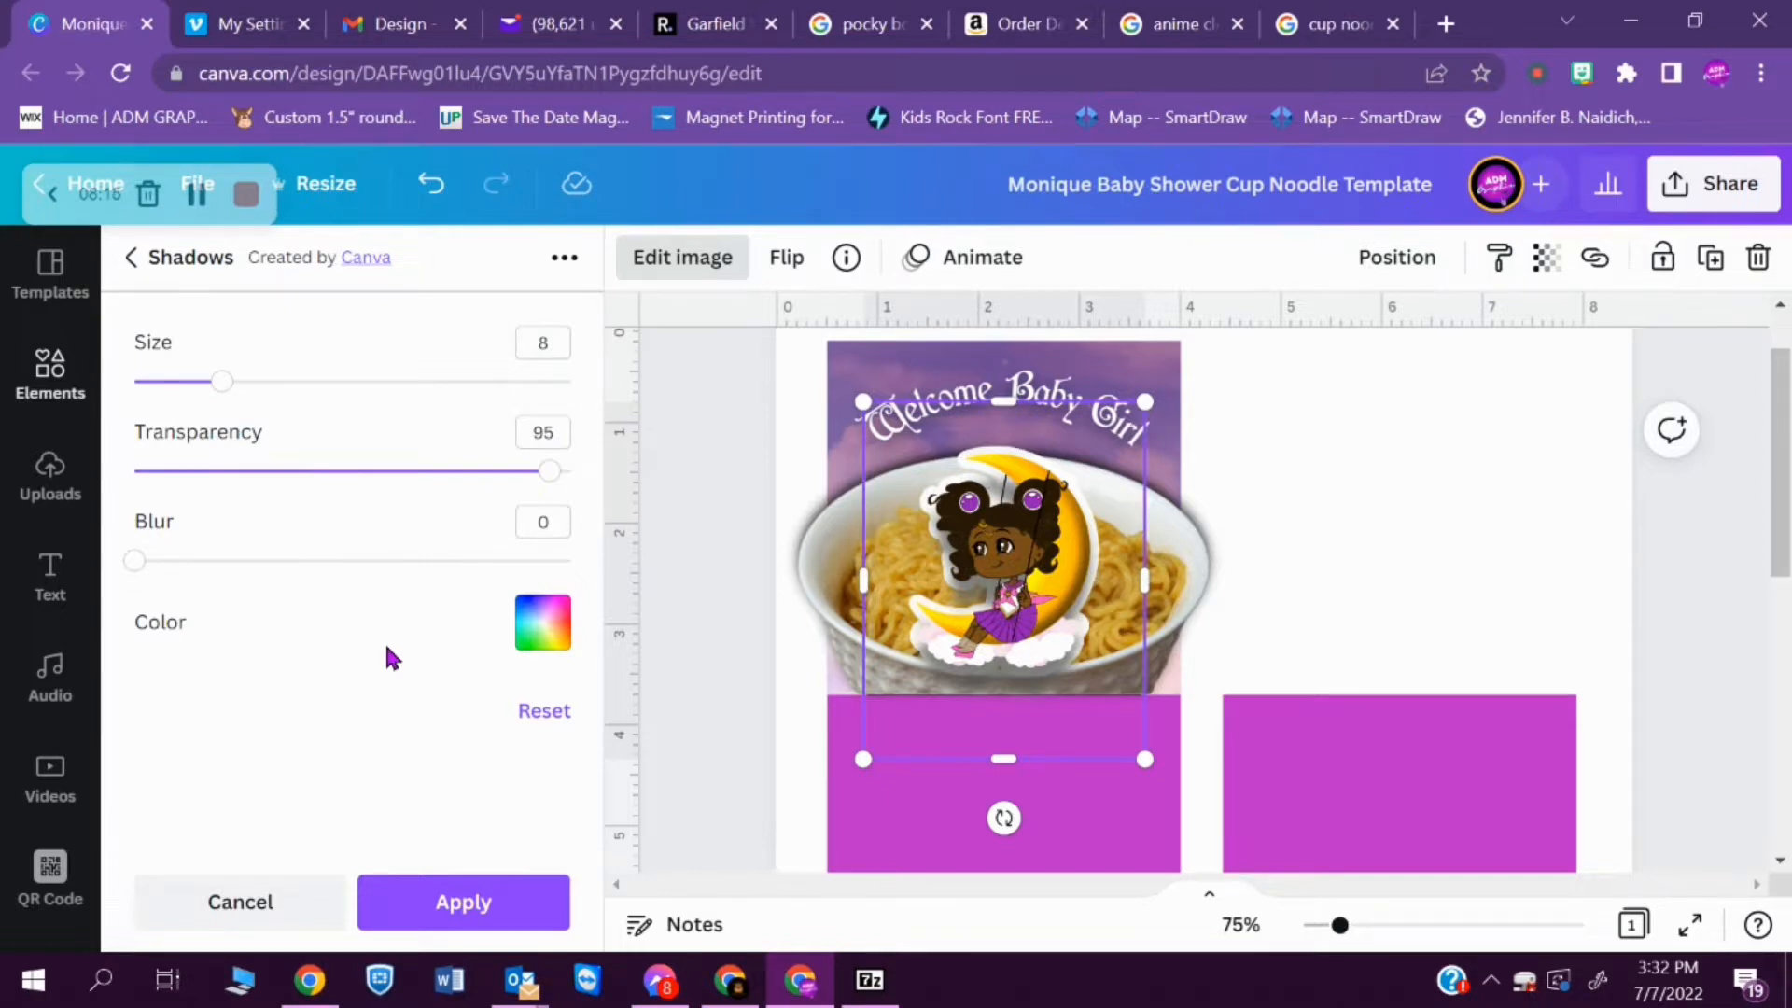
# - Shrink the noodle bowl to about 3.3 wide, centre it at the sky panel's lower edge, and select the moon girl
pyautogui.click(1202, 580)
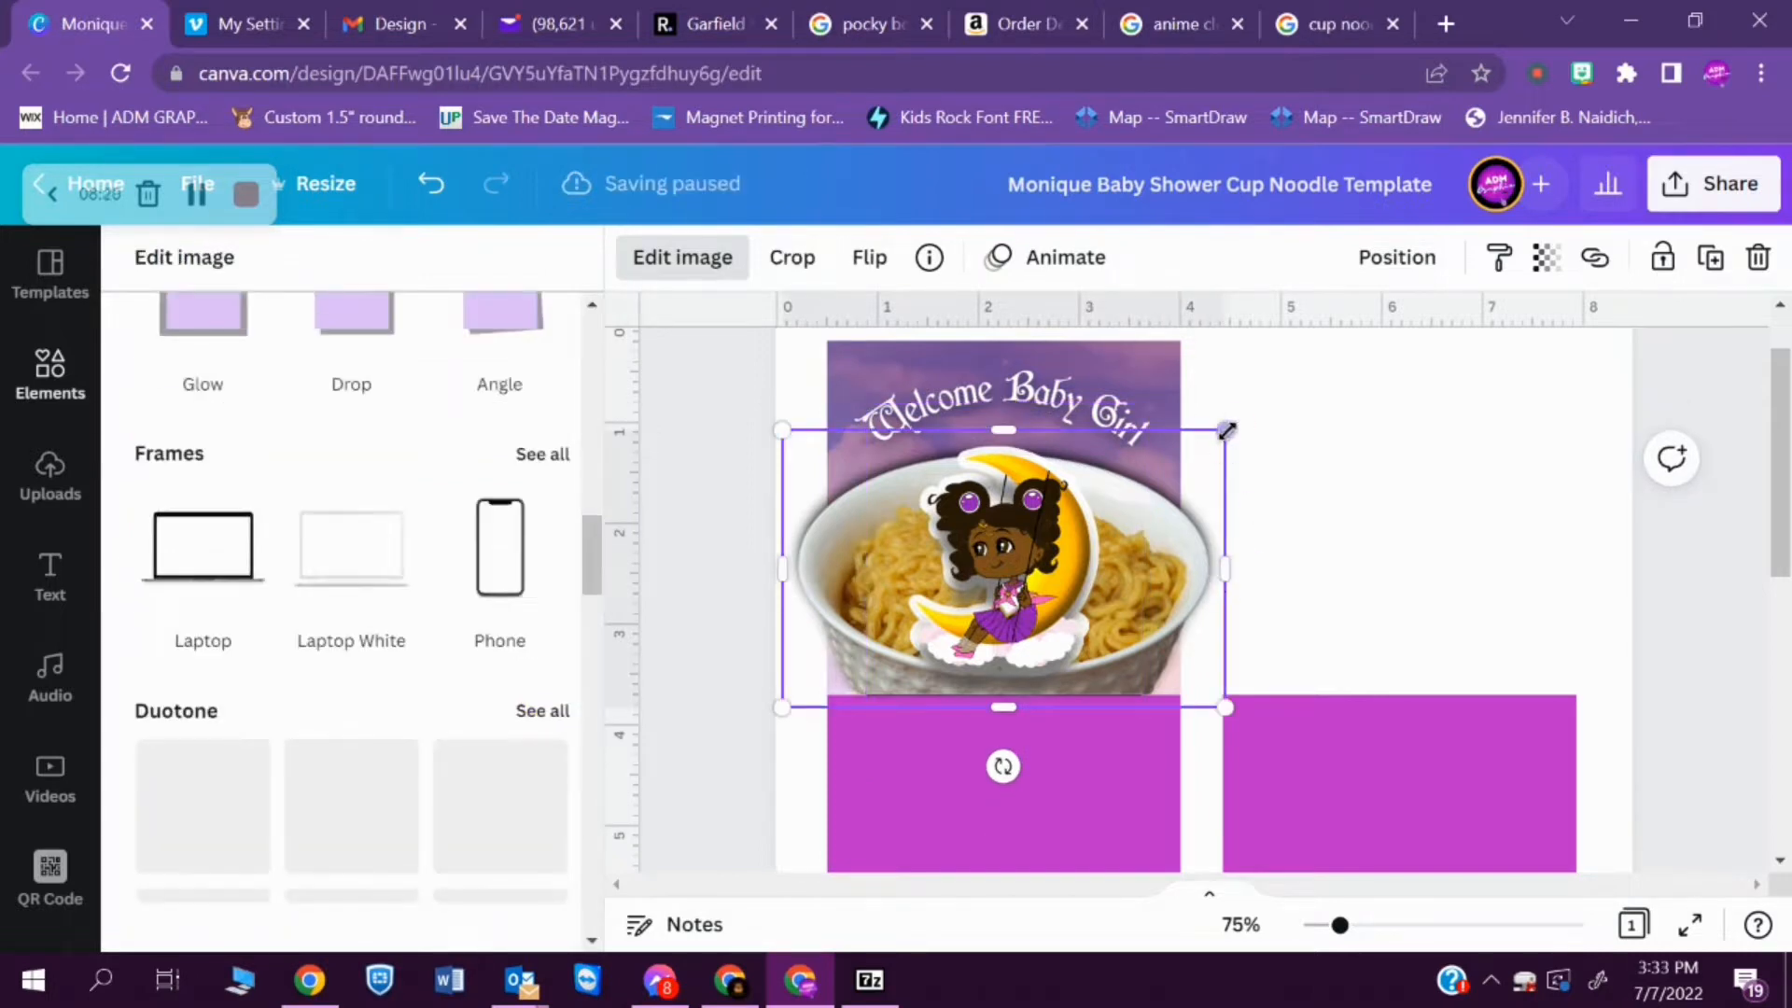
pyautogui.moveTo(1224, 432); pyautogui.dragTo(1120, 495)
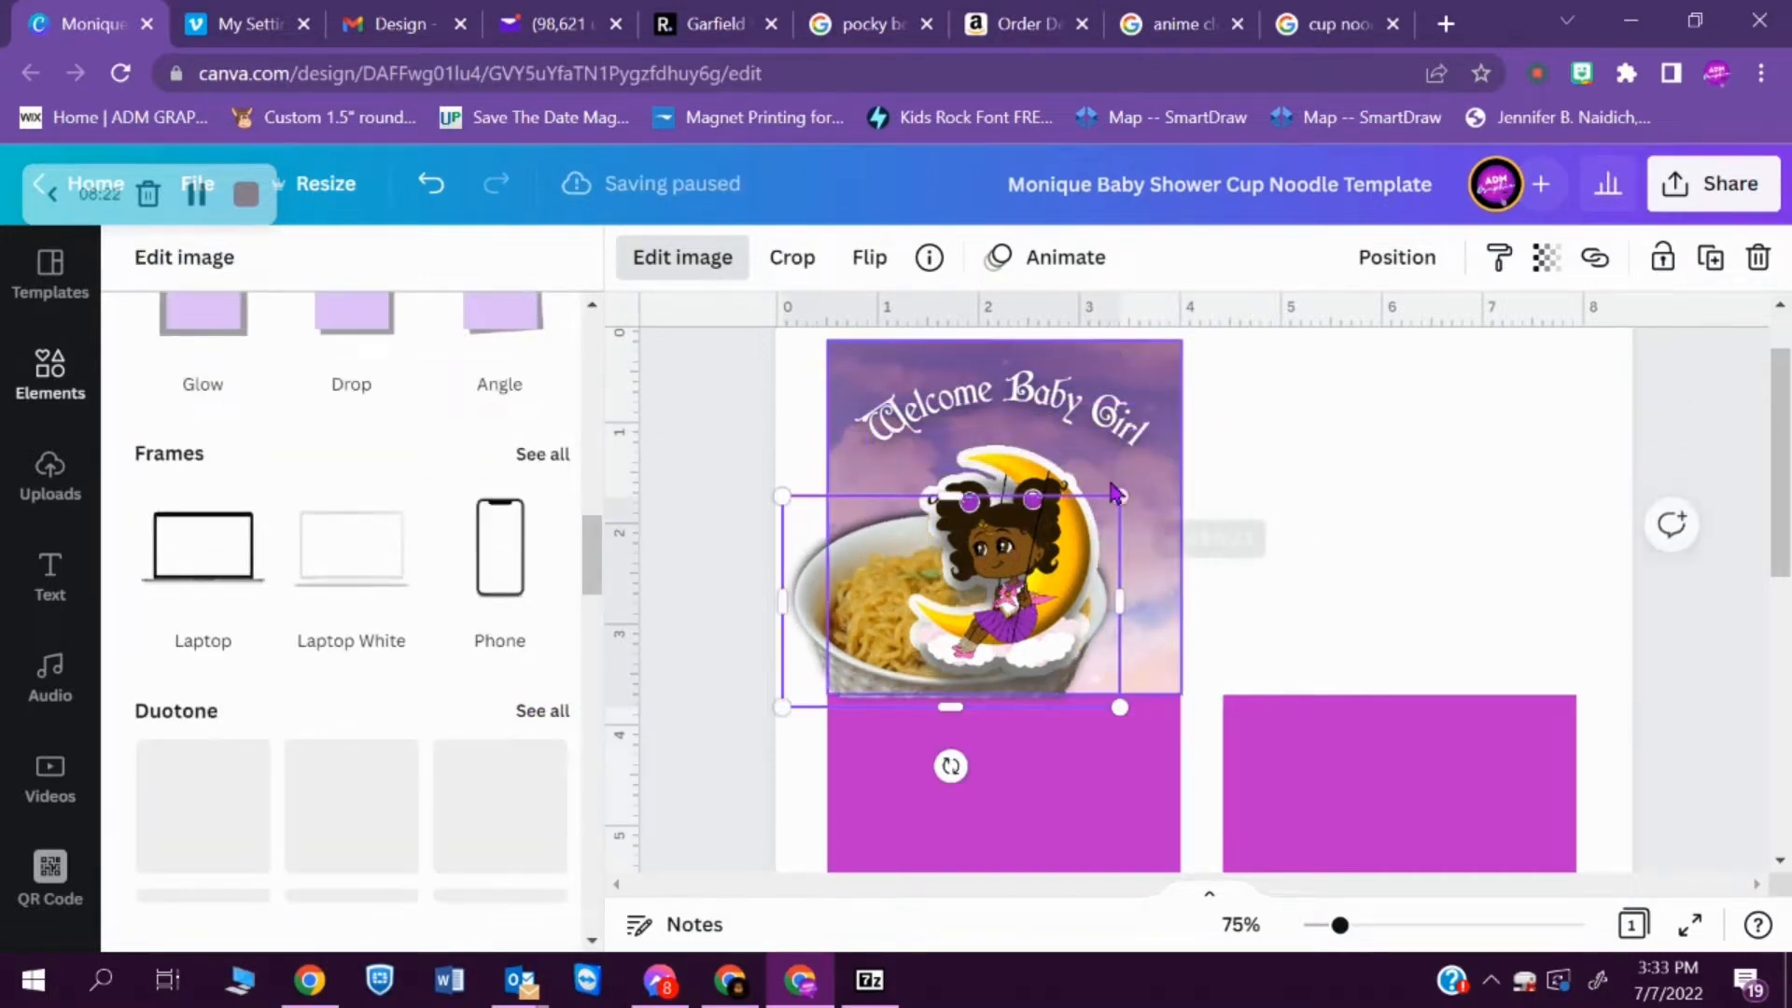
pyautogui.moveTo(808, 640); pyautogui.dragTo(851, 620)
pyautogui.click(1285, 588)
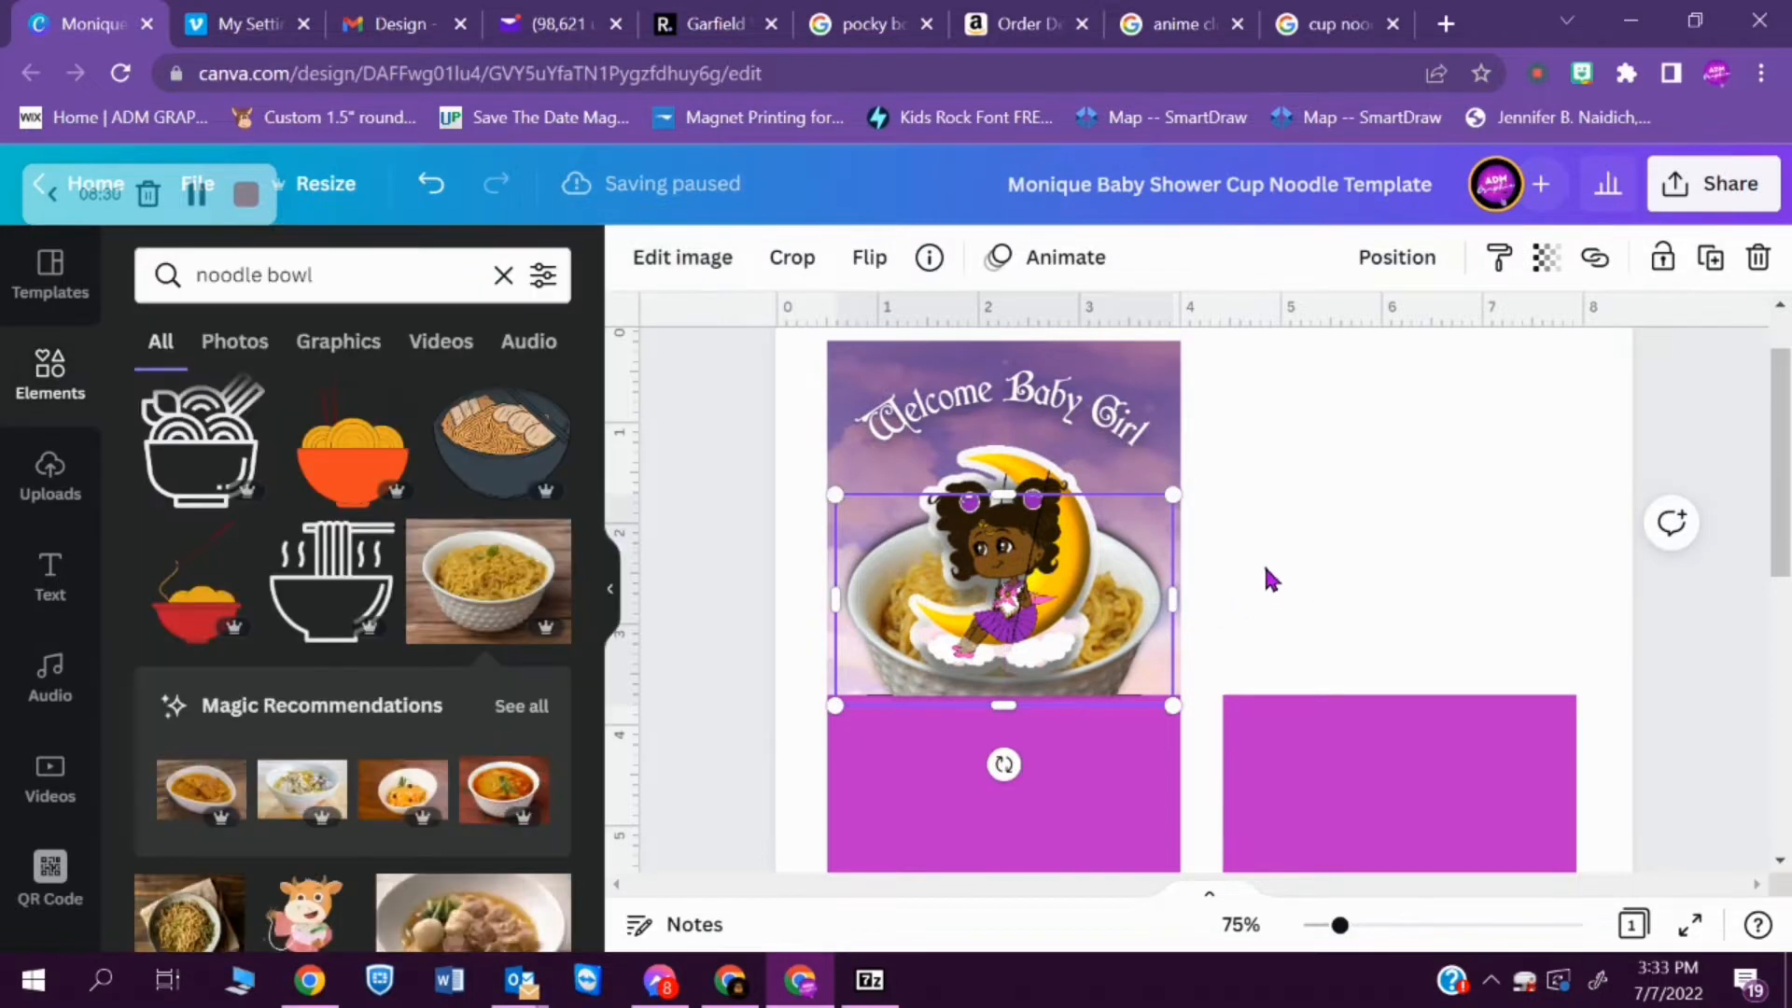
pyautogui.click(1056, 549)
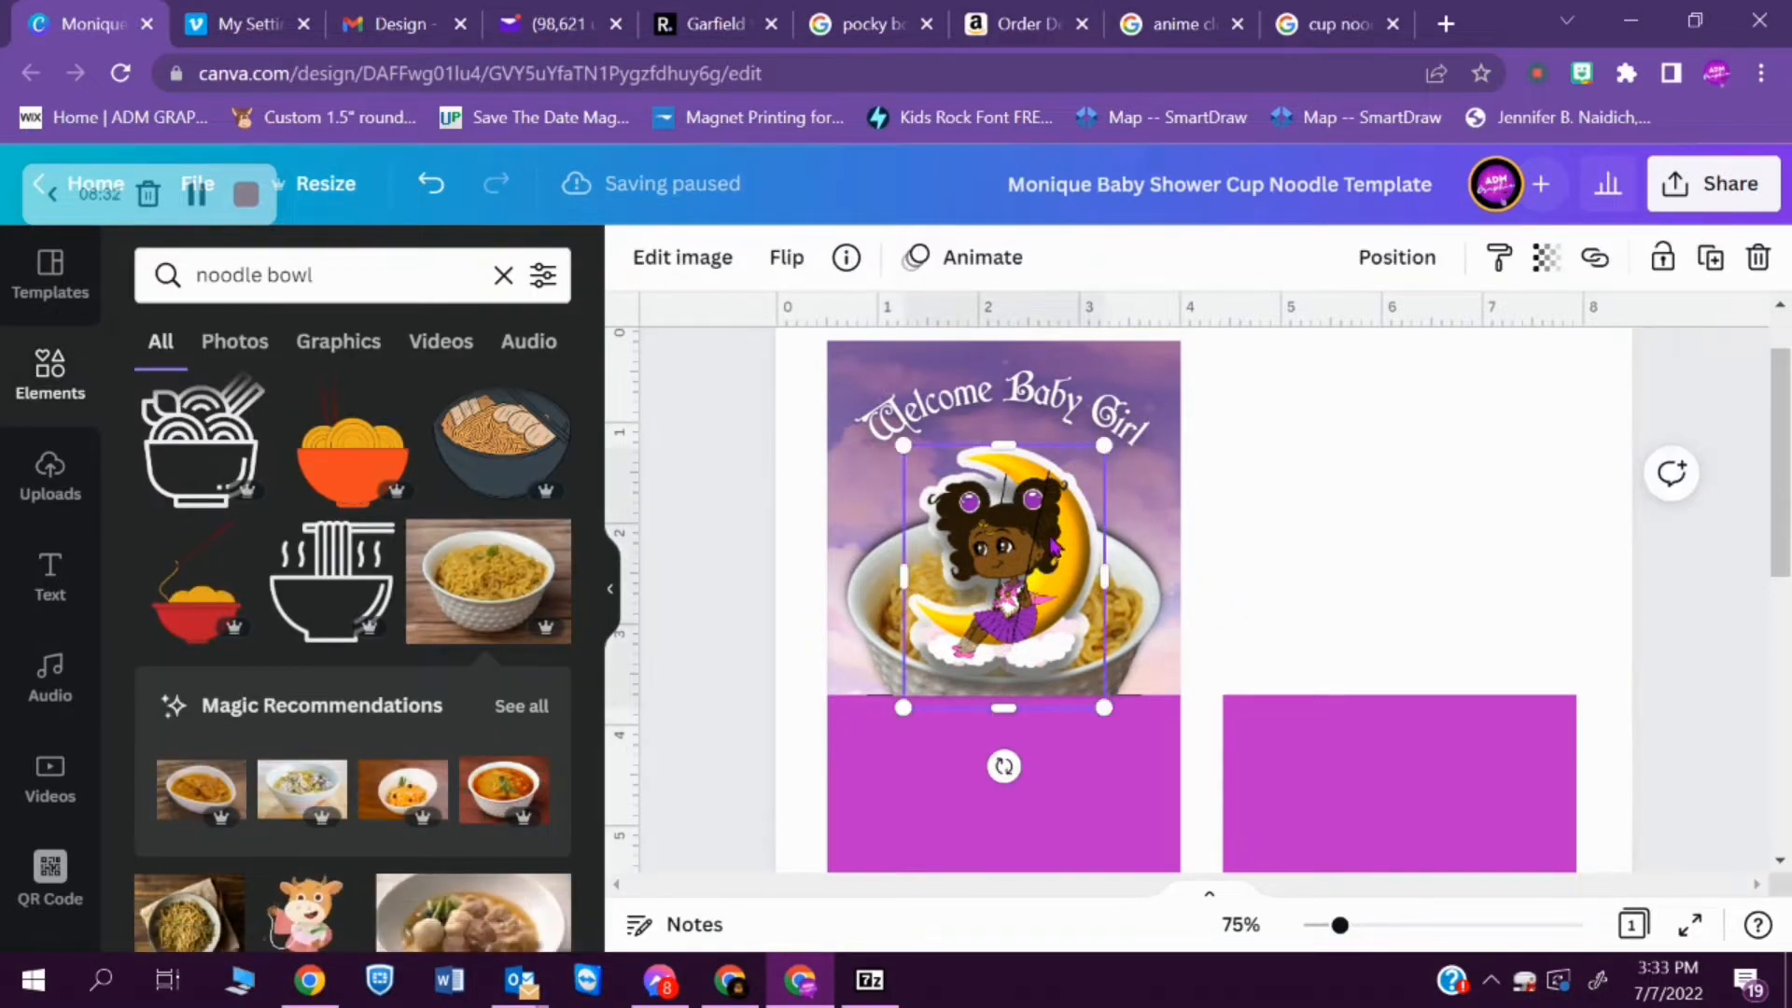
# - Enlarge the noodle bowl to about 3.6 wide so that it spans the full width of the sky panel
pyautogui.click(1364, 552)
pyautogui.click(1146, 628)
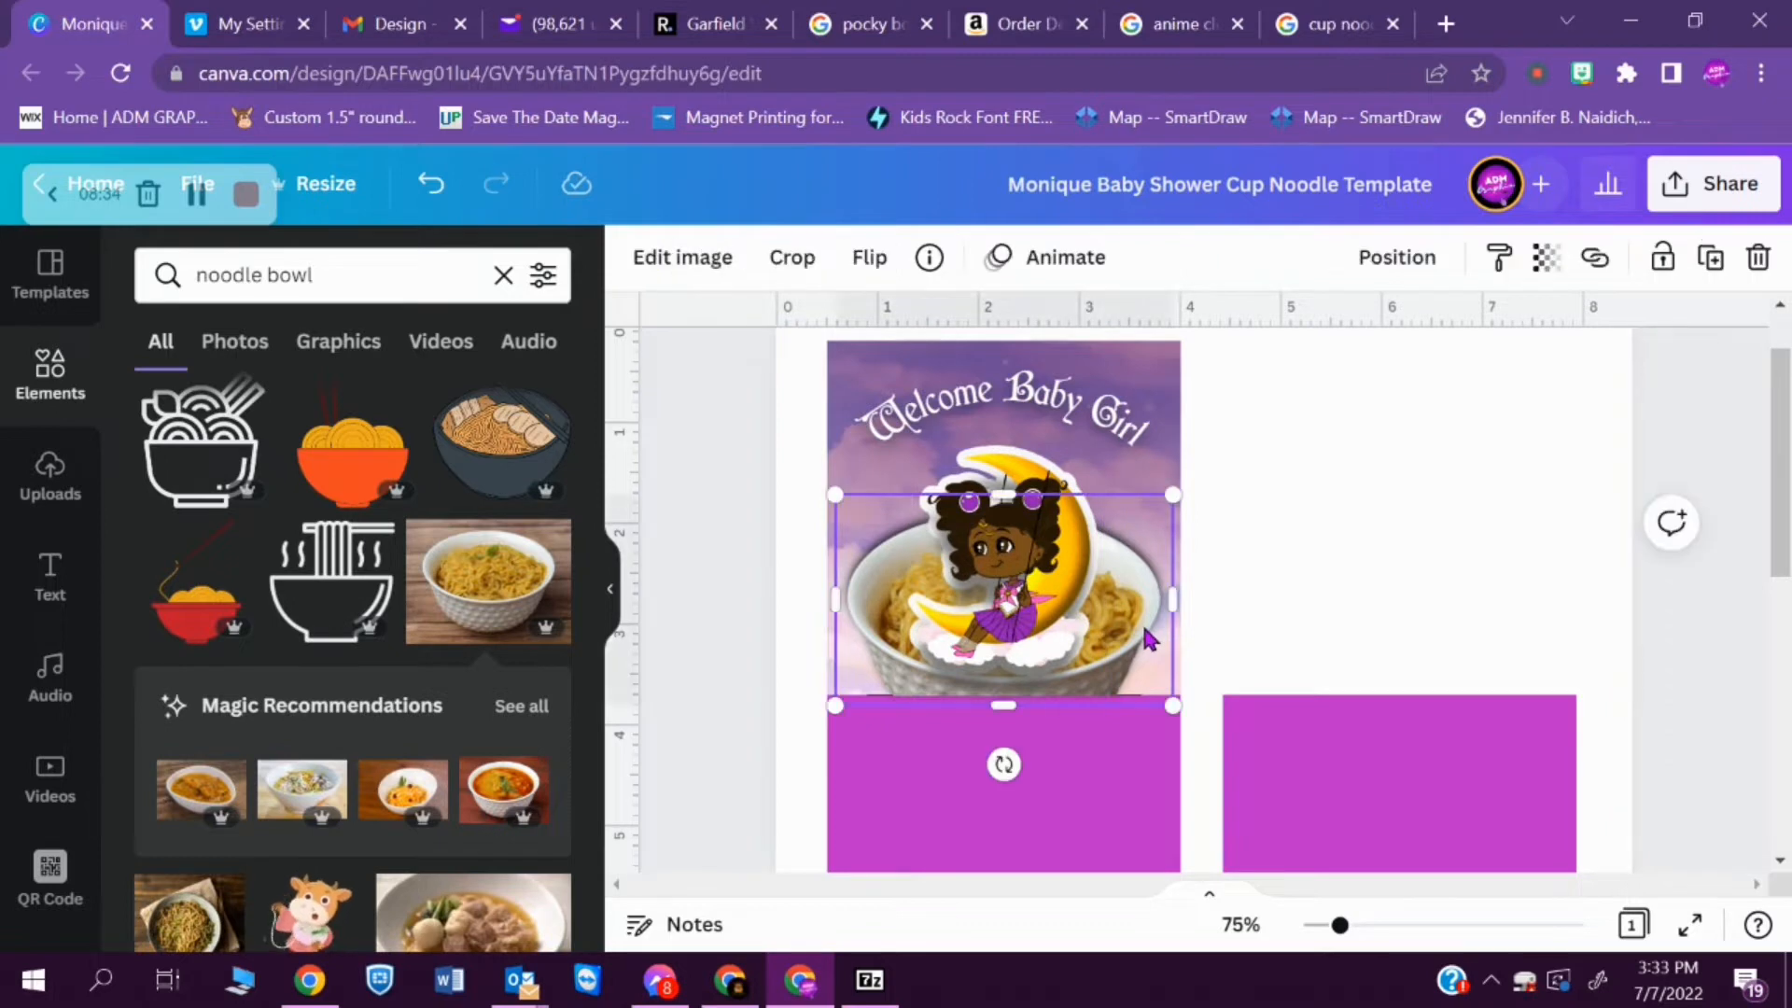
pyautogui.moveTo(833, 504); pyautogui.dragTo(818, 485)
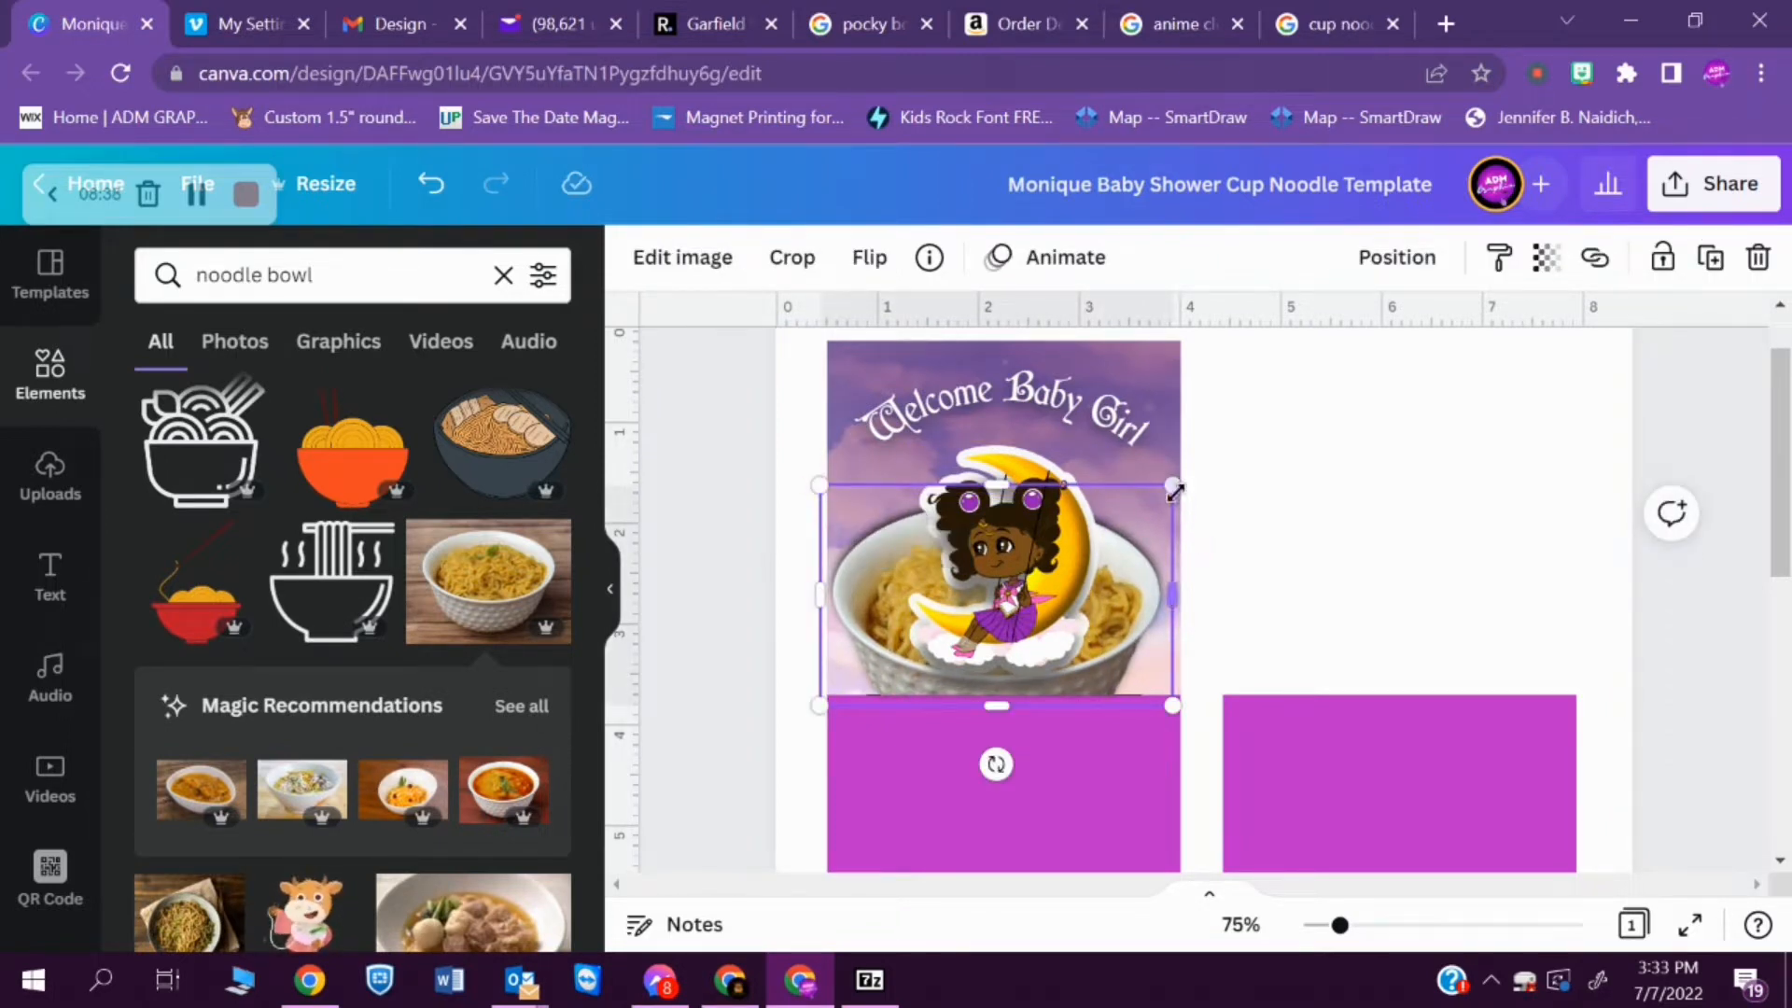
pyautogui.moveTo(1174, 486)
pyautogui.mouseDown()
pyautogui.moveTo(1191, 476)
pyautogui.moveTo(1200, 495)
pyautogui.mouseUp()
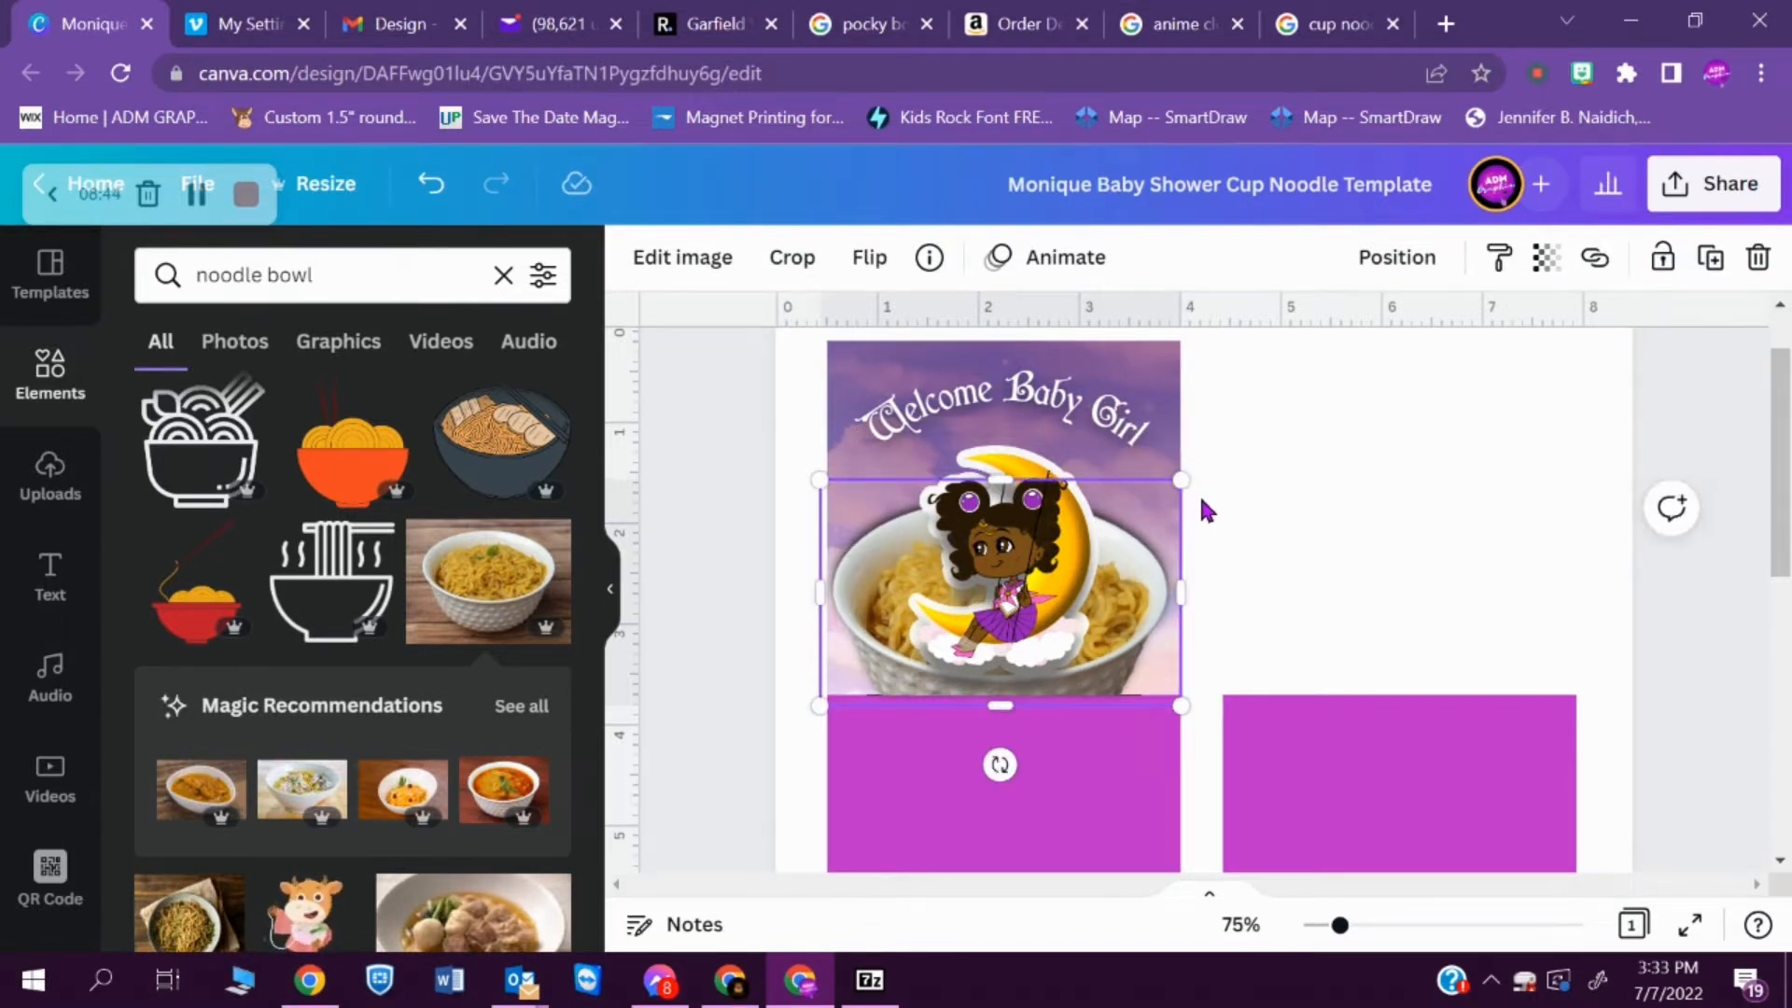
pyautogui.click(1293, 520)
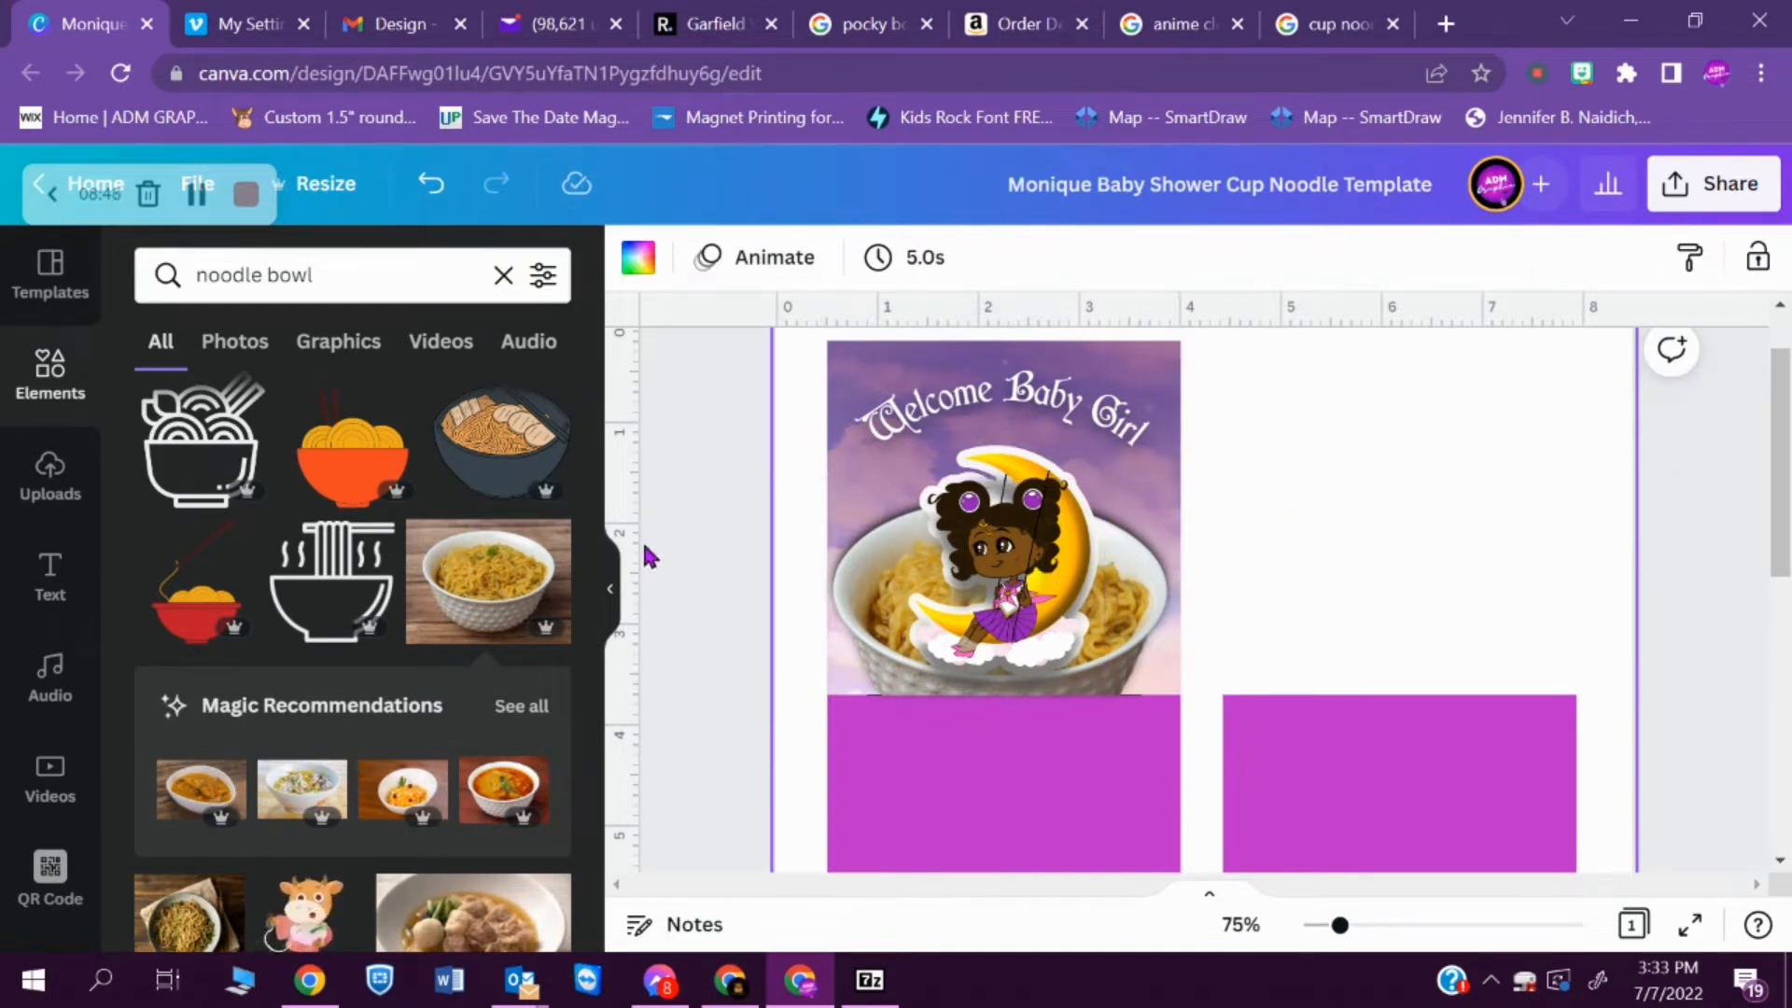
# - Search the element library for chopsticks
pyautogui.click(368, 280)
pyautogui.doubleClick(368, 280)
pyautogui.tripleClick(368, 280)
pyautogui.write('c')
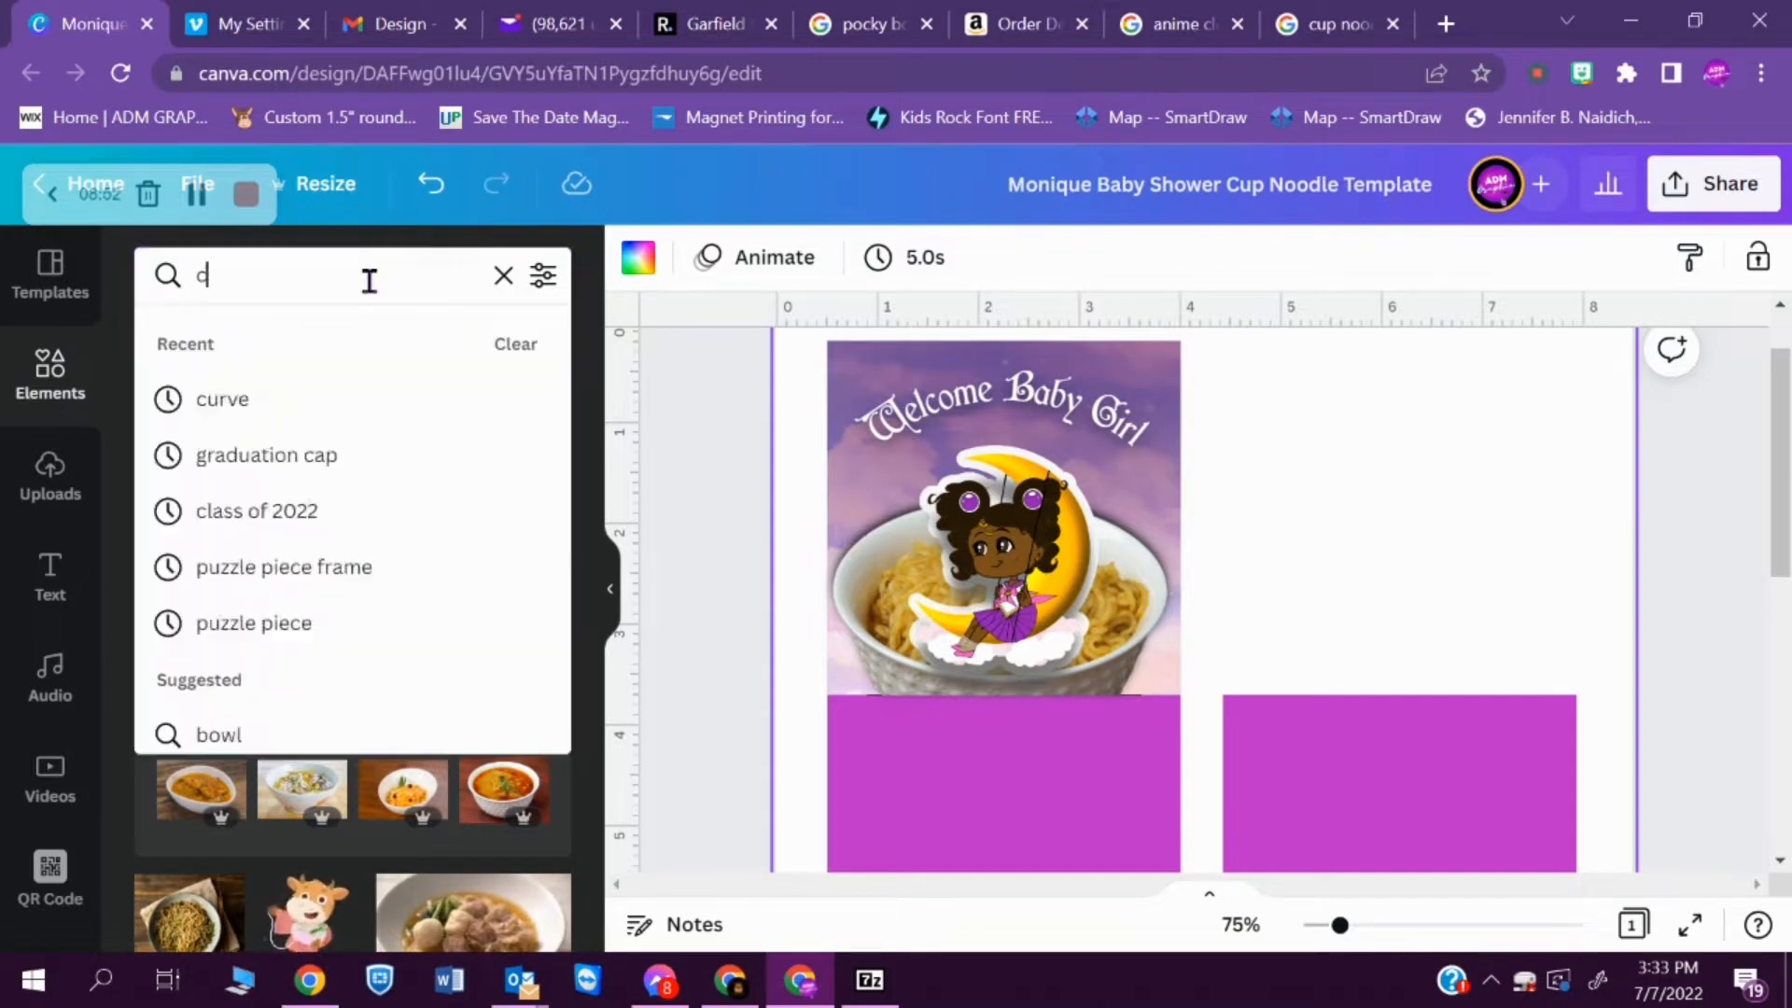
pyautogui.write('hopsticks')
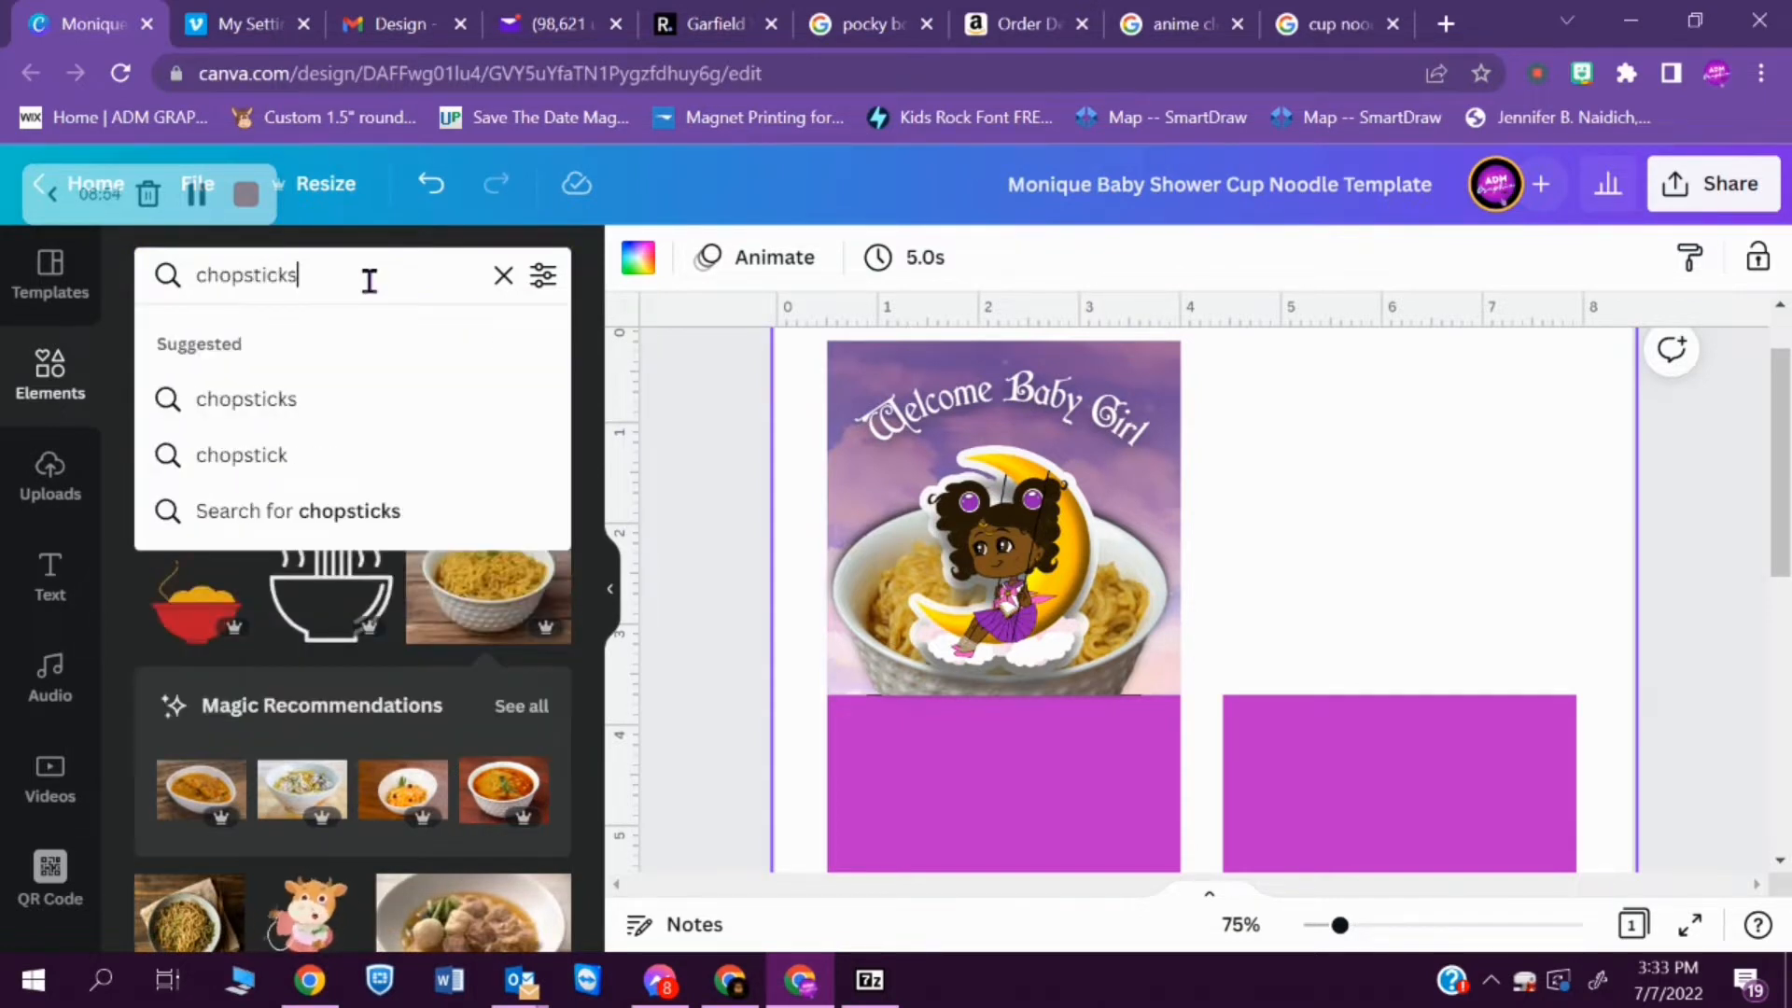
pyautogui.press('Return')
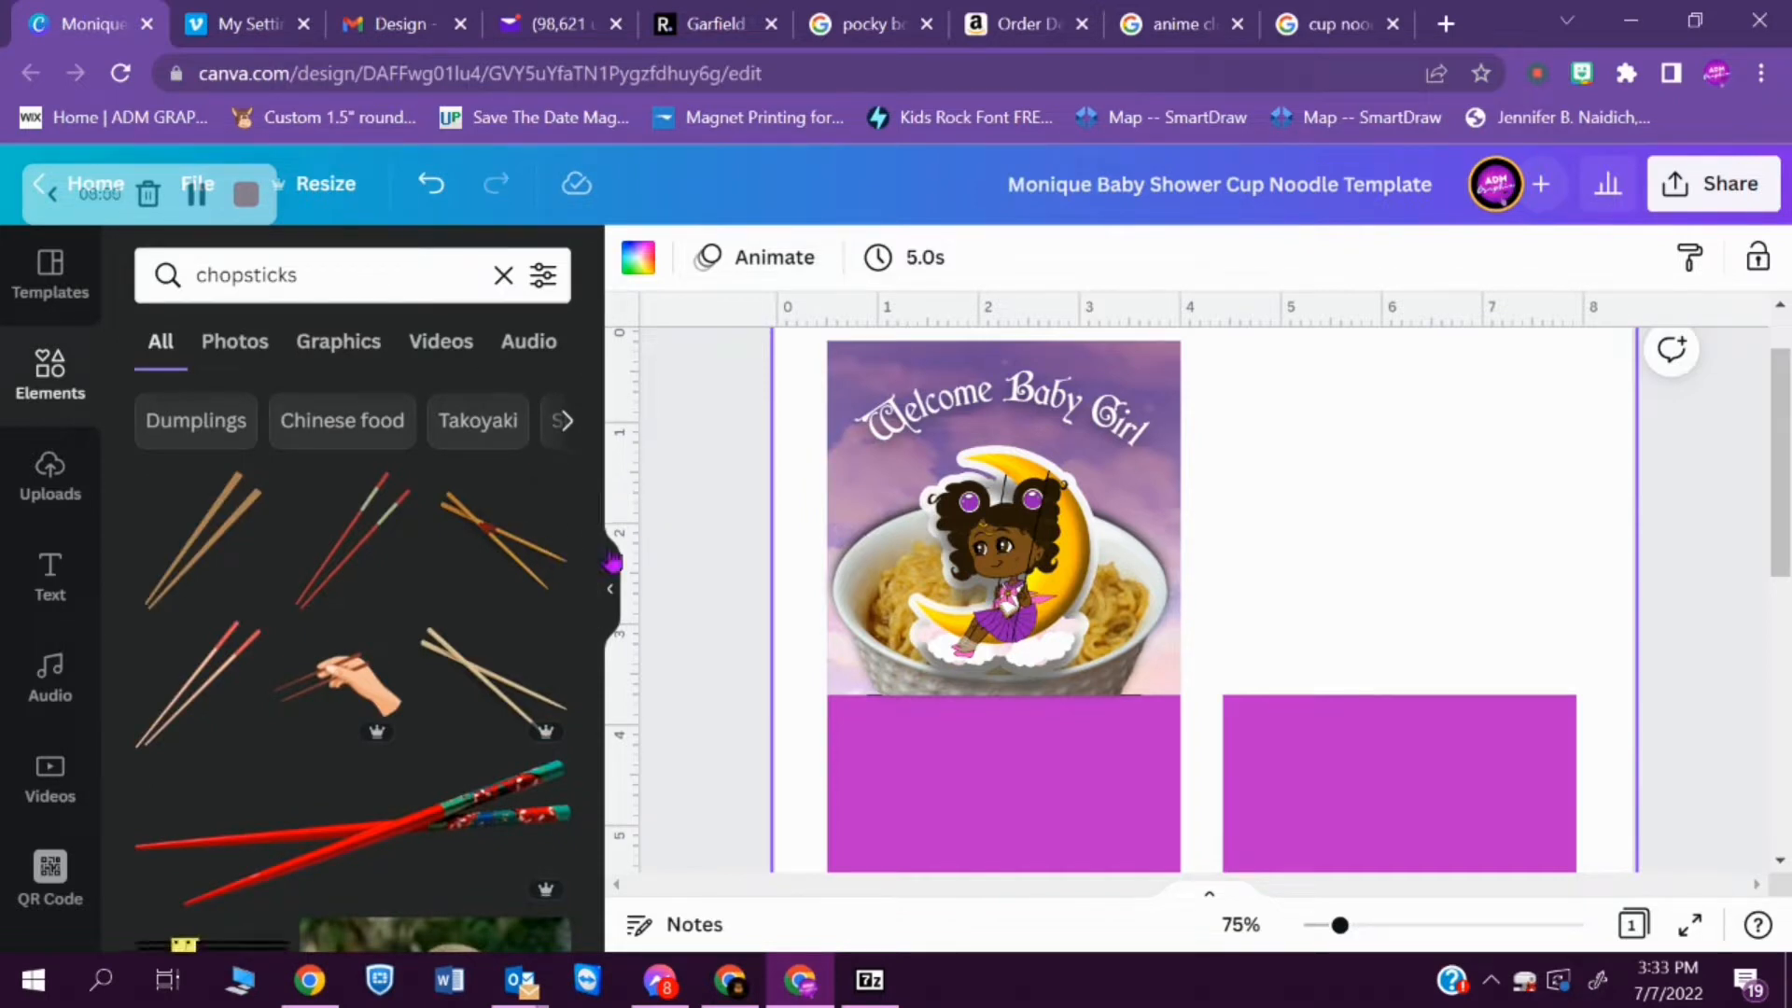
# - Try a search for purple chopsticks and return to the plain chopsticks search
pyautogui.click(198, 273)
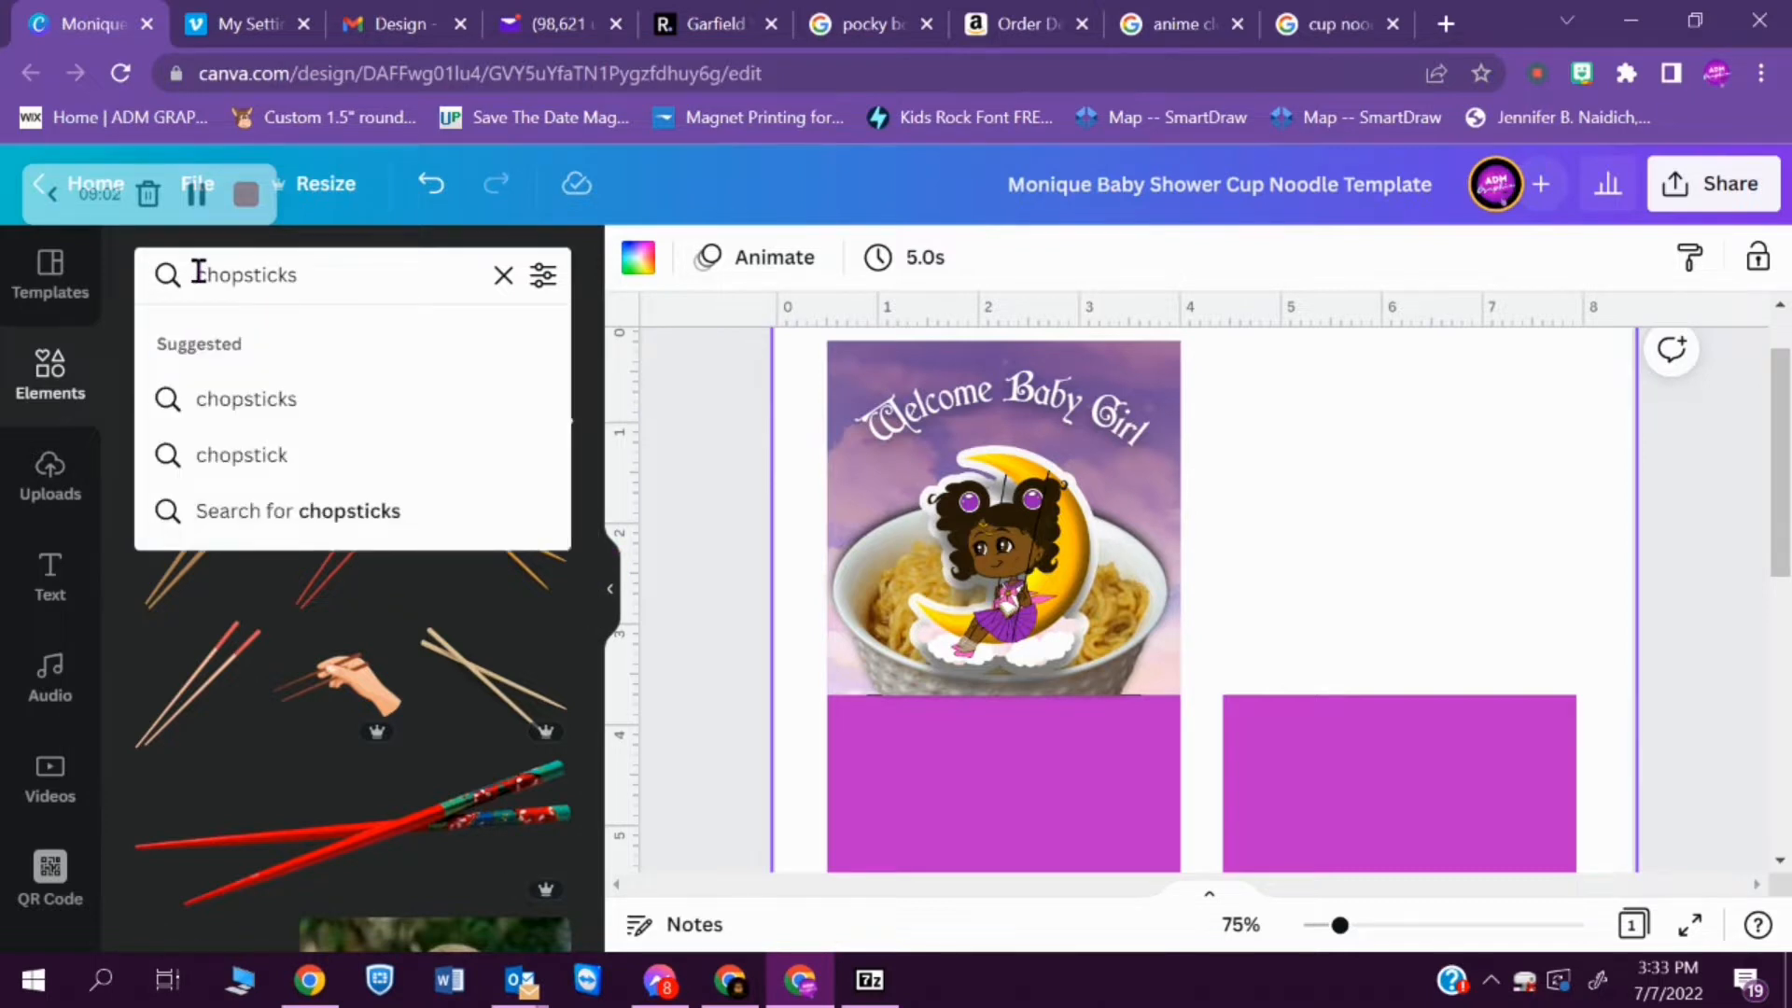
pyautogui.write('purple')
pyautogui.press('Return')
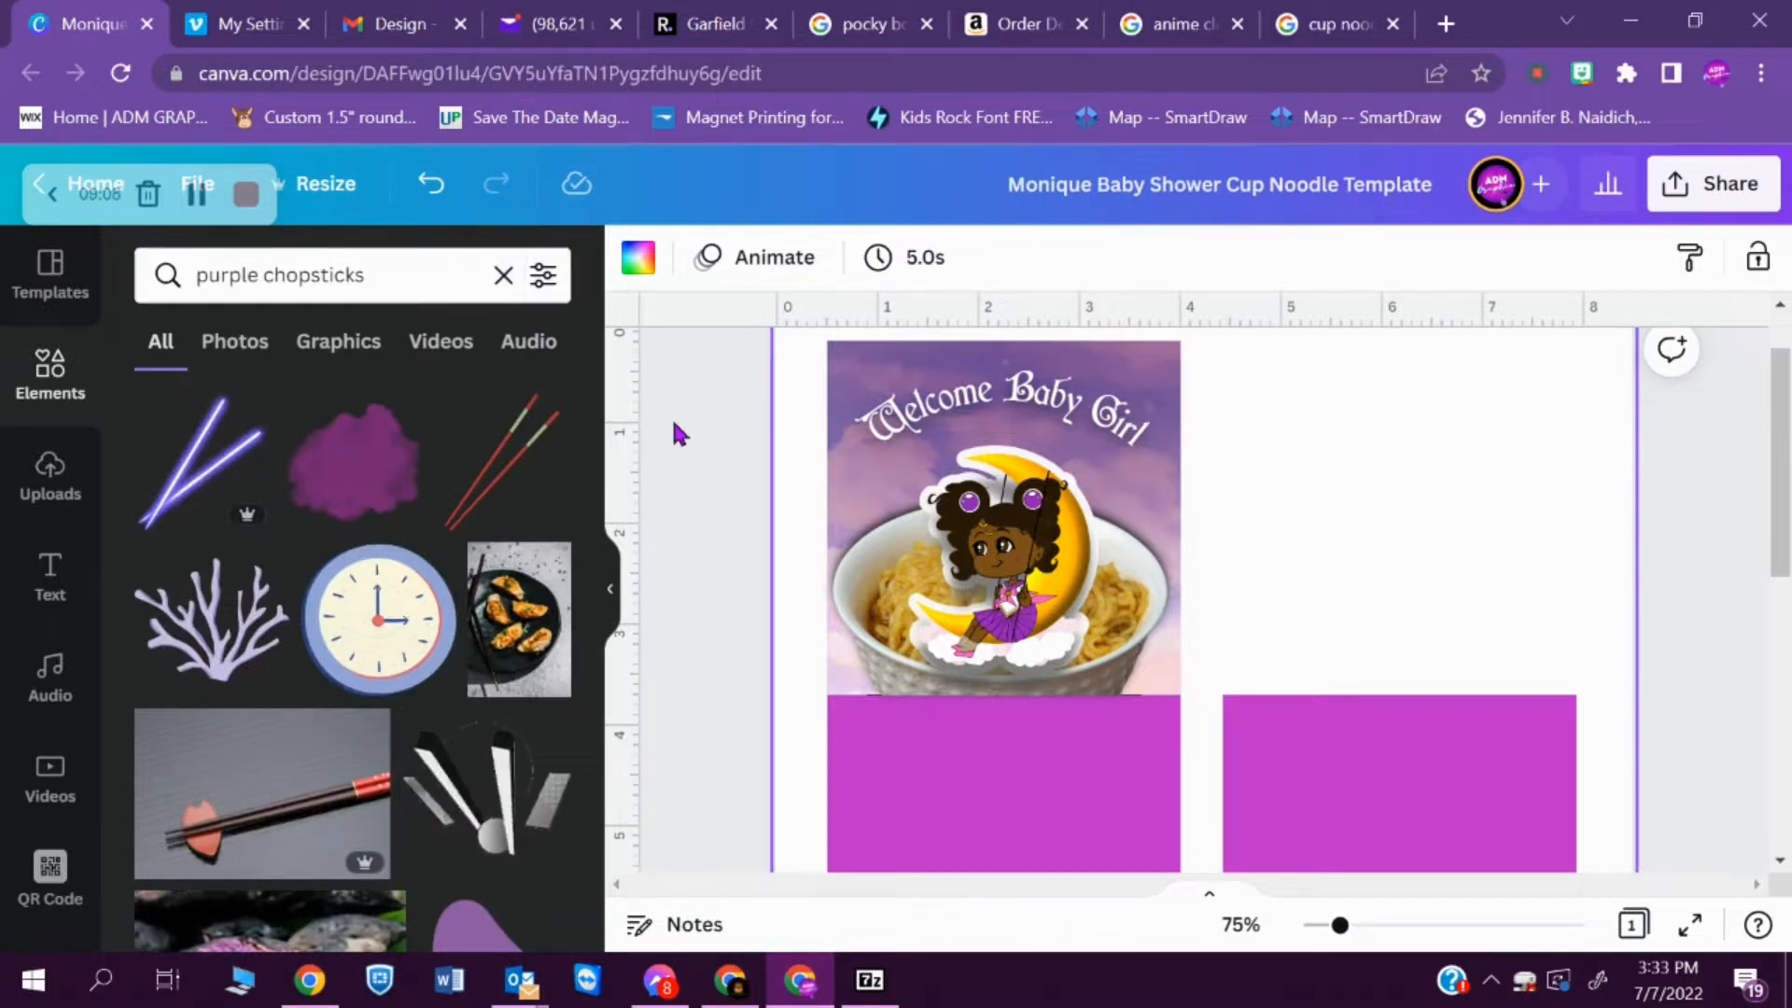
pyautogui.click(260, 276)
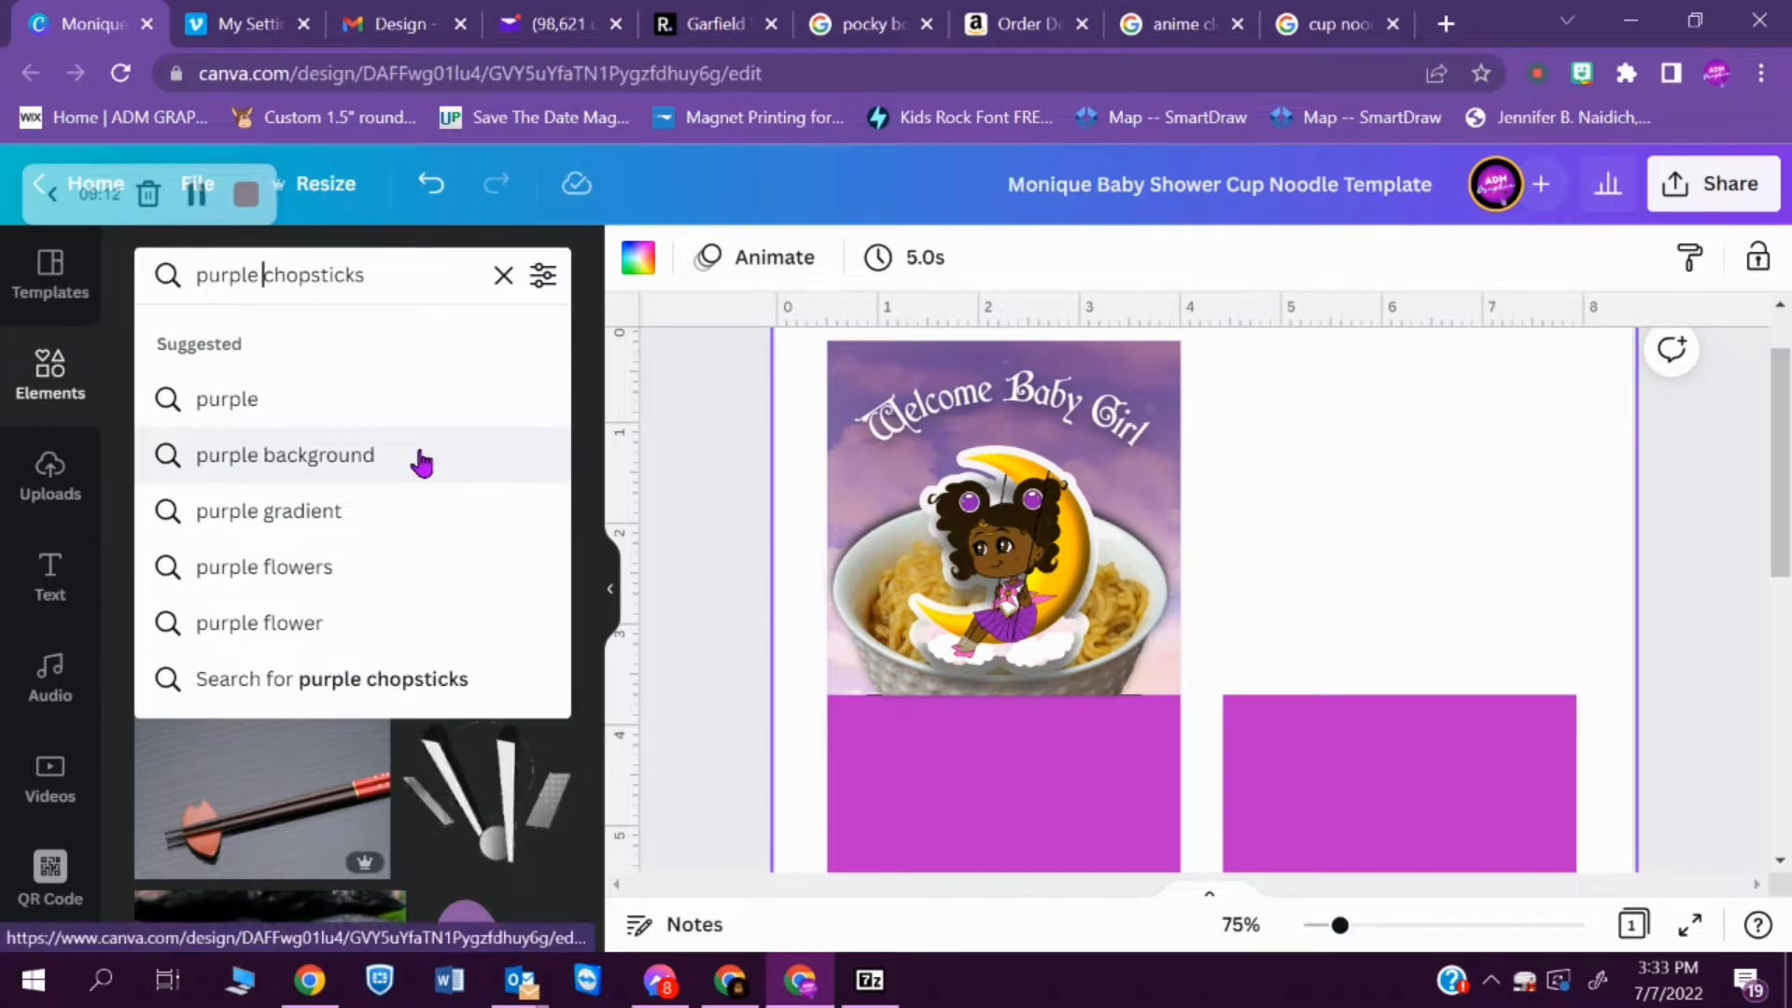
pyautogui.press('BackSpace')
pyautogui.press('BackSpace')
pyautogui.press('BackSpace')
pyautogui.press('BackSpace')
pyautogui.press('BackSpace')
pyautogui.press('BackSpace')
pyautogui.press('BackSpace')
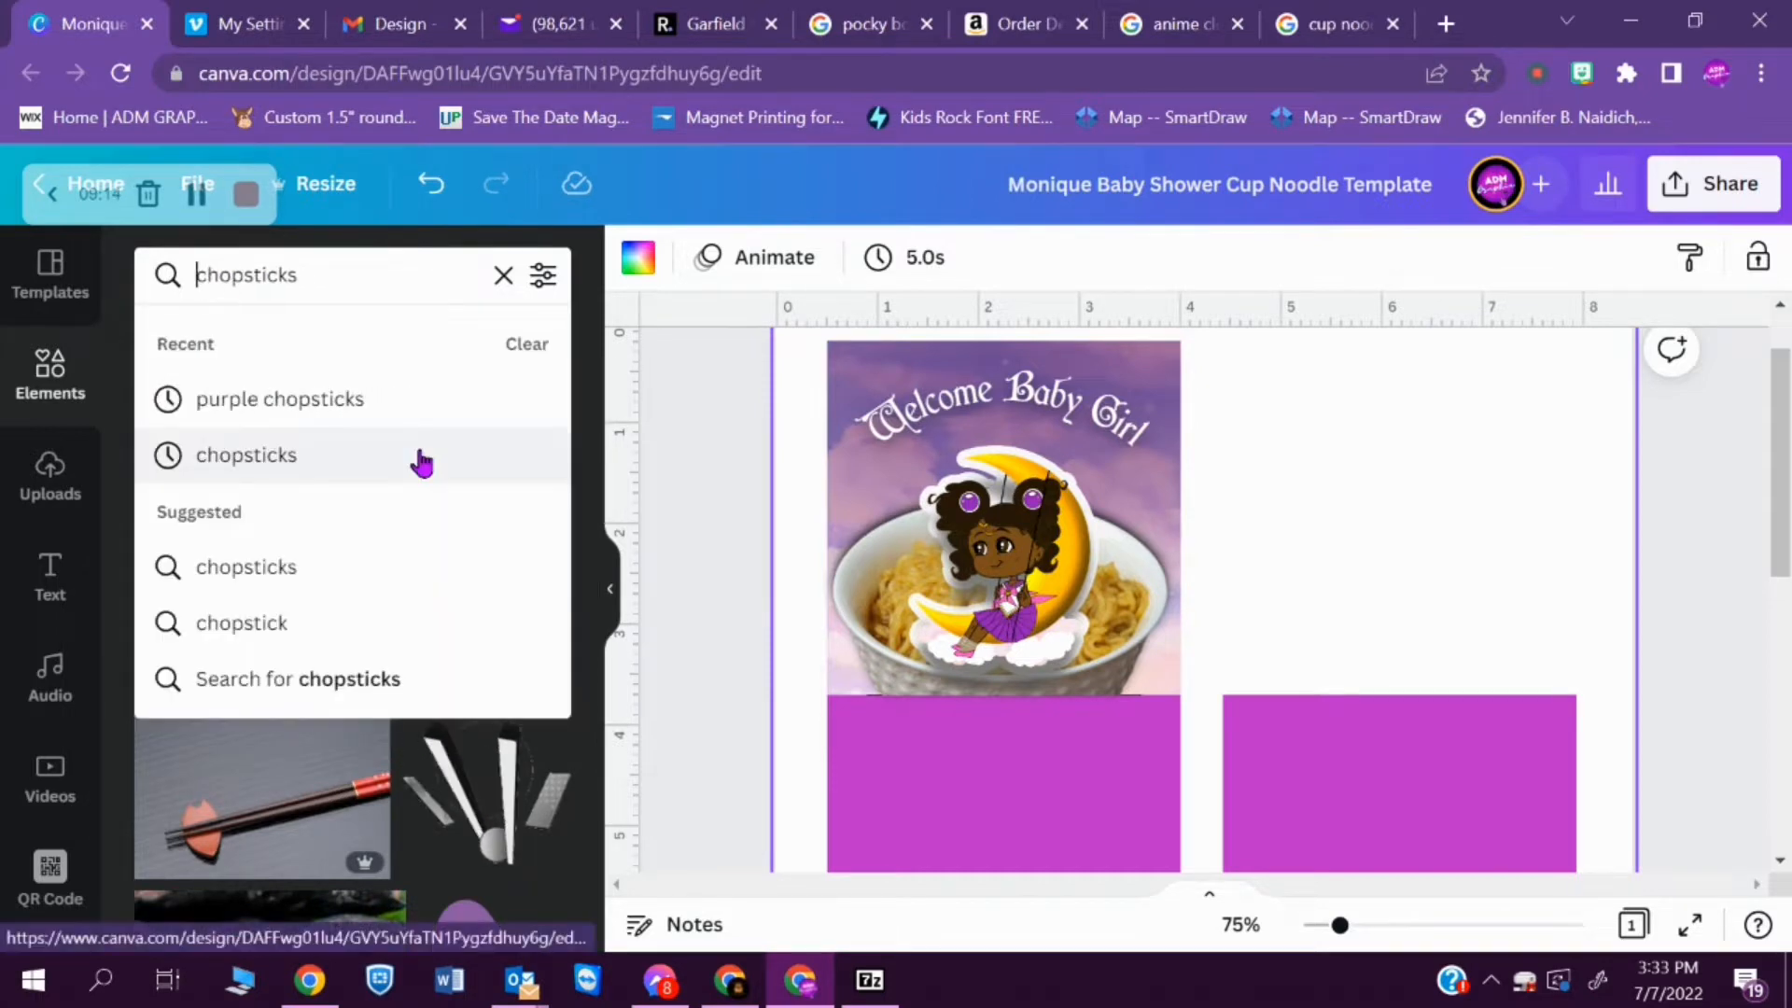
pyautogui.click(421, 457)
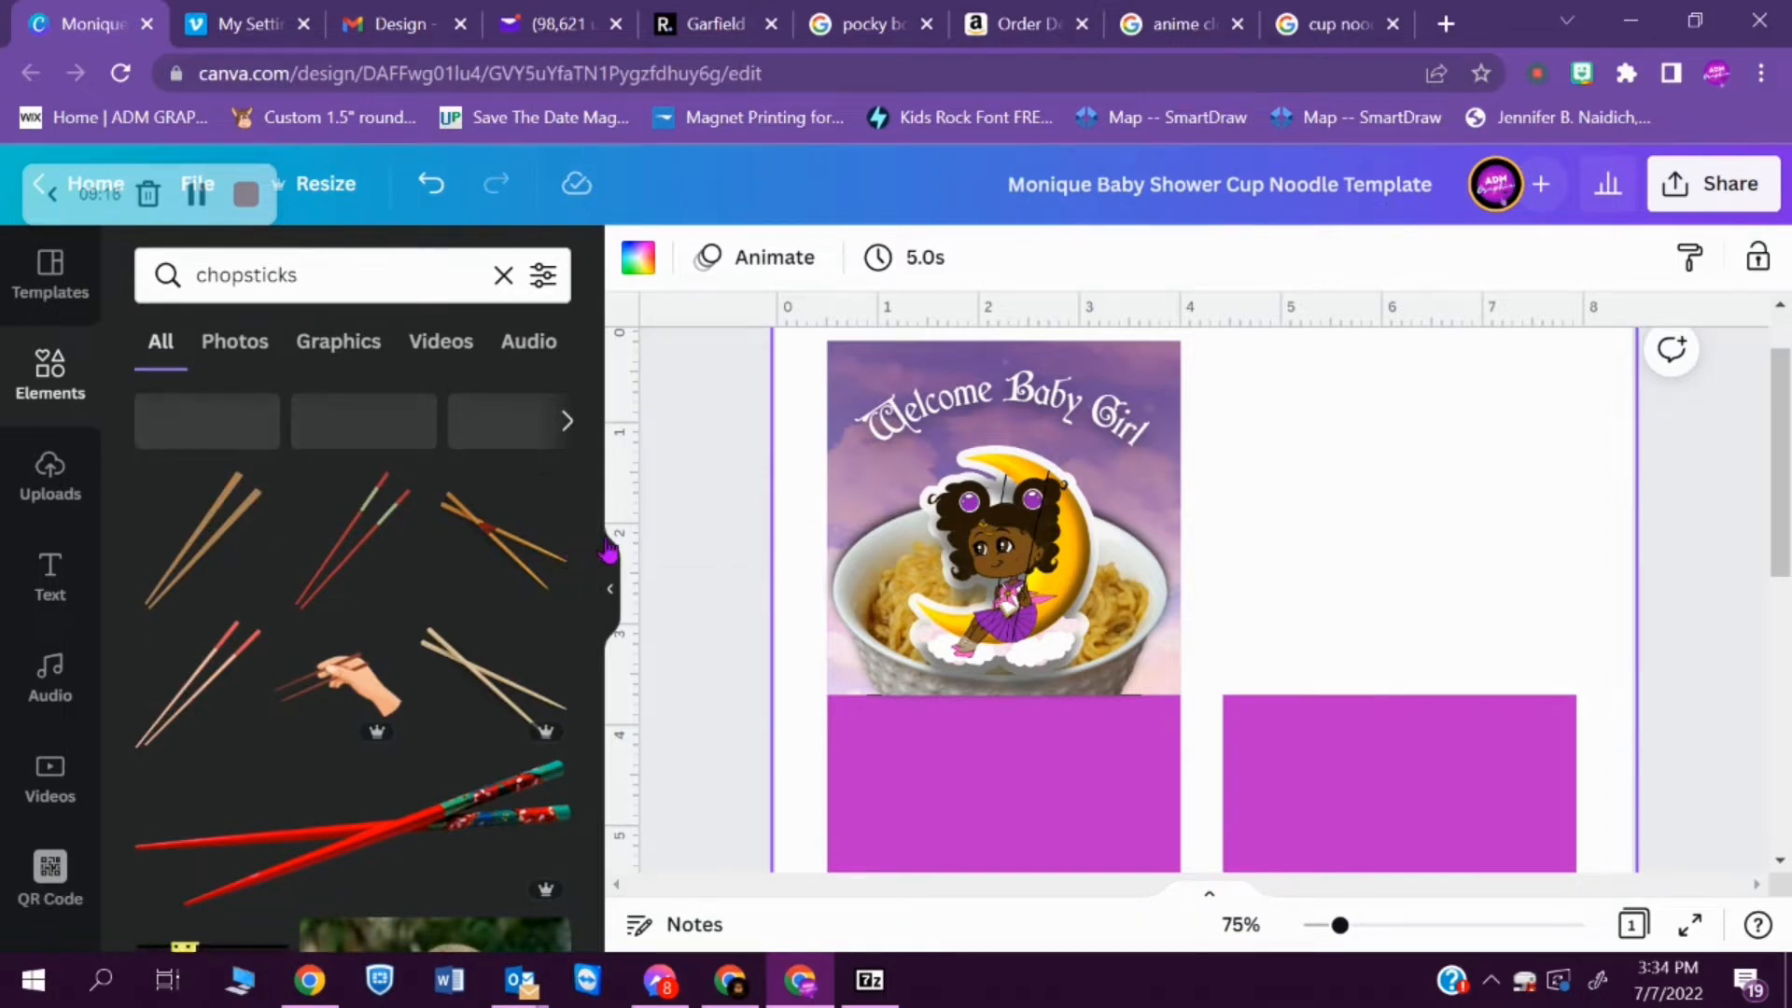
# - Add the plain brown chopsticks at about 2.2 wide, placed diagonally in the noodle bowl and layered behind the moon girl
pyautogui.click(191, 538)
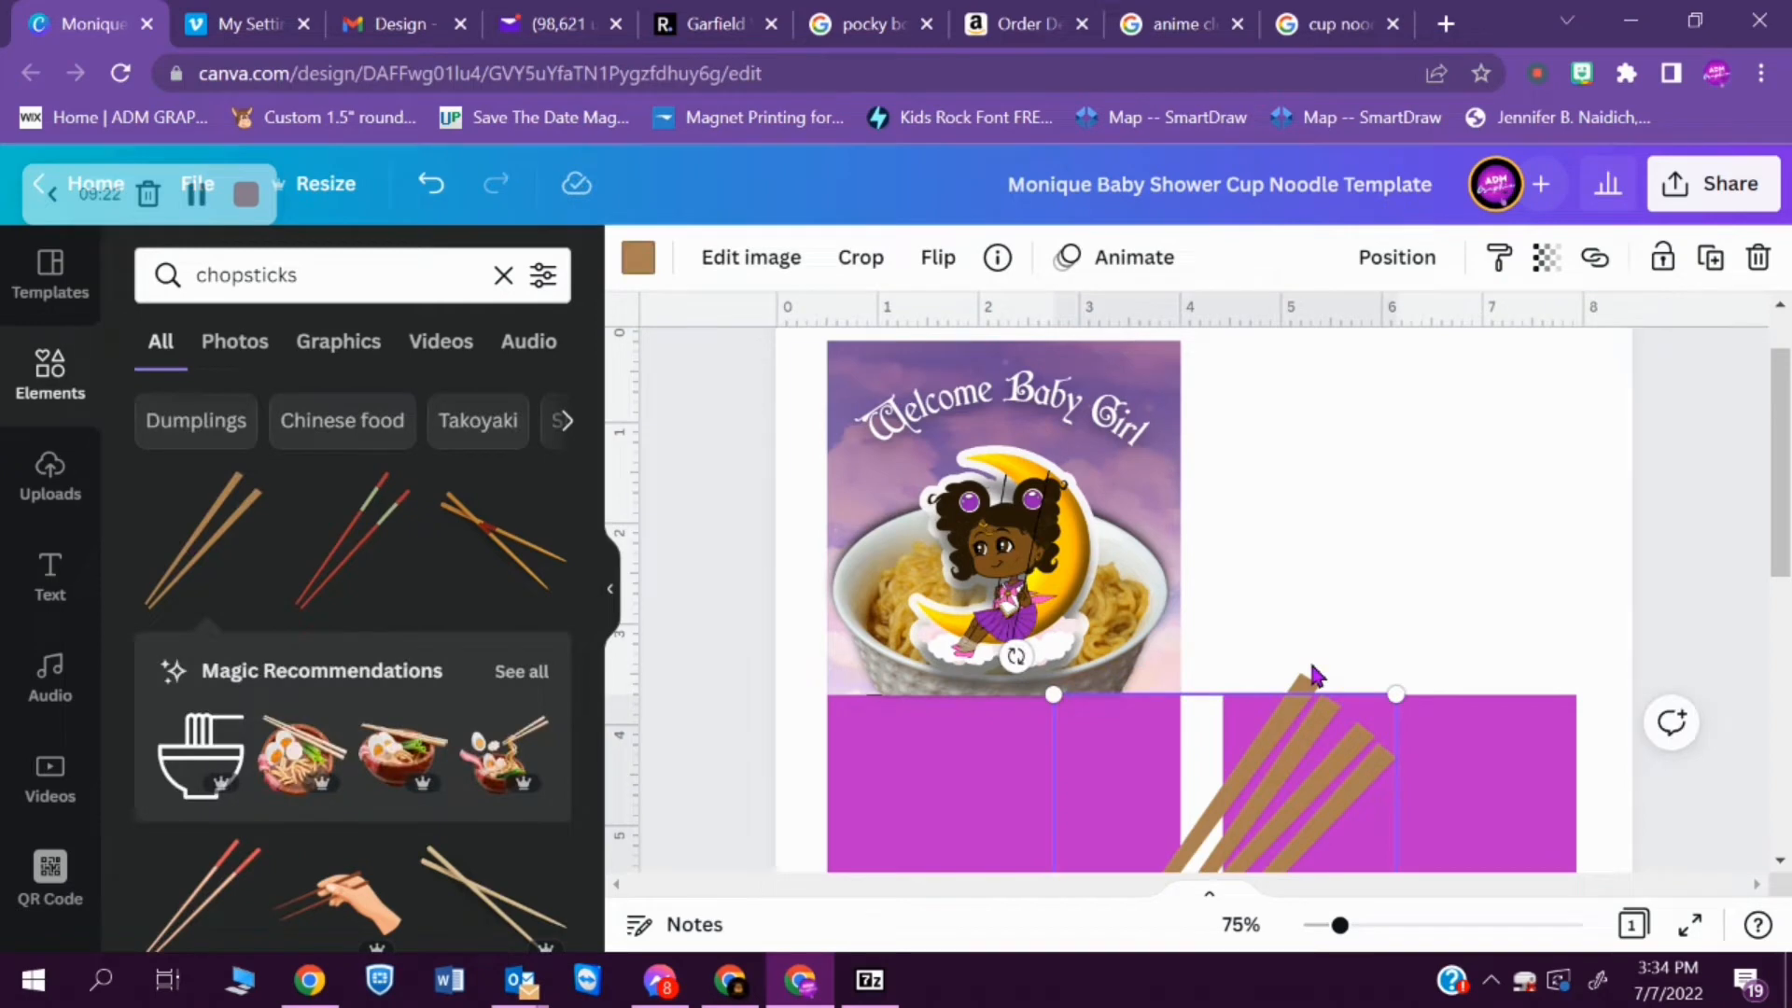
pyautogui.press('Delete')
pyautogui.click(1339, 755)
pyautogui.moveTo(1340, 760); pyautogui.dragTo(1280, 506)
pyautogui.moveTo(1311, 419); pyautogui.dragTo(1250, 435)
pyautogui.moveTo(1134, 341); pyautogui.dragTo(1109, 380)
pyautogui.moveTo(1010, 493); pyautogui.dragTo(1024, 490)
pyautogui.hotkey('ctrl', '[')
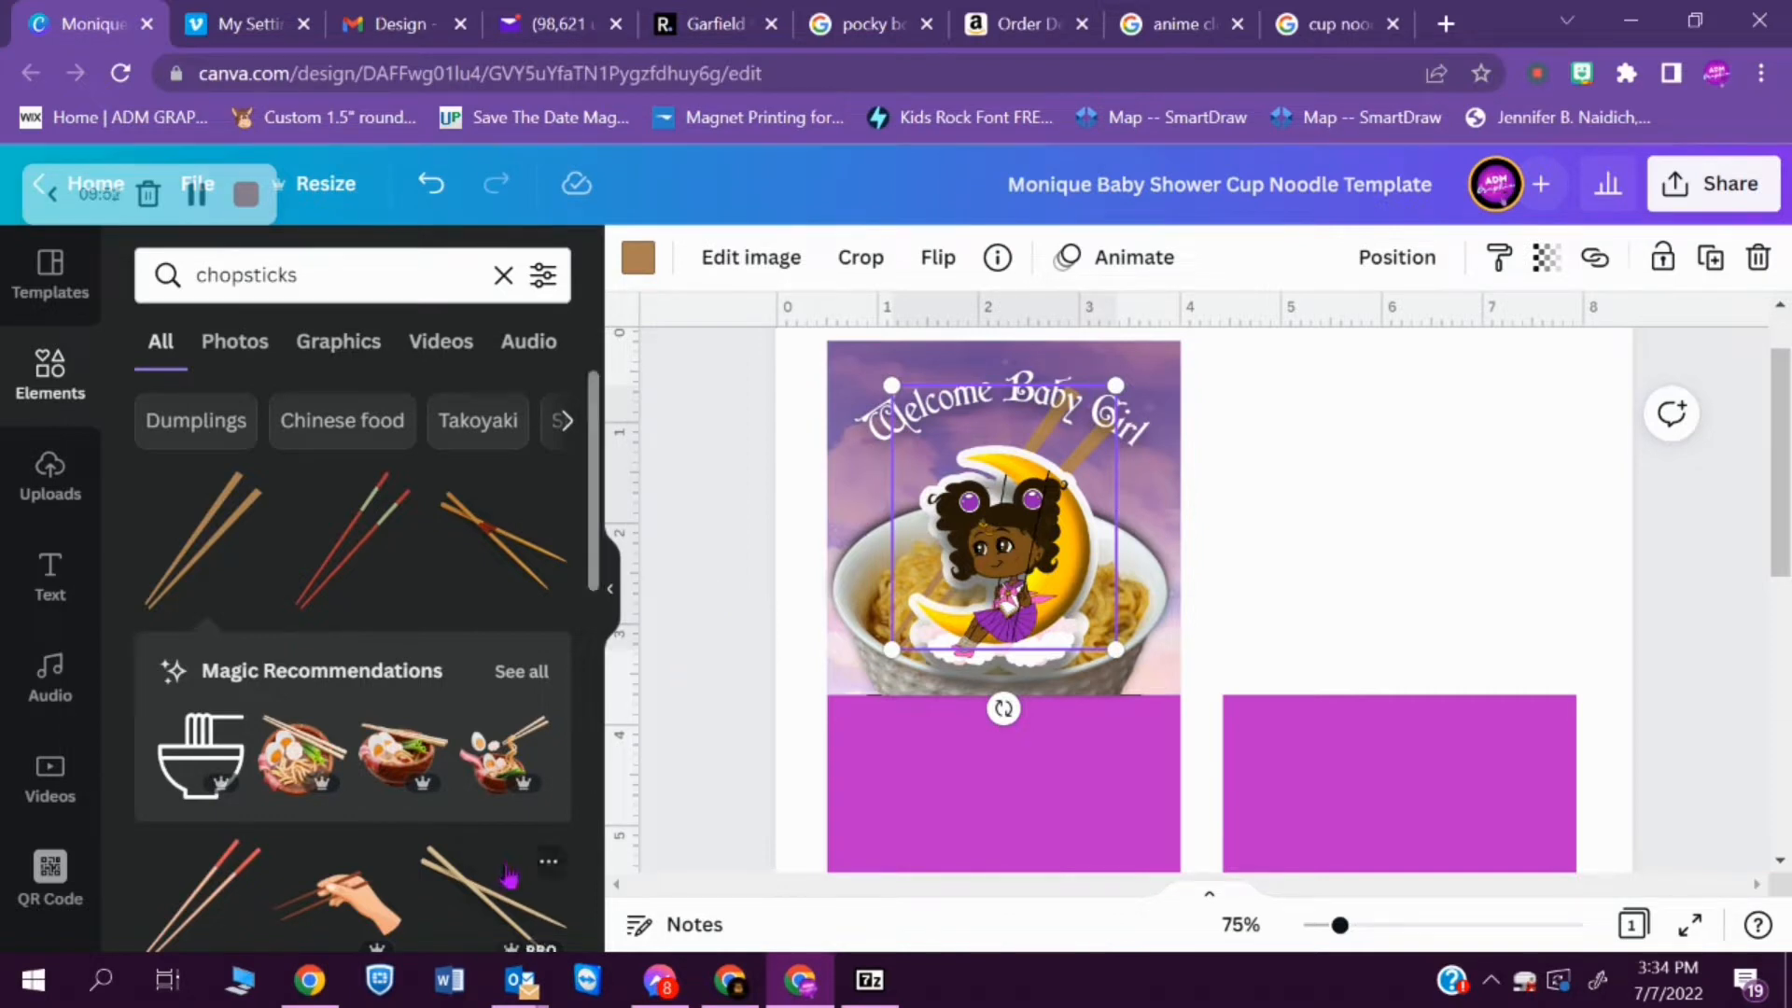
pyautogui.scroll(-10, 591, 568)
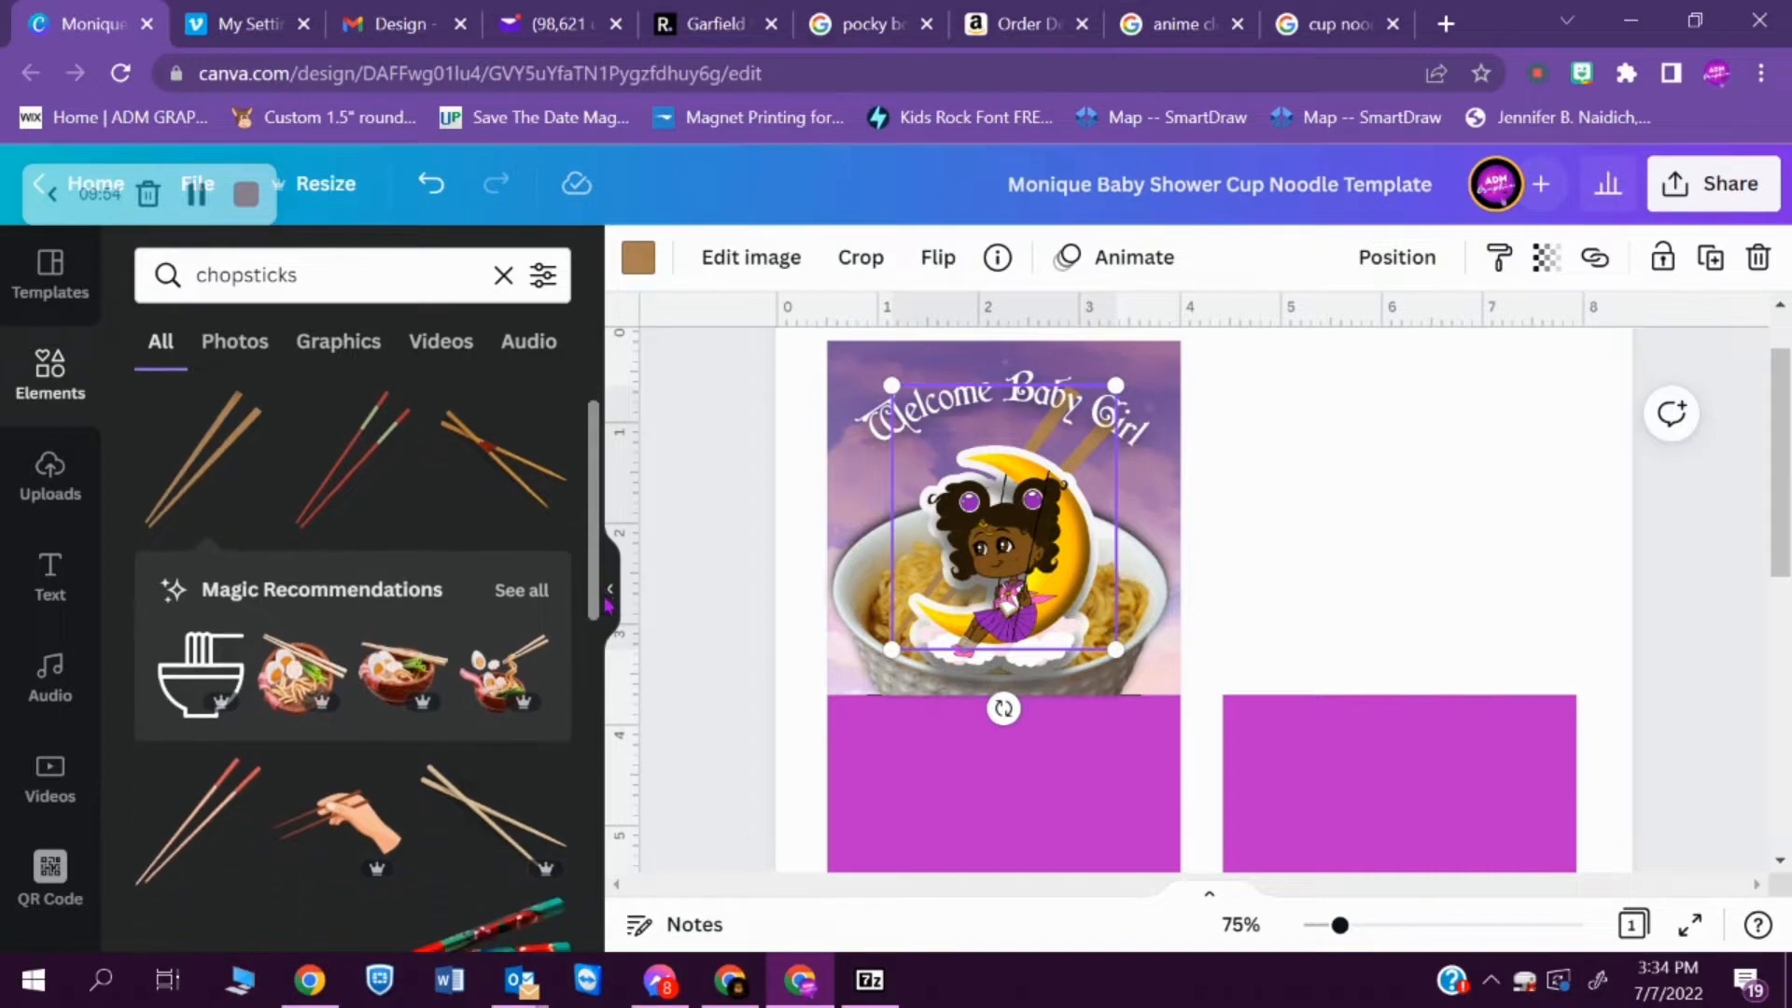
pyautogui.scroll(-2, 565, 841)
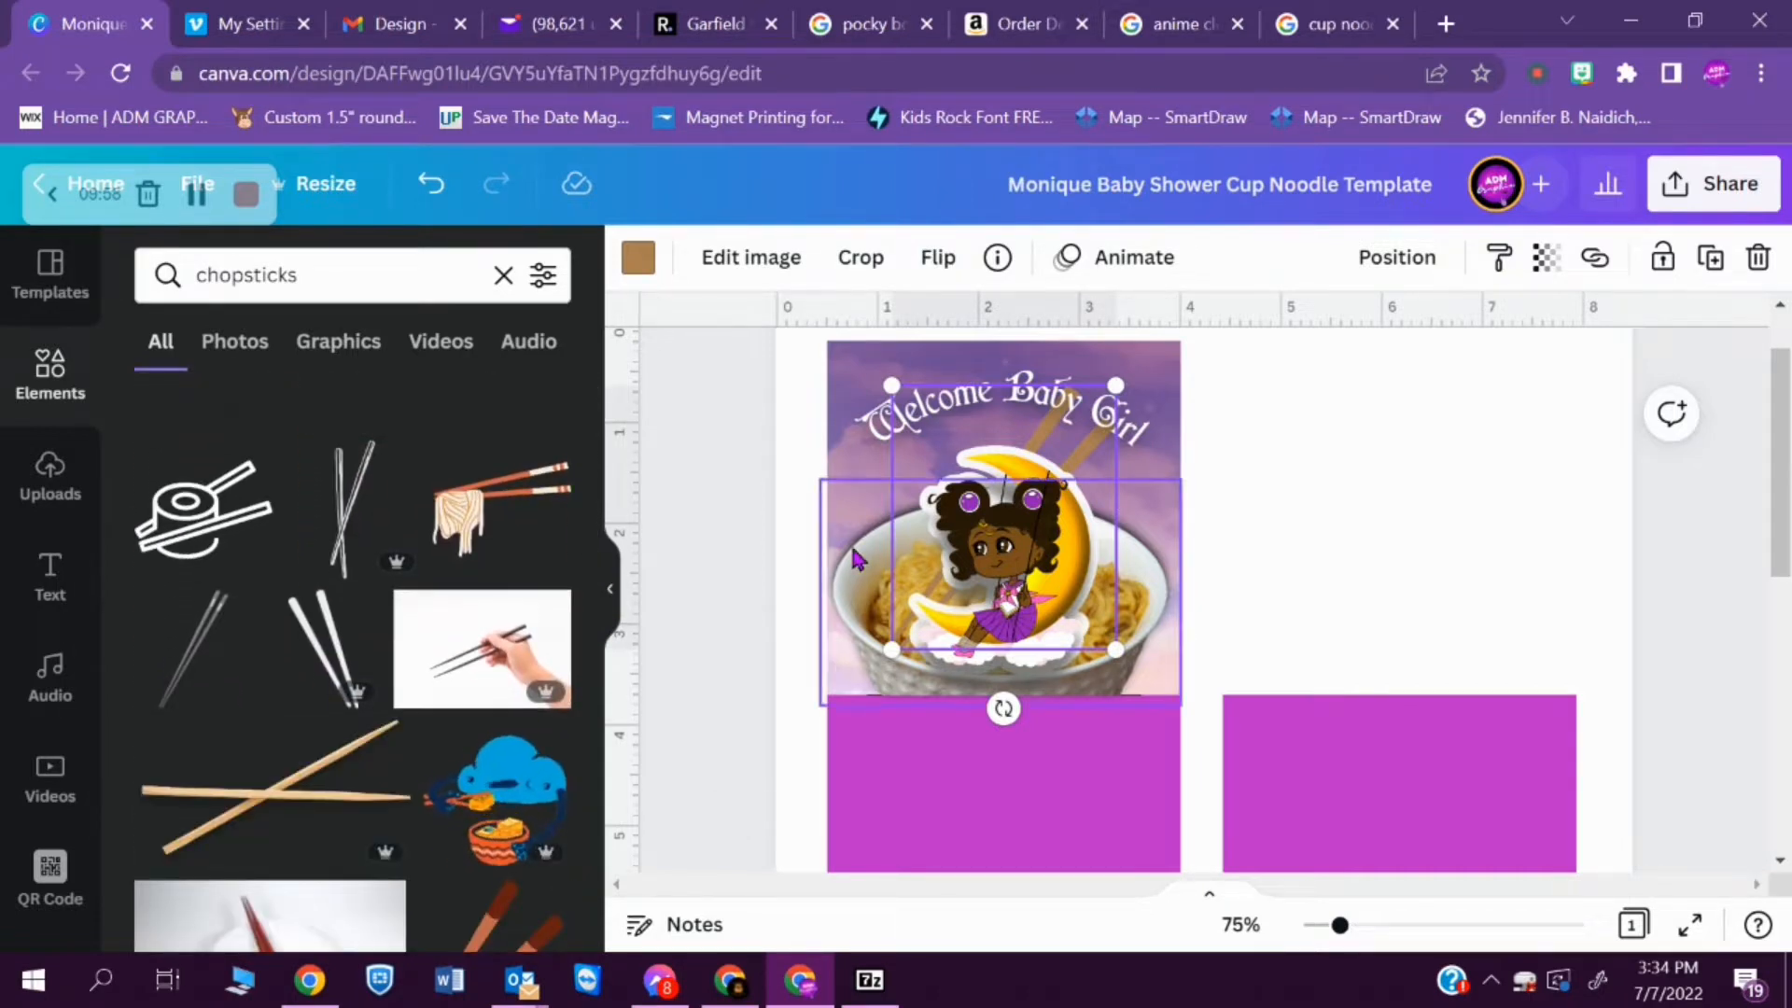
pyautogui.click(747, 258)
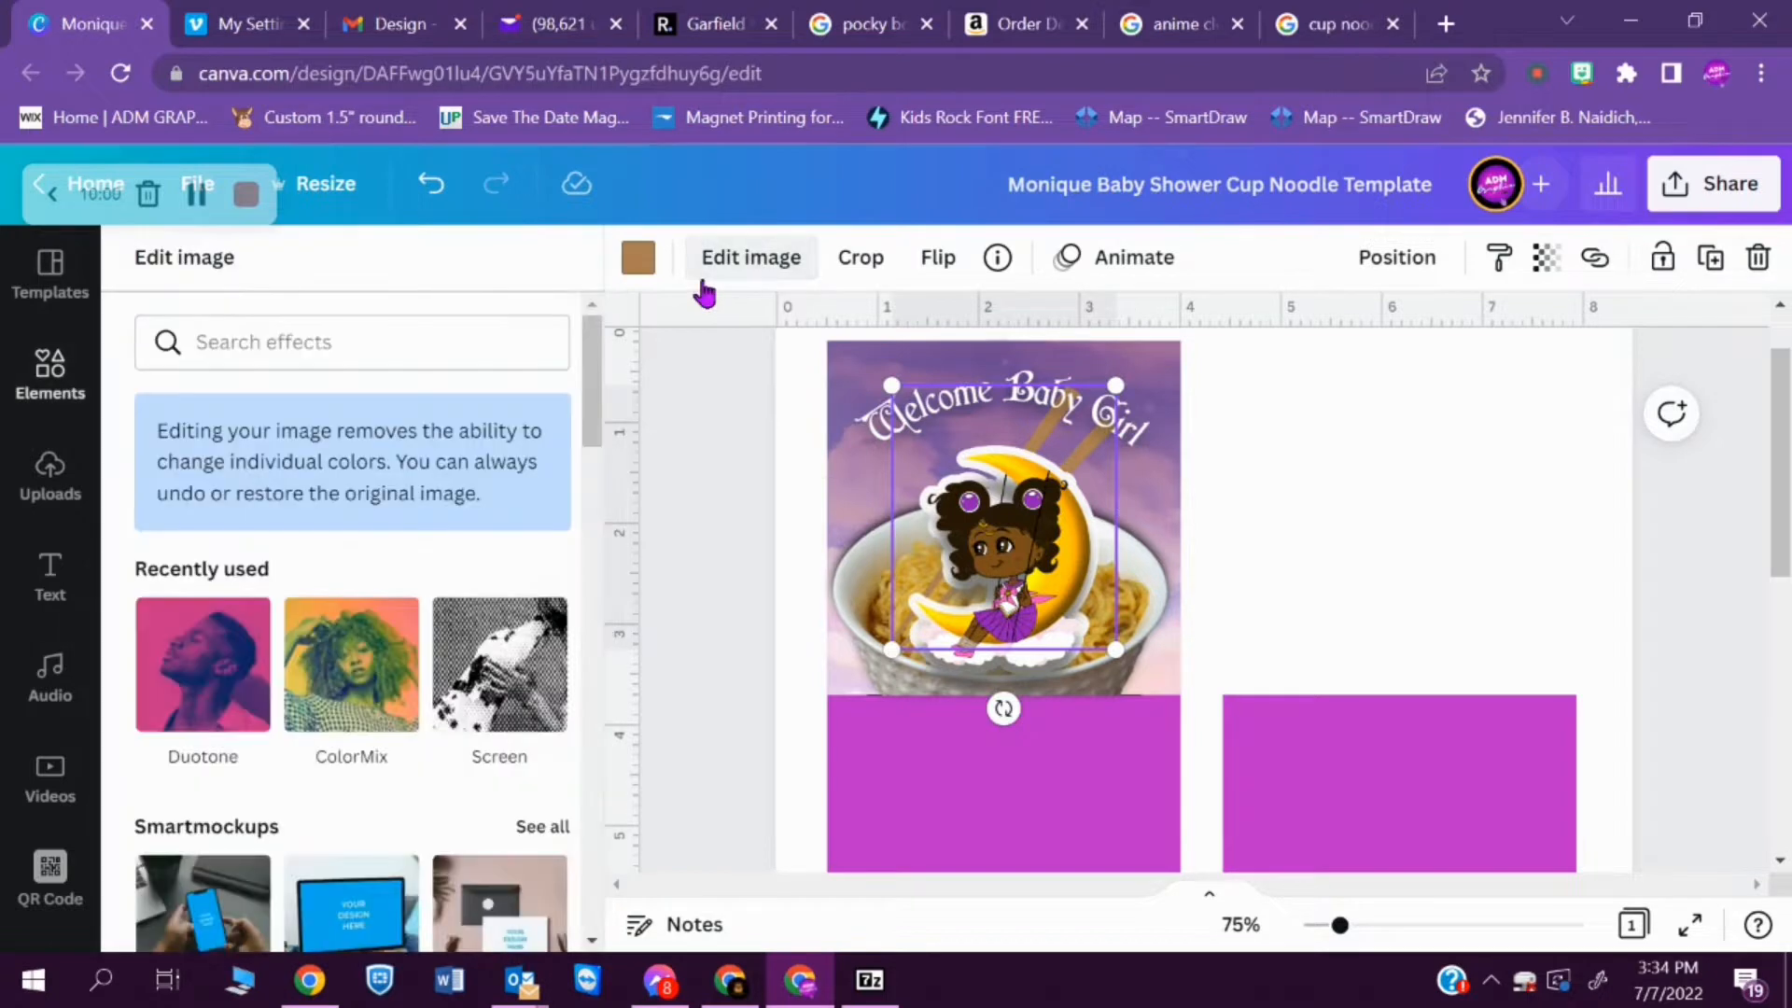
pyautogui.click(739, 523)
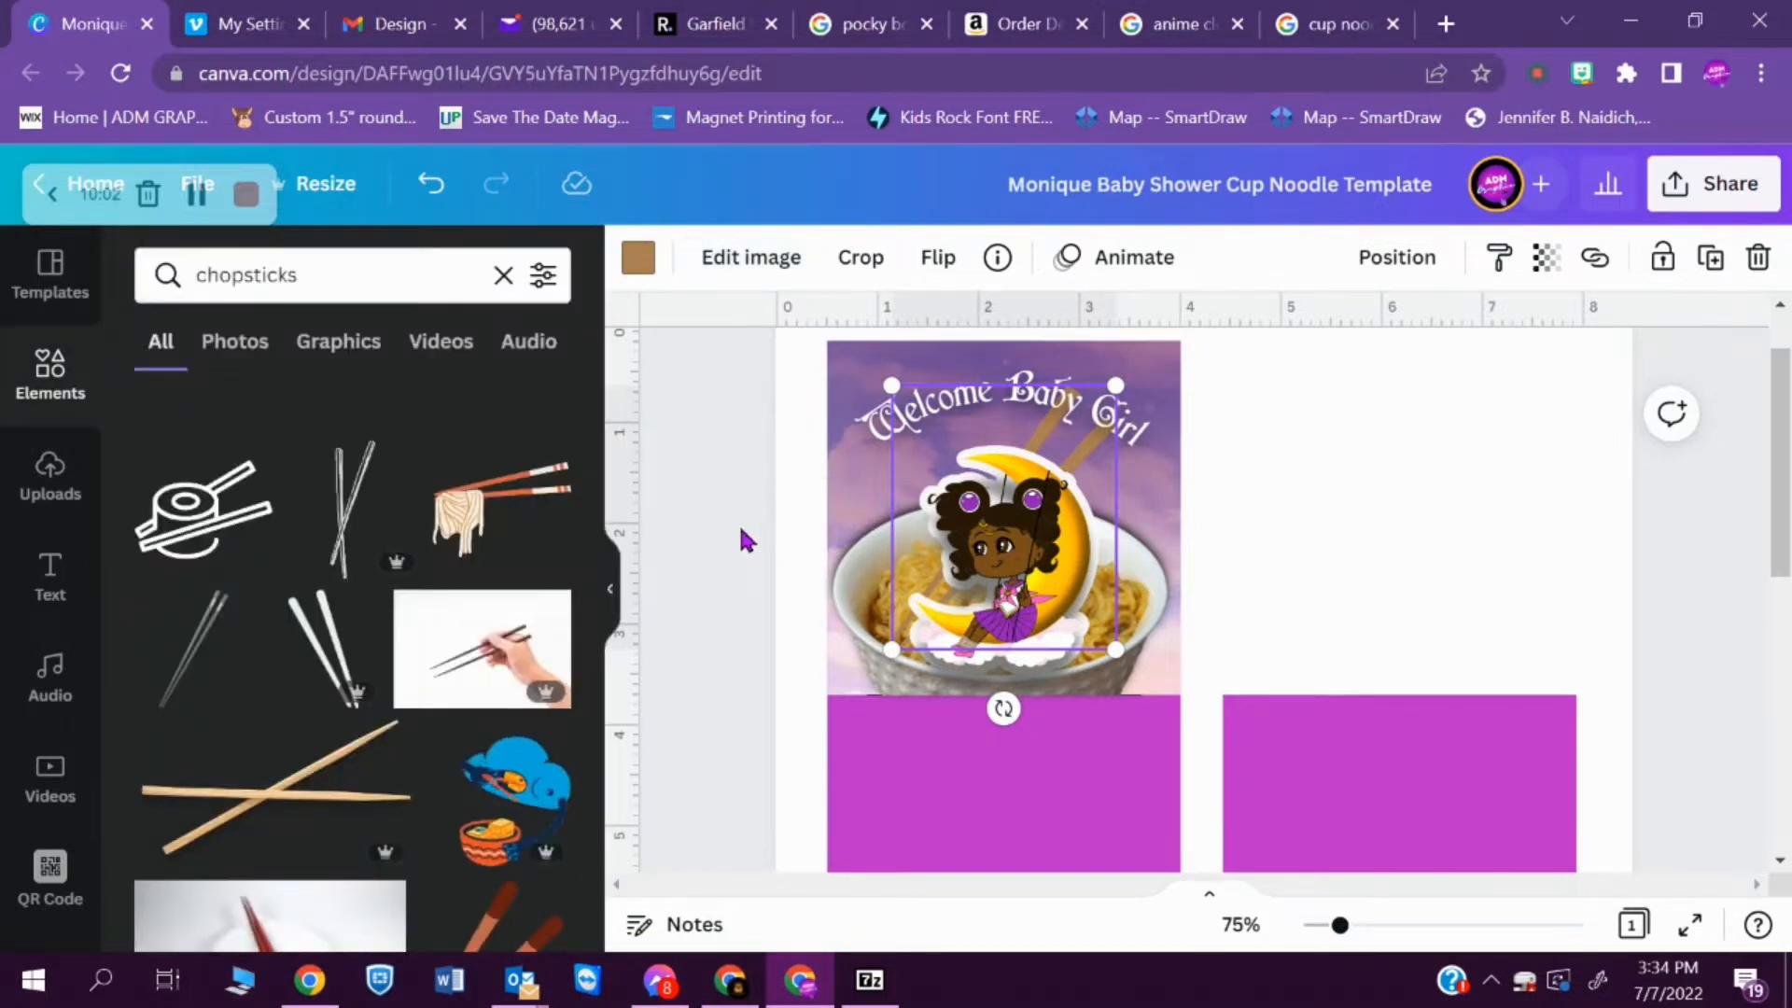
# - Recolour the chopsticks with the purple from the ADM Palette
pyautogui.click(638, 257)
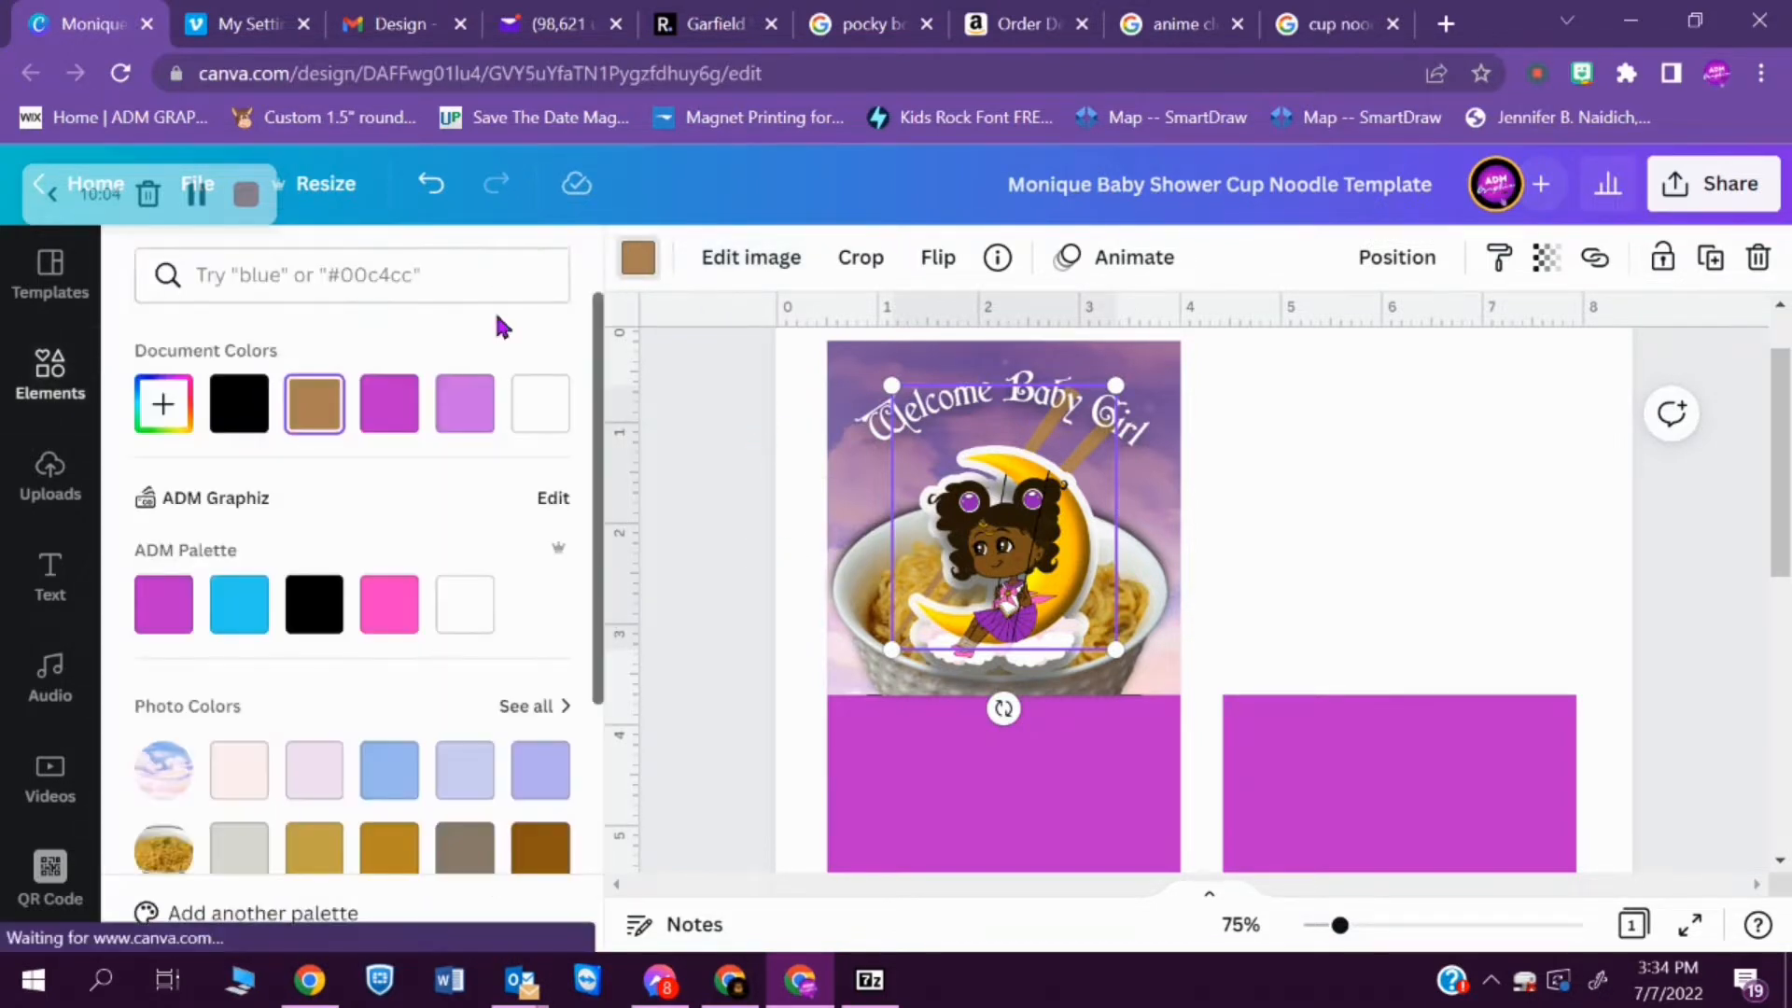
pyautogui.click(401, 410)
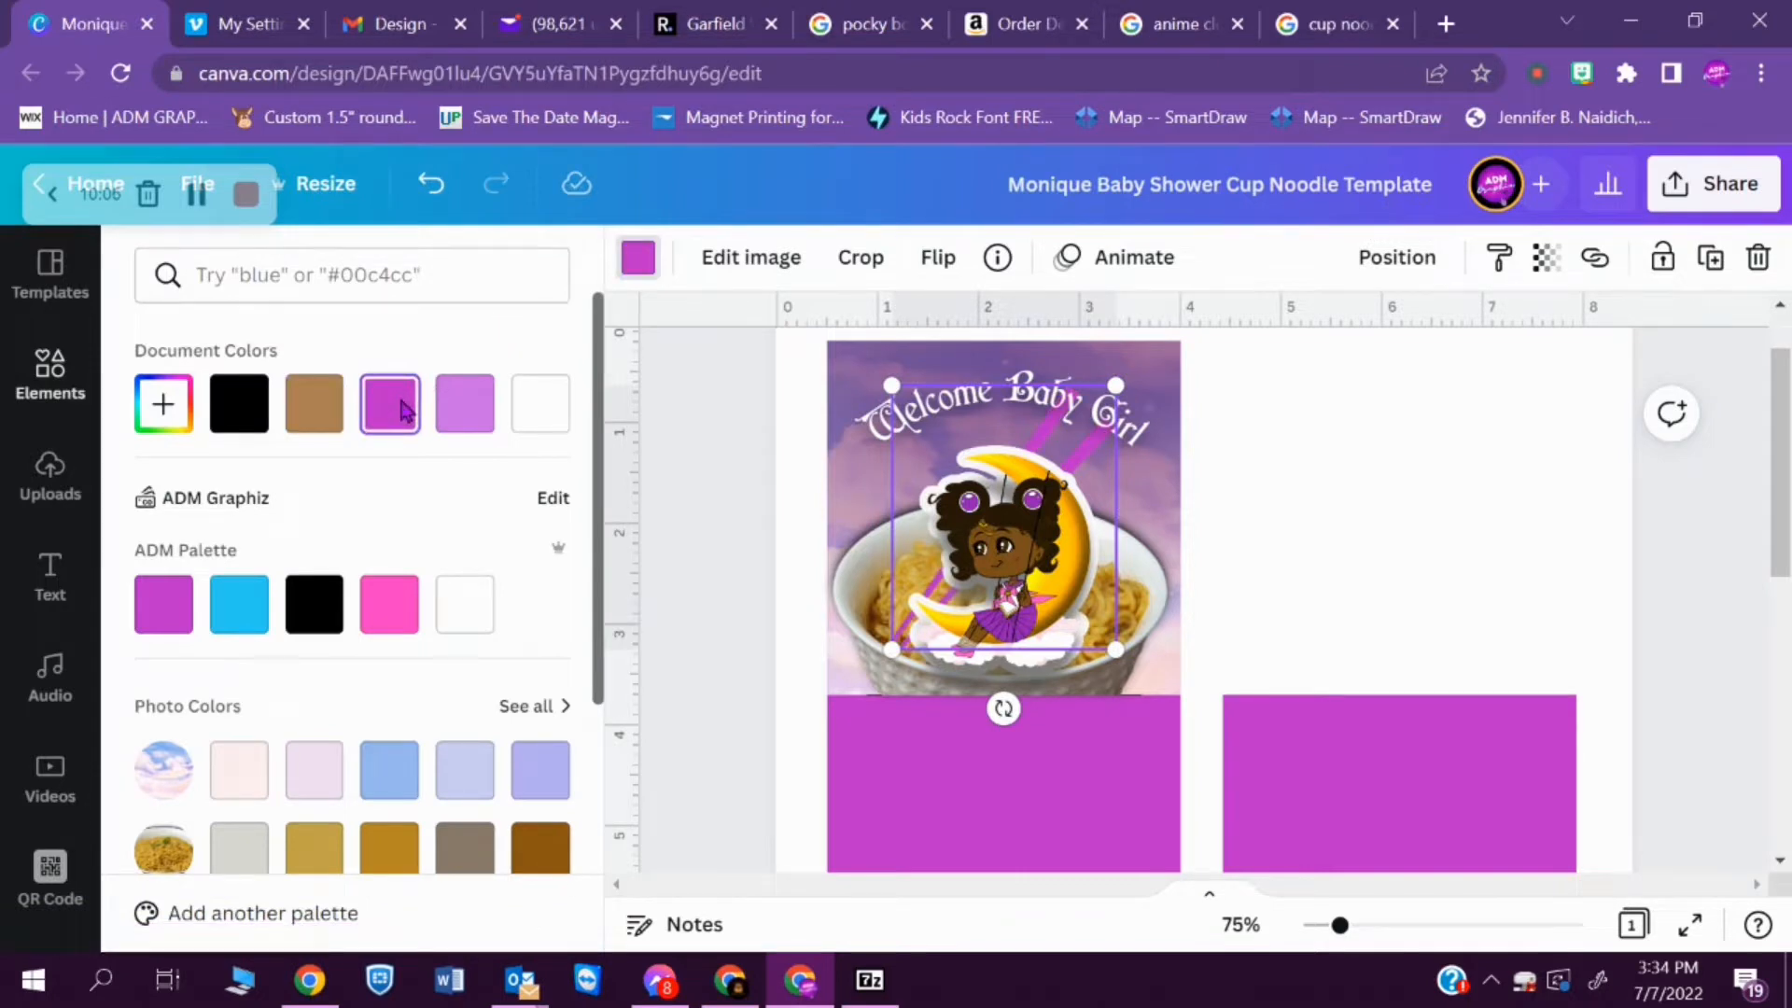
pyautogui.click(241, 606)
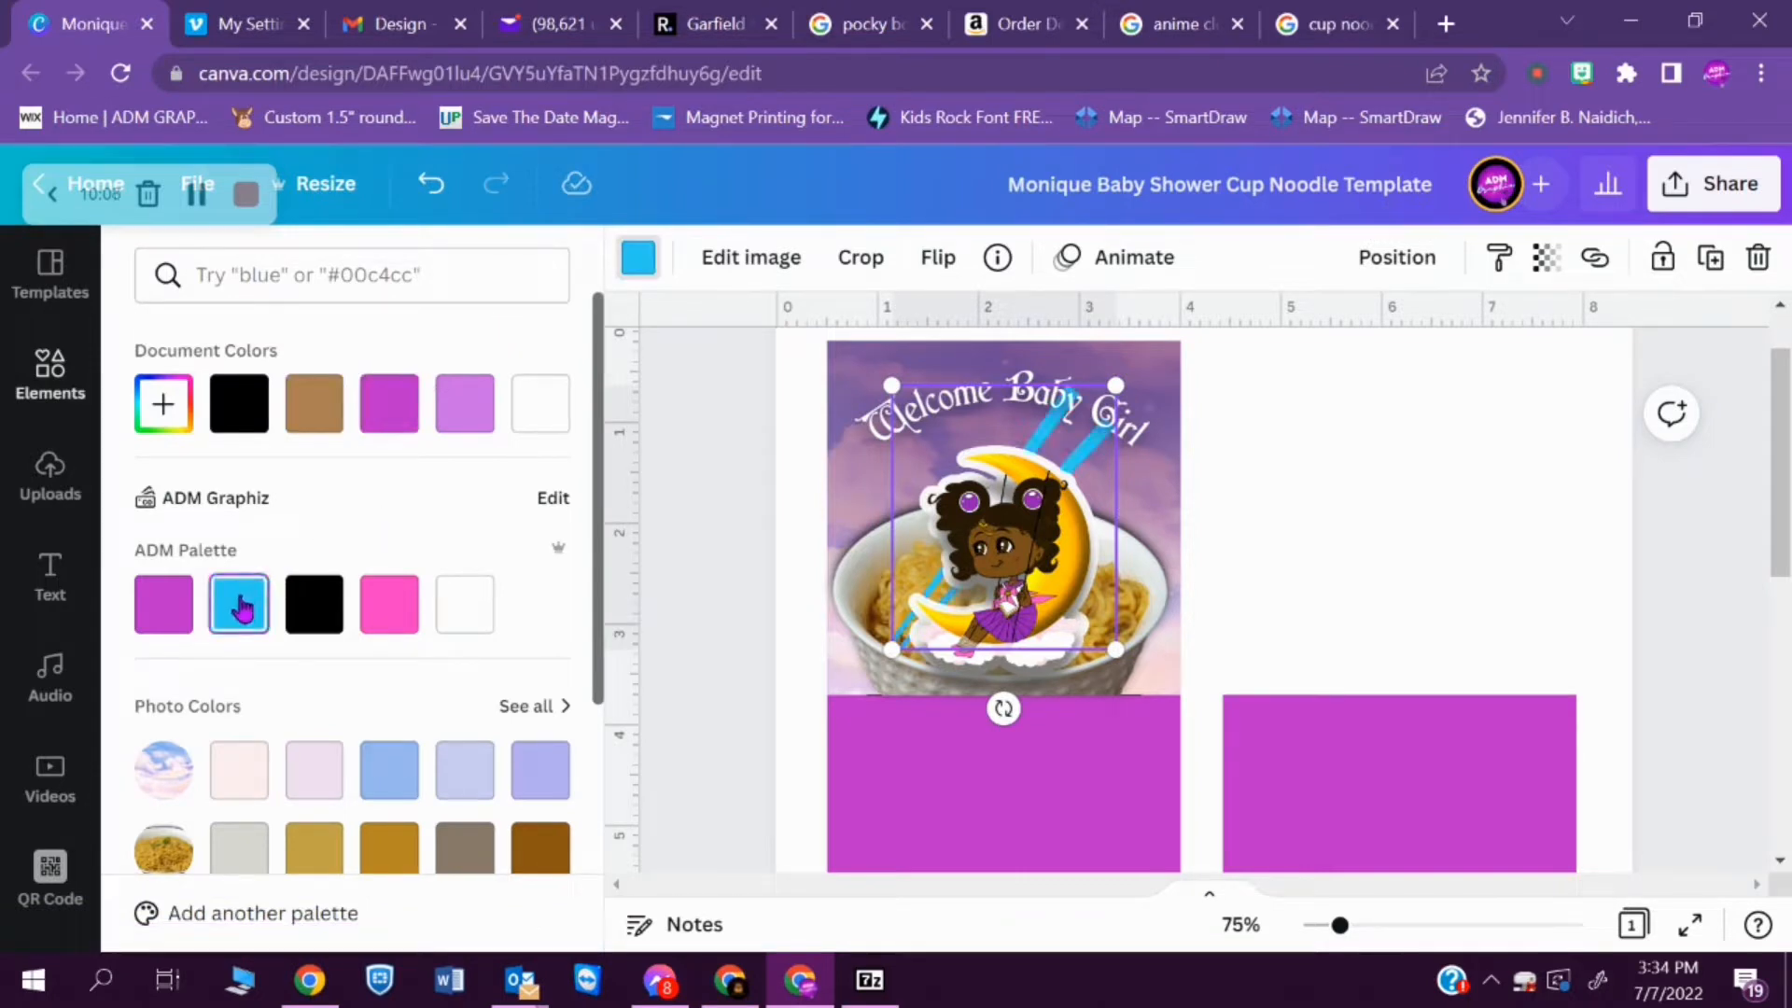
pyautogui.click(159, 612)
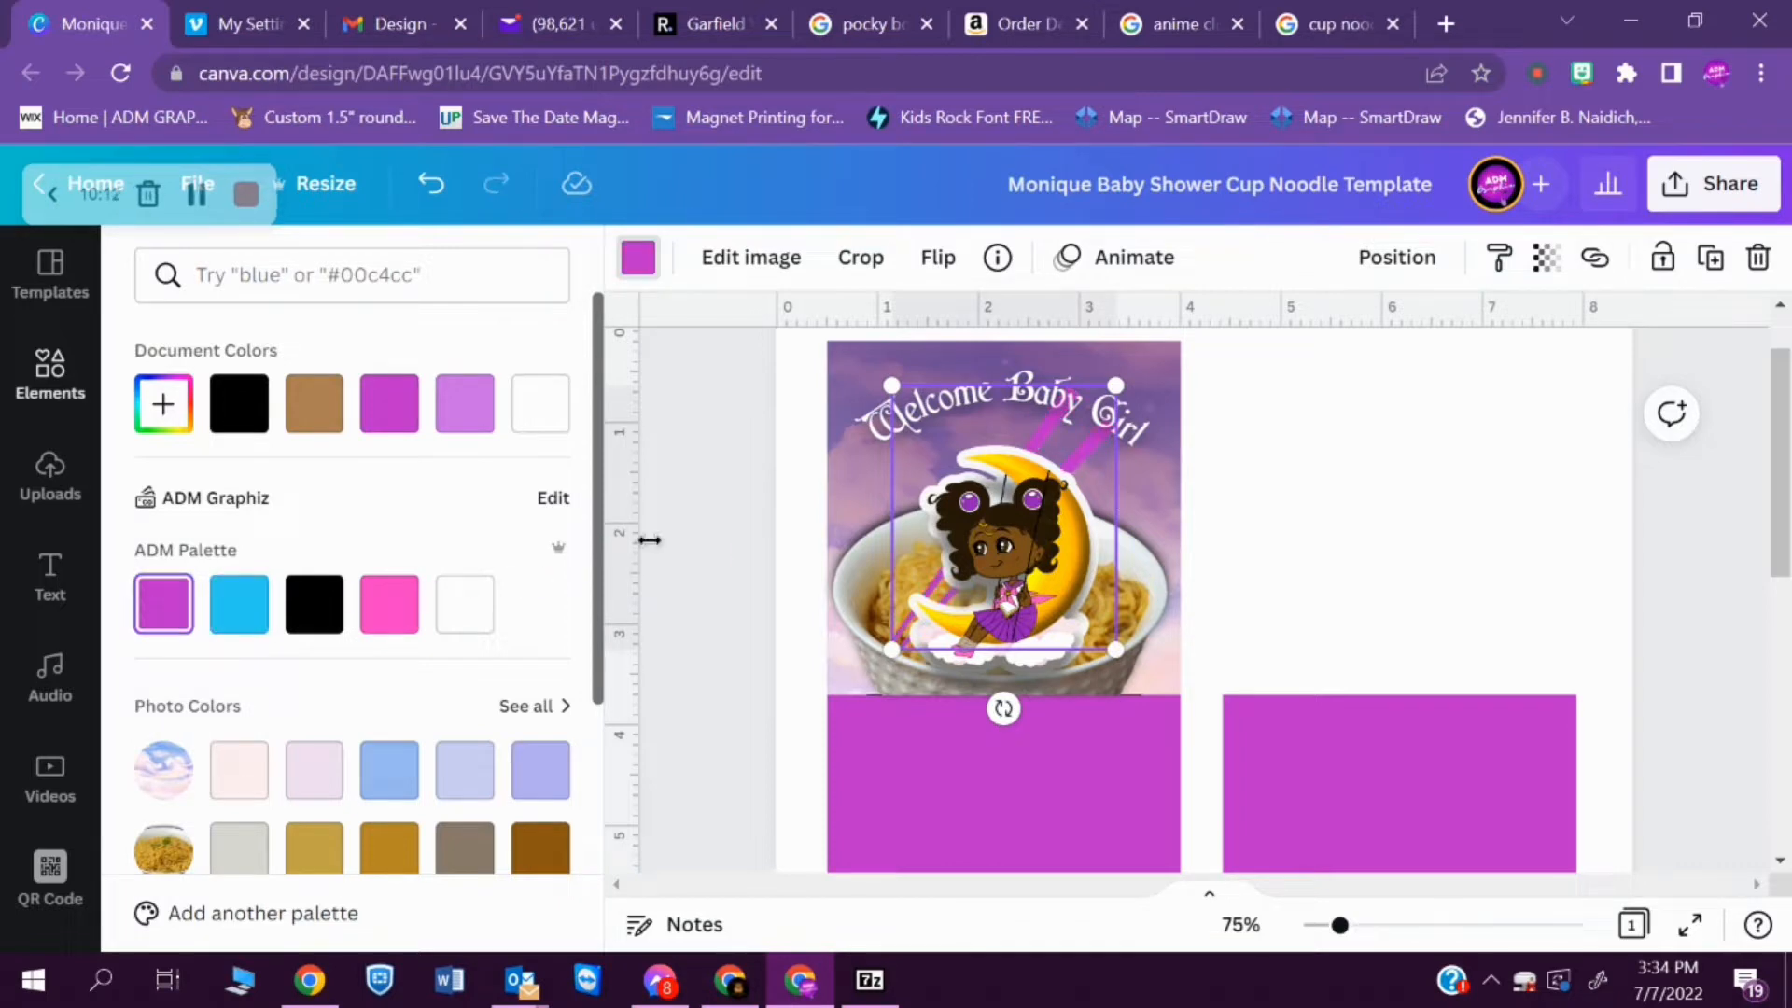
pyautogui.click(731, 561)
pyautogui.click(731, 561)
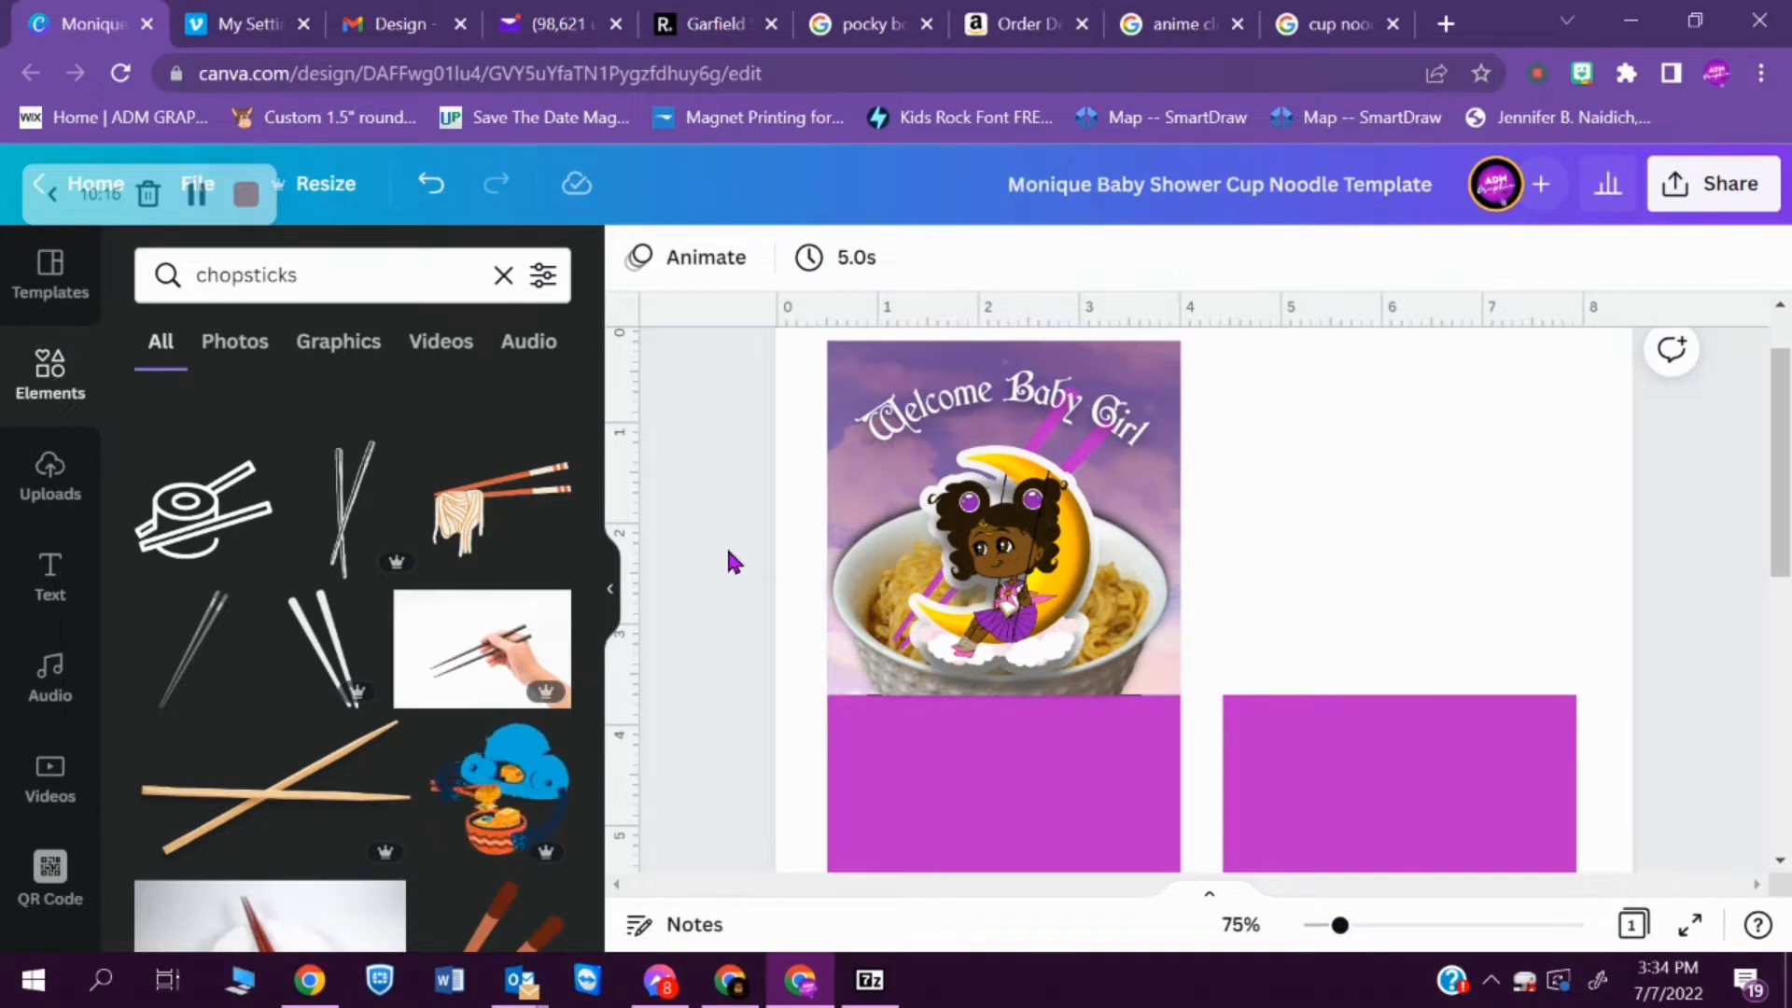
# - Nudge the moon girl slightly up and left, and raise the arched "Welcome Baby Girl" text towards the panel's upper edge
pyautogui.moveTo(1018, 546)
pyautogui.mouseDown()
pyautogui.moveTo(1097, 549)
pyautogui.moveTo(985, 543)
pyautogui.moveTo(1023, 543)
pyautogui.mouseUp()
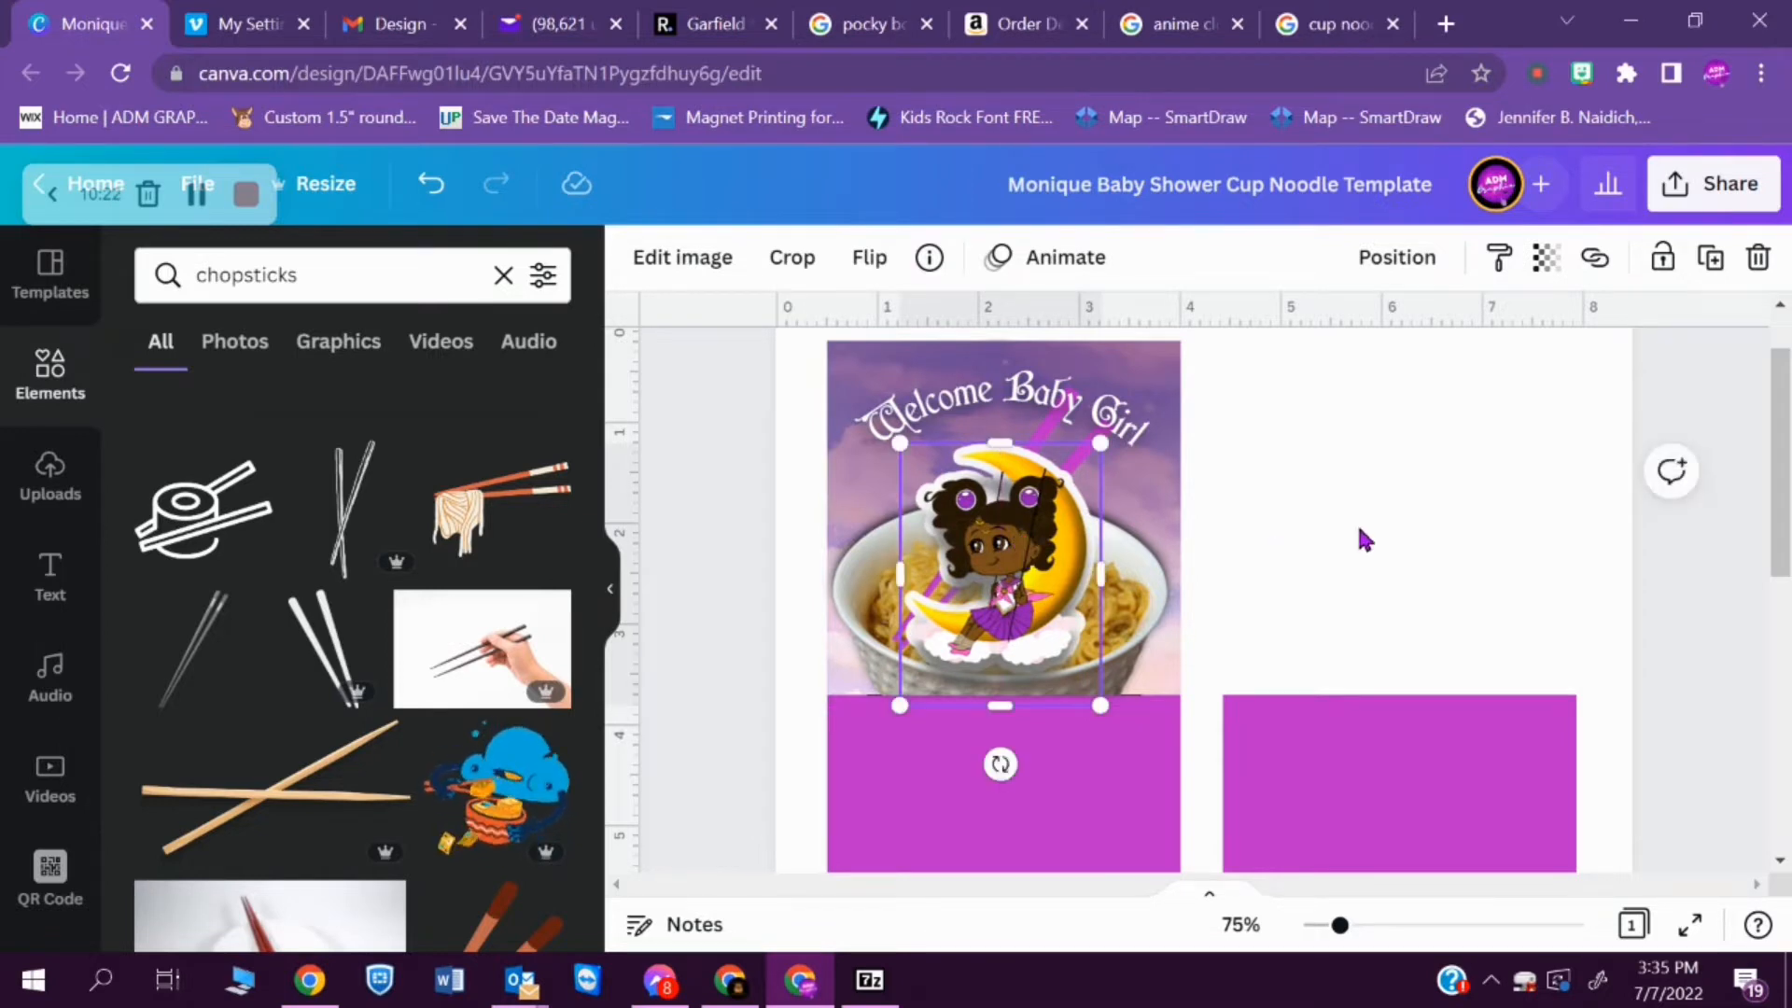
pyautogui.click(1409, 530)
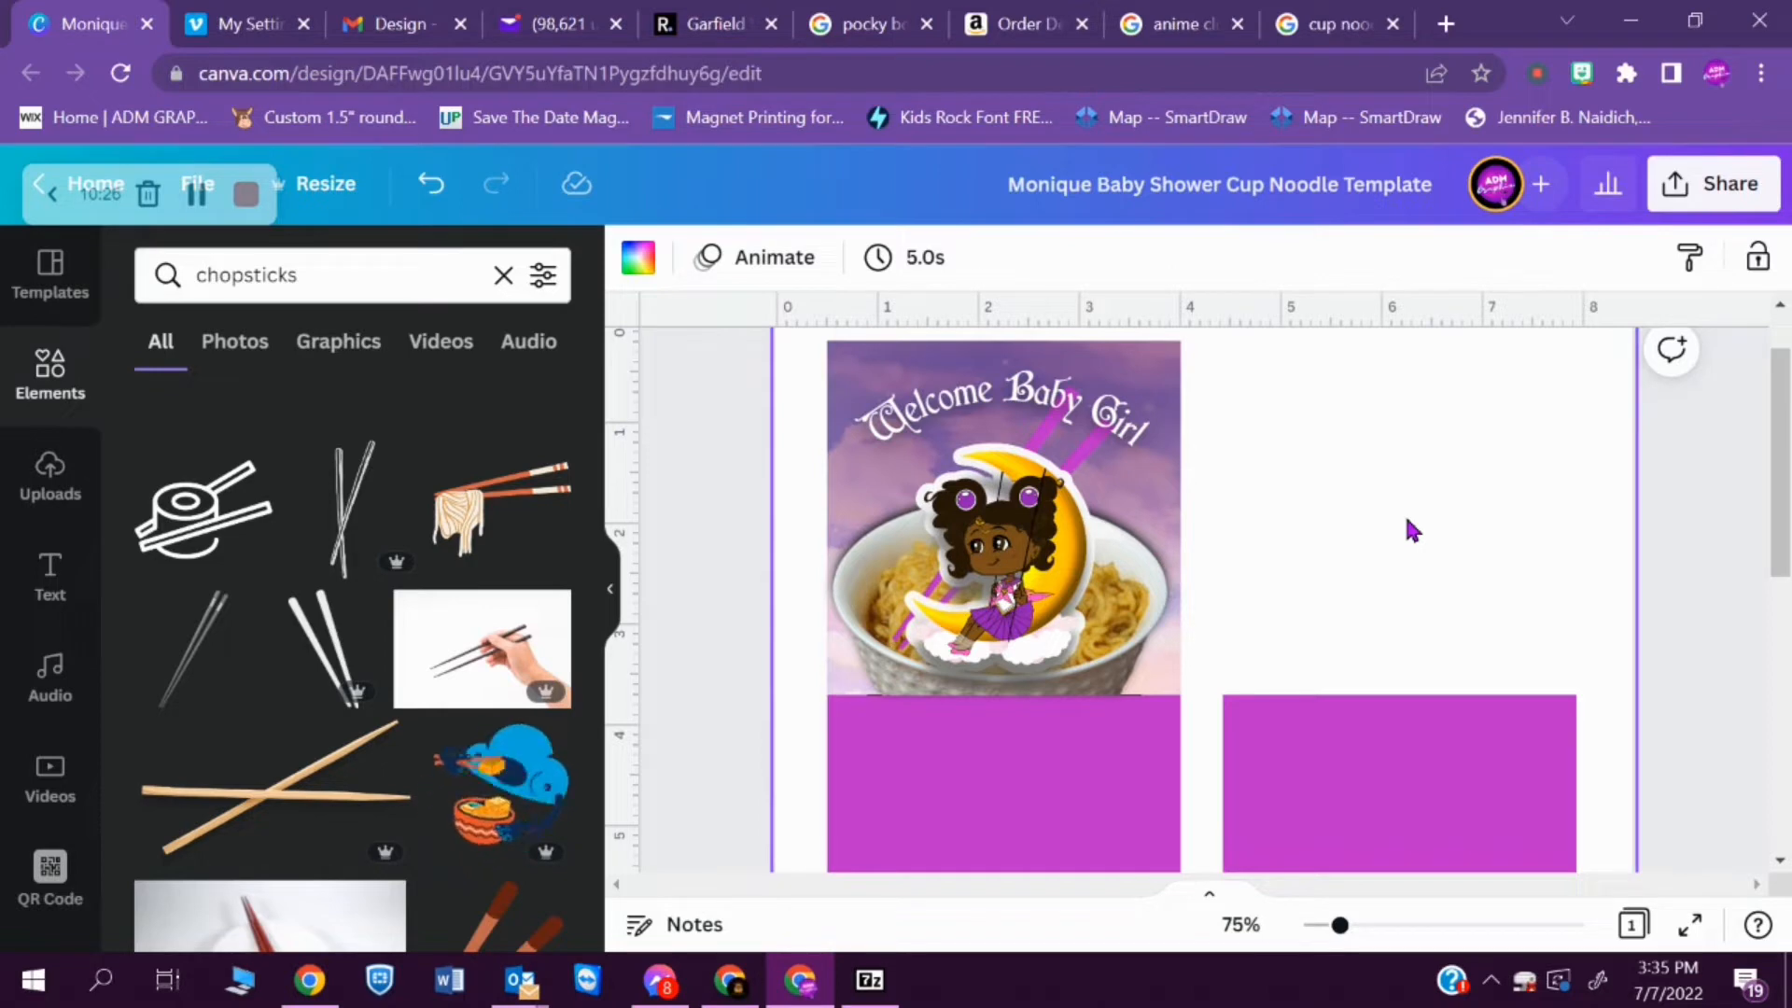
pyautogui.click(1120, 415)
pyautogui.press('Up')
pyautogui.press('Up')
pyautogui.press('Up')
pyautogui.press('Up')
pyautogui.press('Up')
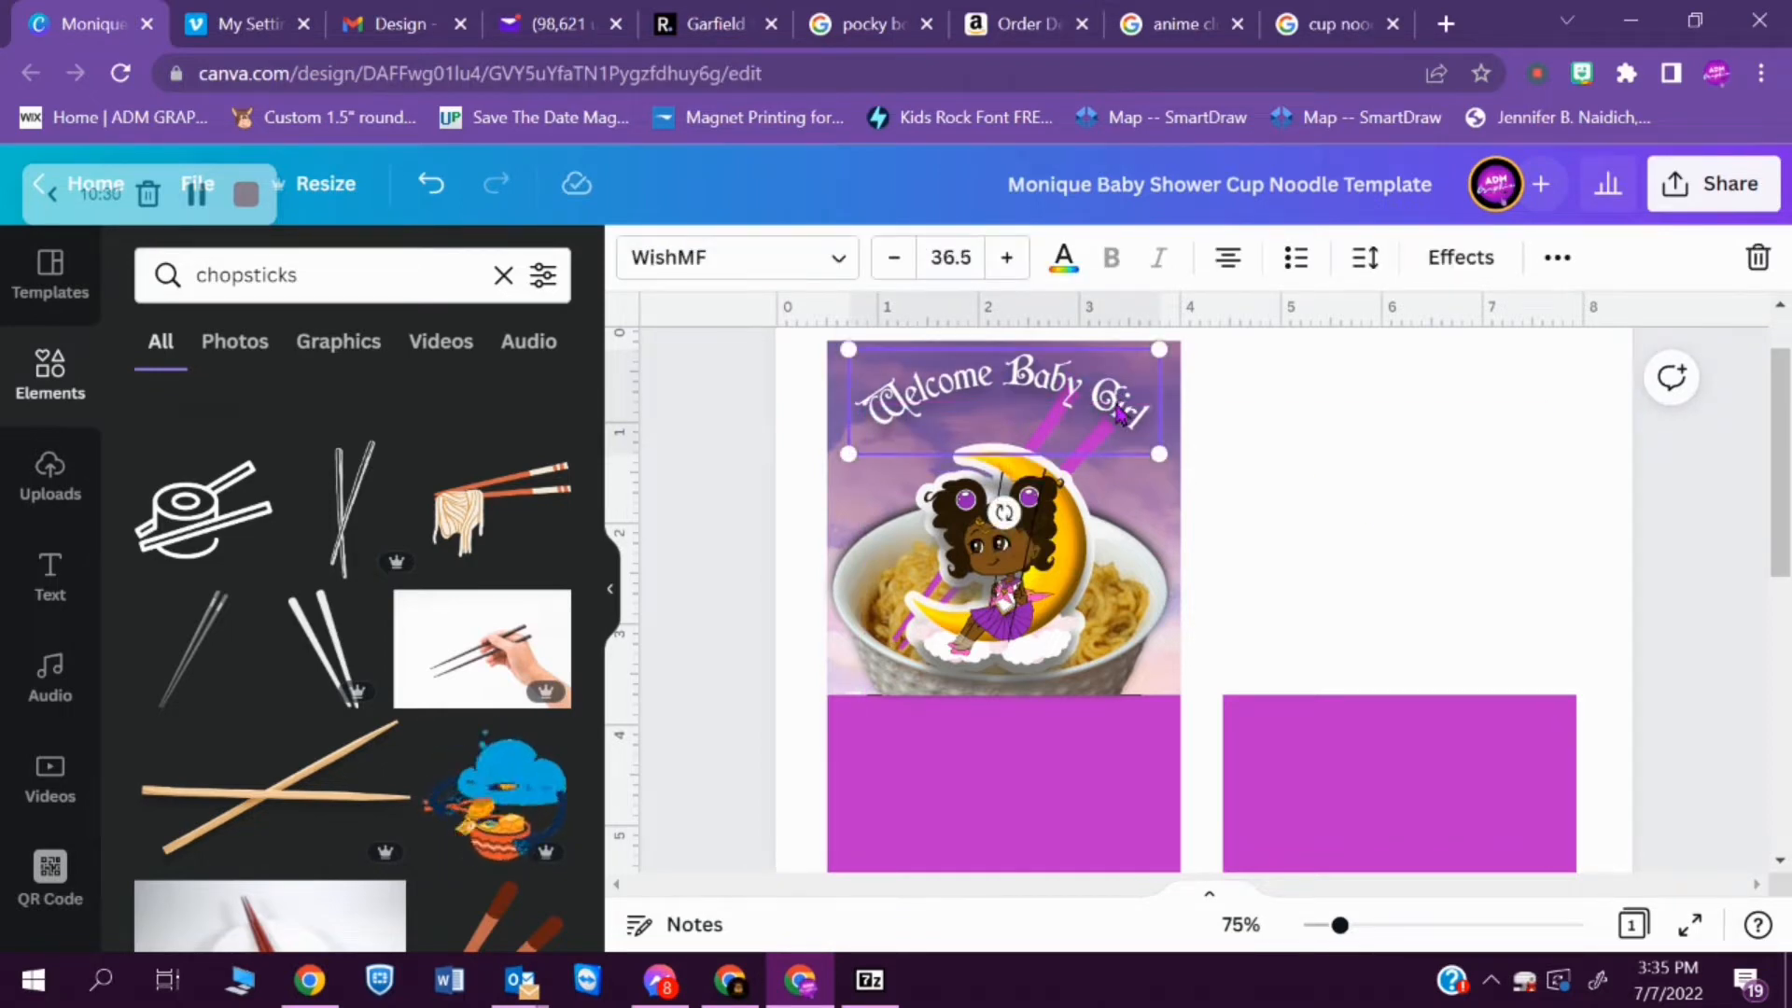
# - Add a heading with the baby's first name and set its font to WishMF Regular
pyautogui.click(51, 573)
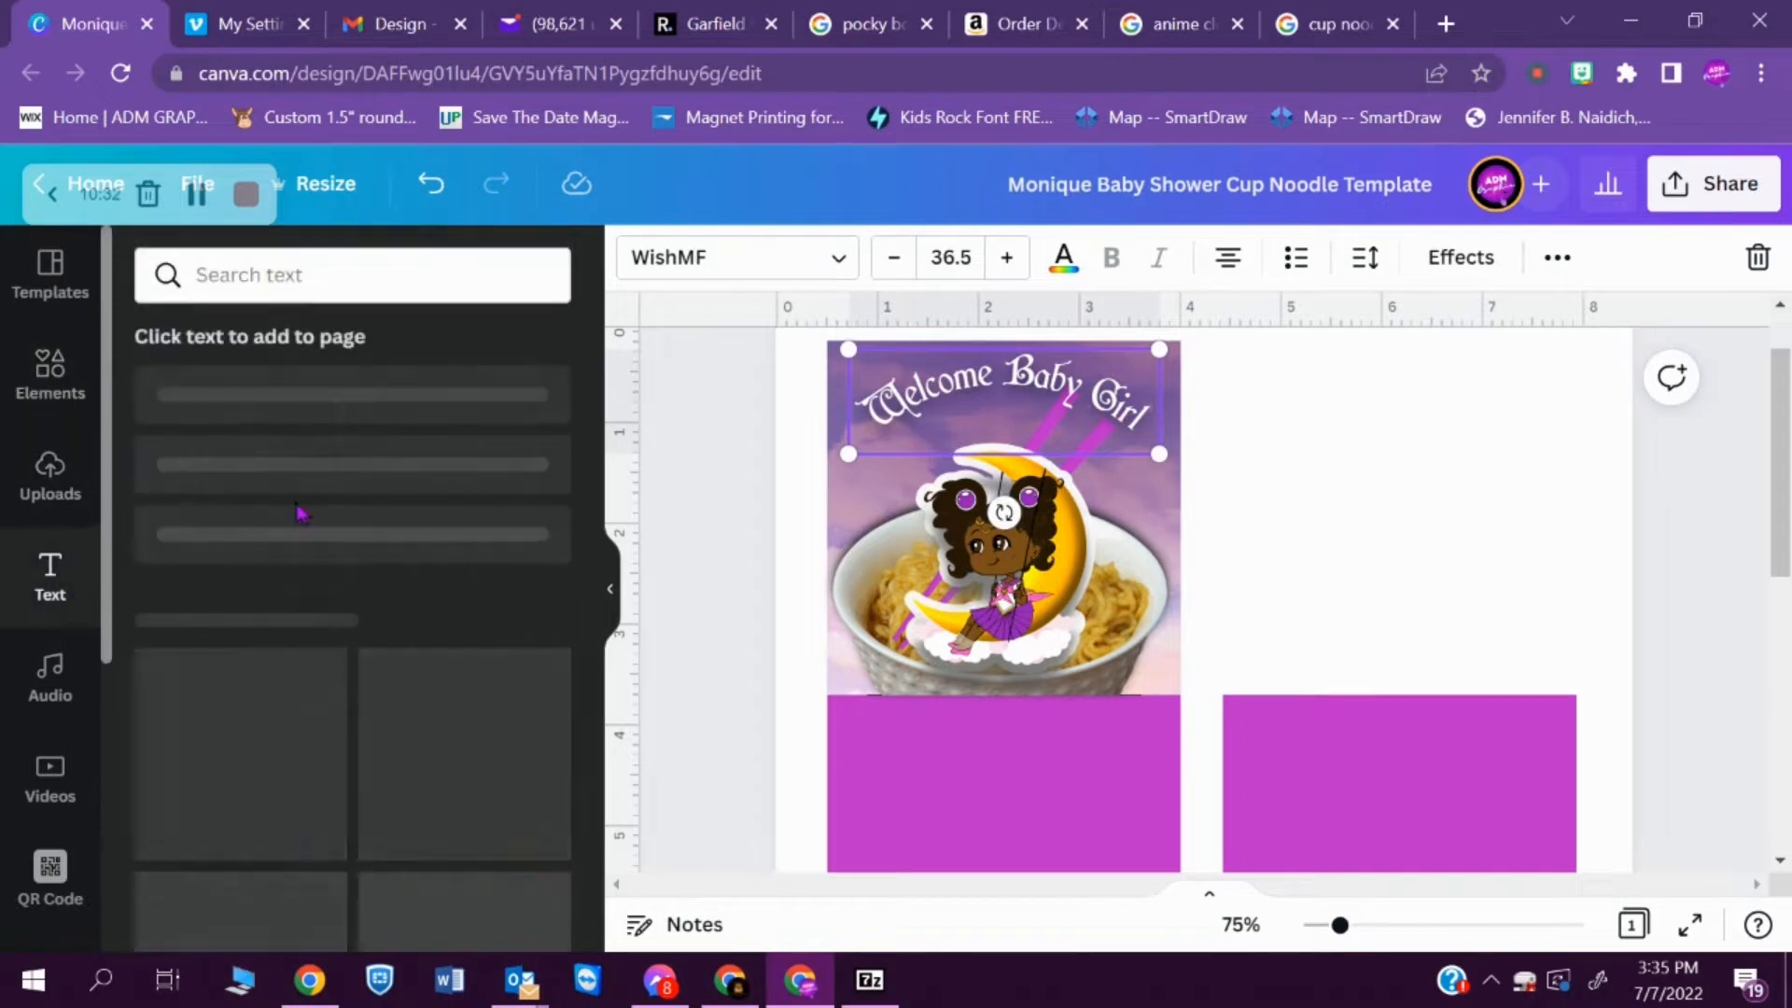
pyautogui.click(406, 437)
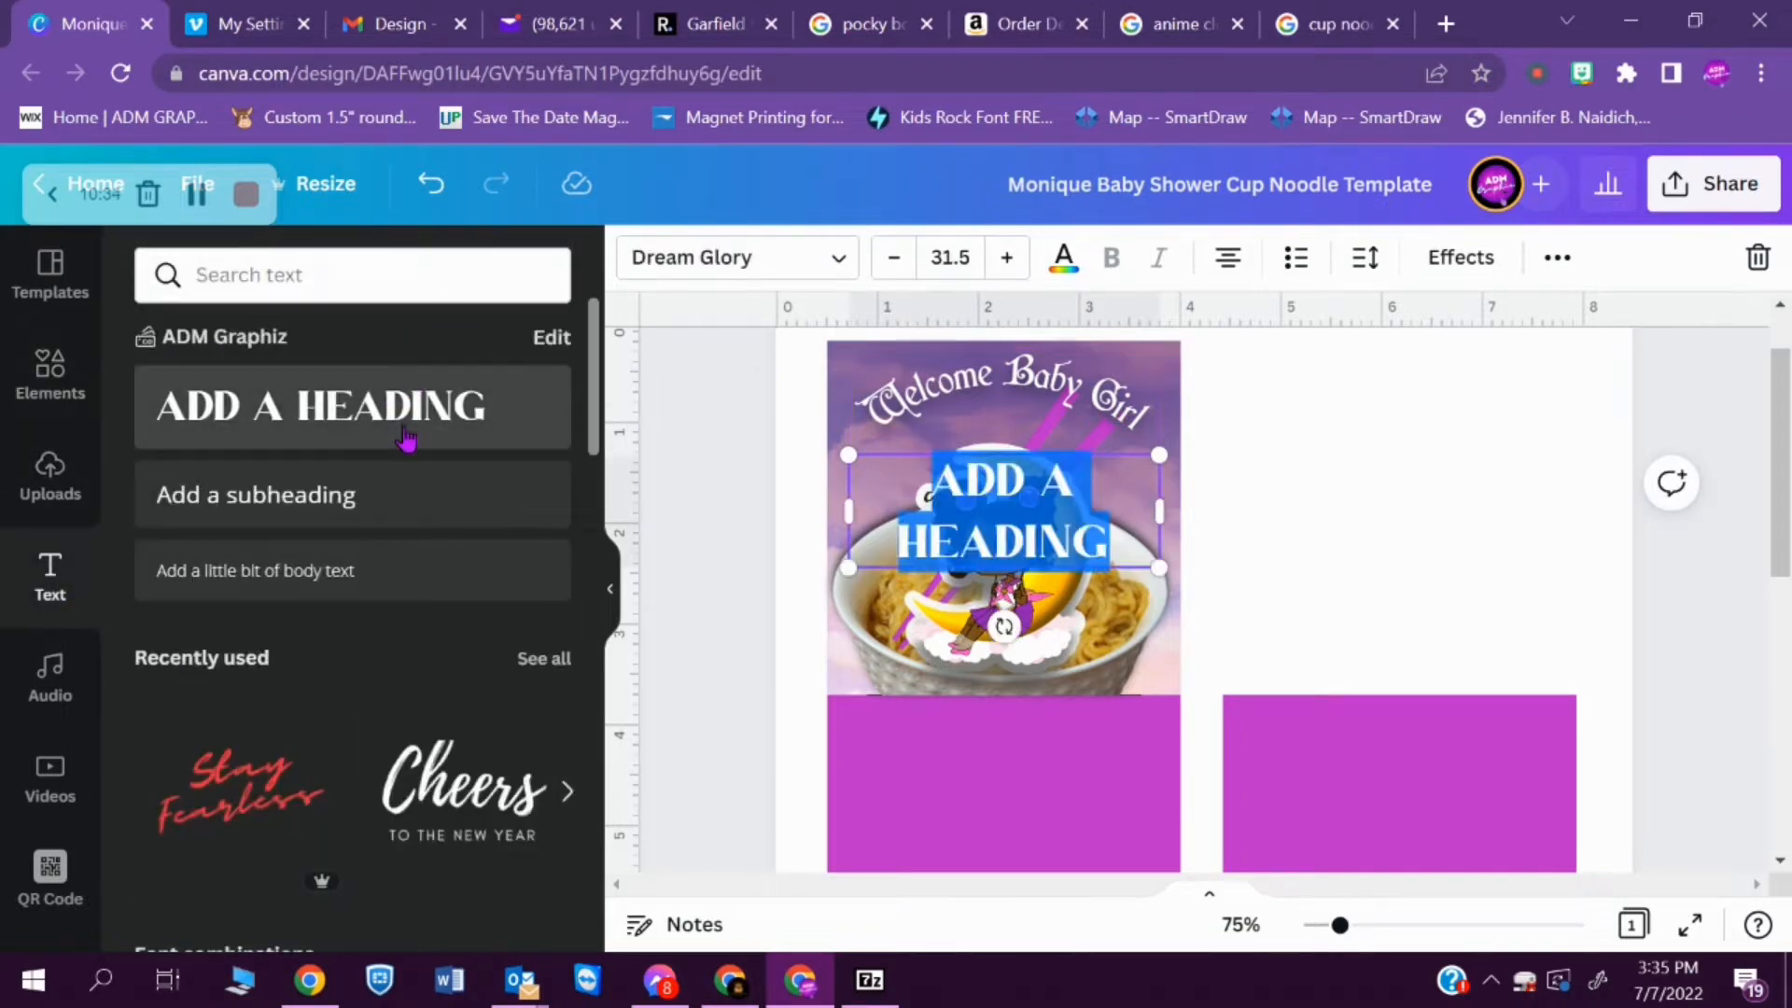
pyautogui.write('SAPH')
pyautogui.write('AH')
pyautogui.click(691, 255)
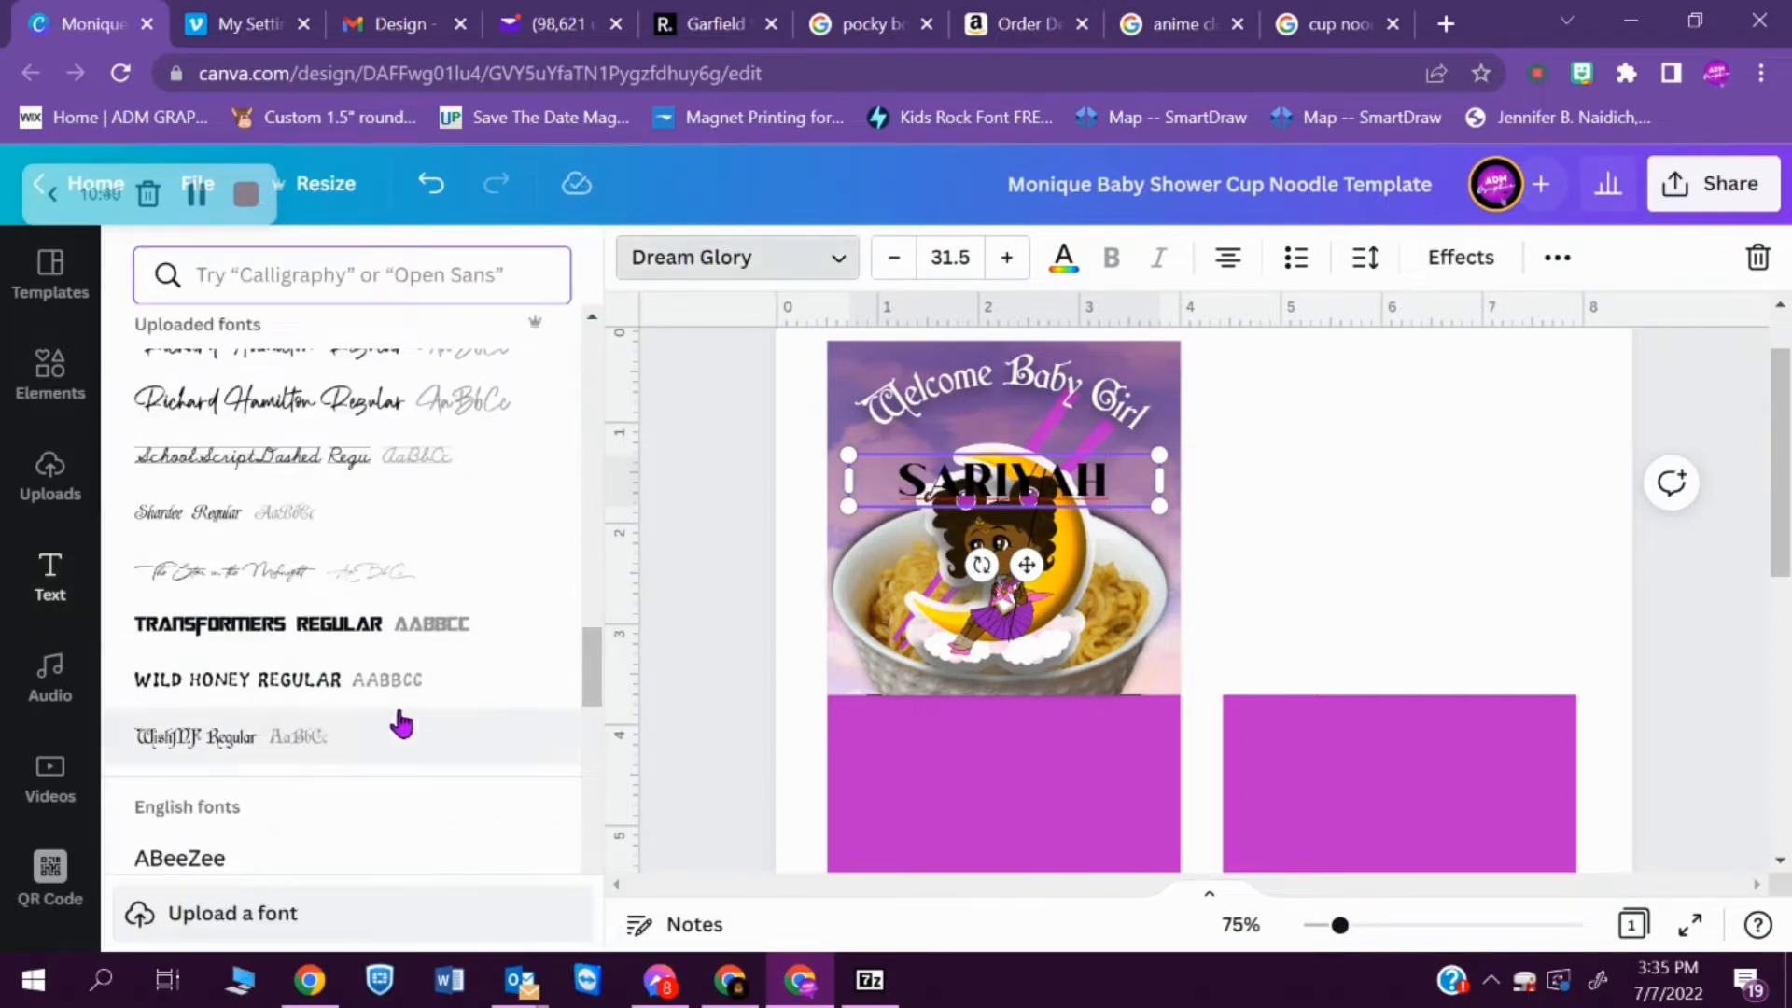
pyautogui.click(352, 745)
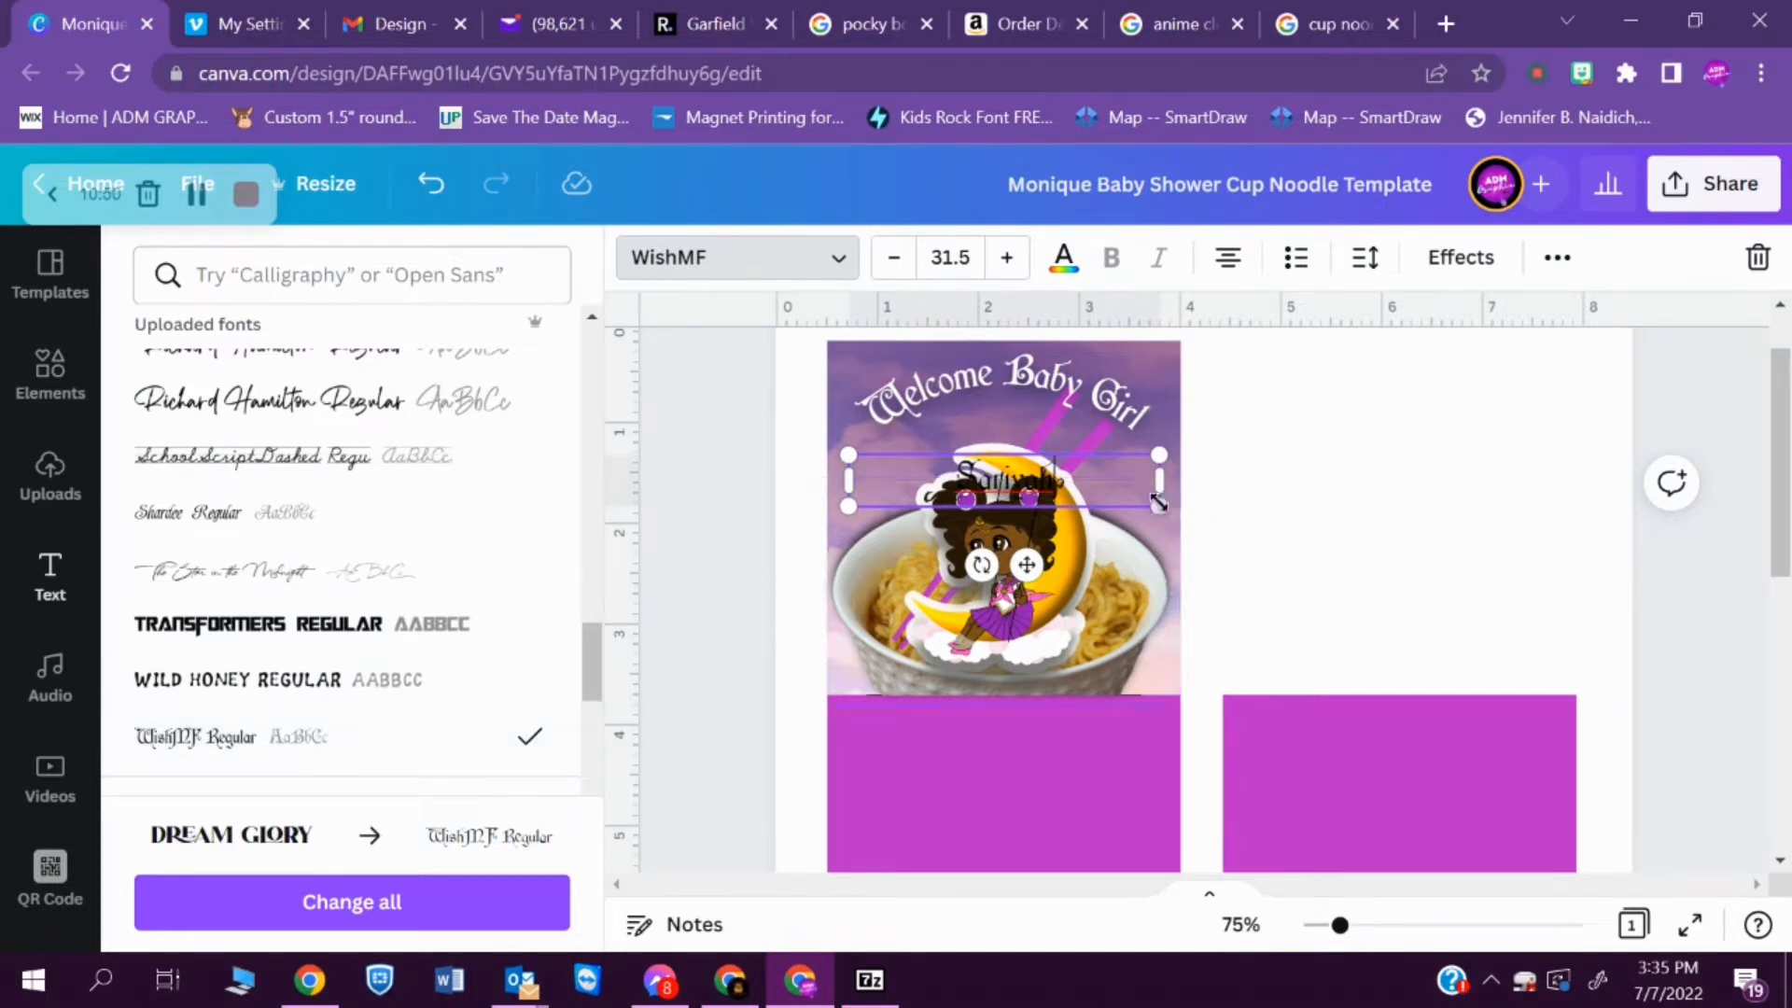
# - Enlarge the baby's name to font size 79.4 and place it just below the arched welcome text, above the girl's face
pyautogui.moveTo(1159, 507); pyautogui.dragTo(1616, 796)
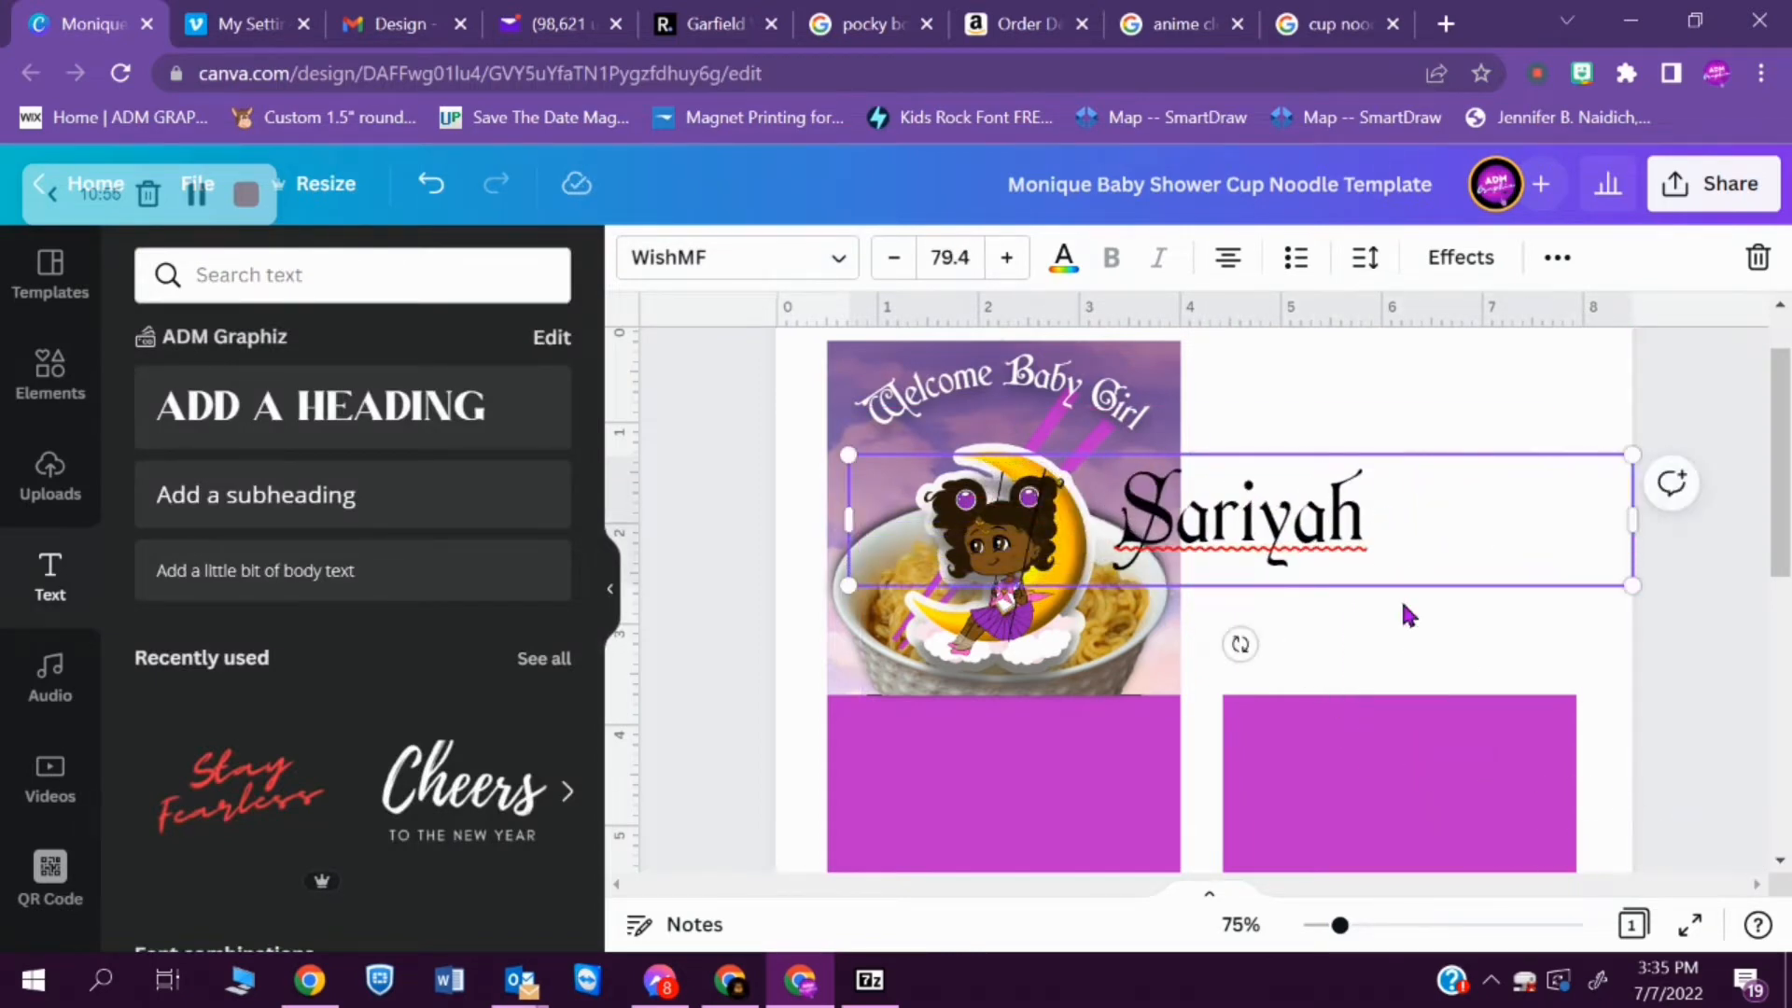
pyautogui.moveTo(1324, 579); pyautogui.dragTo(1175, 509)
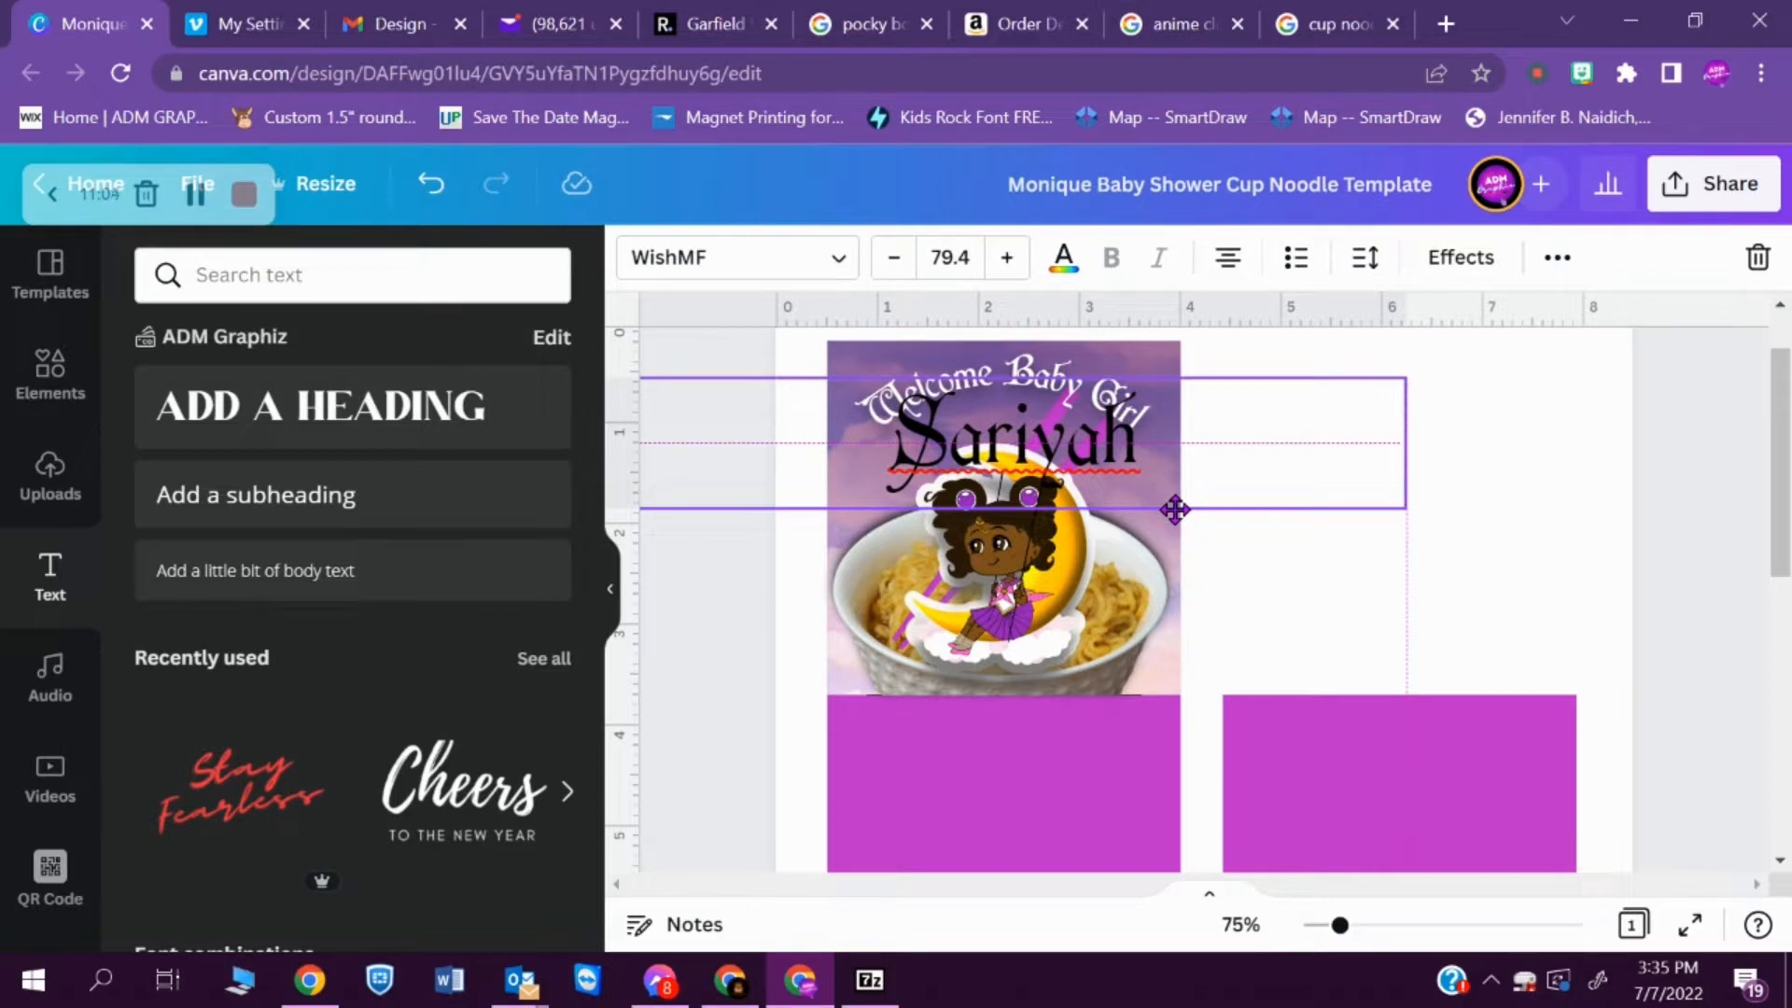
pyautogui.moveTo(1174, 510); pyautogui.dragTo(1176, 515)
pyautogui.click(1177, 519)
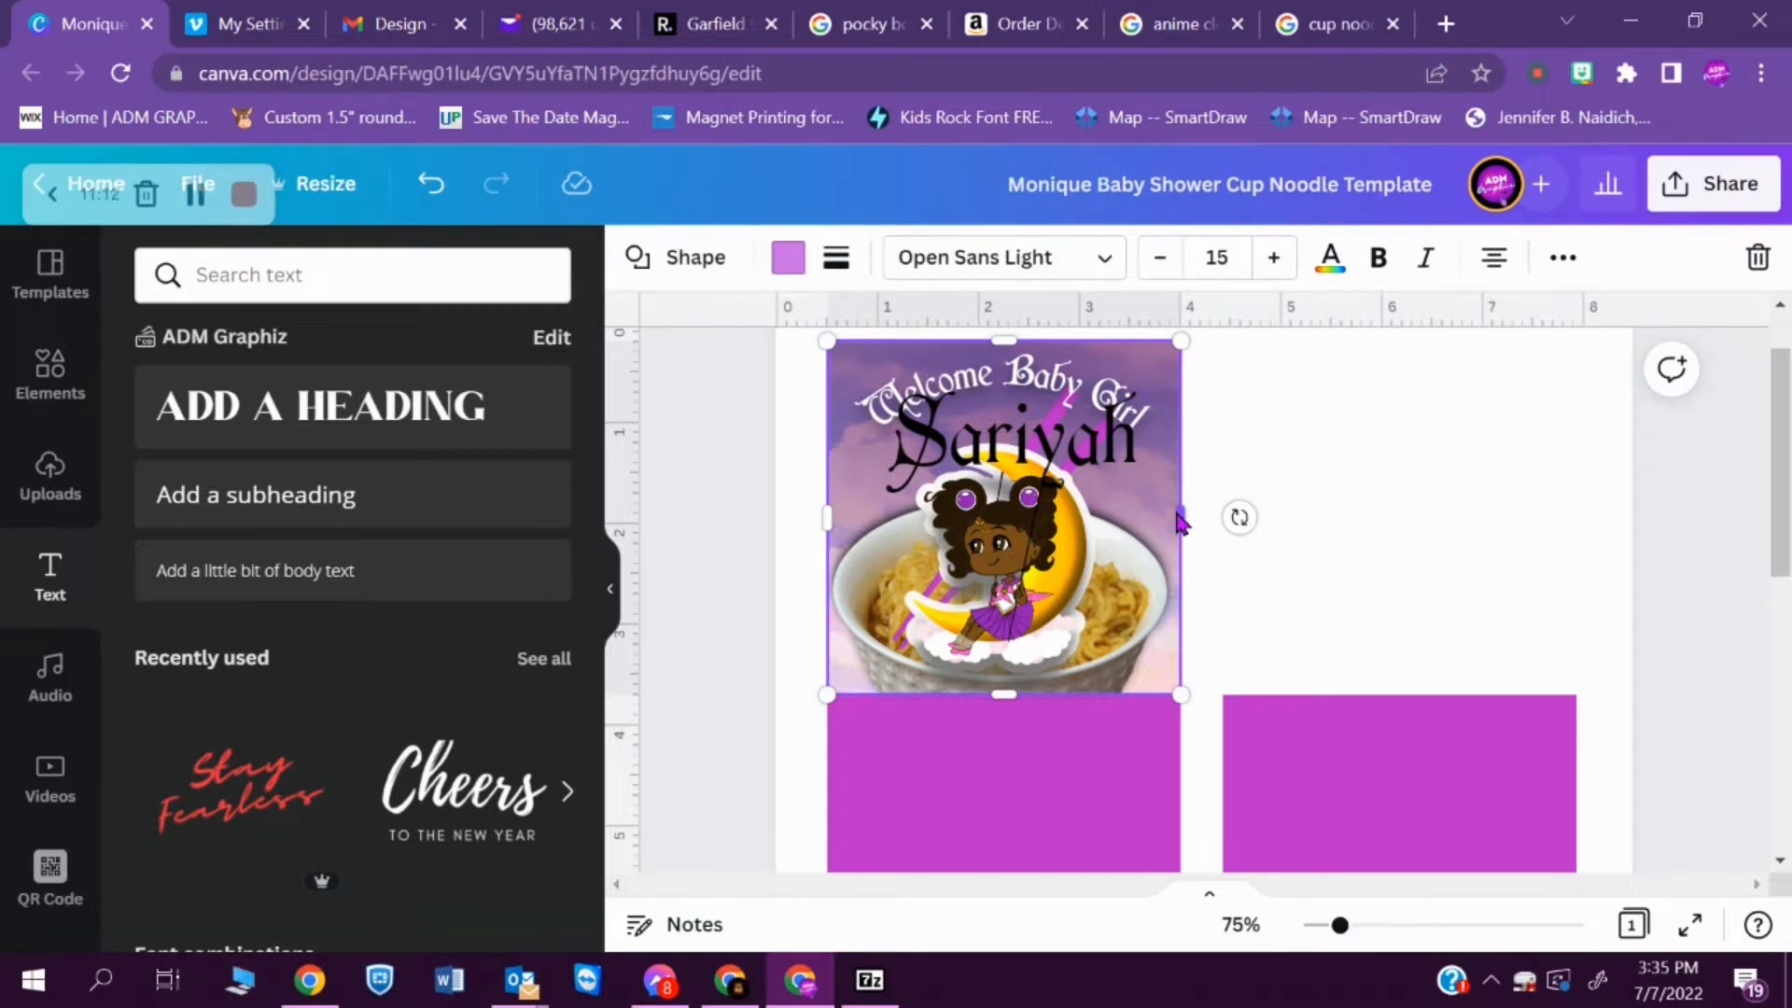
pyautogui.click(1083, 461)
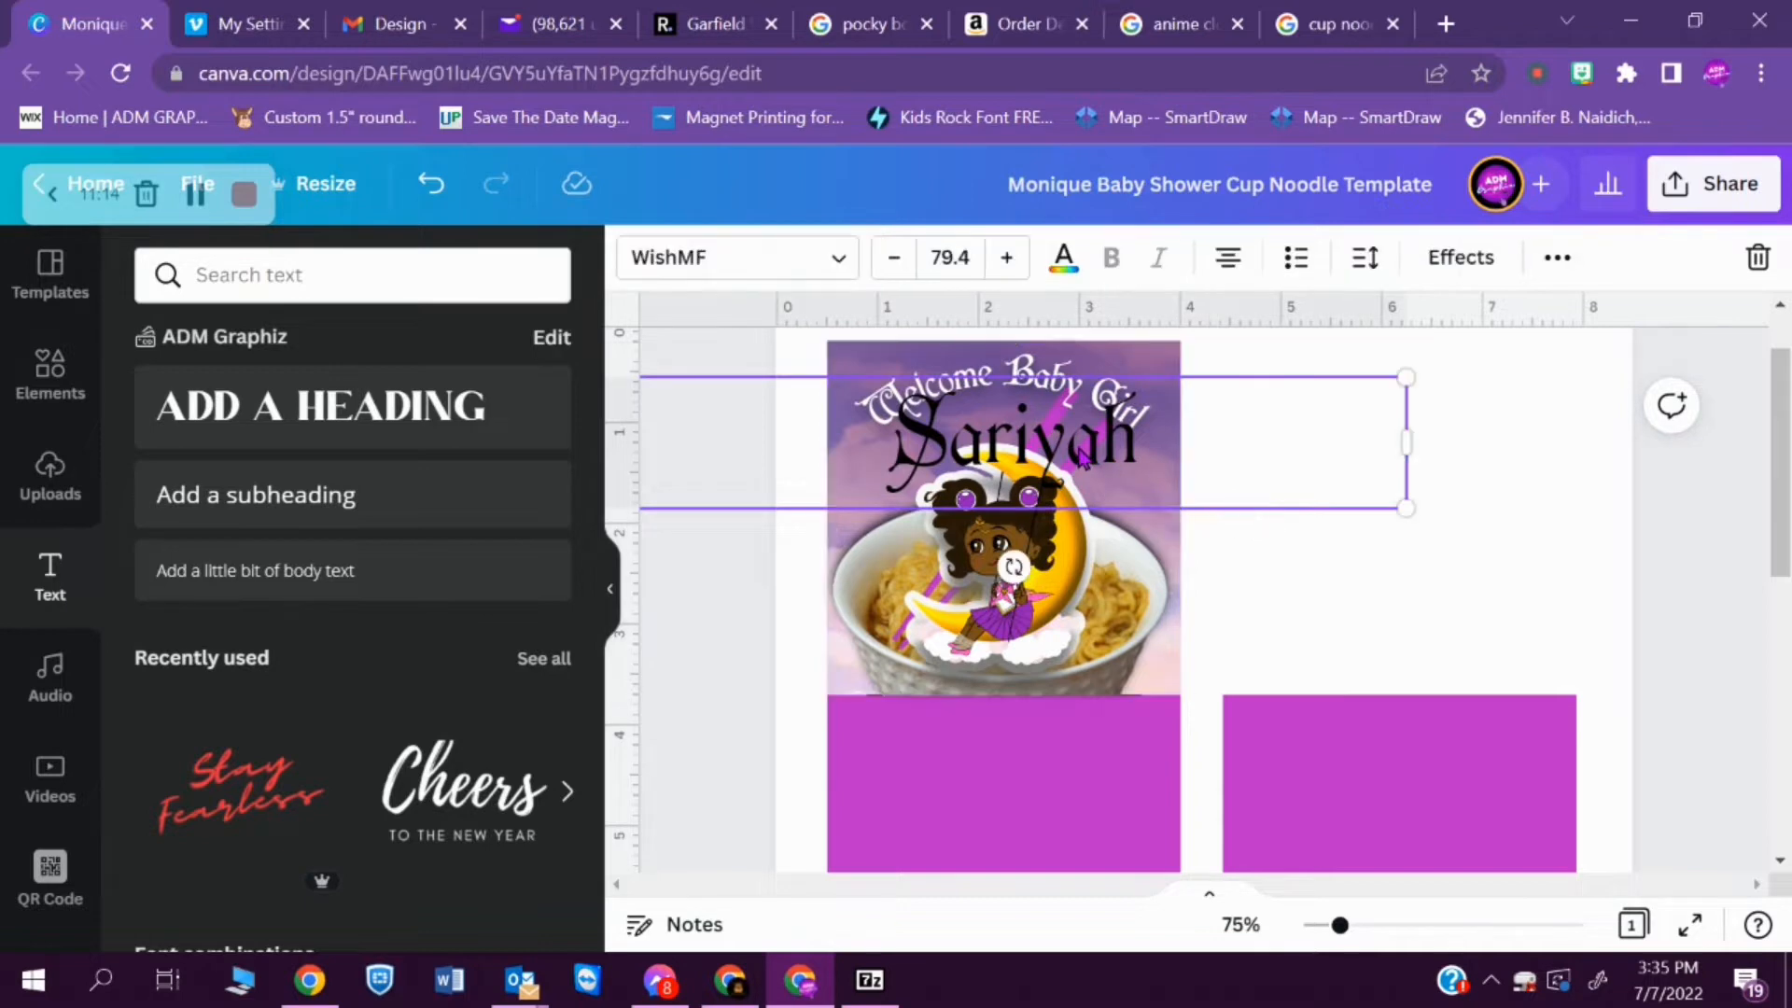
pyautogui.moveTo(1080, 457)
pyautogui.mouseDown()
pyautogui.moveTo(1076, 479)
pyautogui.moveTo(1085, 457)
pyautogui.mouseUp()
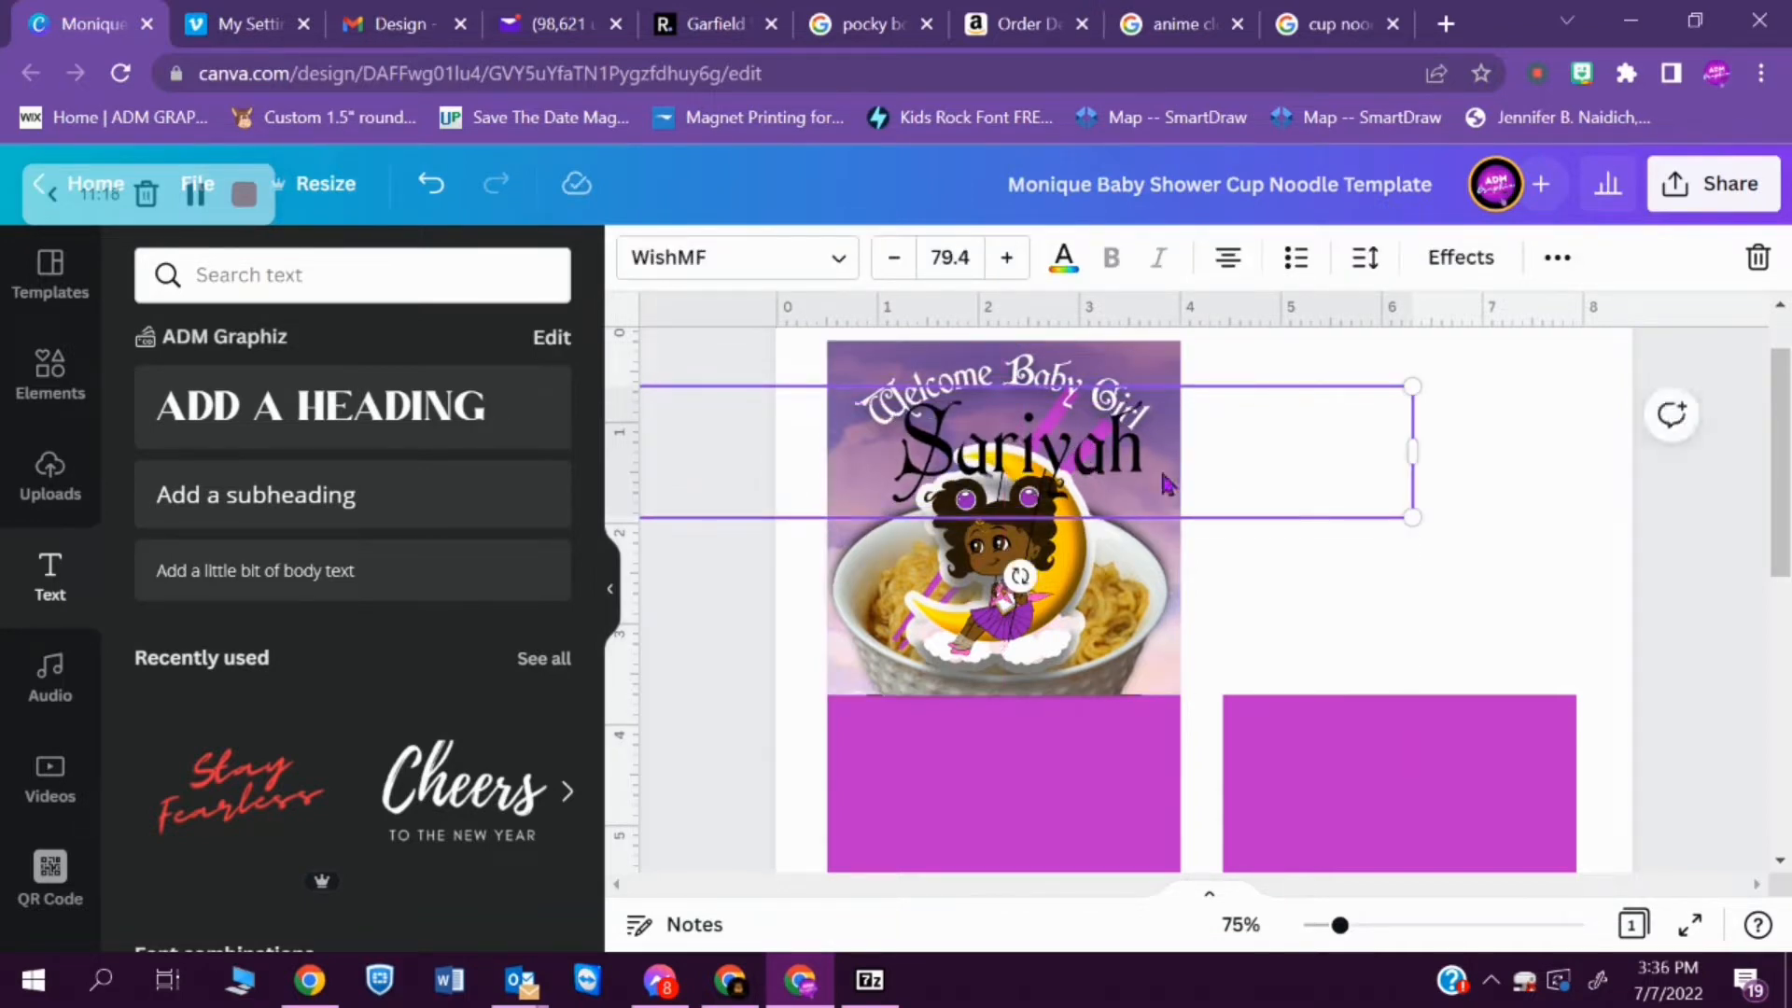
# - Change the baby's name to the Quick Kiss Personal Use Regular font after trying other uploaded script fonts
pyautogui.click(1112, 480)
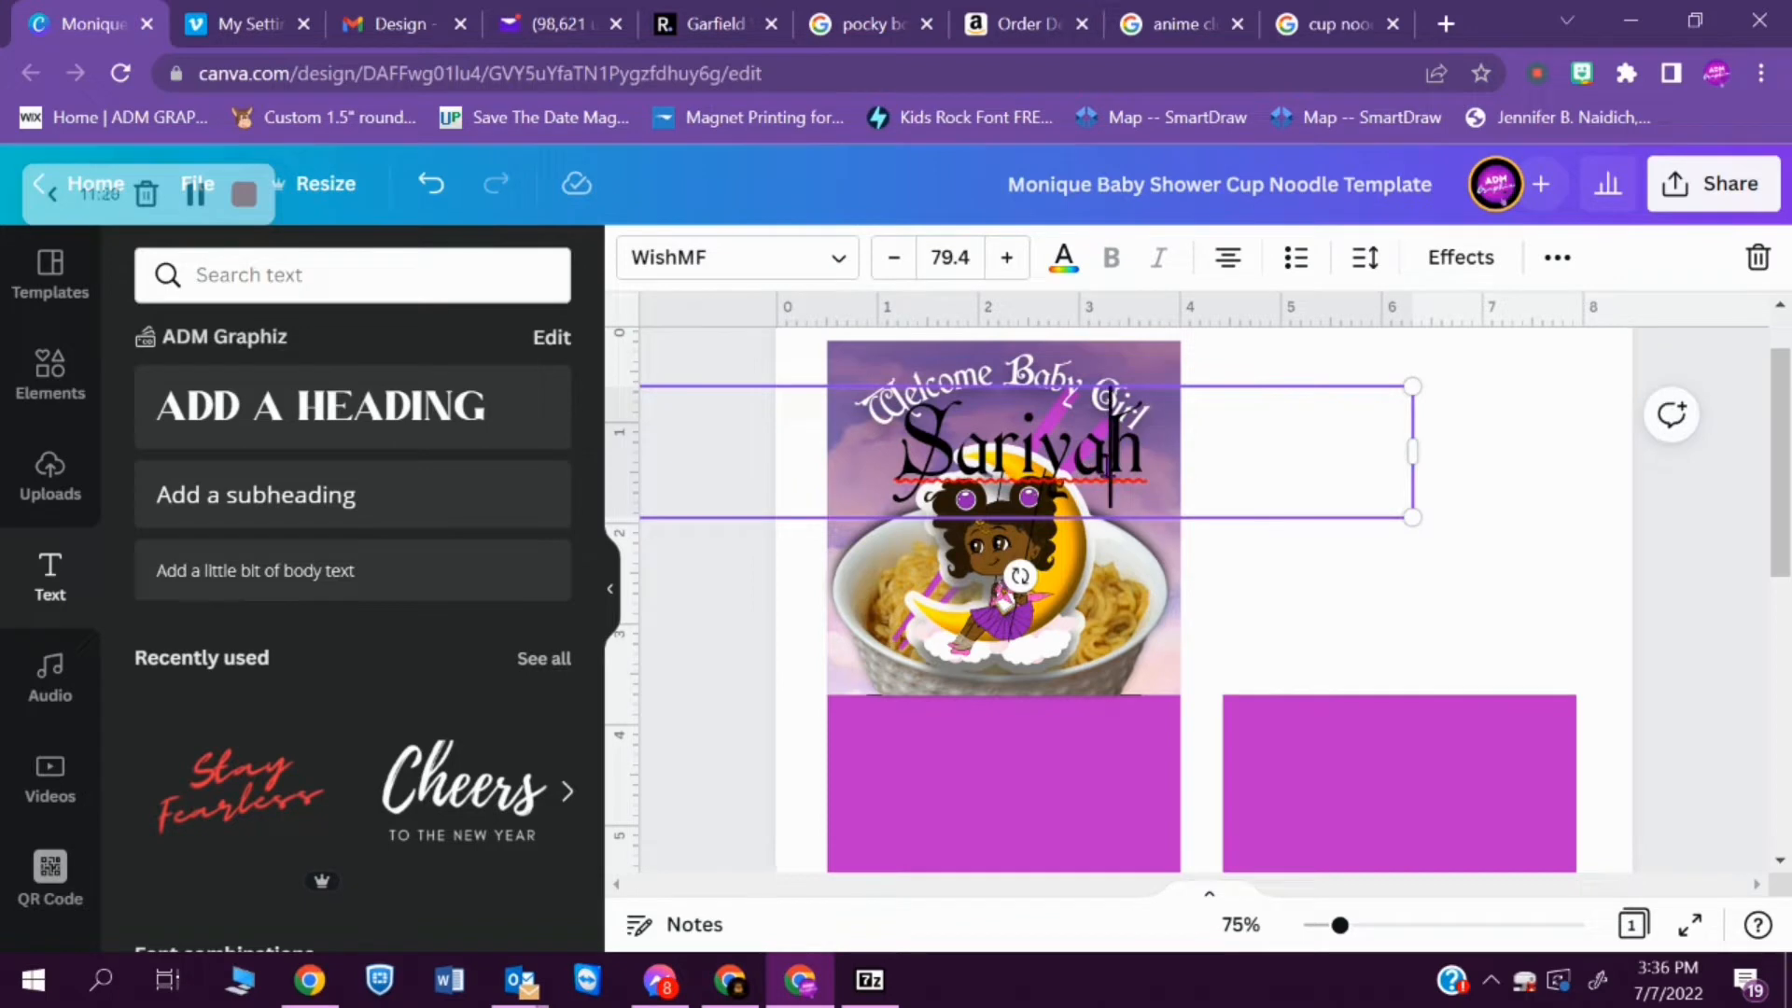
pyautogui.click(705, 273)
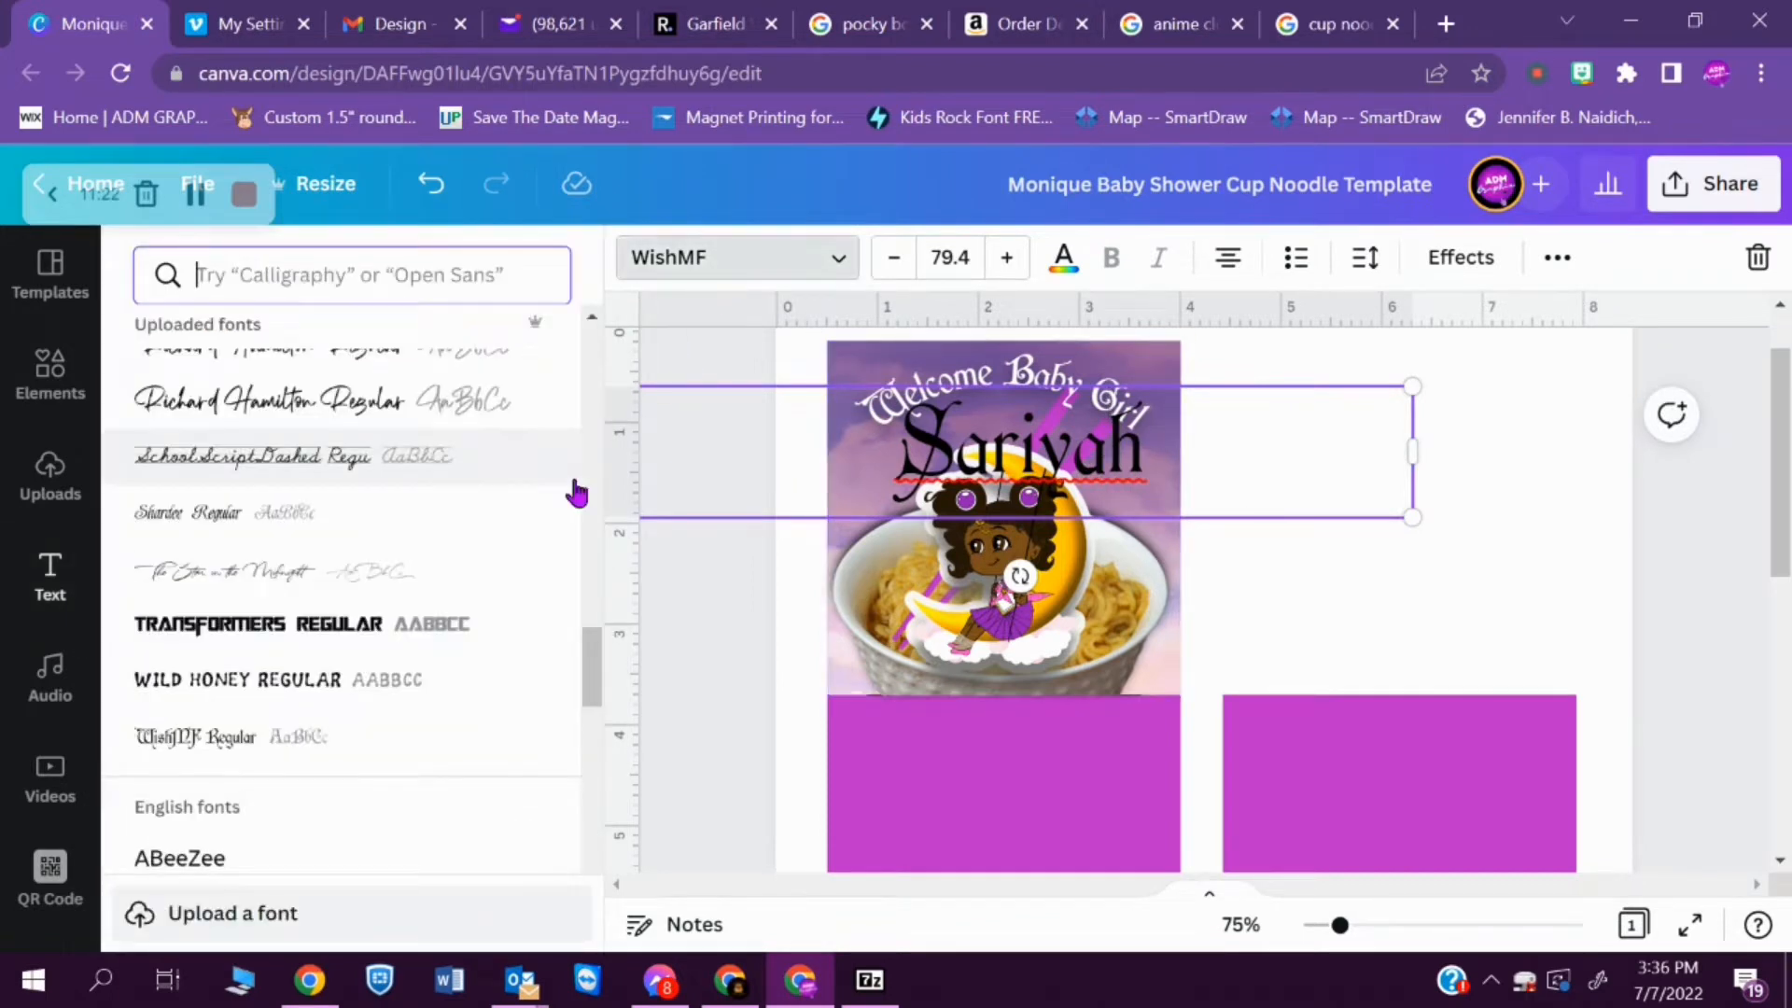
pyautogui.click(483, 573)
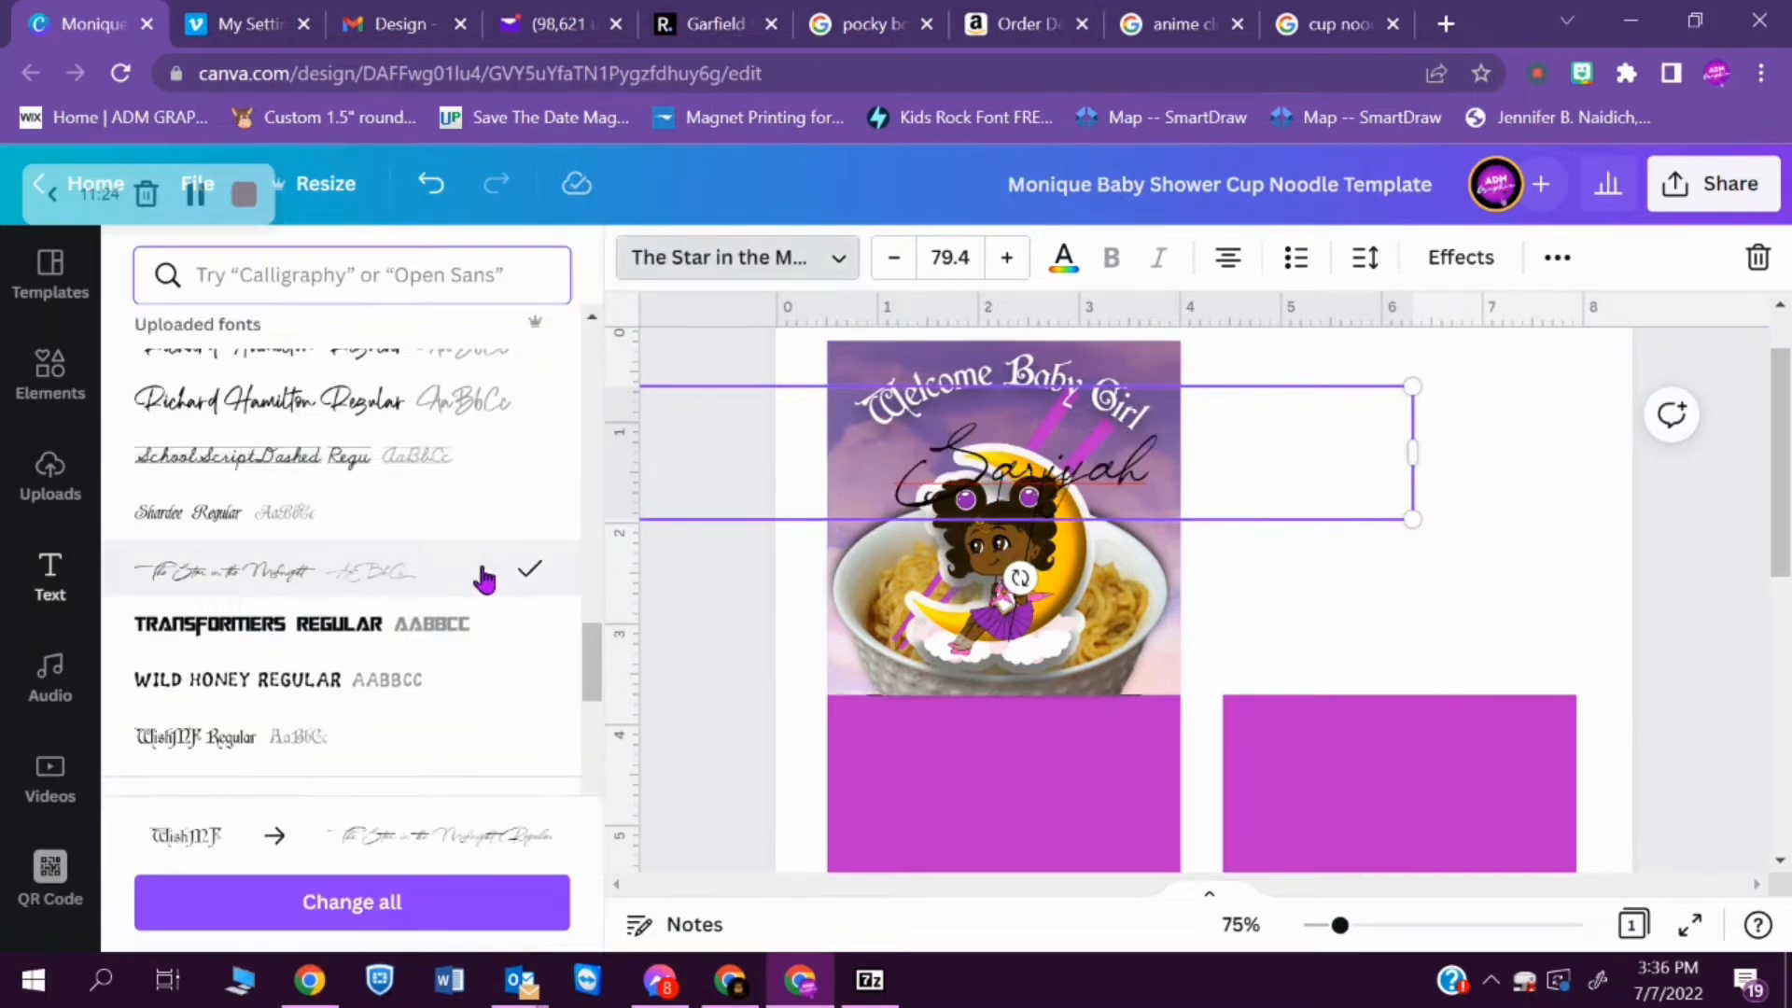
pyautogui.click(417, 411)
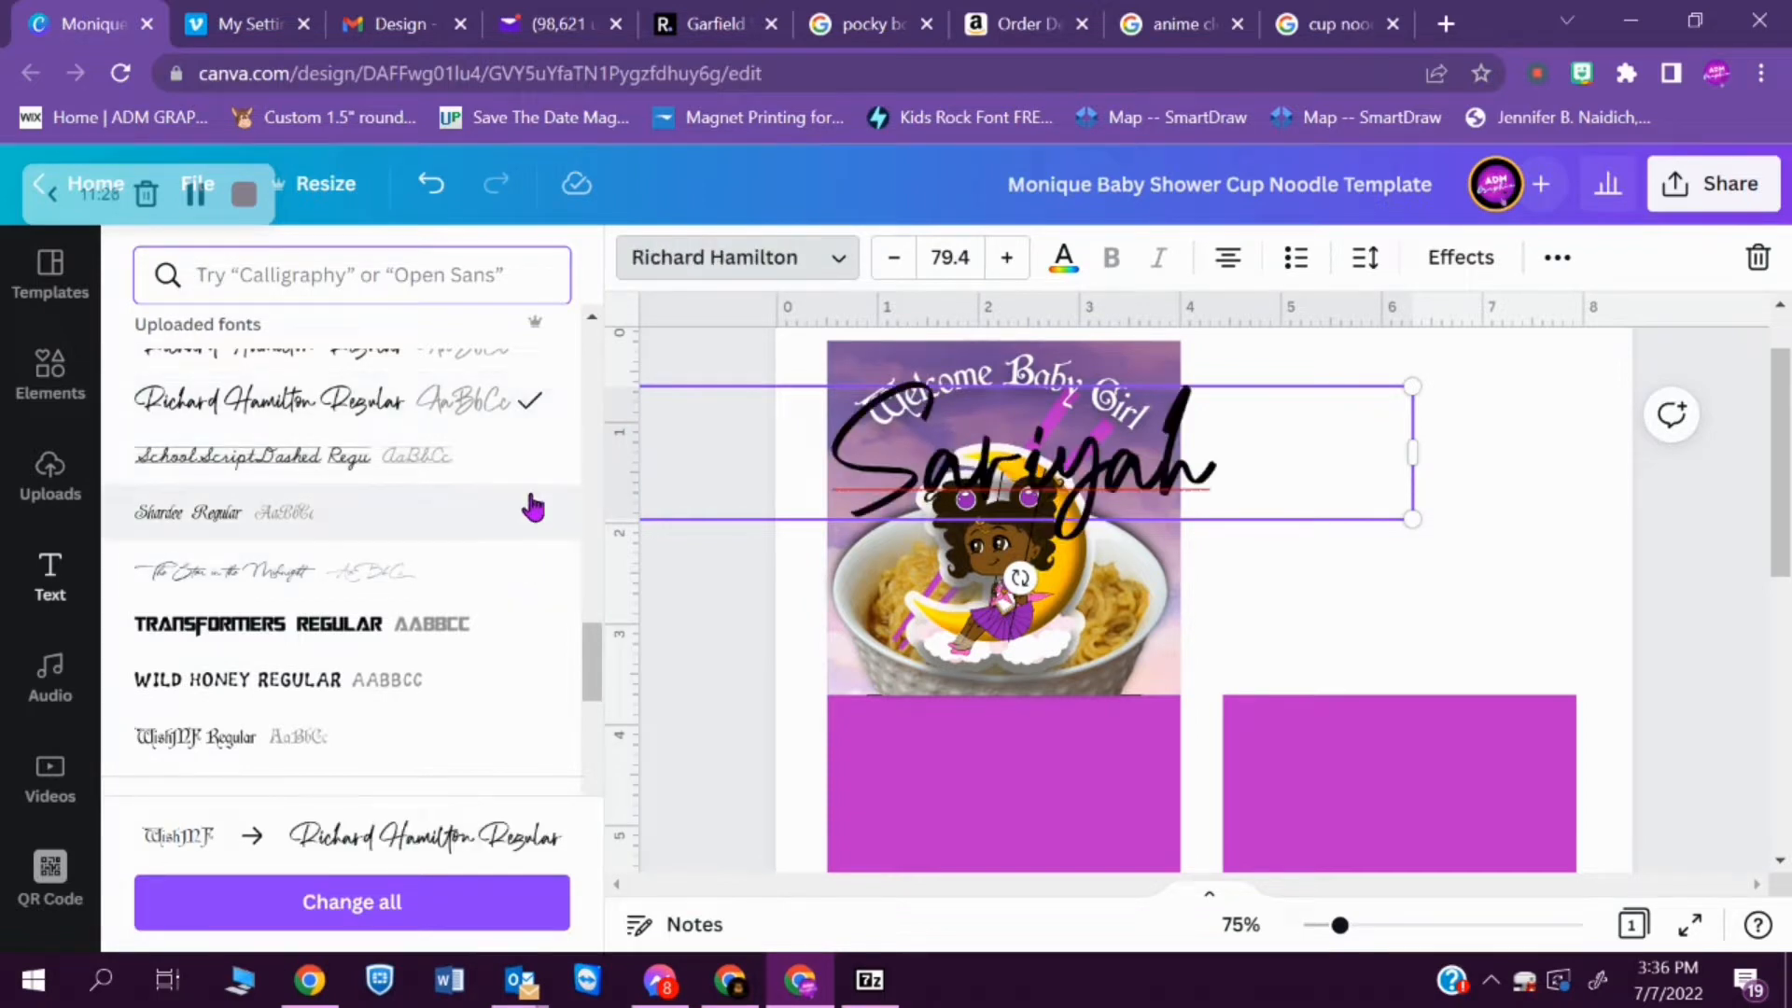
pyautogui.moveTo(595, 690); pyautogui.dragTo(572, 642)
pyautogui.click(468, 714)
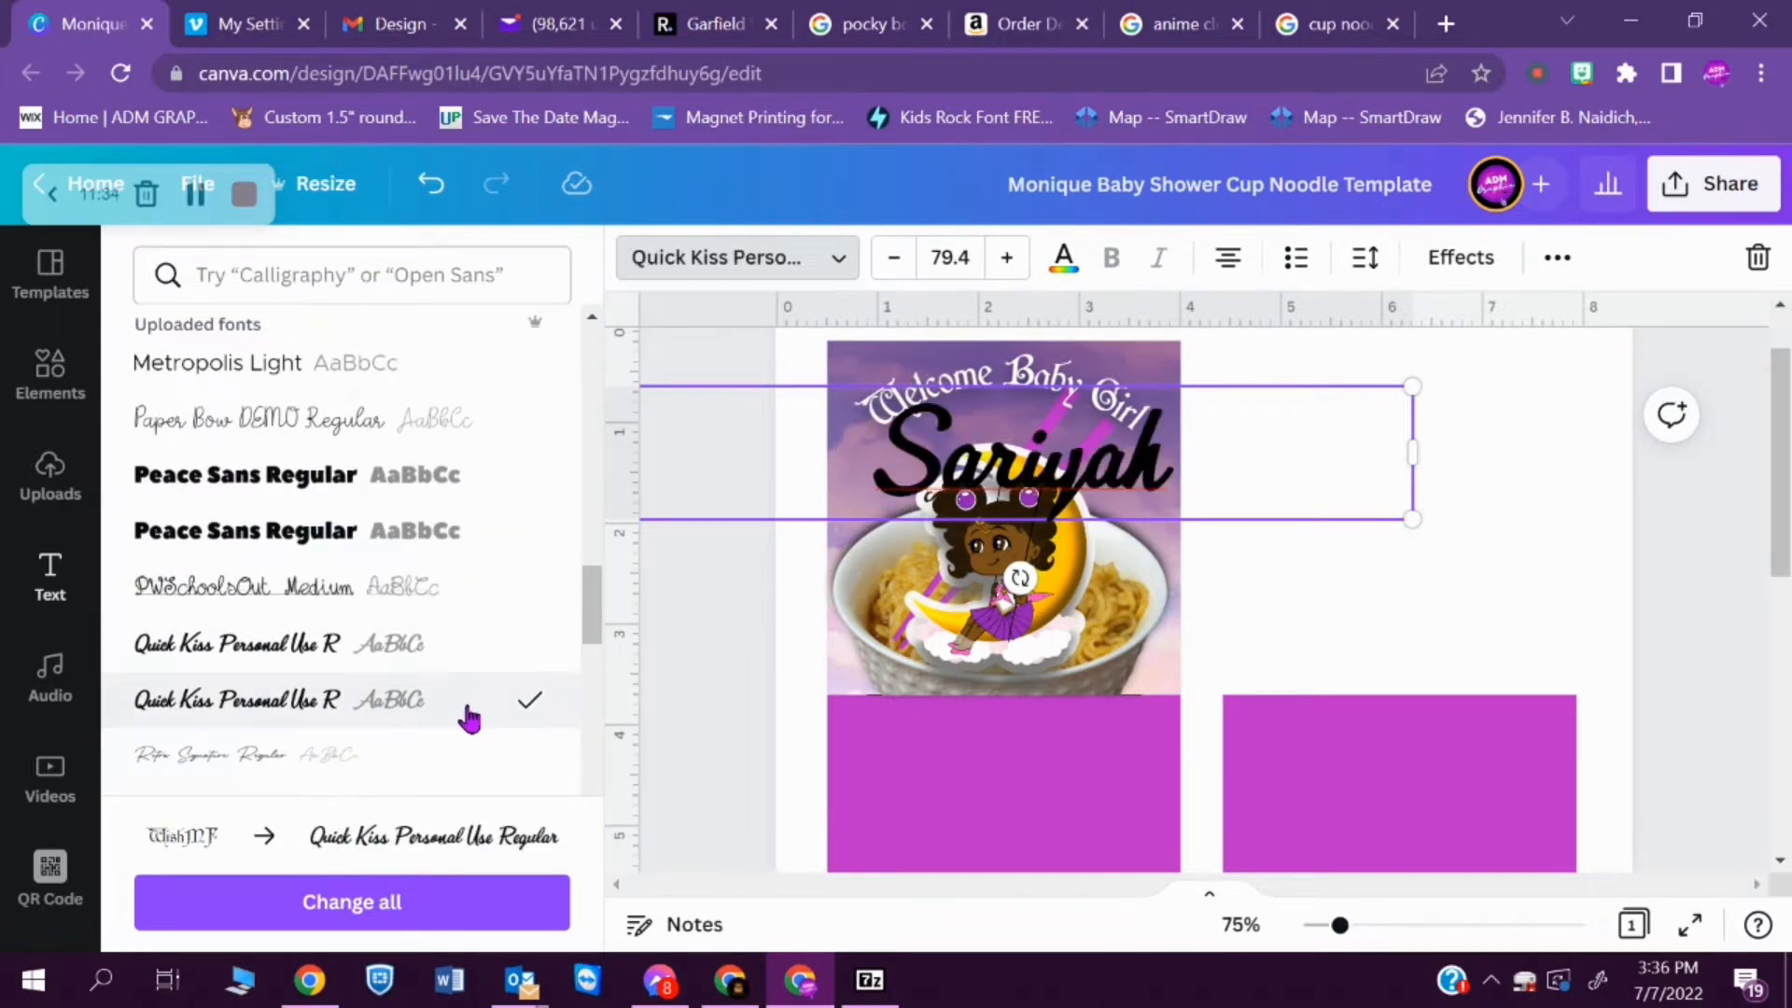
pyautogui.click(729, 707)
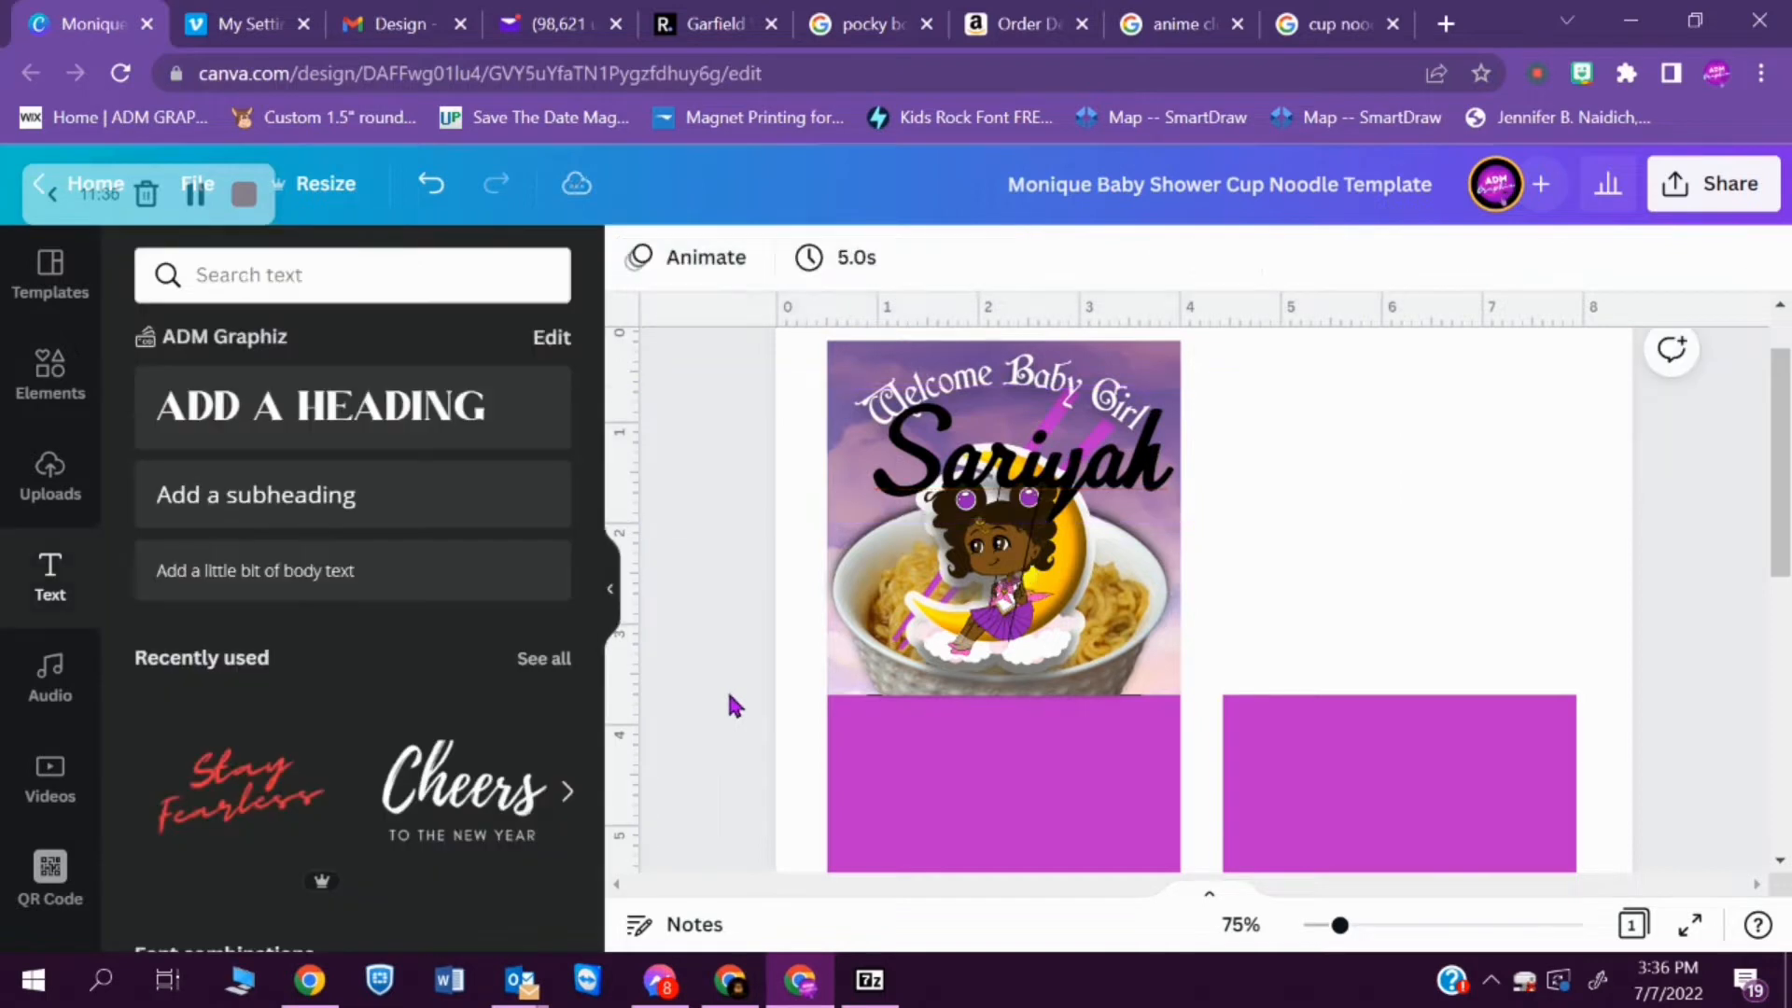
# - Move the baby's name down across the lower part of the noodle bowl and nudge the moon girl up
pyautogui.click(1129, 473)
pyautogui.moveTo(1129, 474); pyautogui.dragTo(1119, 635)
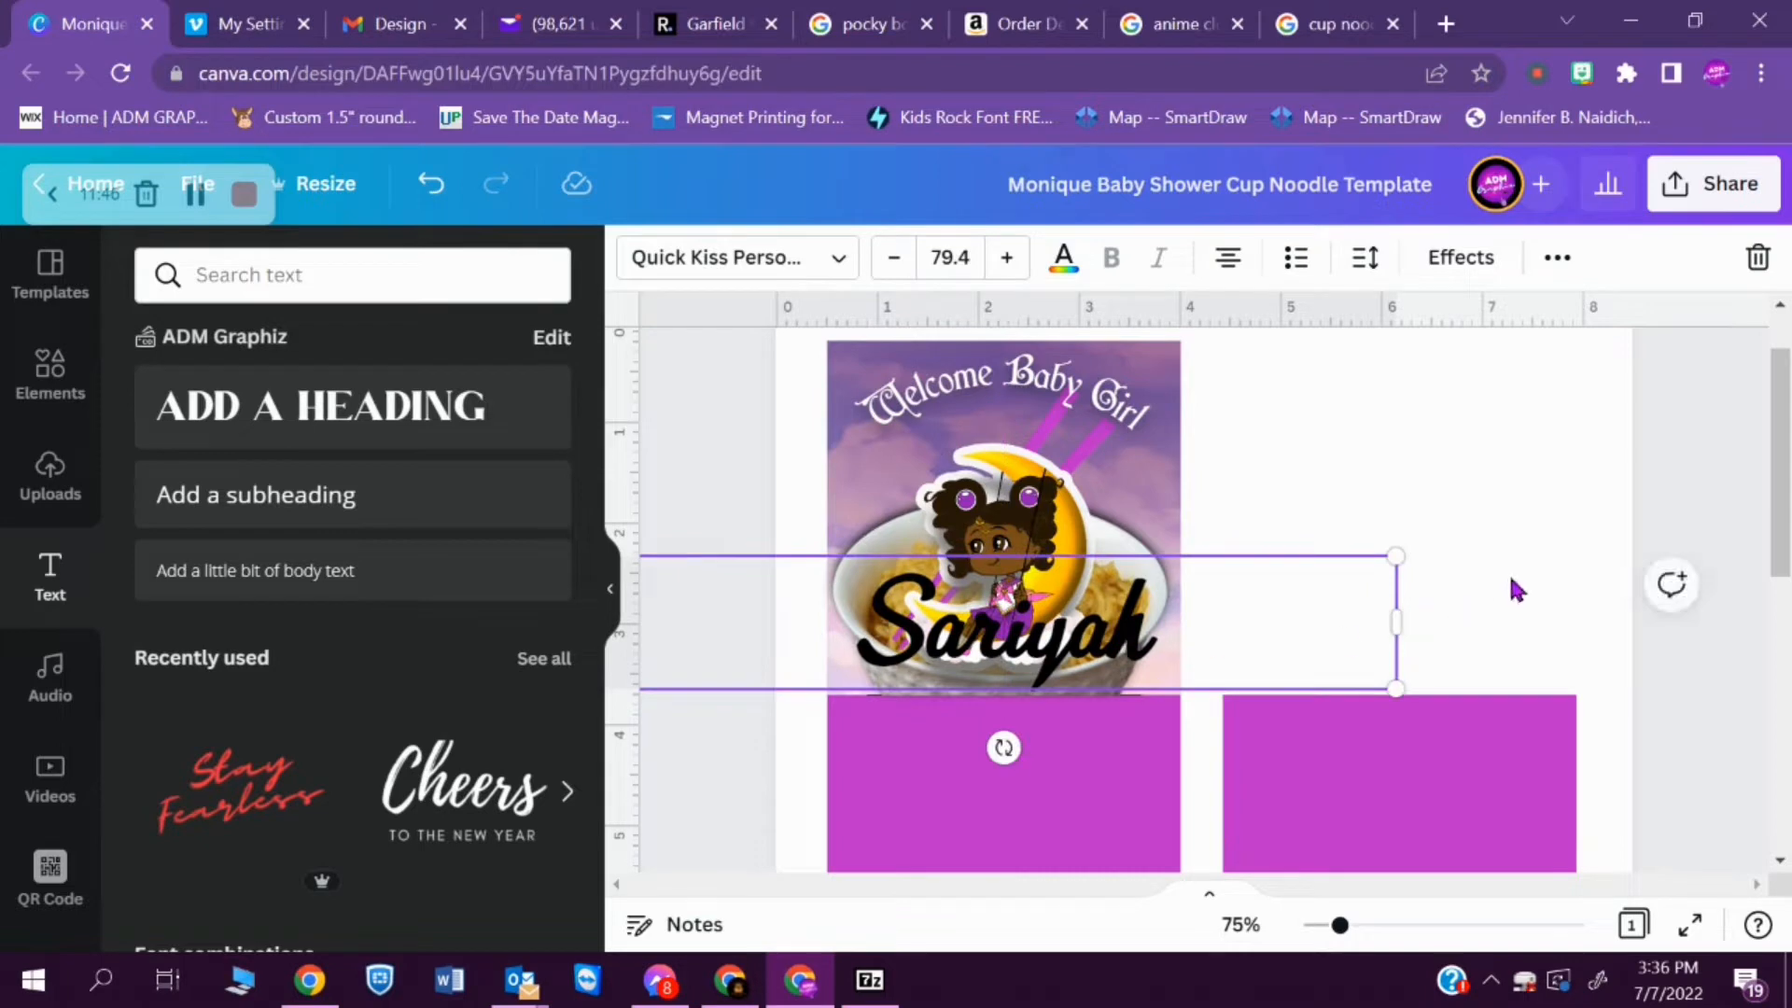
pyautogui.click(1037, 539)
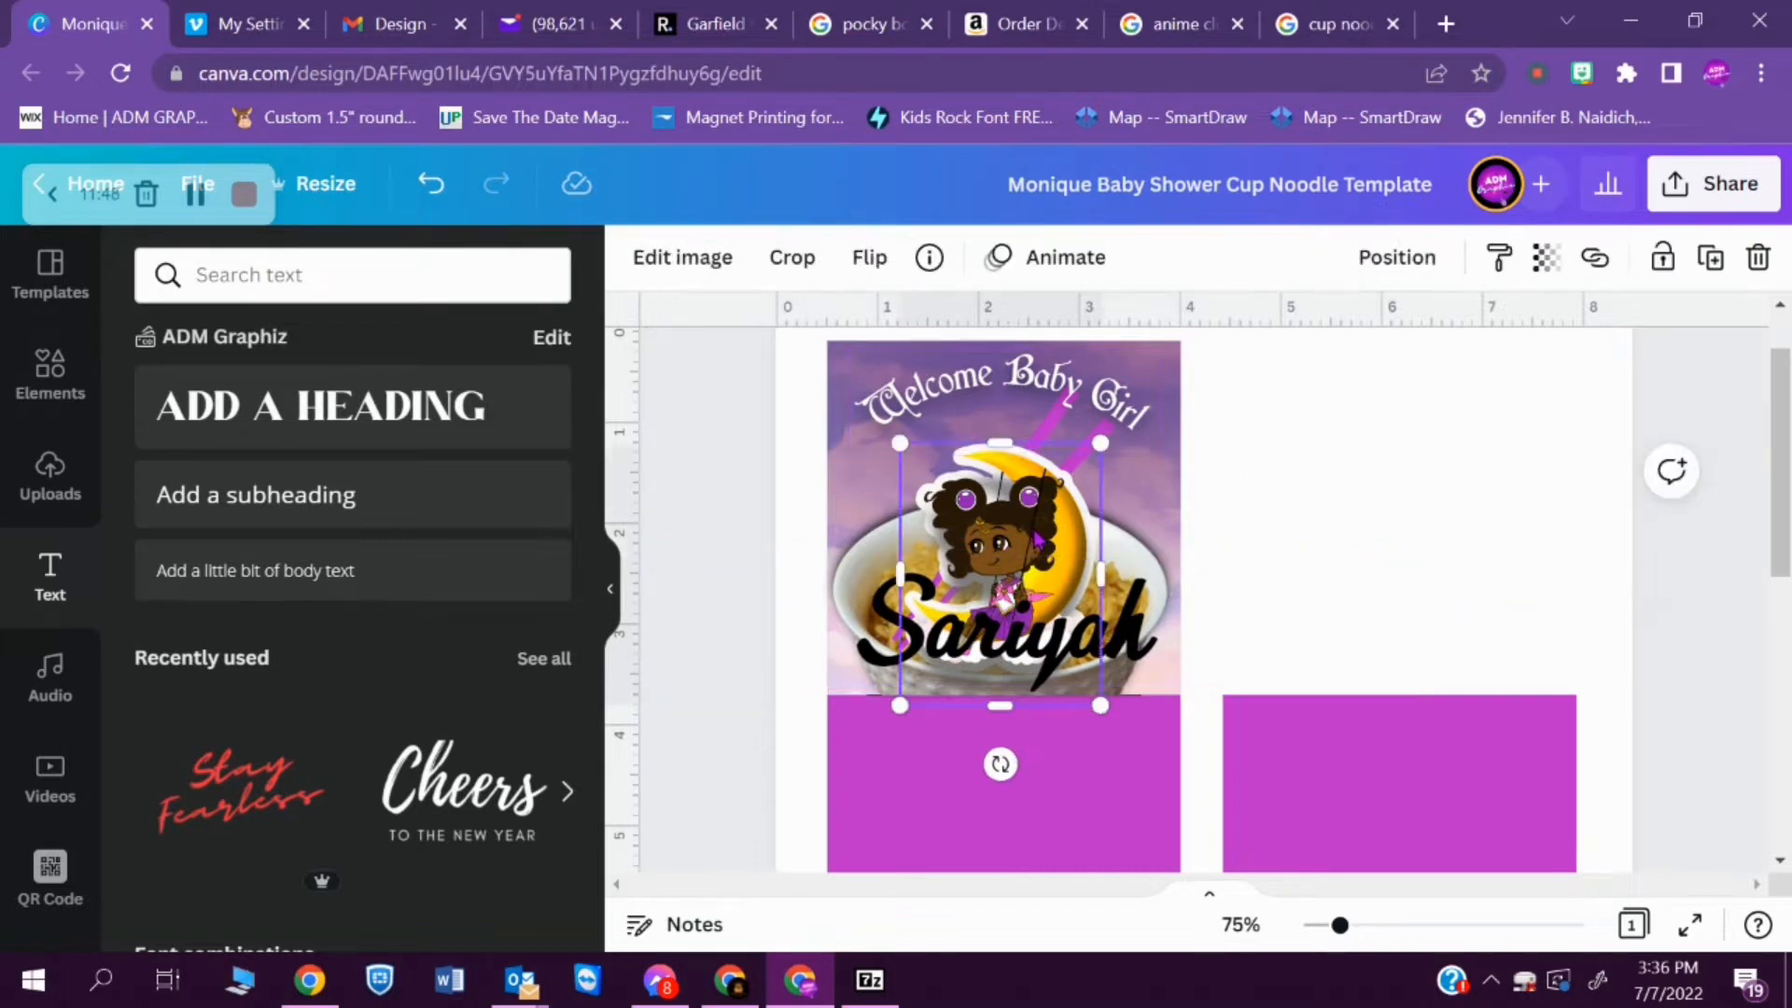
pyautogui.press('Up')
pyautogui.press('Up')
pyautogui.press('Up')
pyautogui.press('Up')
pyautogui.press('Up')
pyautogui.press('Up')
pyautogui.press('Up')
pyautogui.press('Up')
pyautogui.press('Up')
pyautogui.press('Up')
pyautogui.press('Up')
pyautogui.press('Up')
pyautogui.press('Up')
pyautogui.press('Up')
pyautogui.press('Up')
pyautogui.press('Up')
pyautogui.press('Up')
pyautogui.press('Up')
pyautogui.press('Up')
pyautogui.press('Up')
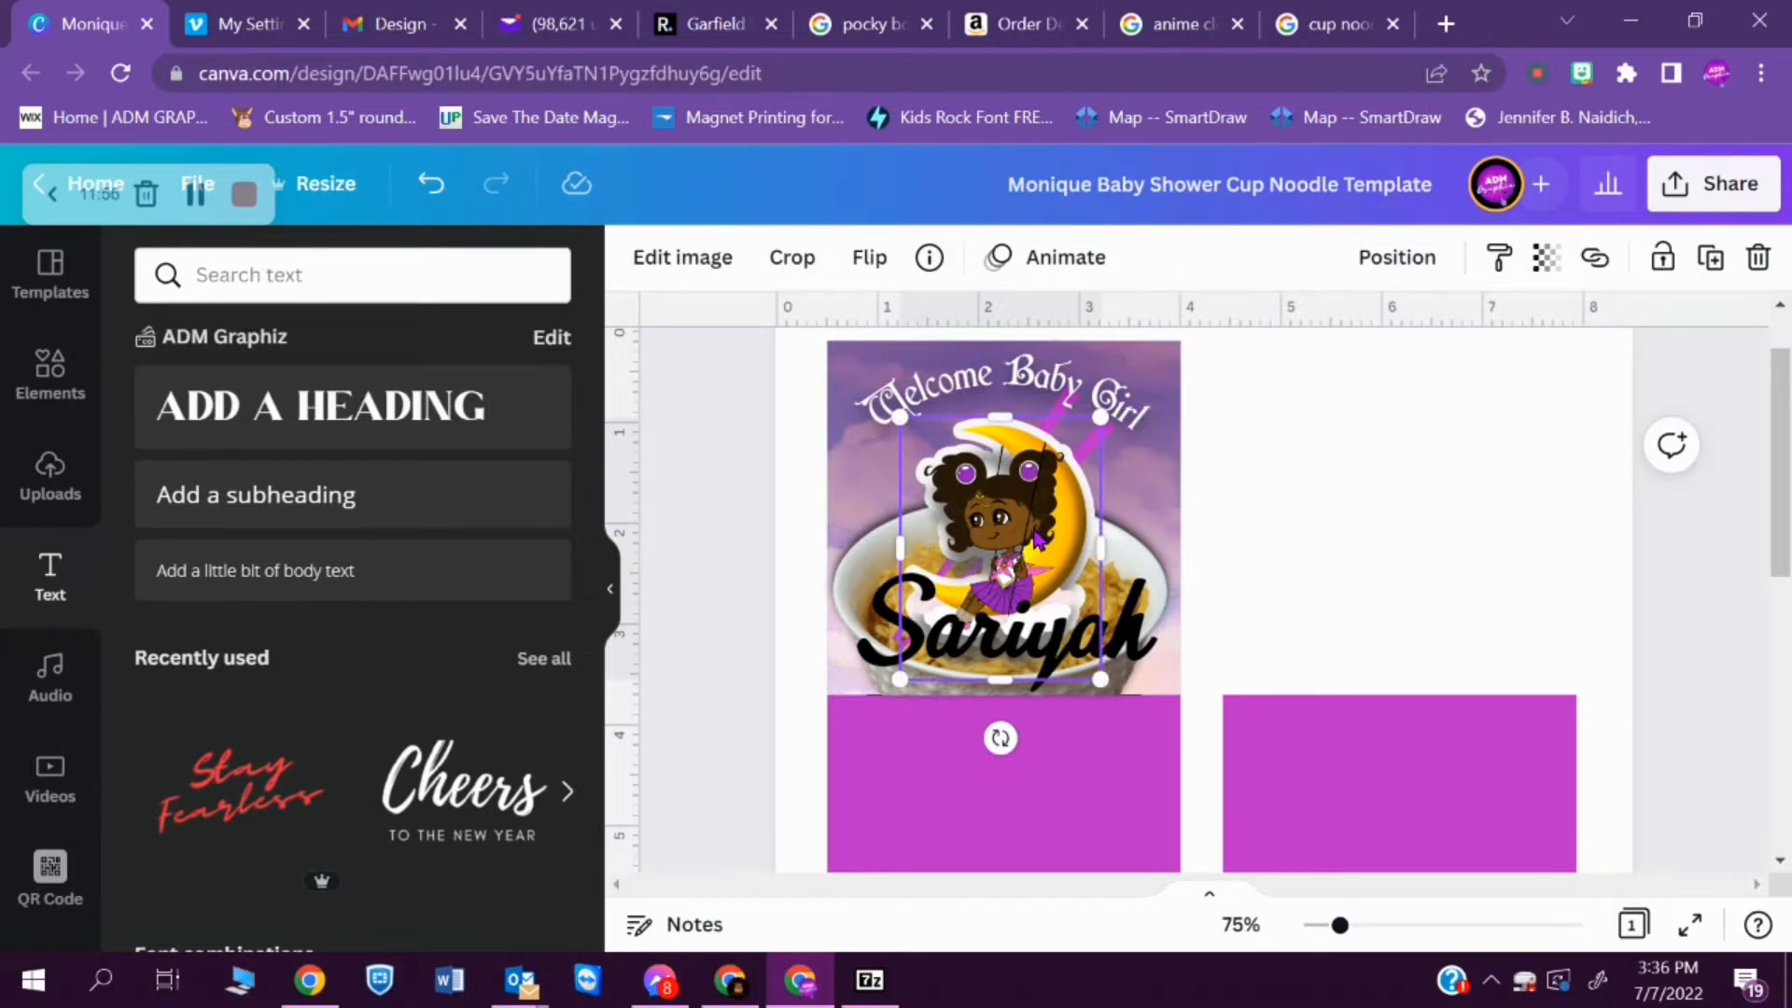
# - Apply the Echo effect to the baby's name and colour it with the purple from the ADM Palette
pyautogui.click(1157, 661)
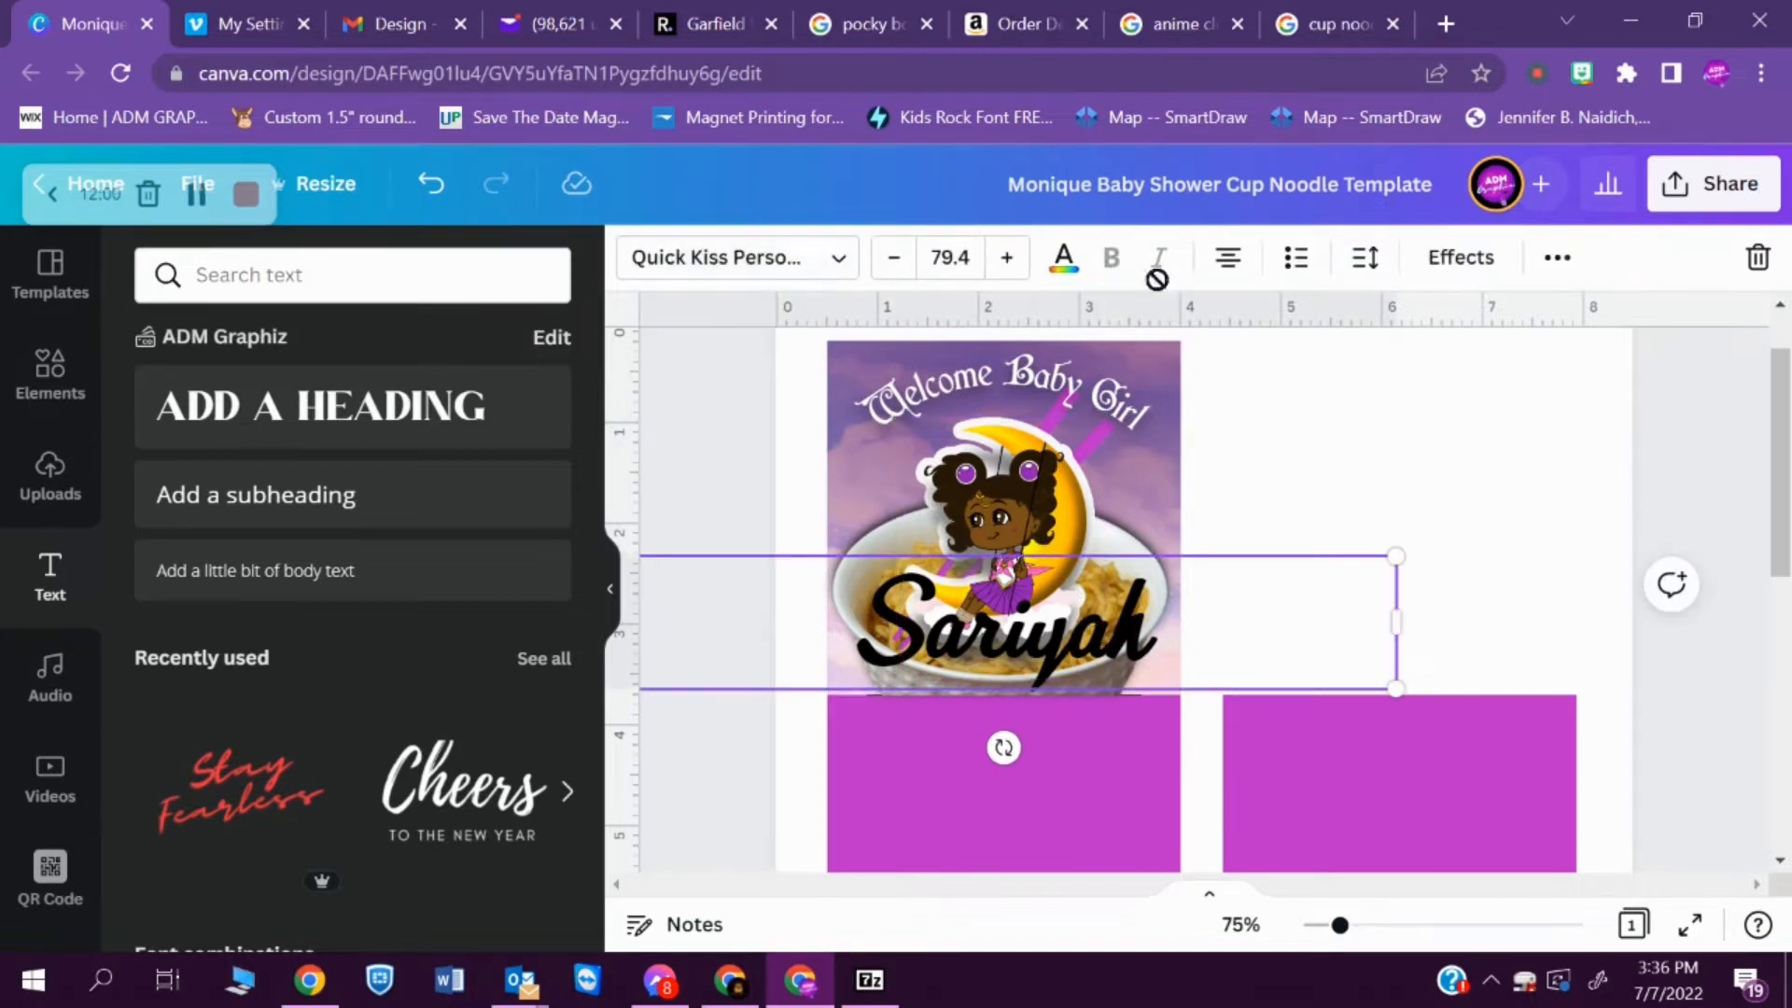
pyautogui.click(1477, 268)
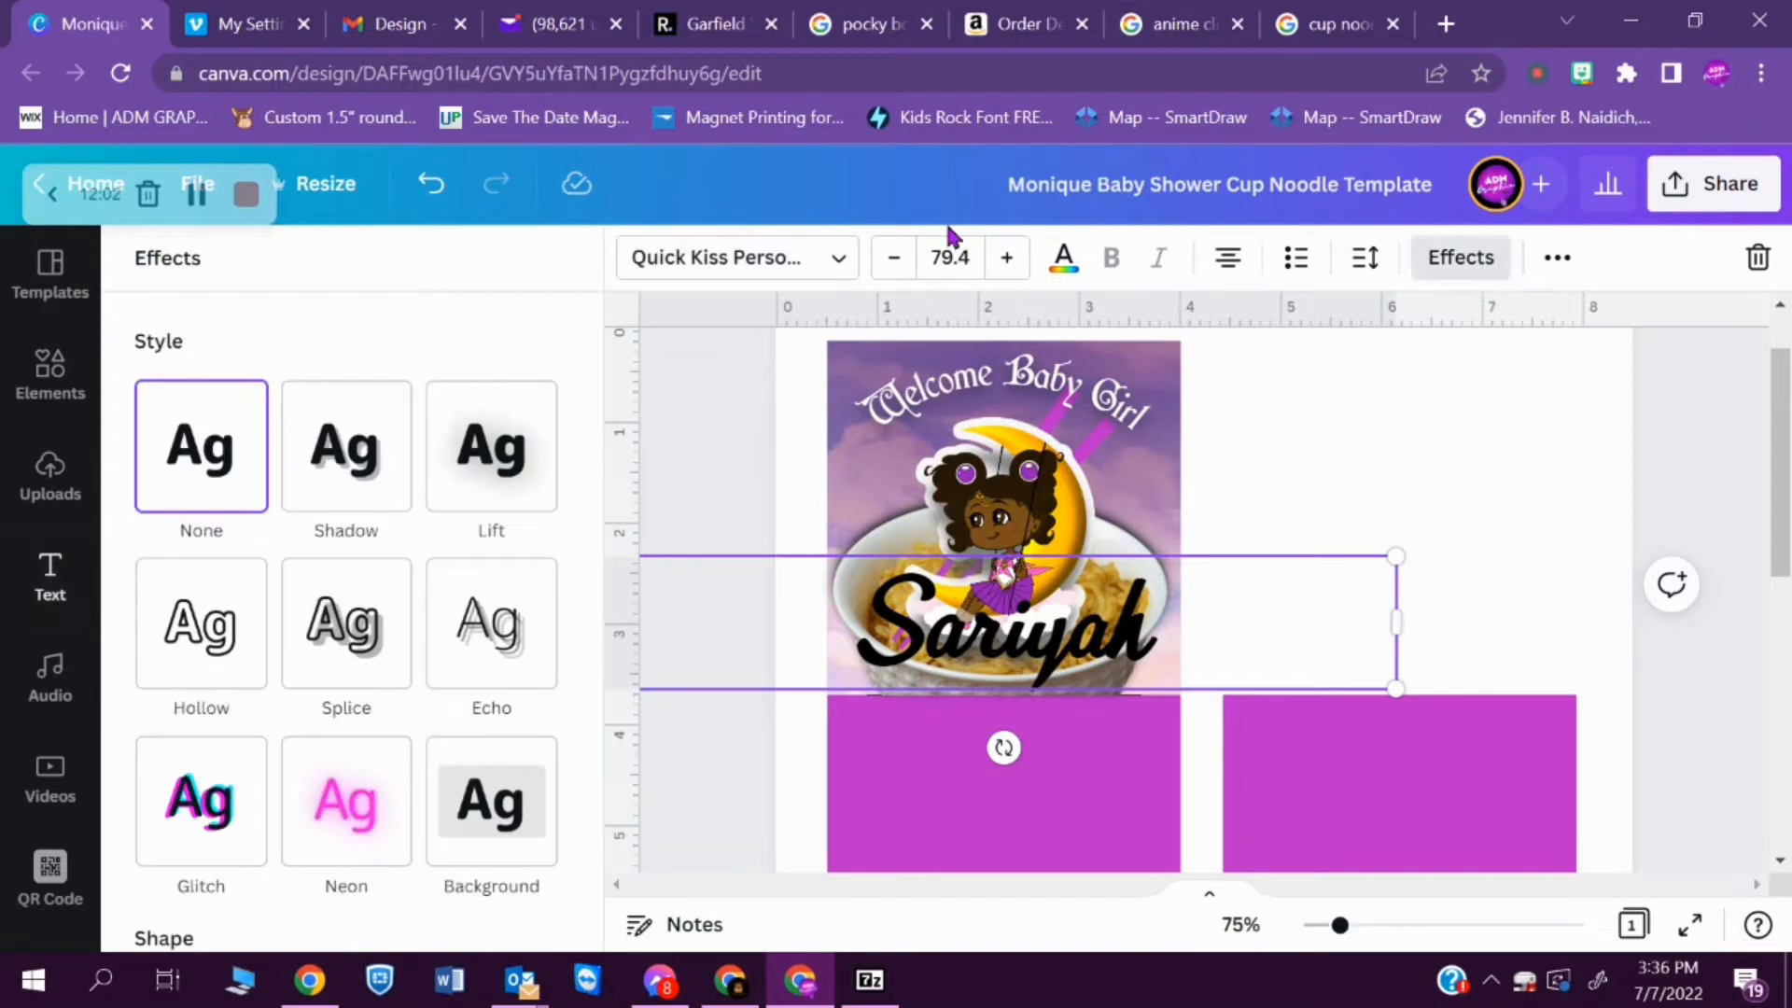
pyautogui.click(509, 627)
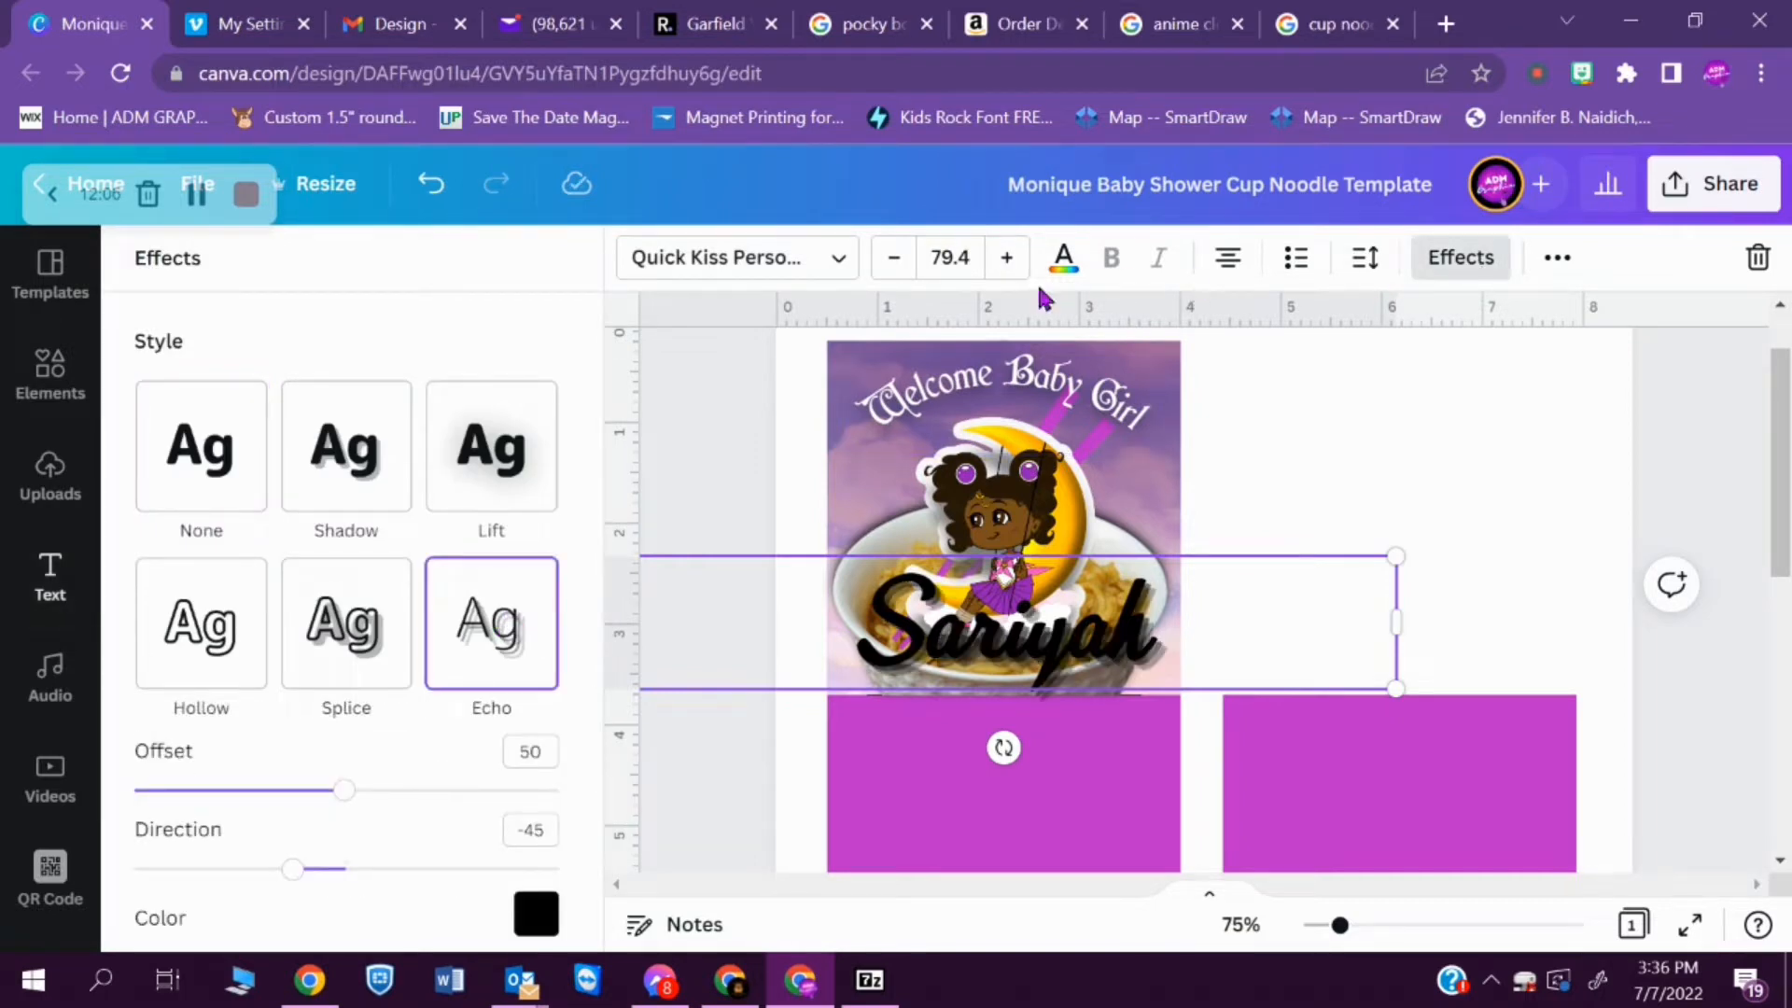
pyautogui.click(1065, 261)
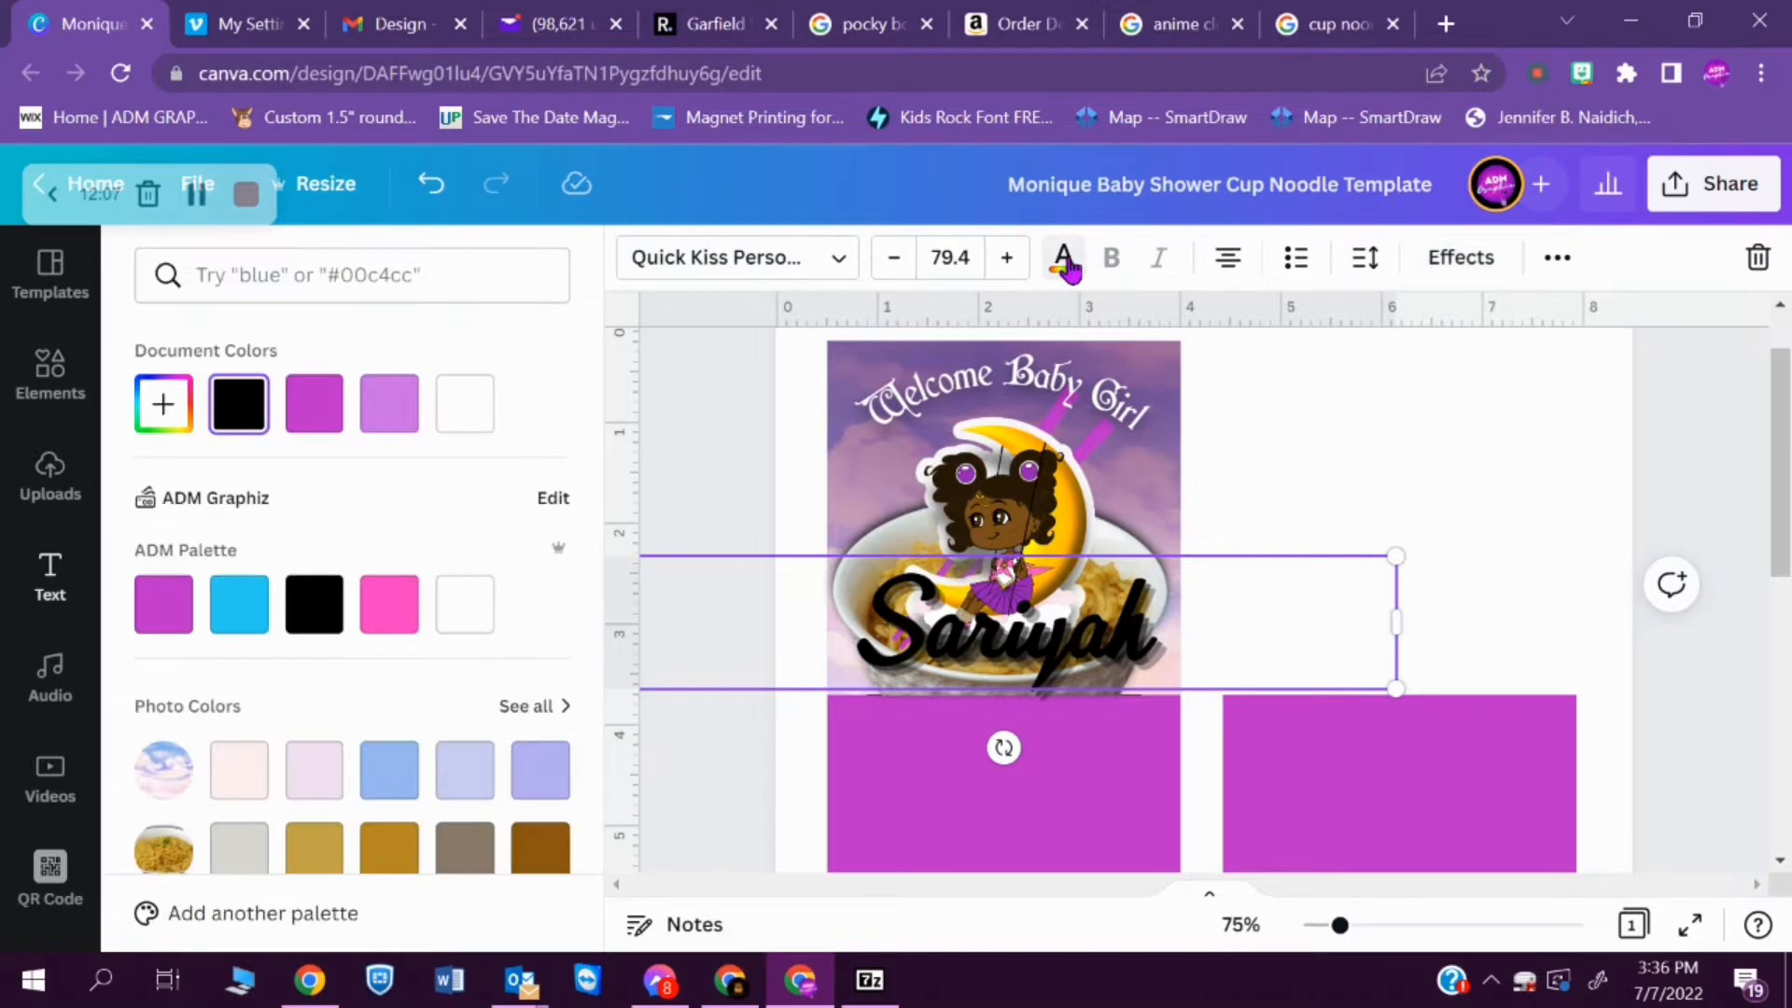
pyautogui.click(149, 618)
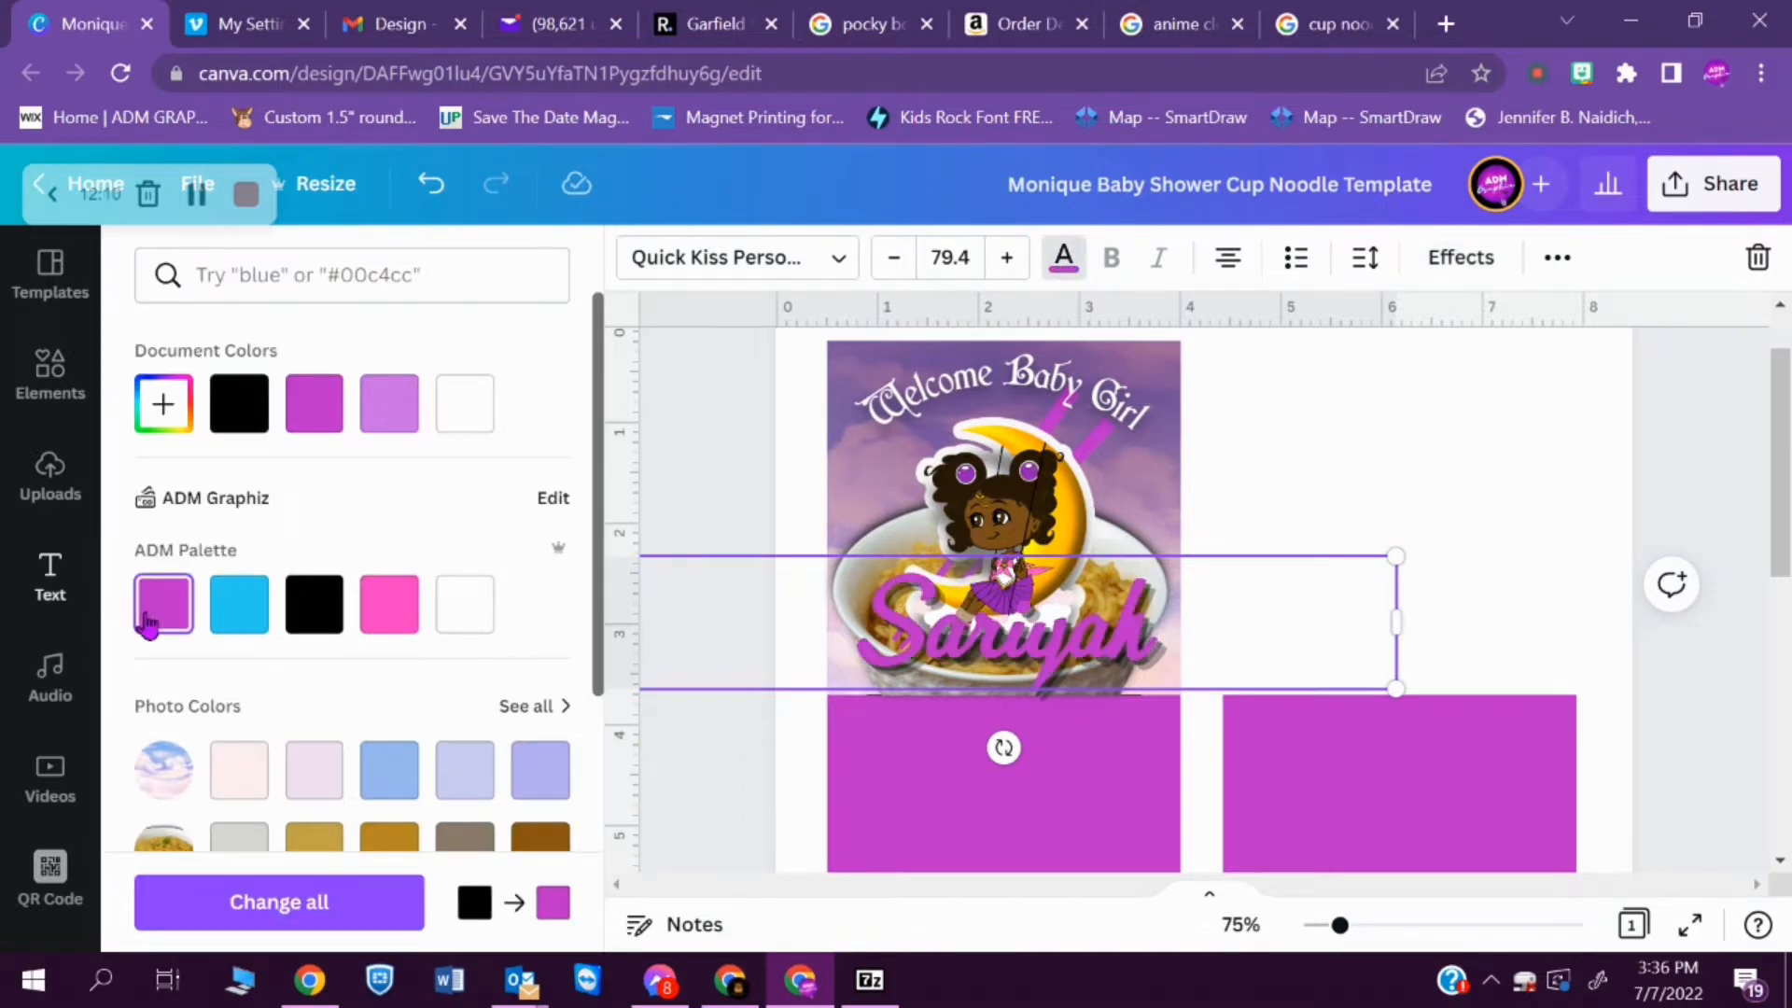
# - Set the Echo effect's offset on the baby's name to 53
pyautogui.click(1452, 266)
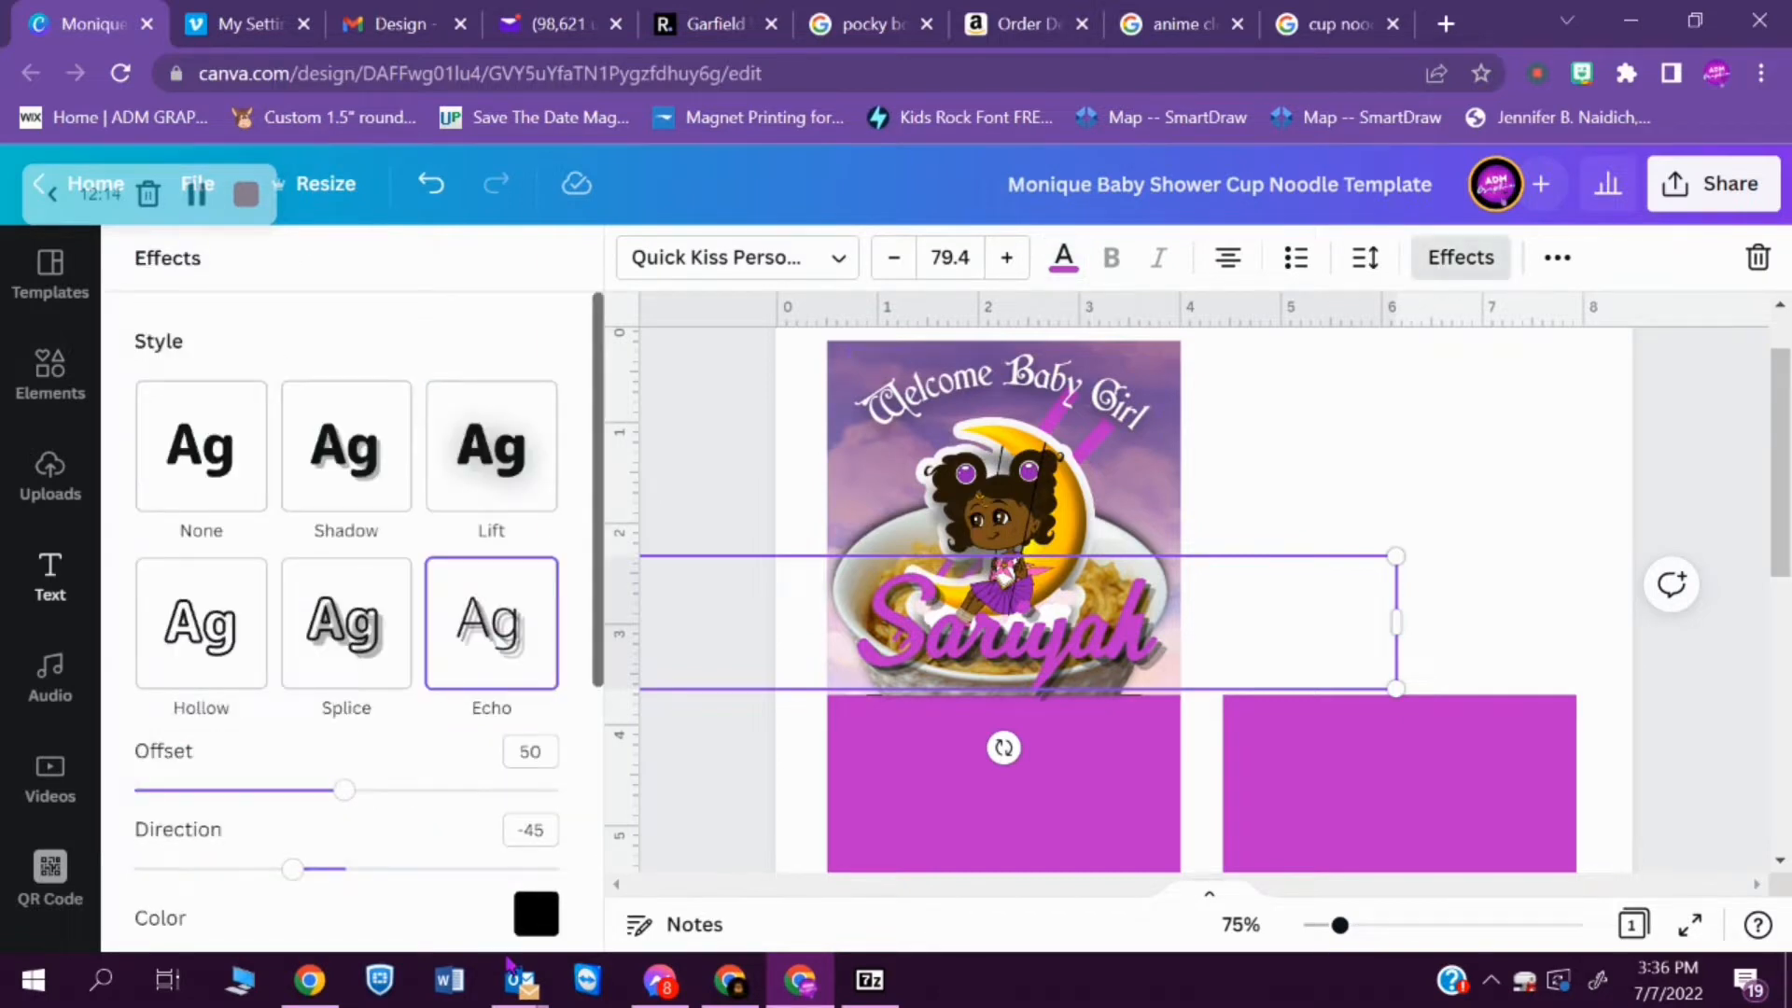
pyautogui.moveTo(343, 791)
pyautogui.mouseDown()
pyautogui.moveTo(400, 789)
pyautogui.moveTo(358, 791)
pyautogui.mouseUp()
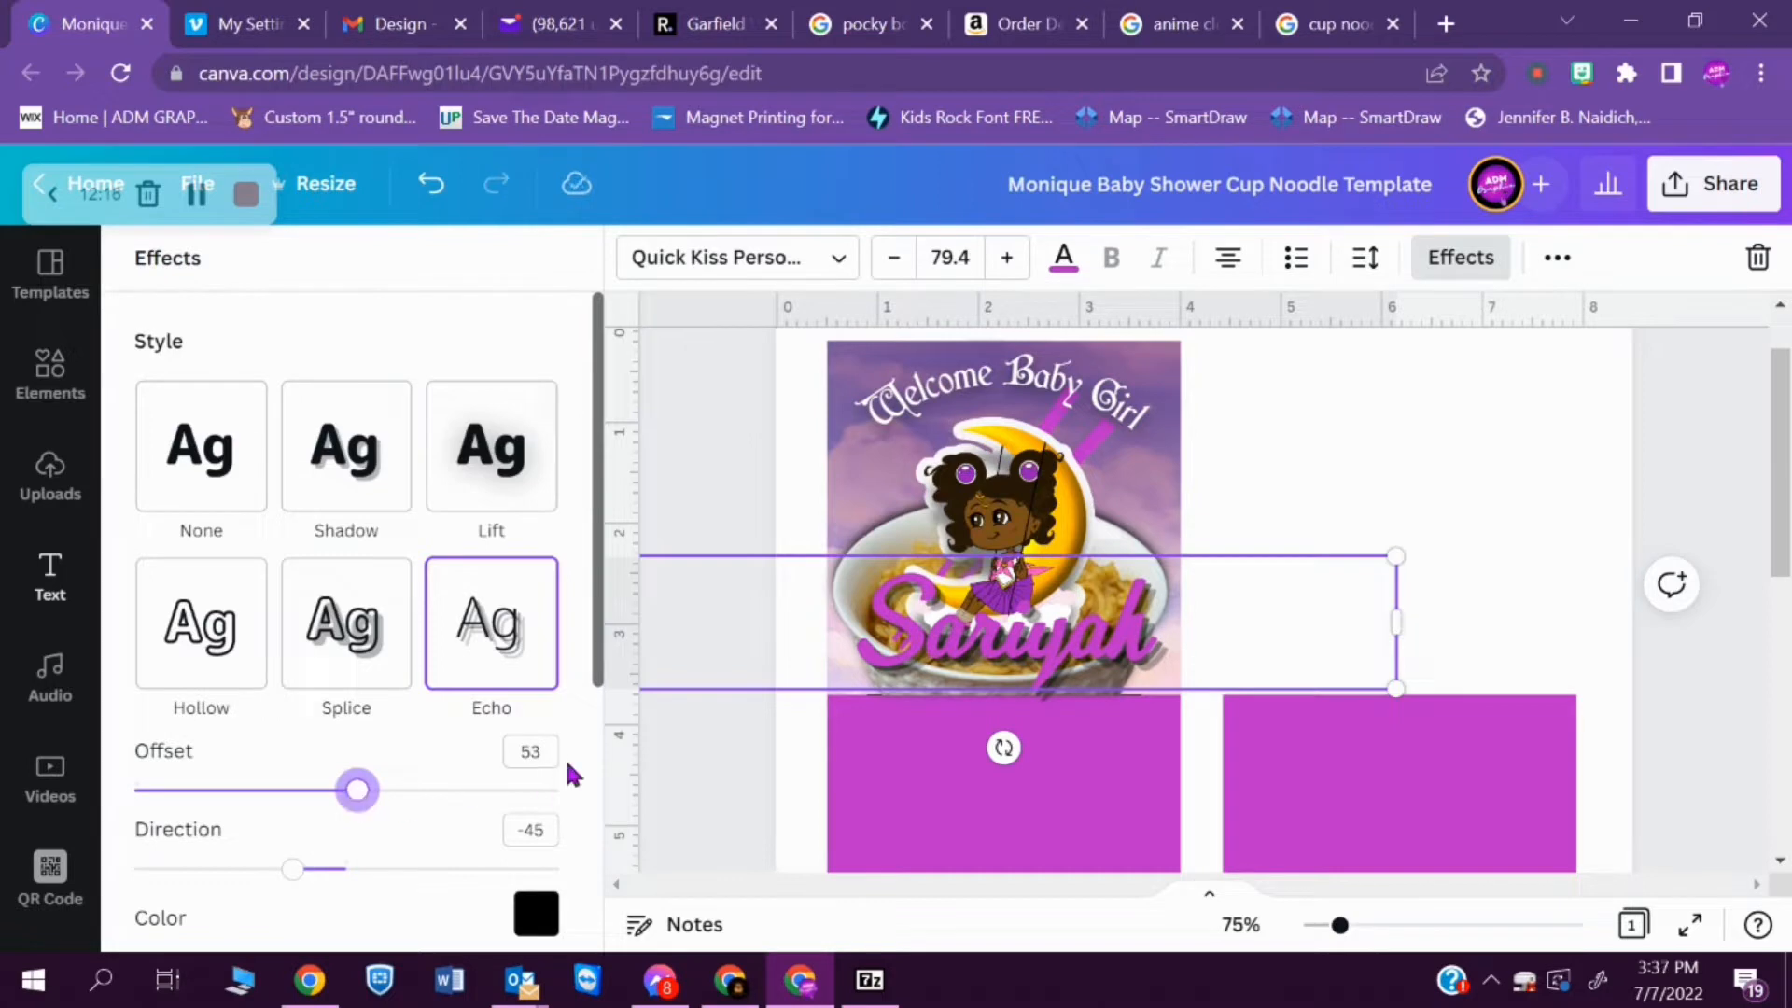
pyautogui.moveTo(593, 664); pyautogui.dragTo(585, 840)
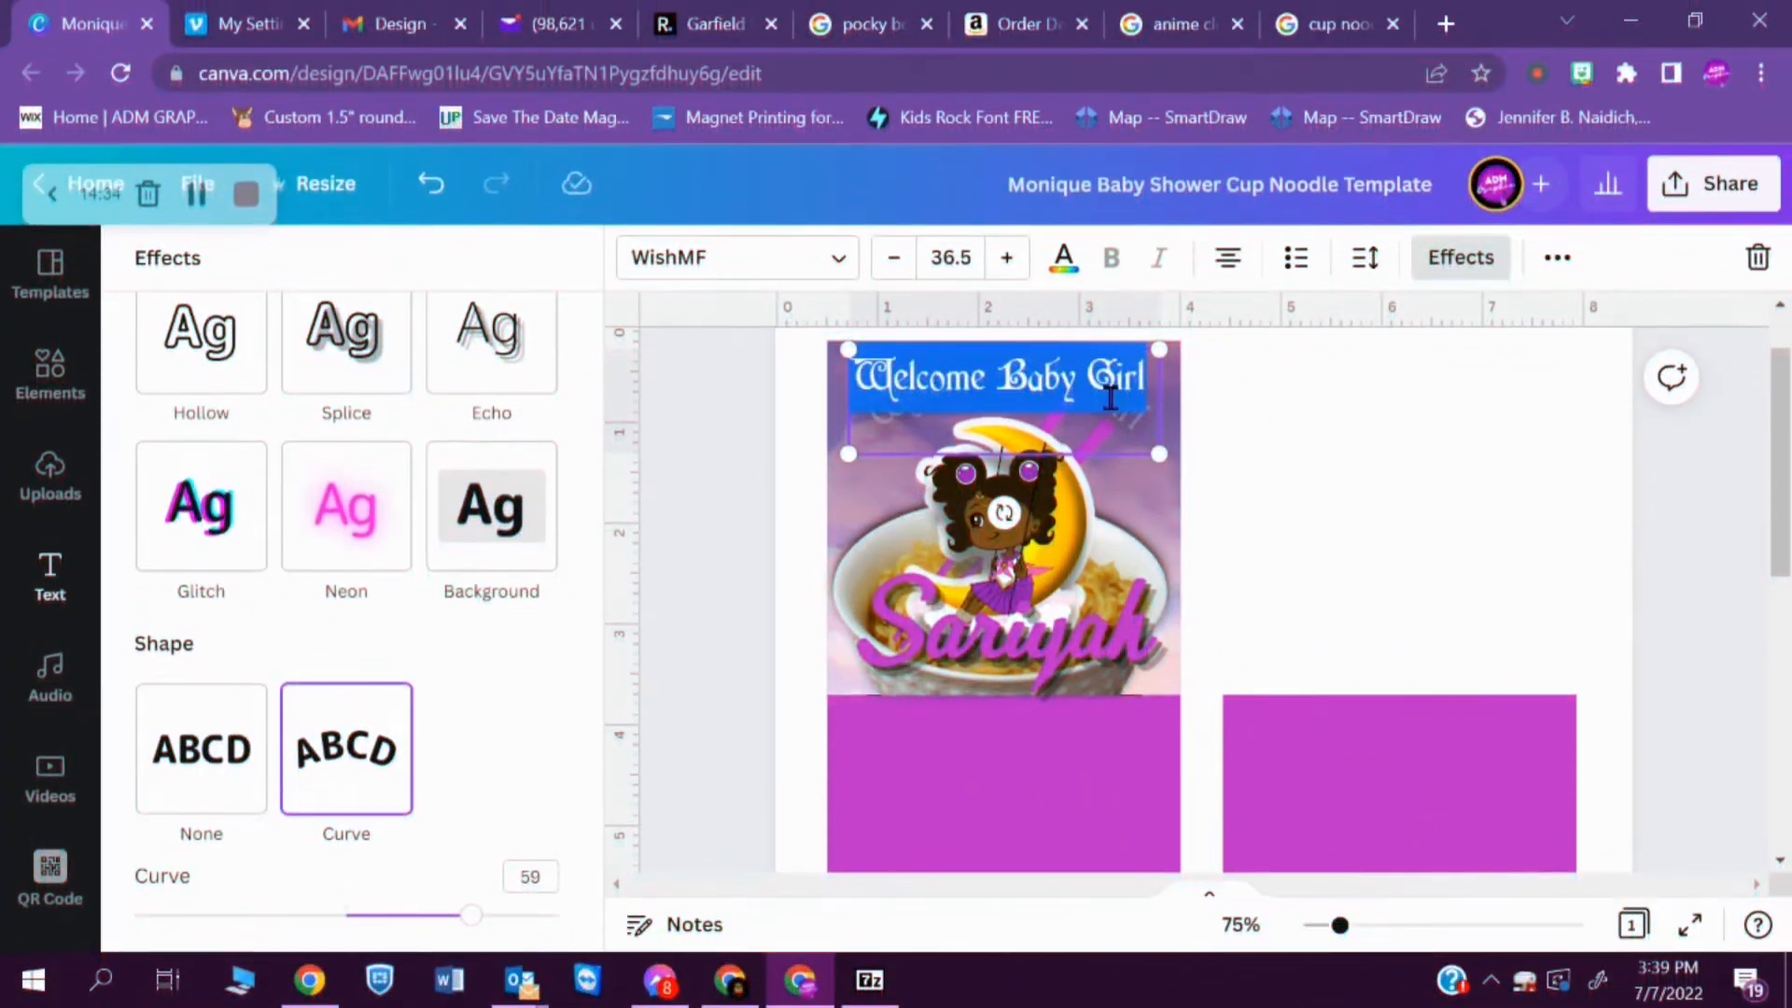
# - Change the arched welcome text at the top of the panel to "Welcoming Sailor"
pyautogui.click(1144, 382)
pyautogui.press('BackSpace')
pyautogui.press('BackSpace')
pyautogui.press('BackSpace')
pyautogui.press('BackSpace')
pyautogui.press('BackSpace')
pyautogui.press('BackSpace')
pyautogui.press('BackSpace')
pyautogui.press('BackSpace')
pyautogui.press('BackSpace')
pyautogui.press('BackSpace')
pyautogui.press('BackSpace')
pyautogui.write('ing')
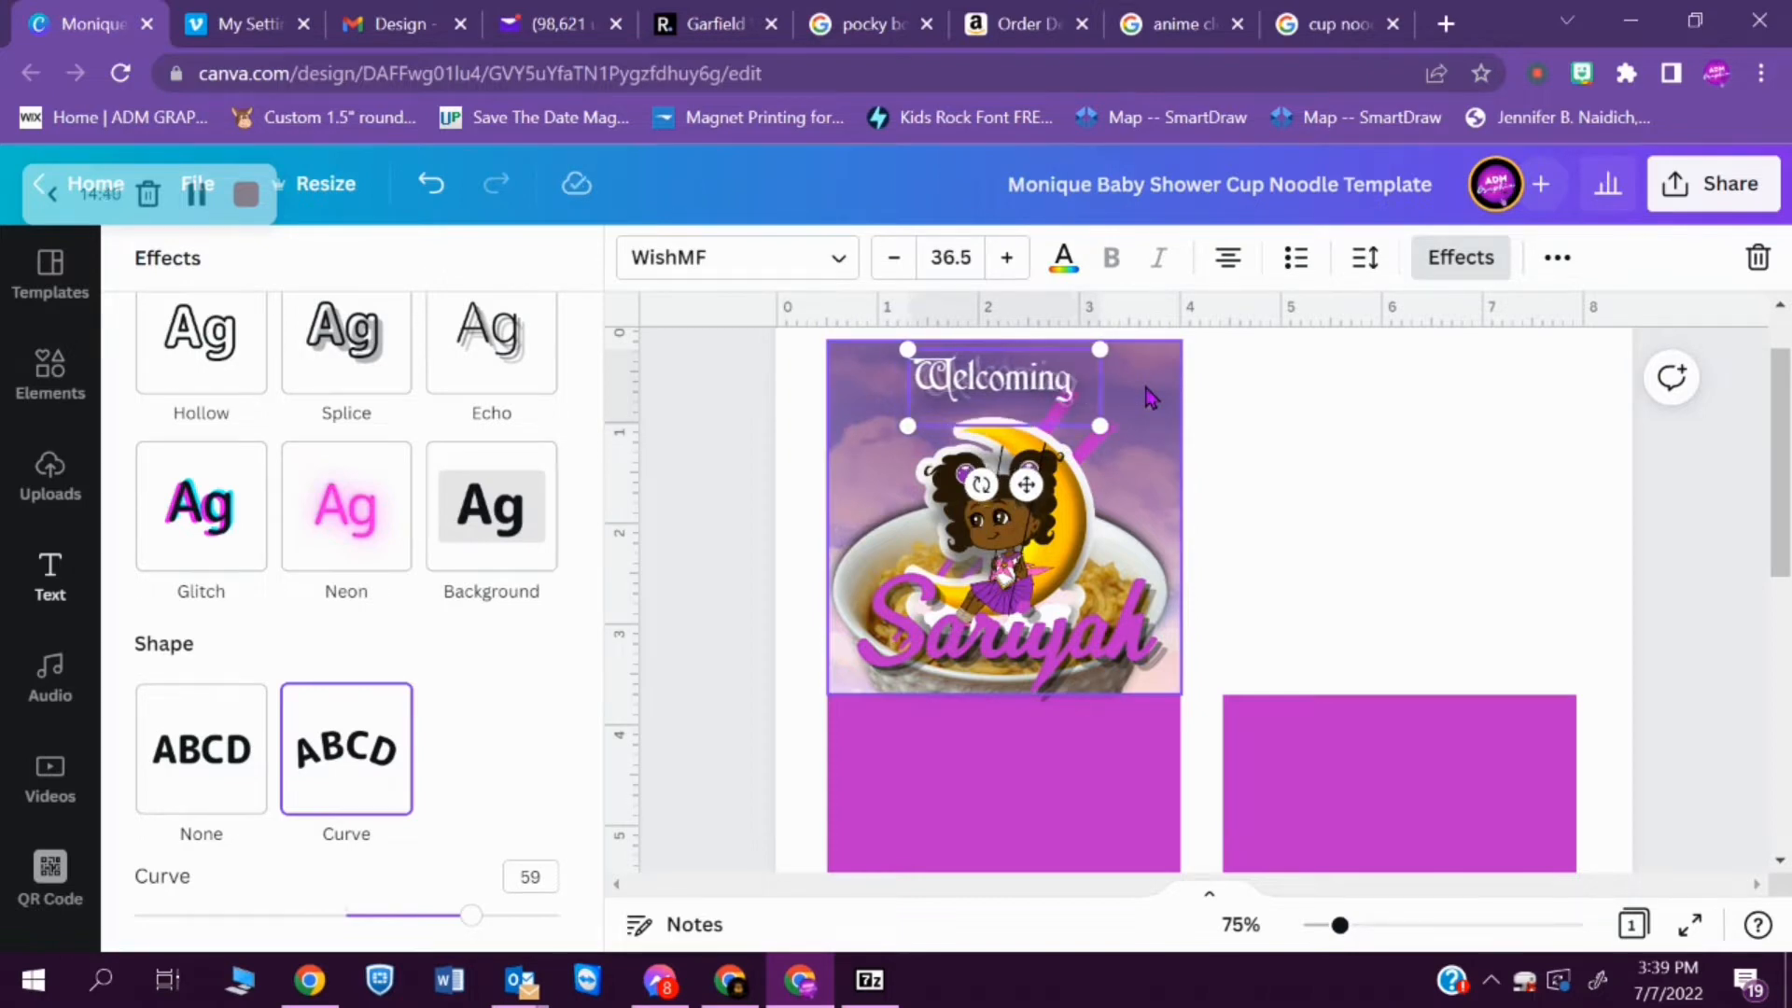
pyautogui.write(' Sailor')
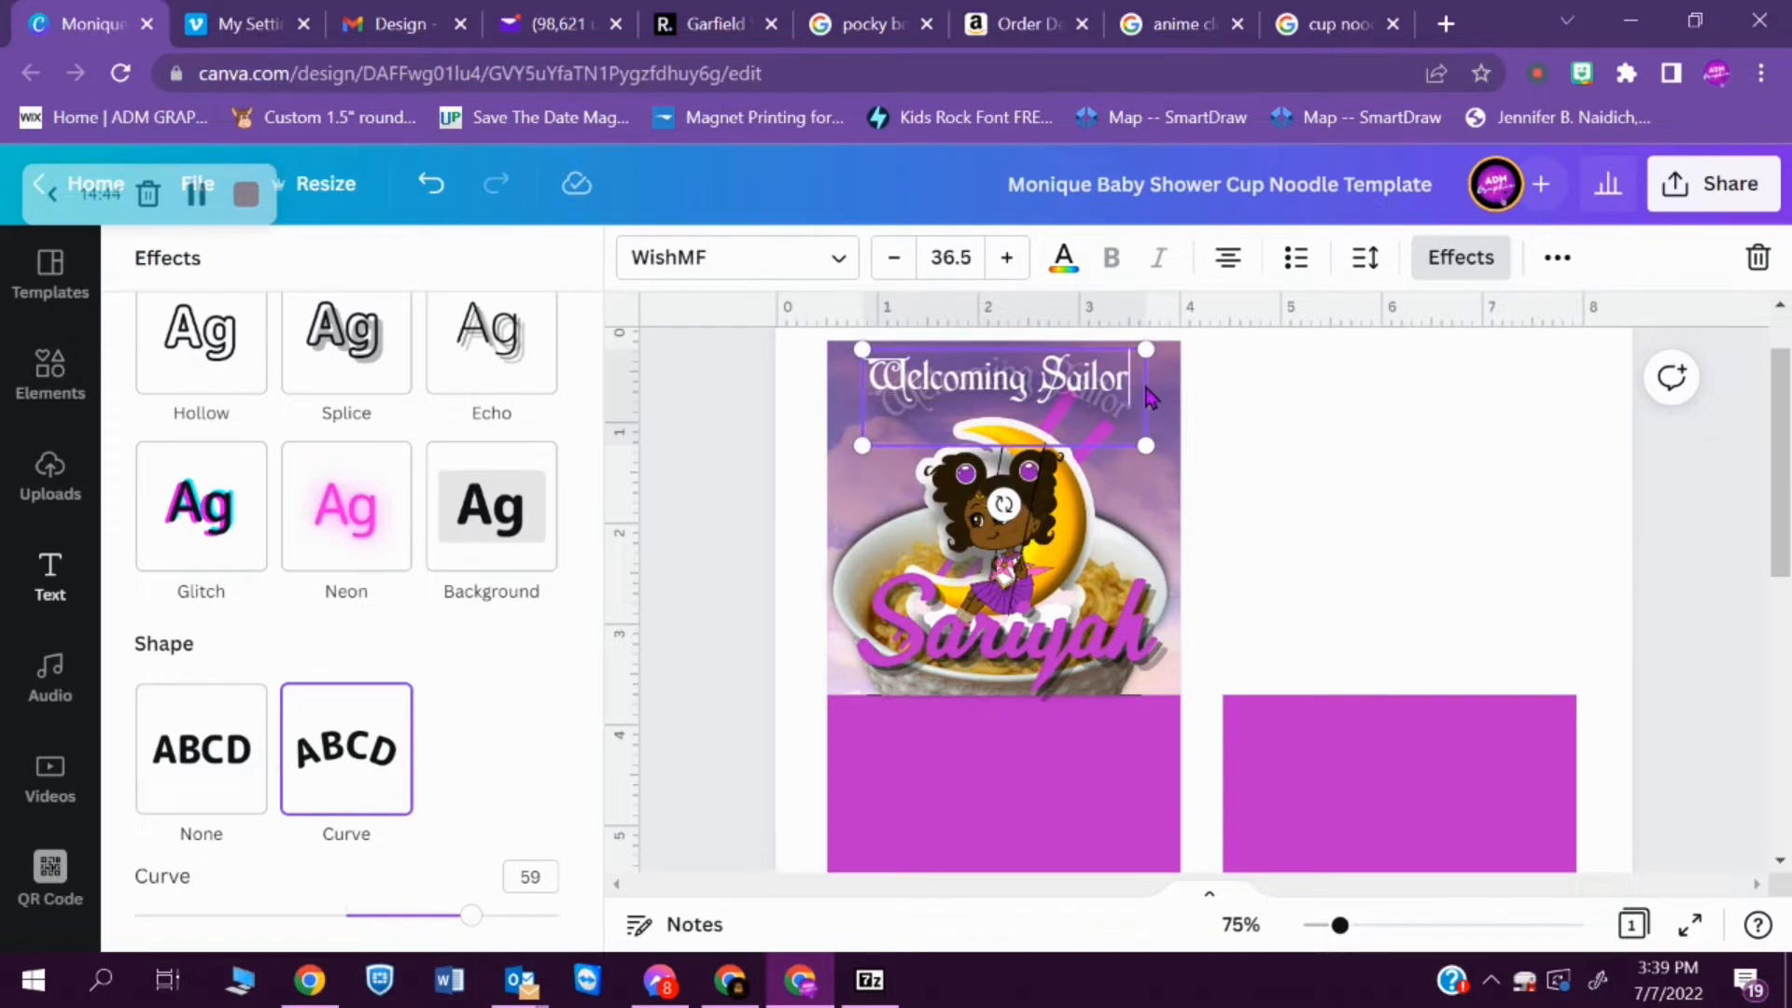
pyautogui.click(1285, 471)
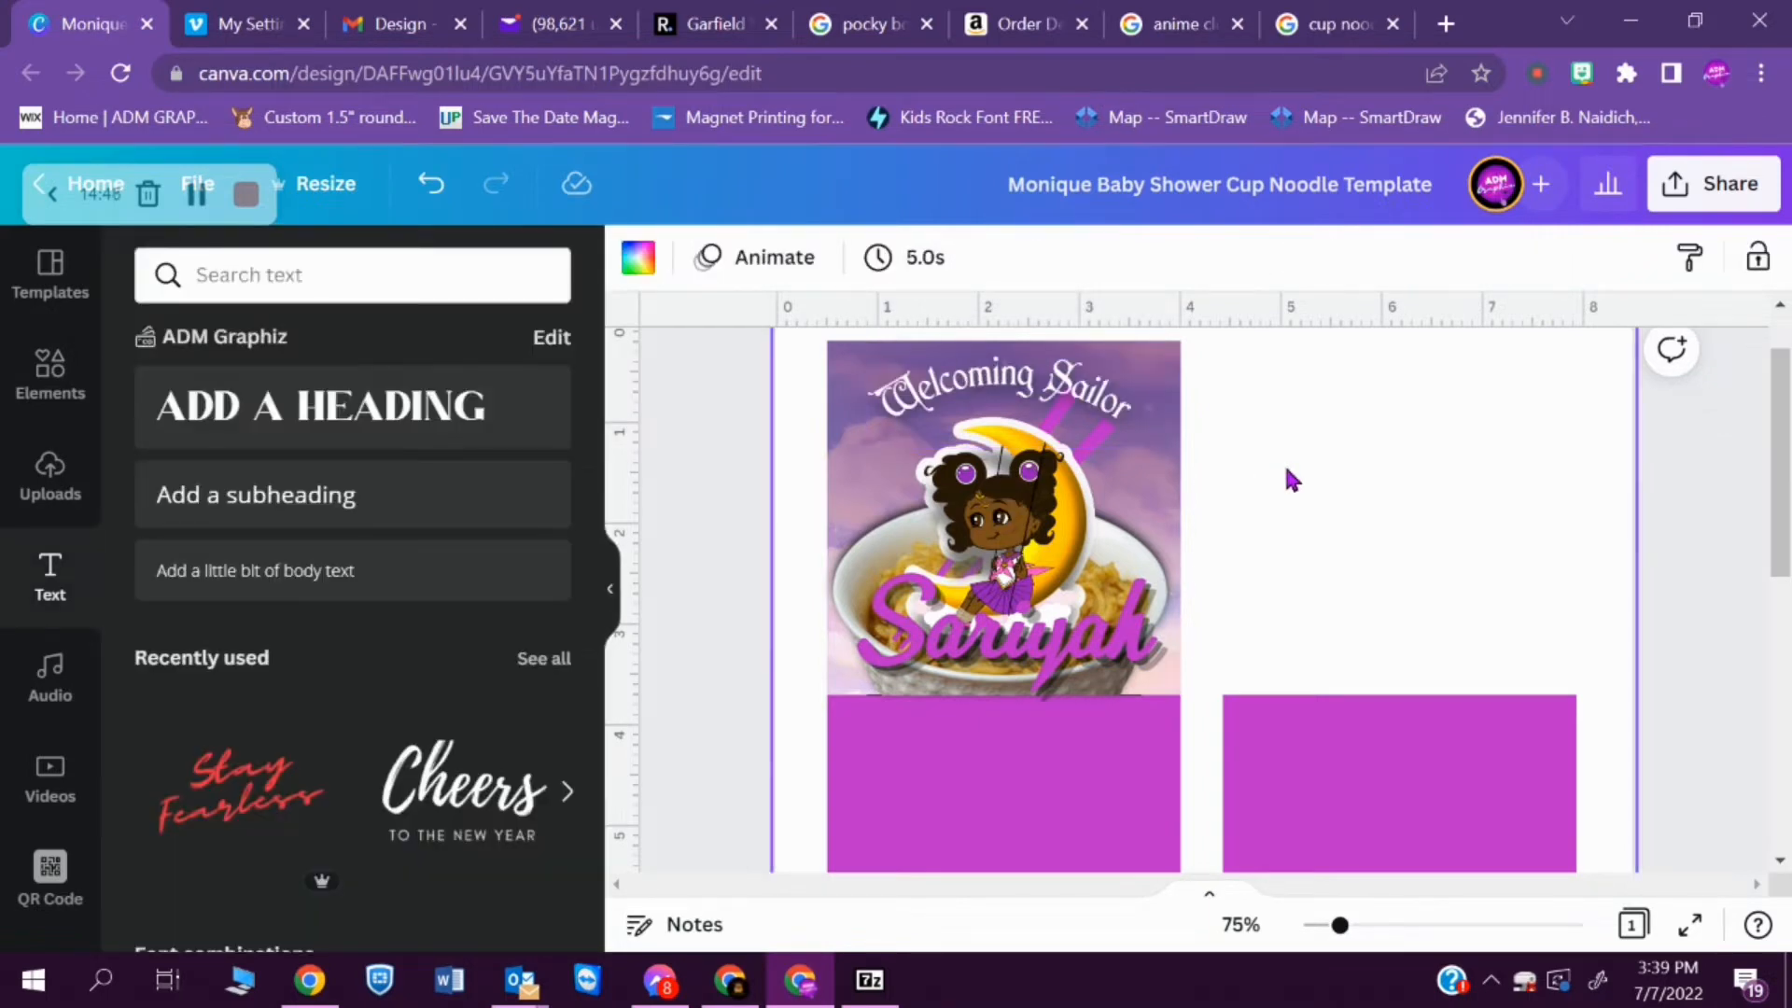
pyautogui.click(1119, 402)
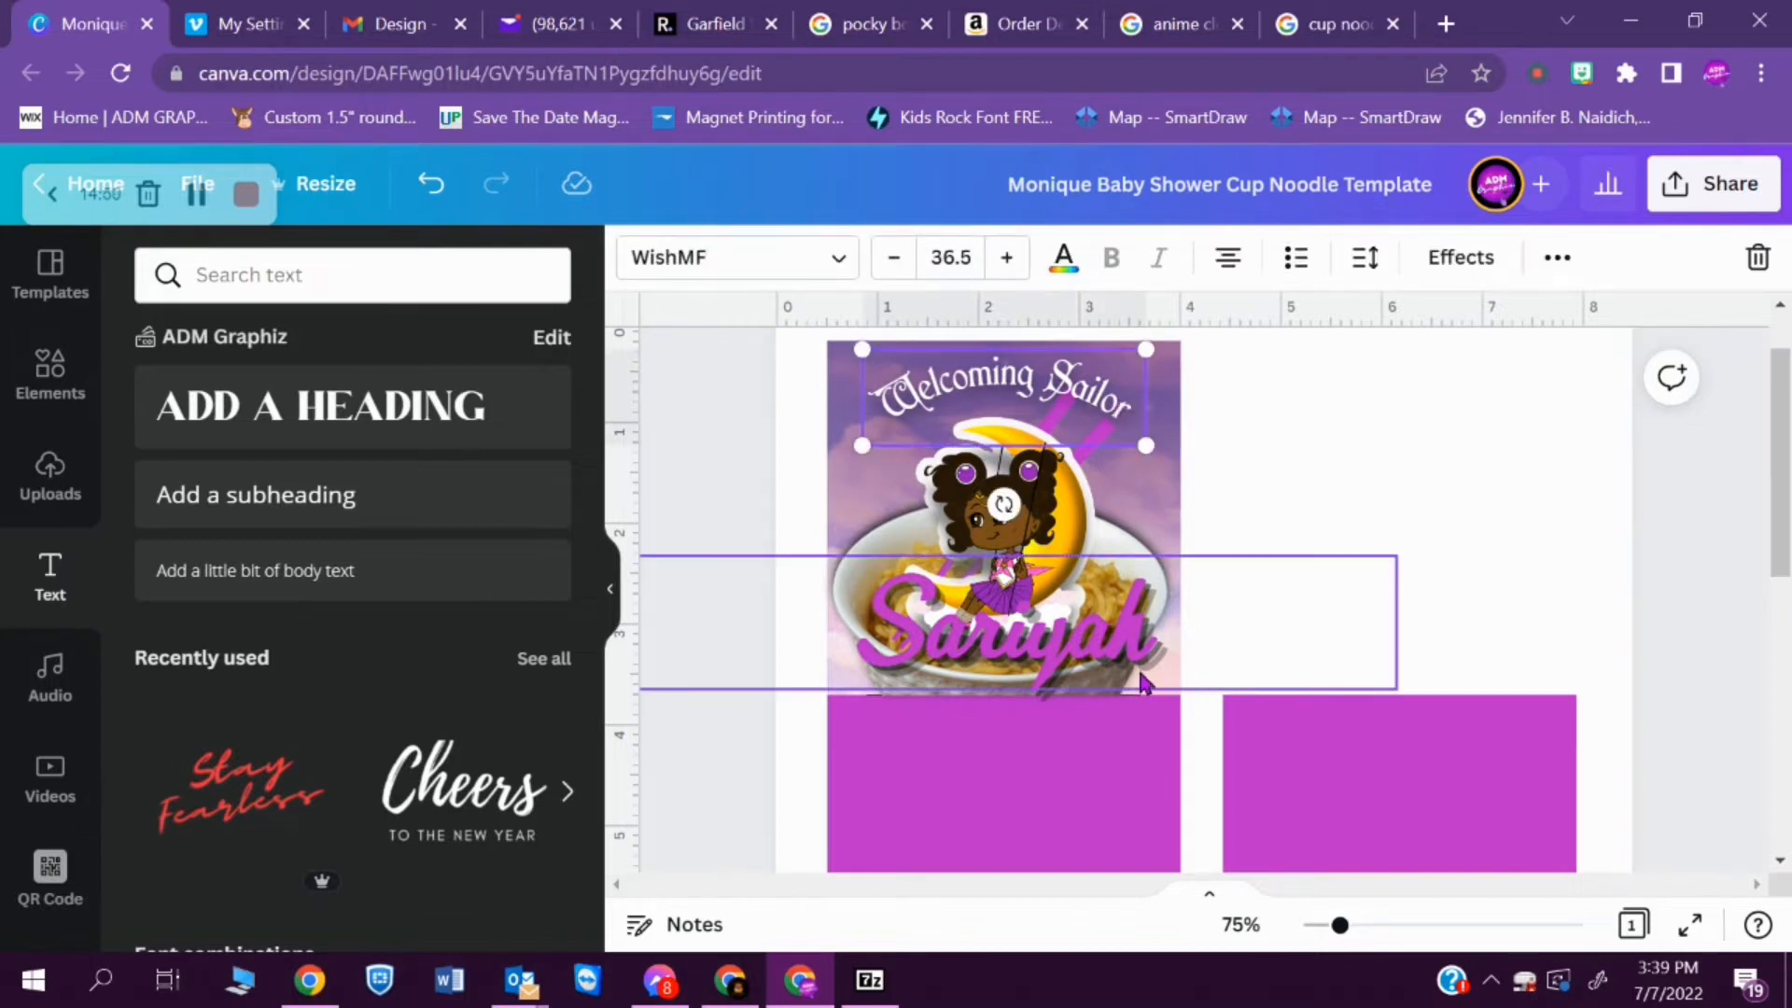
pyautogui.click(1097, 665)
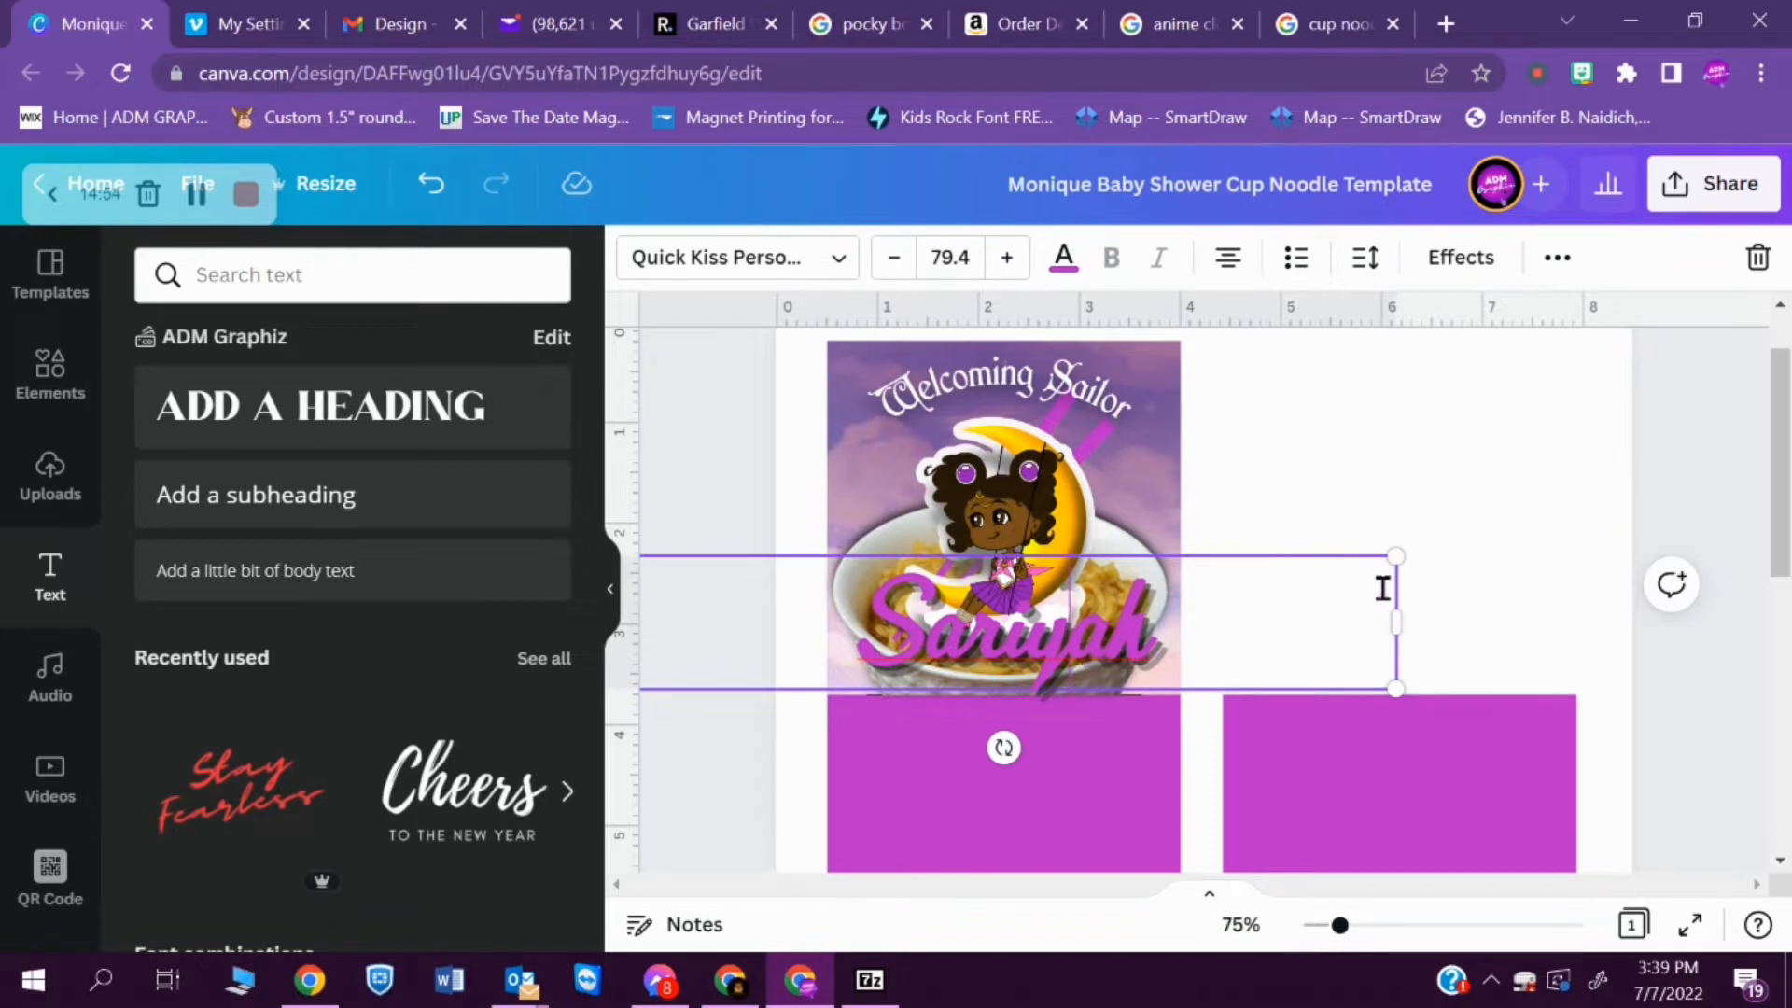
pyautogui.click(1352, 457)
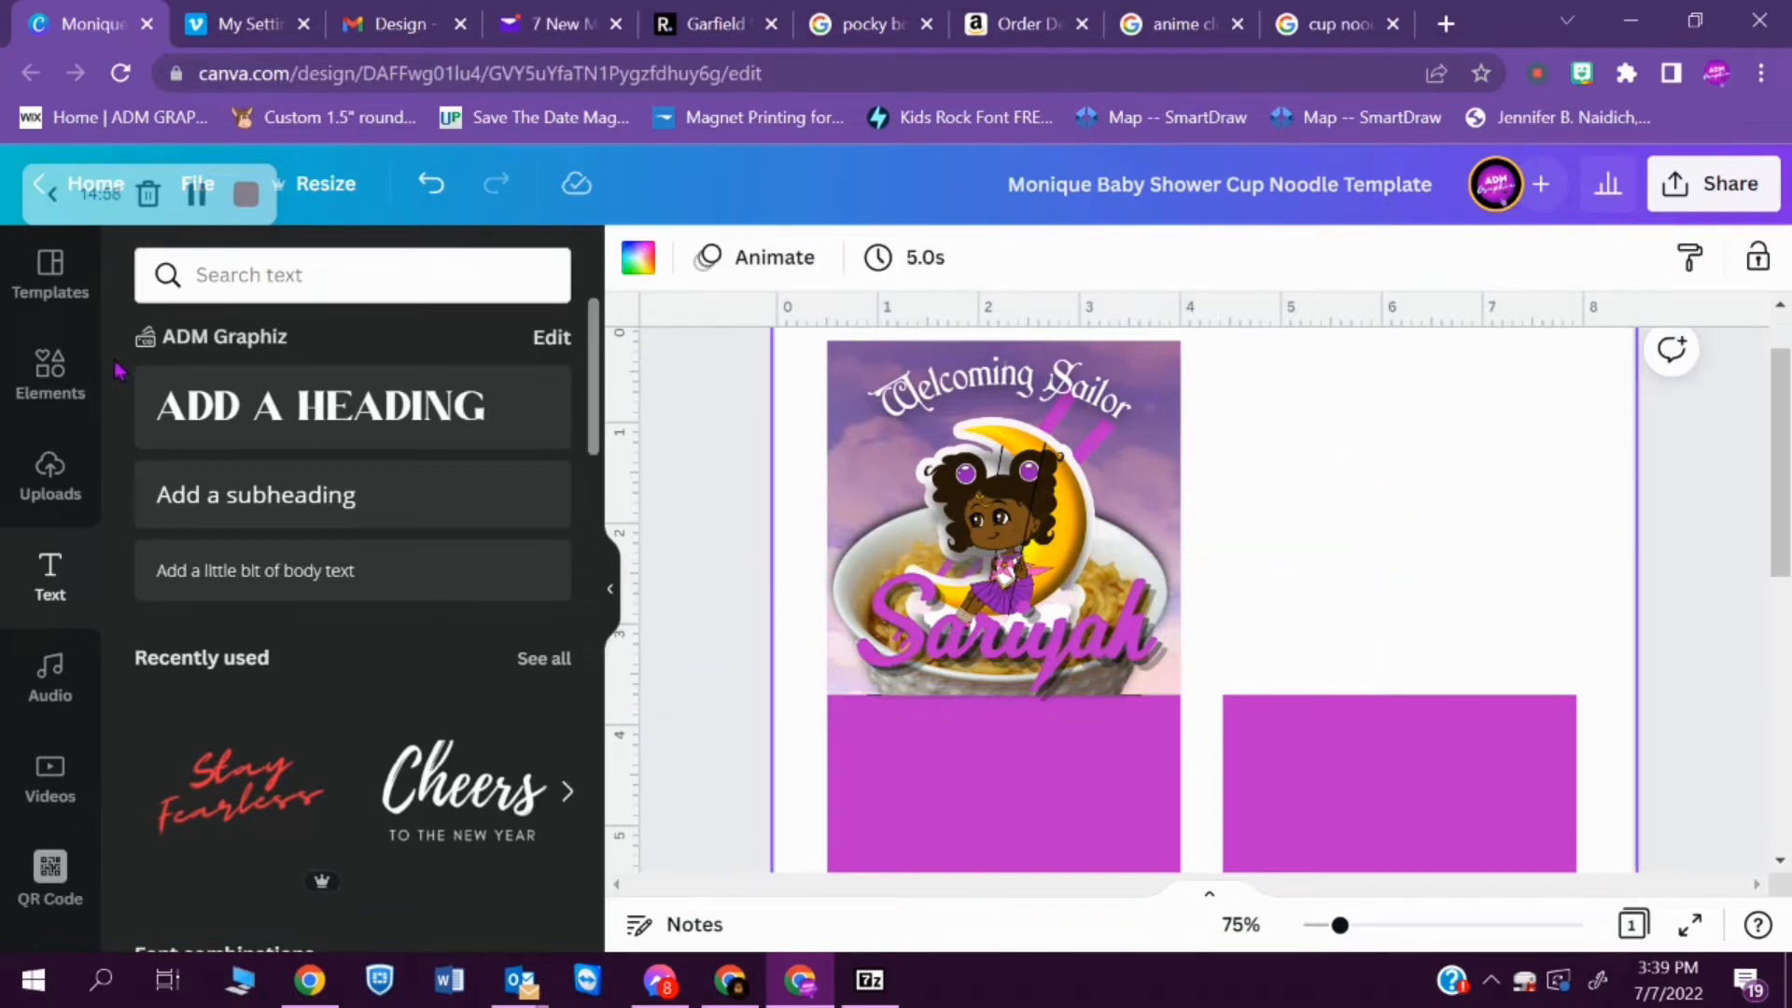
# - Search the design elements for "chicken"
pyautogui.click(51, 373)
pyautogui.click(301, 274)
pyautogui.doubleClick(301, 275)
pyautogui.write('chicen')
pyautogui.press('BackSpace')
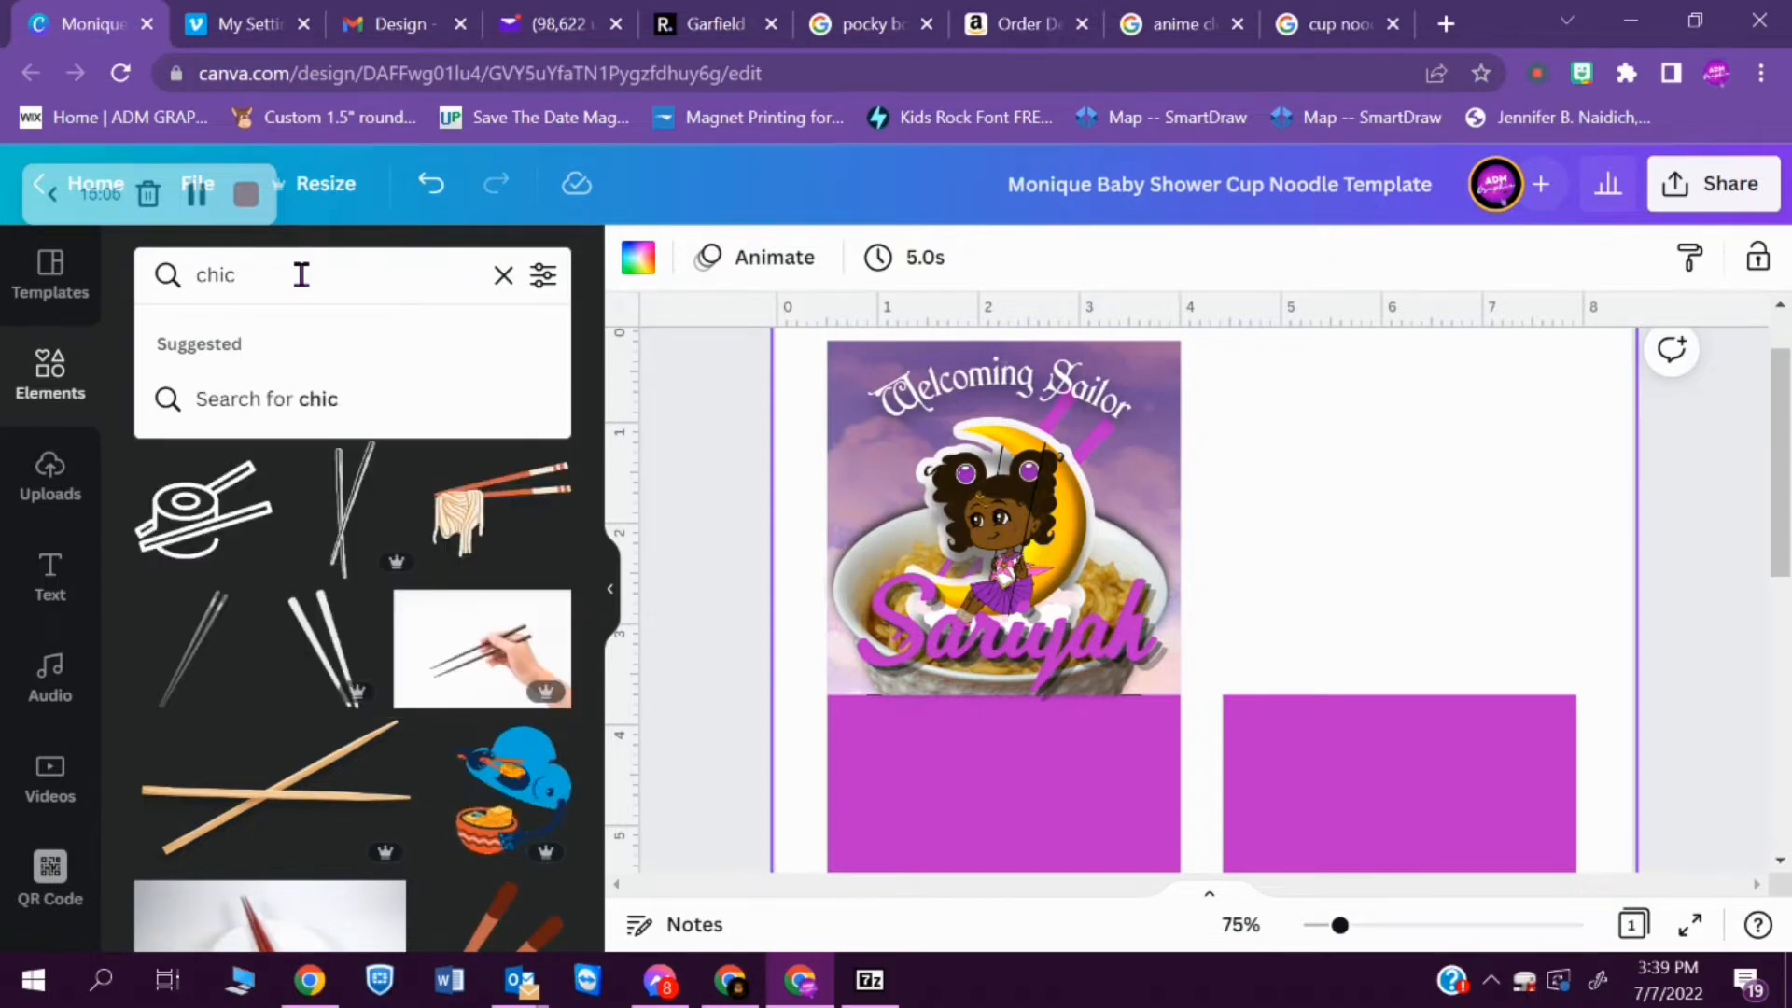
pyautogui.press('BackSpace')
pyautogui.write('ken')
pyautogui.press('Return')
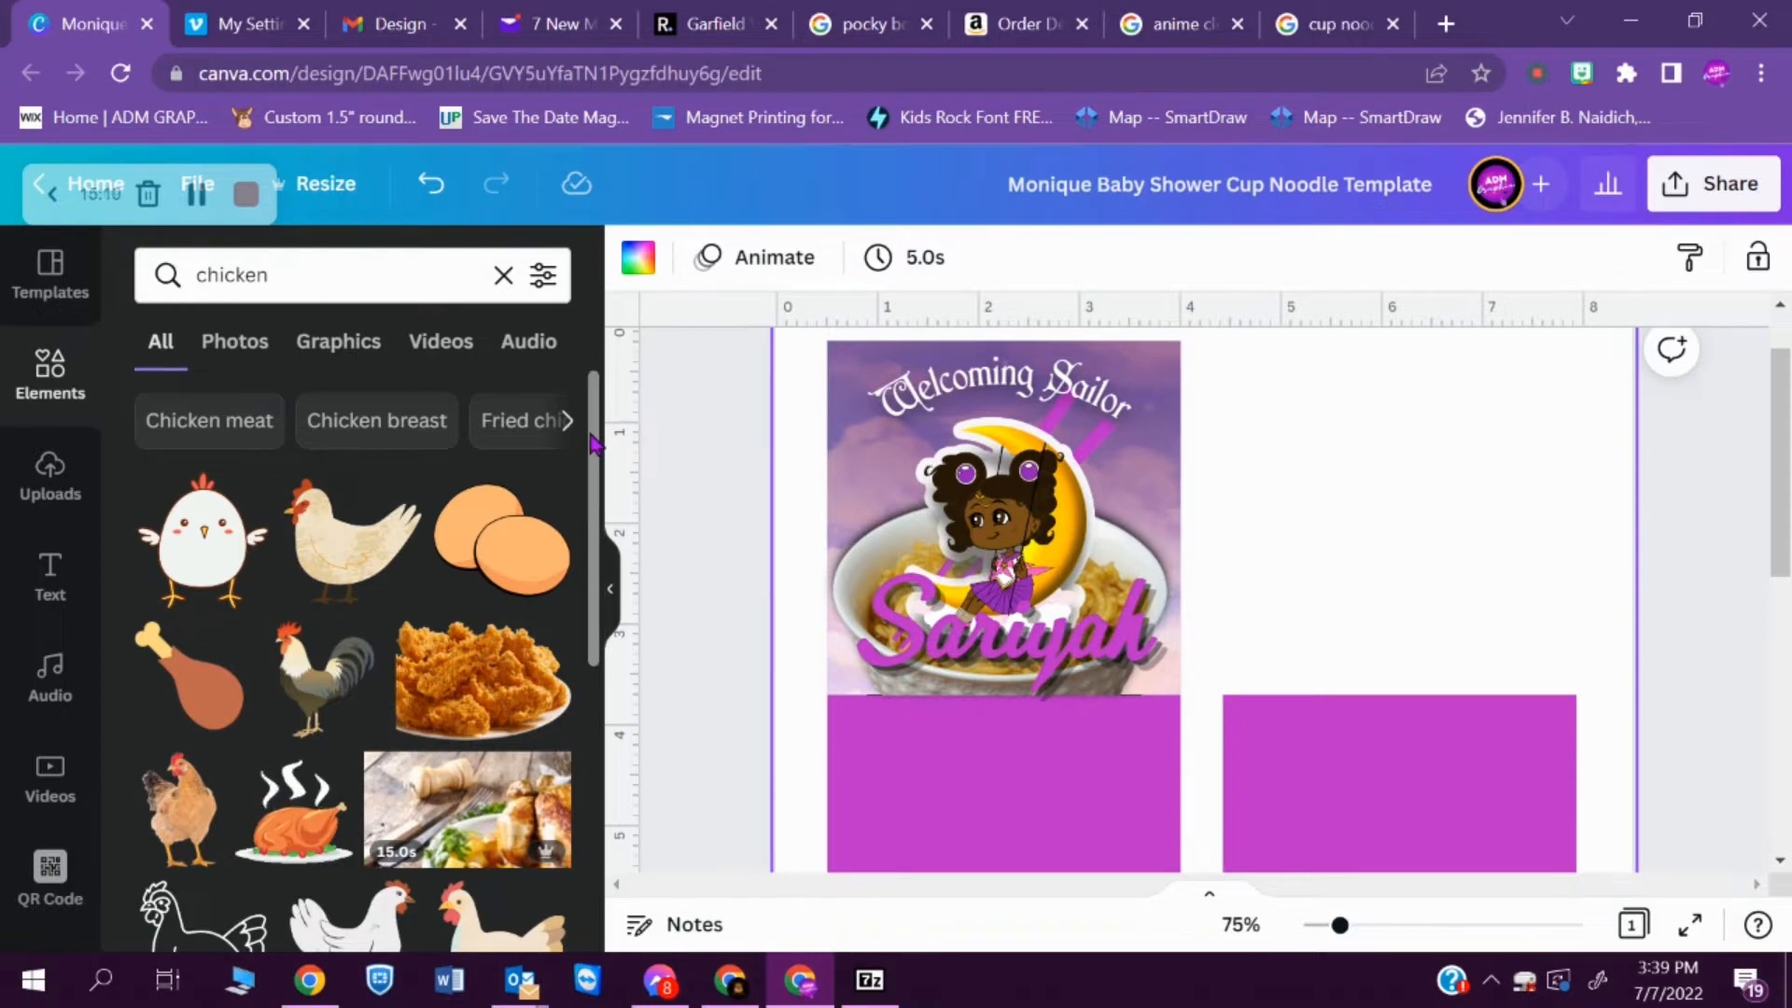
# - Narrow the element search to "Chicken meat" and look through the results for a suitable chicken picture
pyautogui.scroll(-3, 593, 443)
pyautogui.scroll(3, 593, 443)
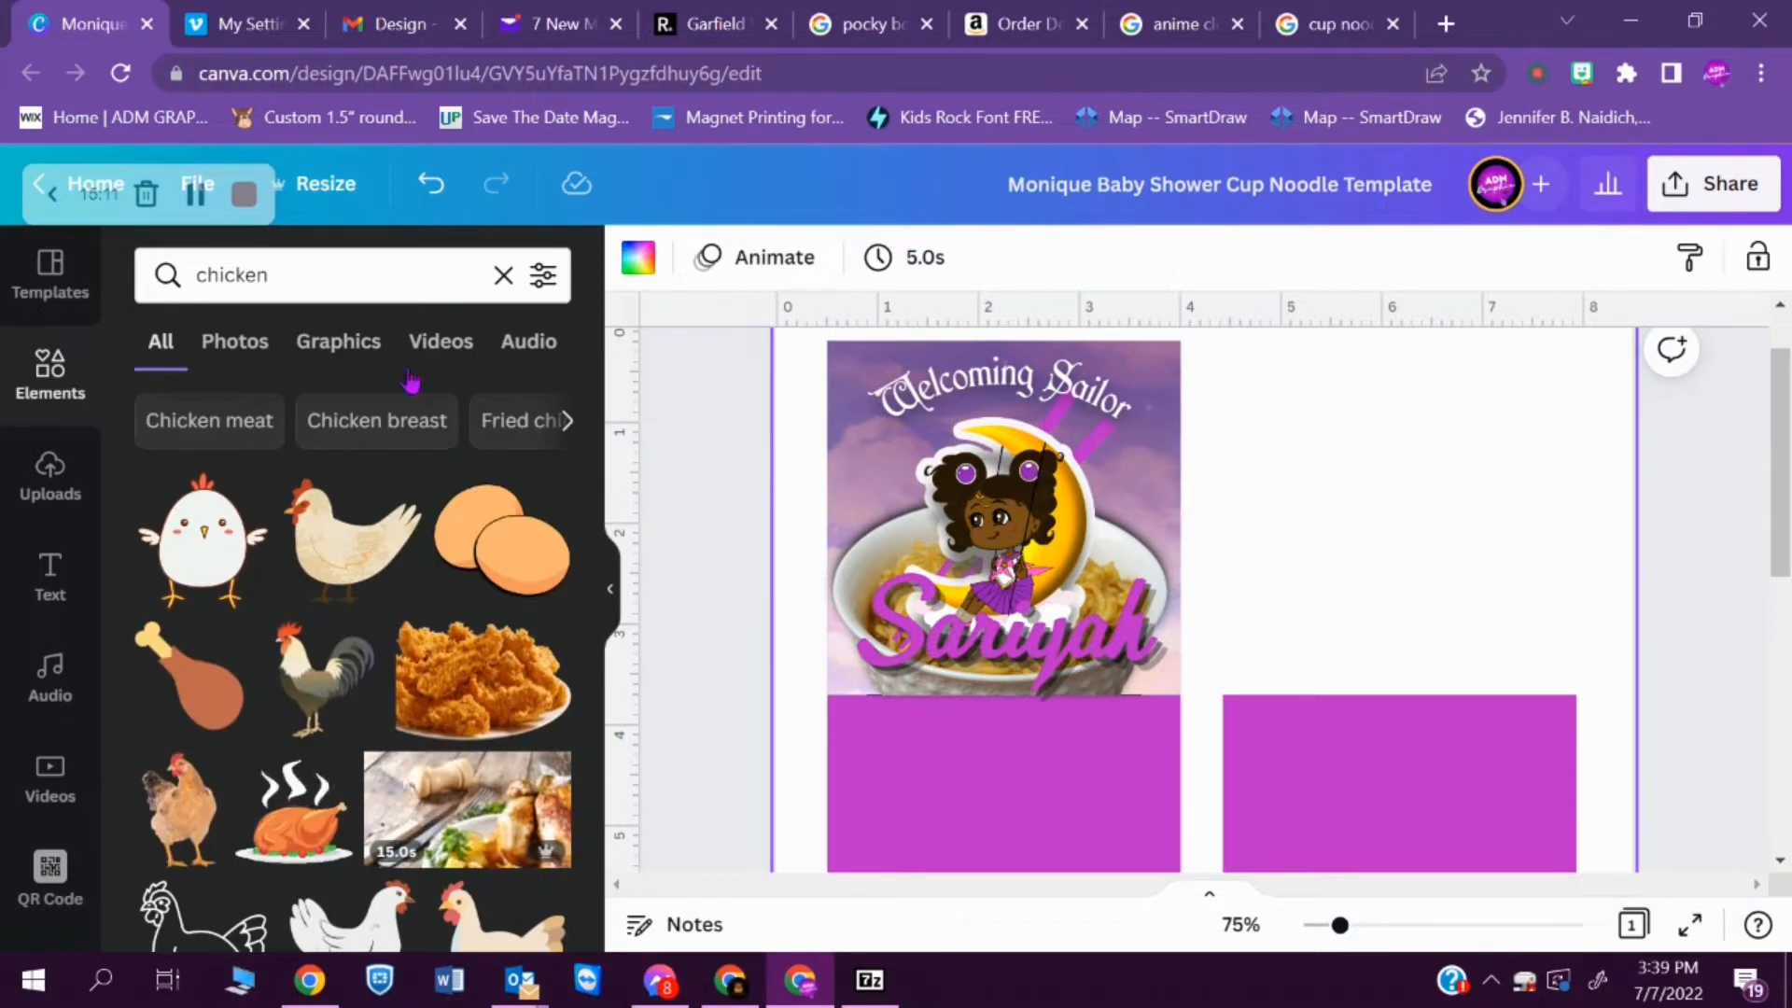
pyautogui.click(216, 420)
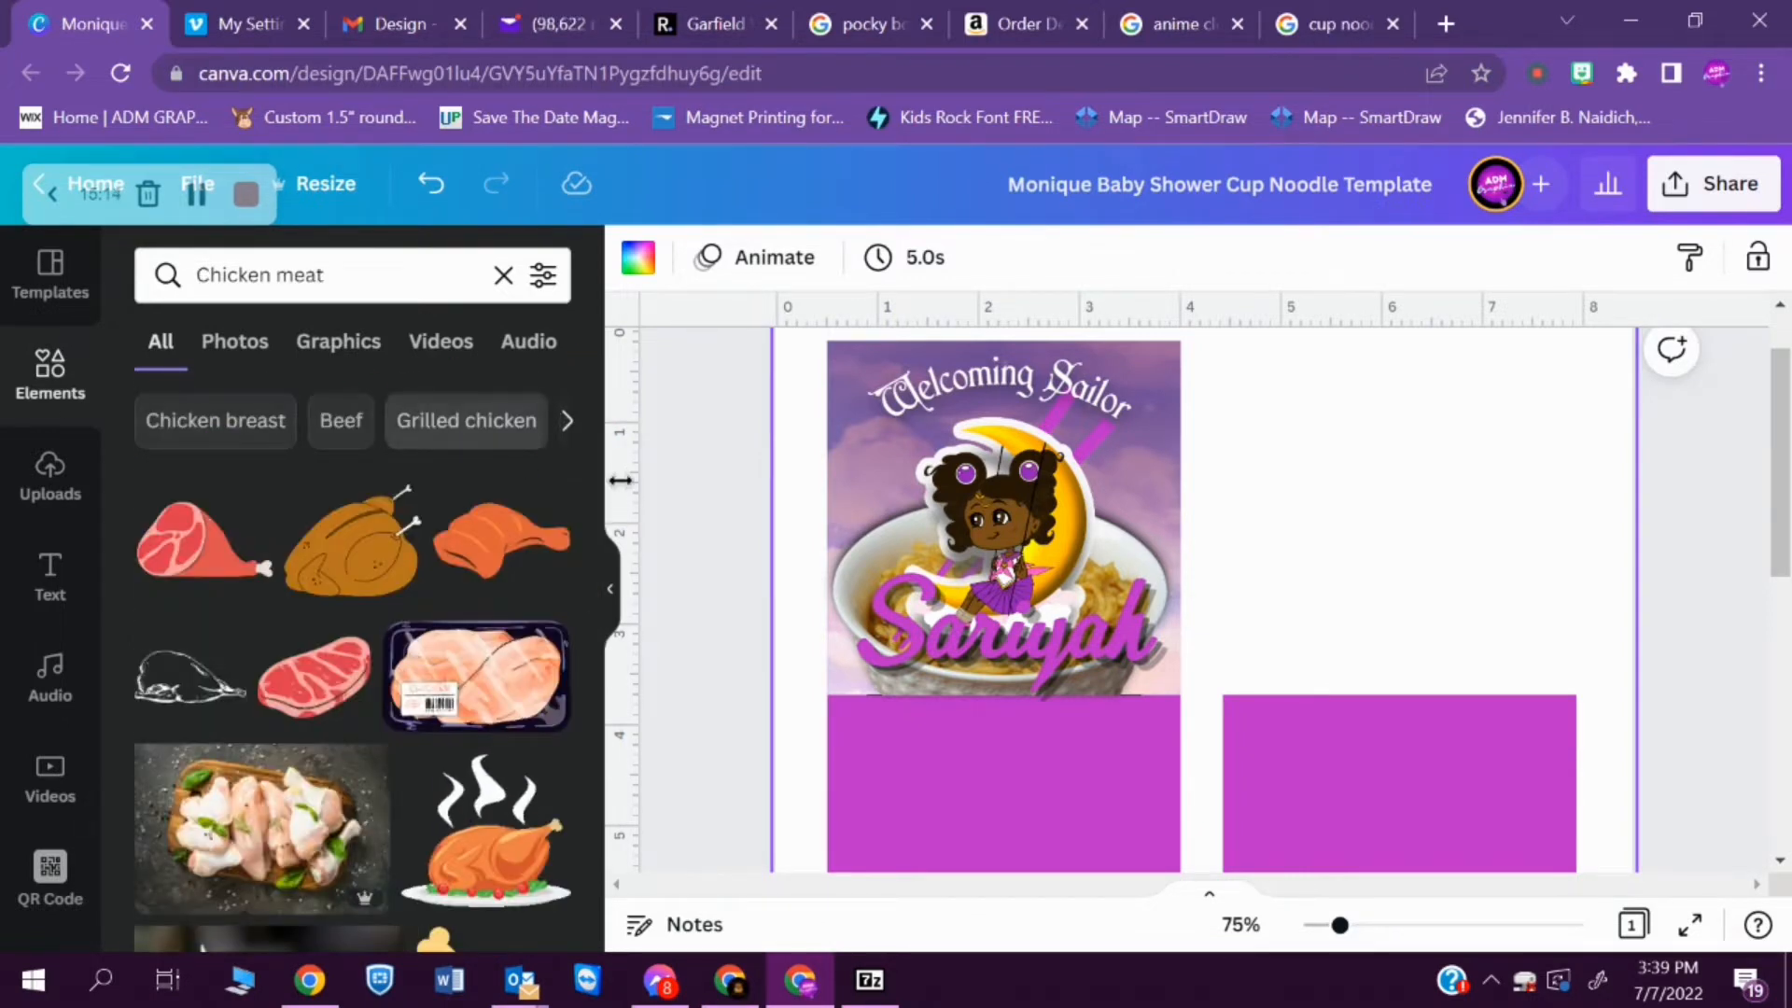
pyautogui.moveTo(593, 504); pyautogui.dragTo(593, 791)
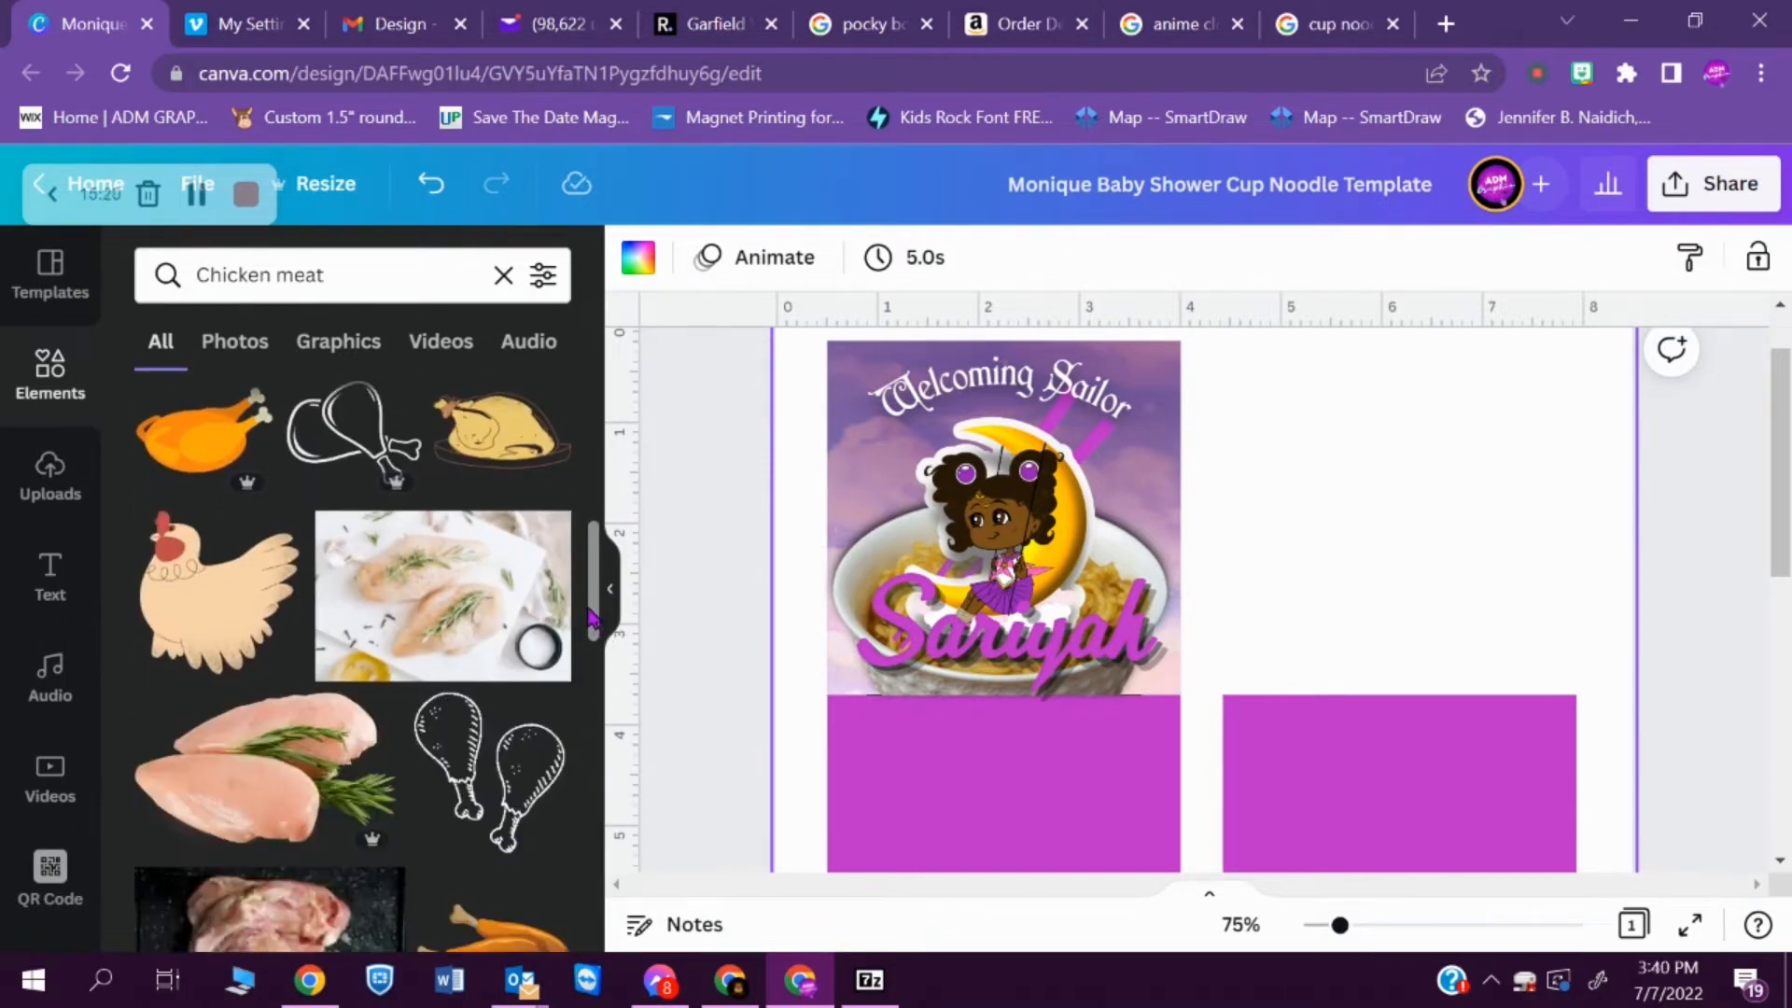
pyautogui.moveTo(590, 616); pyautogui.dragTo(634, 875)
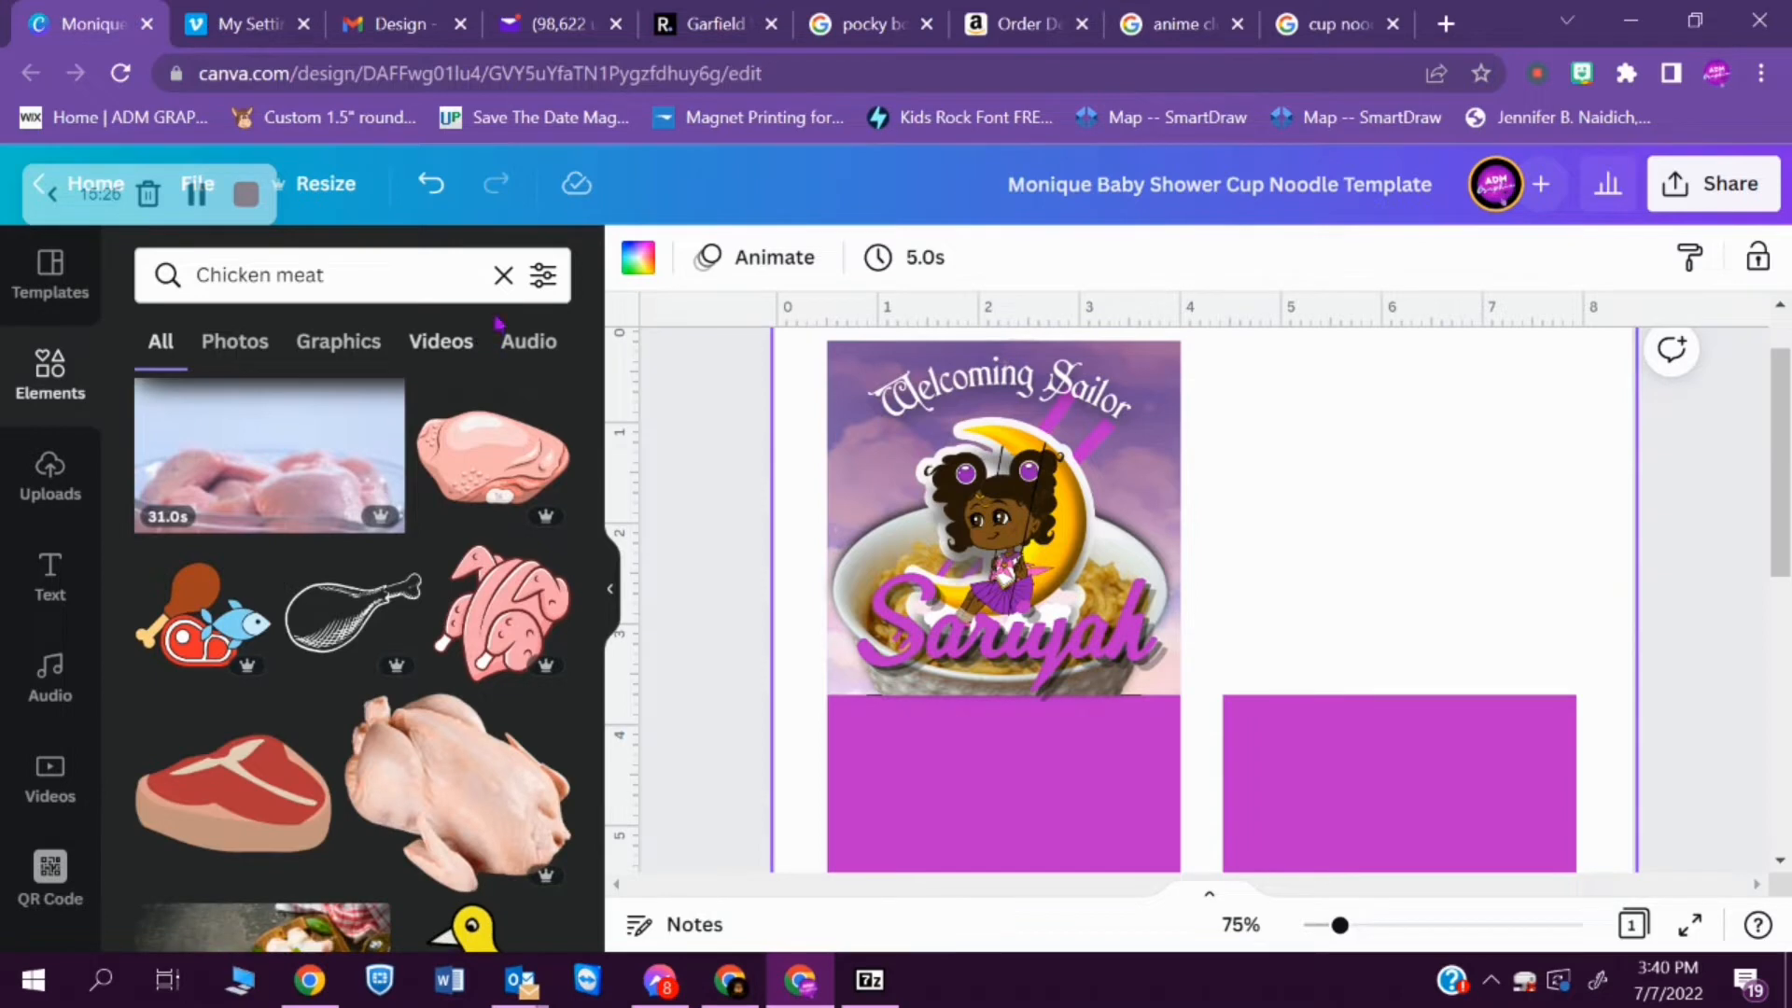
# - Search the elements for "chicken" again and browse the suggestions and results for a cooked chicken image
pyautogui.click(503, 274)
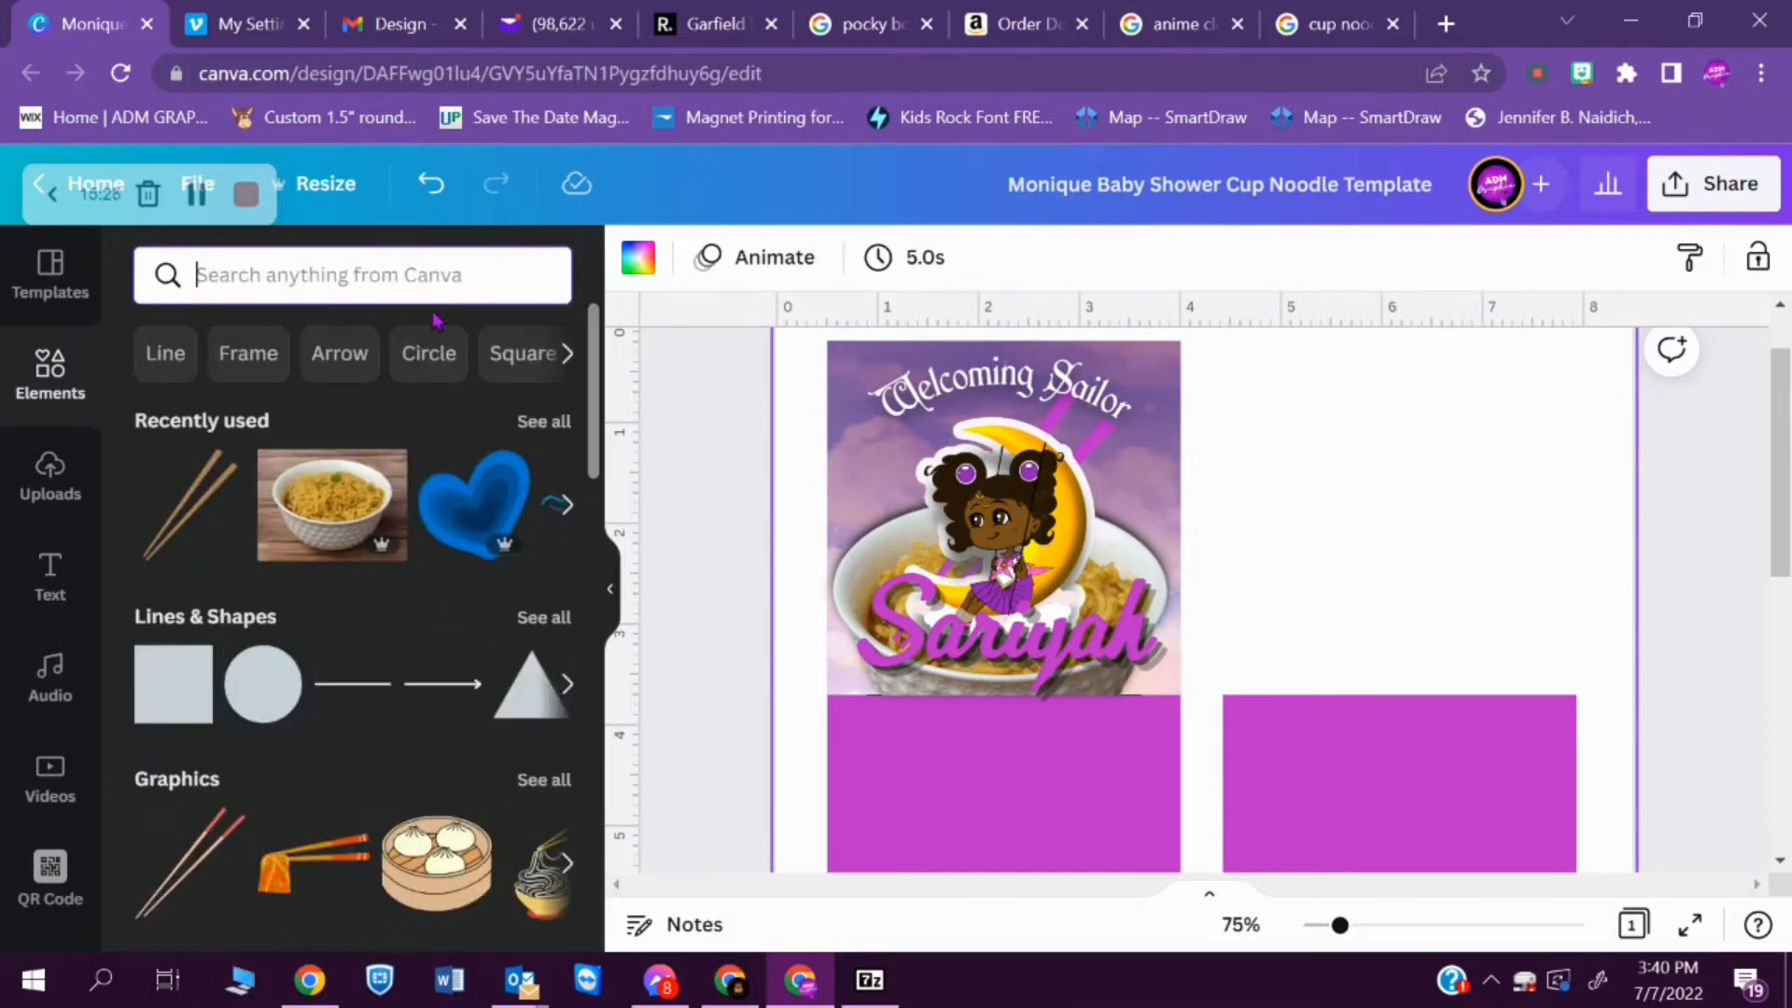
pyautogui.write('chicken')
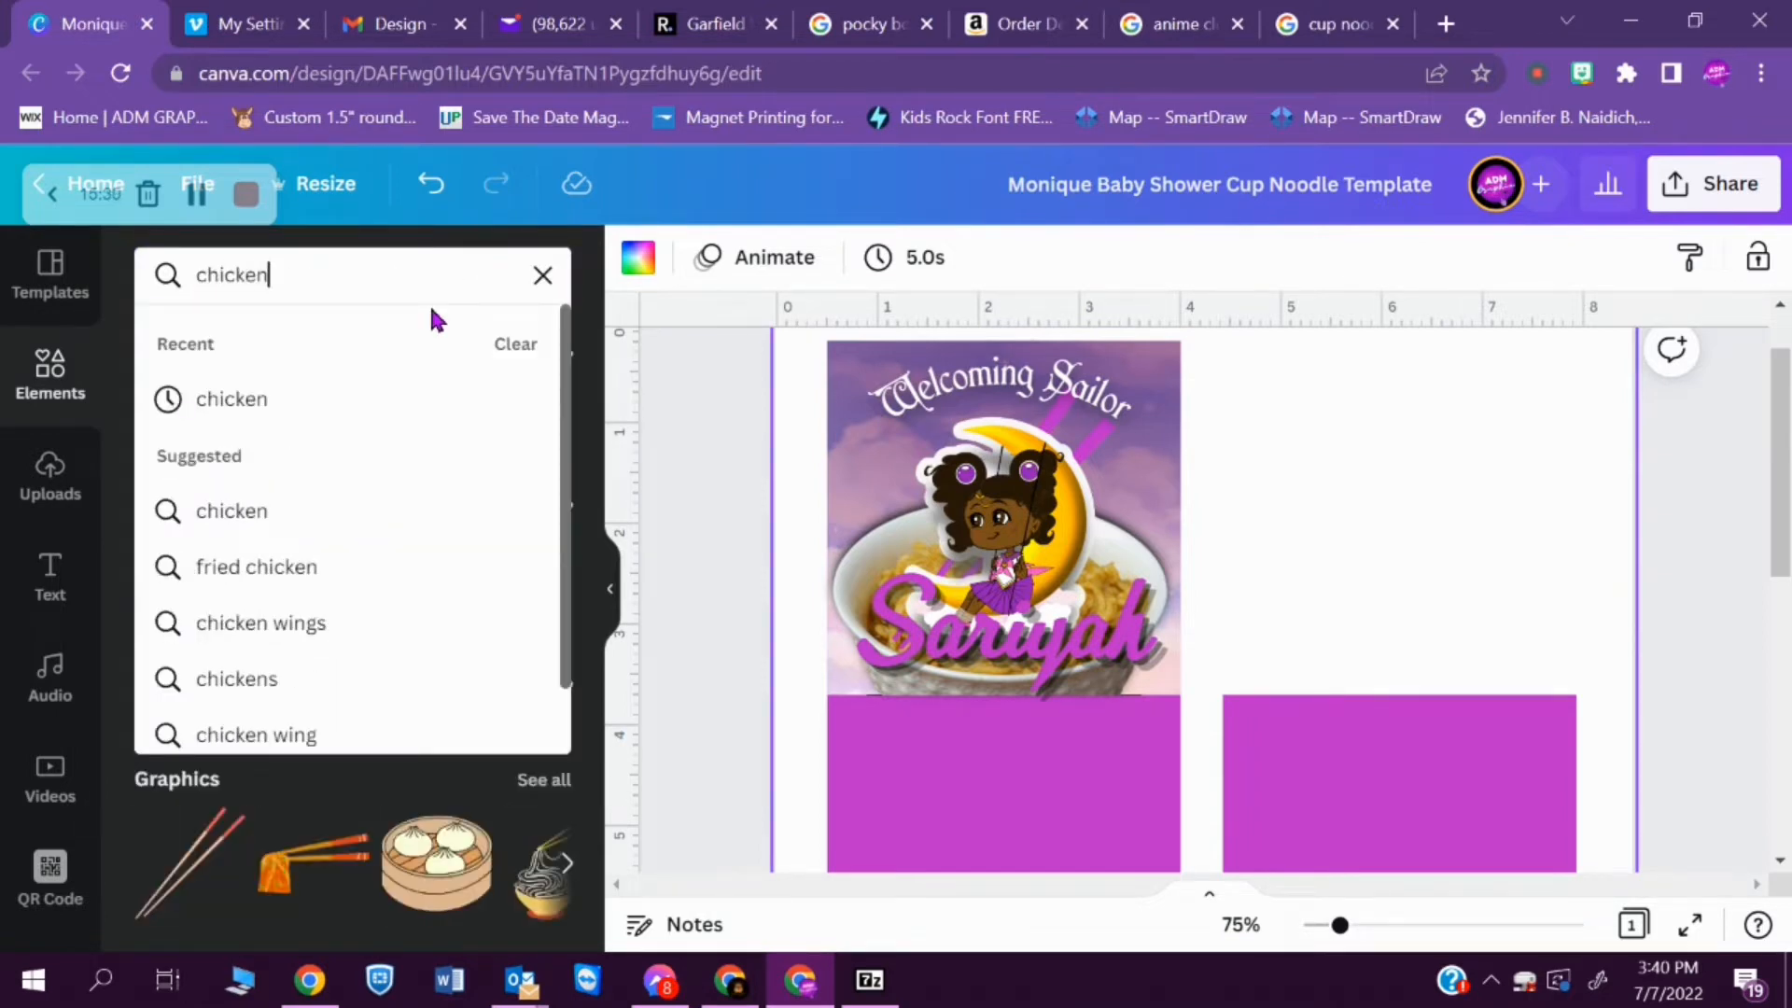
pyautogui.press('Return')
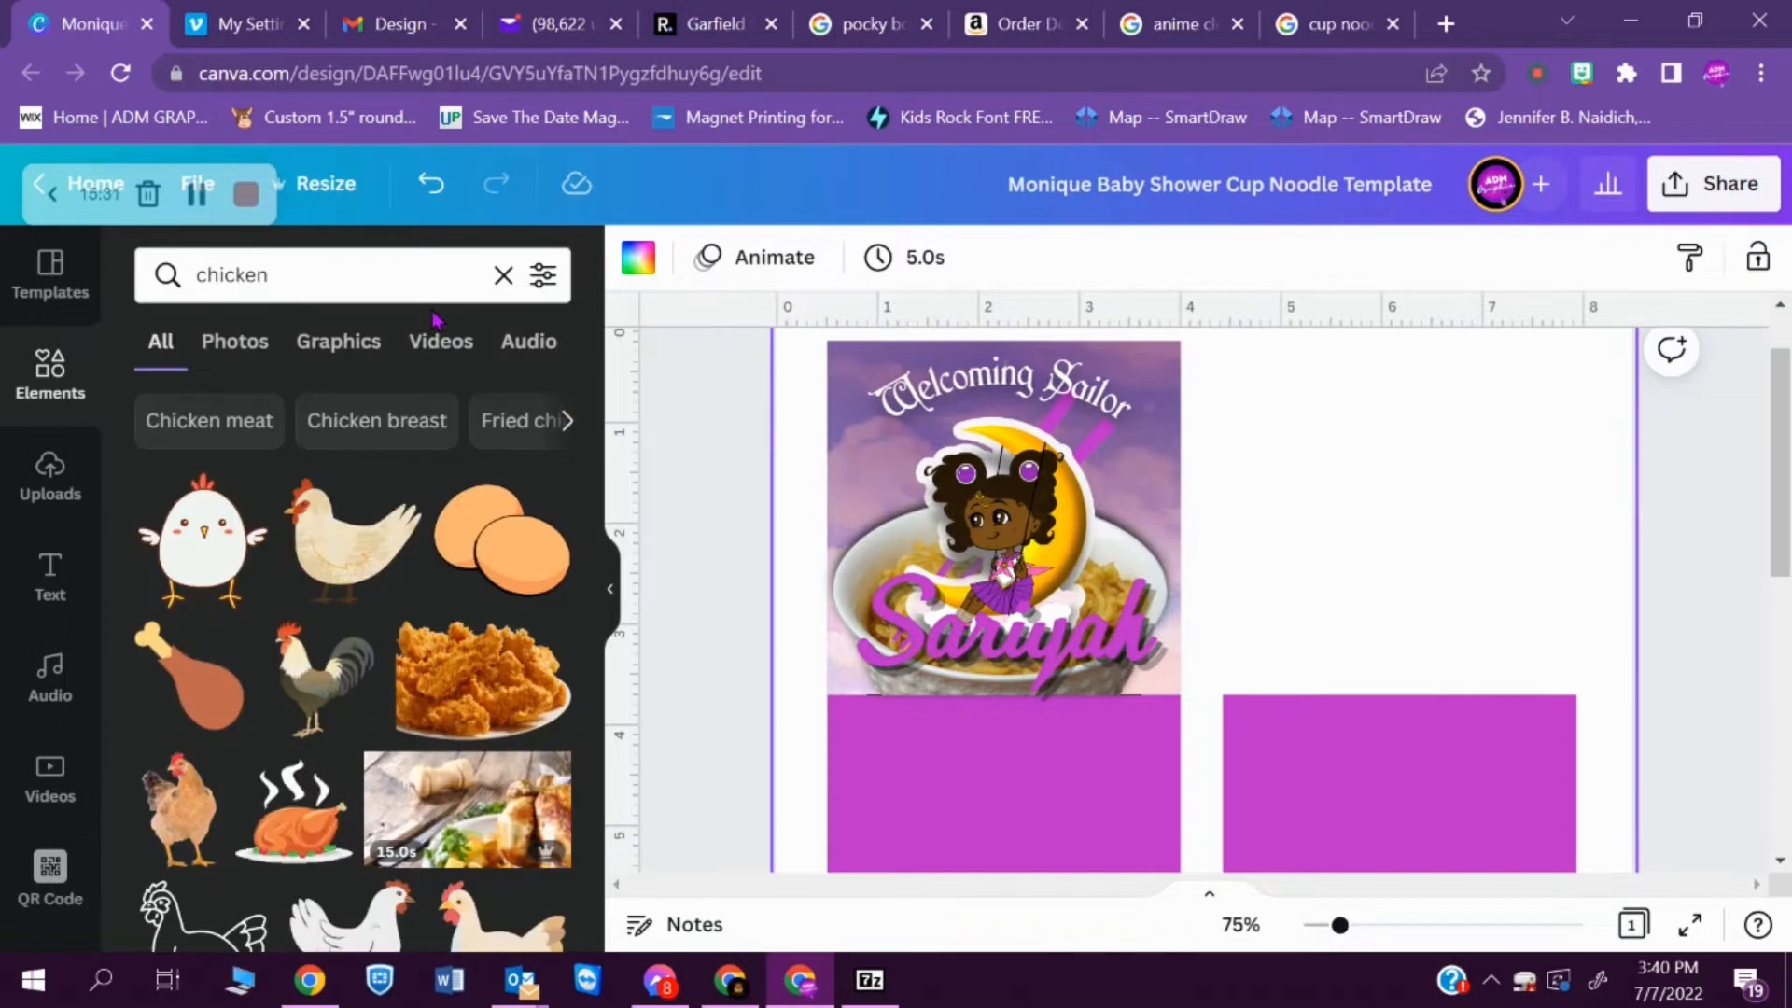
pyautogui.click(566, 425)
pyautogui.click(567, 420)
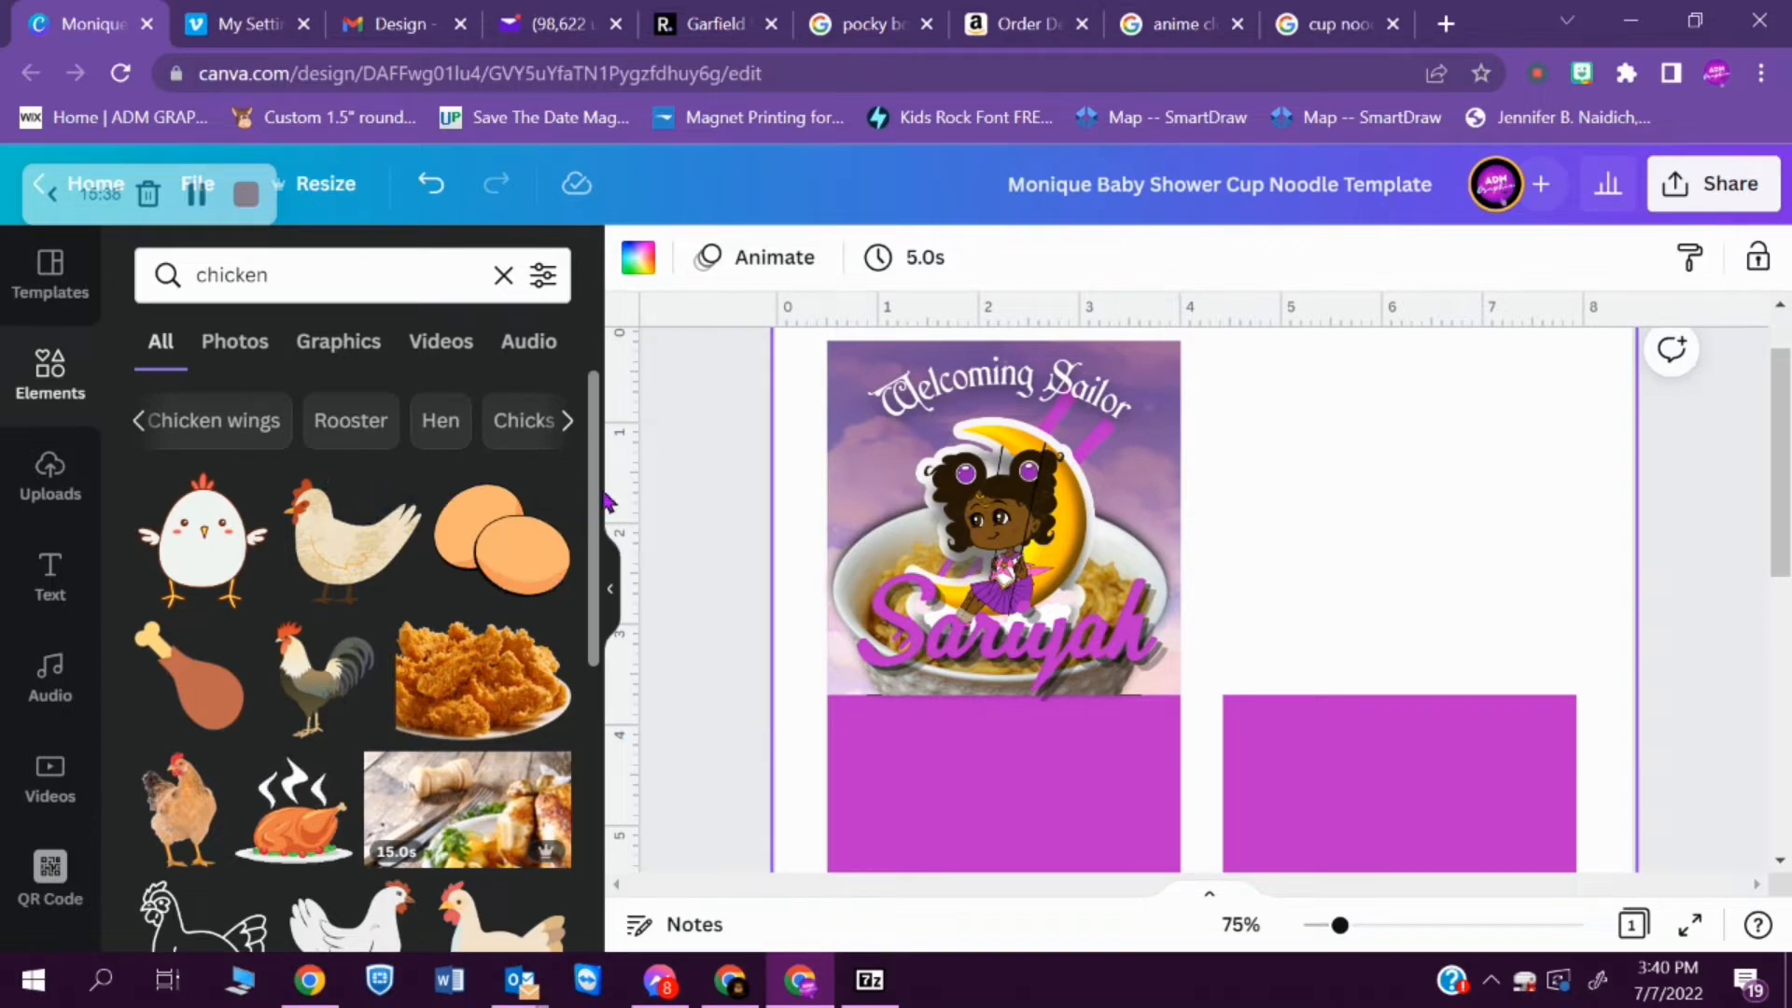
pyautogui.moveTo(597, 508); pyautogui.dragTo(597, 866)
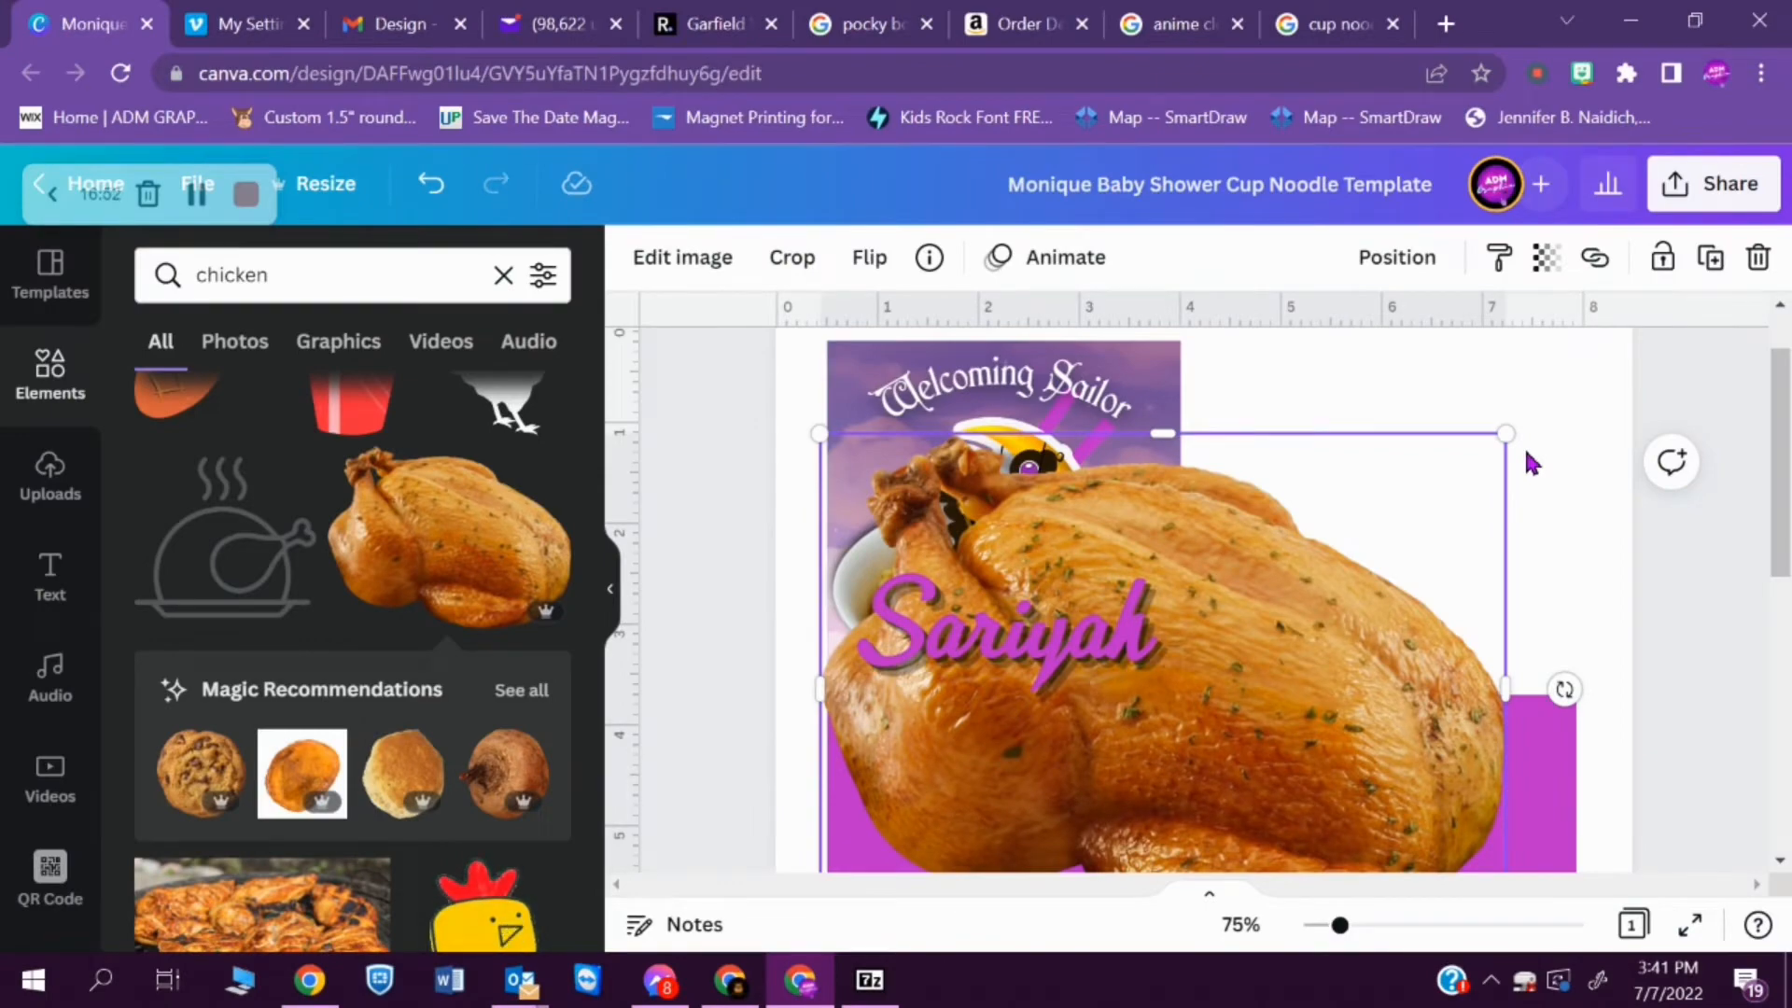
# - Try resizing the roast chicken image and repositioning it around the label's front panel
pyautogui.moveTo(1213, 634); pyautogui.dragTo(1264, 560)
pyautogui.moveTo(1557, 360); pyautogui.dragTo(1145, 664)
pyautogui.click(1134, 653)
pyautogui.moveTo(1036, 804); pyautogui.dragTo(992, 548)
pyautogui.moveTo(1101, 610); pyautogui.dragTo(1266, 733)
pyautogui.moveTo(1177, 523); pyautogui.dragTo(1272, 532)
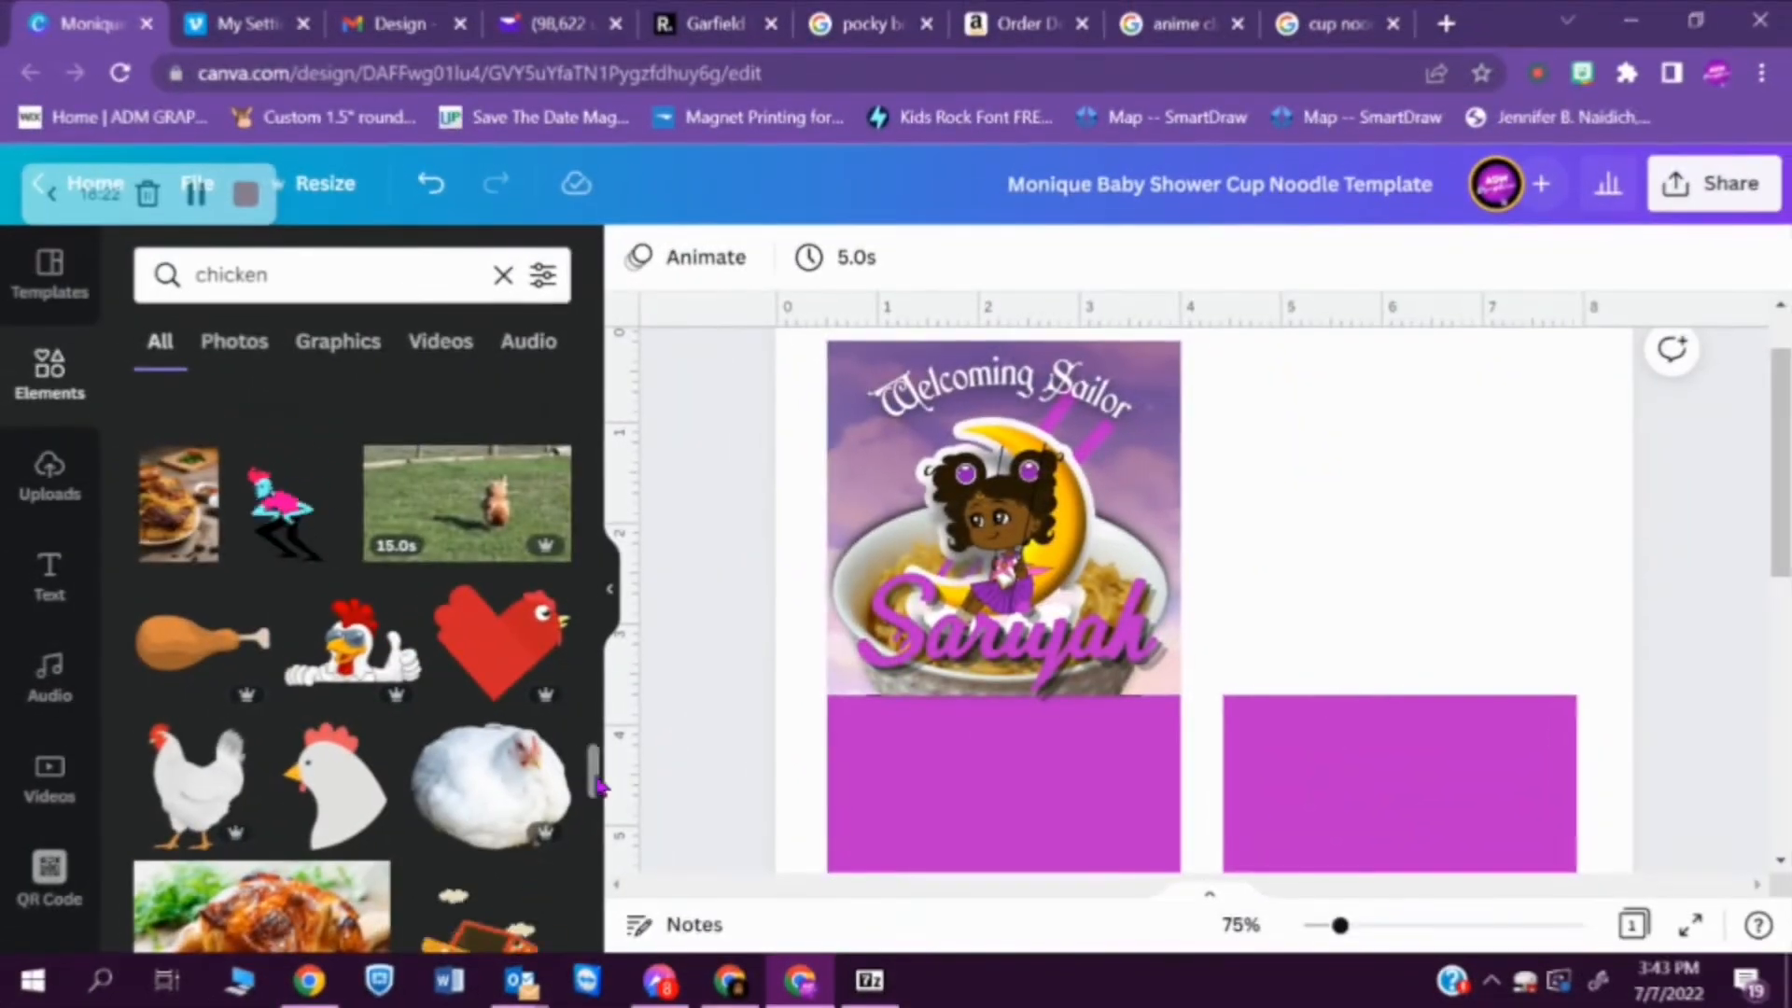
# - Look further down the chicken element results for a usable cooked chicken picture
pyautogui.scroll(-2, 609, 818)
pyautogui.moveTo(608, 817); pyautogui.dragTo(610, 948)
pyautogui.moveTo(595, 854); pyautogui.dragTo(608, 939)
pyautogui.moveTo(595, 872); pyautogui.dragTo(598, 930)
pyautogui.scroll(-5, 598, 931)
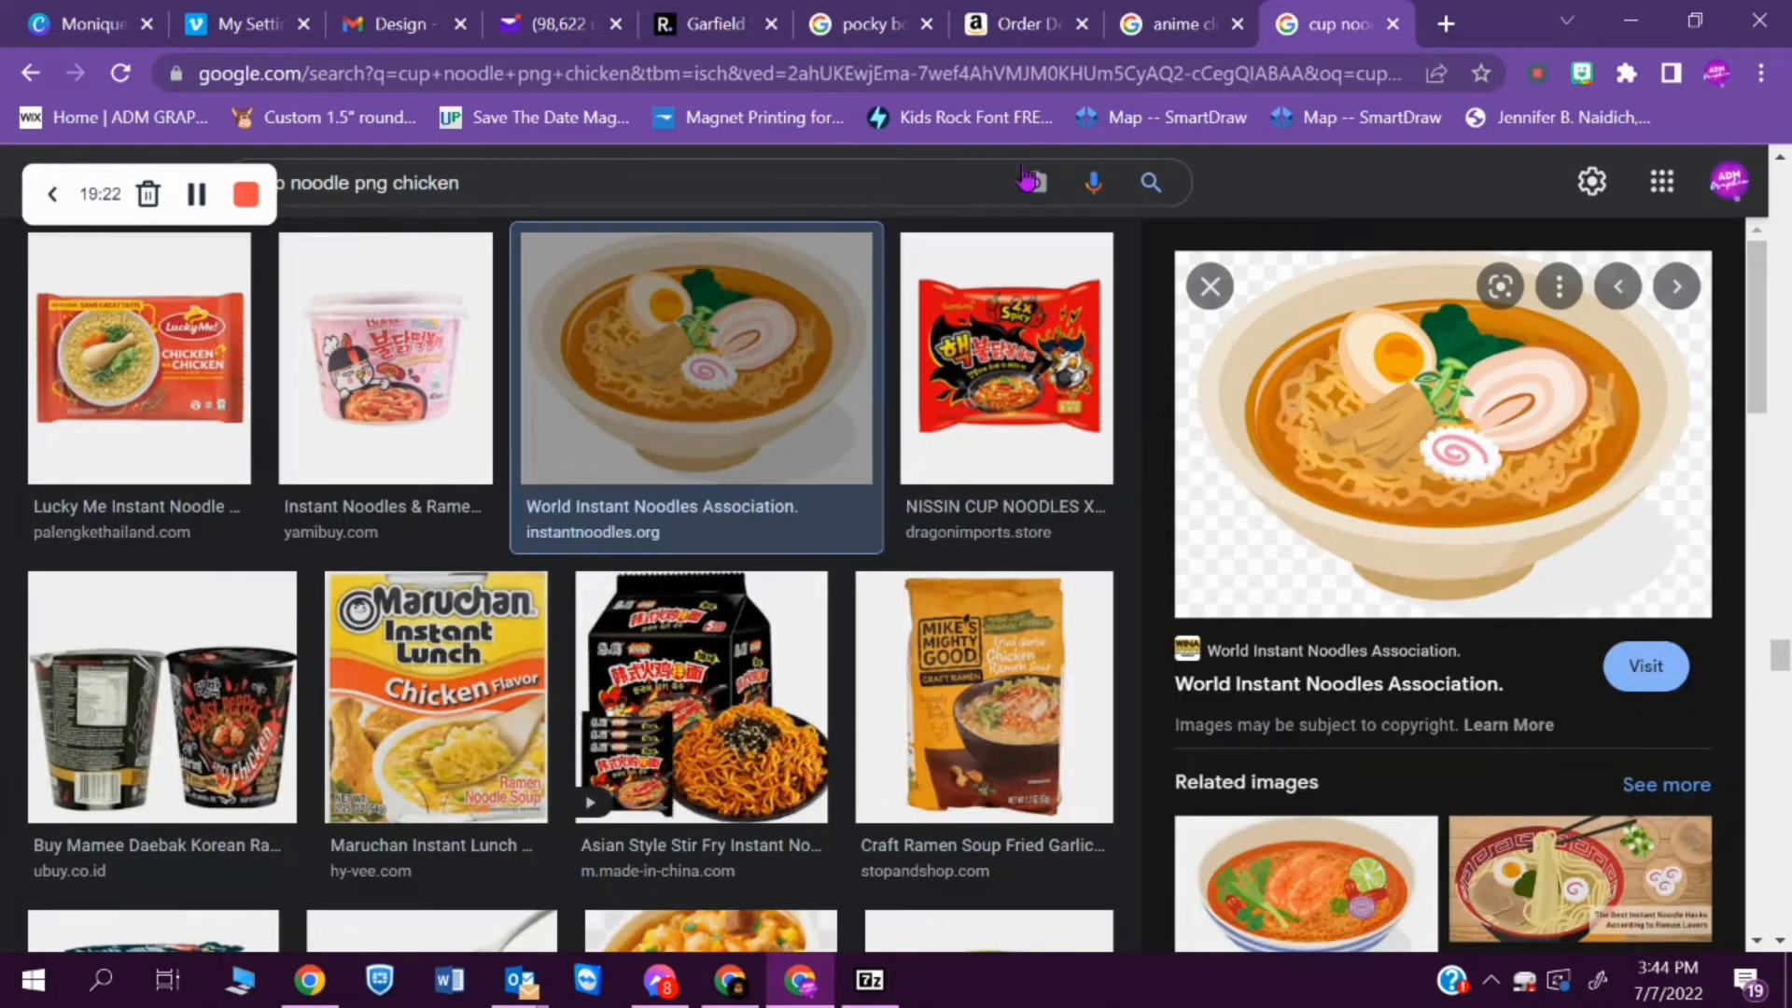
# - Search Google Images for "baked chicken png" and pick the cooked chicken picture from PNG Mart
pyautogui.write('baked')
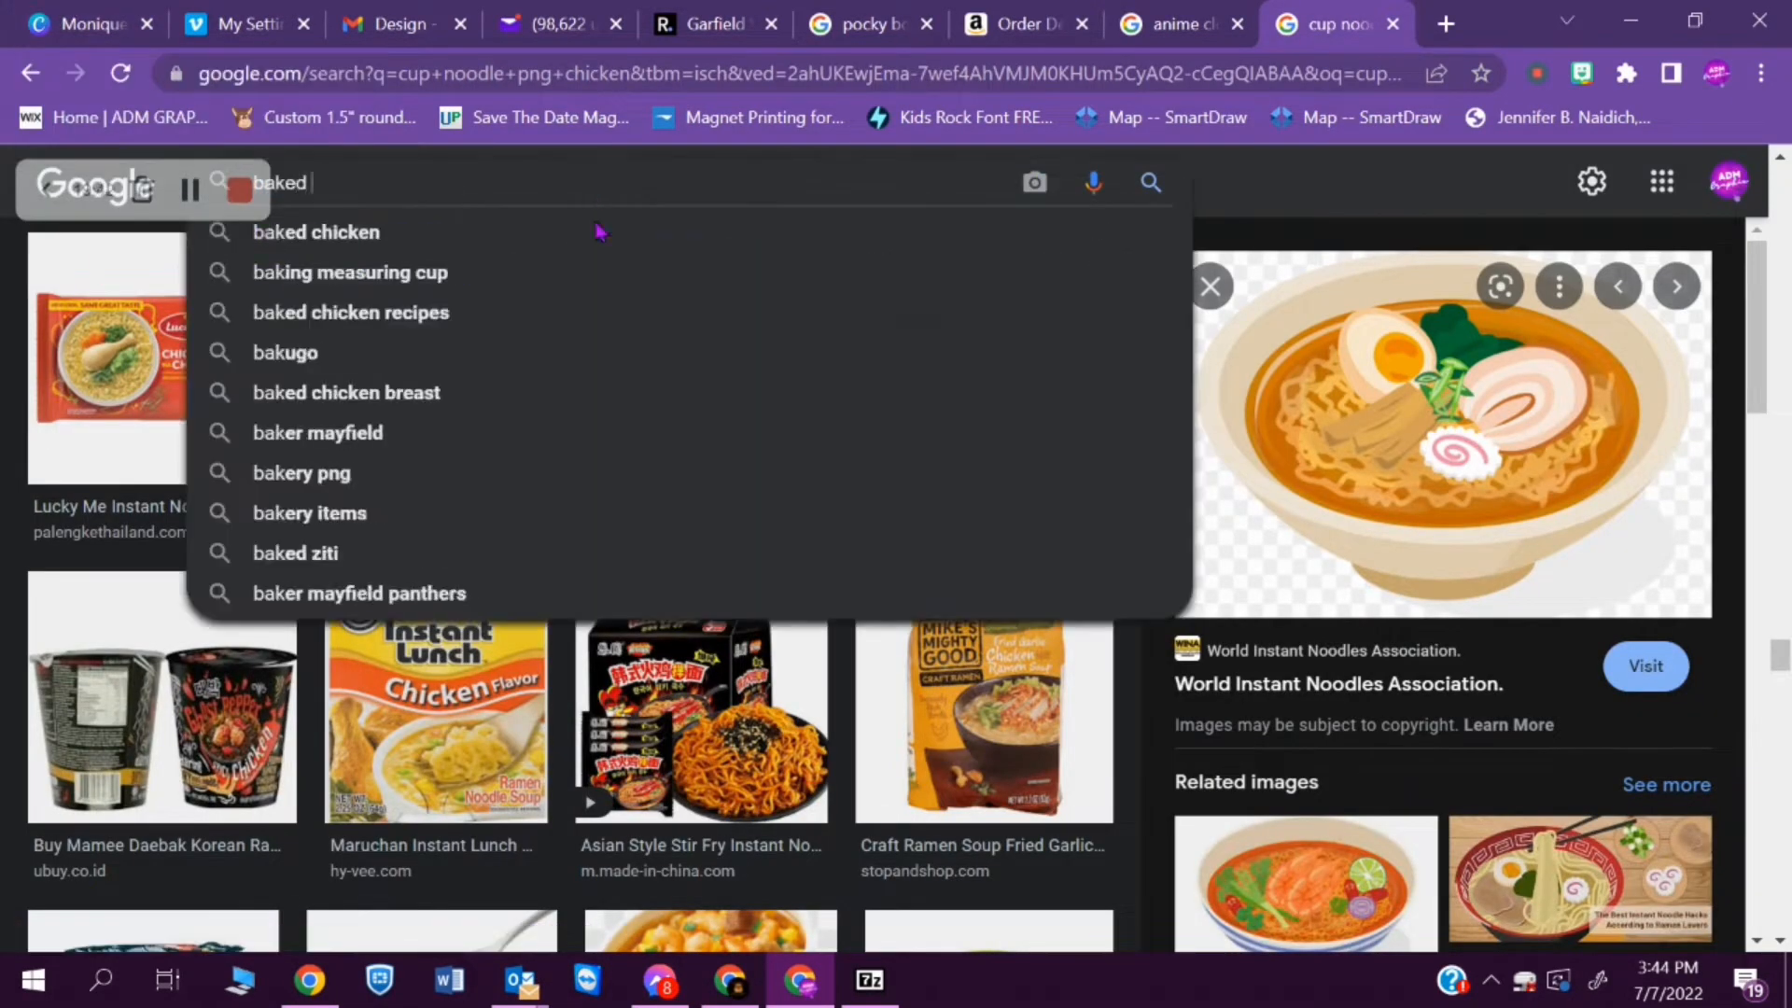
pyautogui.click(601, 222)
pyautogui.write('png')
pyautogui.press('Return')
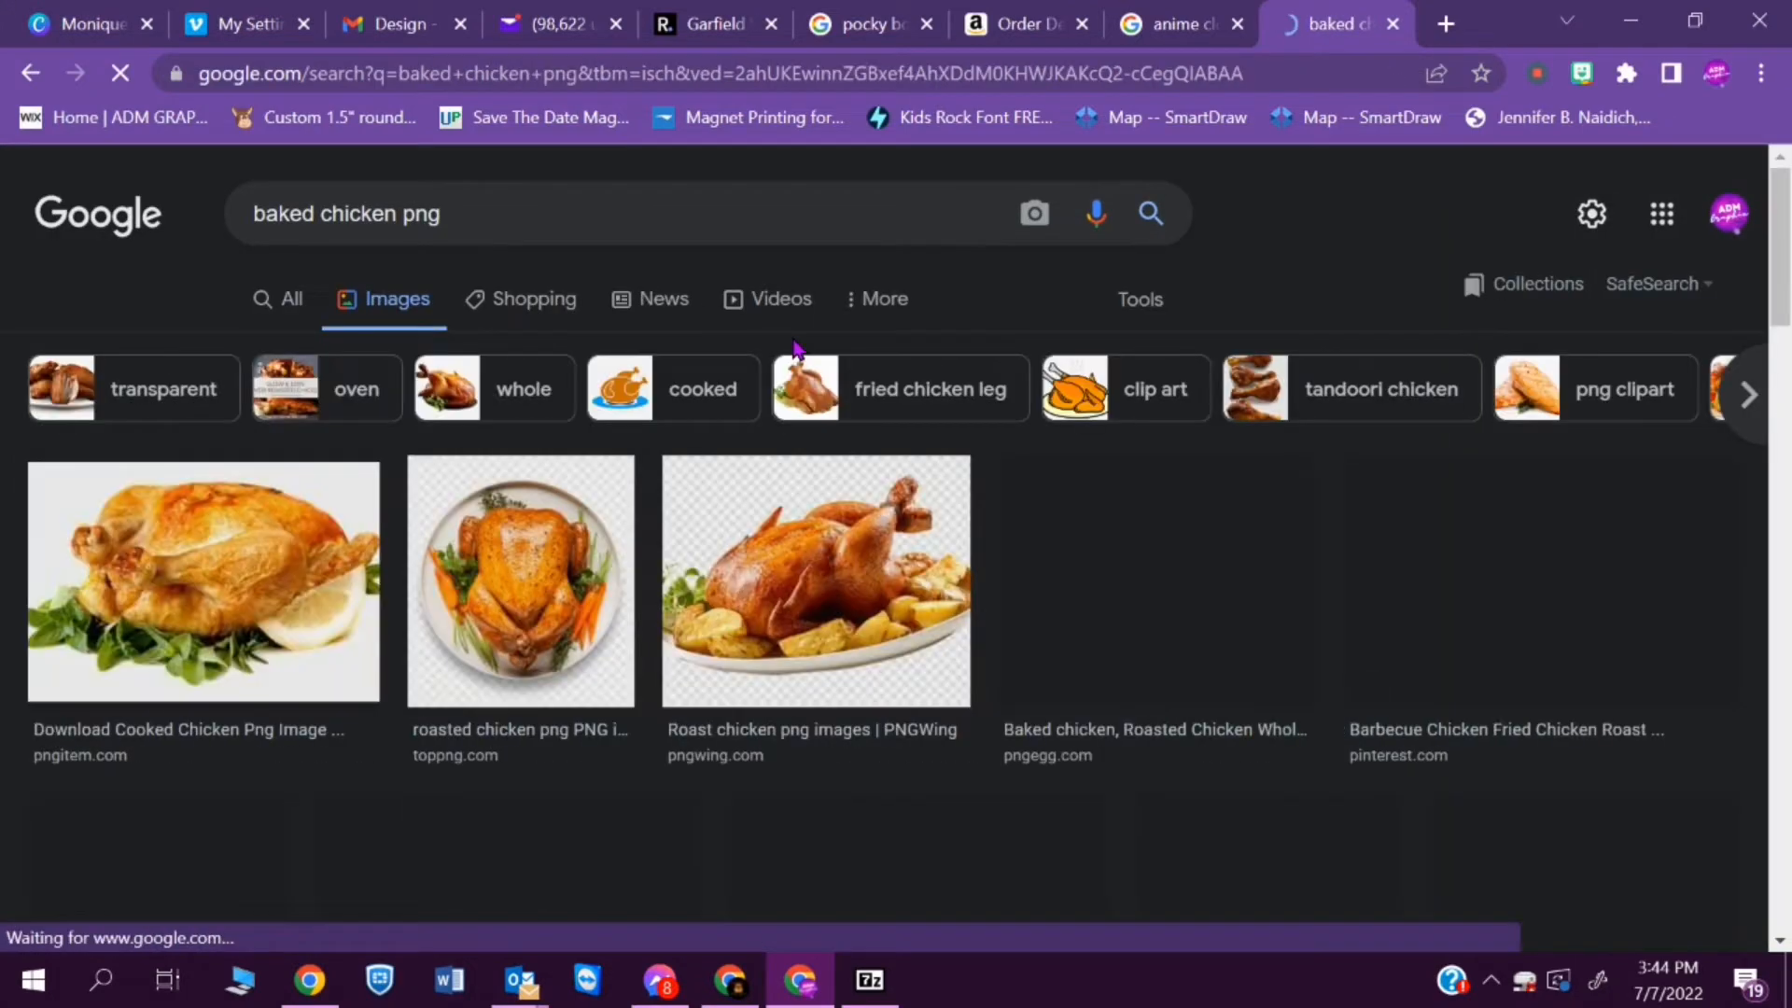
pyautogui.scroll(-5, 794, 349)
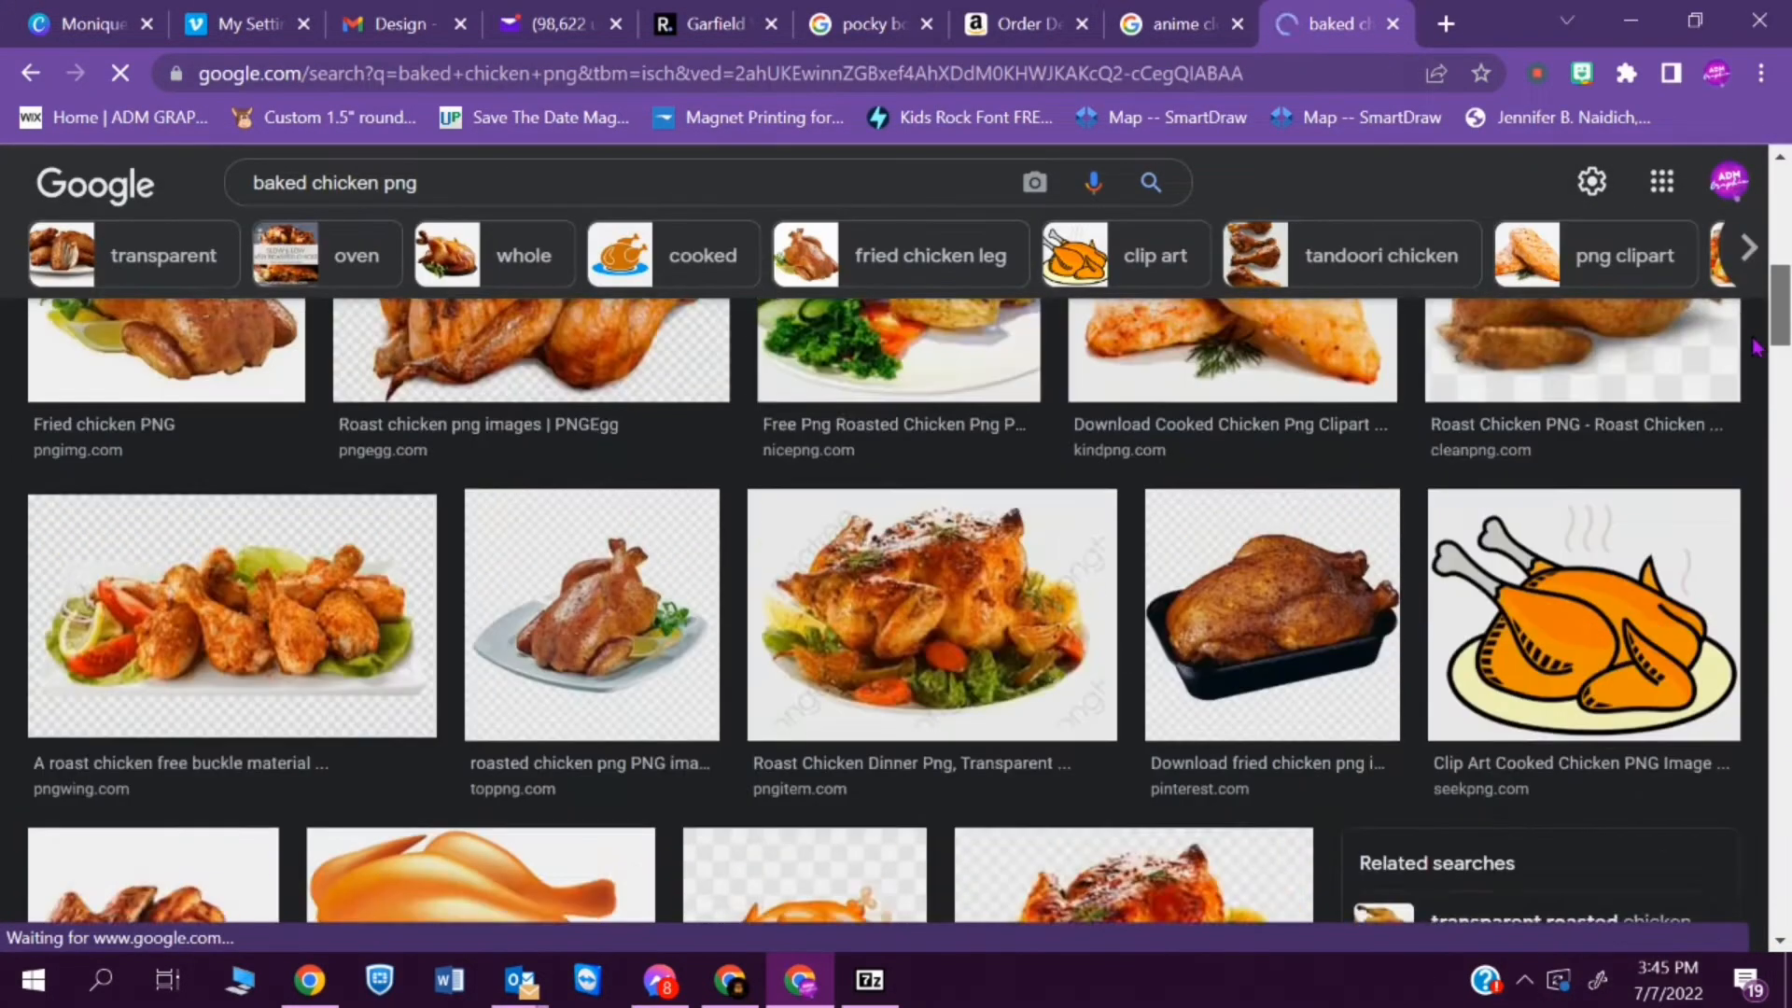
pyautogui.moveTo(1755, 347); pyautogui.dragTo(1763, 275)
pyautogui.click(927, 616)
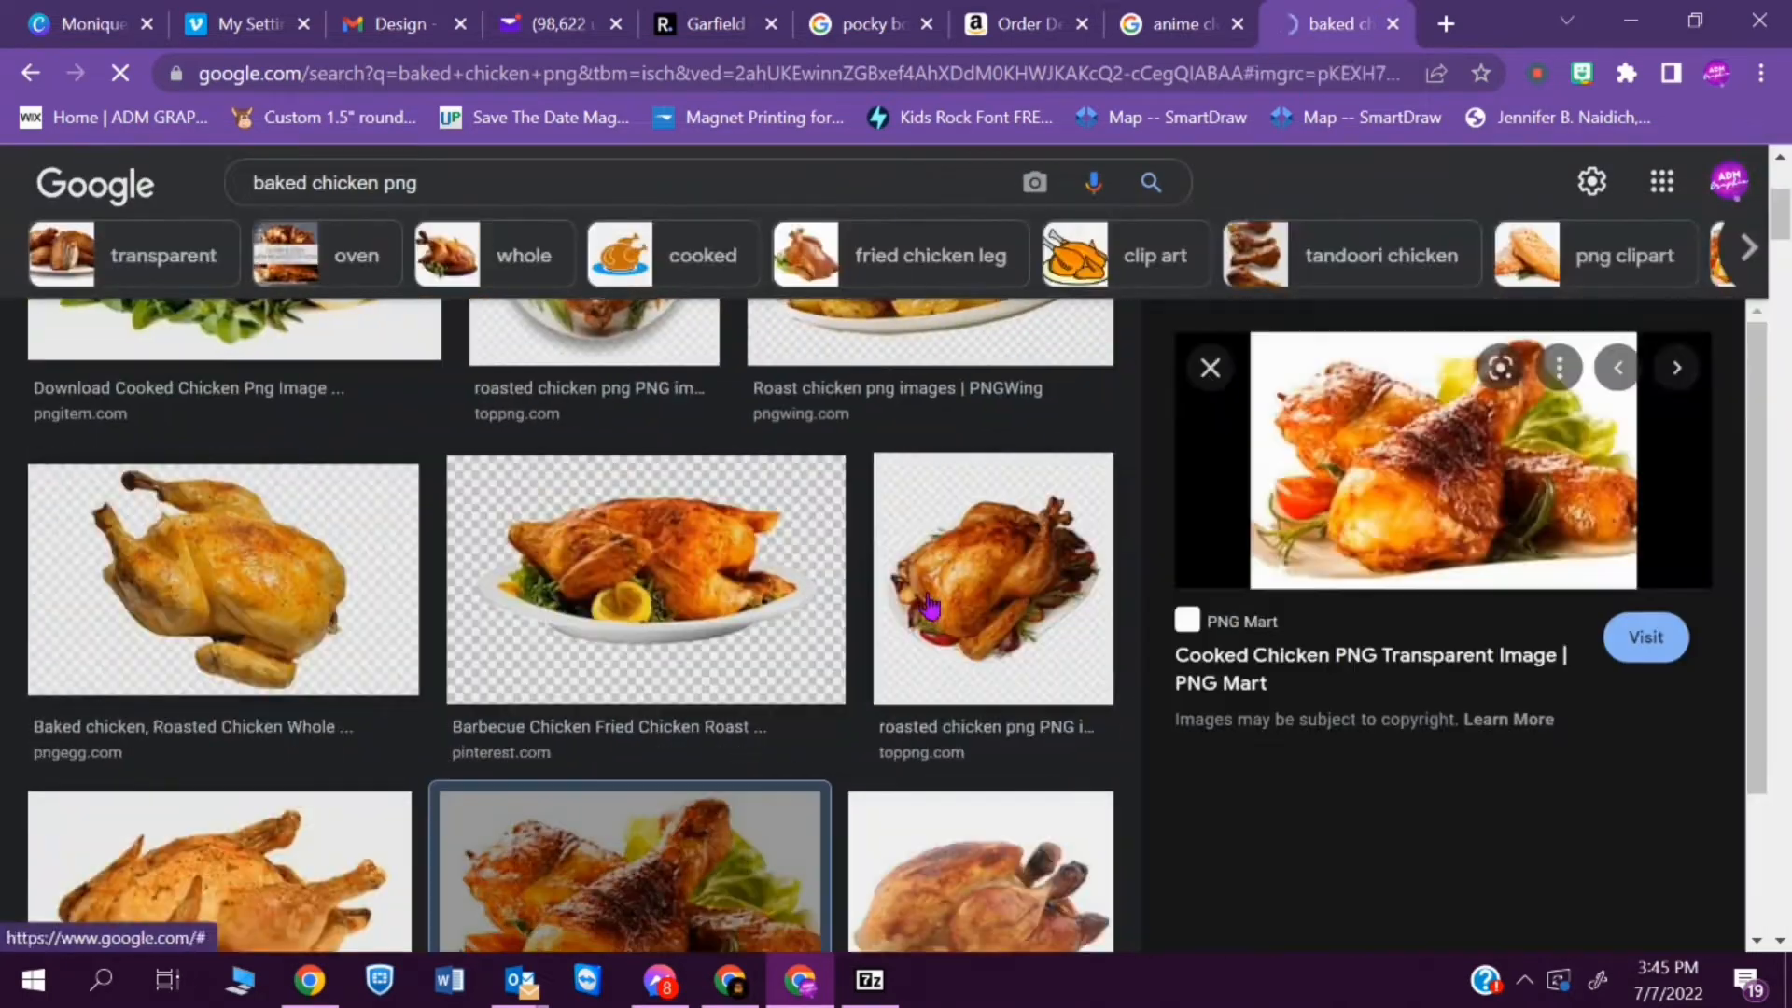
# - Switch back to the Canva design, paste the copied chicken picture and try scaling it down over the front label
pyautogui.click(77, 34)
pyautogui.hotkey('ctrl', 'v')
pyautogui.moveTo(1250, 793); pyautogui.dragTo(1070, 457)
pyautogui.moveTo(1294, 360); pyautogui.dragTo(1101, 488)
pyautogui.moveTo(806, 537); pyautogui.dragTo(912, 515)
# - Try flipping the pasted chicken picture and placing it one layer back behind the front label's artwork
pyautogui.click(869, 258)
pyautogui.click(962, 332)
pyautogui.moveTo(942, 620); pyautogui.dragTo(736, 616)
pyautogui.hotkey('ctrl', '[')
pyautogui.moveTo(813, 499); pyautogui.dragTo(911, 476)
pyautogui.moveTo(929, 740); pyautogui.dragTo(848, 720)
# - Return to the "baked chicken png" results in Google Images and pick a different cooked chicken picture to copy
pyautogui.click(1336, 26)
pyautogui.moveTo(1756, 347); pyautogui.dragTo(1756, 390)
pyautogui.moveTo(1779, 233); pyautogui.dragTo(1779, 287)
pyautogui.scroll(-15, 1040, 579)
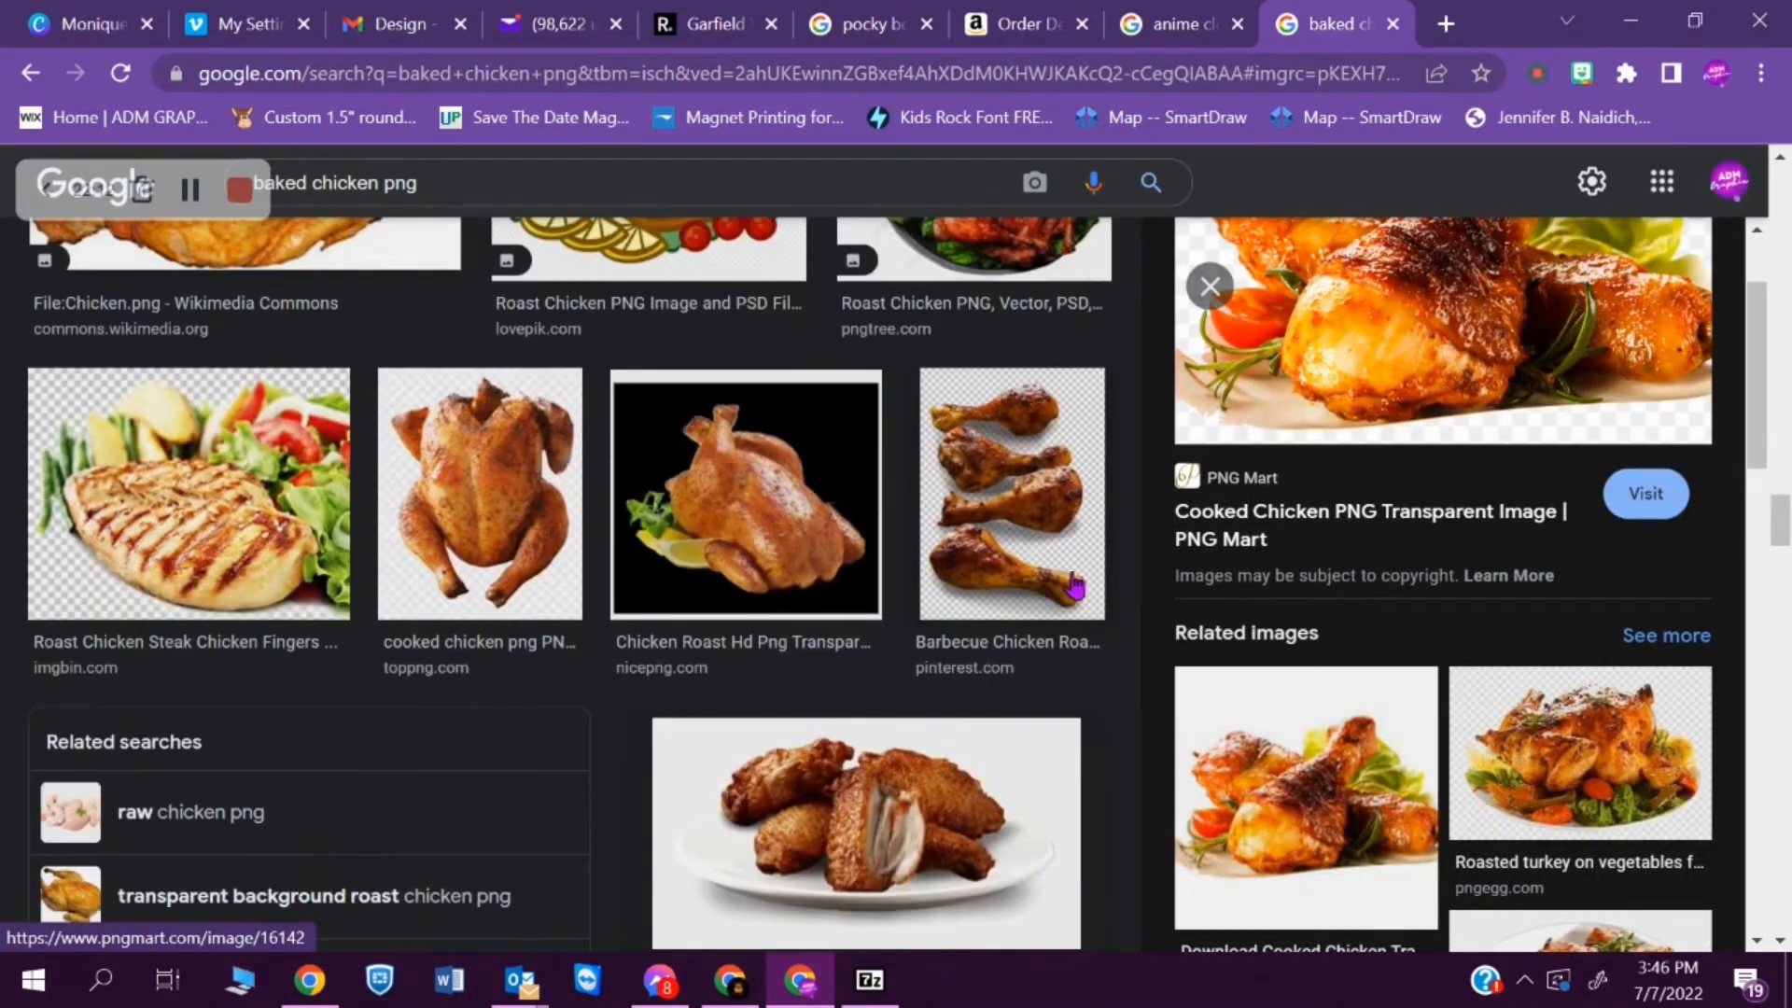
pyautogui.rightClick(1041, 579)
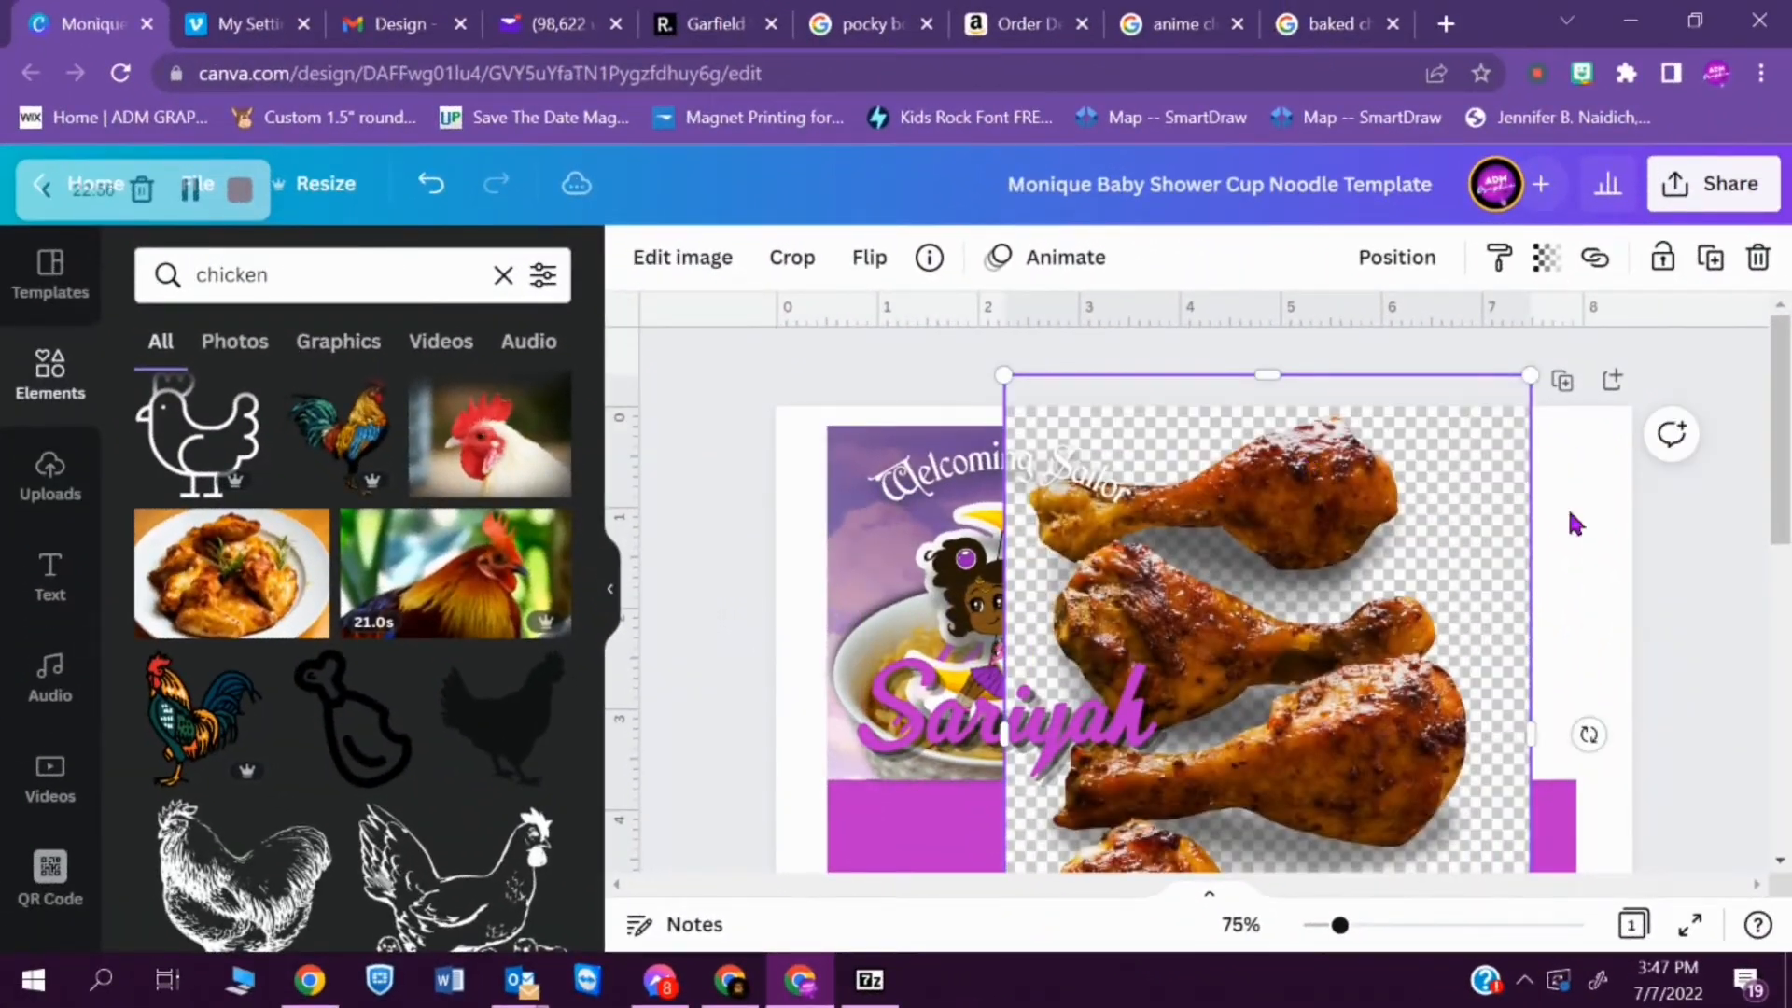
# - Remove the checkered background from the chicken drumsticks image
pyautogui.click(644, 257)
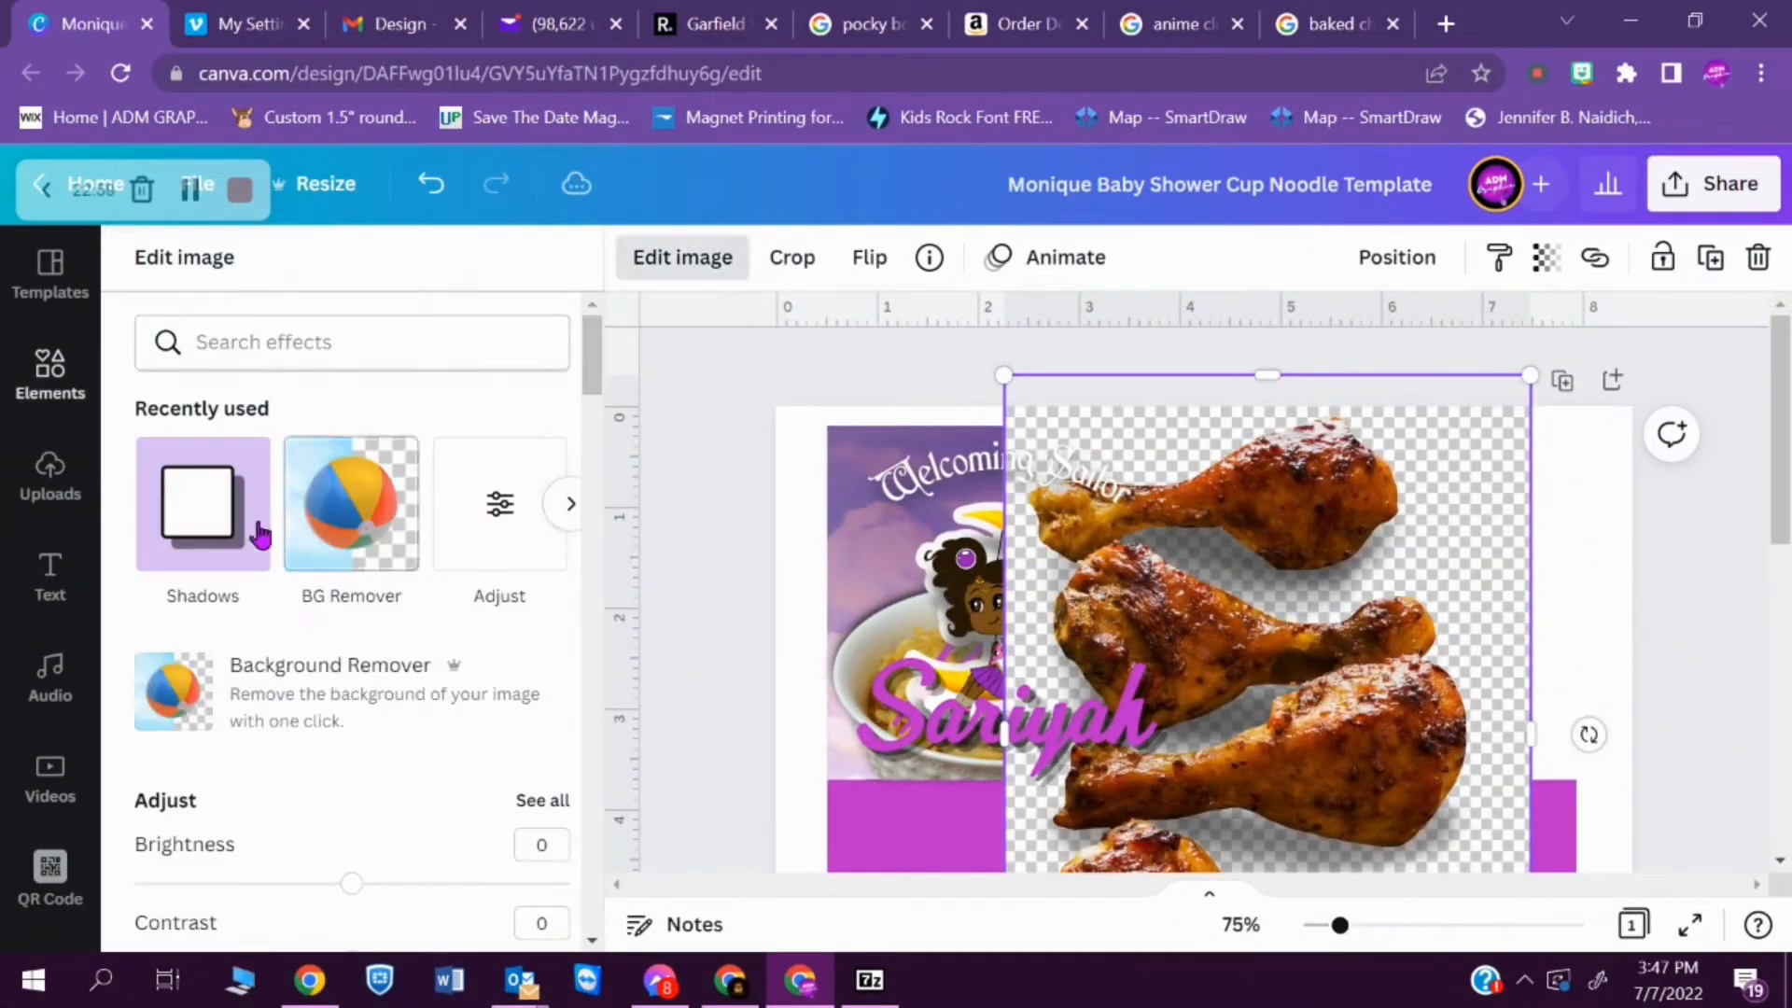
pyautogui.click(335, 511)
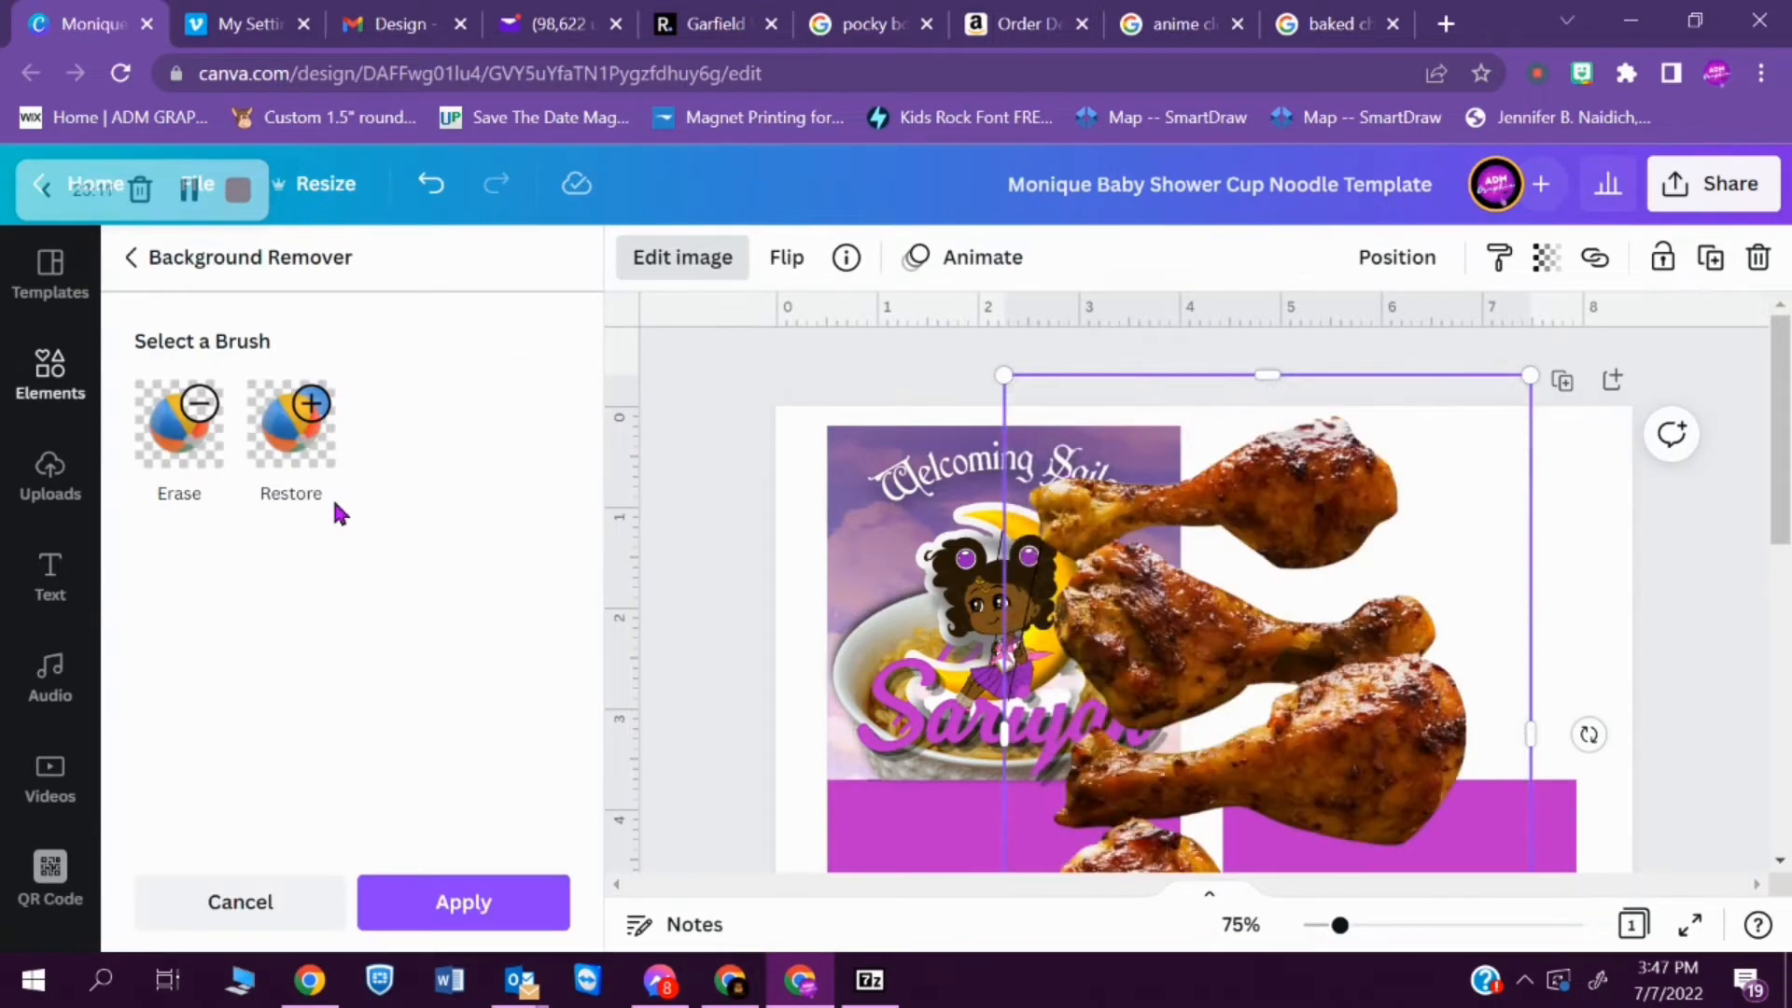
pyautogui.click(539, 915)
# - Shrink and rotate the drumsticks image and position it behind the moon girl and noodle bowl
pyautogui.moveTo(1531, 637); pyautogui.dragTo(1392, 677)
pyautogui.moveTo(1388, 420); pyautogui.dragTo(1207, 671)
pyautogui.moveTo(1054, 808); pyautogui.dragTo(1071, 581)
pyautogui.moveTo(1280, 677); pyautogui.dragTo(1140, 582)
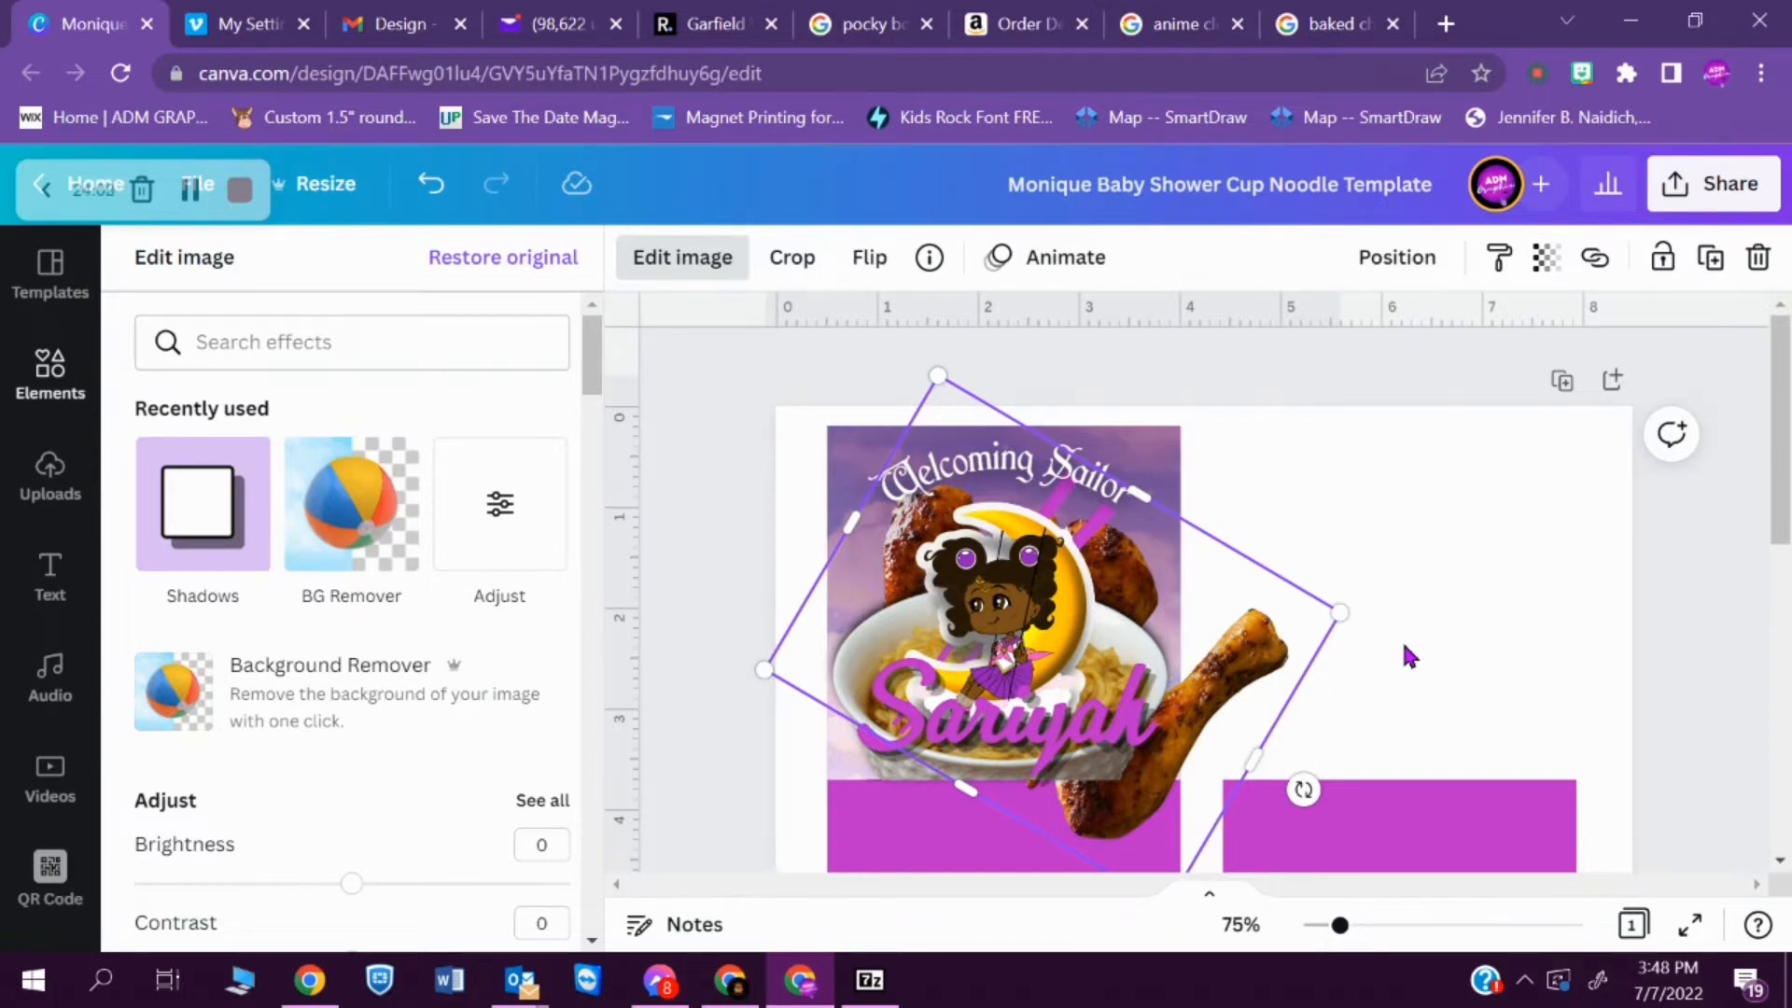
# - Refine the drumsticks' tilt and crop the image so only two drumsticks show behind the moon girl
pyautogui.moveTo(933, 377)
pyautogui.mouseDown()
pyautogui.moveTo(915, 344)
pyautogui.moveTo(929, 353)
pyautogui.mouseUp()
pyautogui.moveTo(1307, 784); pyautogui.dragTo(1207, 708)
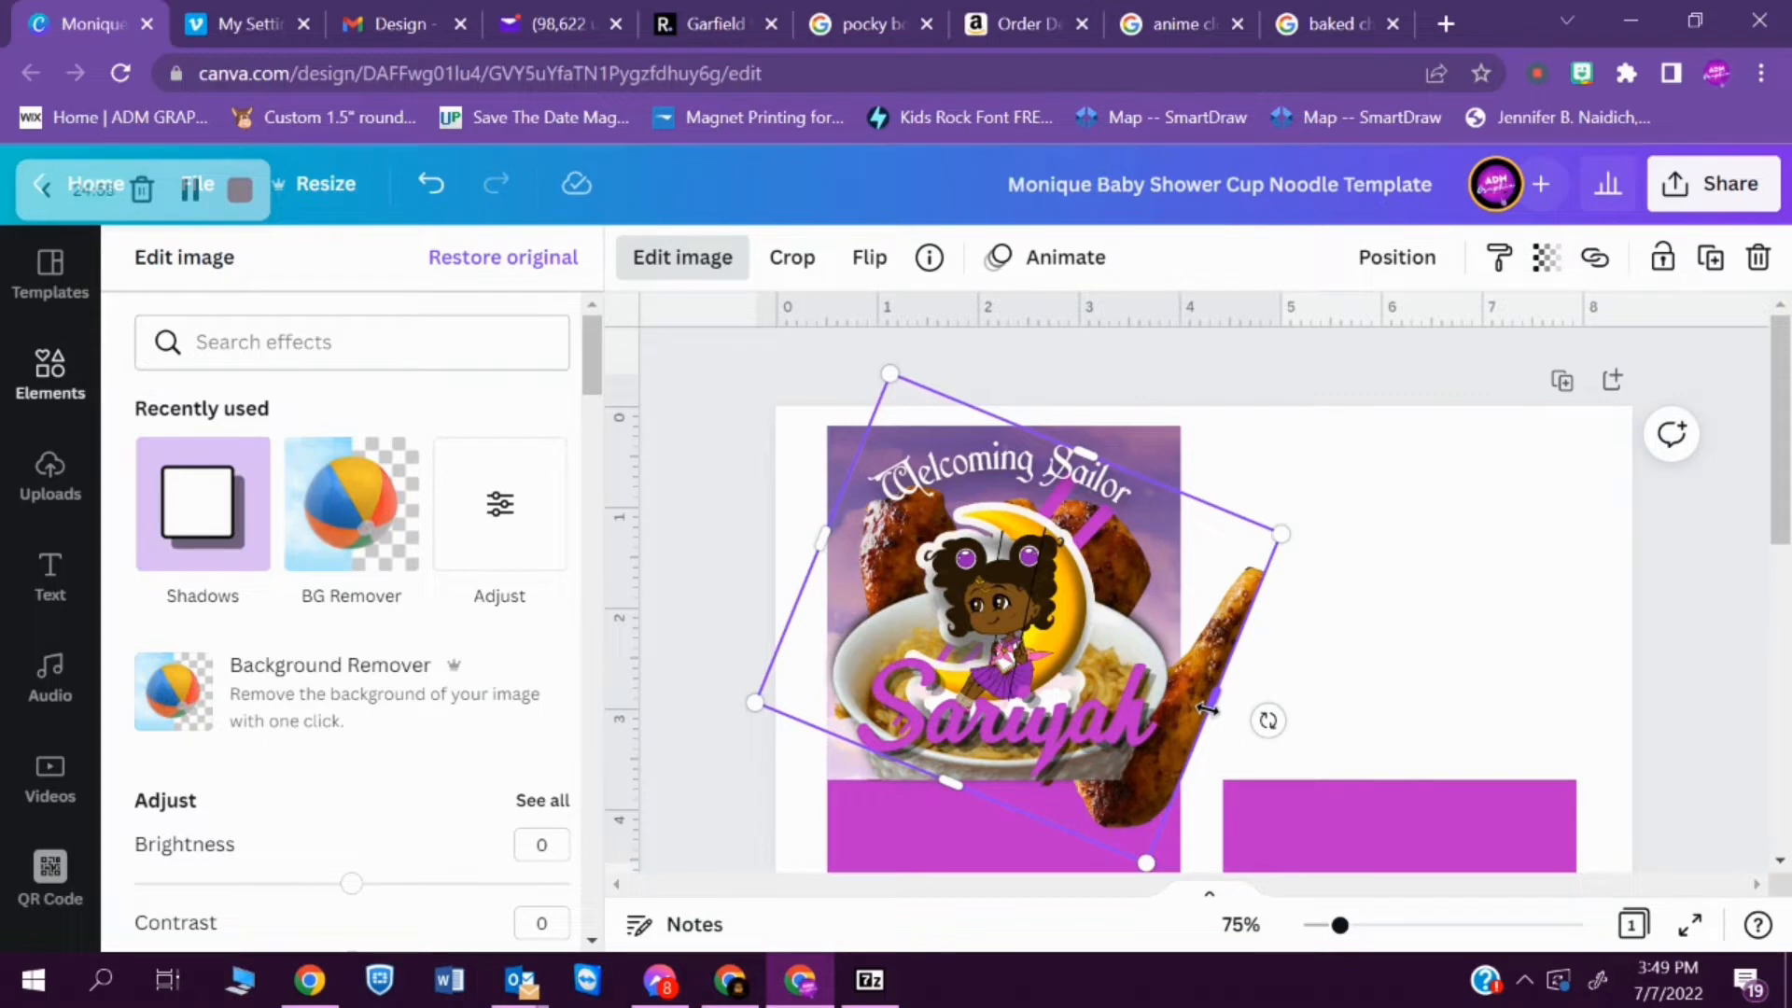
pyautogui.moveTo(1208, 708); pyautogui.dragTo(1128, 690)
pyautogui.moveTo(898, 761); pyautogui.dragTo(933, 709)
# - Set the drumsticks image's brightness to 41 and its contrast to 54
pyautogui.click(490, 525)
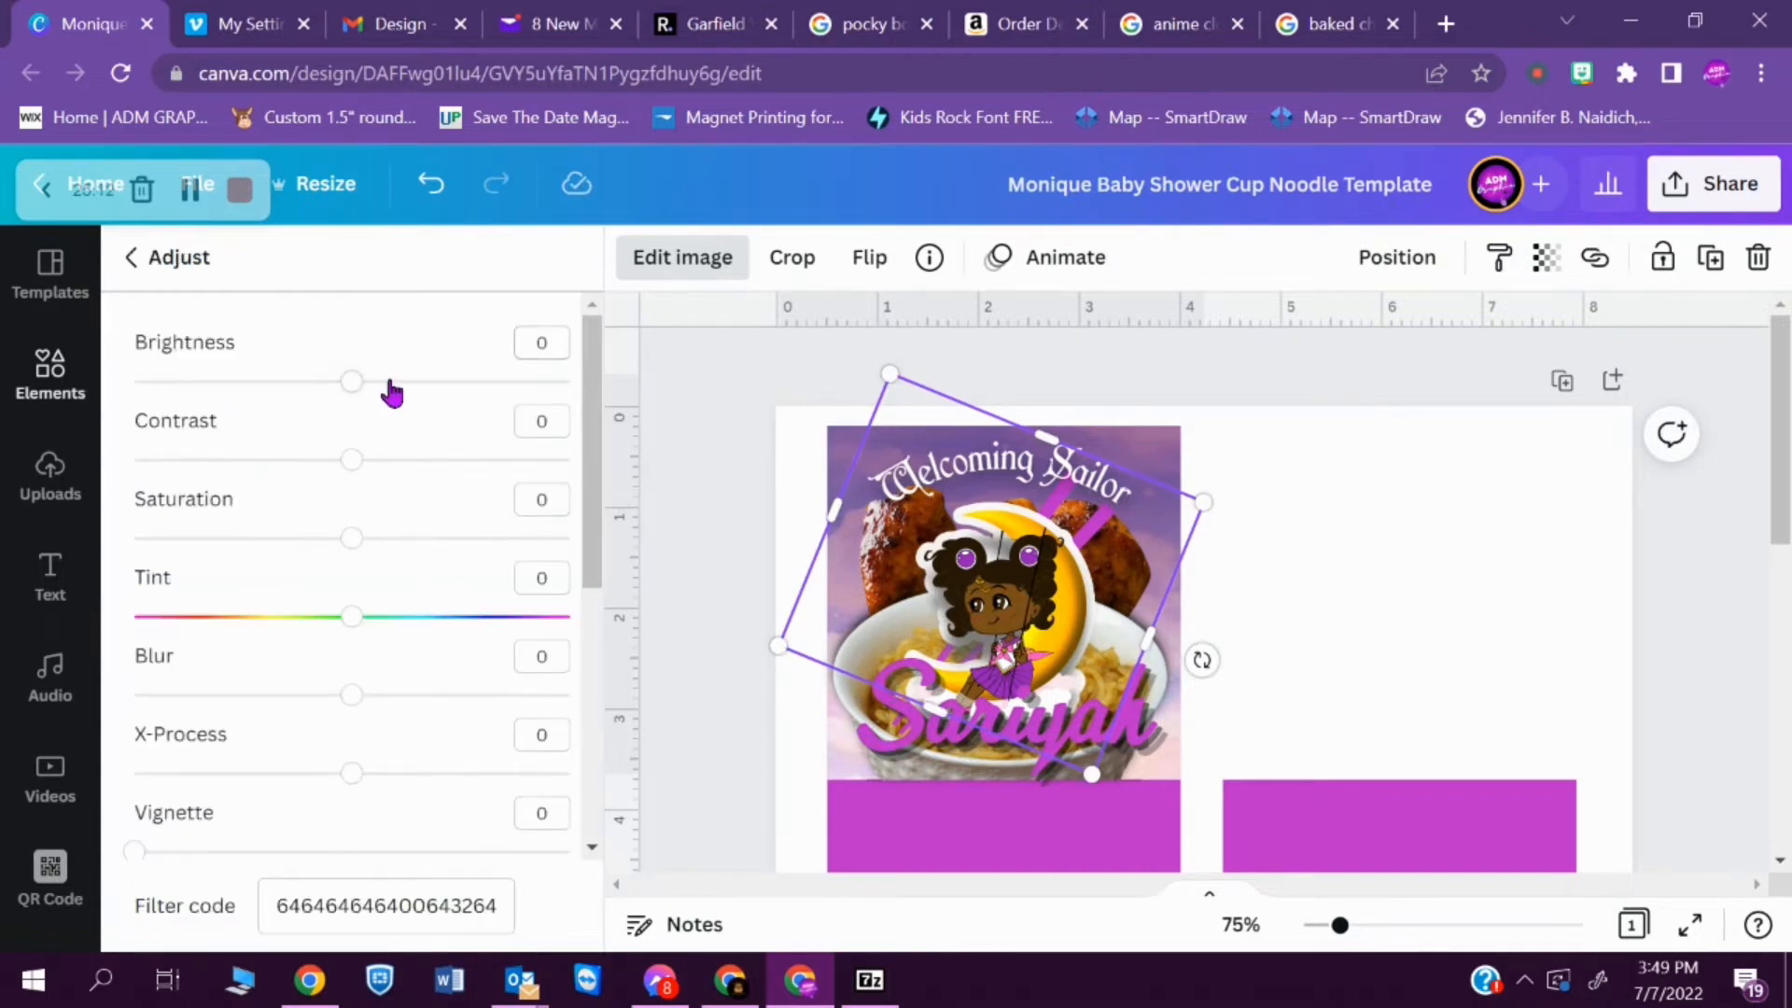
pyautogui.moveTo(349, 386); pyautogui.dragTo(443, 401)
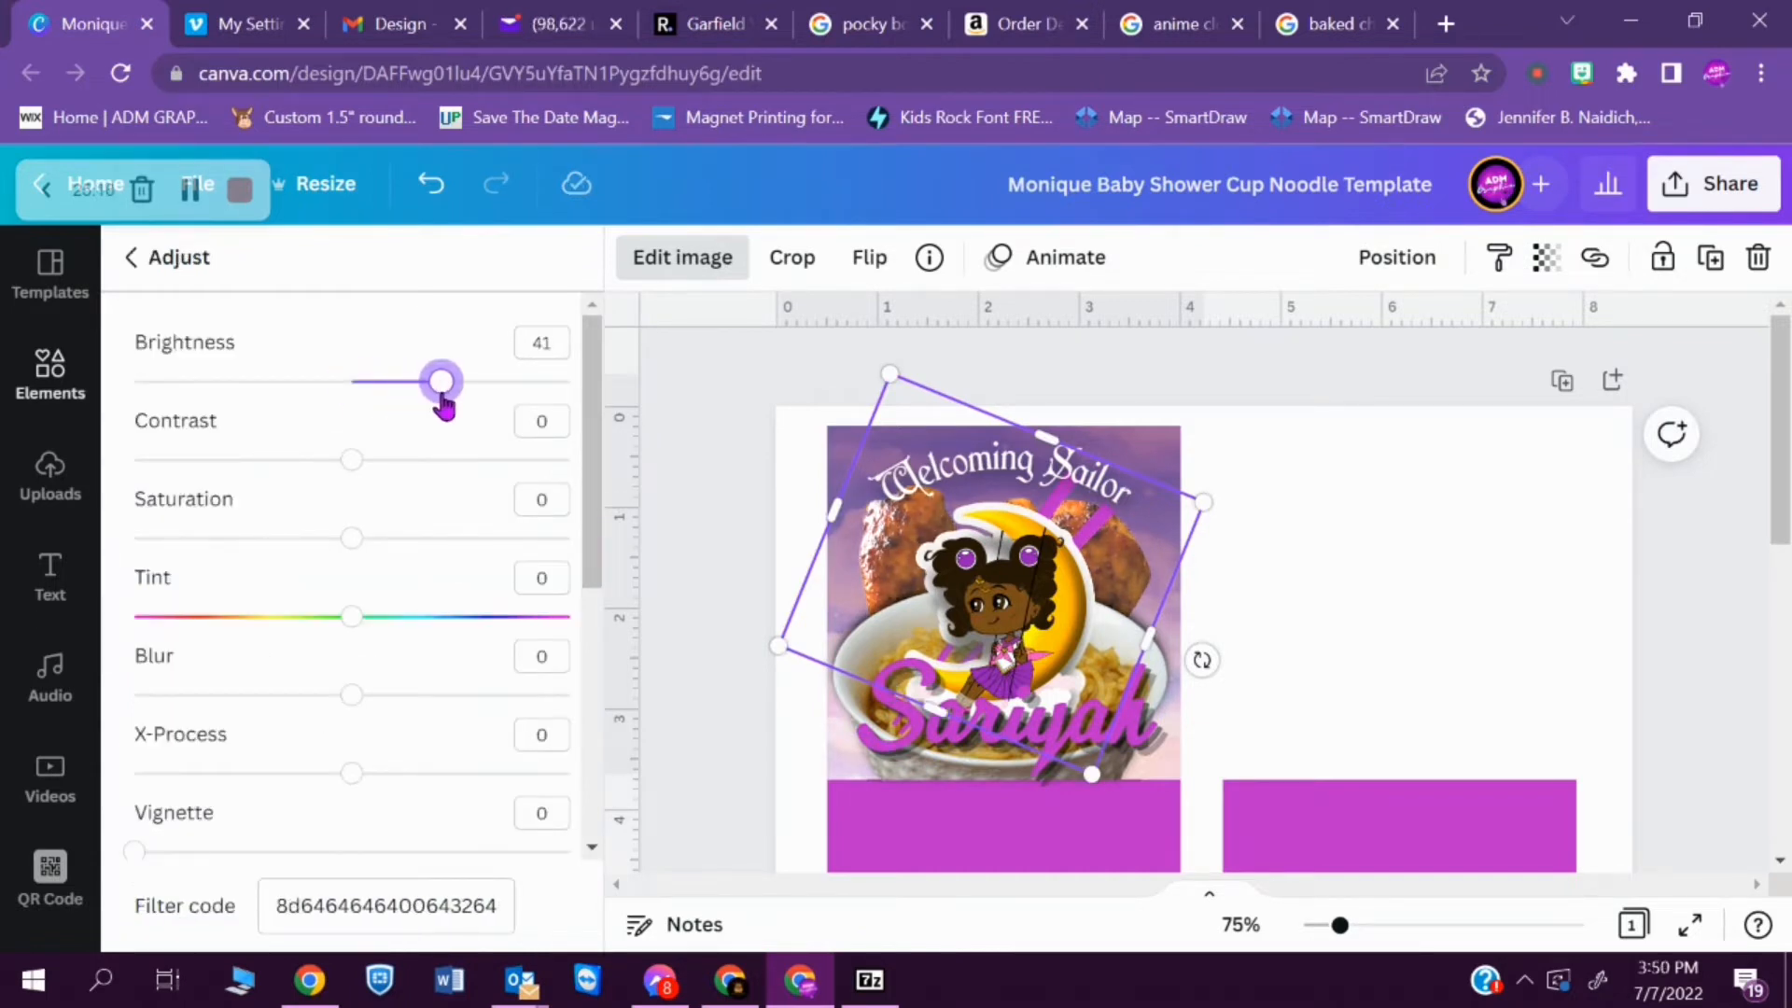
pyautogui.moveTo(351, 459); pyautogui.dragTo(471, 505)
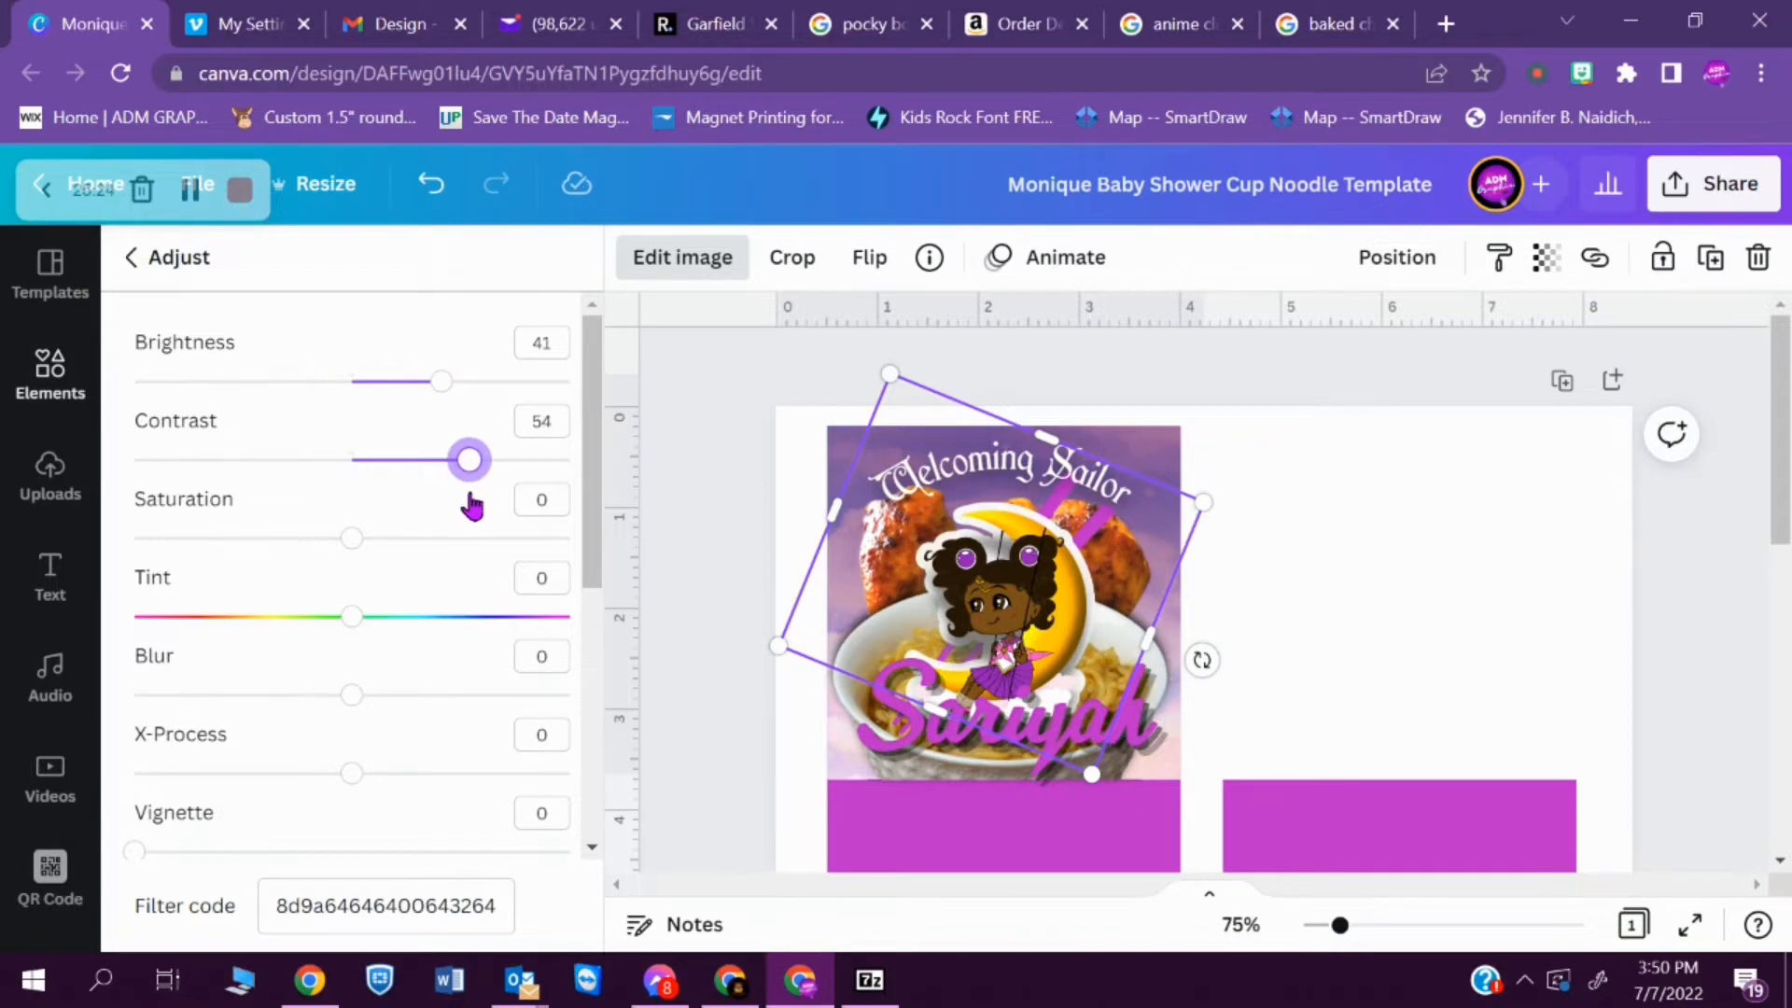
# - Set the drumsticks image's highlights to 100, leaving the other adjustments at 0
pyautogui.moveTo(355, 699)
pyautogui.mouseDown()
pyautogui.moveTo(488, 700)
pyautogui.moveTo(357, 698)
pyautogui.mouseUp()
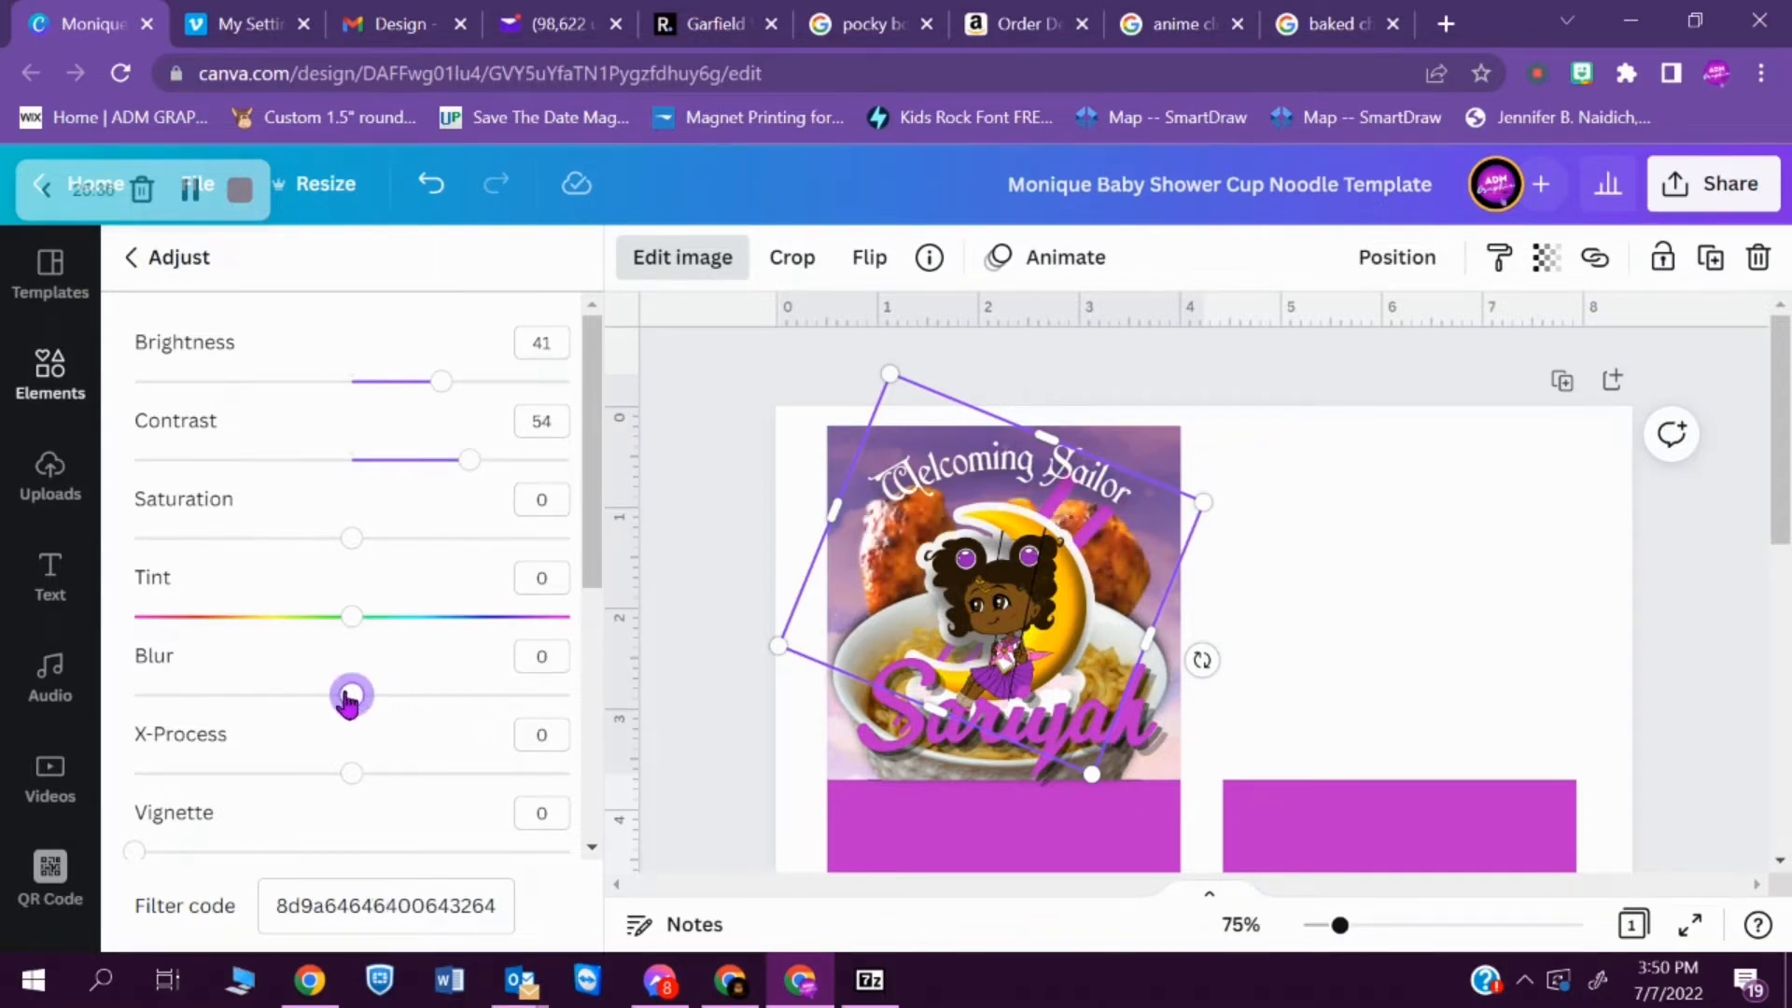
pyautogui.moveTo(589, 535); pyautogui.dragTo(655, 720)
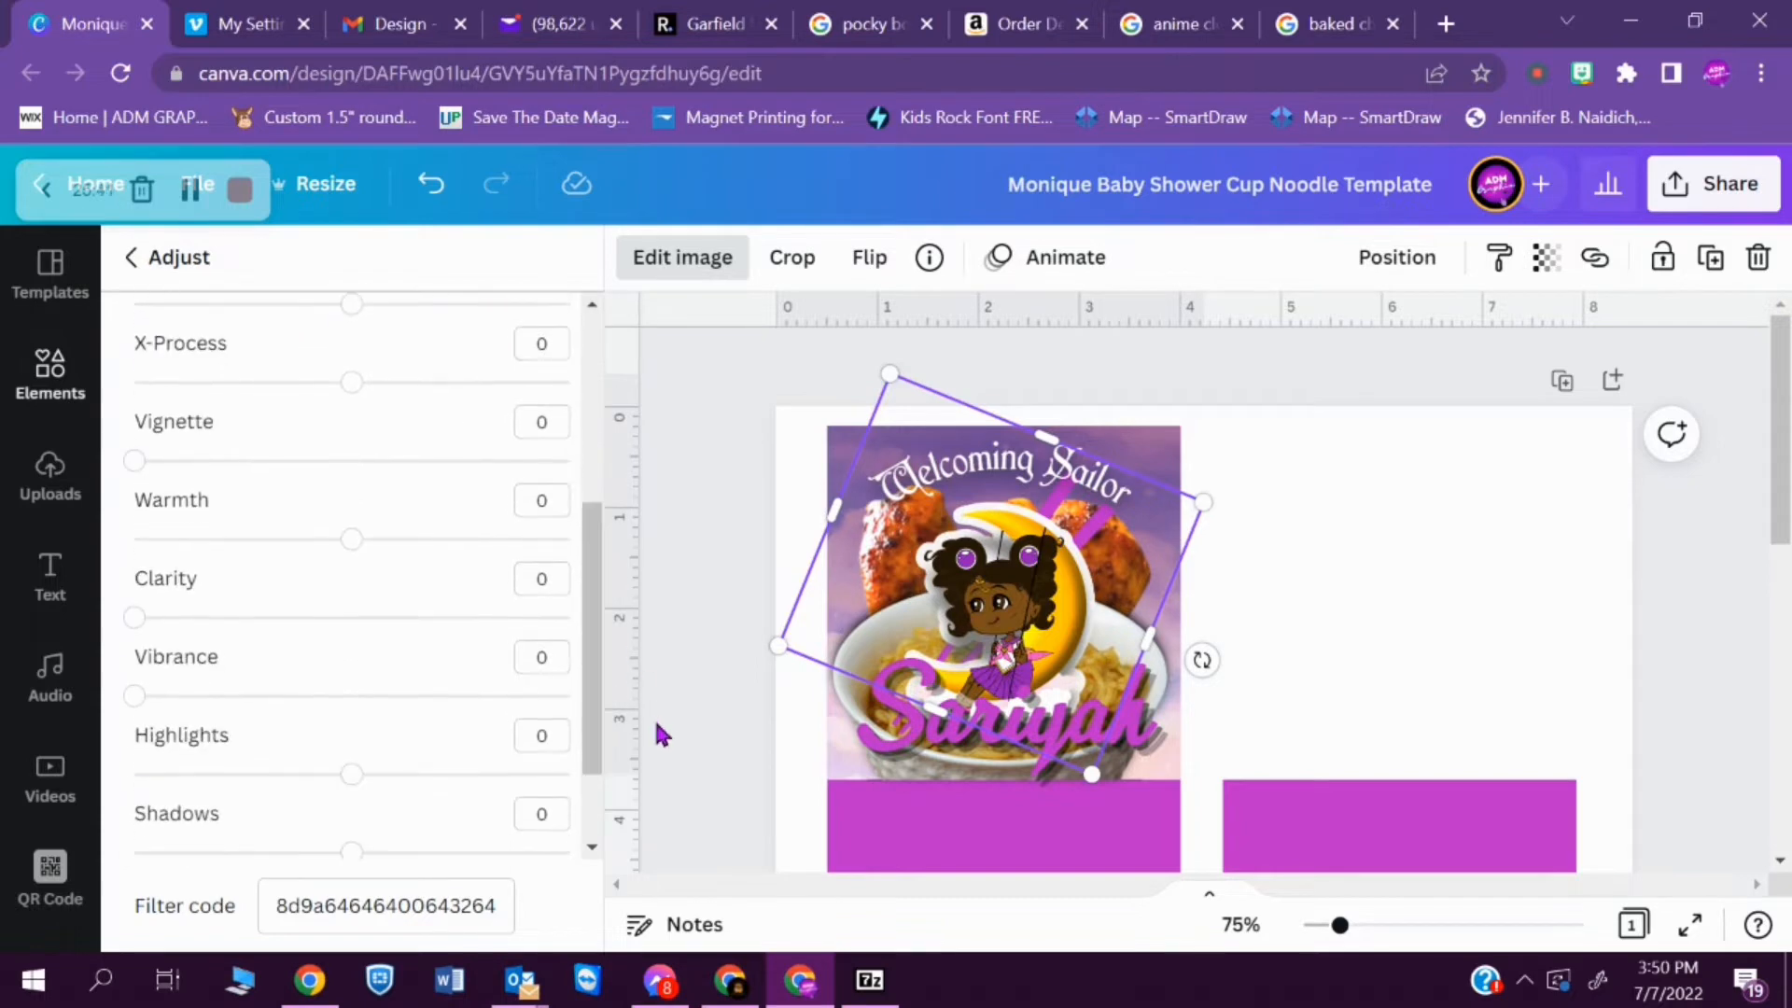
pyautogui.moveTo(346, 558)
pyautogui.mouseDown()
pyautogui.moveTo(292, 546)
pyautogui.moveTo(448, 561)
pyautogui.moveTo(353, 546)
pyautogui.mouseUp()
pyautogui.moveTo(141, 709); pyautogui.dragTo(134, 757)
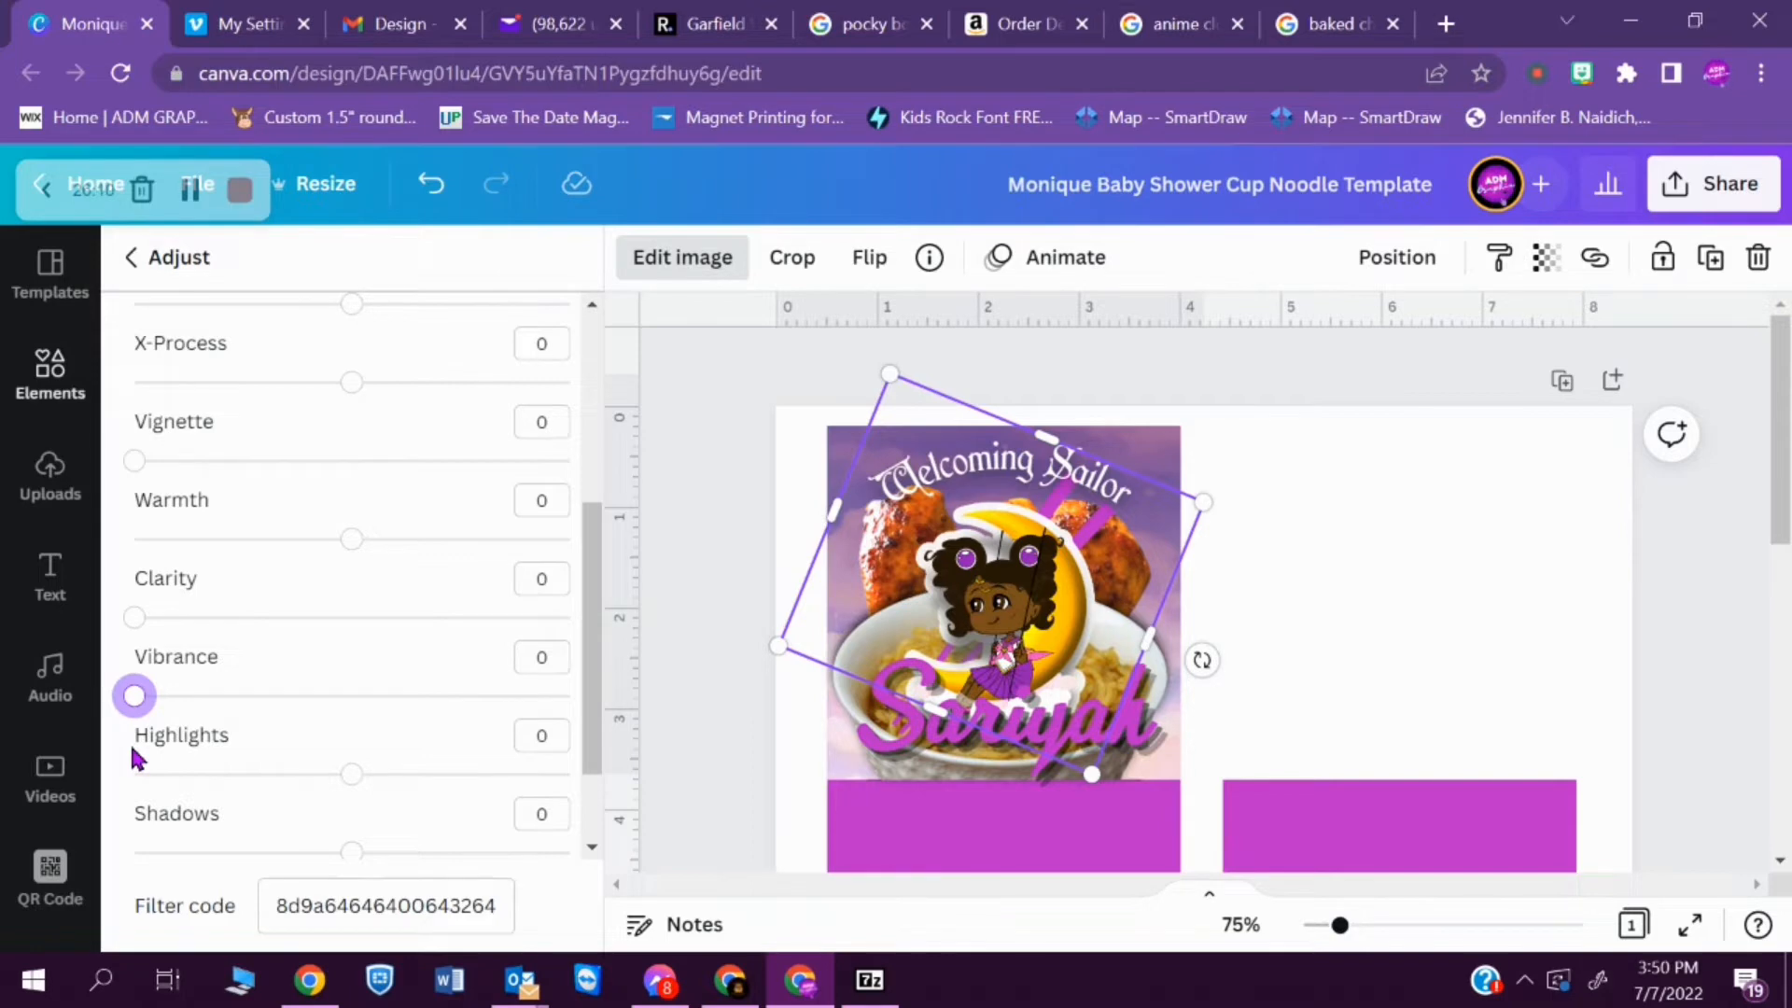
pyautogui.scroll(-3, 357, 588)
pyautogui.moveTo(352, 651); pyautogui.dragTo(571, 674)
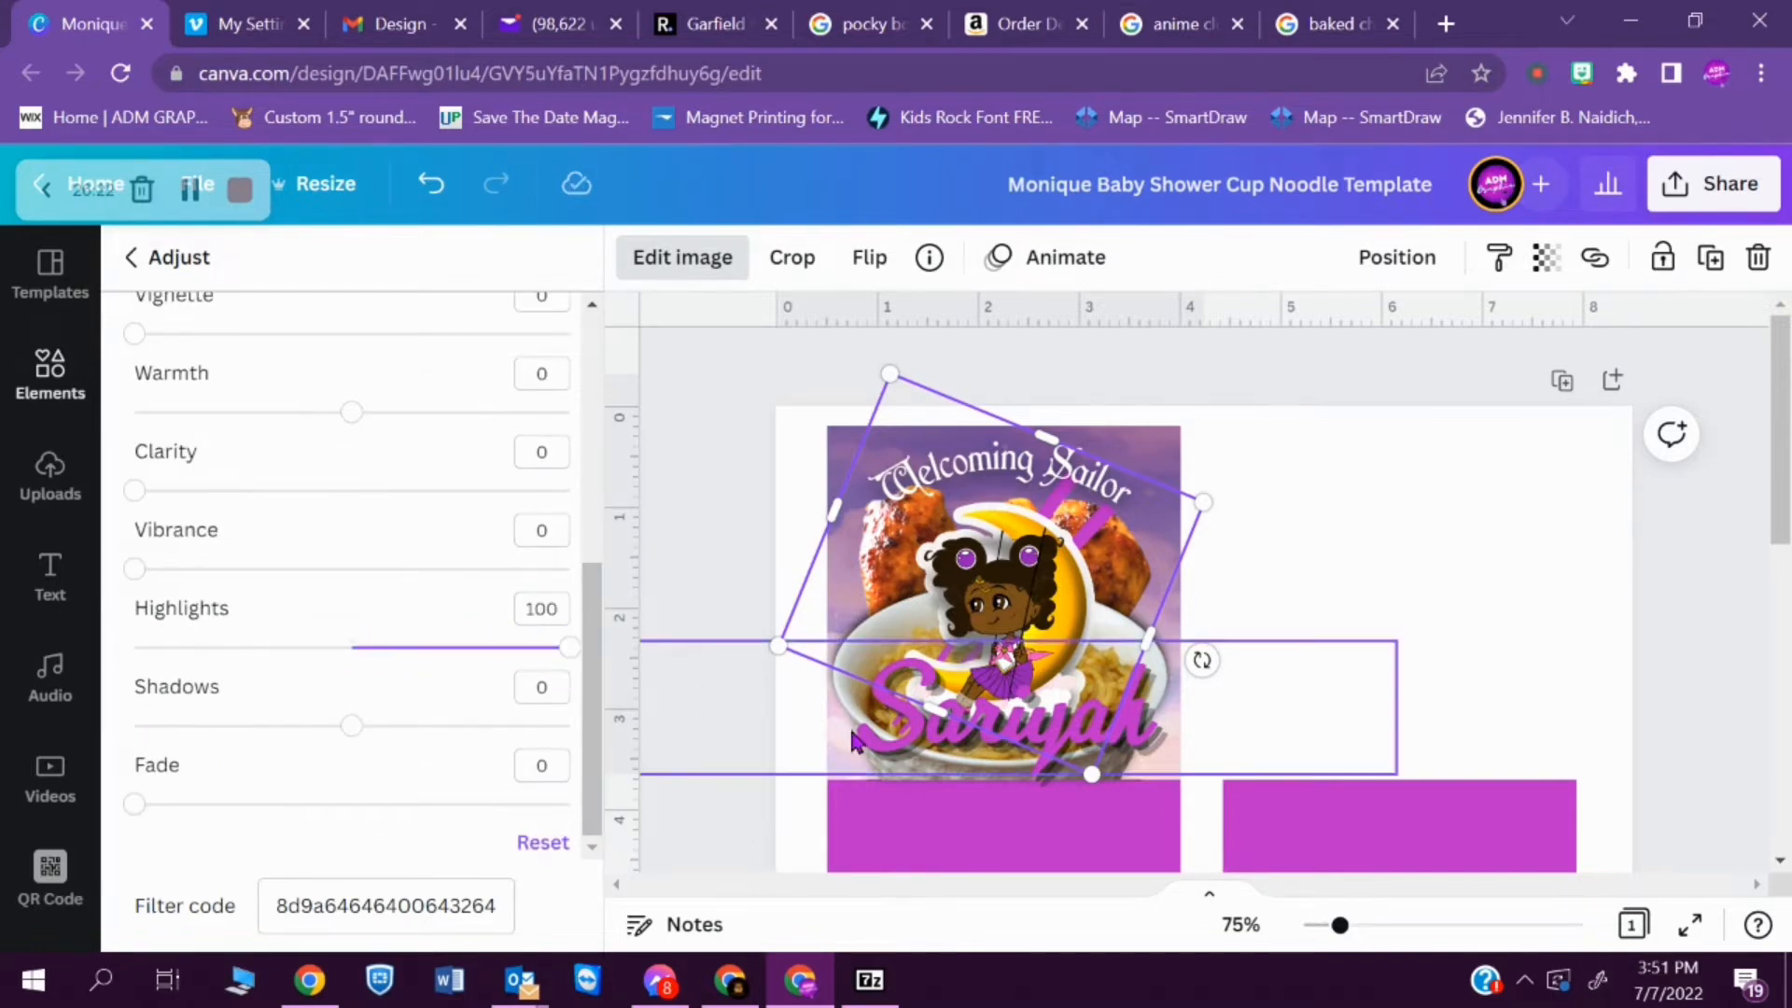
pyautogui.click(1266, 752)
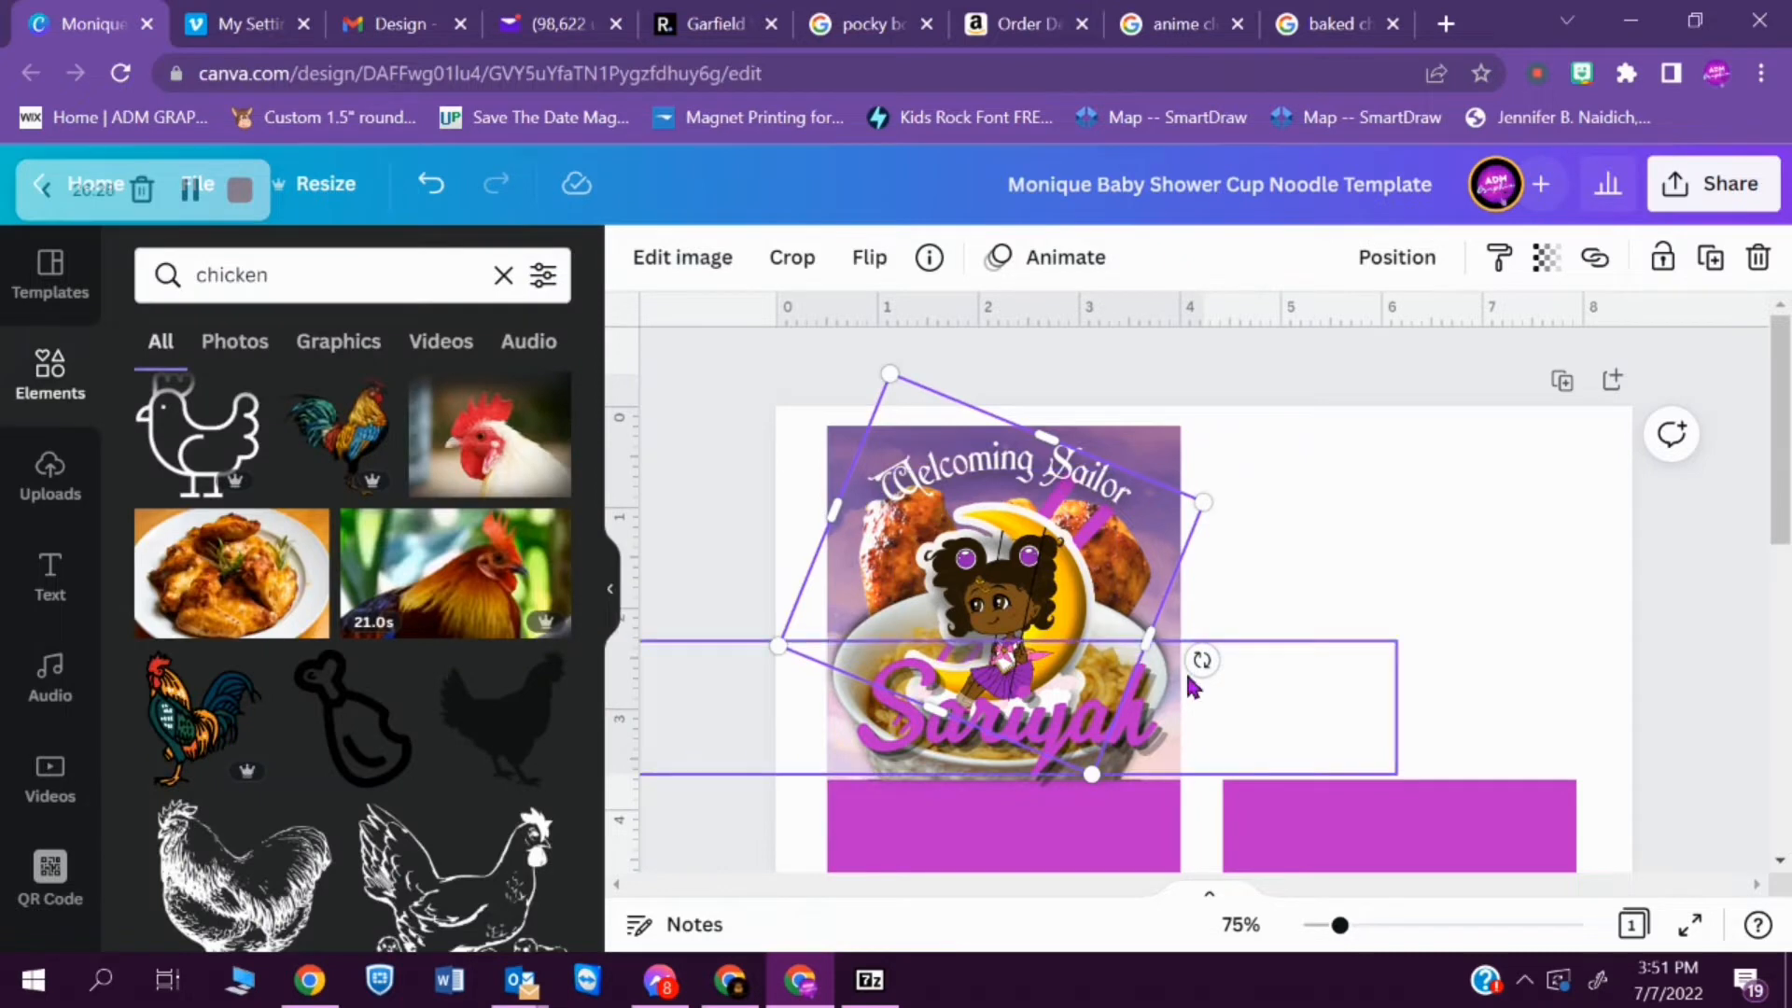
# - Set the noodle bowl image's brightness to 18 and increase its contrast
pyautogui.click(1170, 635)
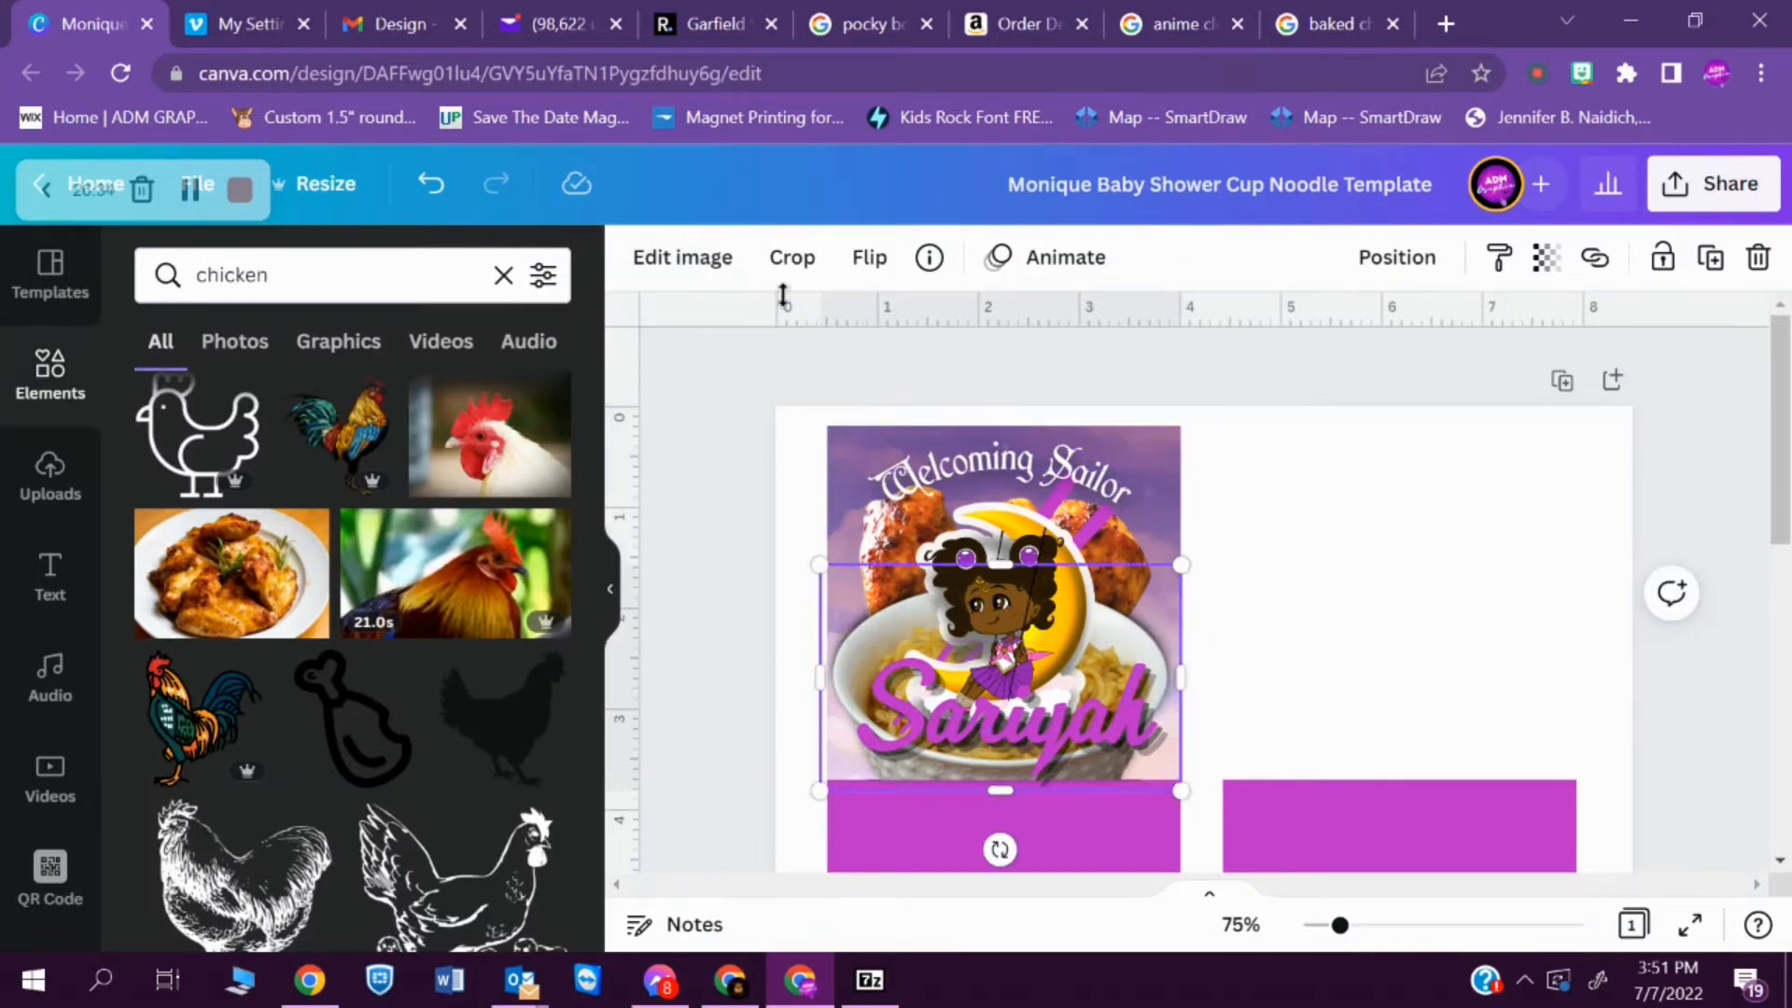
pyautogui.click(704, 261)
pyautogui.scroll(-5, 594, 401)
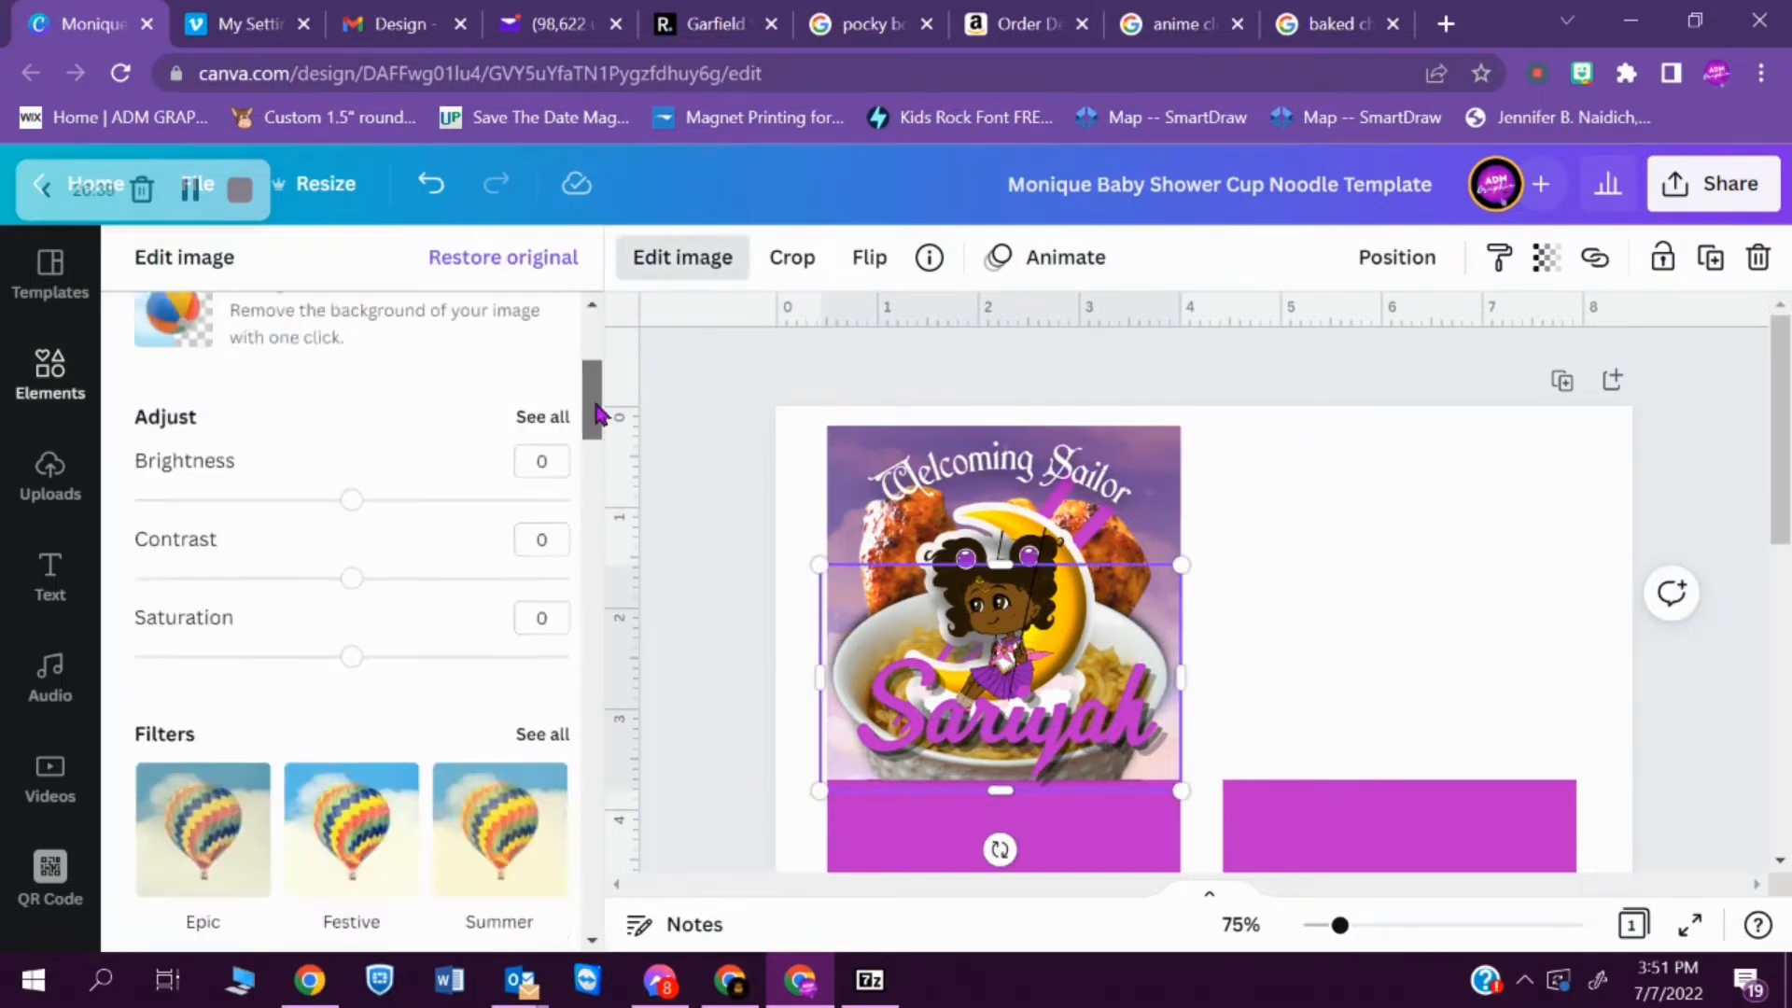
pyautogui.scroll(1, 597, 413)
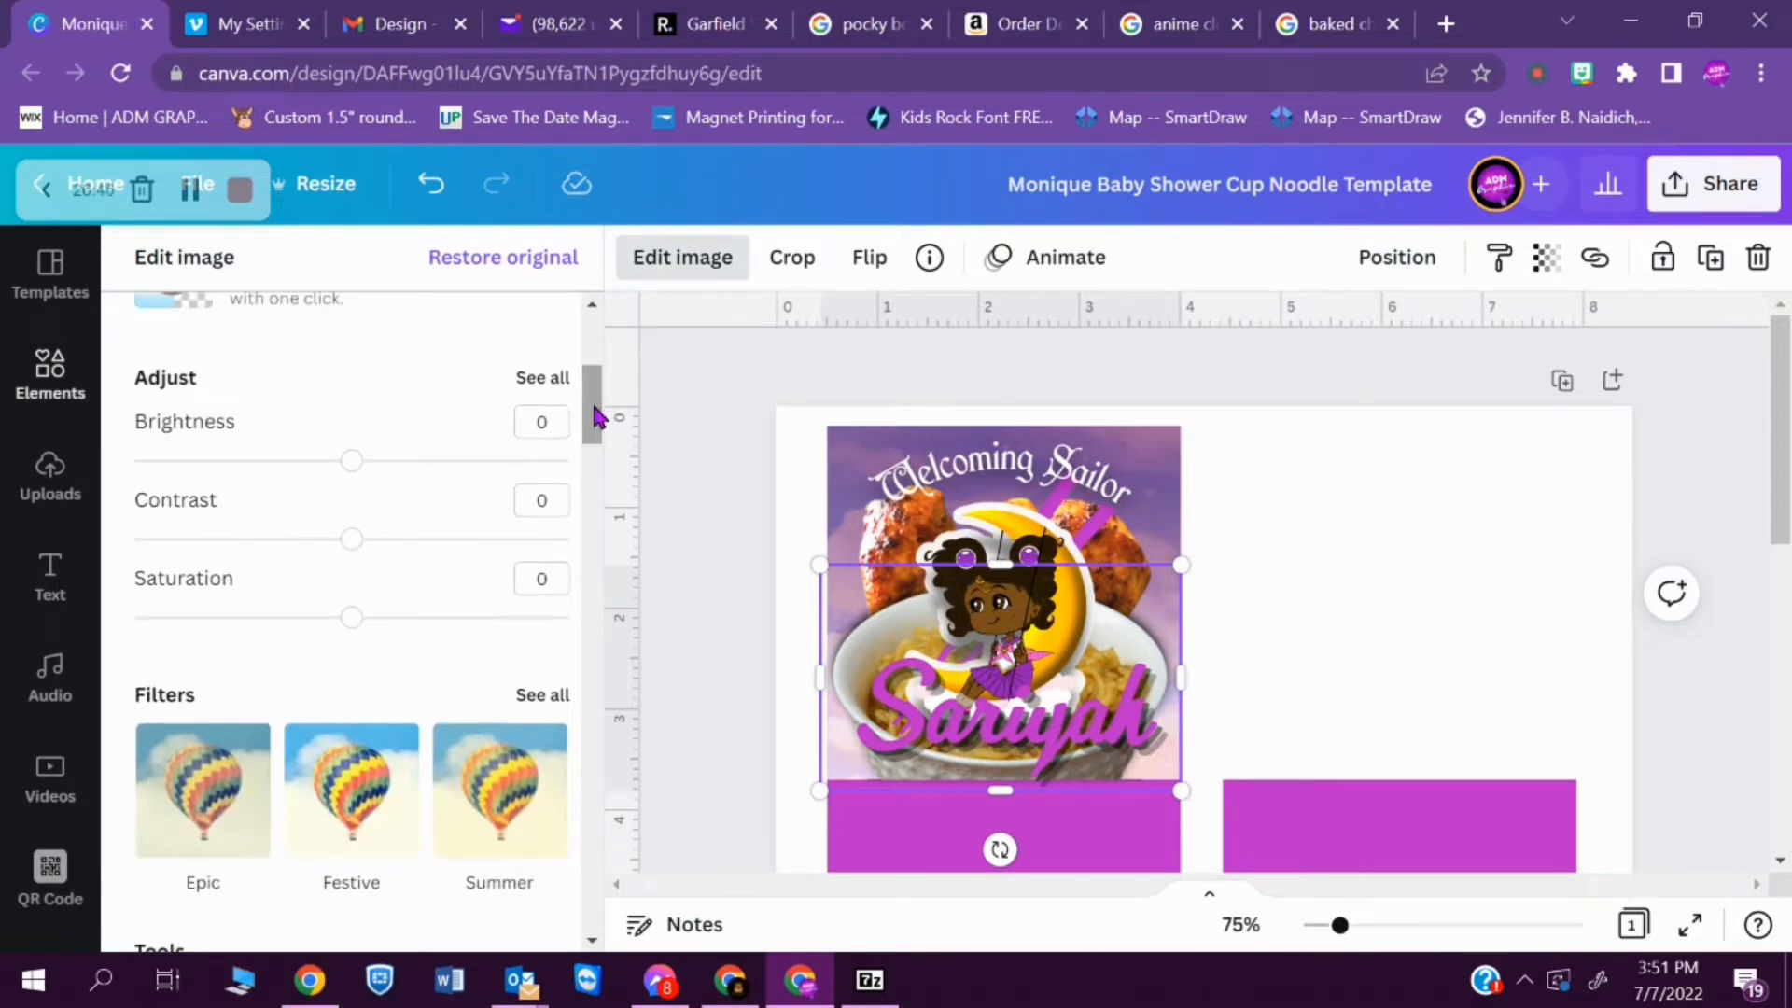
pyautogui.moveTo(351, 464); pyautogui.dragTo(383, 463)
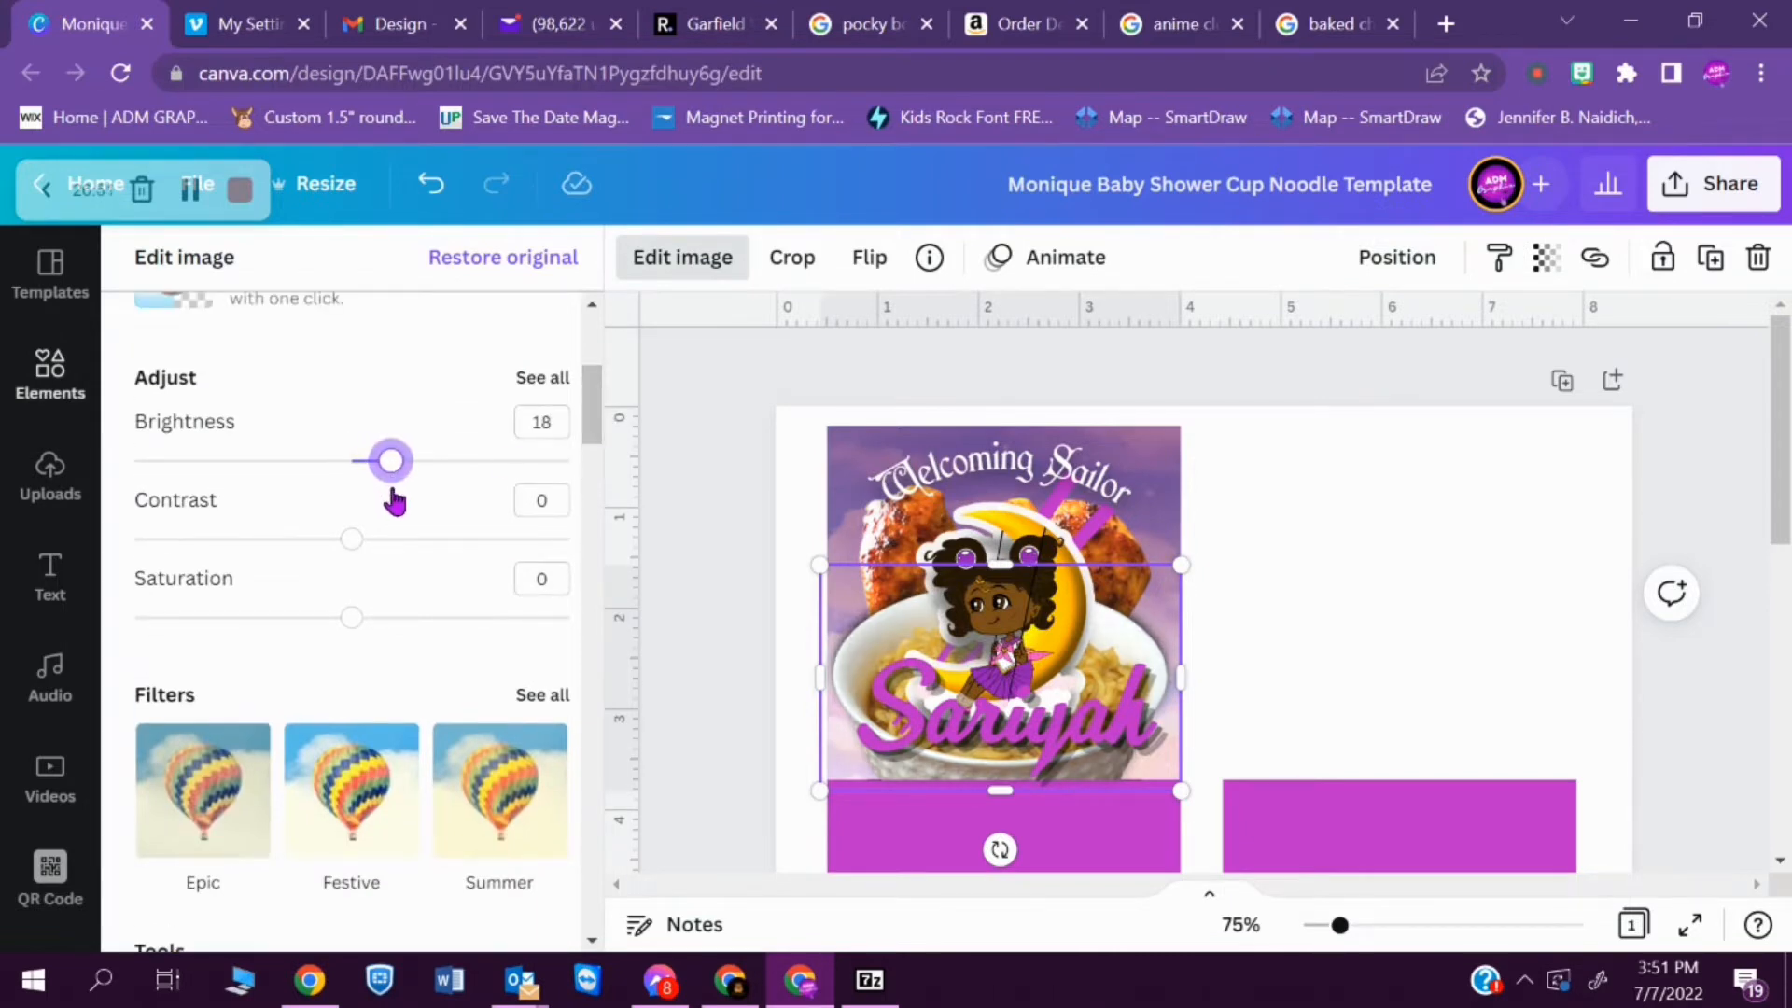
pyautogui.moveTo(359, 541); pyautogui.dragTo(507, 616)
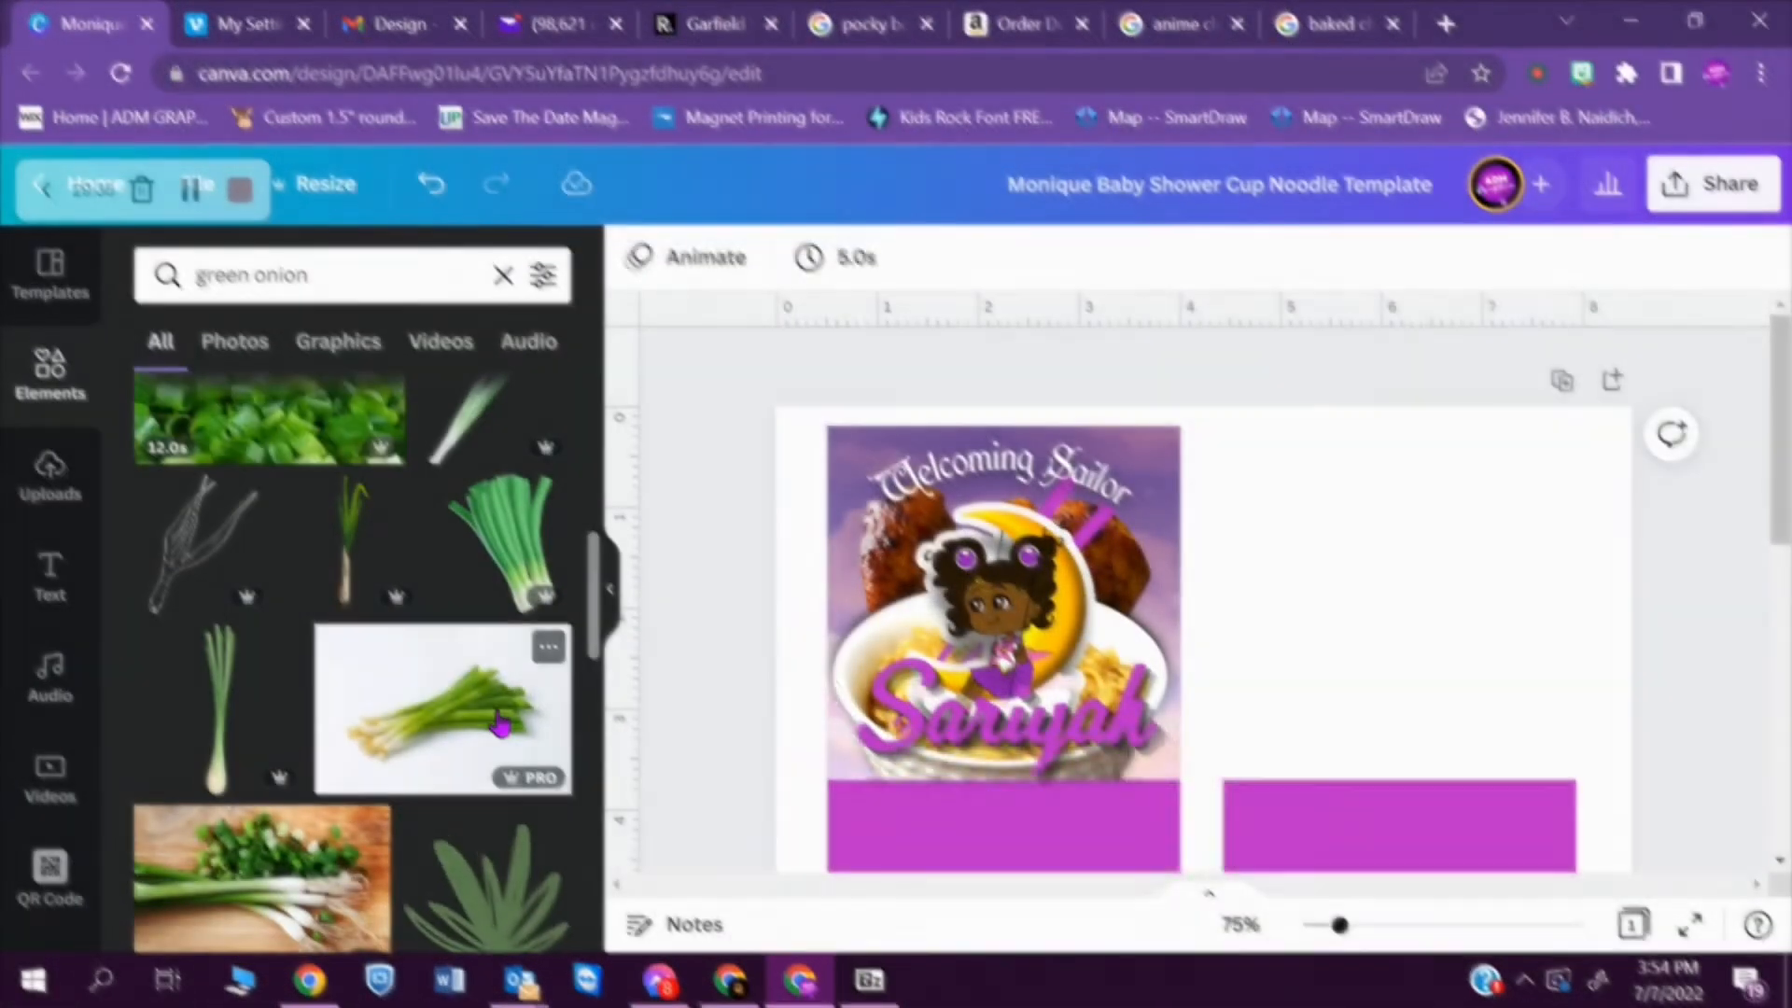
# - Add the green onion bunch photo from the element results to the design and remove its background
pyautogui.click(443, 709)
pyautogui.click(734, 261)
pyautogui.click(389, 508)
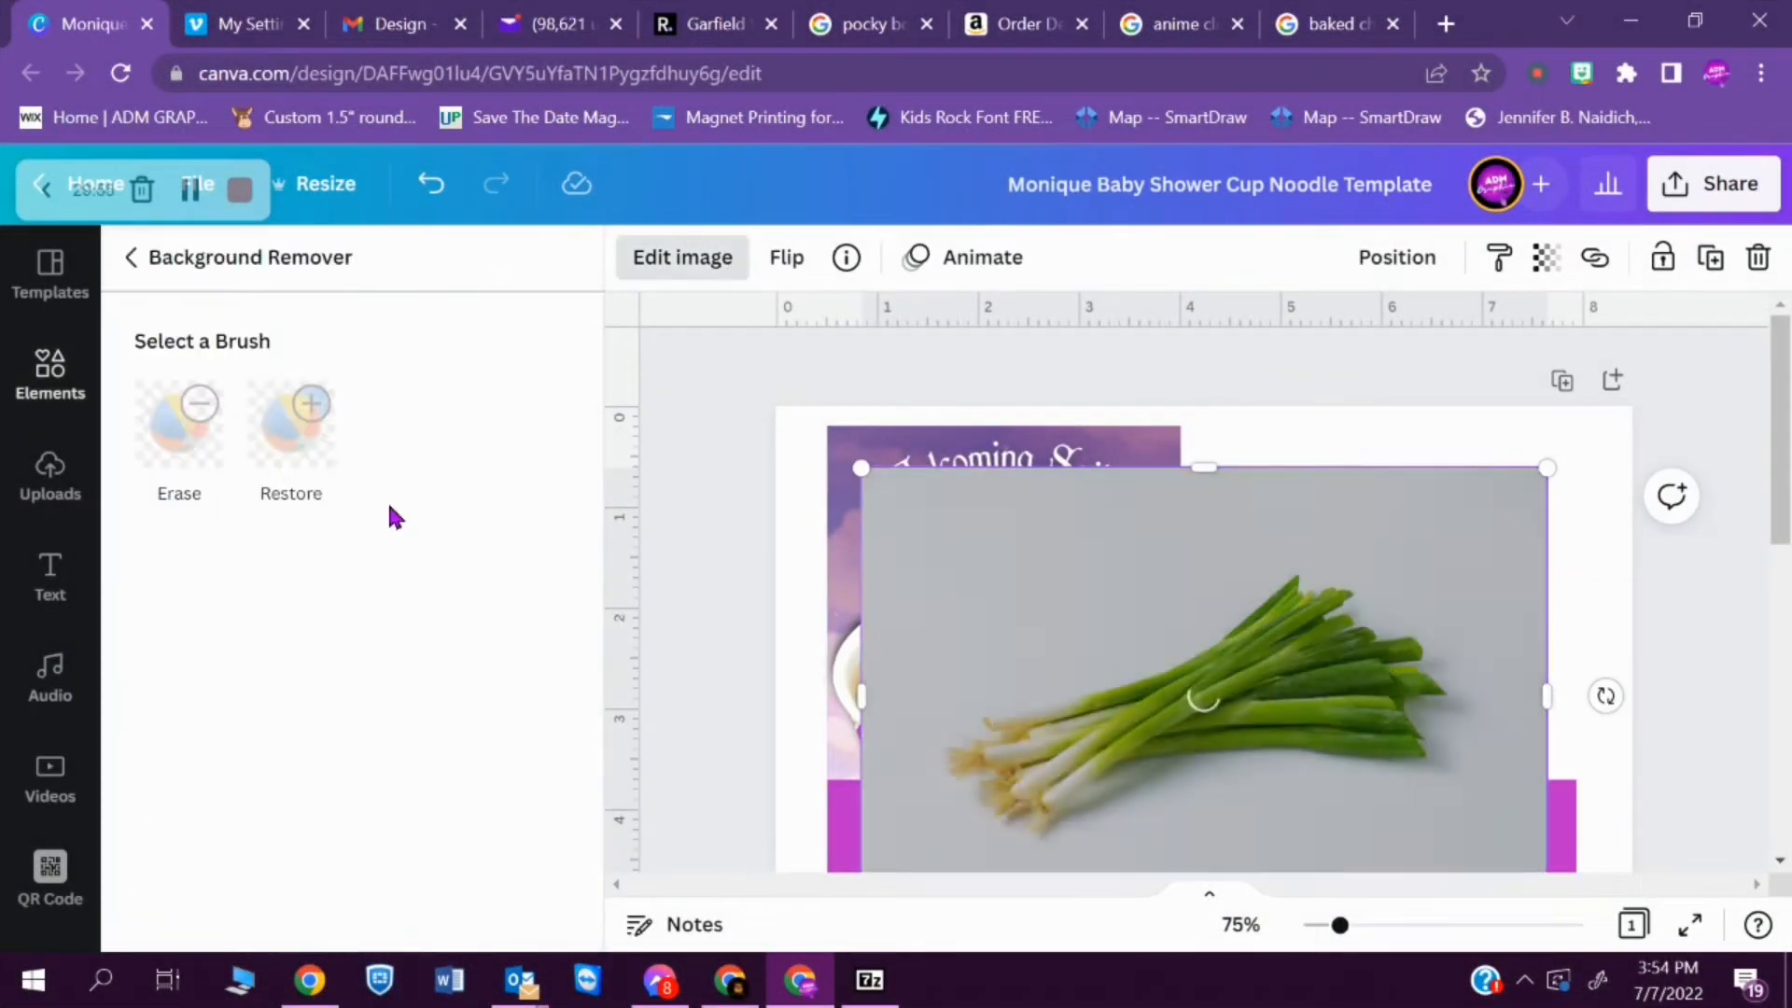
pyautogui.click(464, 902)
# - Move the green onions over the noodle bowl and send them two layers back behind the baby's name
pyautogui.click(1259, 658)
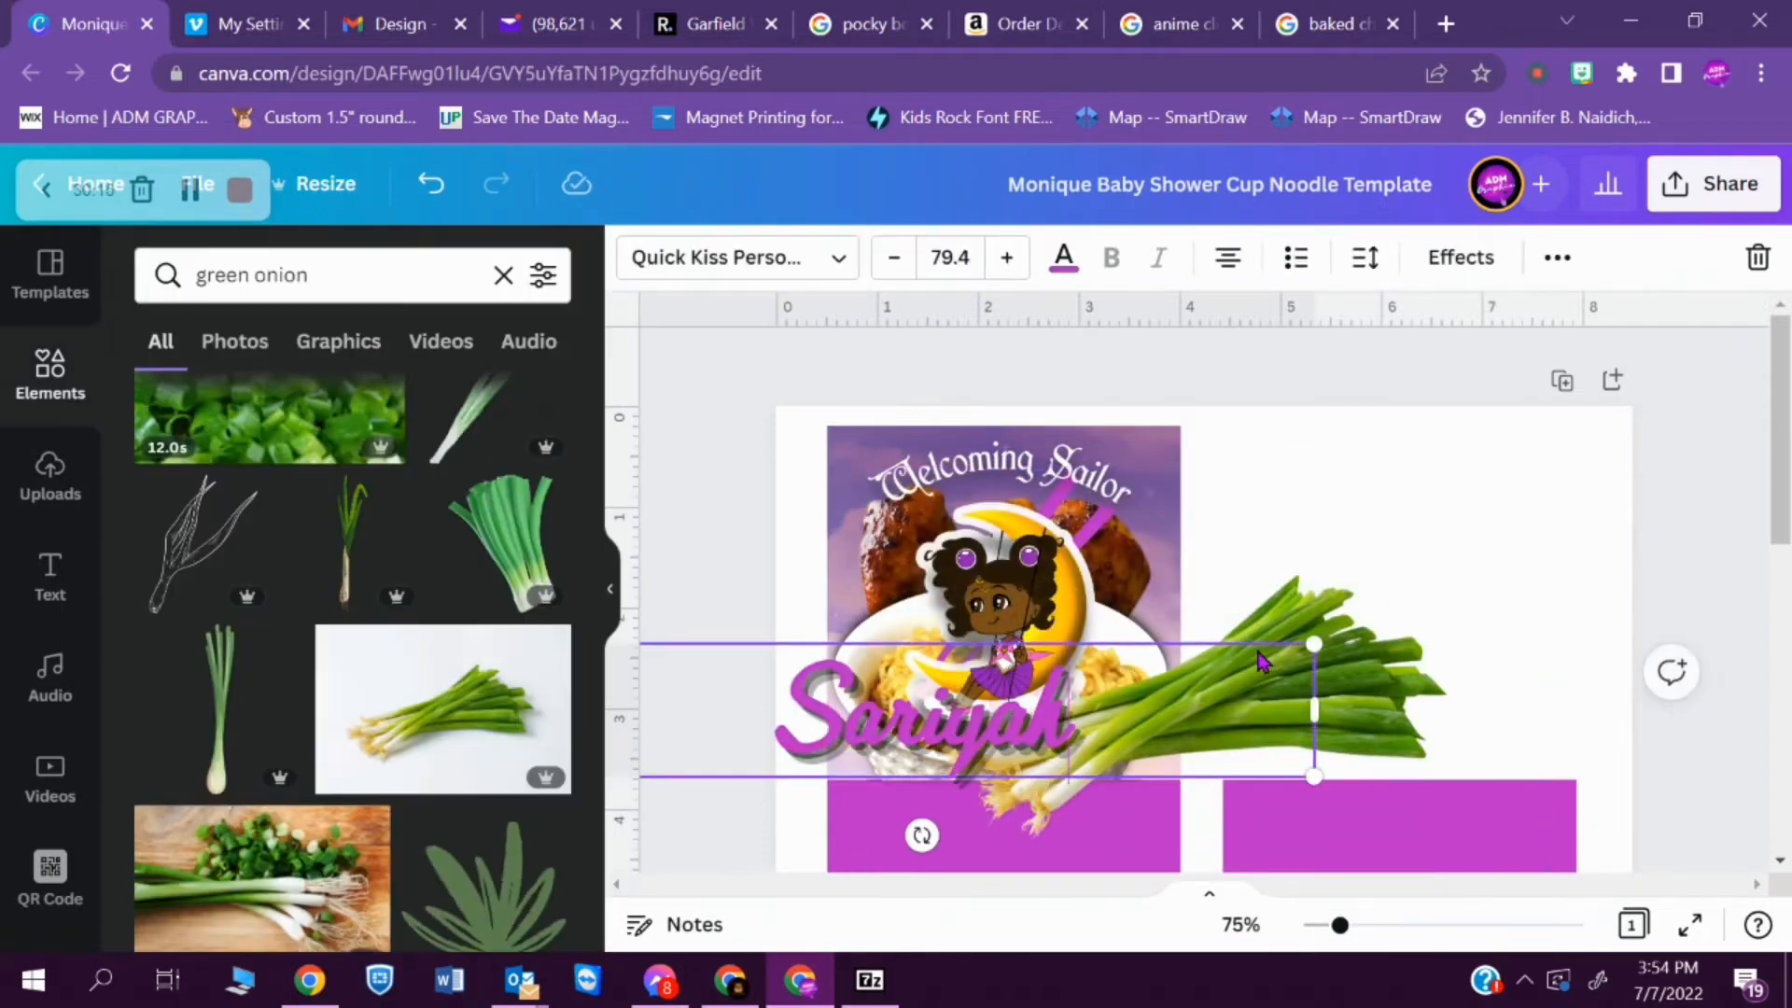
pyautogui.moveTo(1455, 720); pyautogui.dragTo(1288, 718)
pyautogui.hotkey('ctrl', '[')
pyautogui.hotkey('ctrl', '[')
pyautogui.moveTo(1430, 695)
pyautogui.mouseDown()
pyautogui.moveTo(1365, 644)
pyautogui.moveTo(1409, 695)
pyautogui.mouseUp()
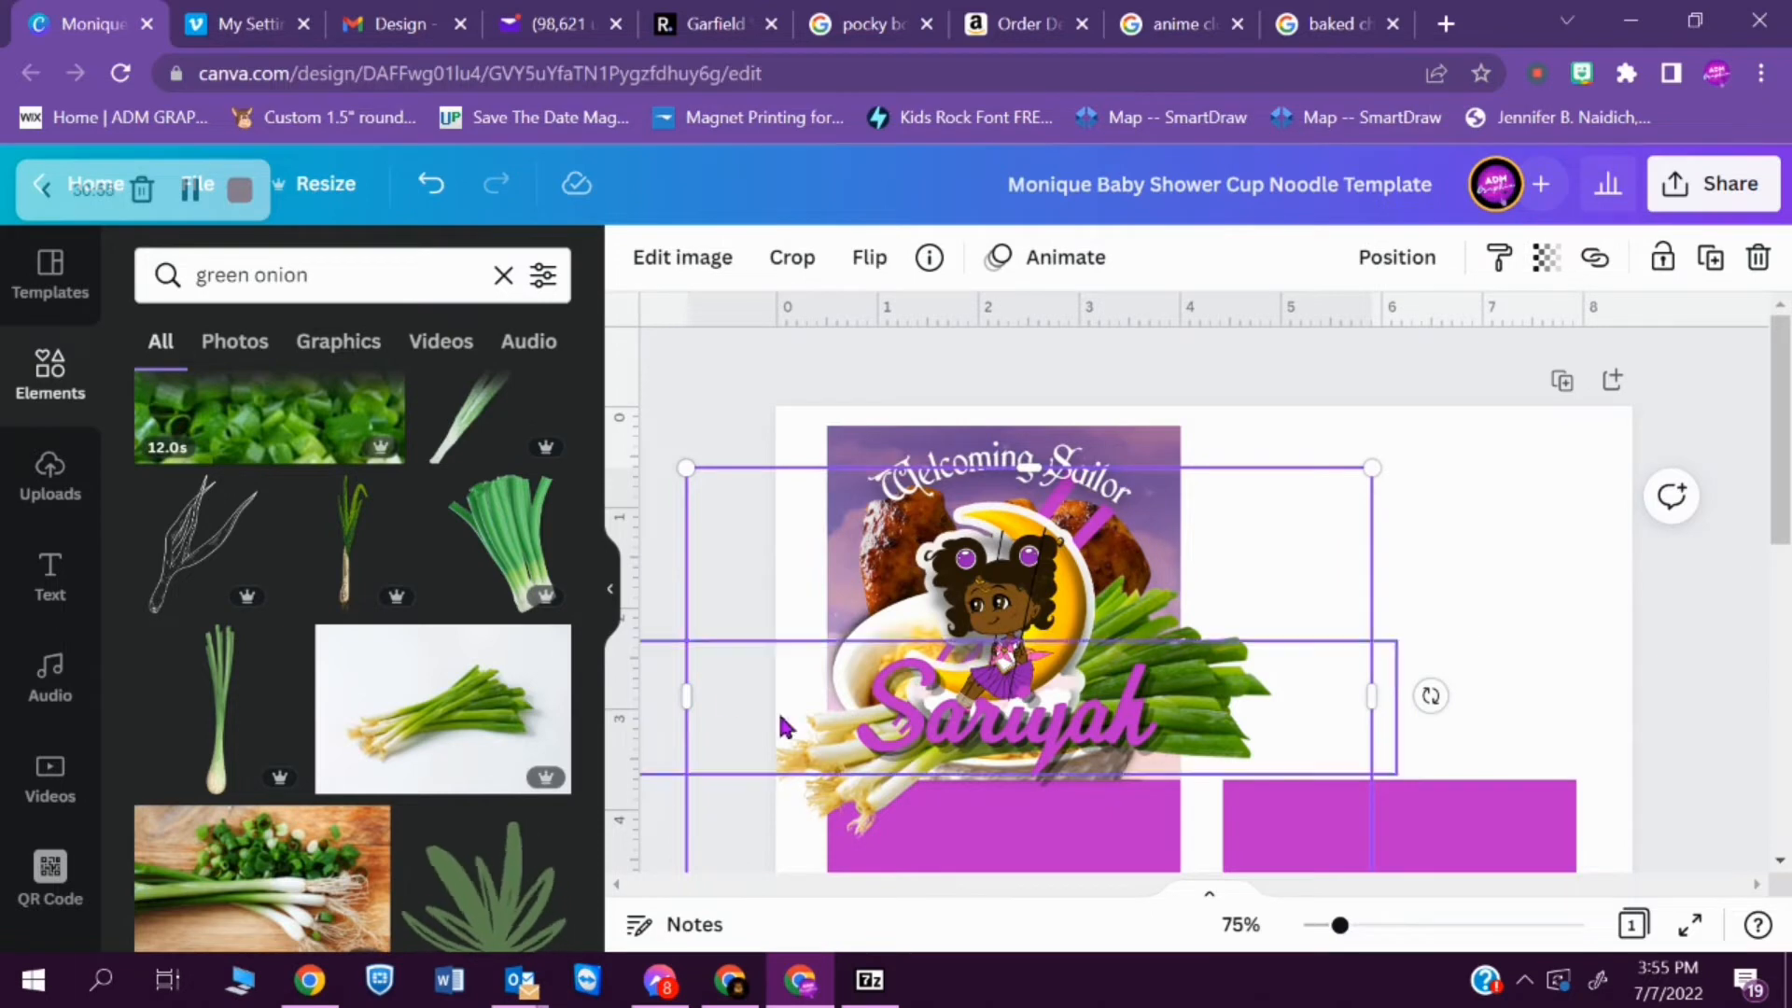
# - Crop the green onions to the front label's edge and apply a Page Lift shadow to them
pyautogui.moveTo(1371, 695); pyautogui.dragTo(1181, 700)
pyautogui.scroll(-3, 1157, 383)
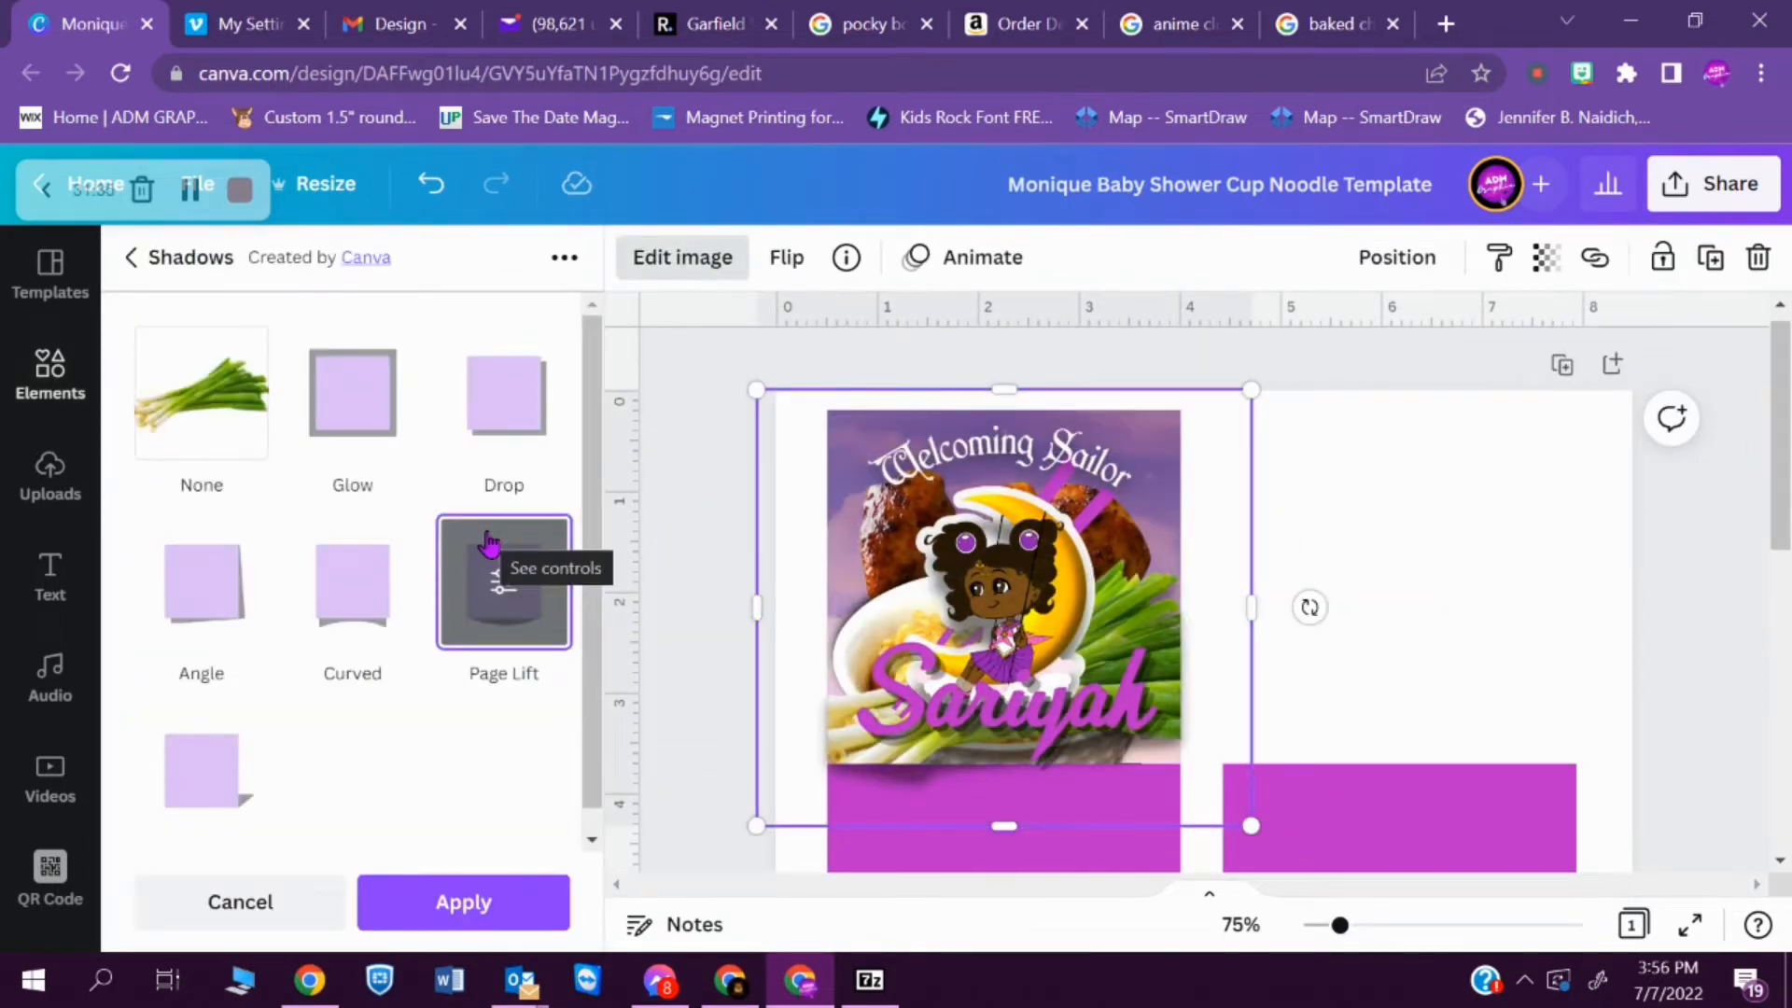
pyautogui.click(532, 910)
pyautogui.click(1521, 514)
# - Add a line of body text for the baby's middle name and set its font to WishMF
pyautogui.moveTo(1784, 516); pyautogui.dragTo(1764, 481)
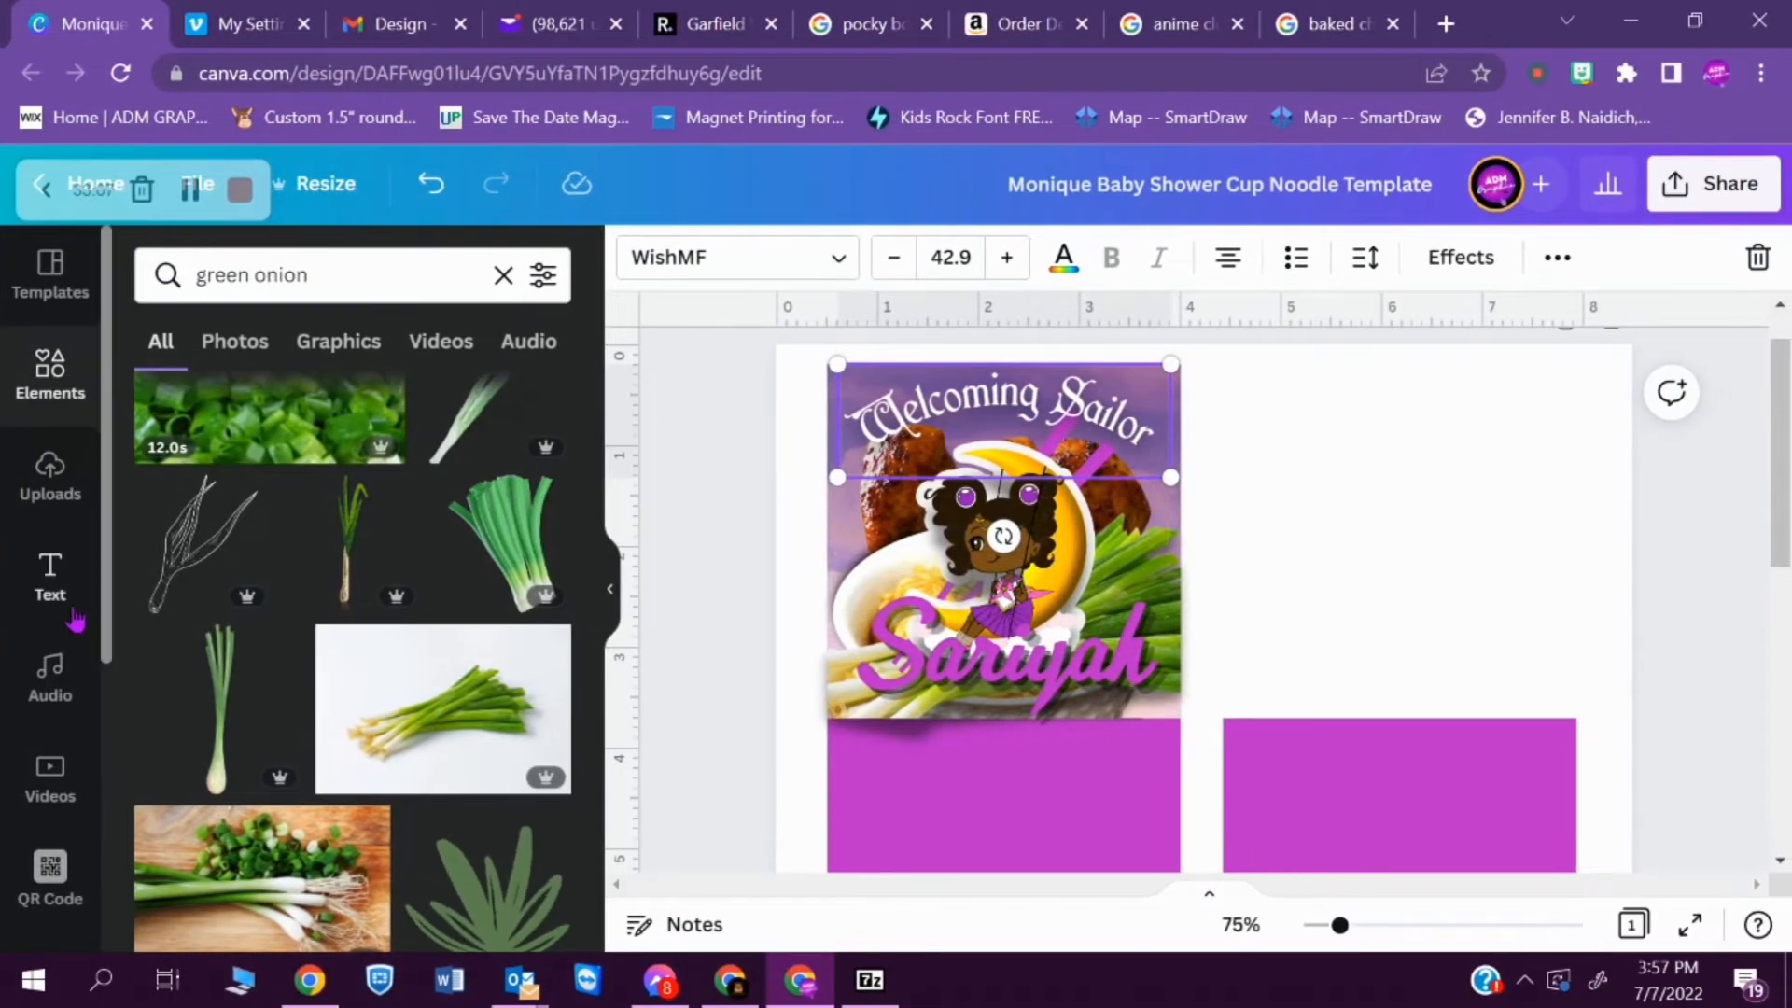
pyautogui.click(77, 623)
pyautogui.click(311, 571)
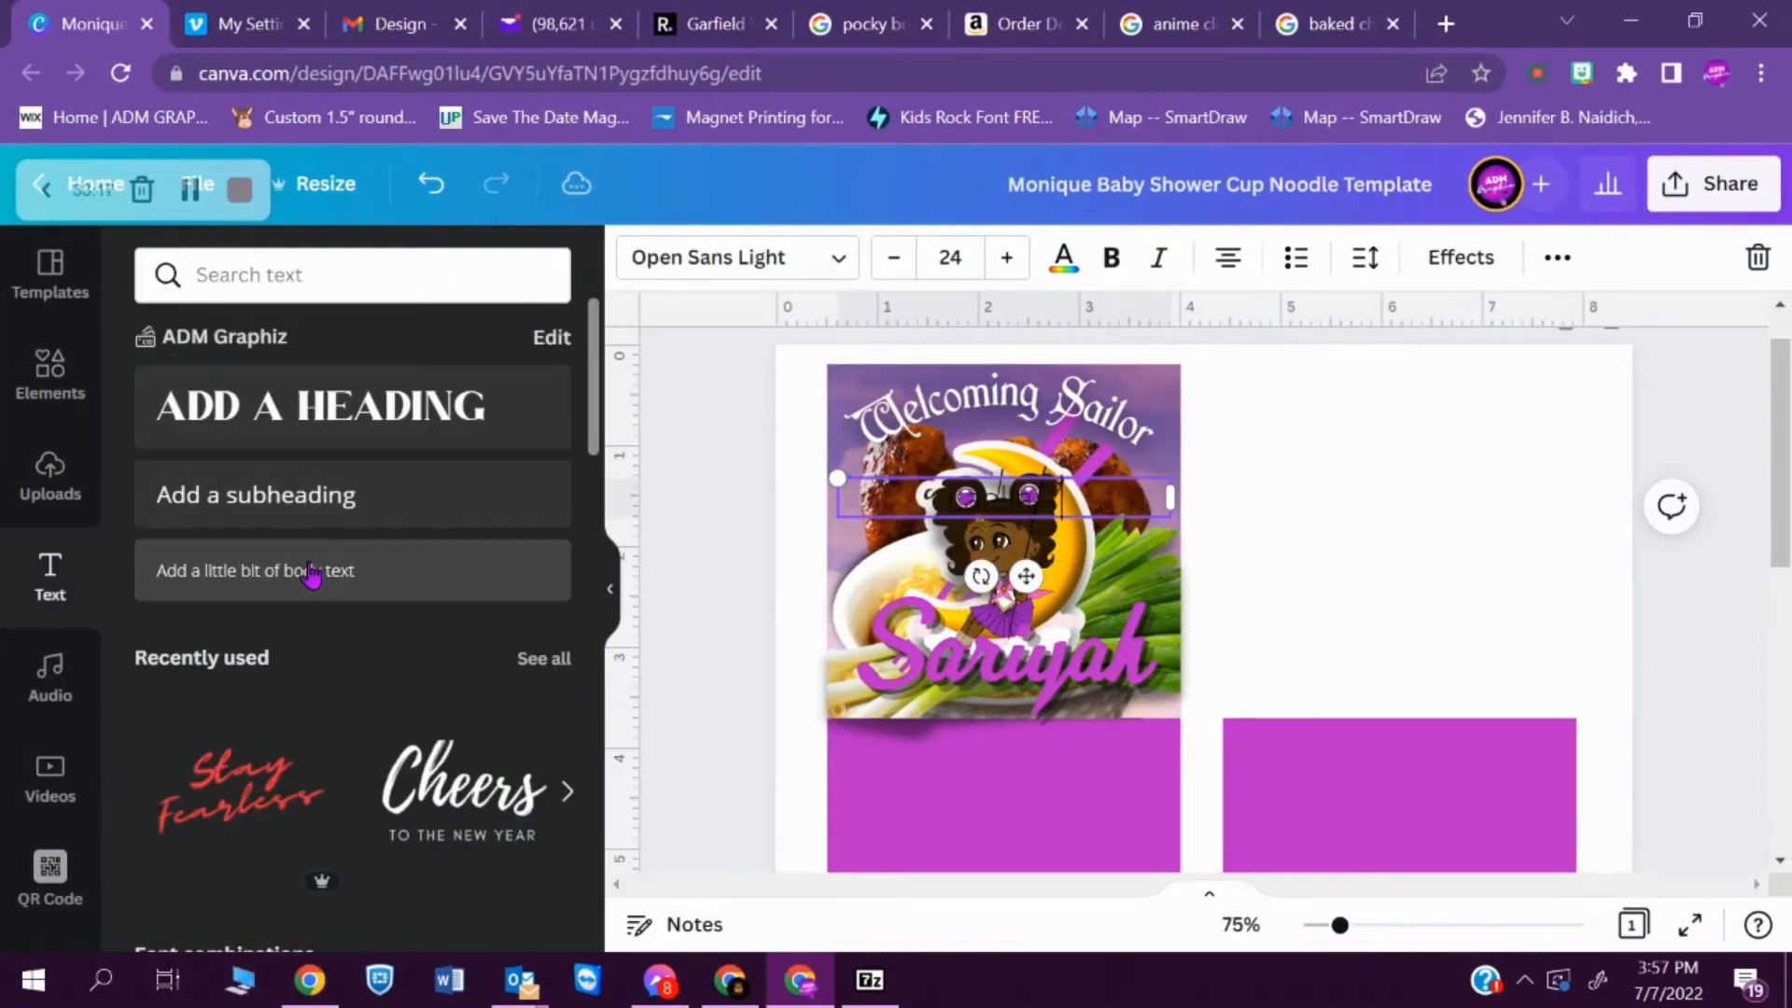
pyautogui.click(800, 259)
pyautogui.moveTo(591, 602); pyautogui.dragTo(532, 680)
pyautogui.click(532, 744)
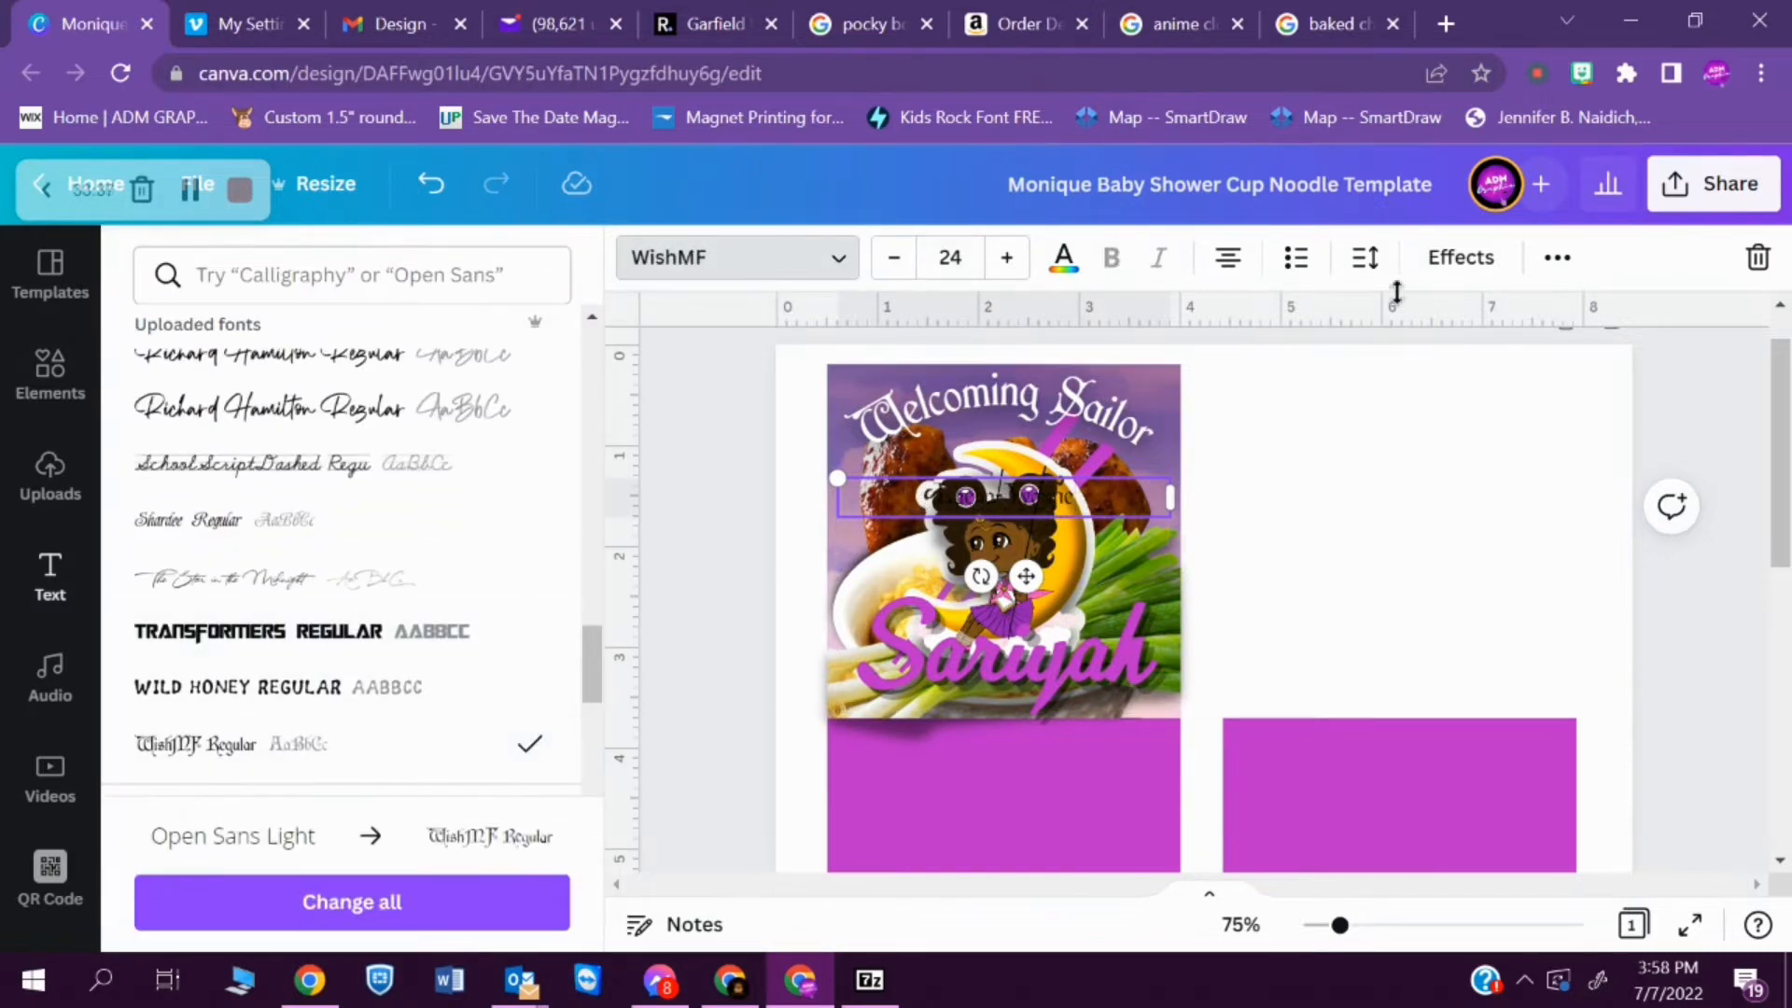
# - Color the middle name white, place it under the baby's first name and change its font to Shardee
pyautogui.click(1063, 257)
pyautogui.click(457, 405)
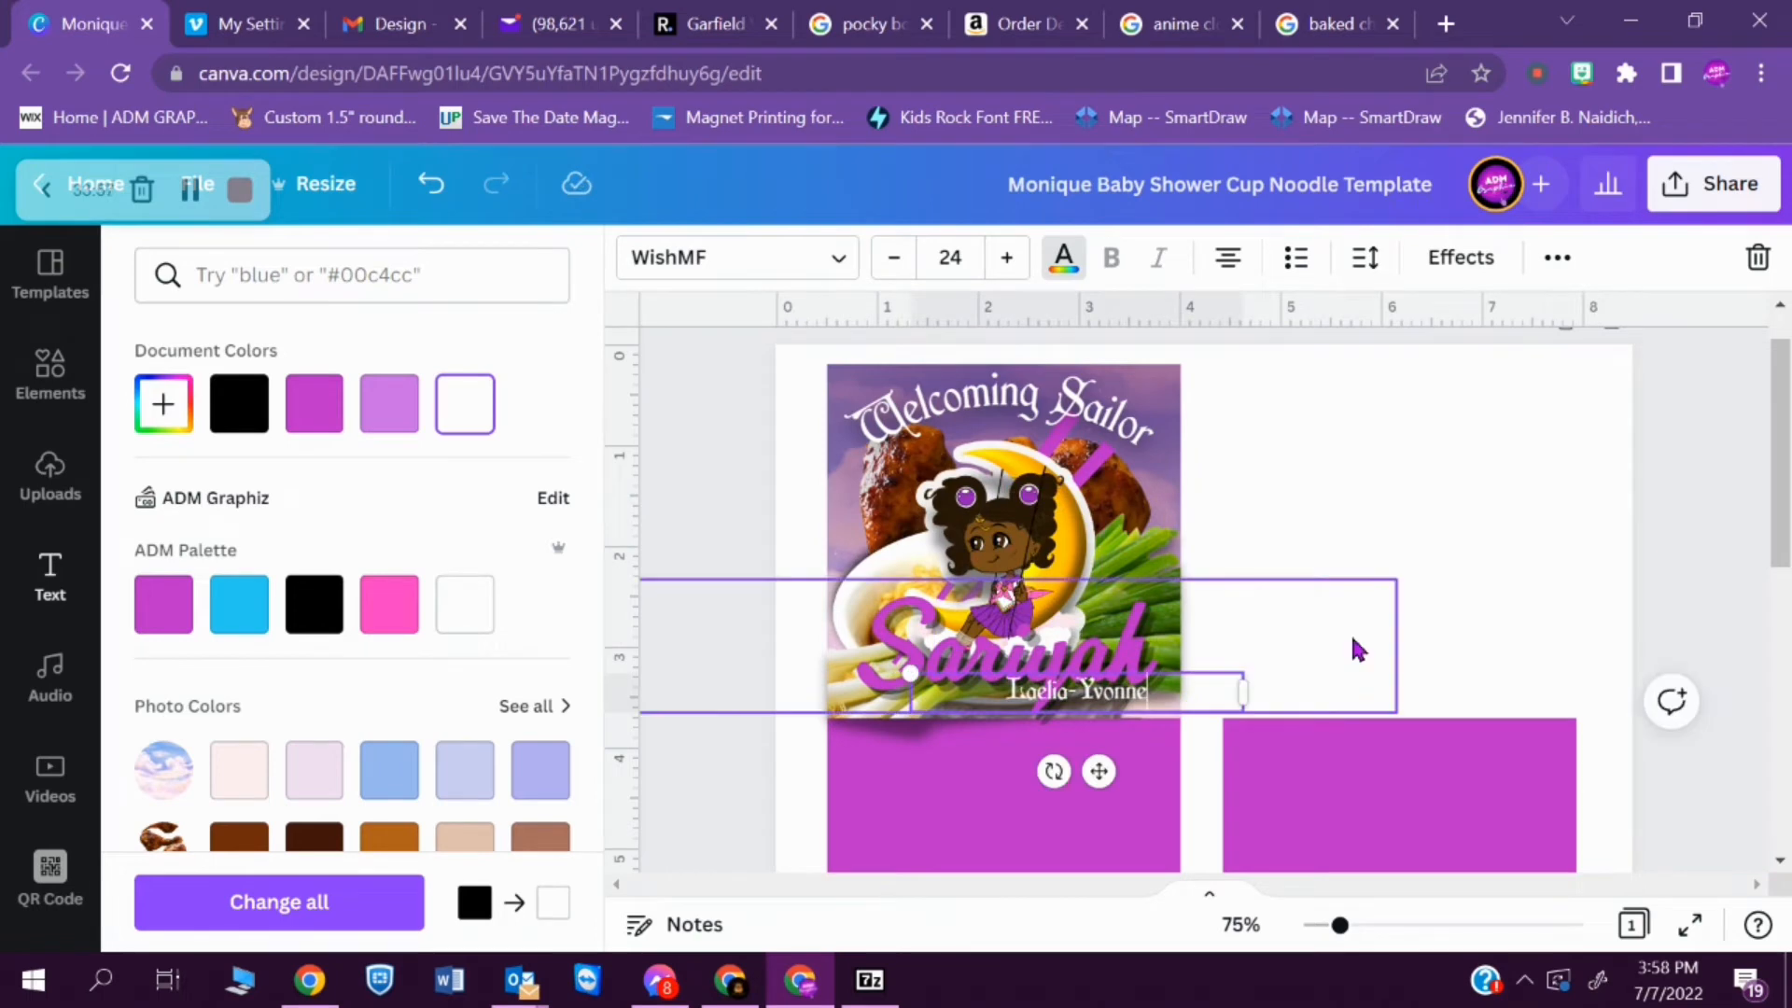
pyautogui.click(799, 258)
pyautogui.click(408, 520)
# - Try the Shardee font on the "Welcoming Sailor" heading and switch it back to WishMF
pyautogui.click(956, 410)
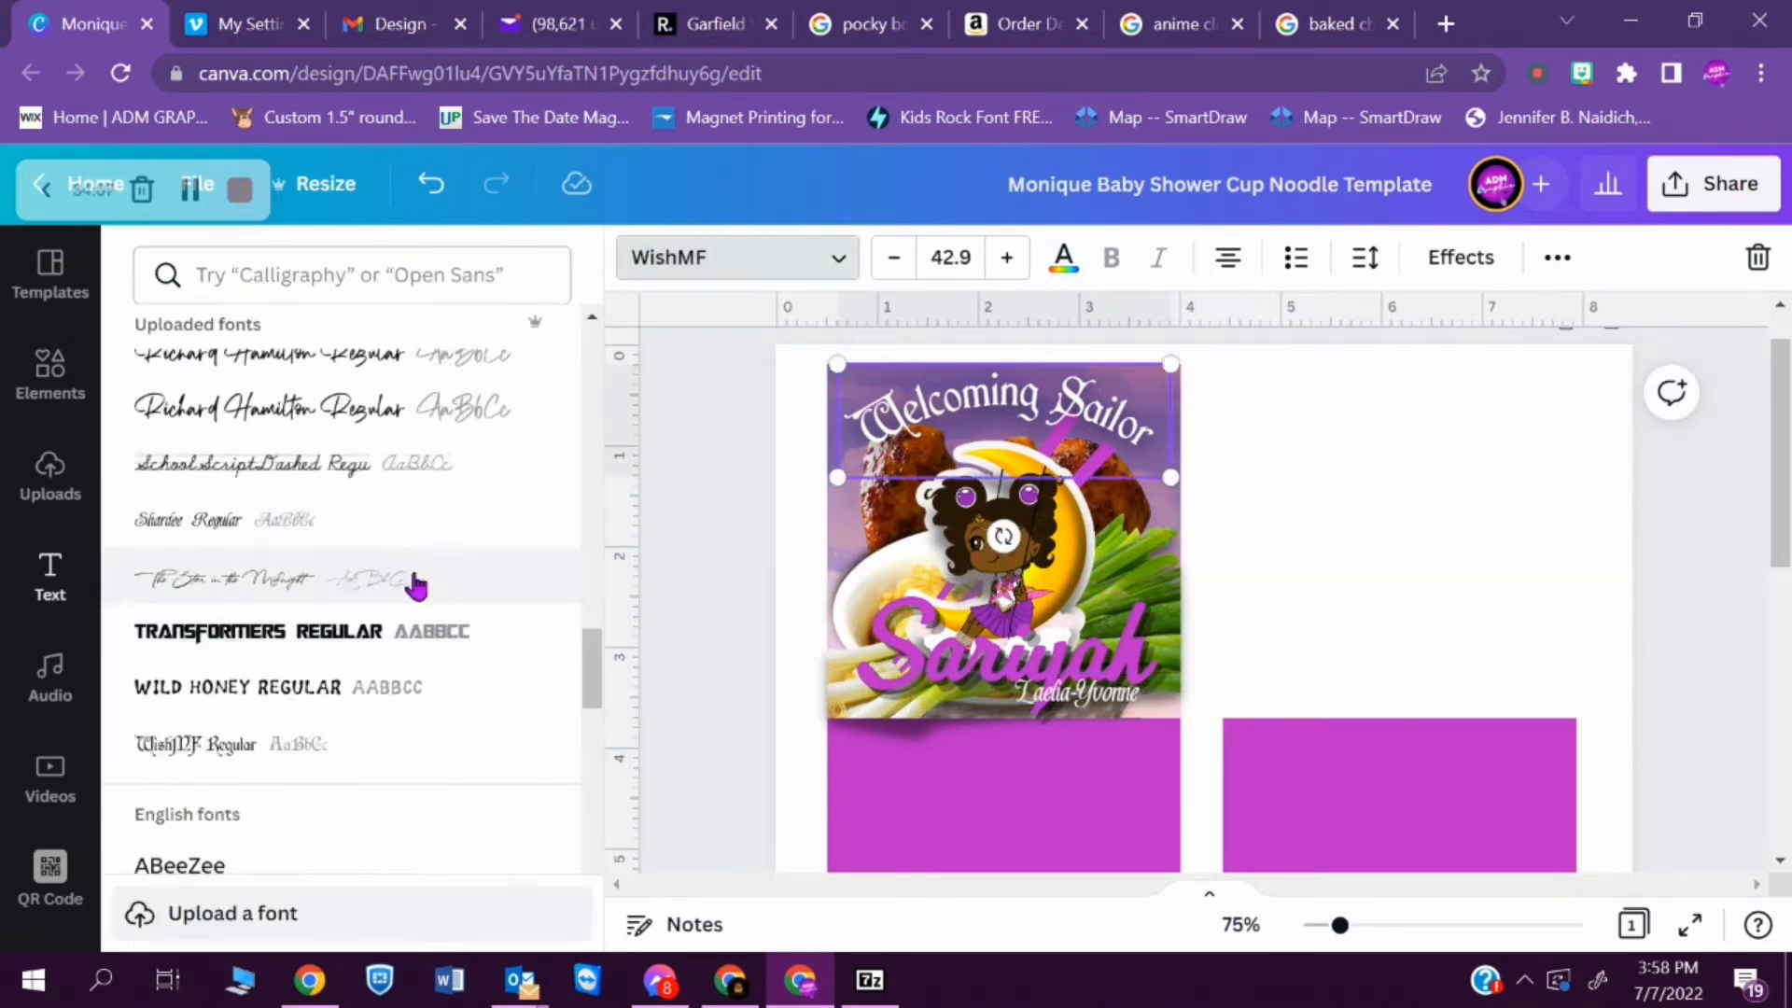
pyautogui.click(384, 528)
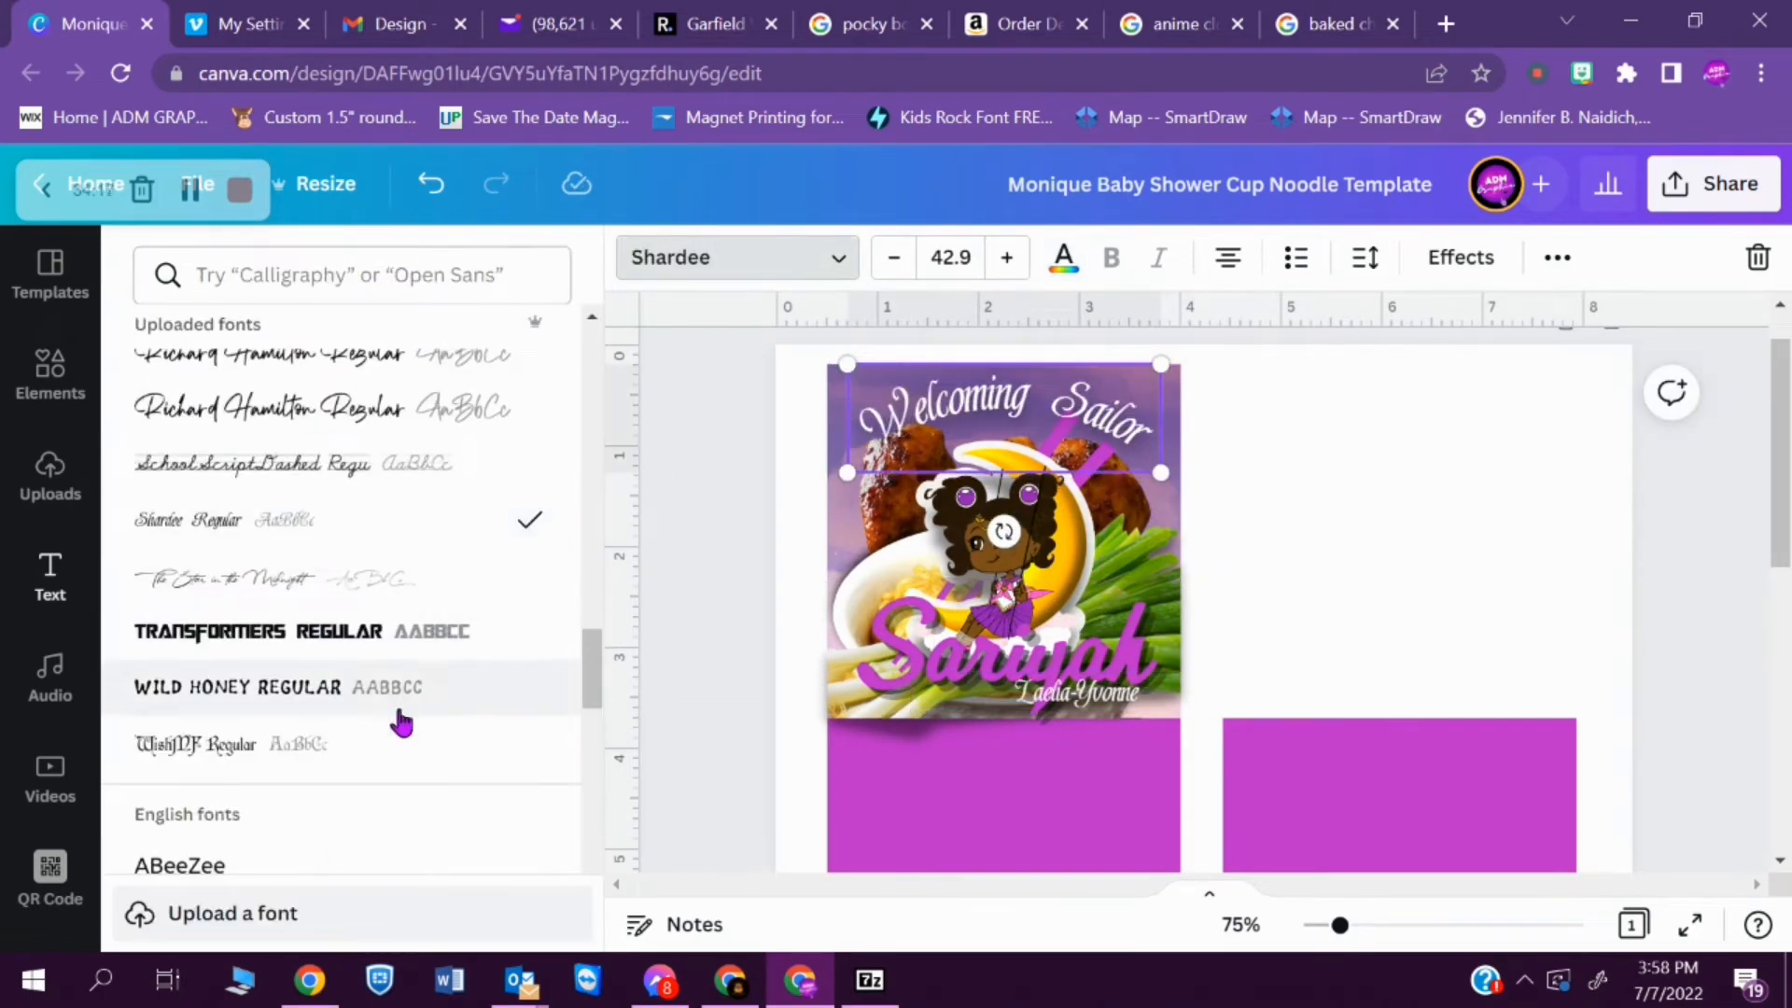
pyautogui.click(394, 751)
# - Open the text effects for the baby's middle name on the upper label
pyautogui.click(1083, 692)
pyautogui.click(1461, 258)
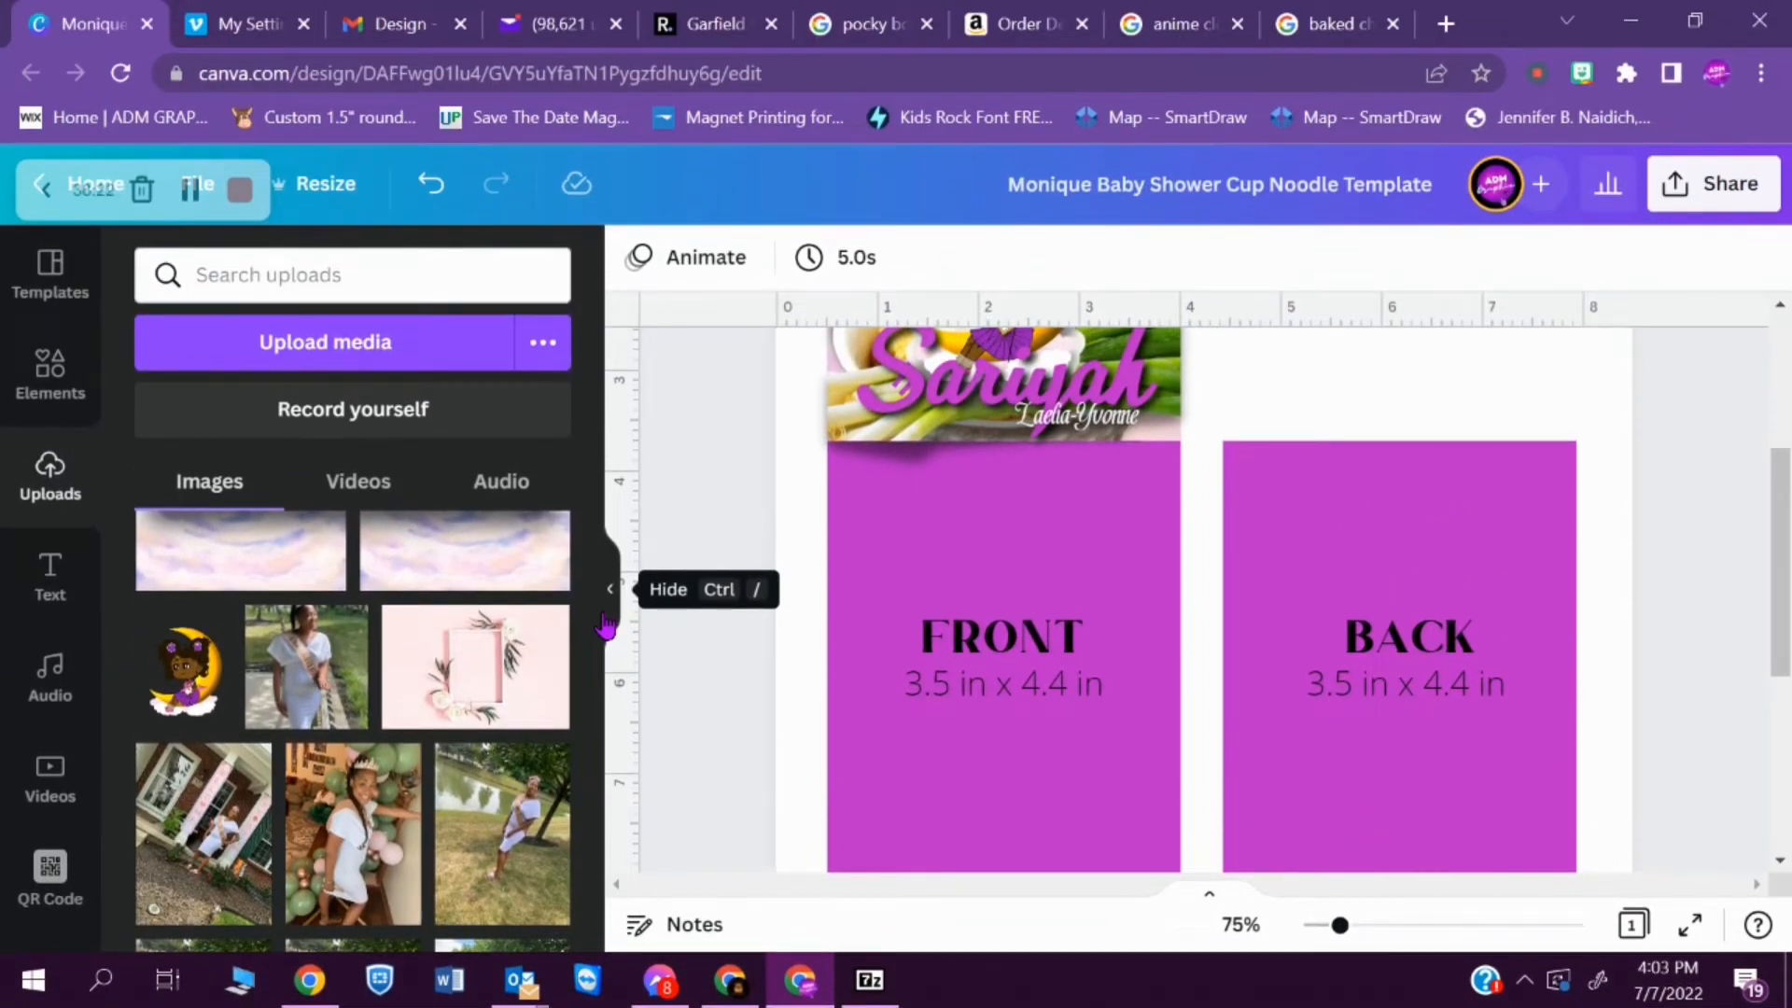
# - Copy all elements of the finished upper label and place the duplicate over the FRONT panel, reaching its lower edge
pyautogui.scroll(3, 1204, 597)
pyautogui.moveTo(1306, 373); pyautogui.dragTo(803, 653)
pyautogui.click(1502, 258)
pyautogui.click(1172, 332)
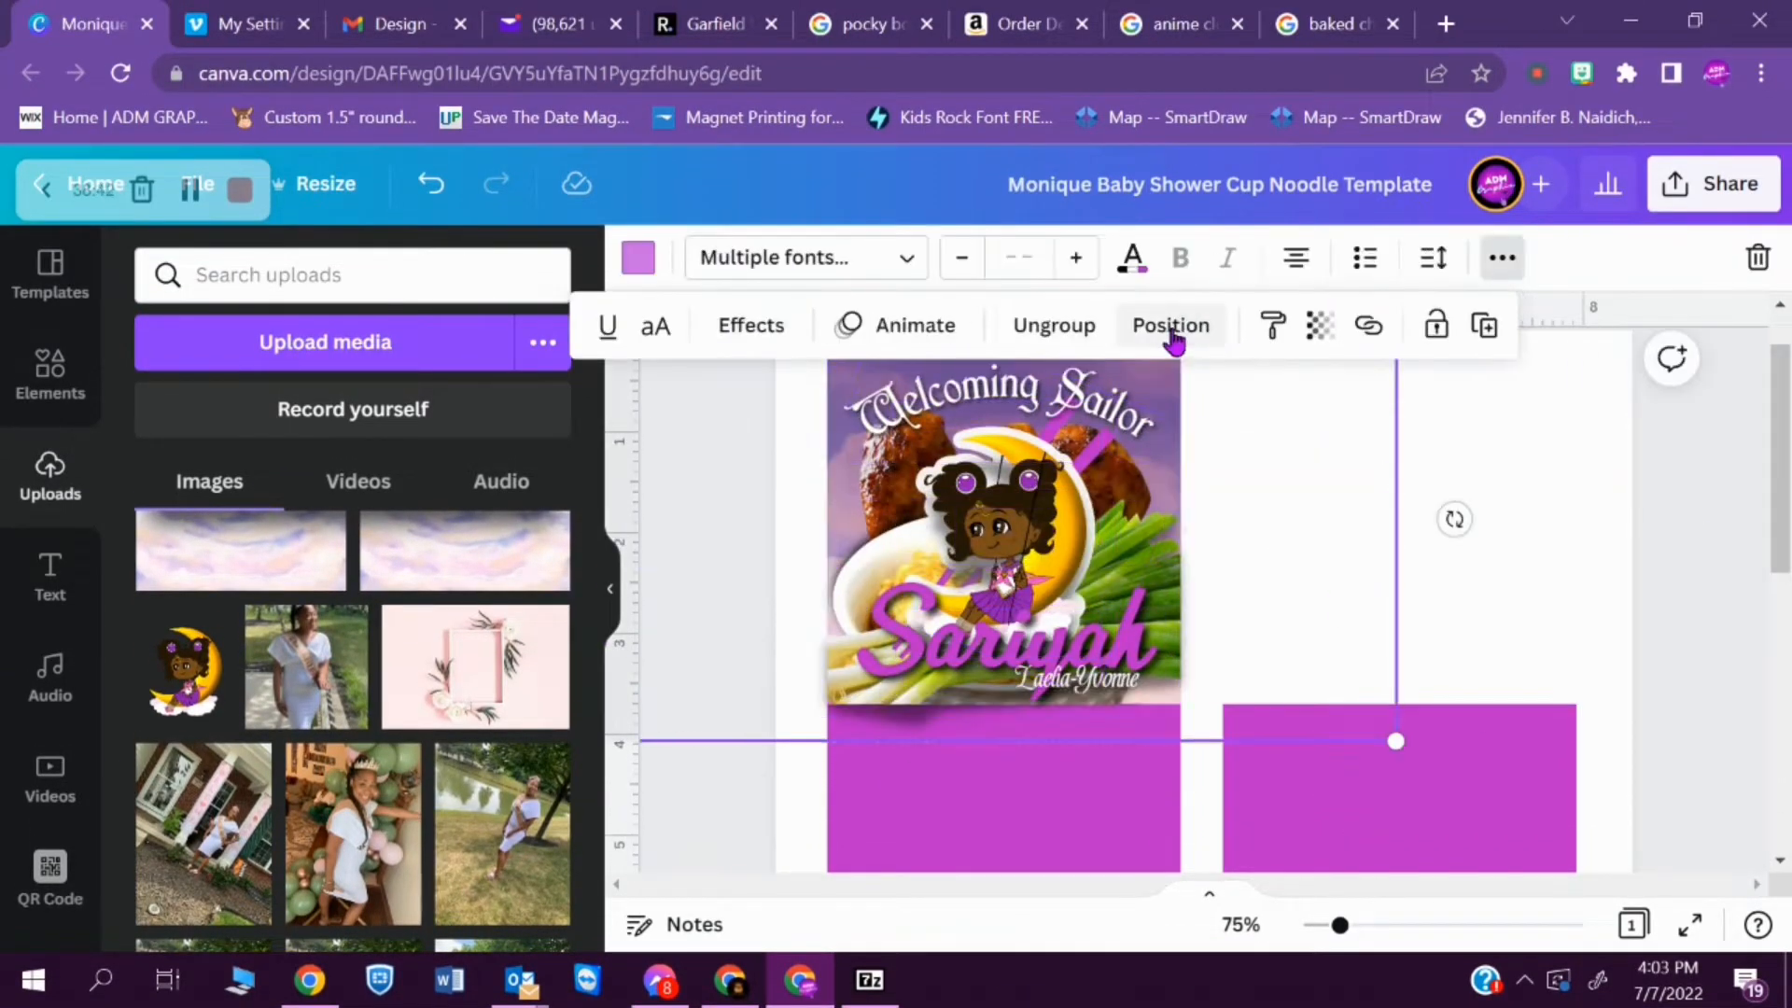
pyautogui.hotkey('ctrl', 'c')
pyautogui.hotkey('ctrl', 'v')
pyautogui.moveTo(1012, 536); pyautogui.dragTo(1003, 863)
pyautogui.moveTo(1779, 460); pyautogui.dragTo(1768, 585)
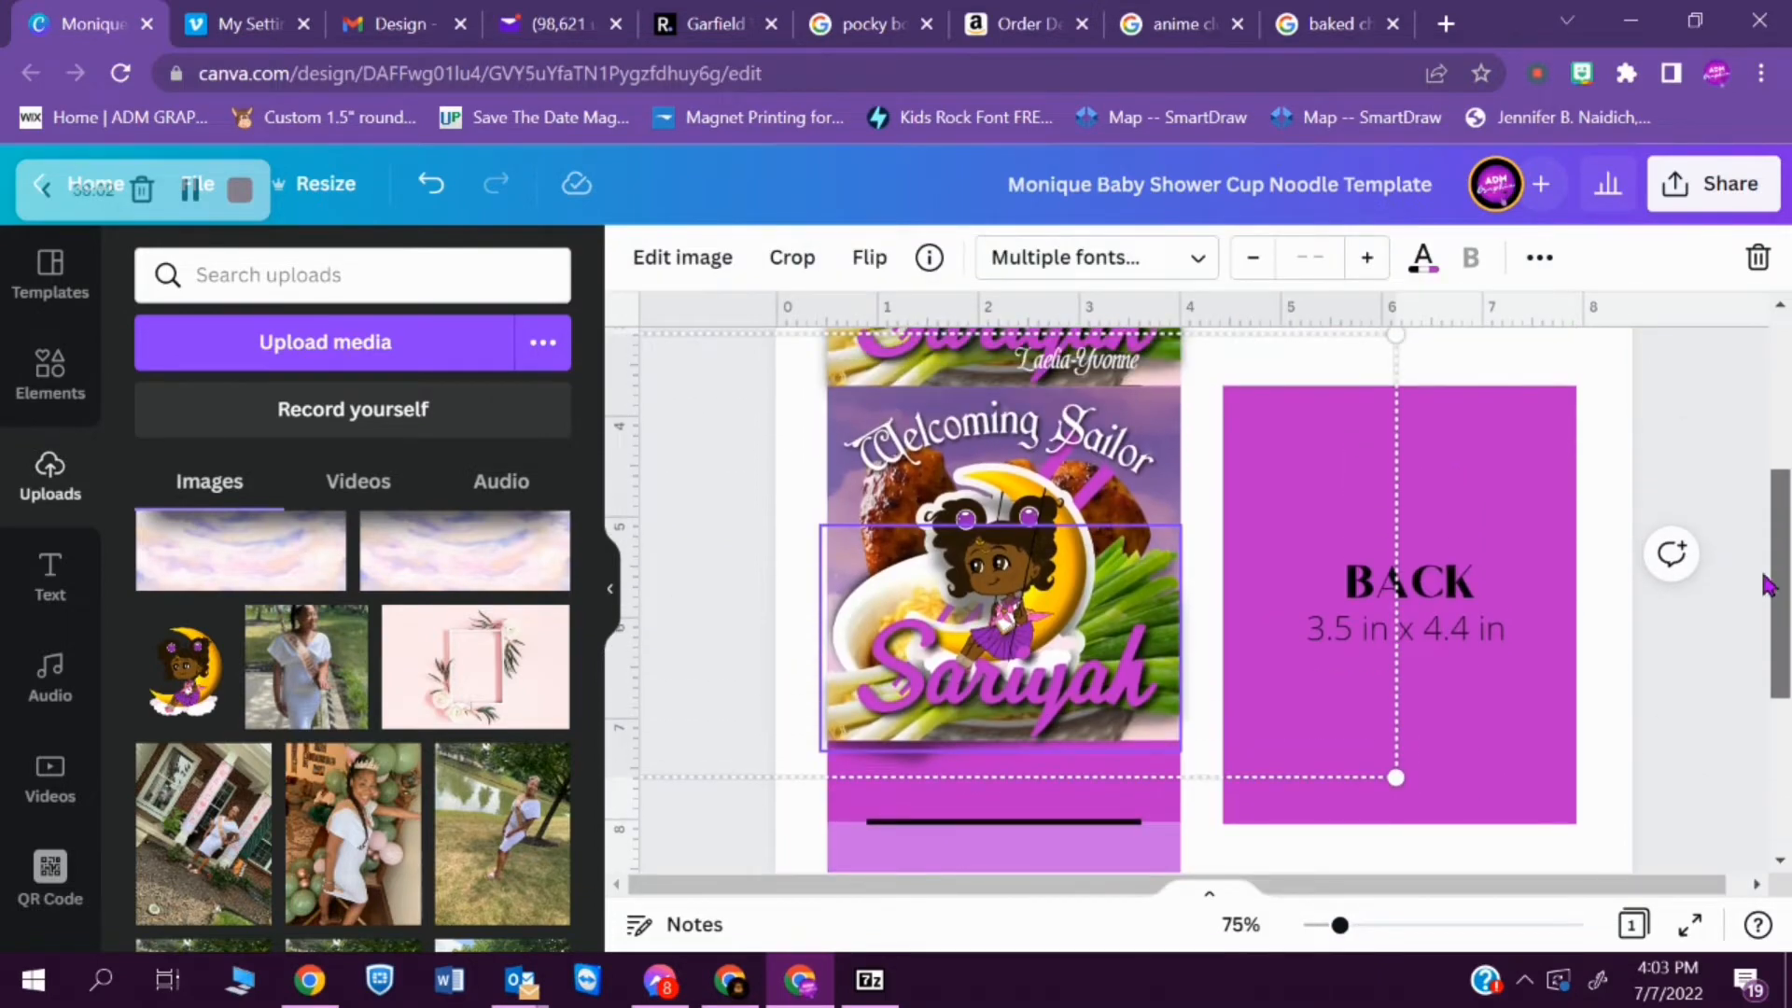
pyautogui.click(1706, 523)
pyautogui.moveTo(1072, 452); pyautogui.dragTo(1072, 542)
pyautogui.click(1516, 359)
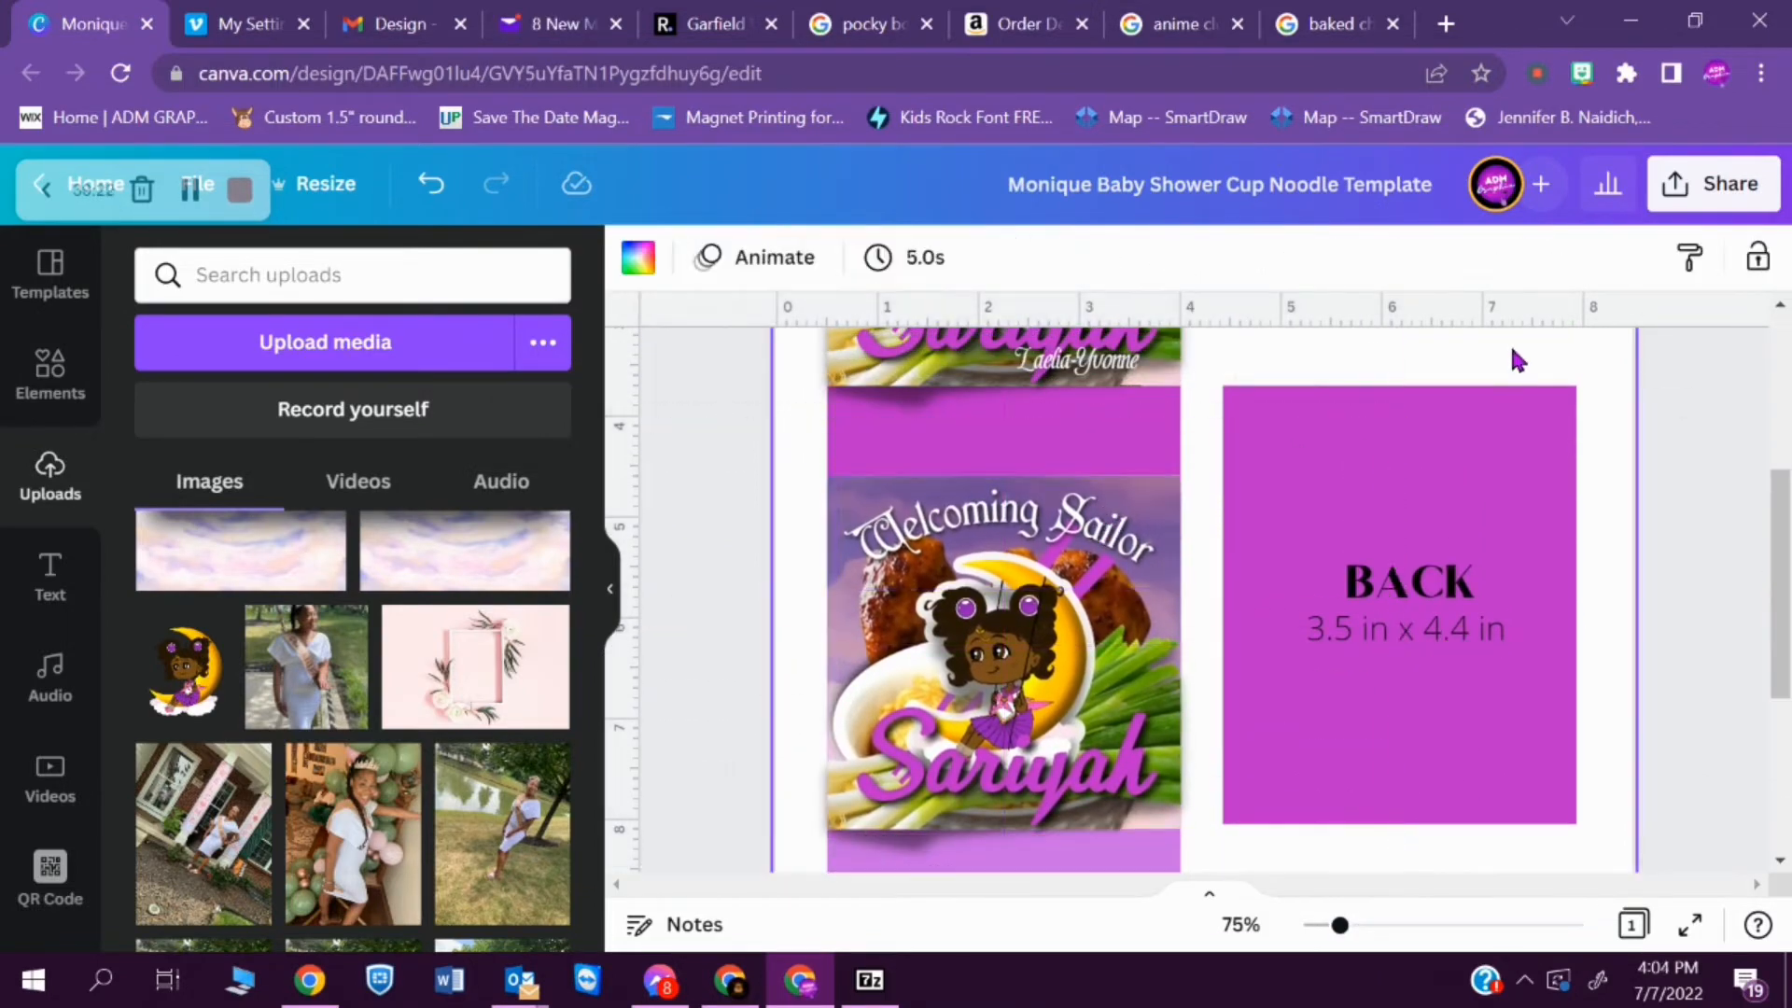
# - Stretch the duplicated sky background upward until it covers the whole FRONT panel
pyautogui.click(51, 374)
pyautogui.scroll(2, 373, 653)
pyautogui.moveTo(1204, 816); pyautogui.dragTo(836, 524)
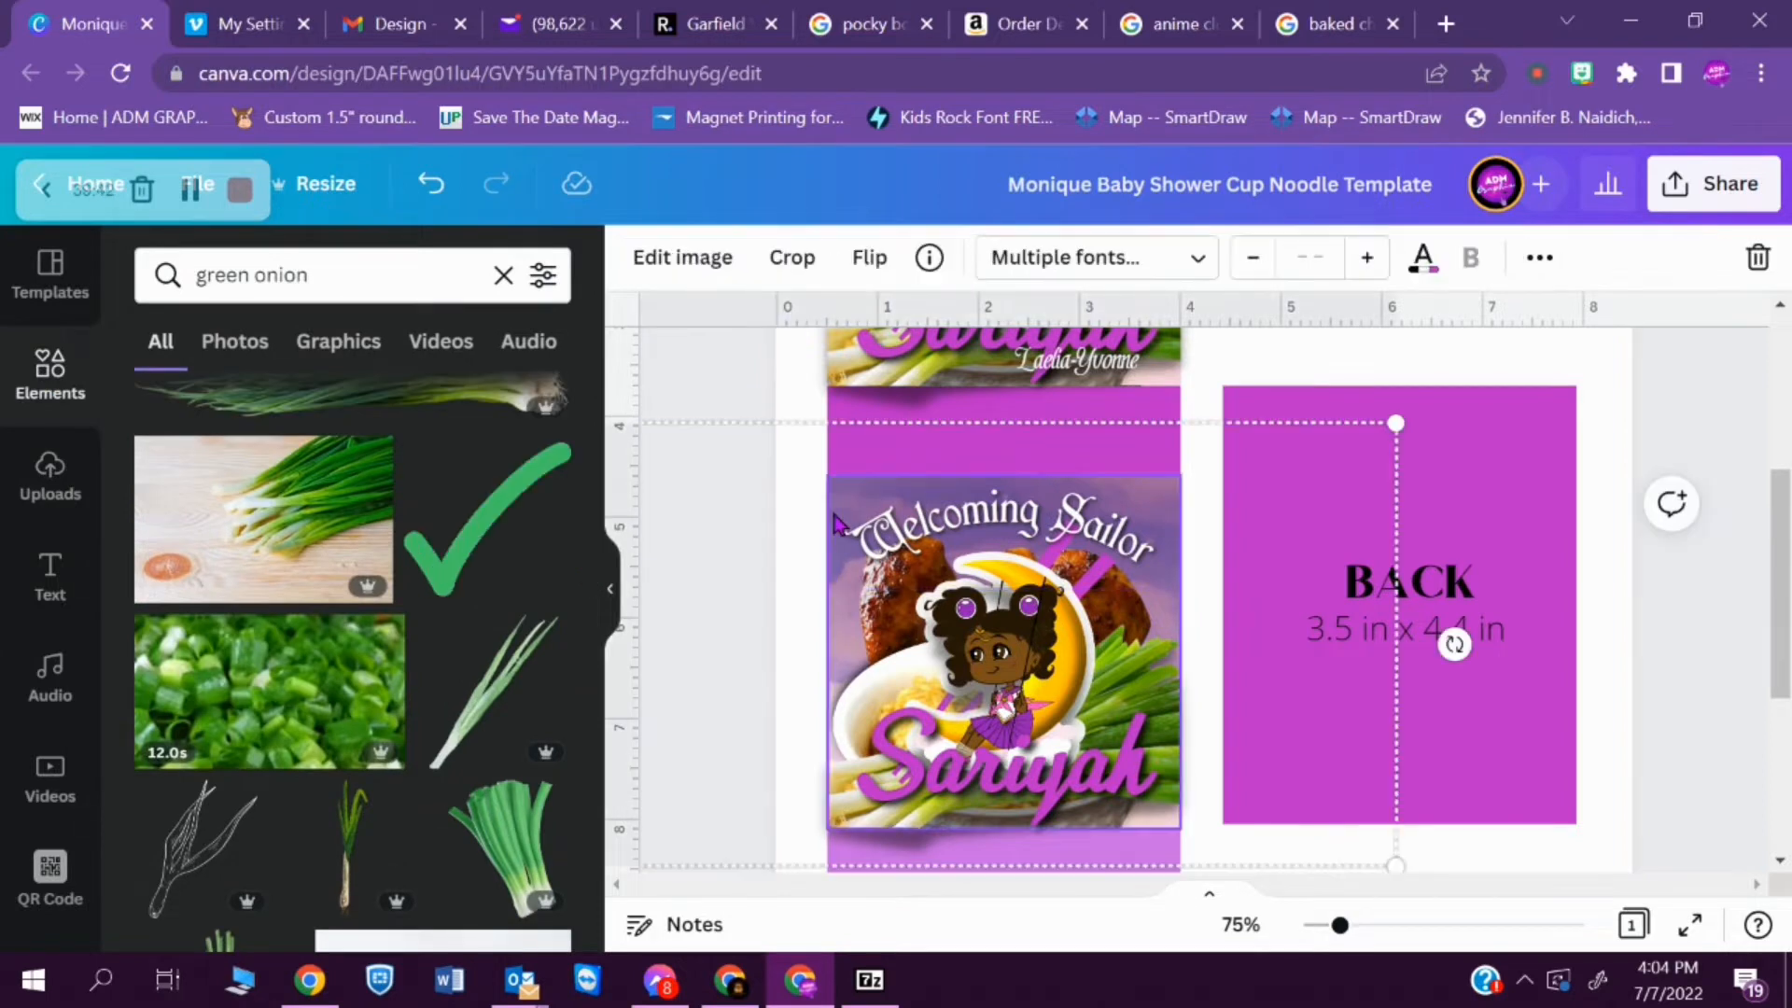
pyautogui.click(1563, 257)
pyautogui.click(1160, 600)
pyautogui.moveTo(1003, 475); pyautogui.dragTo(1003, 442)
pyautogui.moveTo(1111, 467); pyautogui.dragTo(1003, 383)
pyautogui.click(1168, 601)
pyautogui.moveTo(805, 512); pyautogui.dragTo(897, 484)
pyautogui.click(1731, 425)
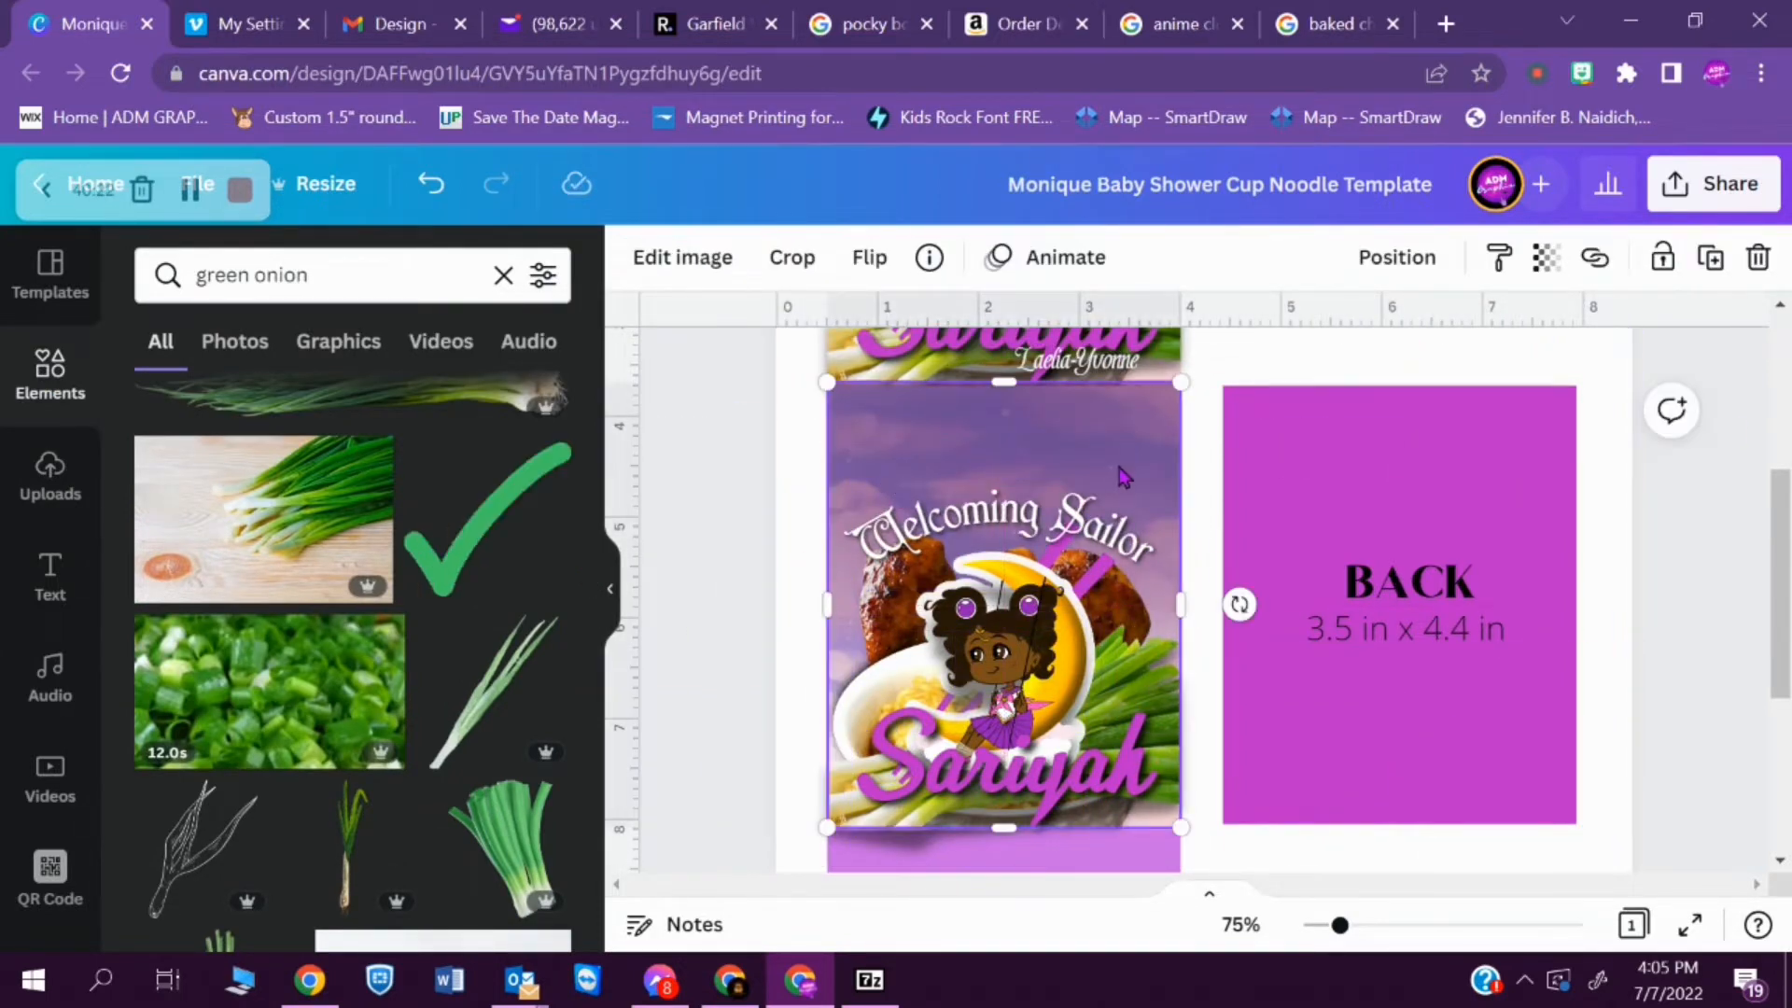
# - Switch to Outlook, save the pregnant mother's e-mailed photo as a picture, and look for it in Downloads
pyautogui.scroll(4, 1730, 424)
pyautogui.scroll(-3, 1730, 424)
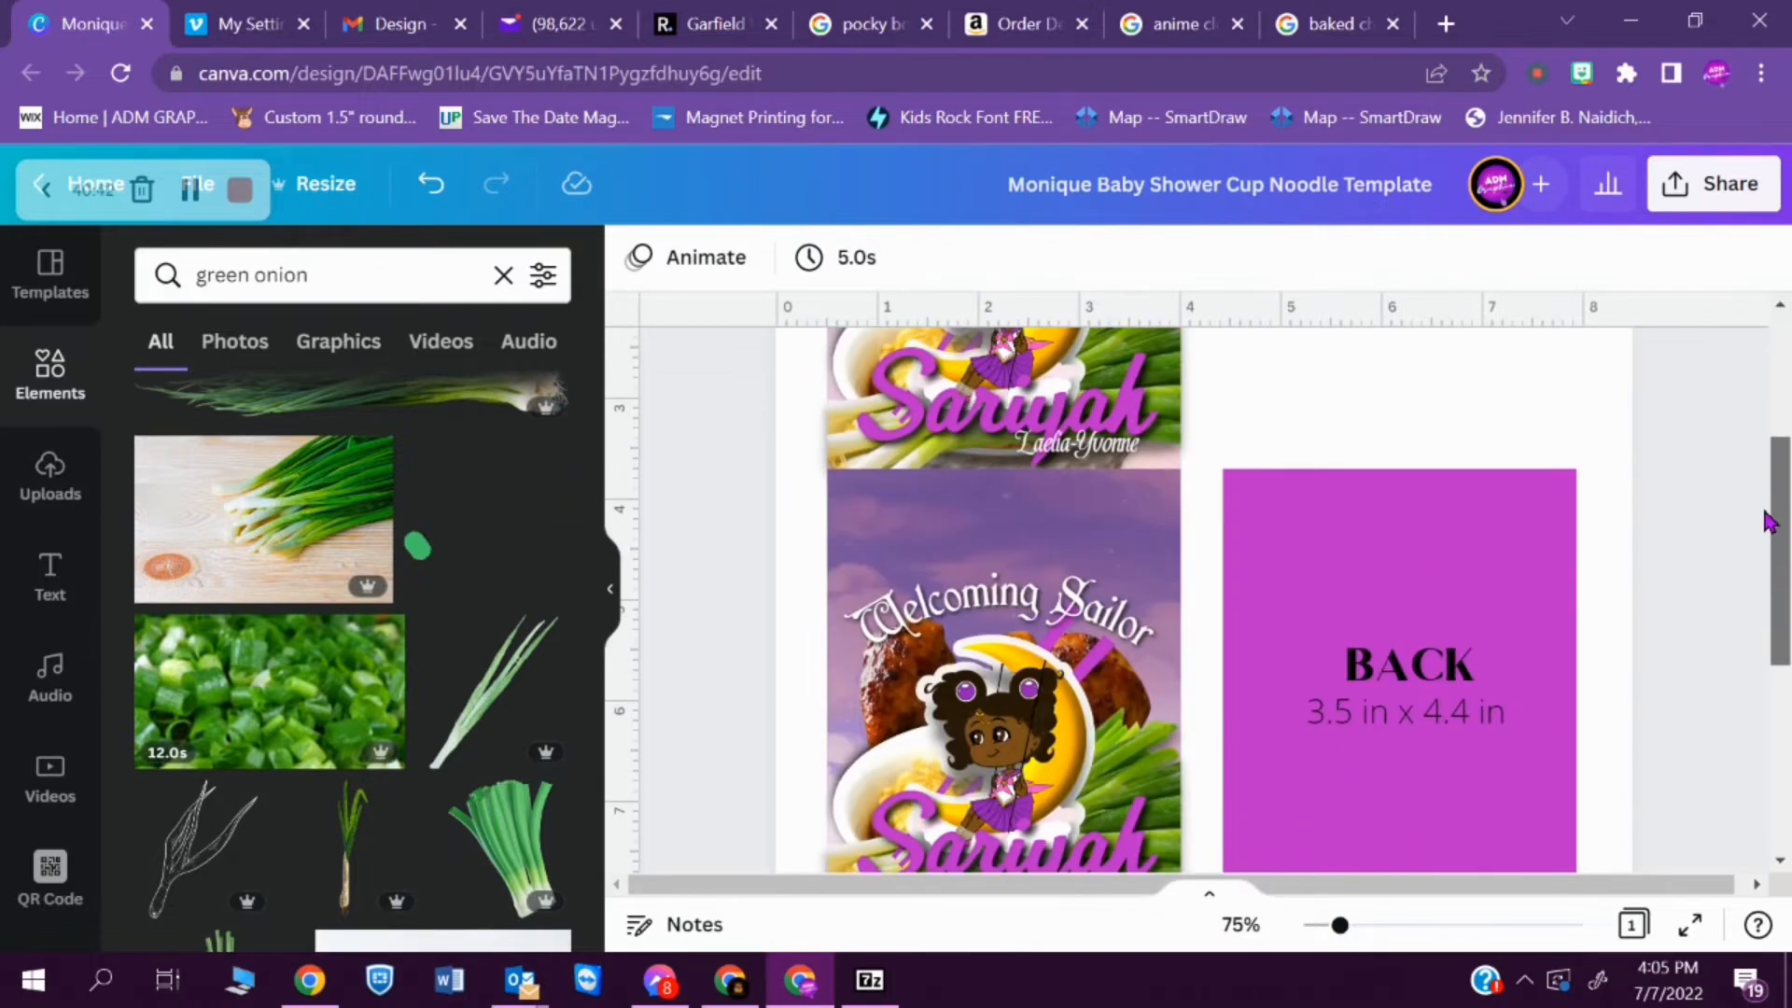
pyautogui.click(1024, 740)
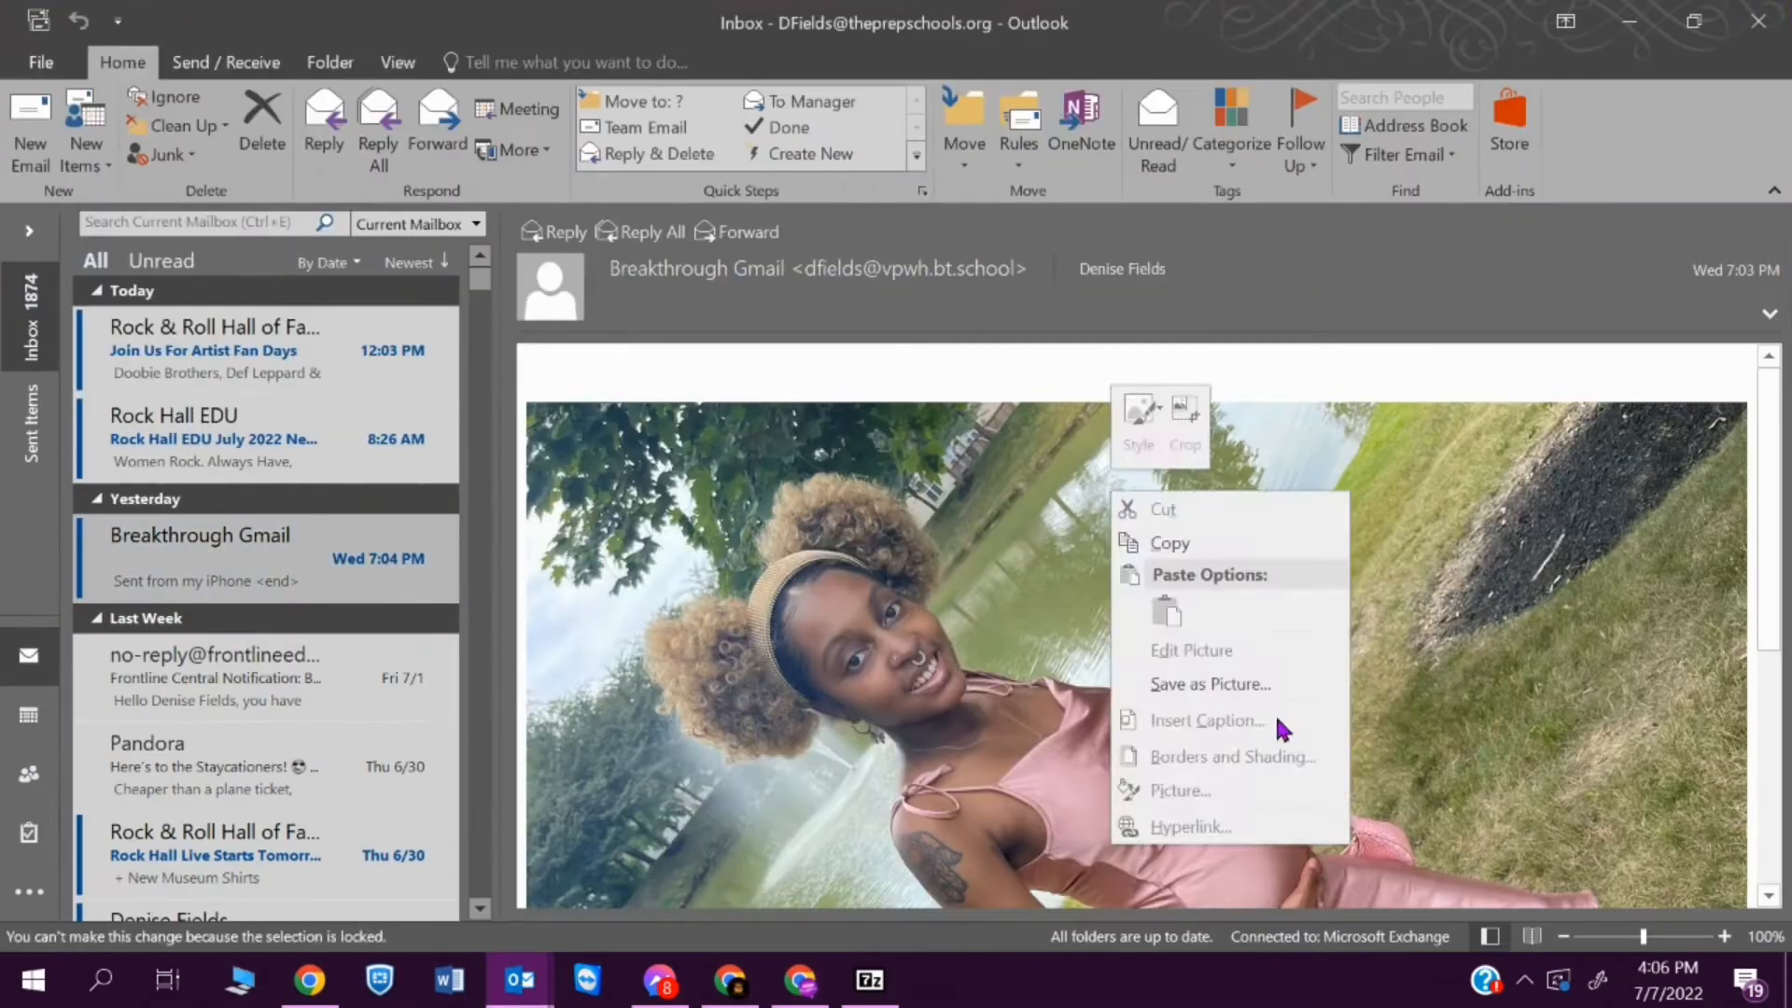
pyautogui.click(1194, 653)
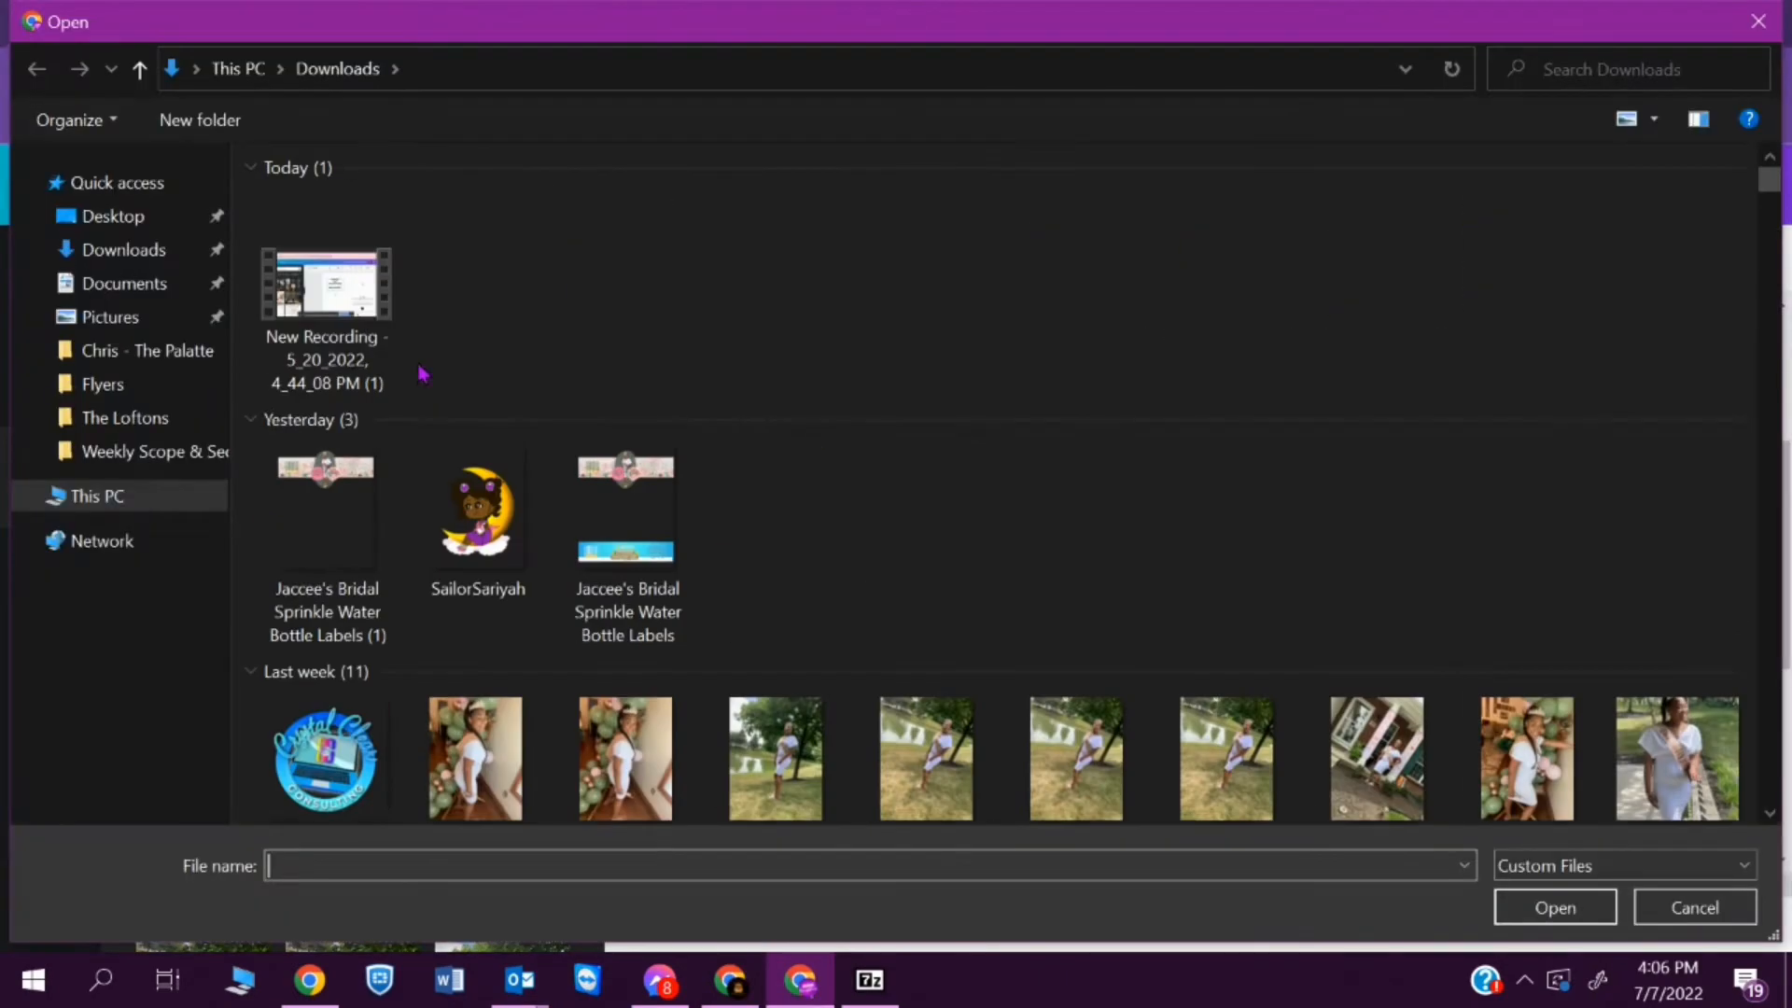
pyautogui.click(123, 250)
pyautogui.scroll(-4, 994, 485)
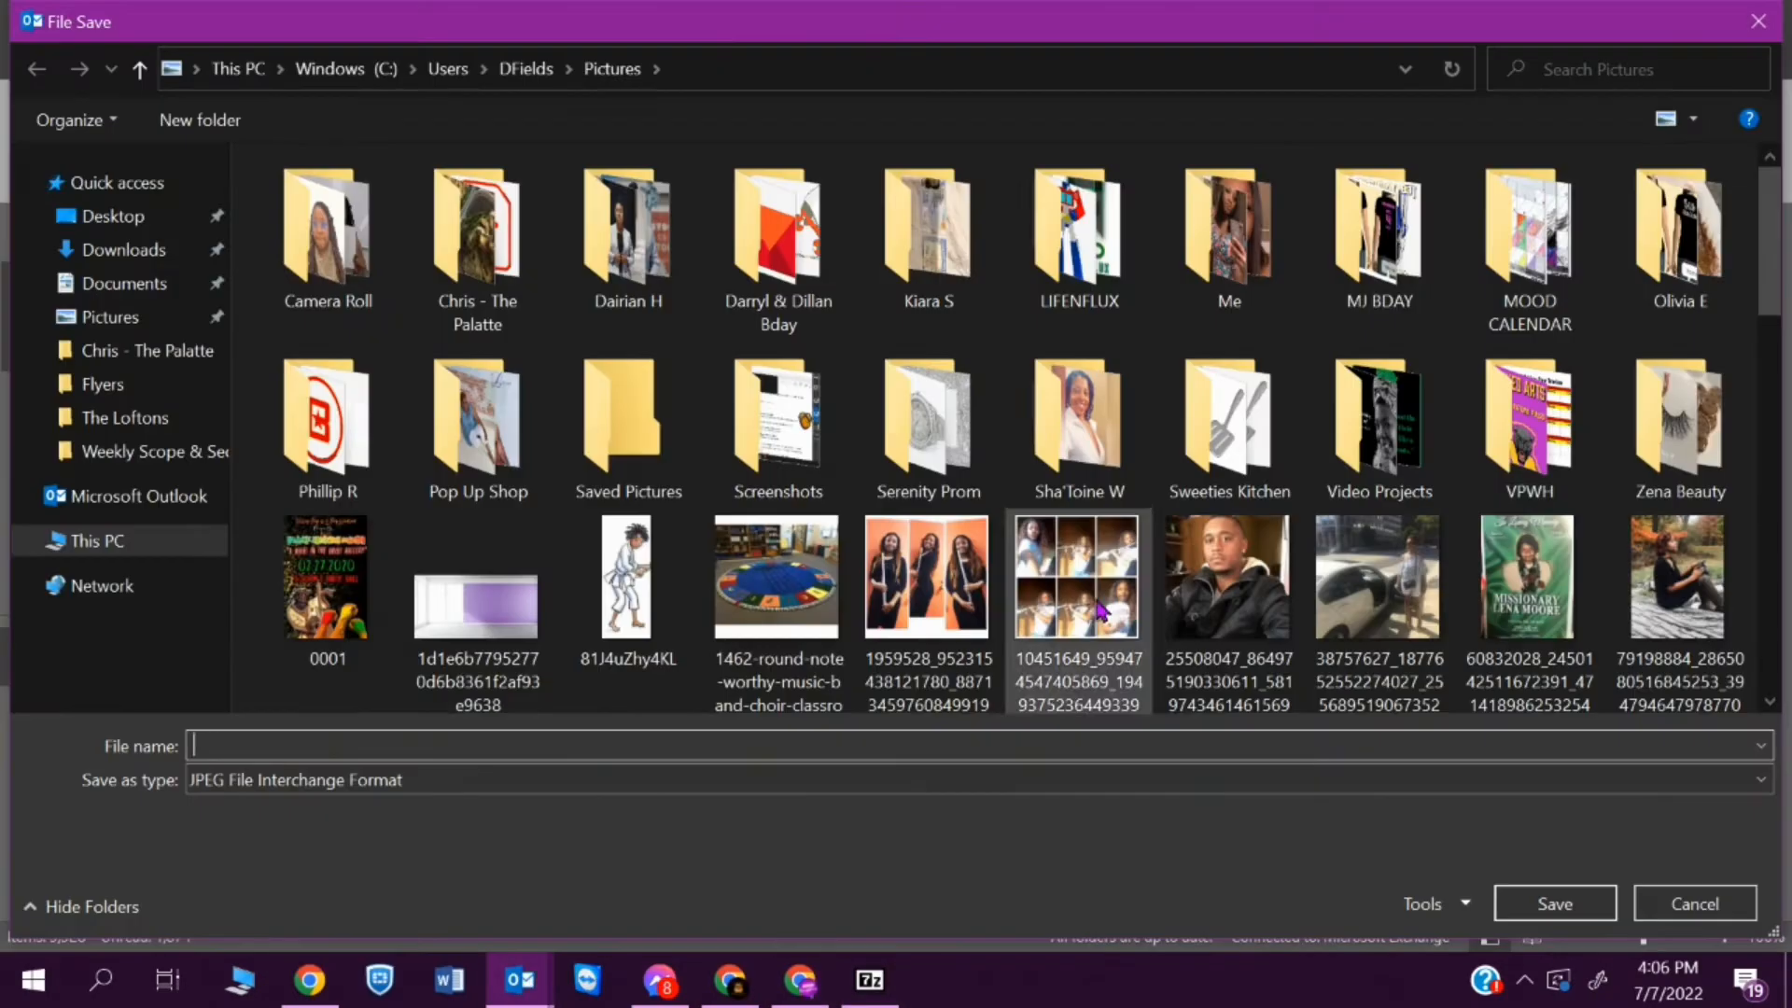
# - Get the "preggy" picture from the Downloads folder, upload it to Canva and add it to the page
pyautogui.click(123, 250)
pyautogui.write('preggy moo')
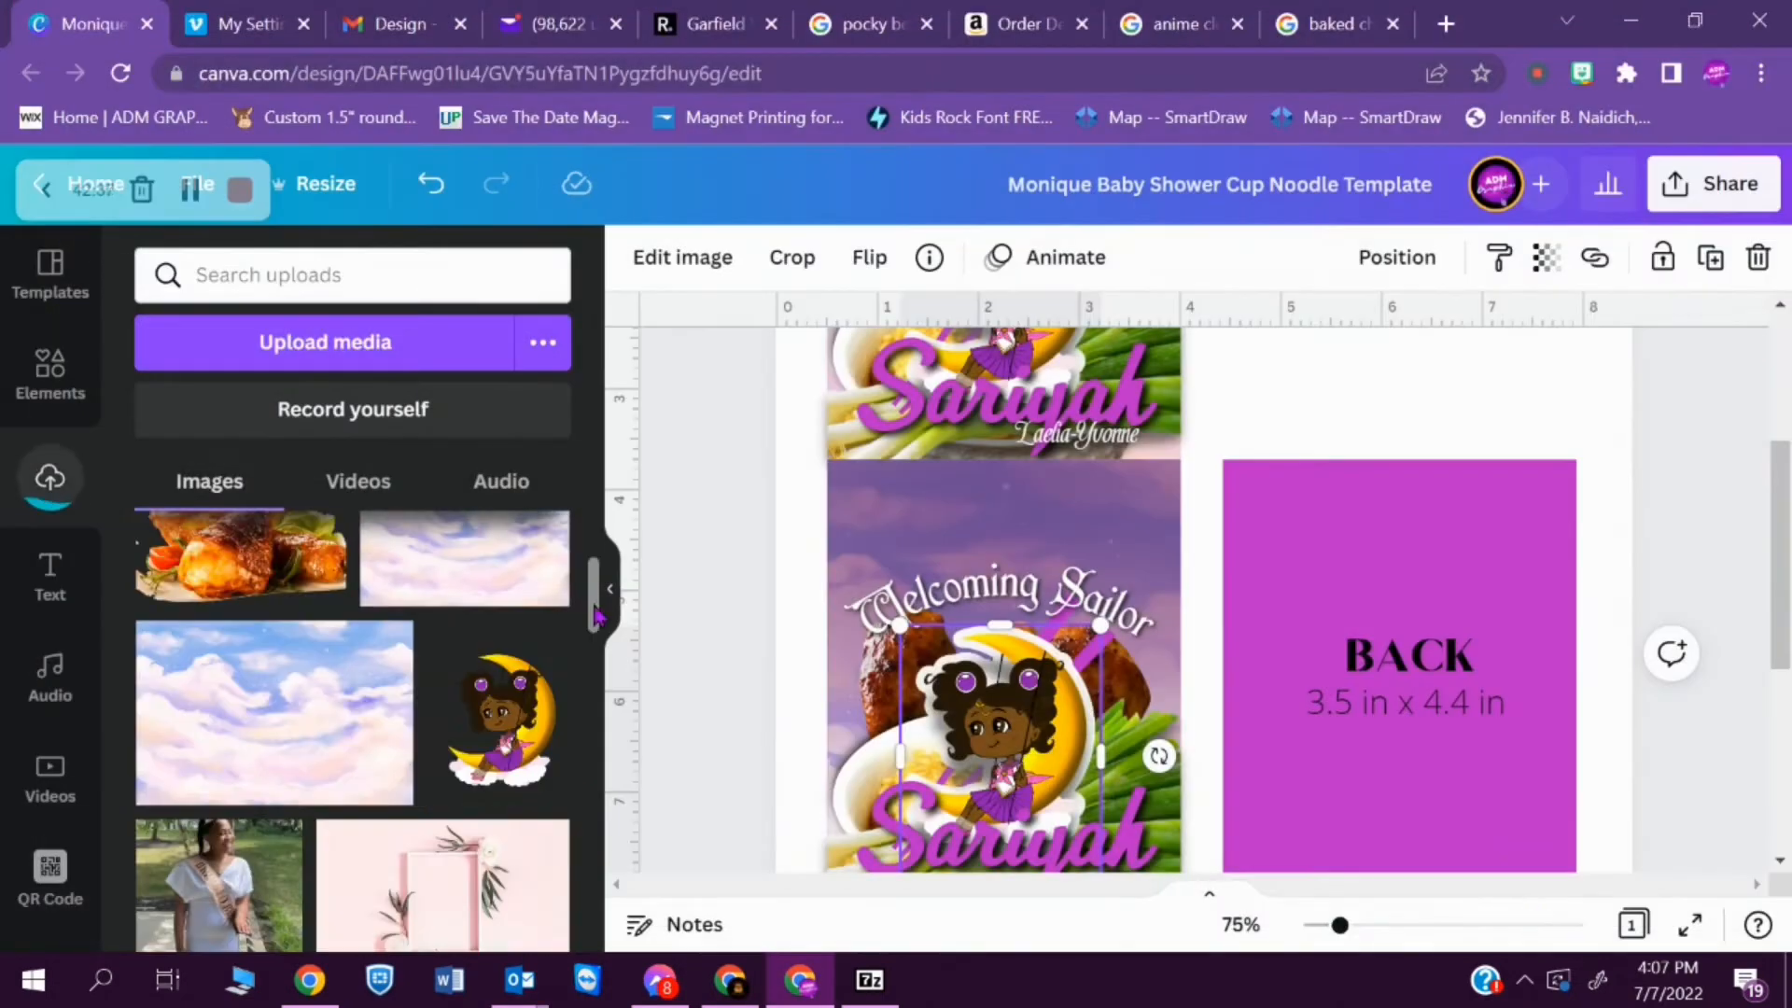
pyautogui.click(247, 684)
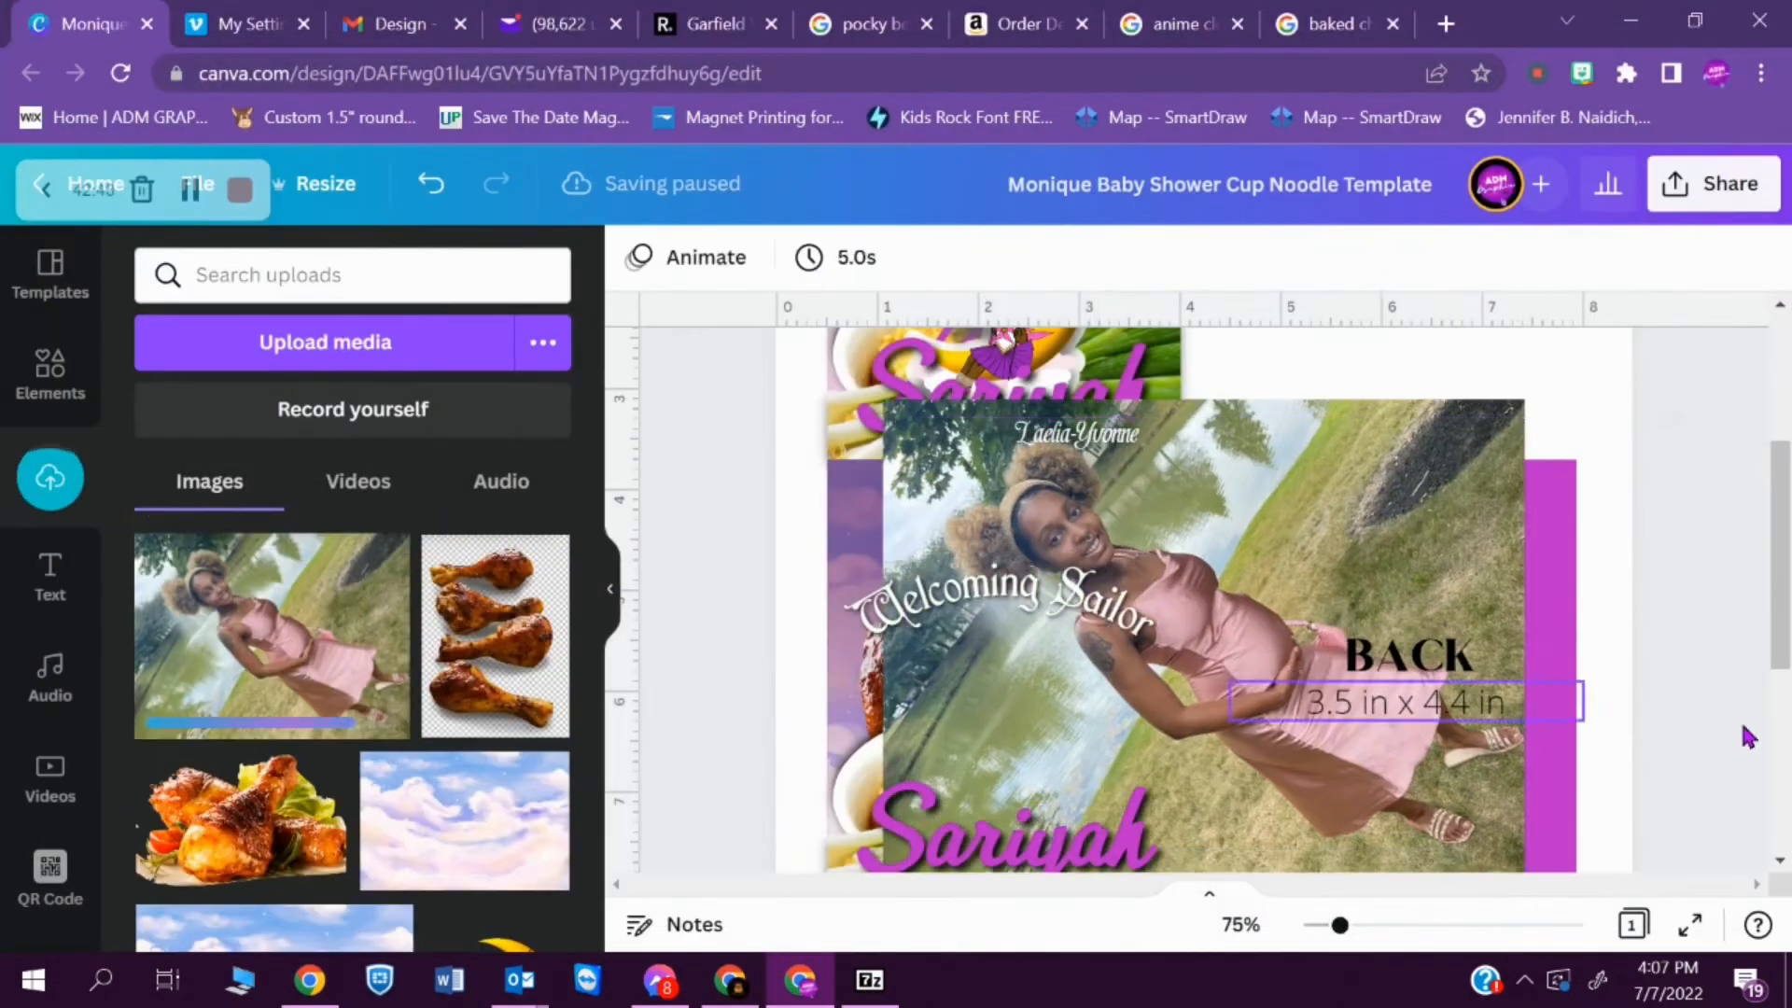
# - Remove the background of the mother's photo and place her upright beside the moon girl on the FRONT panel
pyautogui.click(683, 258)
pyautogui.click(351, 505)
pyautogui.click(137, 258)
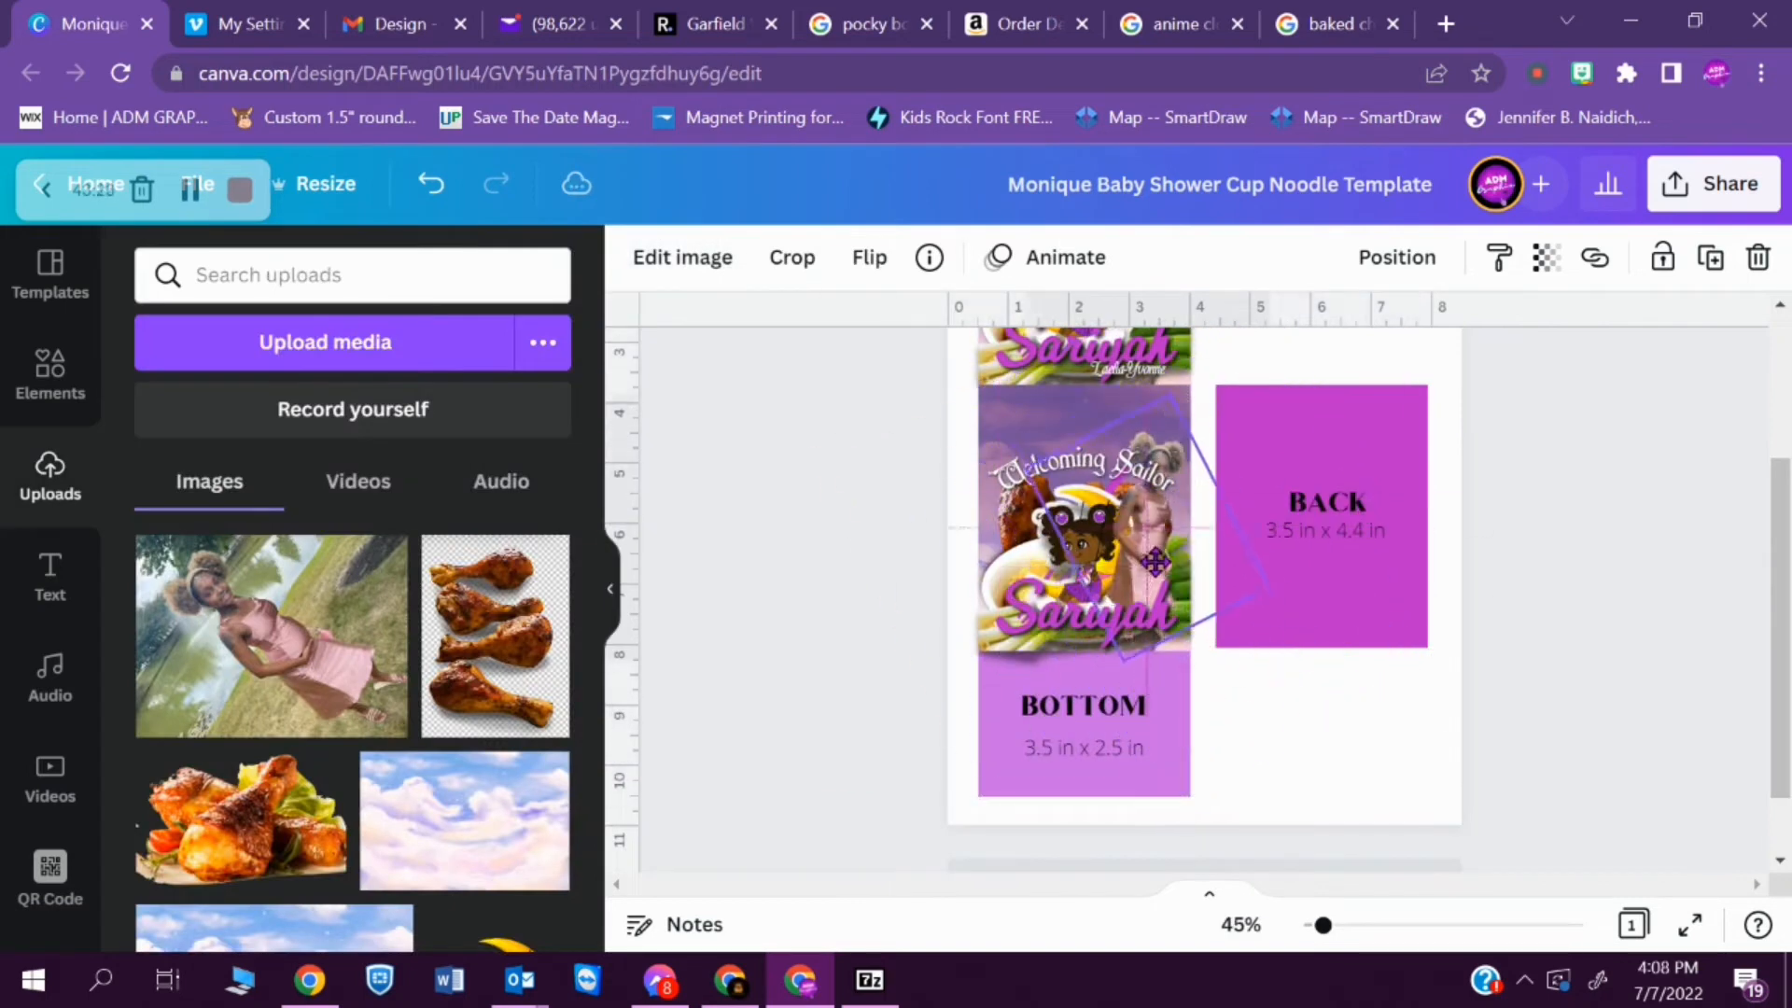
pyautogui.moveTo(1092, 478); pyautogui.dragTo(1090, 476)
pyautogui.moveTo(1323, 924); pyautogui.dragTo(1338, 925)
pyautogui.click(1732, 448)
pyautogui.scroll(3, 1732, 448)
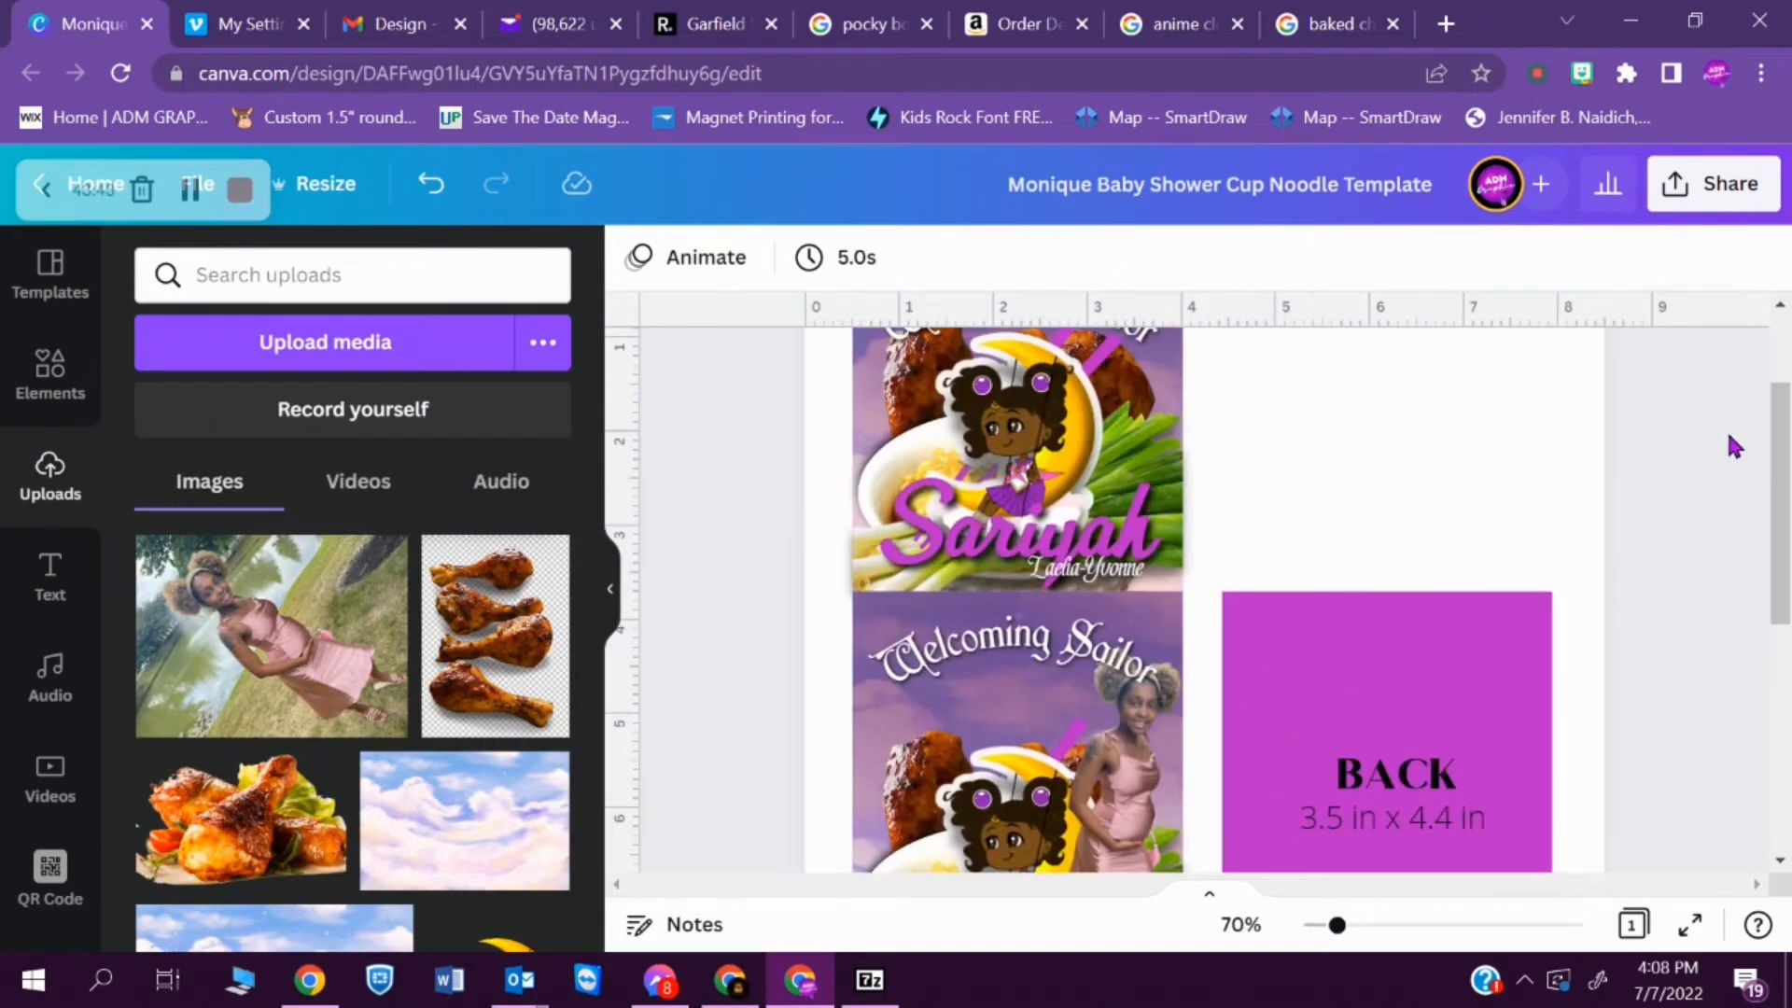
# - Delete the moon girl from the FRONT panel, then move the mother's cutout toward the center and flip it
pyautogui.scroll(-2, 1732, 448)
pyautogui.click(1011, 687)
pyautogui.press('Delete')
pyautogui.moveTo(1131, 663); pyautogui.dragTo(1060, 667)
pyautogui.click(869, 257)
pyautogui.click(961, 332)
pyautogui.moveTo(850, 761); pyautogui.dragTo(1043, 697)
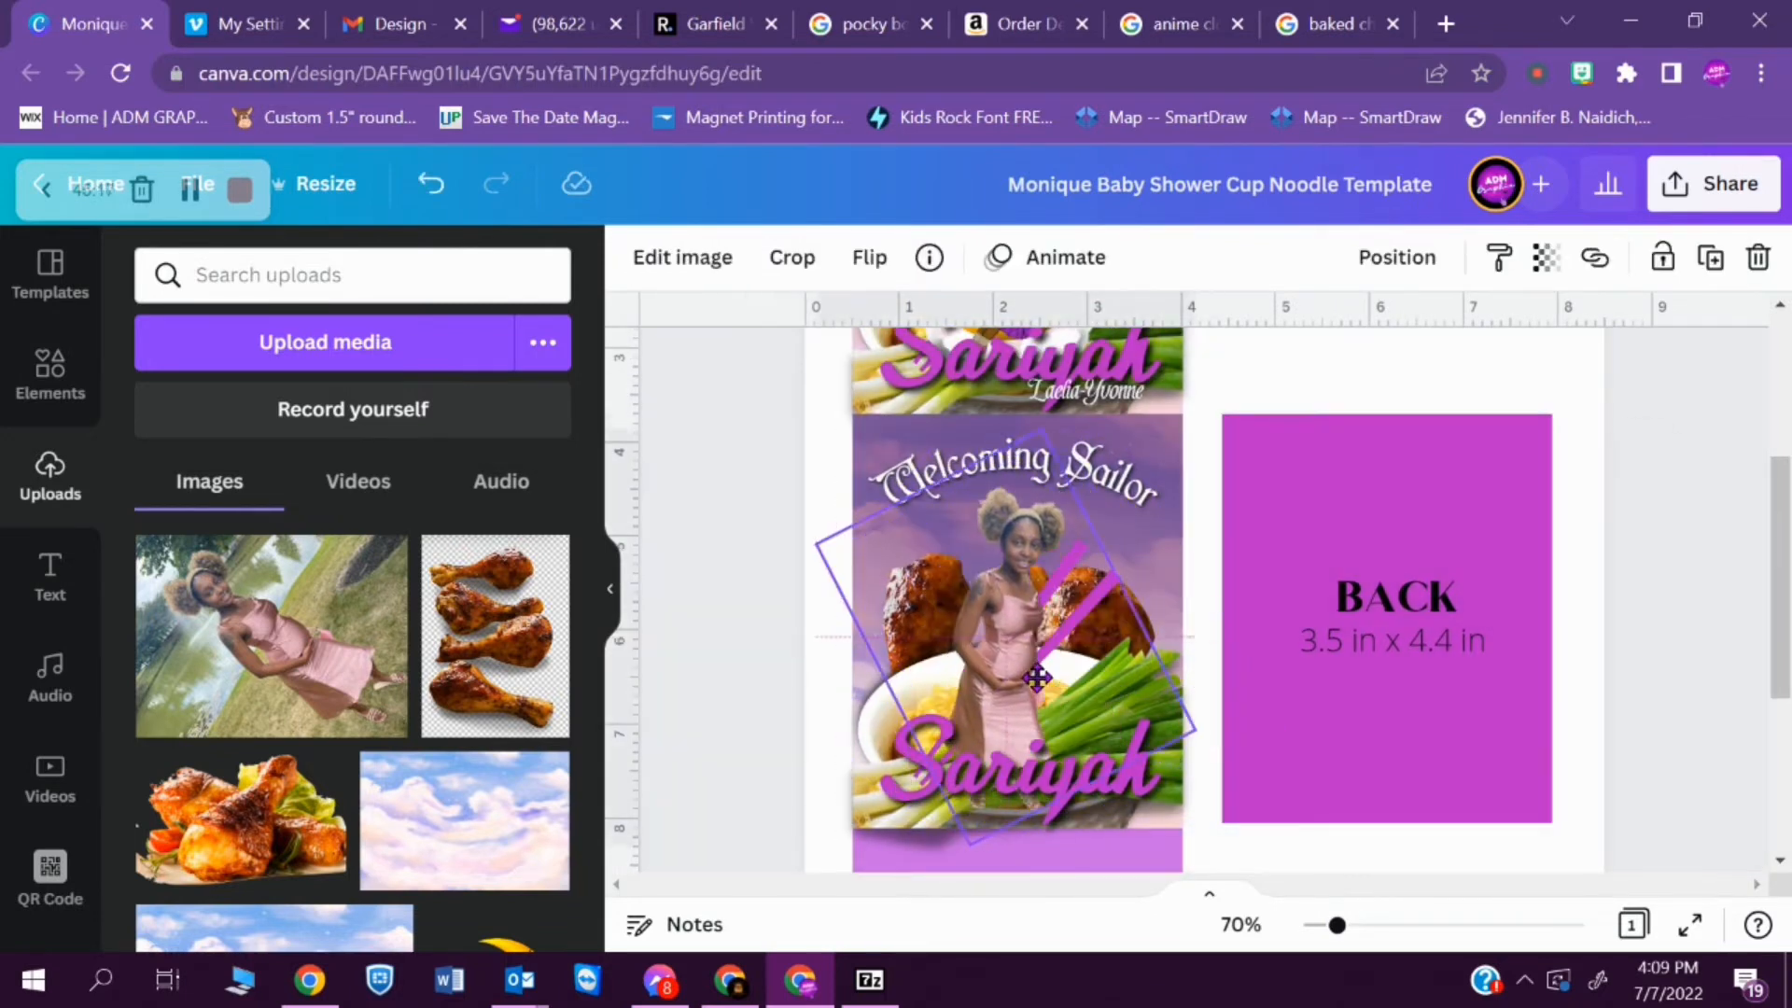
# - Delete the food images and purple stripes from the FRONT panel and move the mother to its left side
pyautogui.click(877, 821)
pyautogui.click(1006, 653)
pyautogui.press('Delete')
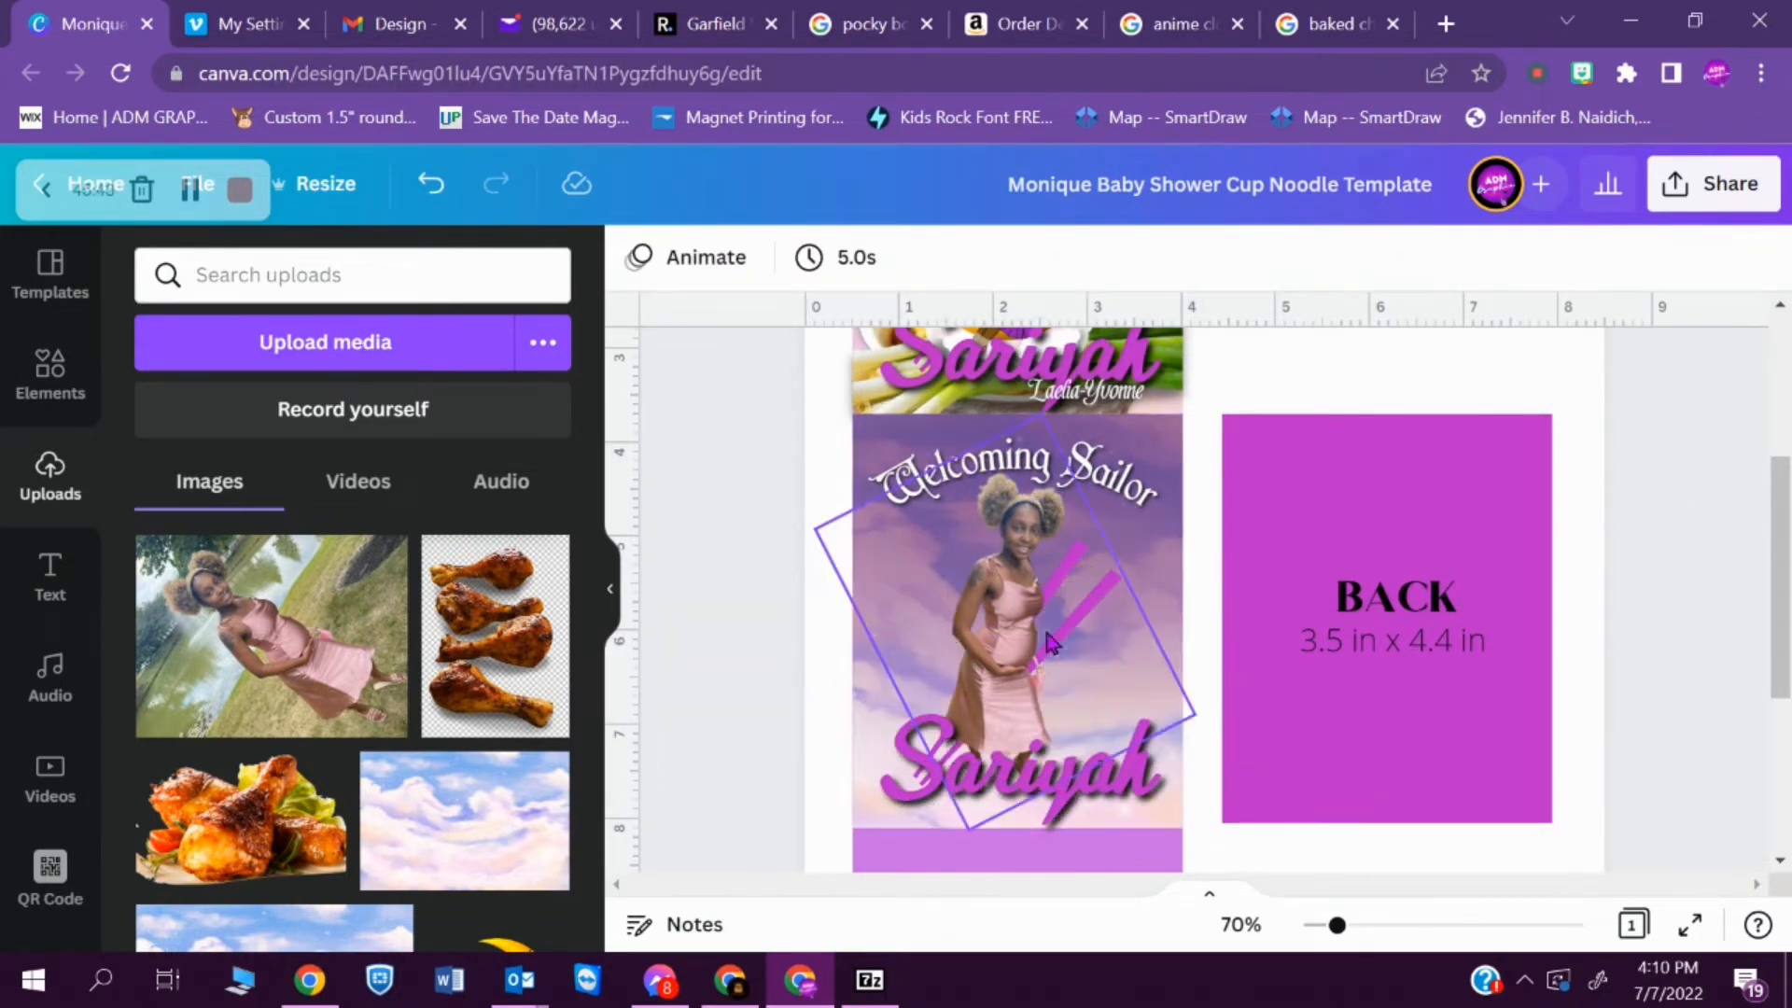
pyautogui.moveTo(1006, 621); pyautogui.dragTo(916, 639)
pyautogui.click(1101, 597)
pyautogui.press('Delete')
# - Search the elements for "clouds" and fit a white cloud across the width of the FRONT panel's lower part
pyautogui.click(50, 373)
pyautogui.tripleClick(418, 270)
pyautogui.write('clouds')
pyautogui.press('Return')
pyautogui.click(332, 905)
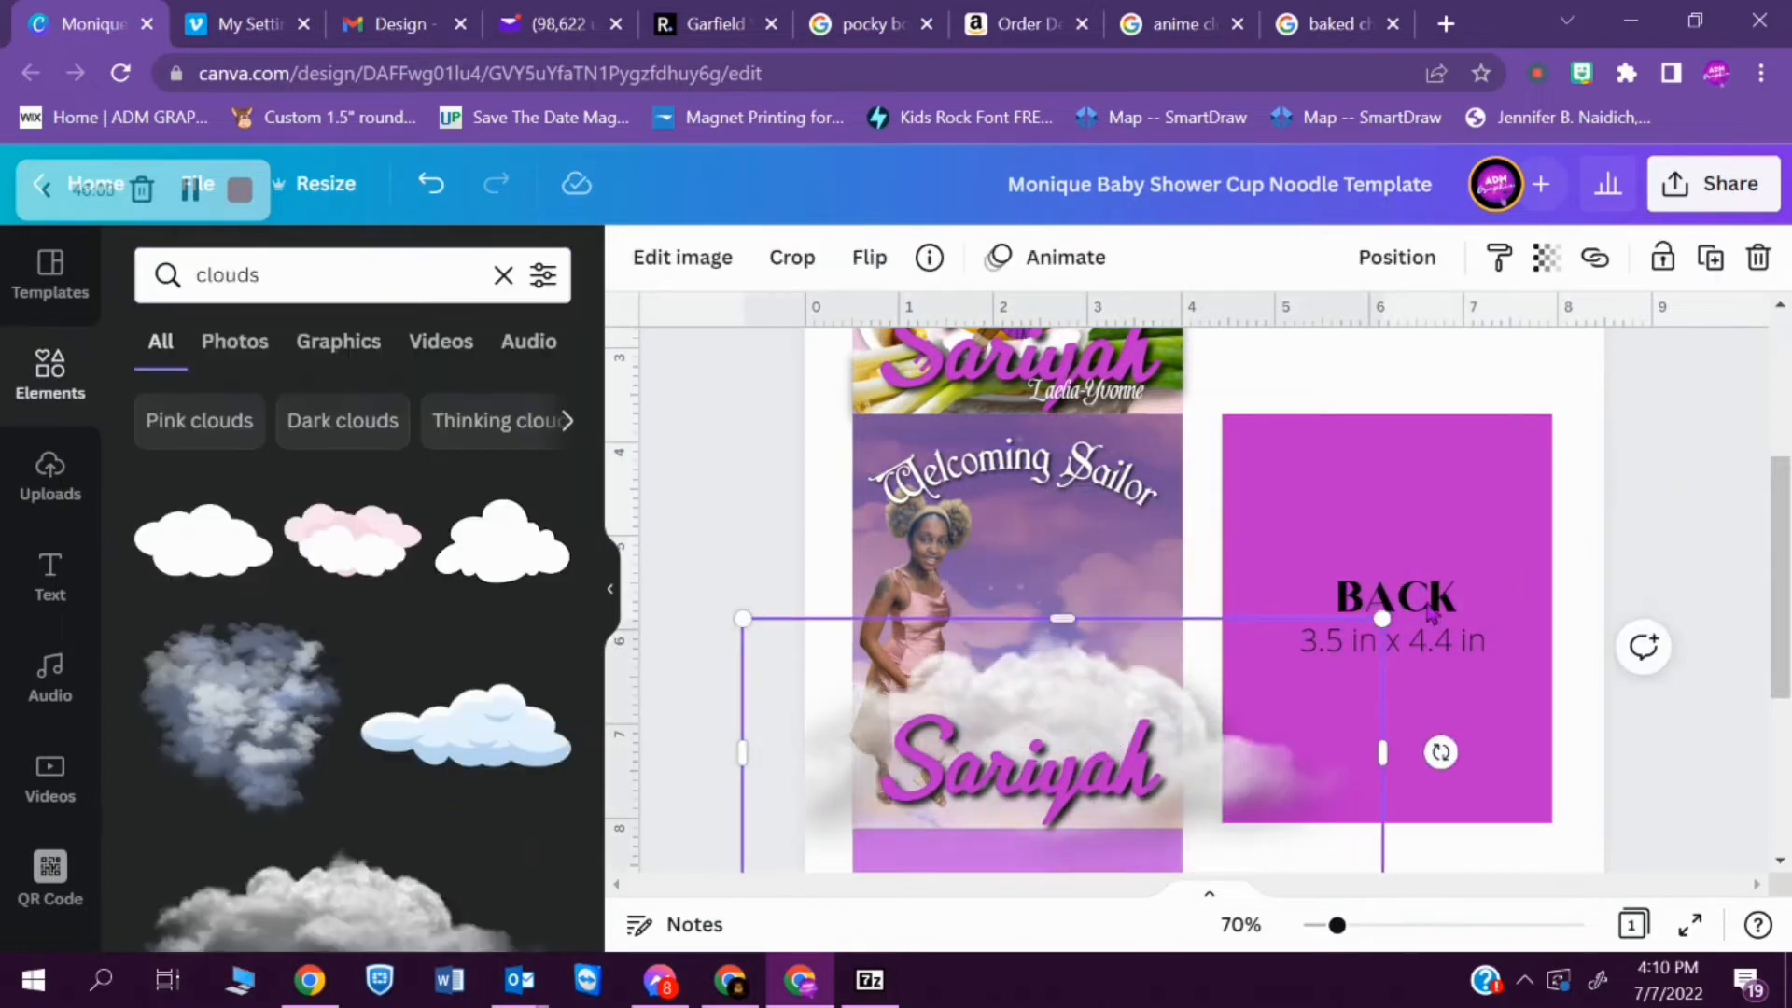
pyautogui.moveTo(1382, 752); pyautogui.dragTo(1177, 763)
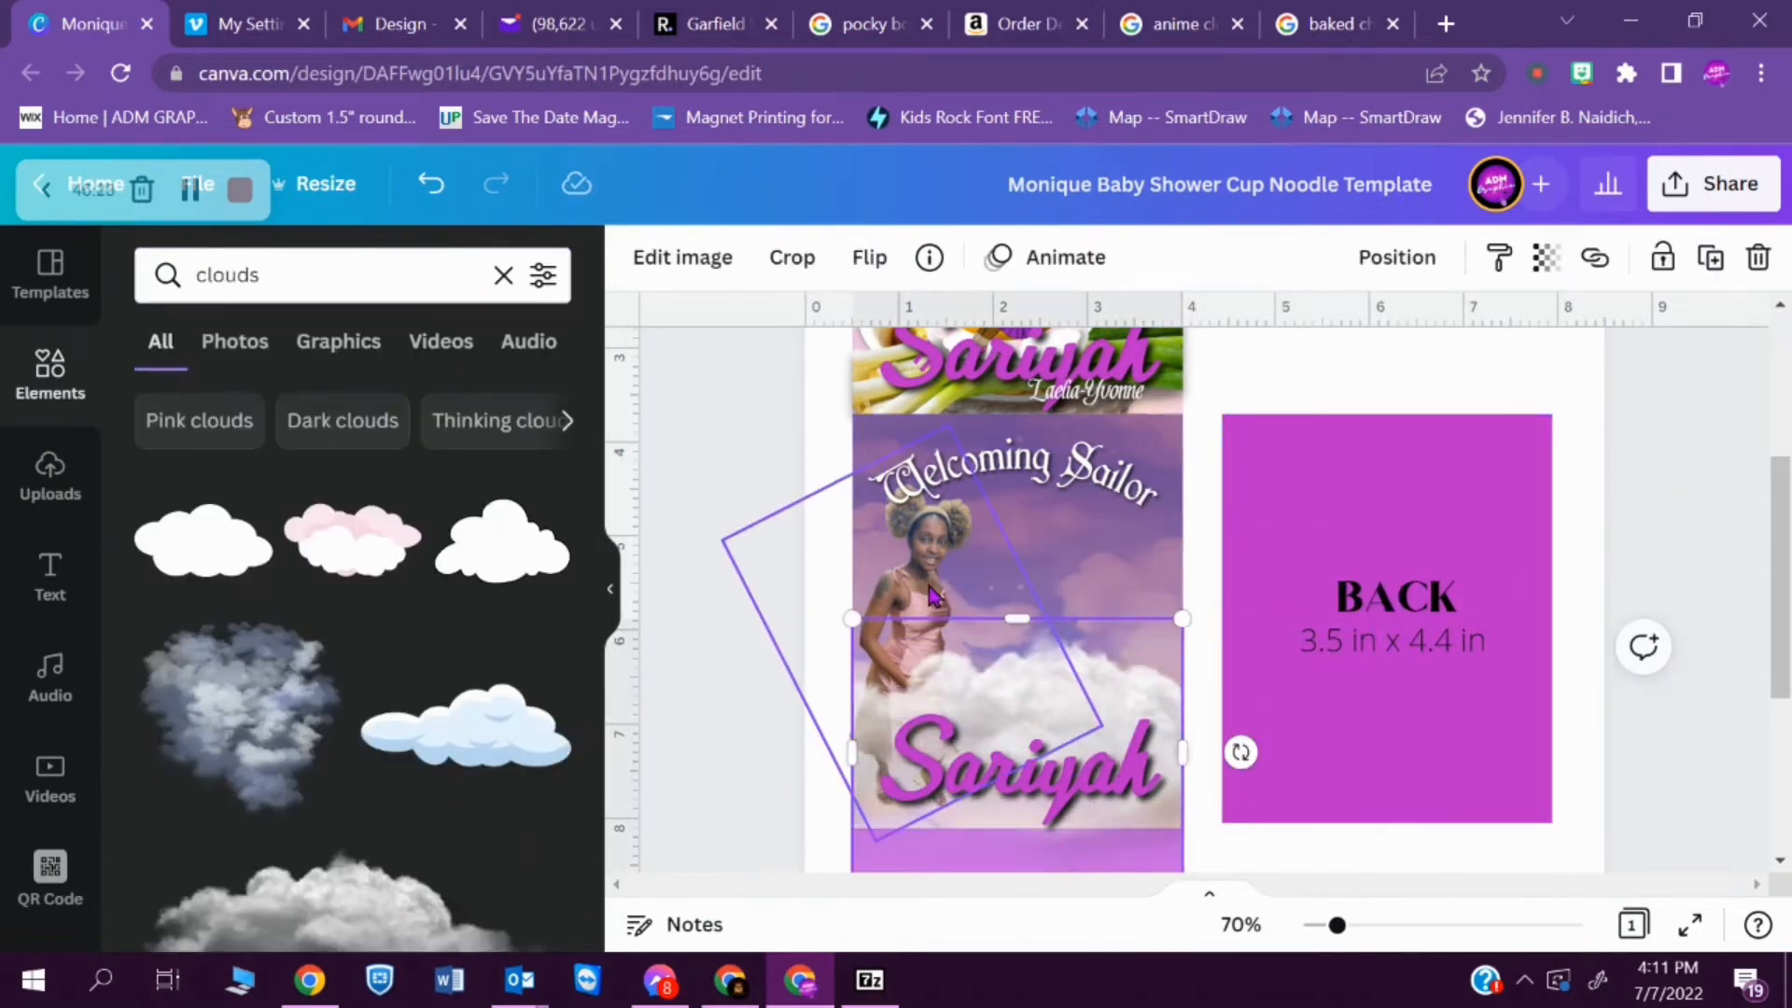
# - Adjust the arrangement of the mother's cutout and the white cloud on the FRONT panel
pyautogui.moveTo(897, 578); pyautogui.dragTo(933, 578)
pyautogui.click(1129, 709)
pyautogui.click(933, 597)
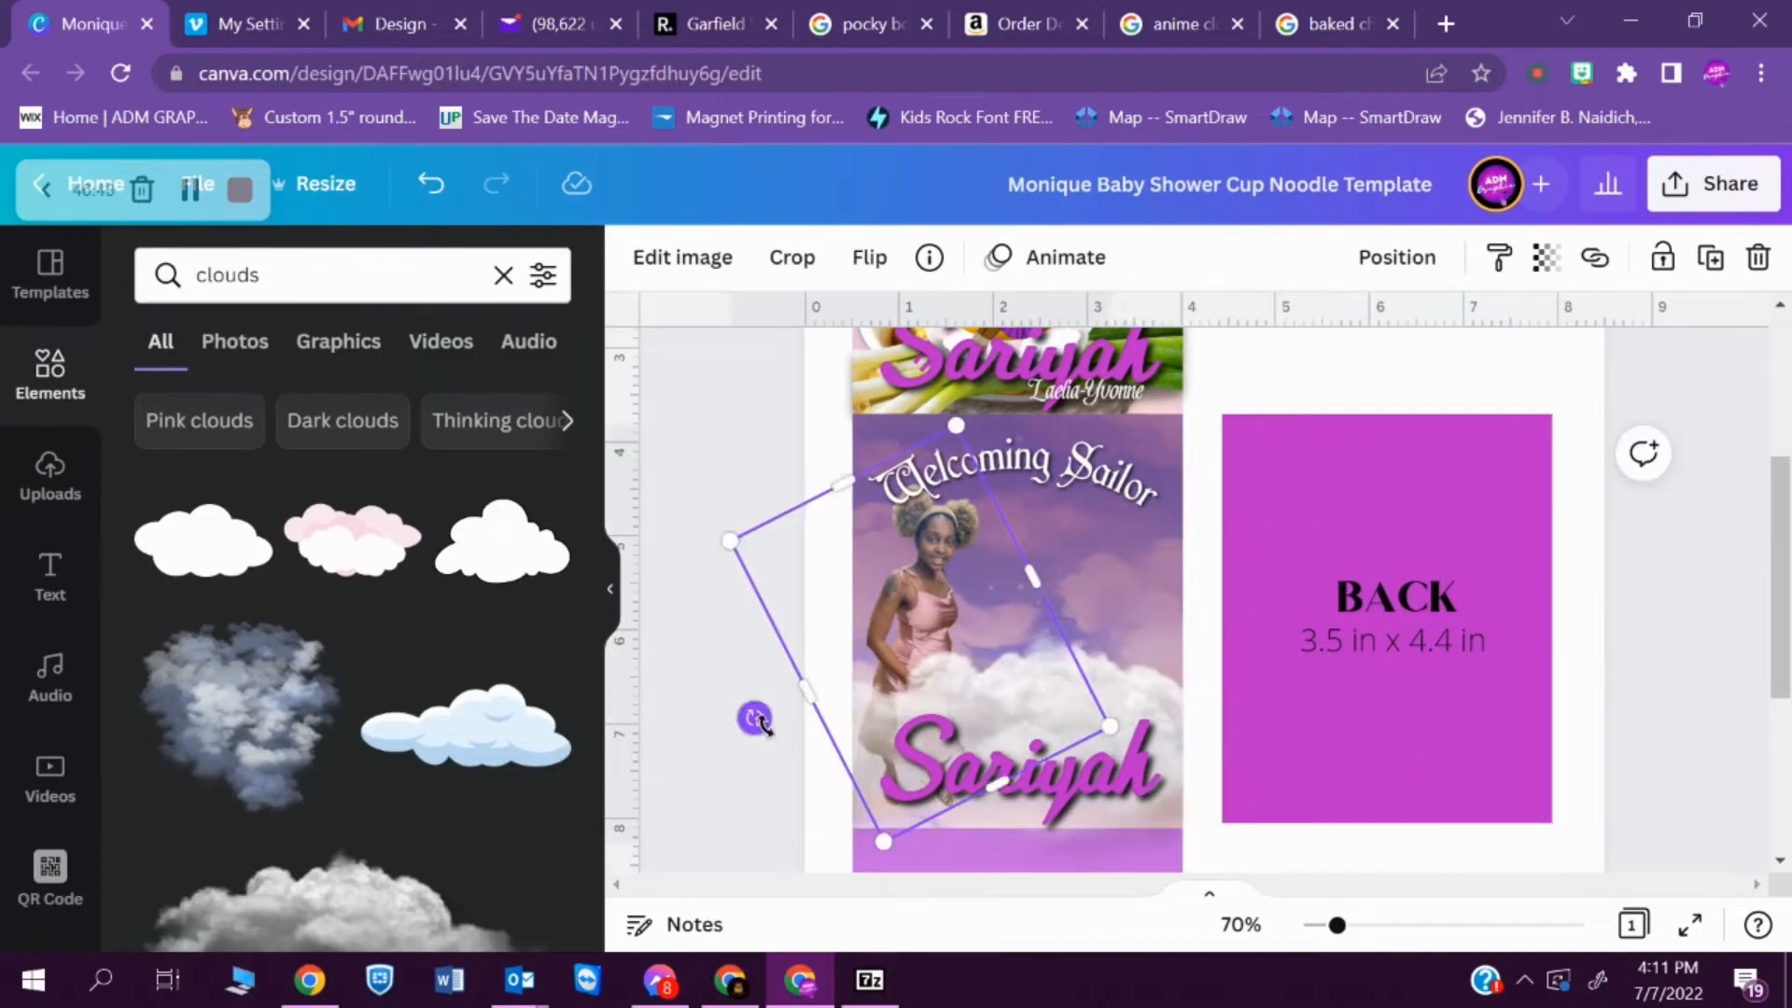
pyautogui.press('Delete')
pyautogui.click(331, 905)
# - Search the elements for "purple cloud", try the starry purple cloud and delete it
pyautogui.press('Delete')
pyautogui.moveTo(599, 560); pyautogui.dragTo(597, 804)
pyautogui.tripleClick(320, 271)
pyautogui.write('purple cloud')
pyautogui.press('Return')
pyautogui.click(502, 465)
pyautogui.press('Delete')
# - Add a purple cloud over the lower part of the FRONT panel and fit it to the panel's width
pyautogui.click(187, 813)
pyautogui.moveTo(1243, 622); pyautogui.dragTo(979, 775)
pyautogui.moveTo(939, 869); pyautogui.dragTo(919, 829)
pyautogui.moveTo(1260, 720); pyautogui.dragTo(1181, 719)
pyautogui.click(800, 702)
pyautogui.click(840, 737)
# - Center the mother under the "Welcoming Sailor" heading and nudge the cloud layer down slightly
pyautogui.moveTo(1338, 925); pyautogui.dragTo(1342, 925)
pyautogui.click(1345, 826)
pyautogui.moveTo(876, 598); pyautogui.dragTo(978, 560)
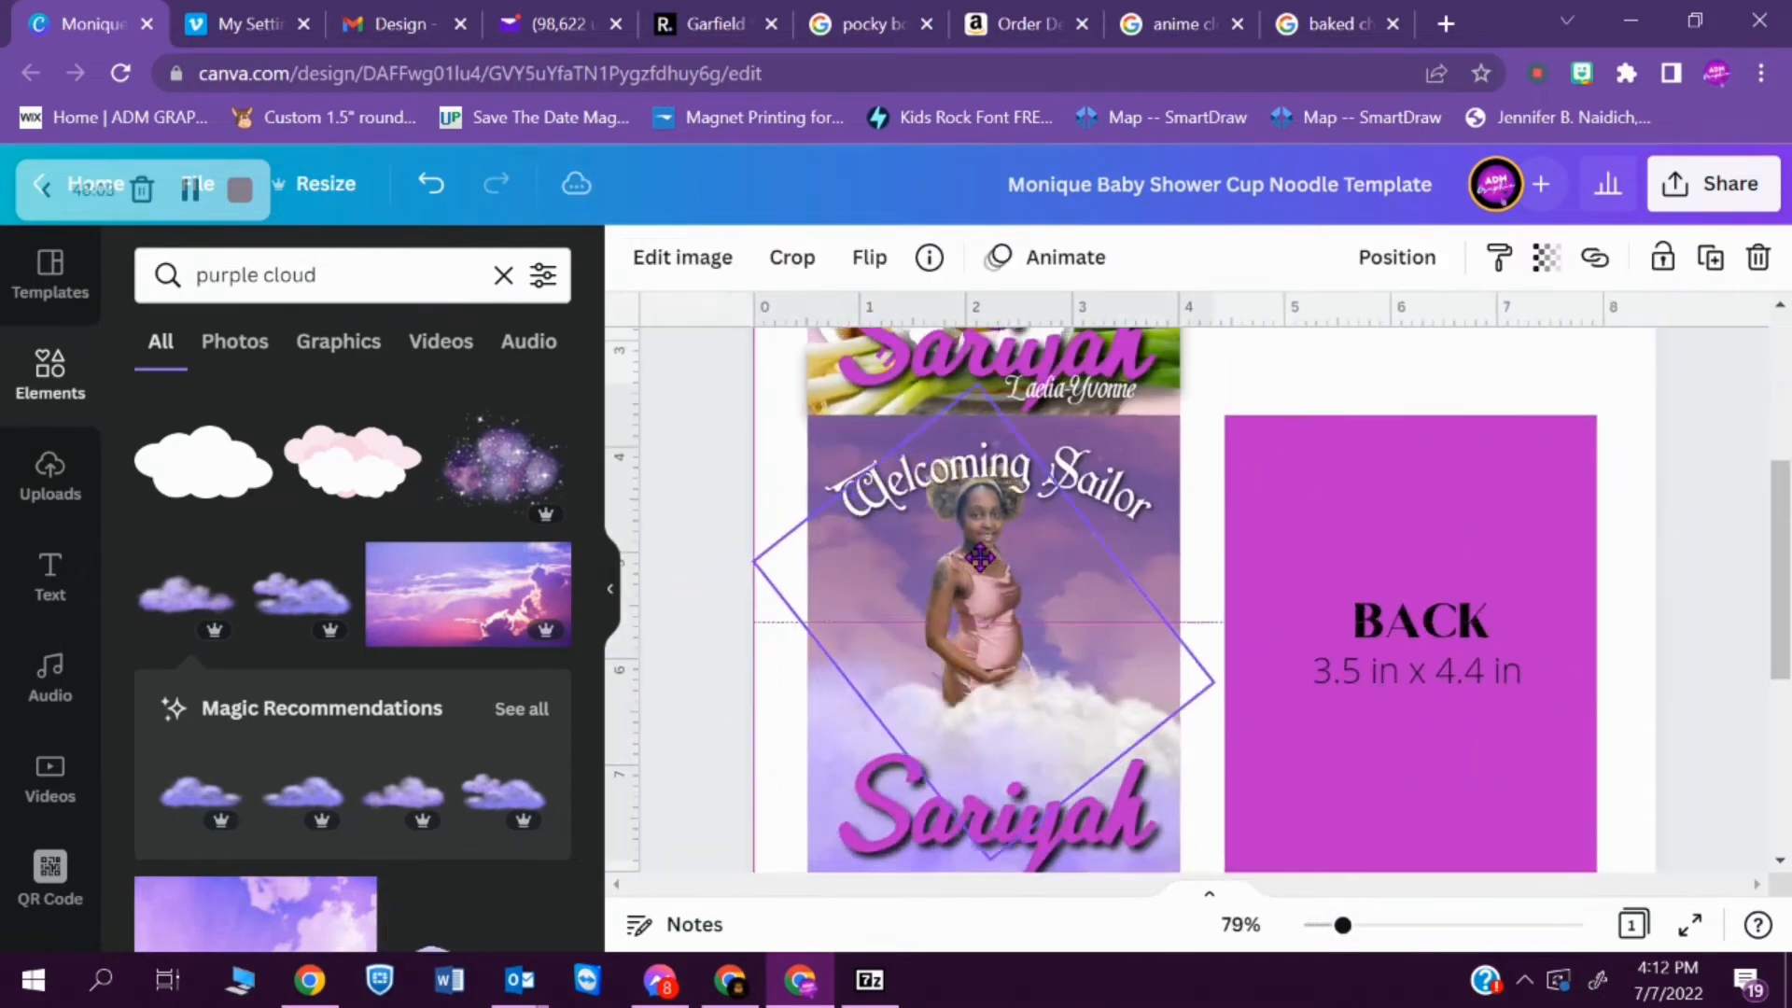
pyautogui.click(1017, 716)
pyautogui.press('Down')
pyautogui.press('Down')
pyautogui.press('Down')
pyautogui.press('Down')
pyautogui.press('Down')
pyautogui.press('Down')
pyautogui.press('Down')
pyautogui.press('Down')
pyautogui.press('Down')
pyautogui.press('Down')
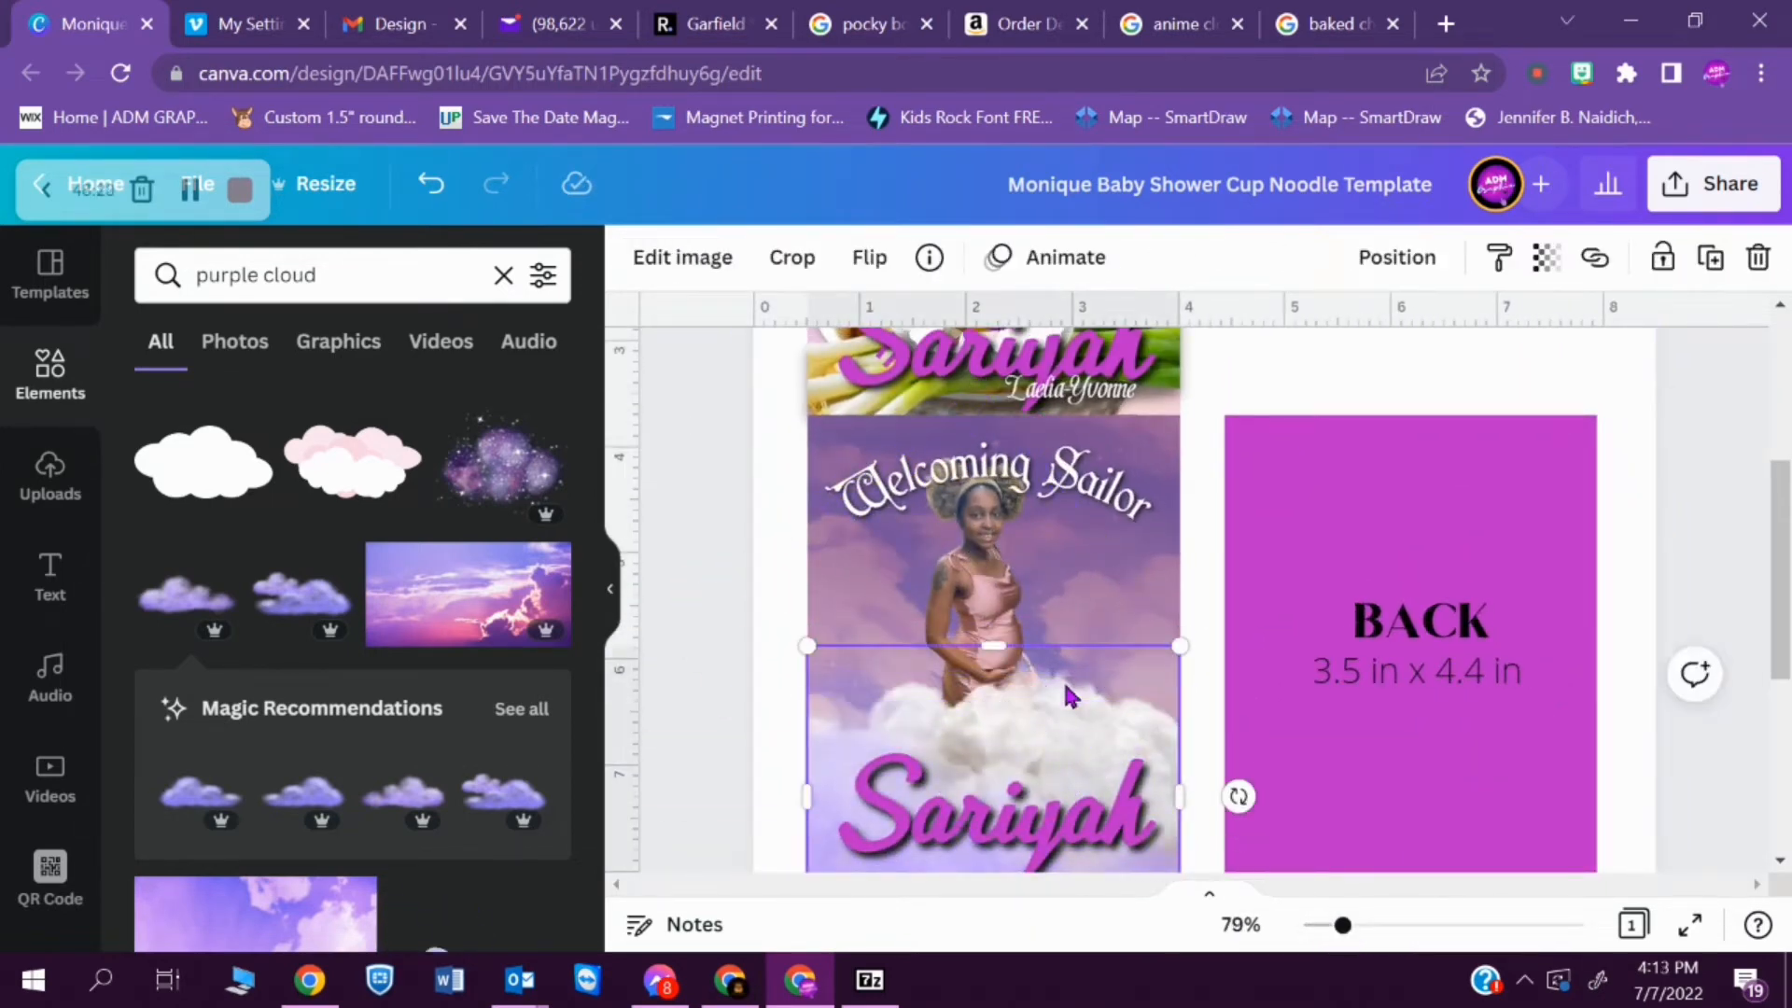
# - Crop both cloud layers to the FRONT panel's bottom edge and shift the baby's first name slightly up
pyautogui.scroll(-3, 1503, 644)
pyautogui.click(1474, 682)
pyautogui.click(1054, 676)
pyautogui.moveTo(993, 712); pyautogui.dragTo(991, 644)
pyautogui.click(994, 567)
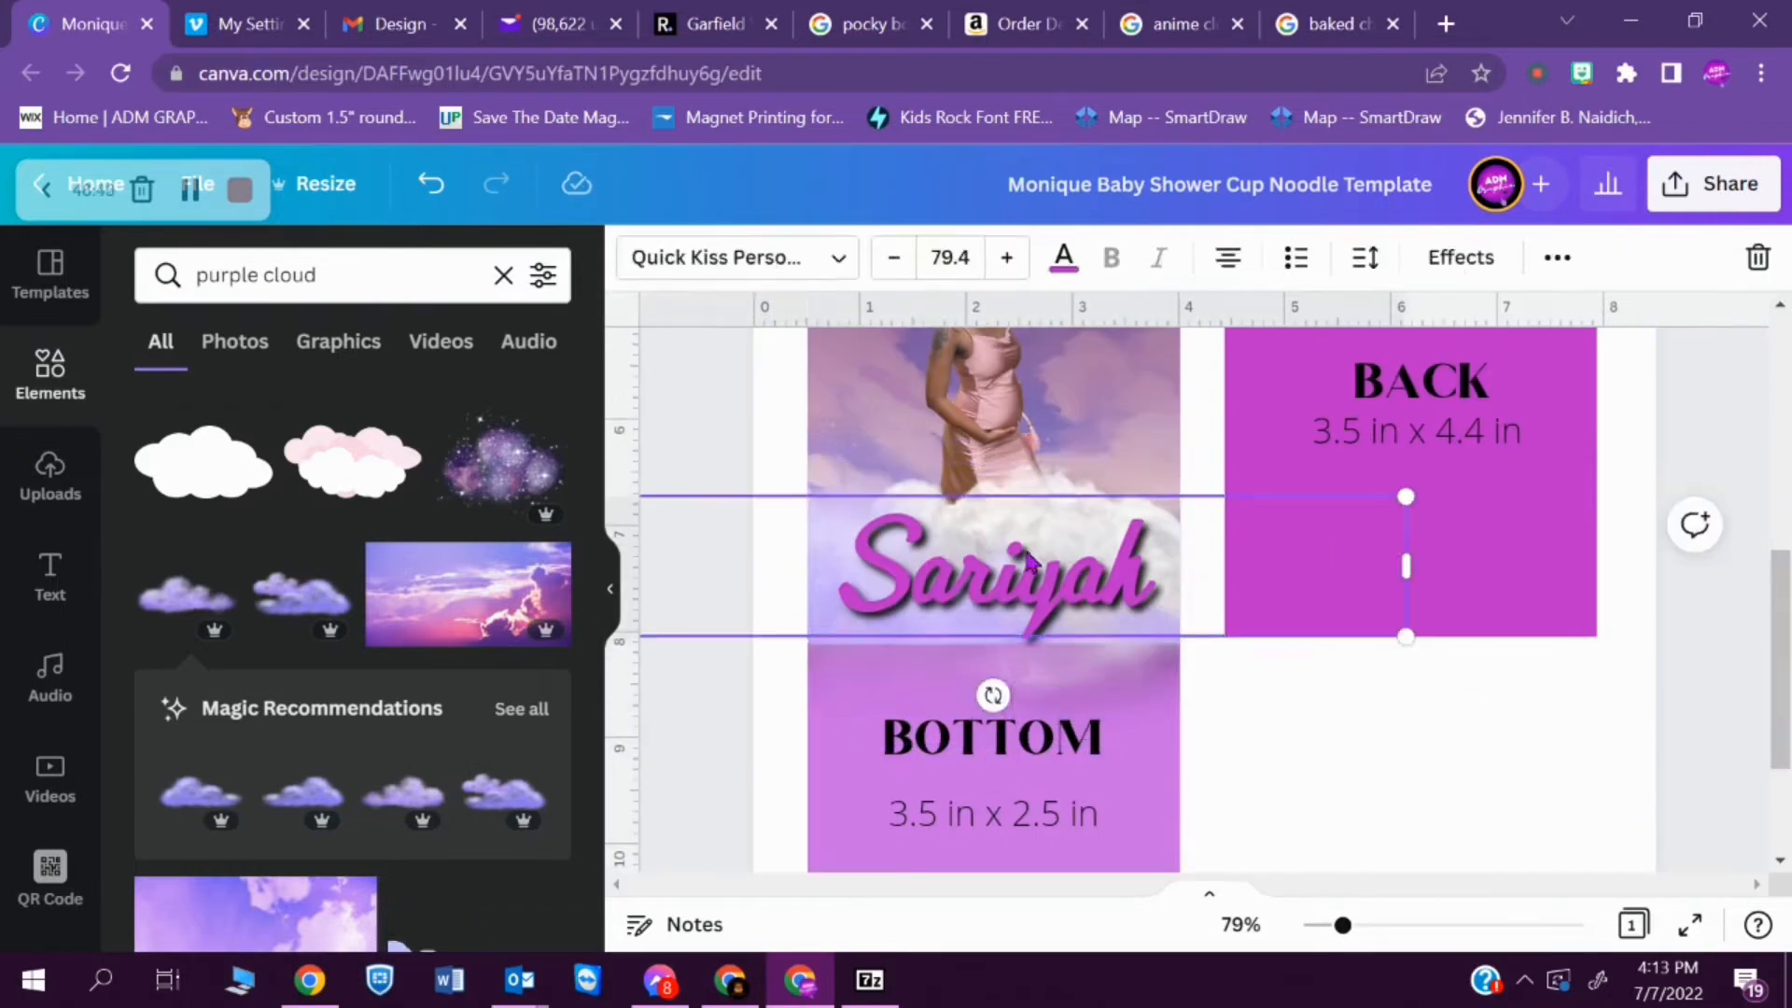
pyautogui.moveTo(994, 567); pyautogui.dragTo(985, 554)
pyautogui.click(1092, 676)
pyautogui.moveTo(994, 743); pyautogui.dragTo(994, 644)
# - Add the starry purple cloud and place it over the clouds at the mother's legs on the FRONT panel
pyautogui.click(508, 468)
pyautogui.moveTo(1204, 448); pyautogui.dragTo(1048, 616)
pyautogui.click(1503, 728)
pyautogui.scroll(2, 1400, 654)
pyautogui.moveTo(1204, 784); pyautogui.dragTo(933, 858)
pyautogui.click(770, 805)
# - Adjust the starry cloud so it spreads across the lower clouds within the FRONT panel
pyautogui.click(1715, 568)
pyautogui.moveTo(1779, 578); pyautogui.dragTo(1780, 625)
pyautogui.moveTo(808, 767); pyautogui.dragTo(927, 632)
pyautogui.moveTo(1779, 664)
pyautogui.mouseDown()
pyautogui.moveTo(1779, 560)
pyautogui.moveTo(1780, 649)
pyautogui.mouseUp()
pyautogui.click(1714, 654)
pyautogui.click(1024, 777)
pyautogui.moveTo(967, 791); pyautogui.dragTo(968, 794)
pyautogui.click(1327, 828)
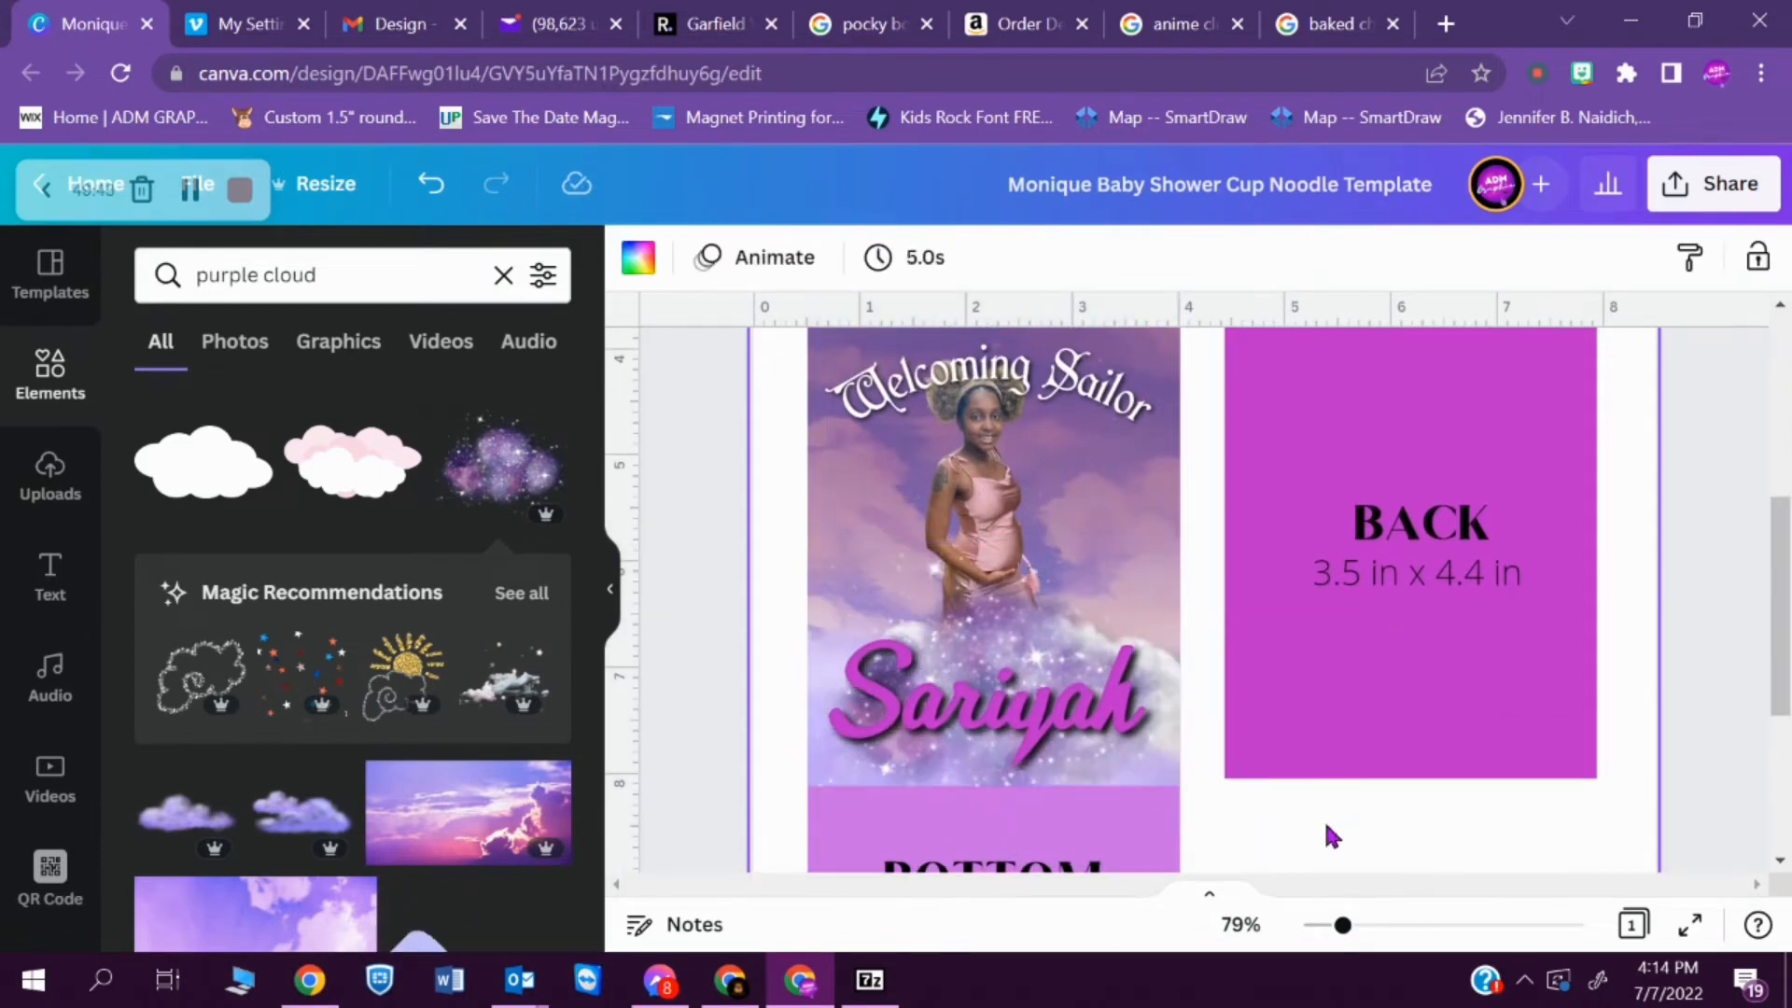
# - Apply a black shadow to the mother's cutout with size 4, transparency 82 and blur 5
pyautogui.click(987, 494)
pyautogui.click(682, 258)
pyautogui.click(348, 556)
pyautogui.click(351, 399)
pyautogui.click(352, 400)
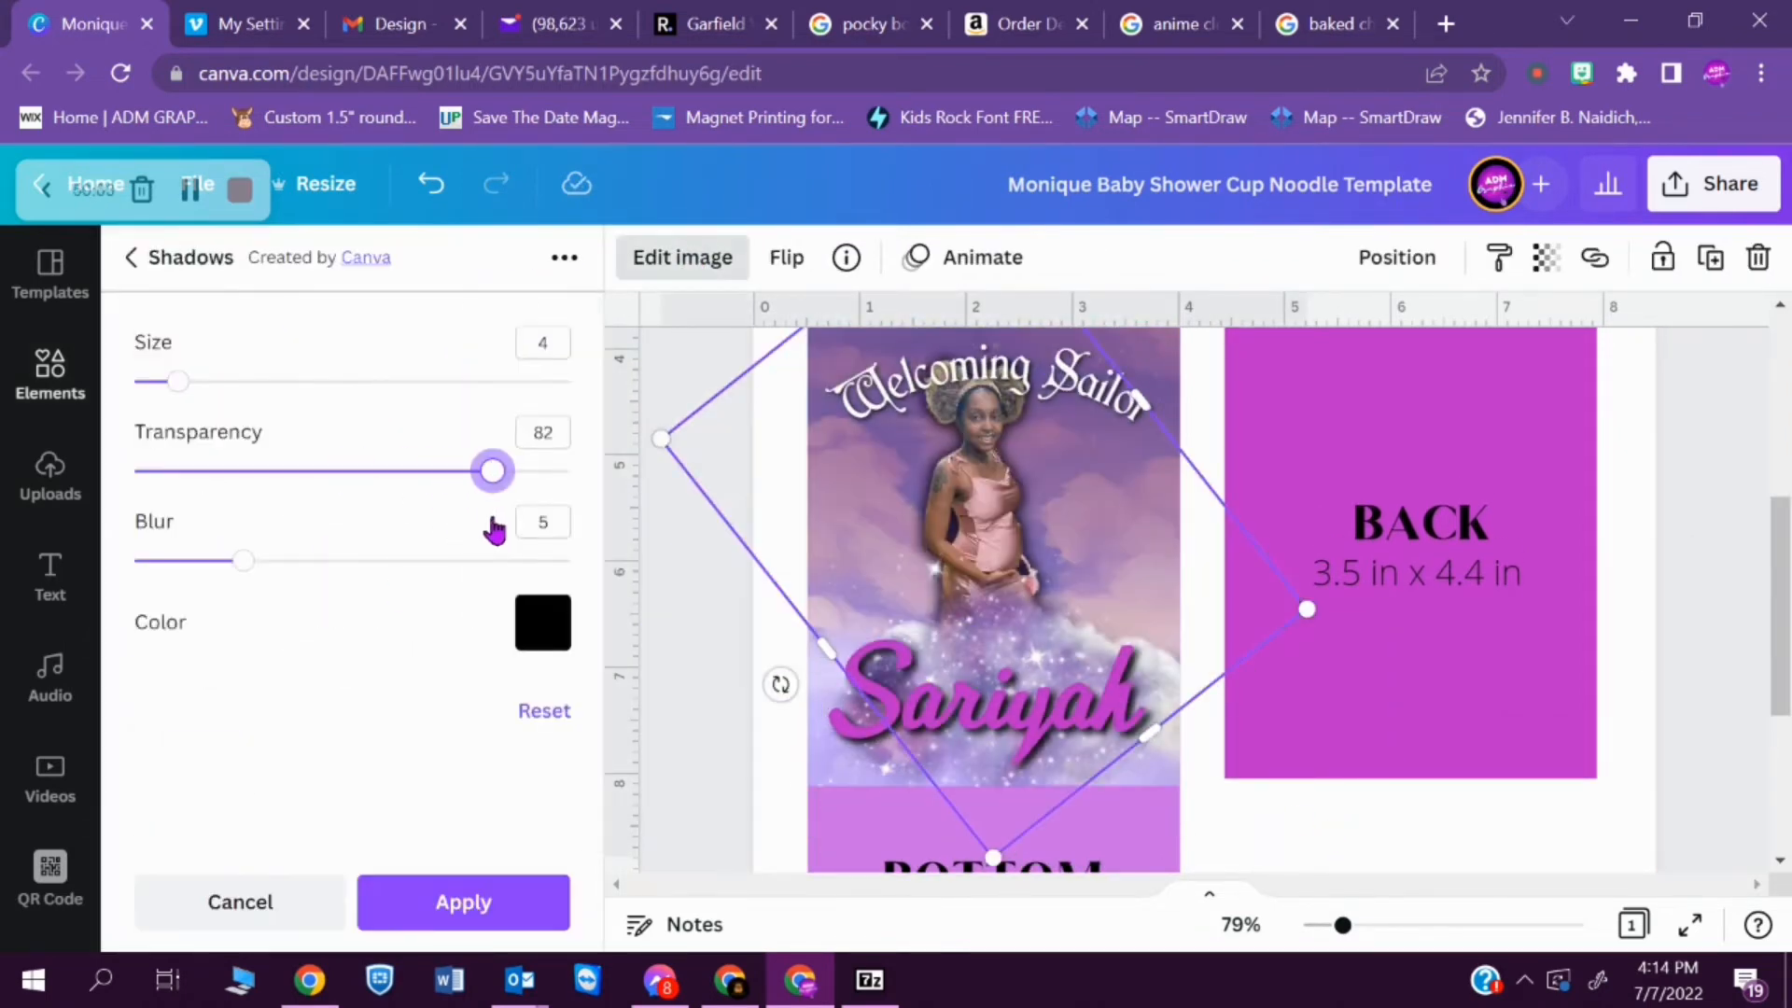
pyautogui.click(514, 891)
# - Shift the mother up slightly, move the "Welcoming Sailor" heading just above the first name and reverse its curve
pyautogui.moveTo(987, 522); pyautogui.dragTo(999, 507)
pyautogui.moveTo(999, 374); pyautogui.dragTo(1001, 625)
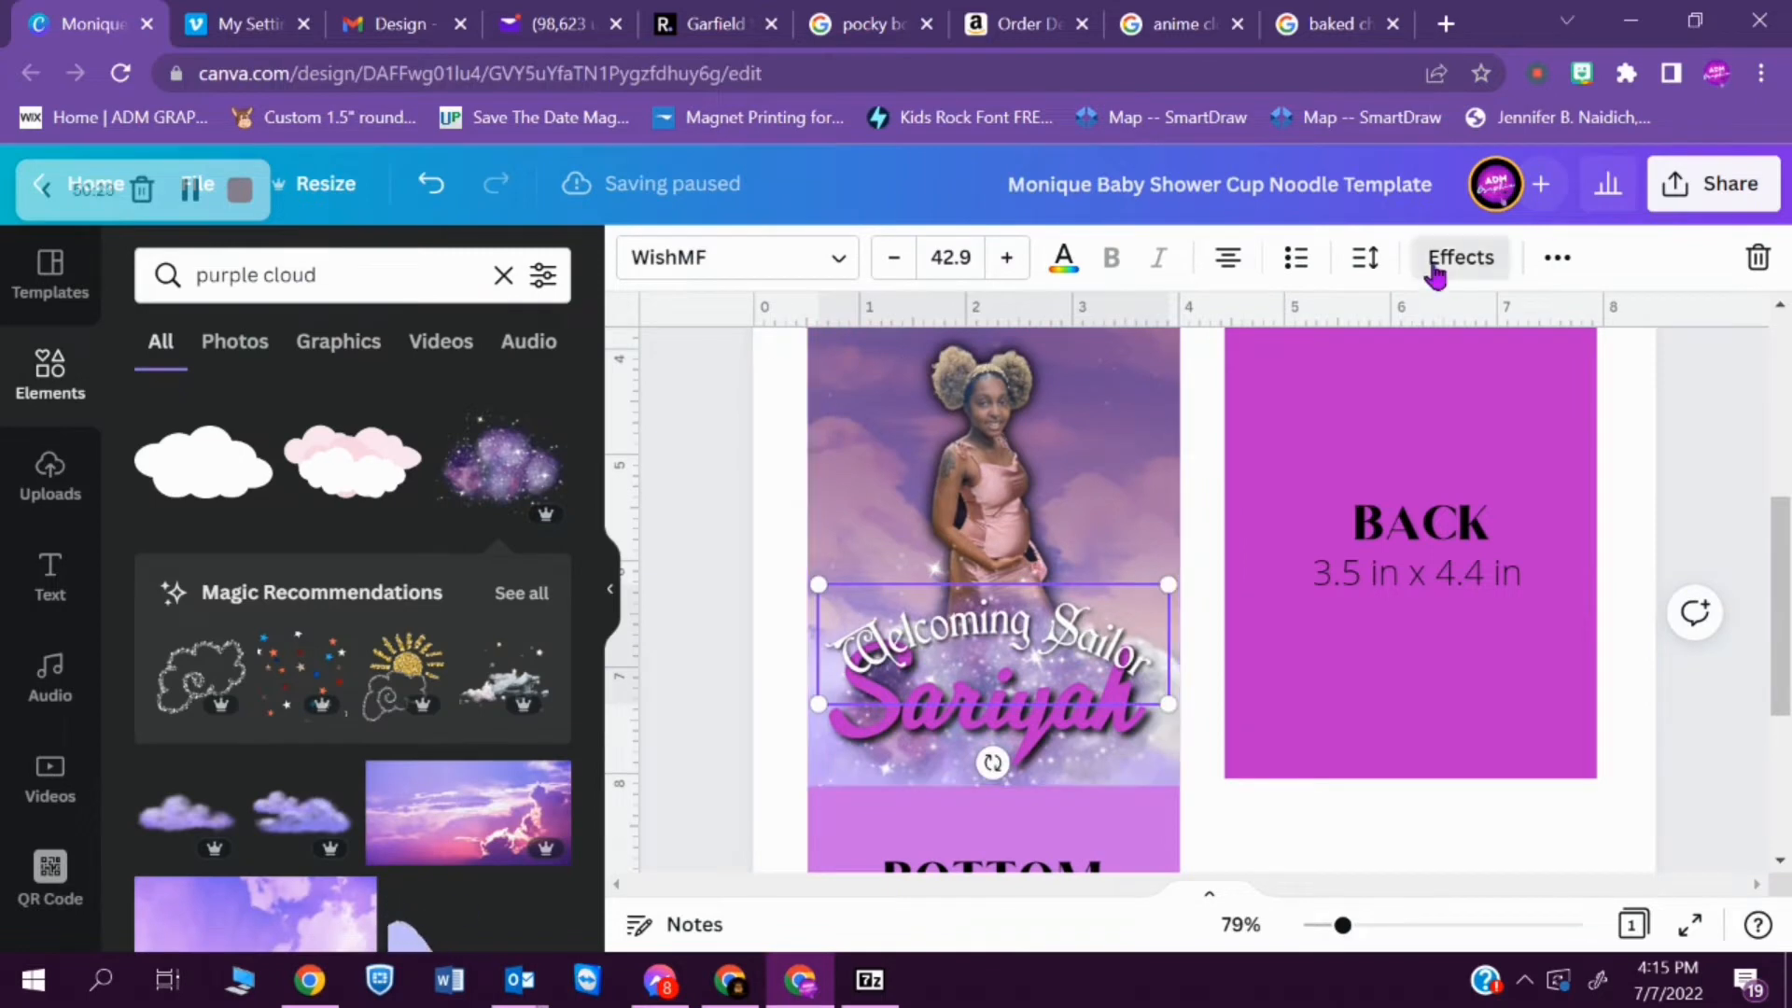
pyautogui.click(1460, 258)
pyautogui.scroll(-5, 466, 672)
pyautogui.moveTo(440, 896); pyautogui.dragTo(269, 897)
pyautogui.click(1364, 844)
# - Duplicate the middle name from the upper label and place the copy under the first name on the FRONT panel
pyautogui.scroll(2, 1103, 560)
pyautogui.click(1072, 491)
pyautogui.hotkey('ctrl', 'd')
pyautogui.moveTo(1083, 504); pyautogui.dragTo(1082, 782)
pyautogui.moveTo(1779, 623); pyautogui.dragTo(1779, 735)
pyautogui.moveTo(1083, 490); pyautogui.dragTo(1092, 653)
pyautogui.click(1428, 774)
pyautogui.moveTo(1782, 614); pyautogui.dragTo(1781, 568)
# - Adjust the mother's photo to brightness 11, contrast 17 and saturation 17
pyautogui.click(845, 457)
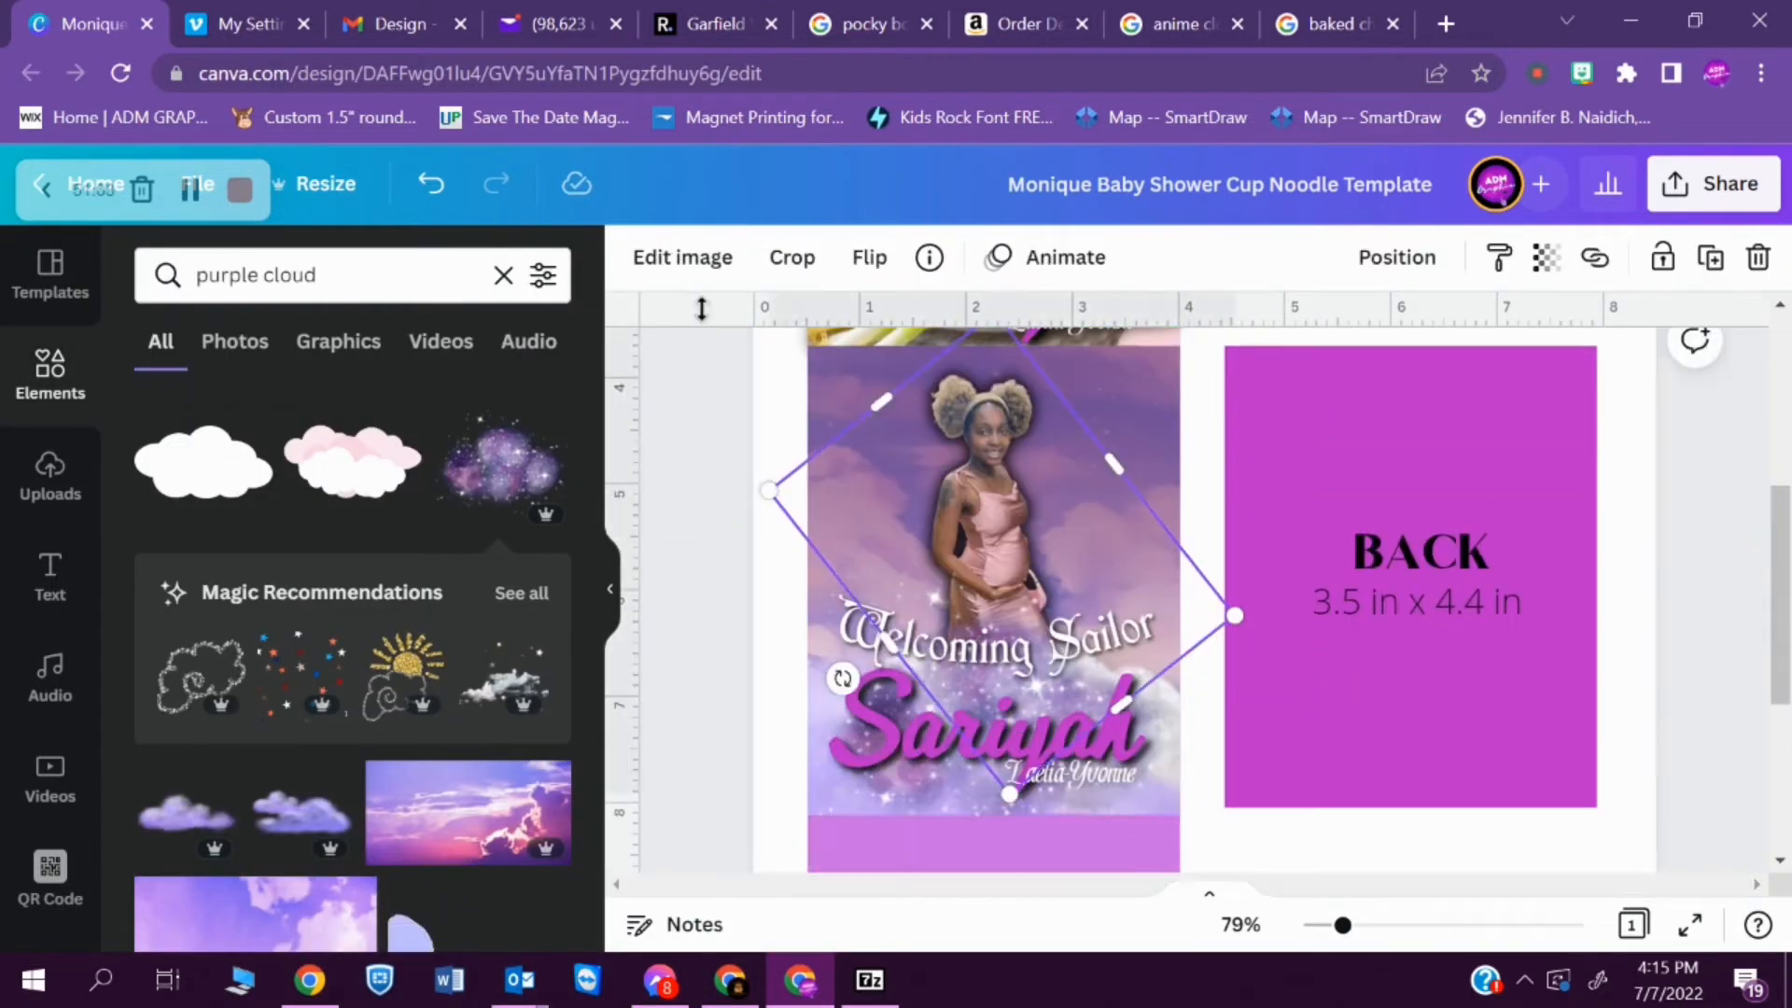
pyautogui.click(683, 258)
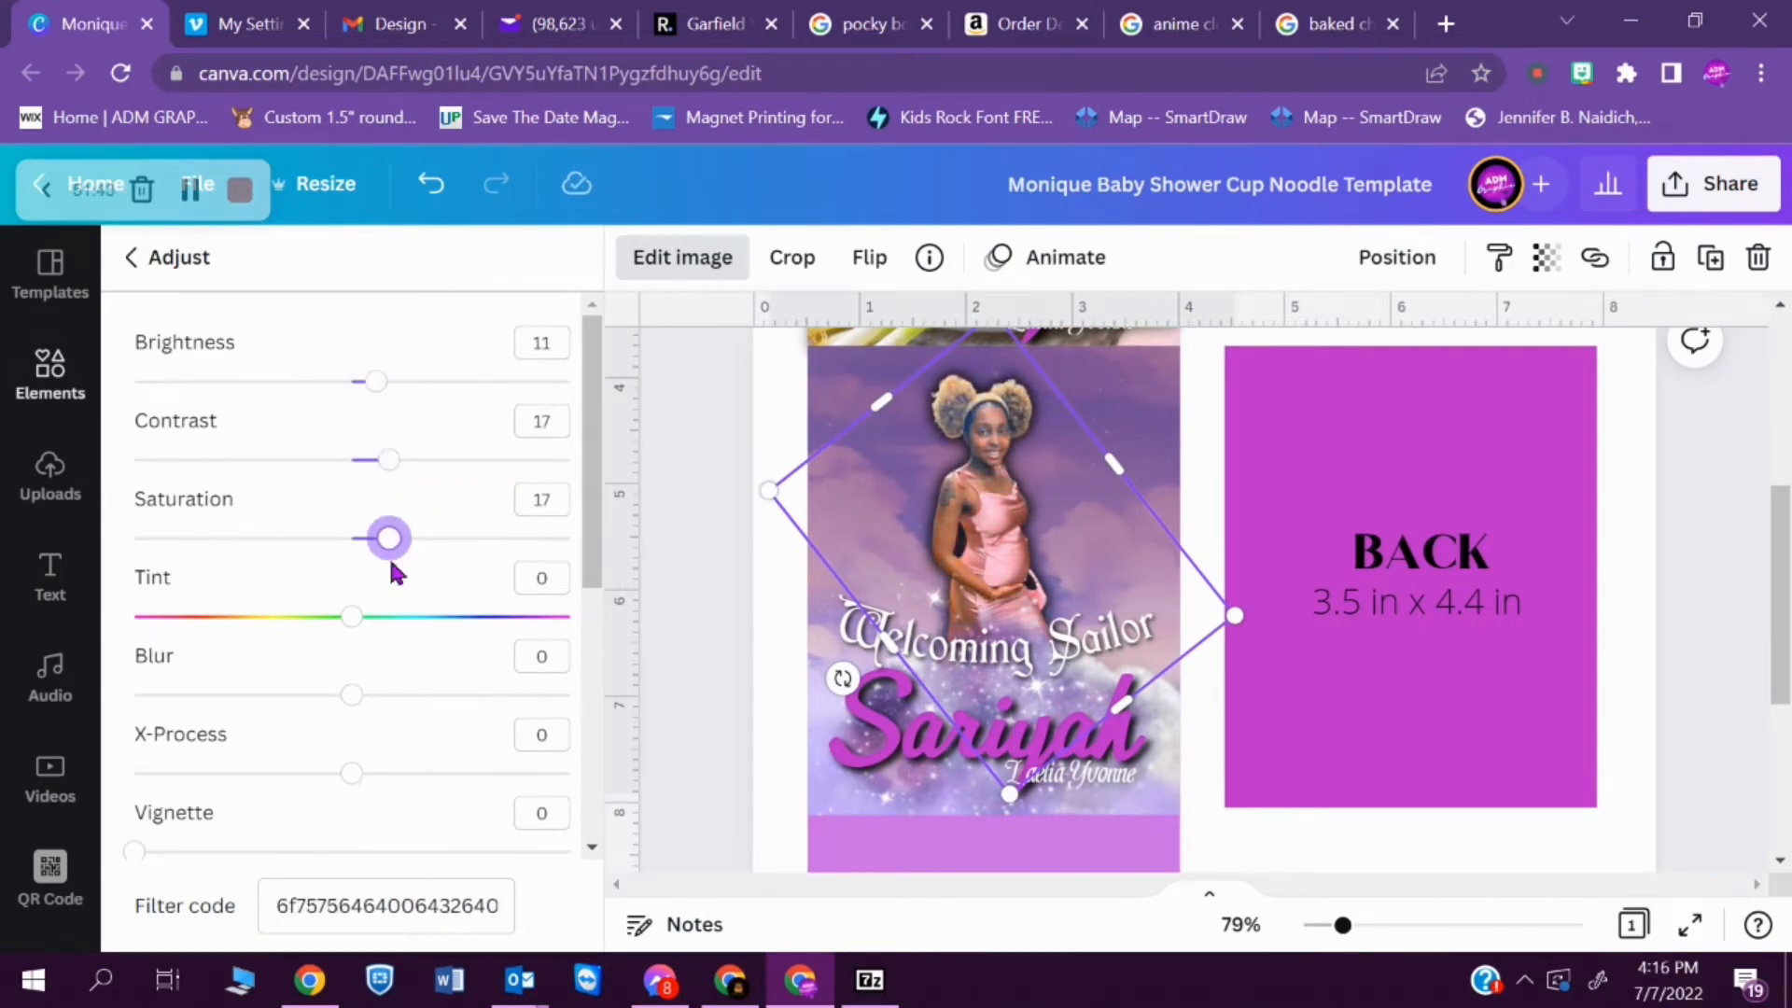
pyautogui.click(1306, 838)
# - Search the web for "sailor moon png" in a new browser tab, look over the images and return to the design
pyautogui.click(1445, 24)
pyautogui.write('sailor moon png')
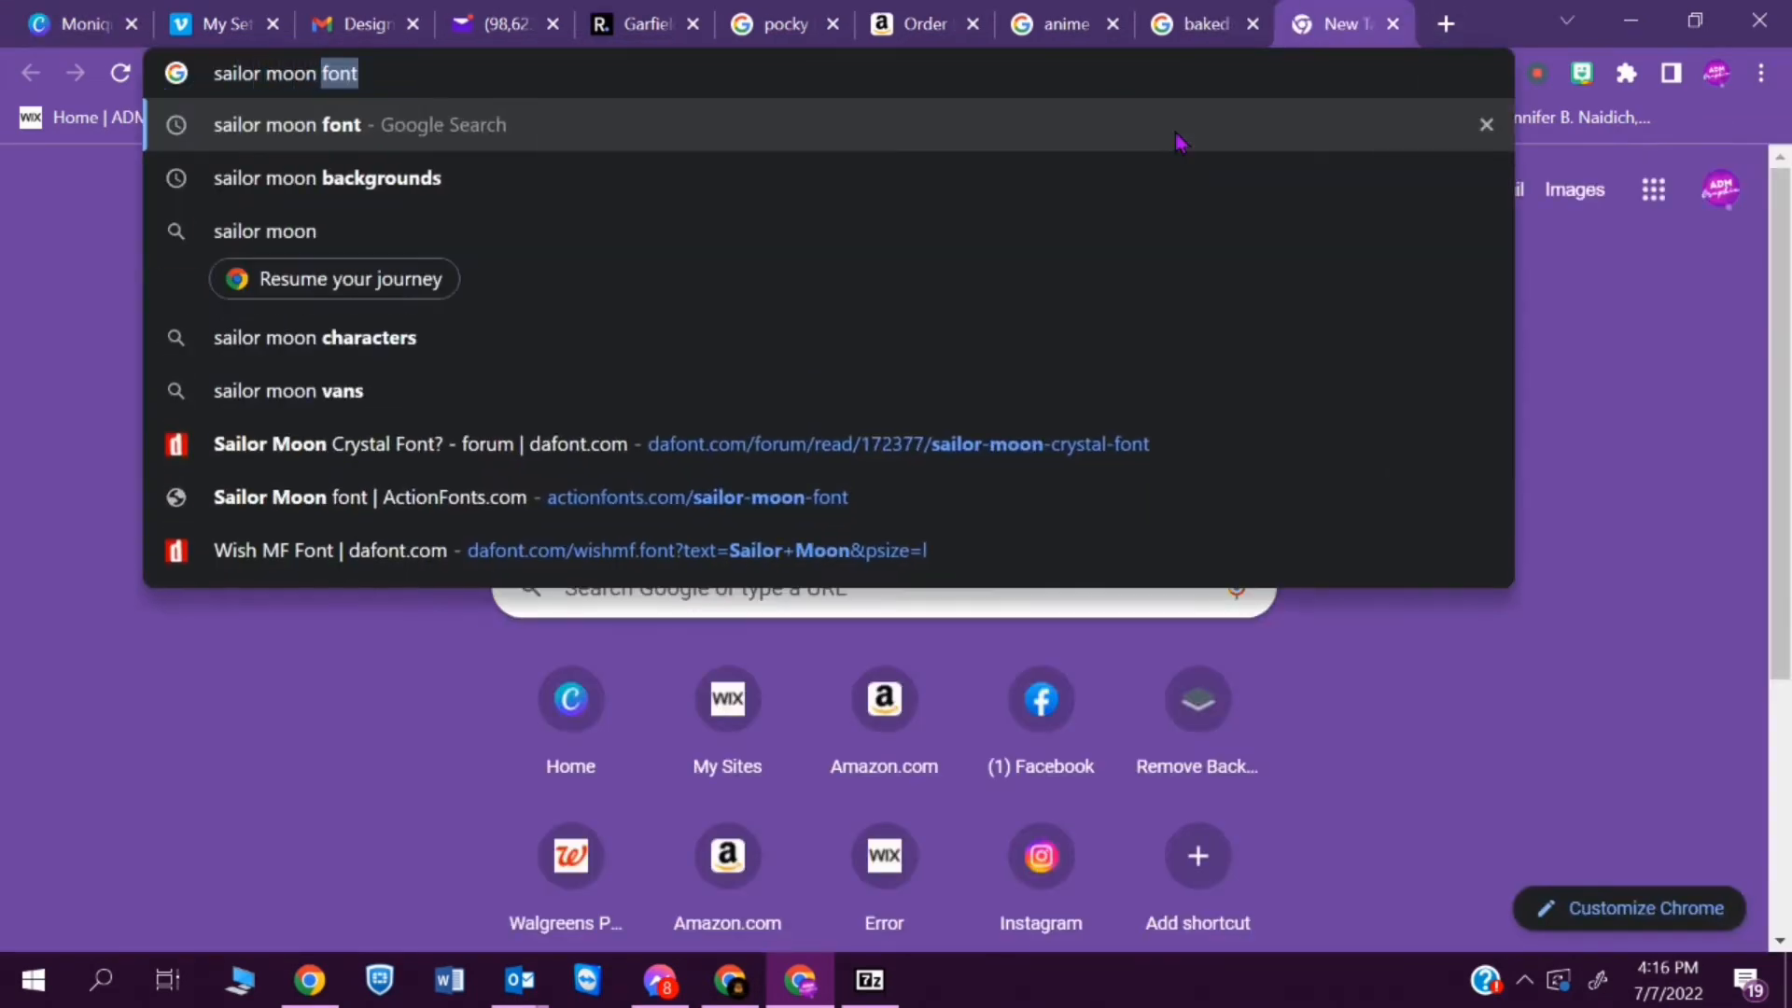
pyautogui.press('Return')
pyautogui.click(1219, 679)
pyautogui.moveTo(1781, 265)
pyautogui.mouseDown()
pyautogui.moveTo(1780, 450)
pyautogui.moveTo(1780, 230)
pyautogui.mouseUp()
pyautogui.click(58, 26)
pyautogui.moveTo(1779, 551); pyautogui.dragTo(1778, 534)
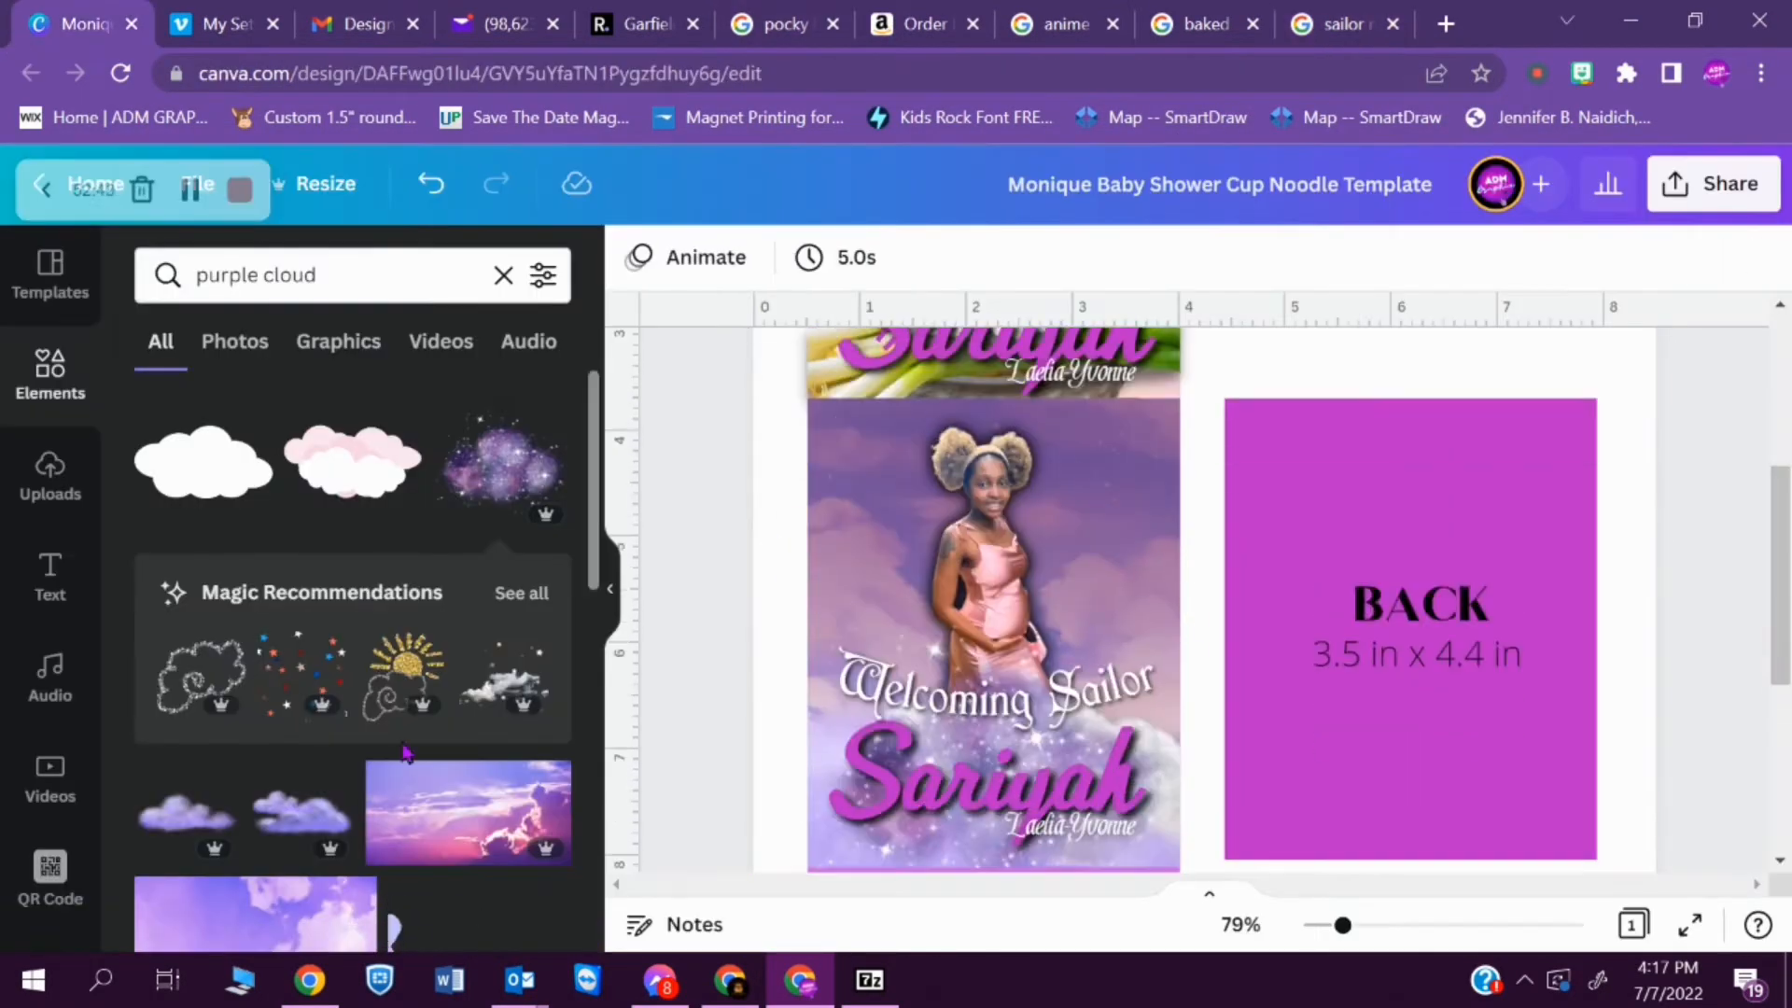
# - Try adding another purple cloud, cropped and sent back, beside the mother on the FRONT panel
pyautogui.click(298, 810)
pyautogui.click(793, 250)
pyautogui.click(795, 252)
pyautogui.moveTo(1215, 556); pyautogui.dragTo(1090, 509)
pyautogui.hotkey('ctrl', '[')
pyautogui.press('Delete')
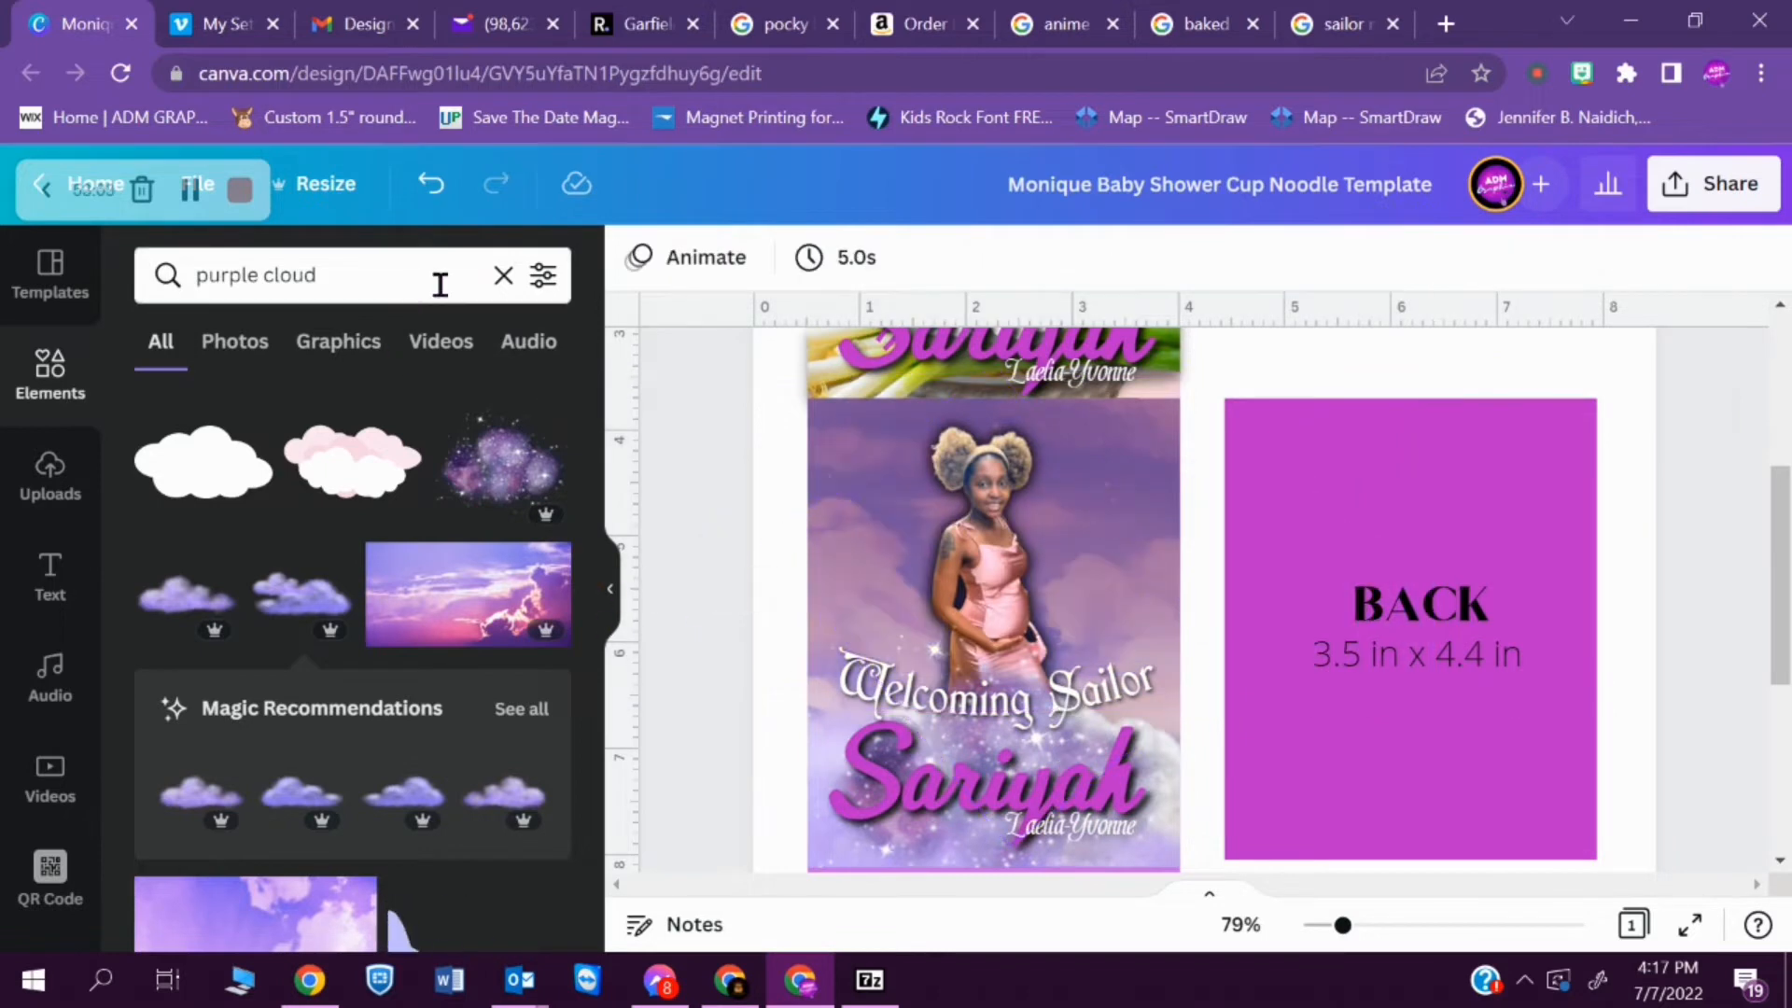
# - Search the elements for "moon" and place the cream crescent, enlarged, around the mother on the FRONT panel
pyautogui.tripleClick(420, 288)
pyautogui.write('moon')
pyautogui.press('Return')
pyautogui.click(338, 551)
pyautogui.moveTo(933, 448); pyautogui.dragTo(911, 737)
pyautogui.moveTo(1204, 484); pyautogui.dragTo(1194, 408)
pyautogui.moveTo(1531, 385); pyautogui.dragTo(1190, 778)
pyautogui.moveTo(886, 857); pyautogui.dragTo(889, 510)
pyautogui.moveTo(1191, 417); pyautogui.dragTo(1178, 436)
# - Apply a shadow to the crescent moon and scale it down behind the mother on the FRONT panel
pyautogui.click(682, 258)
pyautogui.click(366, 502)
pyautogui.click(503, 582)
pyautogui.moveTo(885, 600); pyautogui.dragTo(900, 539)
pyautogui.moveTo(1778, 581); pyautogui.dragTo(1773, 540)
pyautogui.click(464, 902)
pyautogui.moveTo(1257, 420); pyautogui.dragTo(1167, 564)
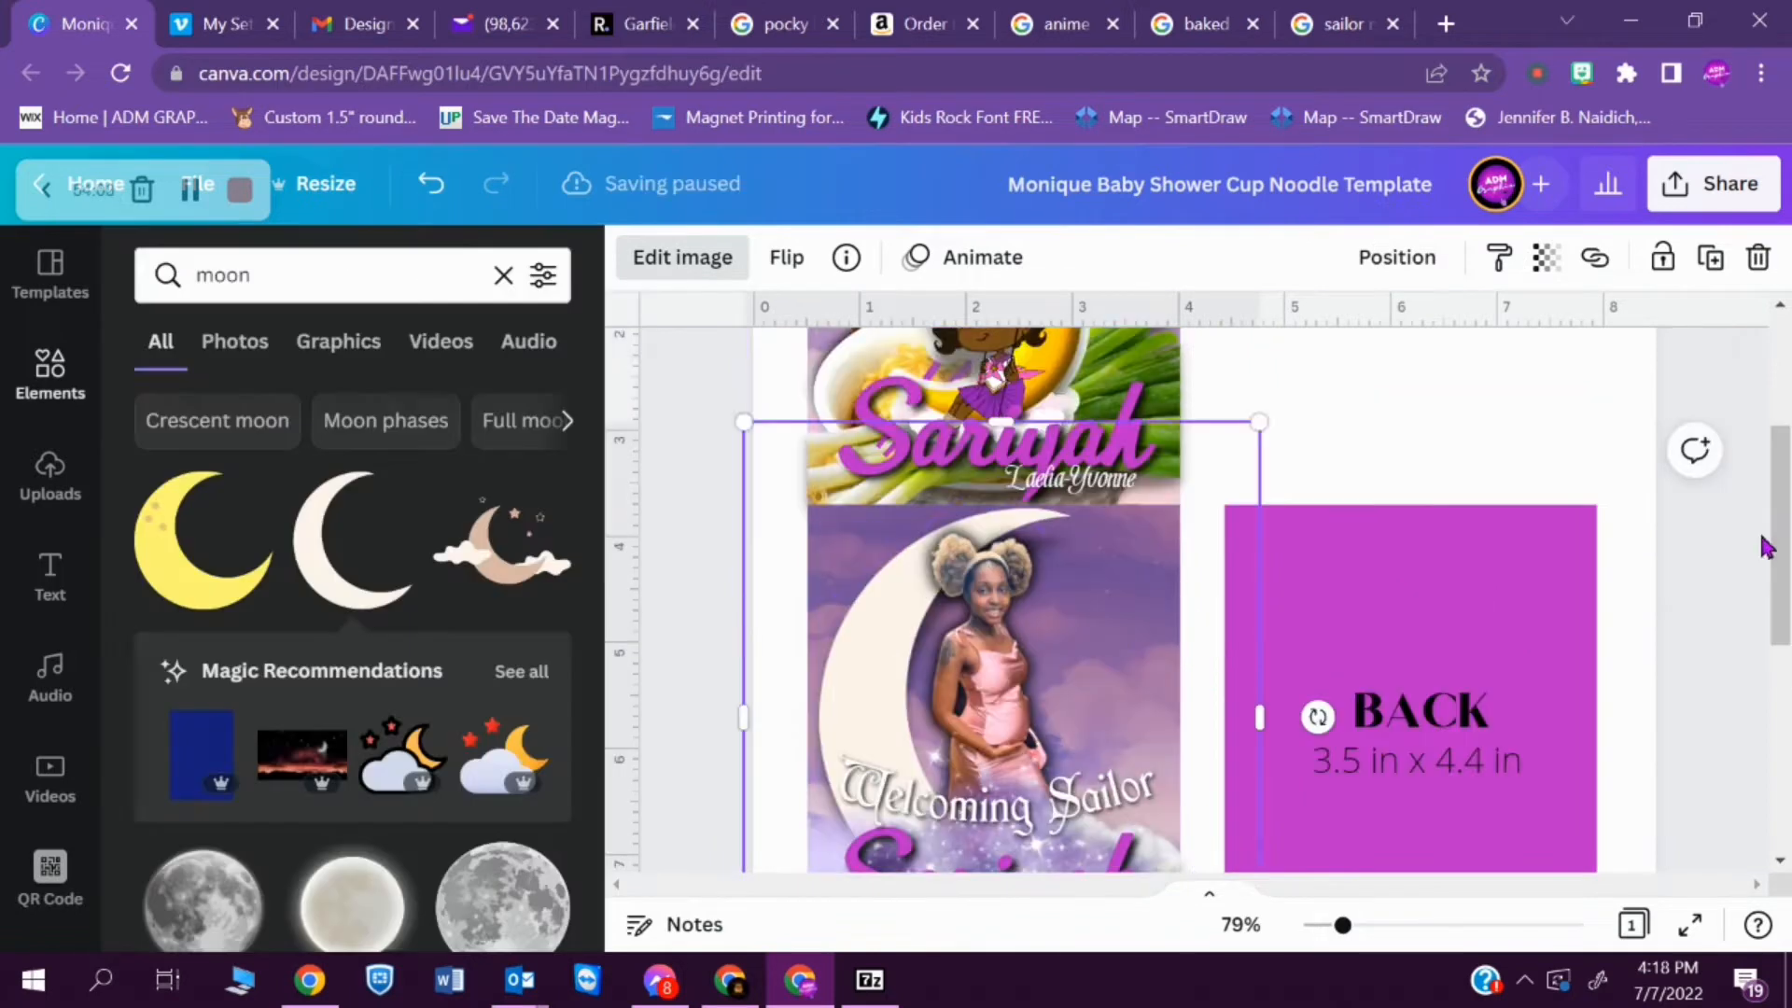
# - Delete the cream crescent moon from the FRONT panel
pyautogui.moveTo(826, 698); pyautogui.dragTo(862, 603)
pyautogui.click(1732, 451)
pyautogui.moveTo(1780, 471); pyautogui.dragTo(1780, 531)
pyautogui.moveTo(991, 523); pyautogui.dragTo(1192, 521)
pyautogui.click(971, 575)
pyautogui.press('Delete')
# - Search the elements for "Crescent moon" and add the glowing white crescent to the page
pyautogui.click(235, 428)
pyautogui.moveTo(593, 500); pyautogui.dragTo(600, 700)
pyautogui.click(338, 717)
pyautogui.moveTo(1094, 466); pyautogui.dragTo(861, 828)
pyautogui.moveTo(1322, 539); pyautogui.dragTo(1068, 891)
pyautogui.moveTo(1779, 551); pyautogui.dragTo(1779, 714)
pyautogui.click(1511, 547)
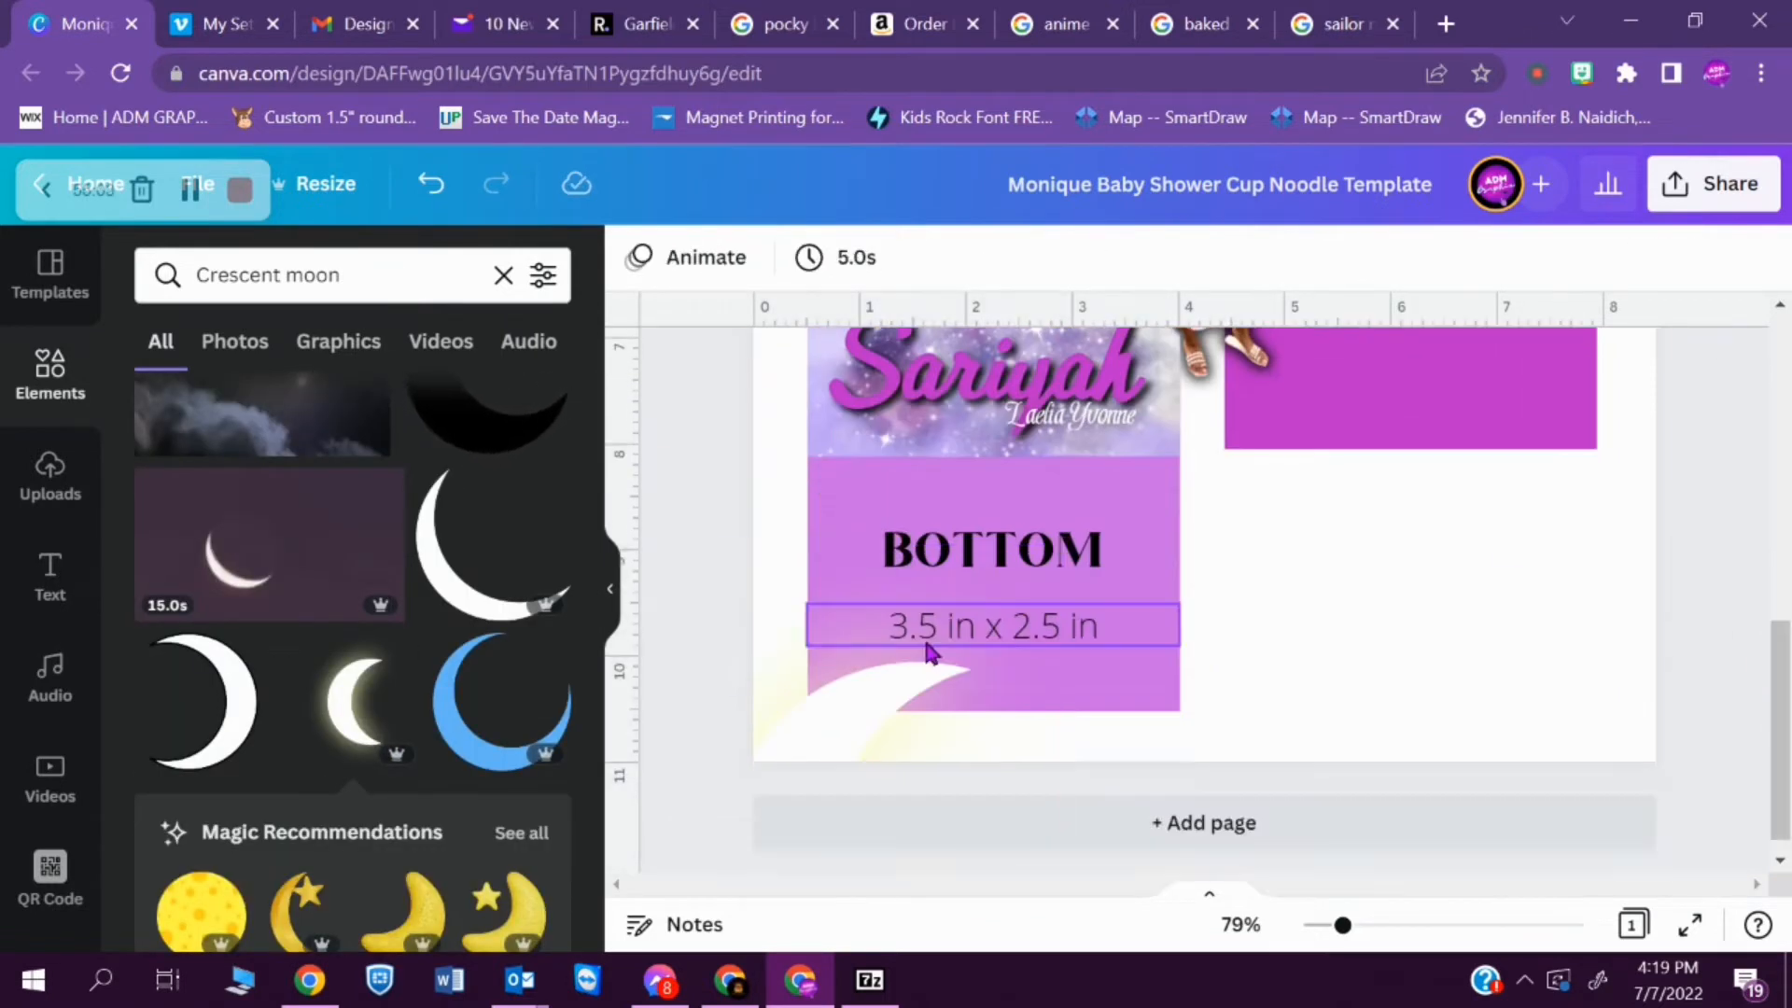
# - Move the glowing white crescent onto the FRONT panel and resize it around the mother
pyautogui.moveTo(821, 723); pyautogui.dragTo(881, 474)
pyautogui.moveTo(600, 680); pyautogui.dragTo(598, 760)
pyautogui.moveTo(1342, 925); pyautogui.dragTo(1325, 924)
pyautogui.moveTo(1779, 713); pyautogui.dragTo(1782, 614)
pyautogui.moveTo(974, 799); pyautogui.dragTo(997, 580)
pyautogui.moveTo(1068, 830); pyautogui.dragTo(1104, 811)
pyautogui.moveTo(1200, 560); pyautogui.dragTo(1100, 559)
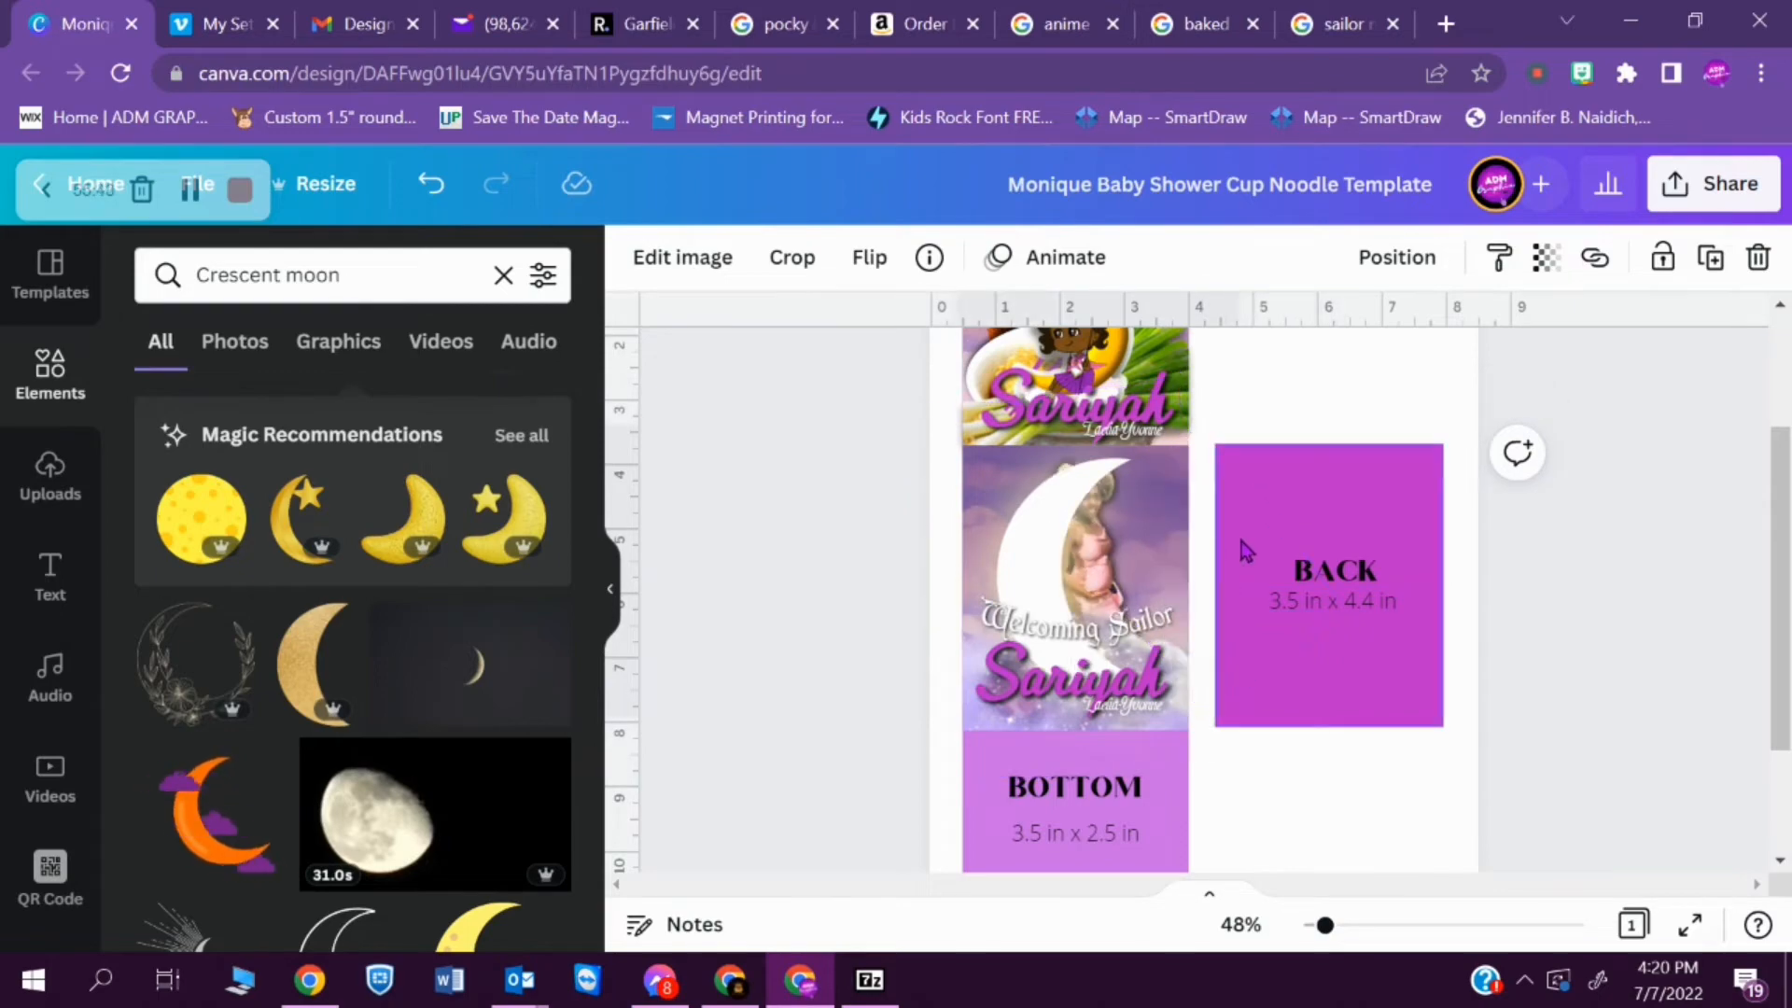
pyautogui.moveTo(1325, 924); pyautogui.dragTo(1340, 924)
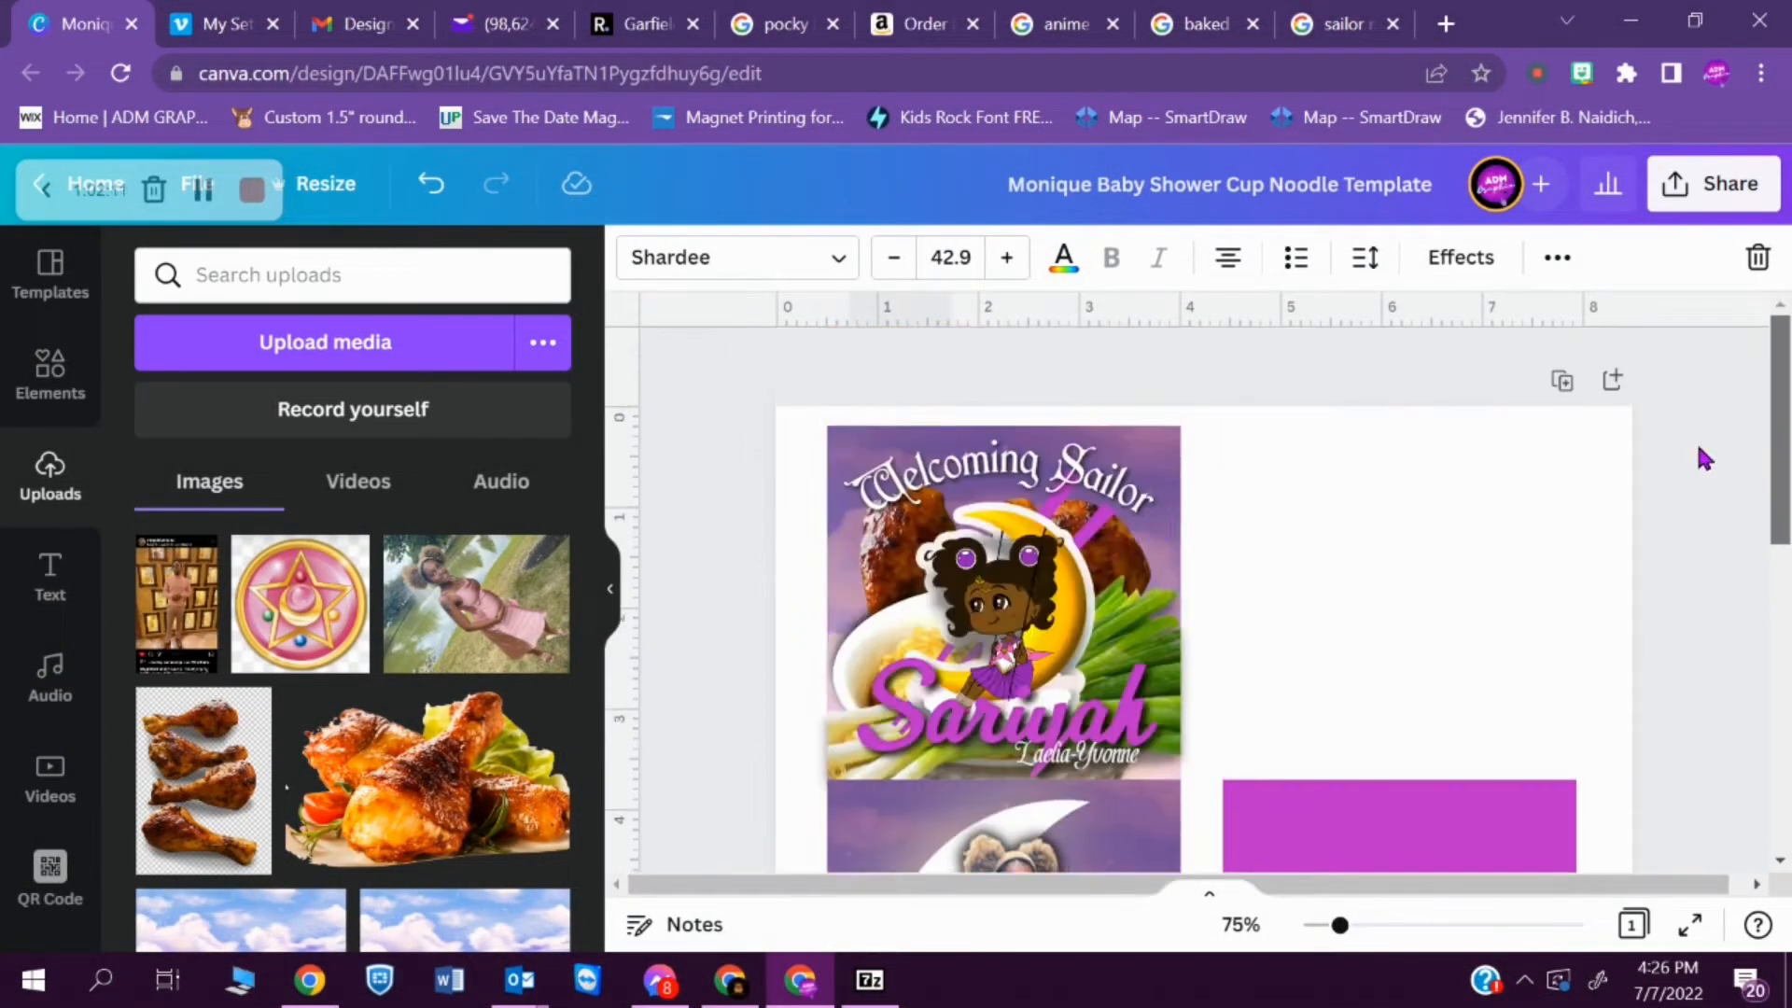
# - Replace the FRONT panel's "Welcoming Sailor" text with a copy of the top panel's text in the Shardee font
pyautogui.click(737, 256)
pyautogui.click(1528, 540)
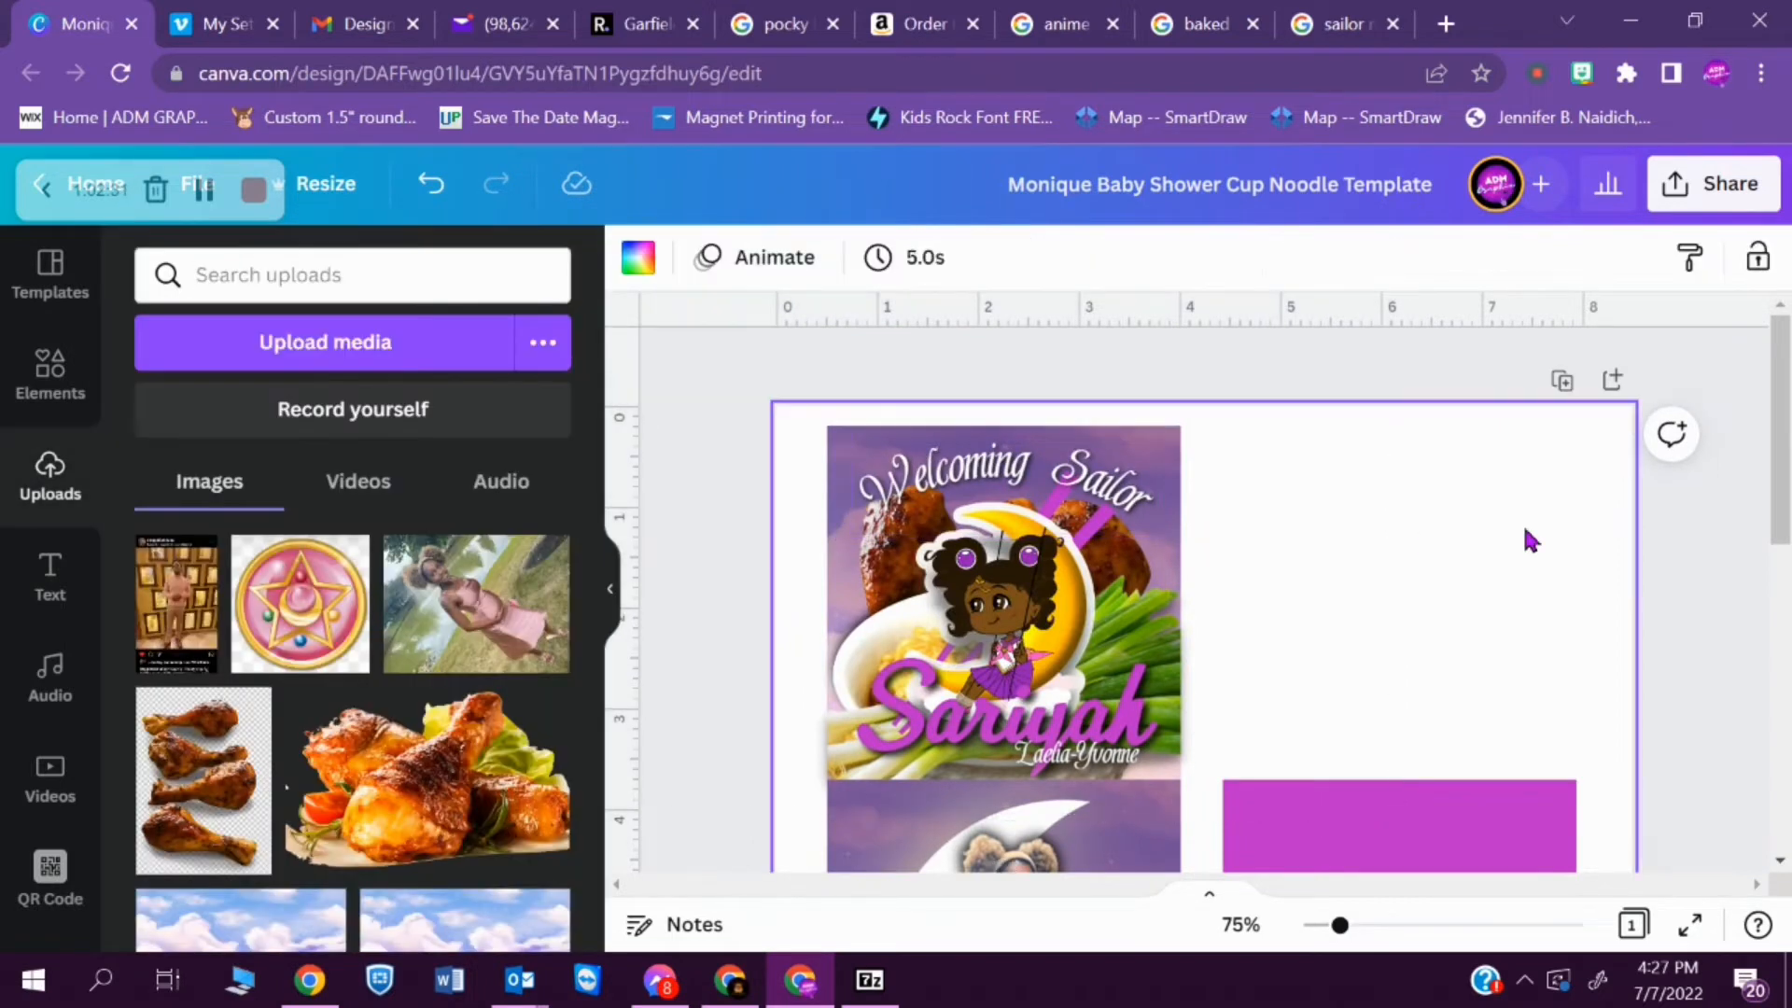
pyautogui.scroll(-4, 1306, 597)
pyautogui.click(901, 660)
pyautogui.press('Delete')
pyautogui.hotkey('ctrl', 'v')
pyautogui.moveTo(1083, 635); pyautogui.dragTo(1124, 672)
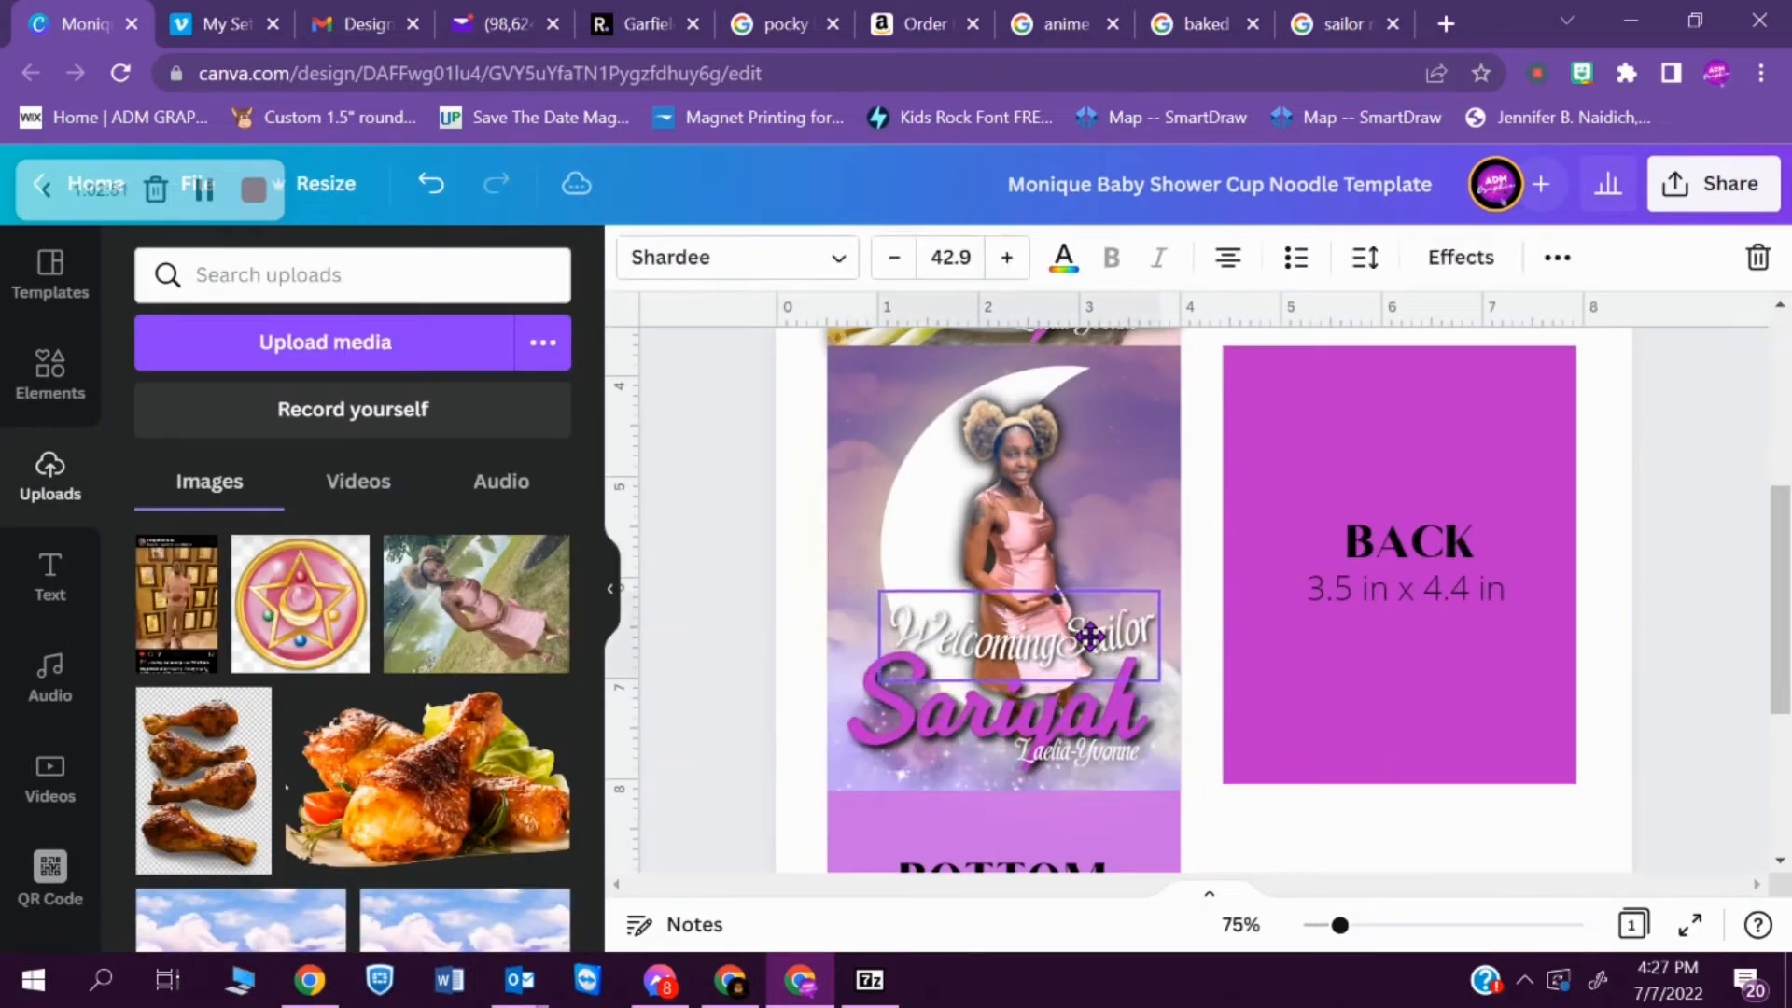
pyautogui.click(1204, 616)
pyautogui.click(1299, 840)
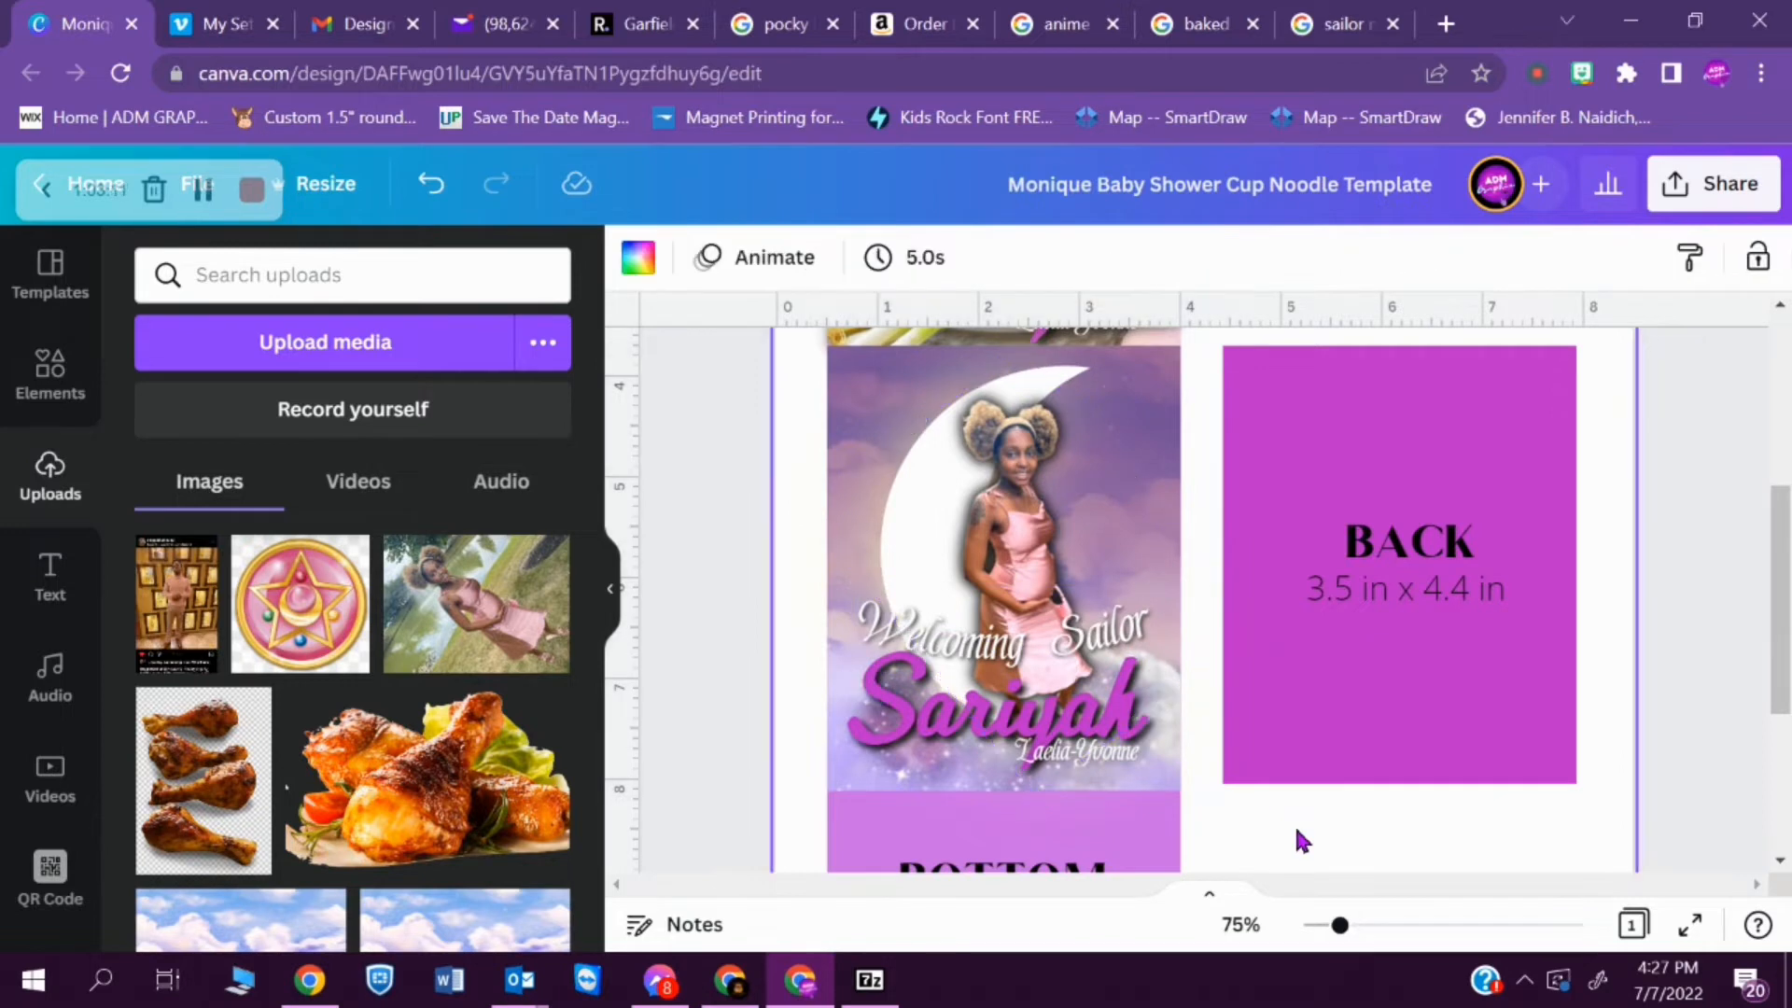
# - Add the uploaded photo of the man to the FRONT panel, remove its background and flip it beside the mother
pyautogui.click(178, 590)
pyautogui.click(682, 257)
pyautogui.click(189, 506)
pyautogui.click(464, 900)
pyautogui.moveTo(1204, 522); pyautogui.dragTo(944, 569)
pyautogui.click(869, 257)
pyautogui.click(924, 328)
pyautogui.click(948, 486)
pyautogui.moveTo(948, 486); pyautogui.dragTo(960, 500)
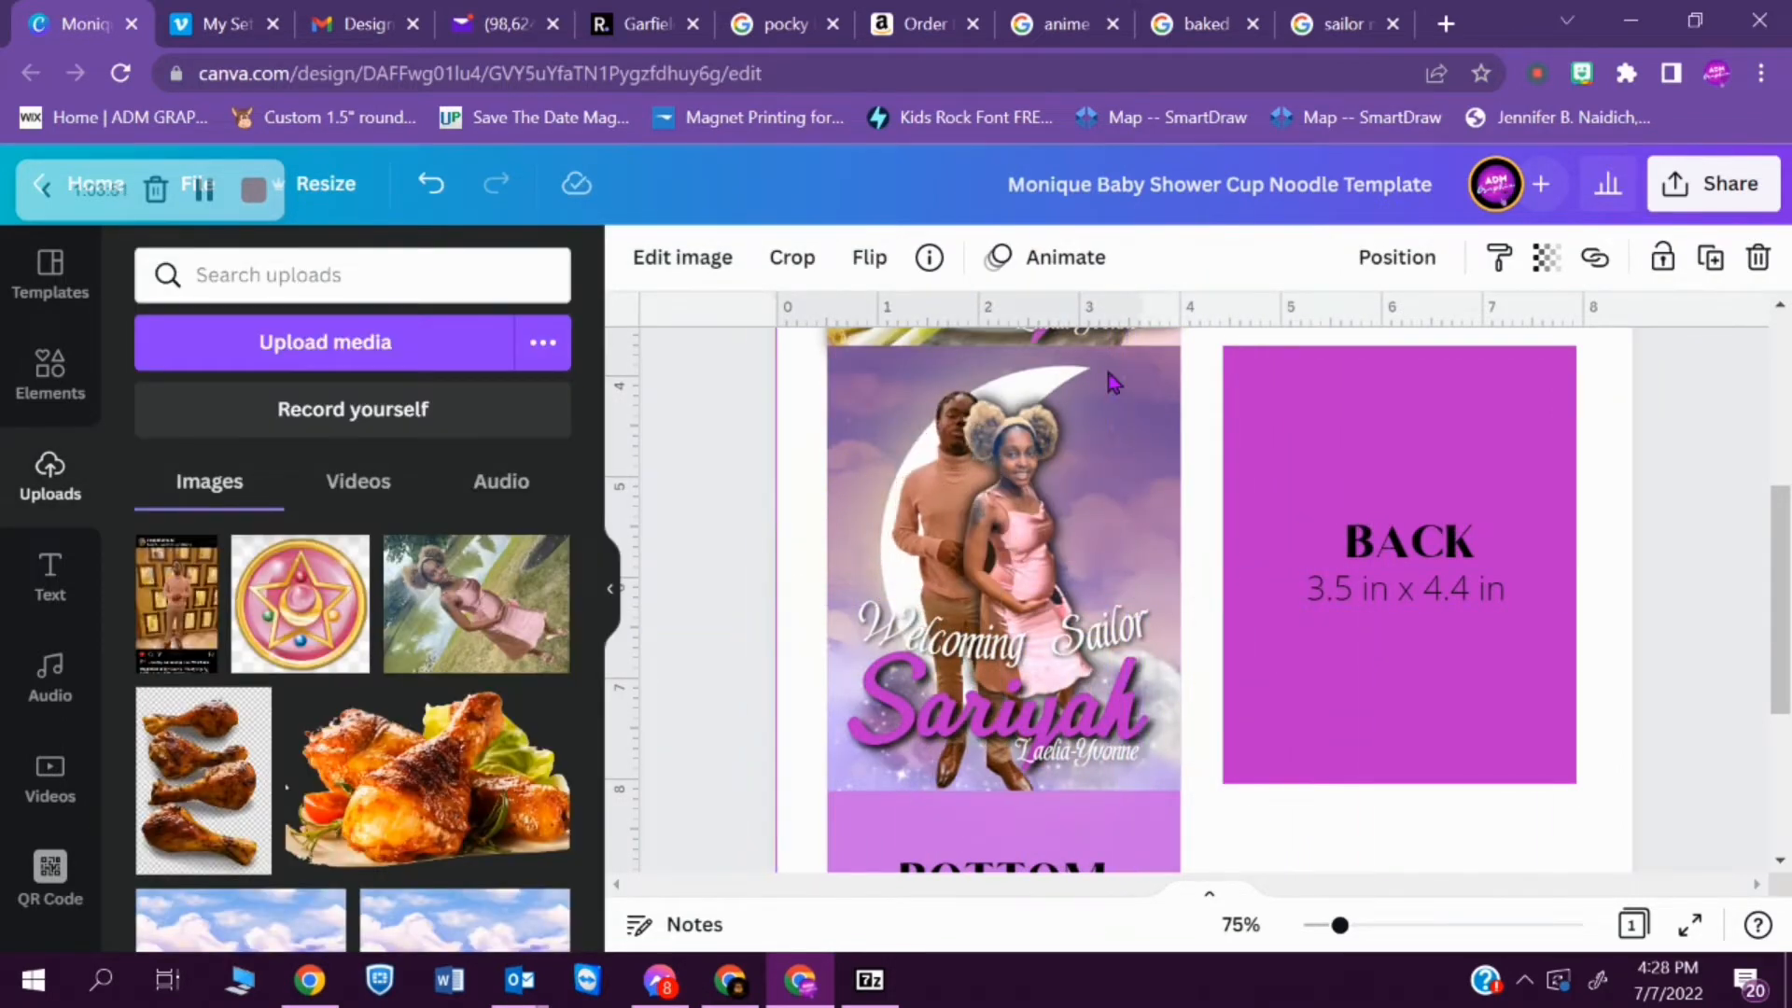
# - Move the man to the mother's other side on the FRONT panel, crop his photo and rotate it upright
pyautogui.moveTo(1110, 383); pyautogui.dragTo(1242, 383)
pyautogui.moveTo(1310, 593); pyautogui.dragTo(1310, 604)
pyautogui.moveTo(1132, 469); pyautogui.dragTo(1137, 471)
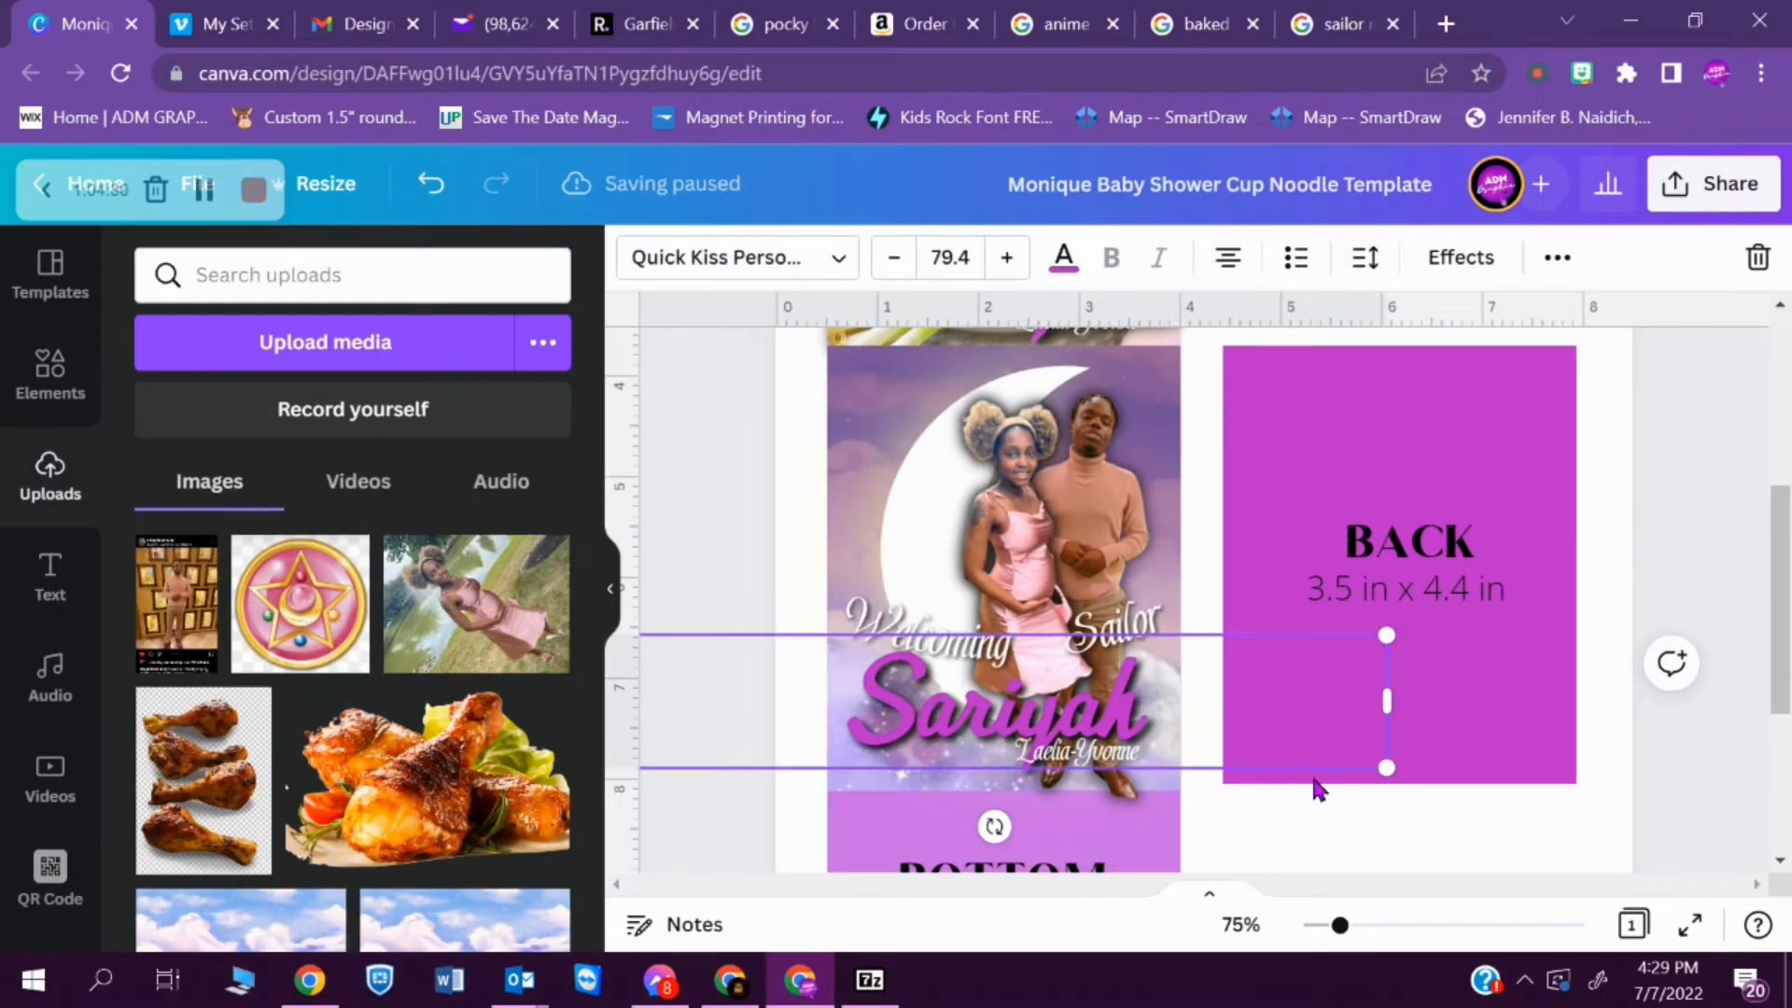
pyautogui.click(1116, 627)
pyautogui.click(1137, 466)
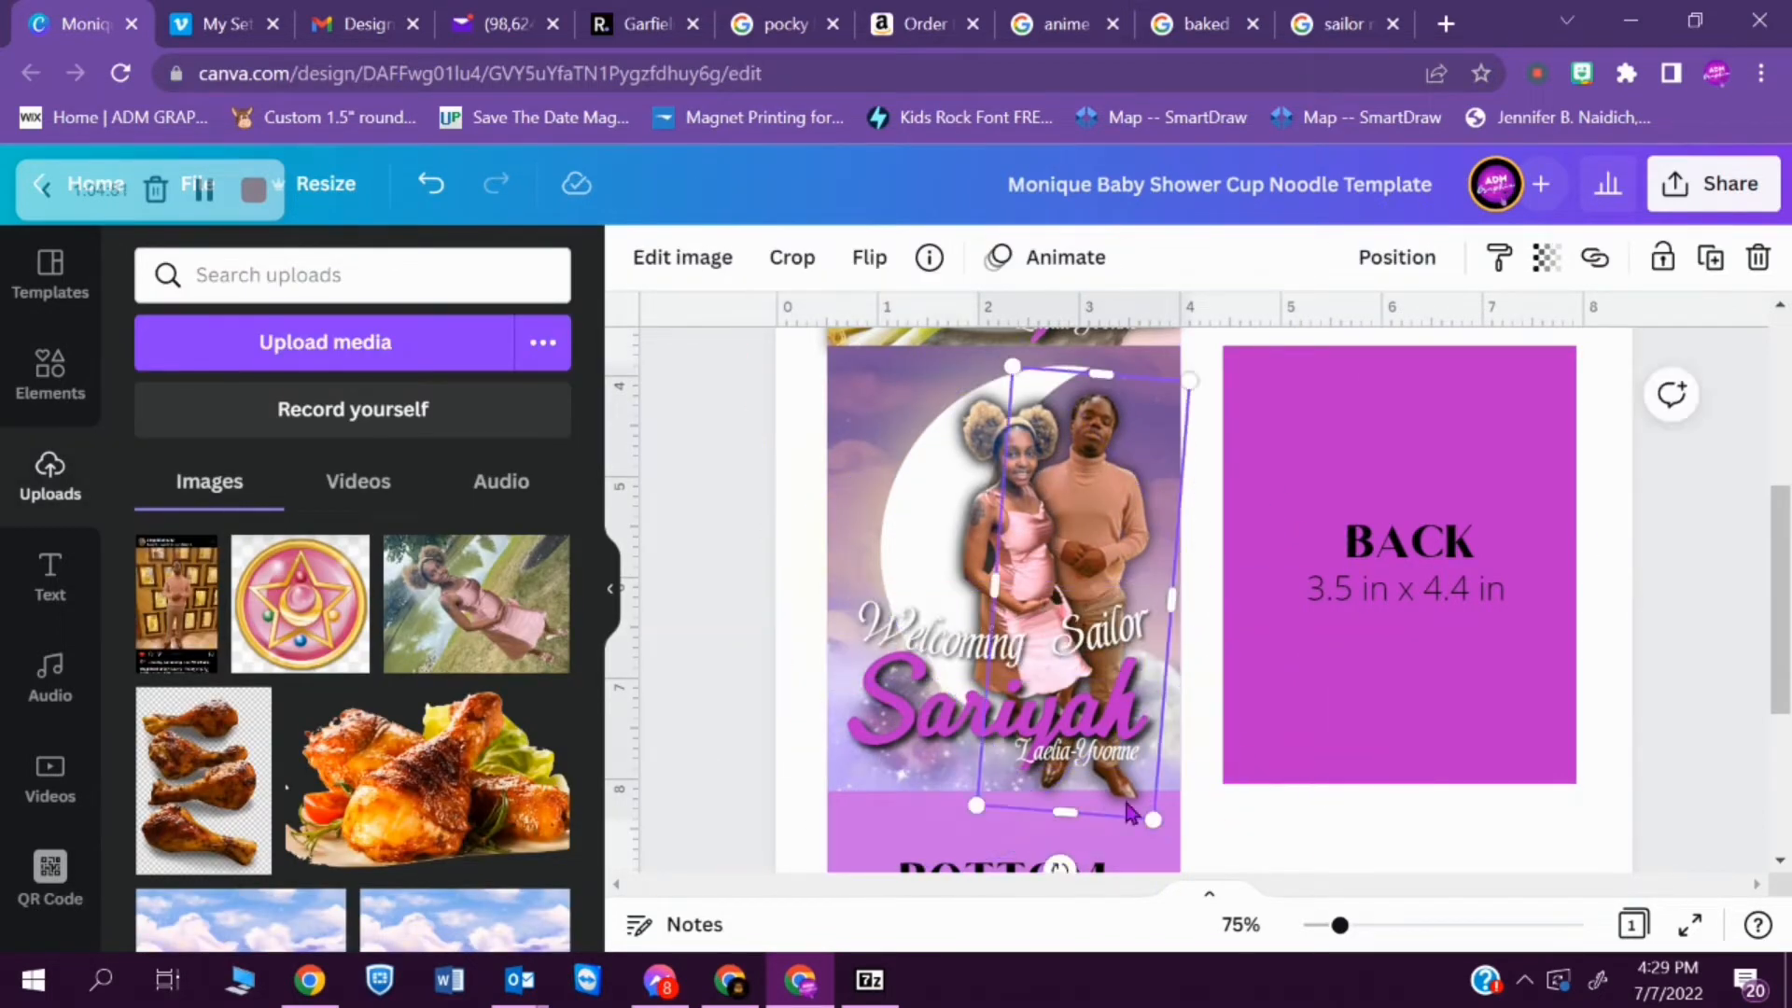
pyautogui.moveTo(1061, 848); pyautogui.dragTo(1083, 849)
pyautogui.click(1276, 818)
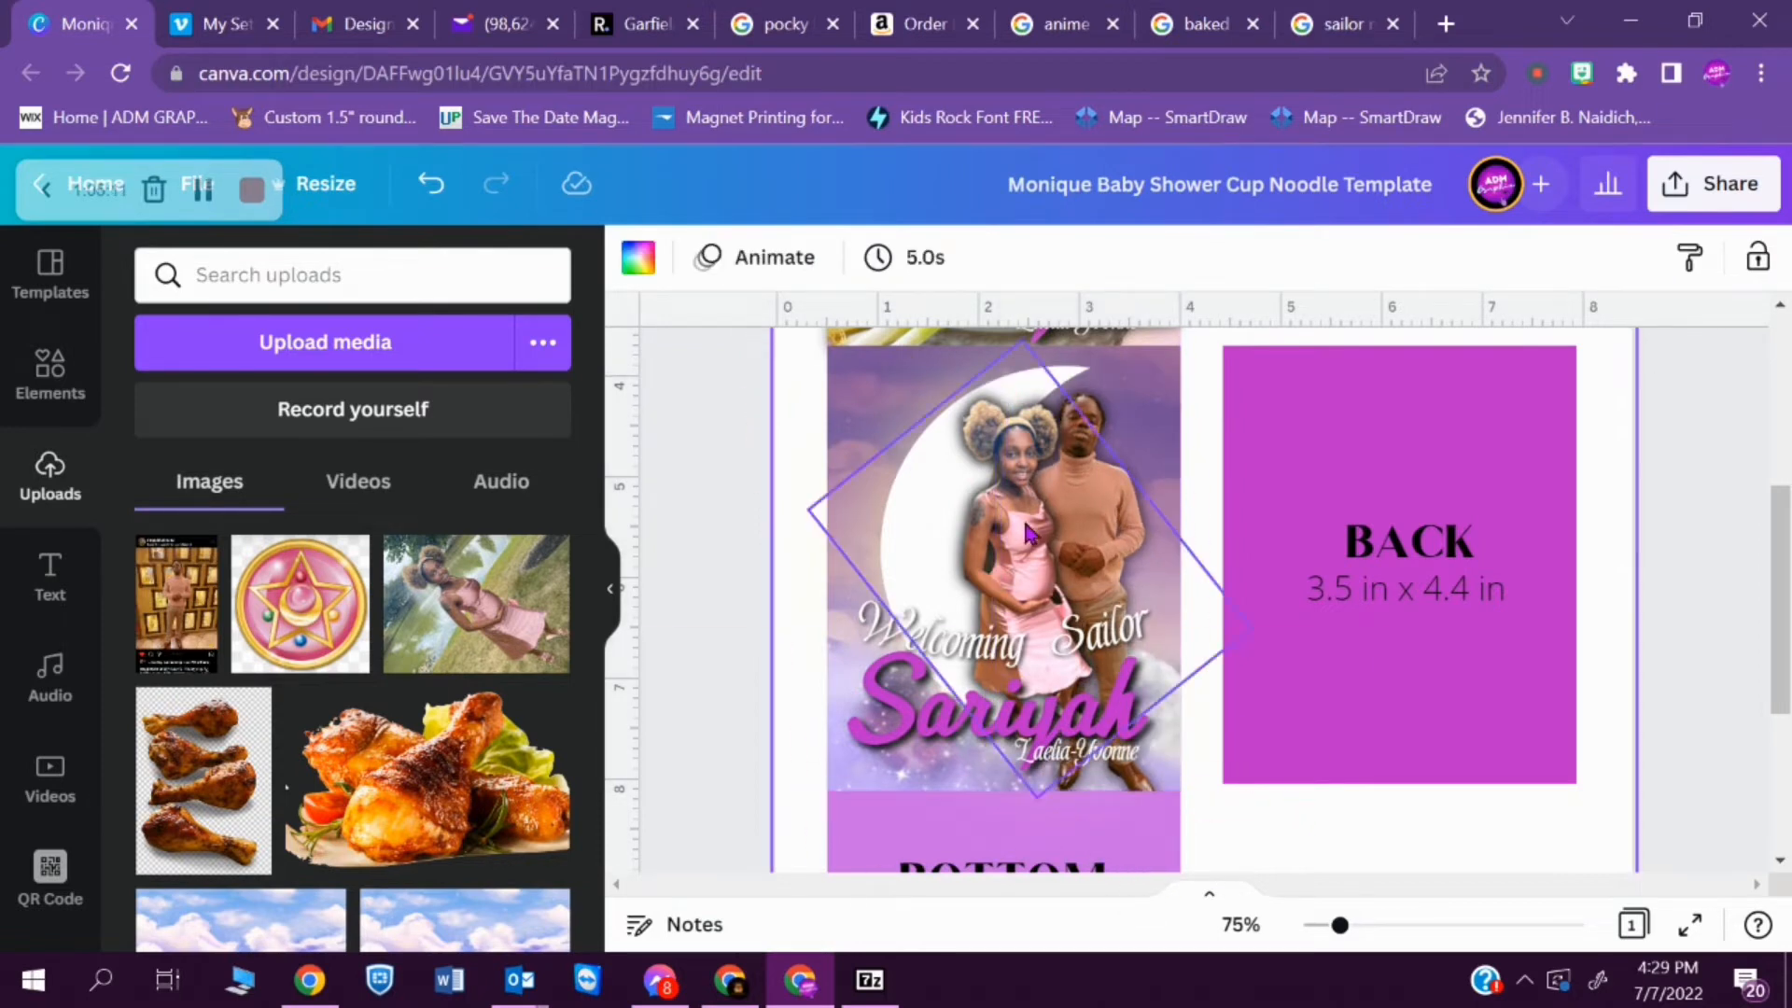
# - Adjust the man's photo to brightness 16 and contrast 25
pyautogui.click(1103, 523)
pyautogui.click(682, 257)
pyautogui.moveTo(351, 381); pyautogui.dragTo(387, 382)
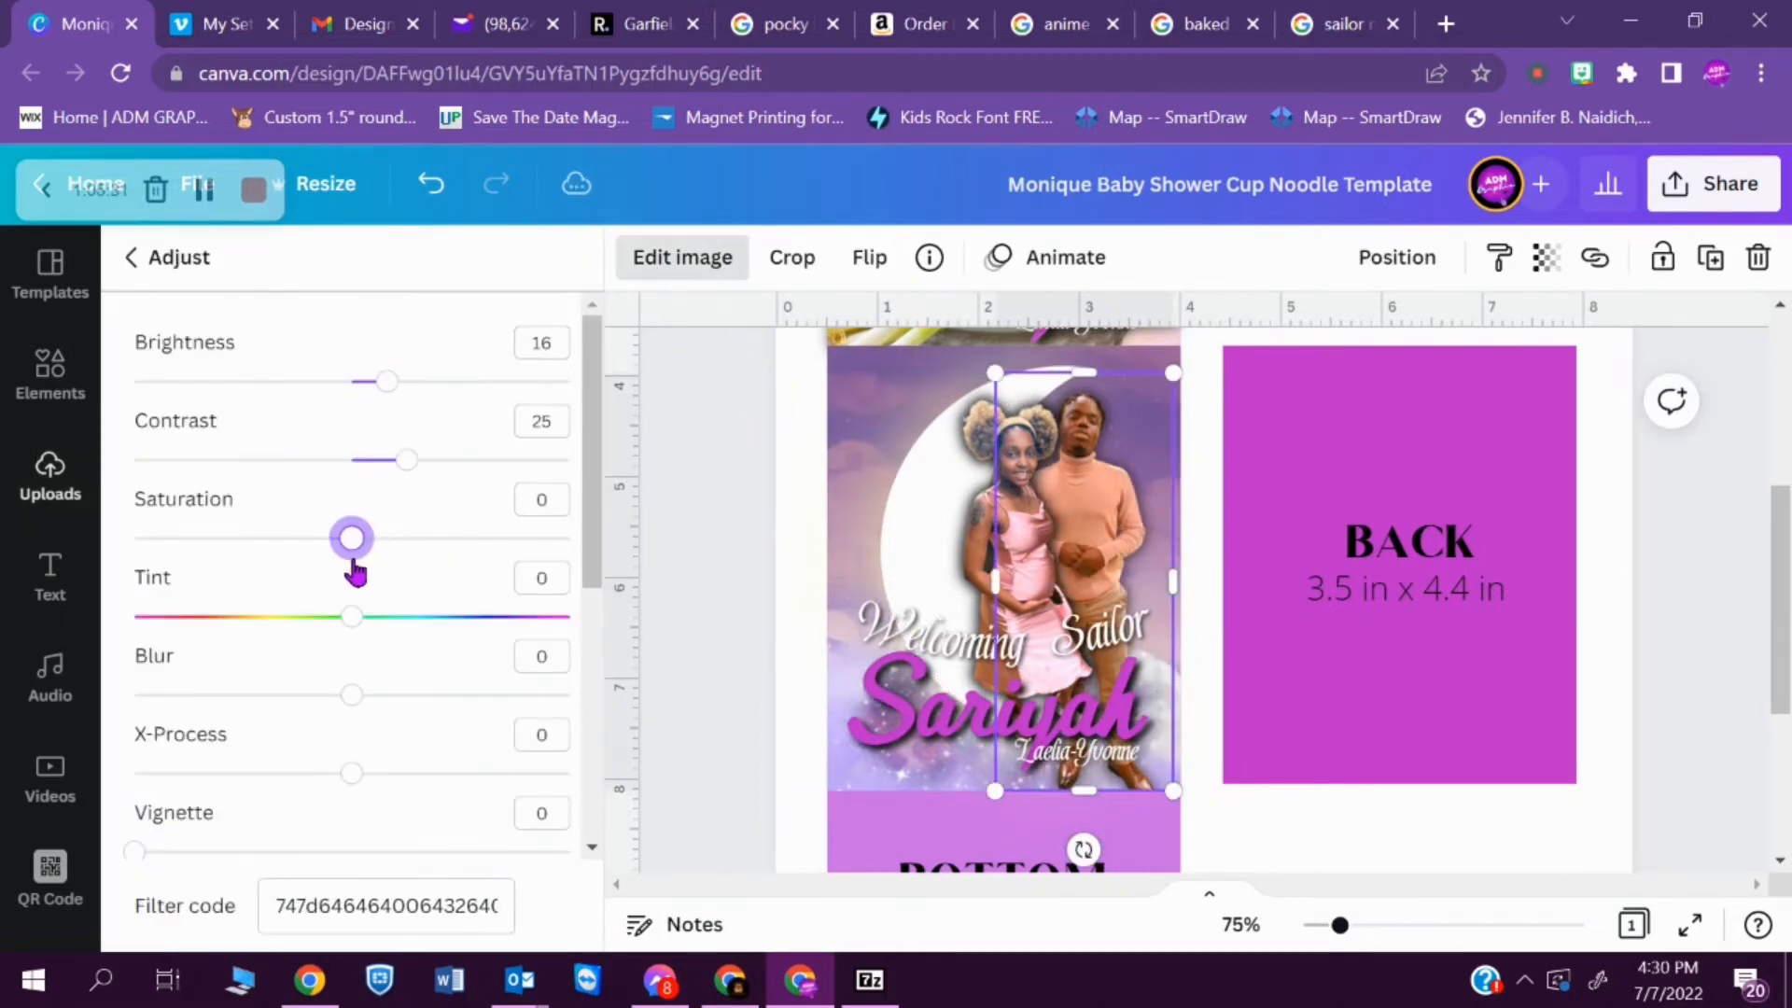
pyautogui.click(718, 576)
# - Colour the FRONT panel's "Welcoming Sailor" text gold and set its curve to 14
pyautogui.click(49, 373)
pyautogui.click(1074, 640)
pyautogui.click(1063, 258)
pyautogui.click(308, 275)
pyautogui.write('gold')
pyautogui.click(165, 402)
pyautogui.click(1460, 256)
pyautogui.scroll(-5, 354, 607)
pyautogui.click(345, 826)
pyautogui.scroll(-1, 354, 653)
pyautogui.moveTo(452, 896); pyautogui.dragTo(369, 897)
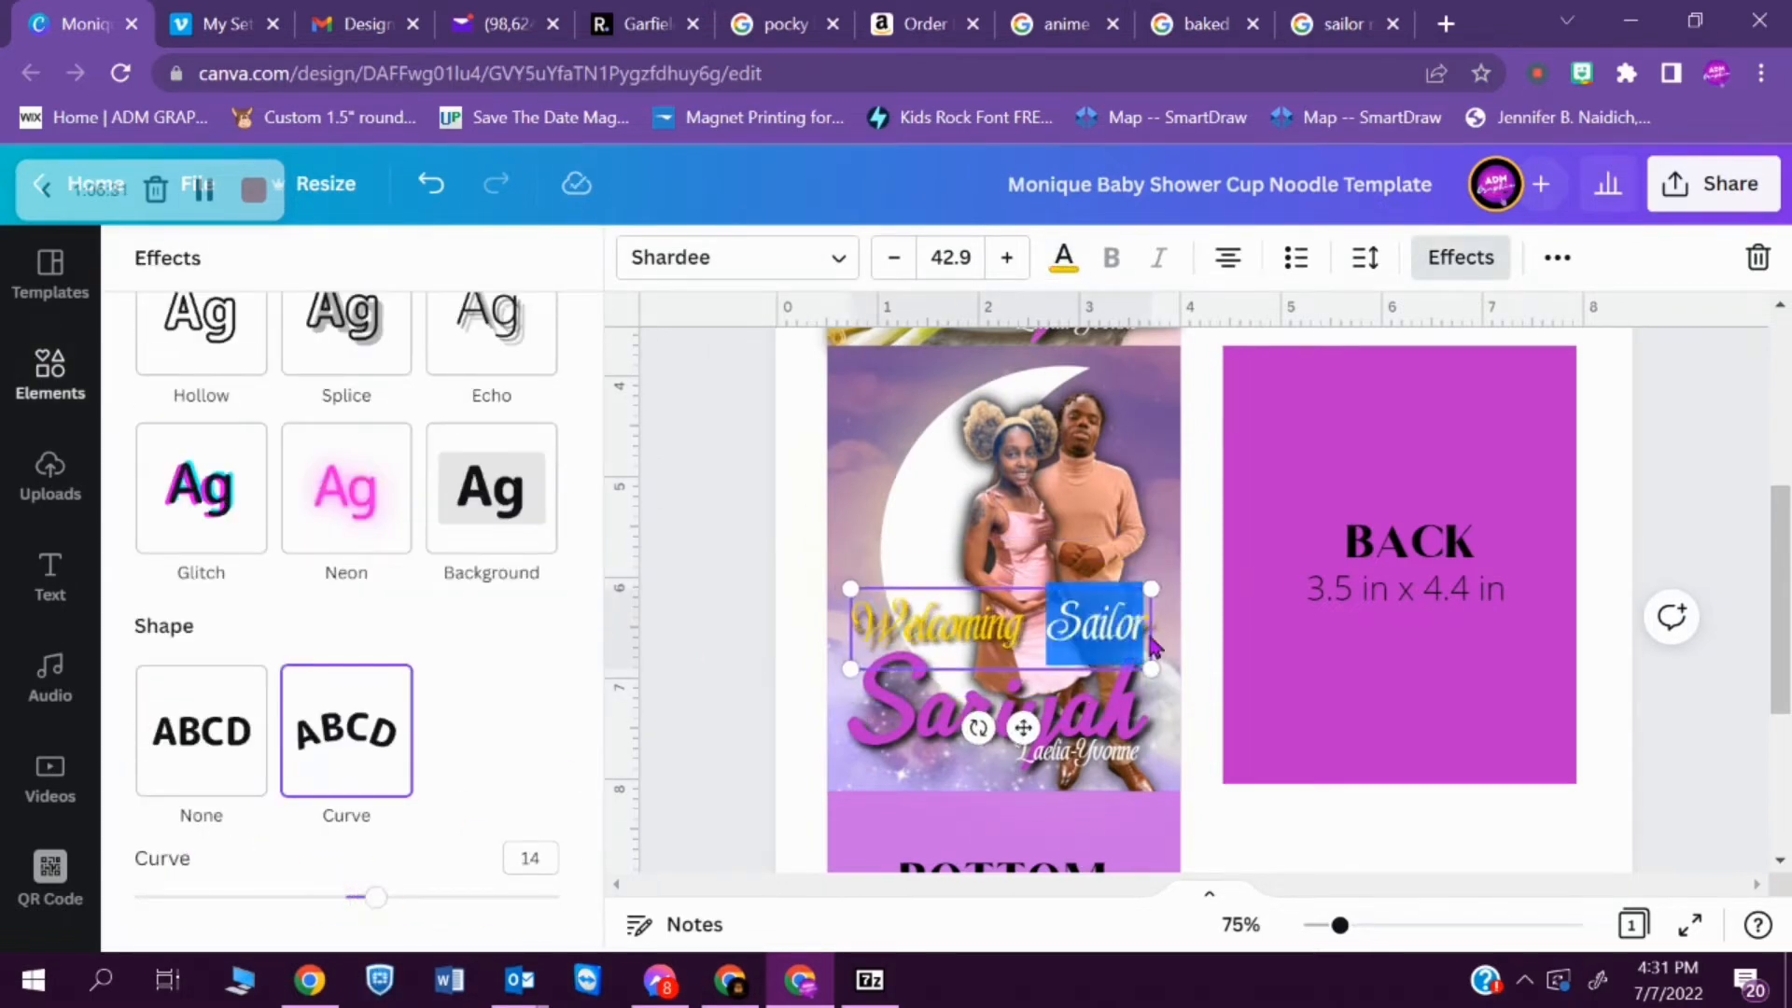
# - Remove "Sailor" from the gold text and move the remaining "Welcoming" to the FRONT panel's upper left corner
pyautogui.moveTo(1043, 627); pyautogui.dragTo(853, 625)
pyautogui.press('BackSpace')
pyautogui.click(1260, 857)
pyautogui.click(1004, 627)
pyautogui.moveTo(1052, 662); pyautogui.dragTo(915, 436)
# - Add a separate gold "Sailor" text in Shardee at size 68.4 above the baby's name on the FRONT panel
pyautogui.click(1037, 569)
pyautogui.click(1038, 665)
pyautogui.hotkey('ctrl', 'c')
pyautogui.hotkey('ctrl', 'v')
pyautogui.write('Welcoming')
pyautogui.click(889, 261)
pyautogui.click(889, 261)
pyautogui.moveTo(1780, 625)
pyautogui.mouseDown()
pyautogui.moveTo(1777, 512)
pyautogui.moveTo(1766, 614)
pyautogui.mouseUp()
pyautogui.click(1094, 670)
pyautogui.click(1101, 676)
pyautogui.write('Sariyah')
pyautogui.click(1029, 674)
pyautogui.press('BackSpace')
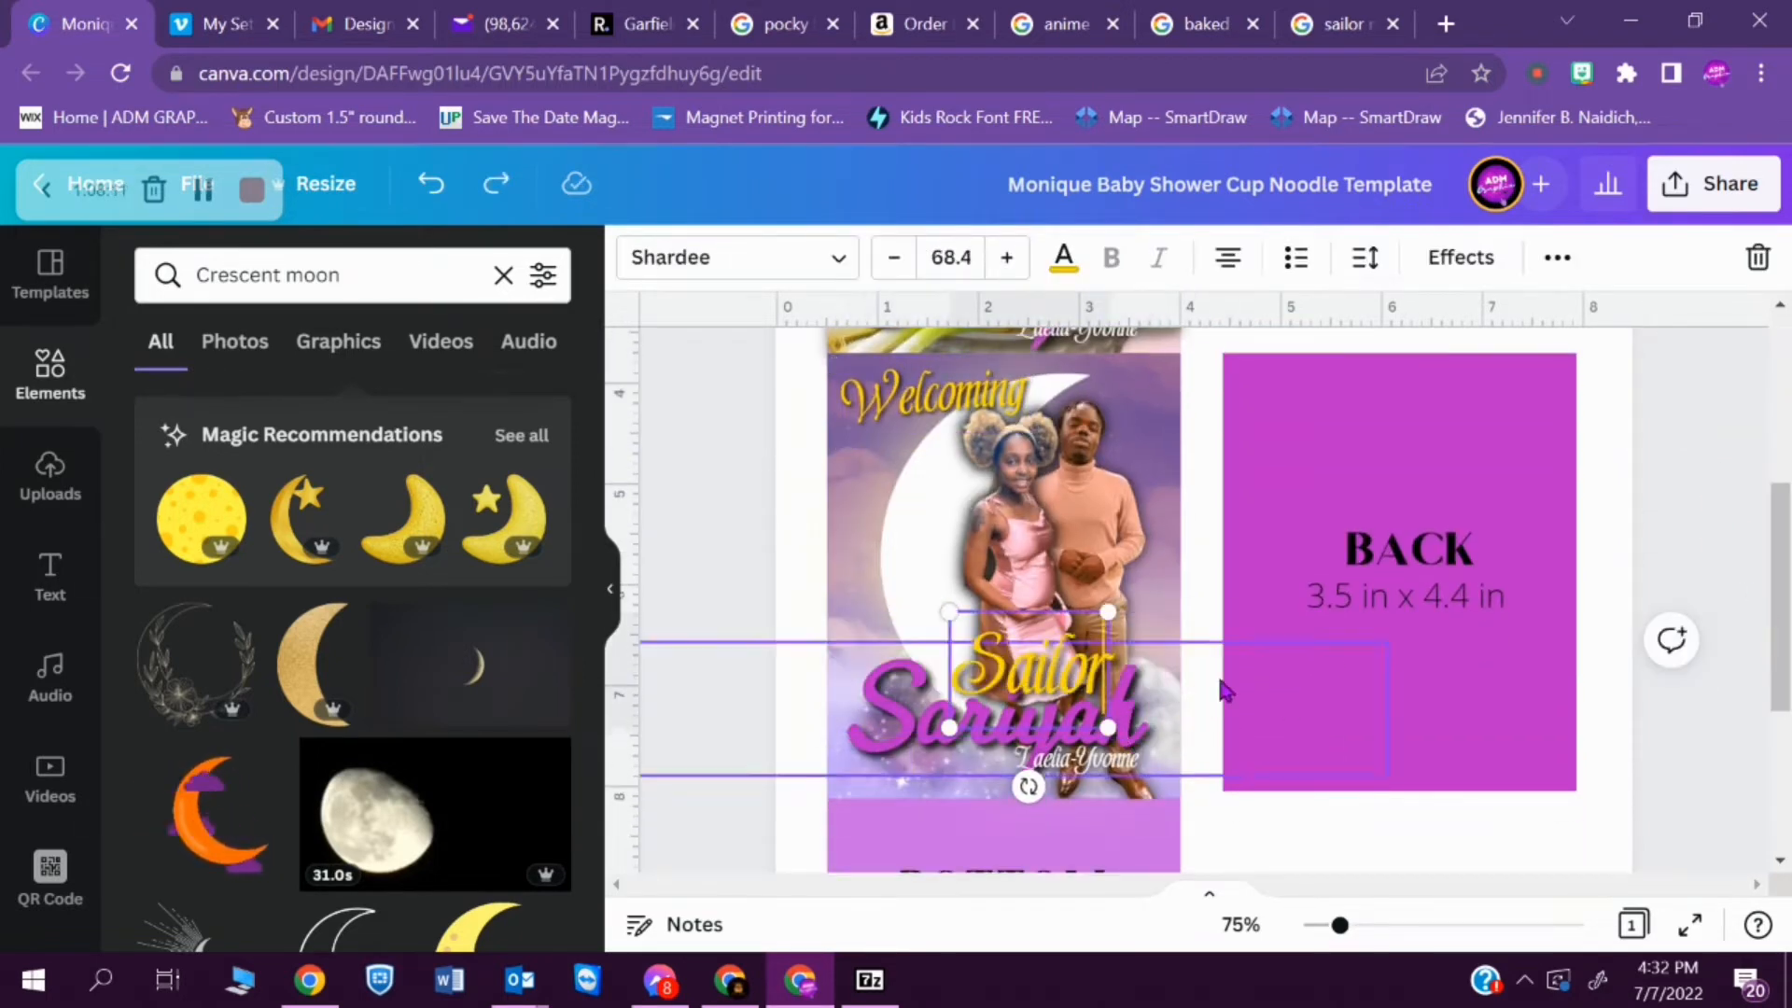
# - Search the elements for "baby bassinet" and look through the results
pyautogui.click(1210, 525)
pyautogui.click(504, 275)
pyautogui.write('baby bassinet')
pyautogui.press('Return')
pyautogui.moveTo(592, 485); pyautogui.dragTo(607, 881)
# - Try a pink colour on the FRONT panel's "Sailor" text and undo it
pyautogui.click(1010, 668)
pyautogui.click(1064, 258)
pyautogui.click(386, 278)
pyautogui.write('pink')
pyautogui.click(384, 531)
pyautogui.click(541, 275)
pyautogui.click(431, 183)
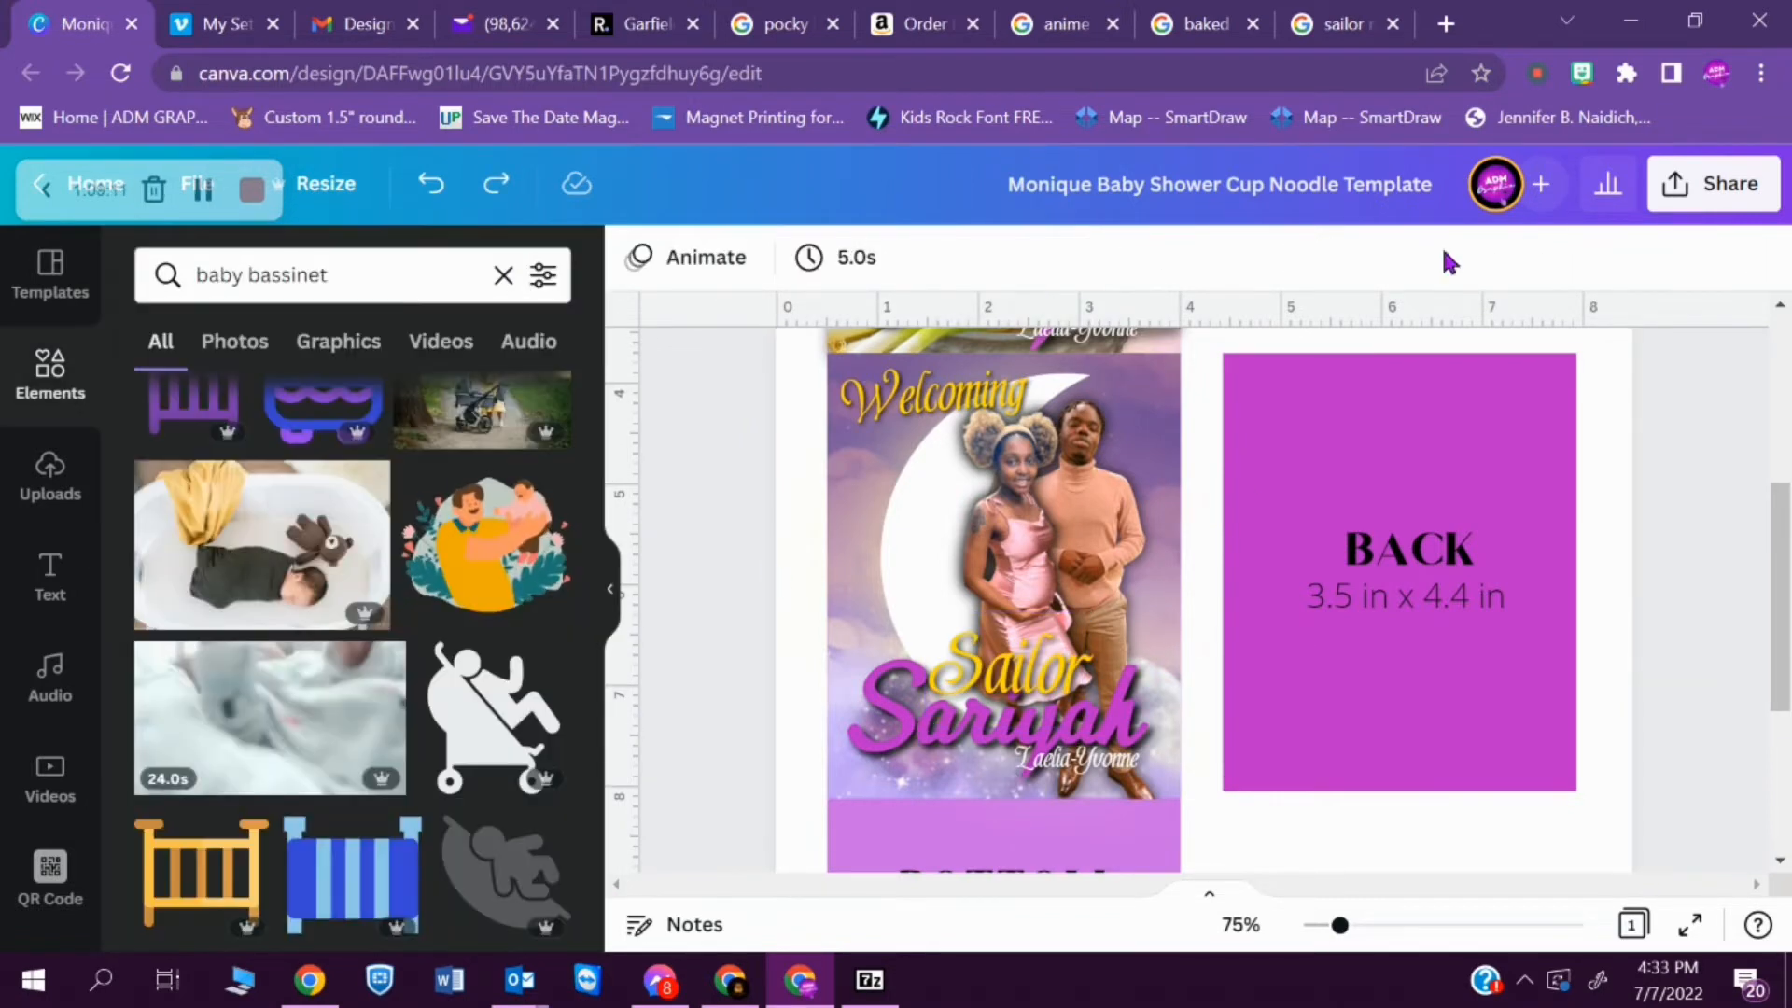
# - Search the elements for "stars" and try the band of small gold stars across the upper FRONT panel
pyautogui.click(504, 275)
pyautogui.write('stars')
pyautogui.press('Return')
pyautogui.click(355, 811)
pyautogui.moveTo(1042, 621); pyautogui.dragTo(955, 466)
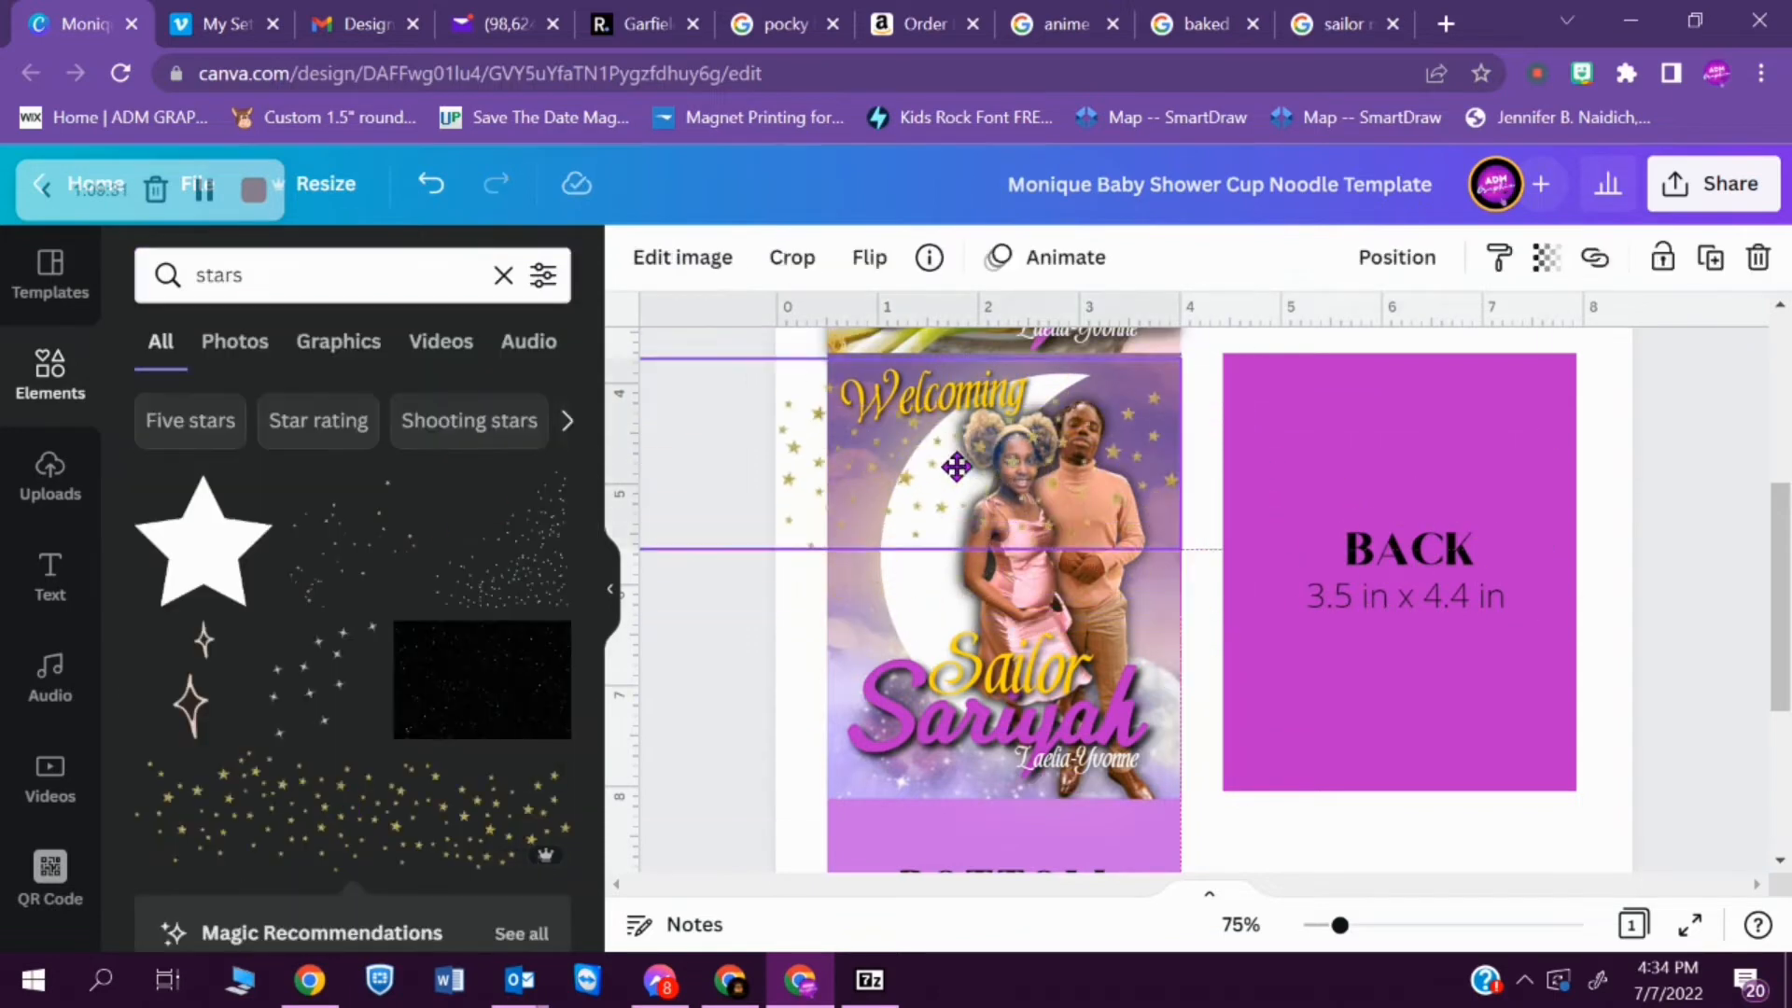
pyautogui.press('Delete')
# - Try the scattered orange stars over the FRONT panel
pyautogui.click(504, 546)
pyautogui.scroll(3, 574, 632)
pyautogui.moveTo(479, 536); pyautogui.dragTo(1035, 654)
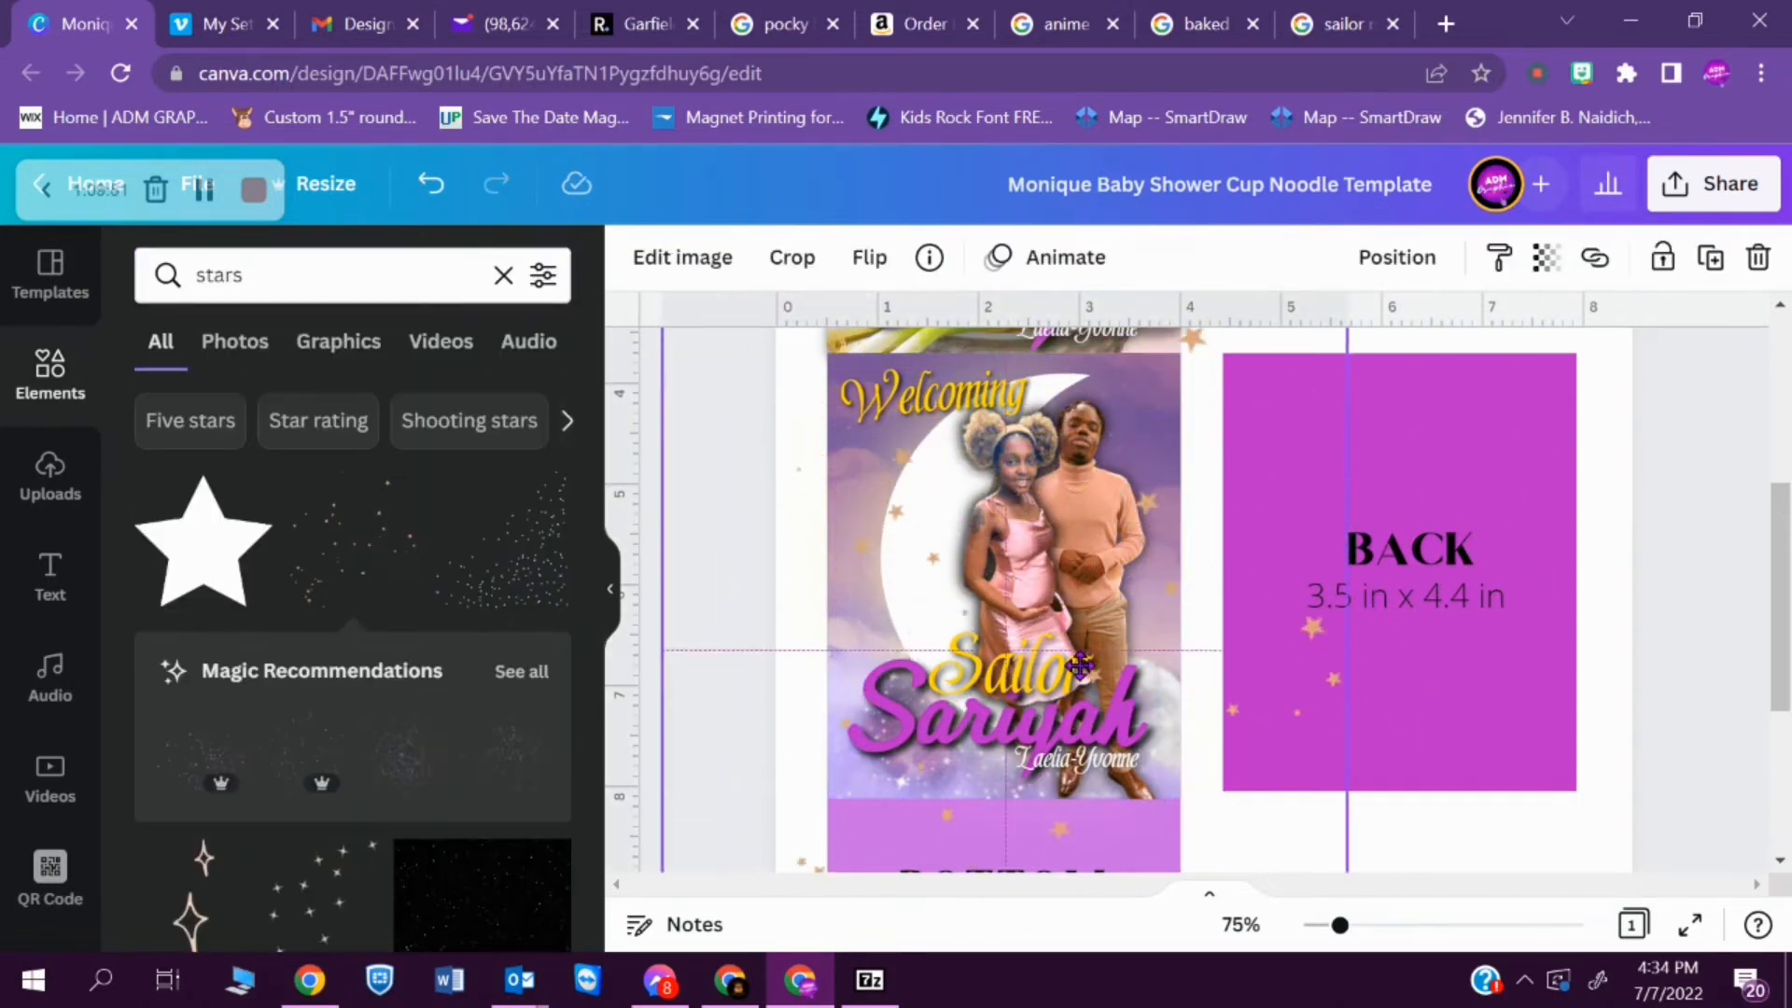
pyautogui.press('Delete')
# - Try the gold star confetti with image effects over the lower part of the FRONT panel
pyautogui.scroll(-1, 523, 607)
pyautogui.scroll(-11, 485, 777)
pyautogui.moveTo(484, 776); pyautogui.dragTo(1101, 723)
pyautogui.click(682, 256)
pyautogui.scroll(-10, 354, 607)
pyautogui.click(499, 327)
pyautogui.scroll(1, 355, 607)
pyautogui.click(240, 901)
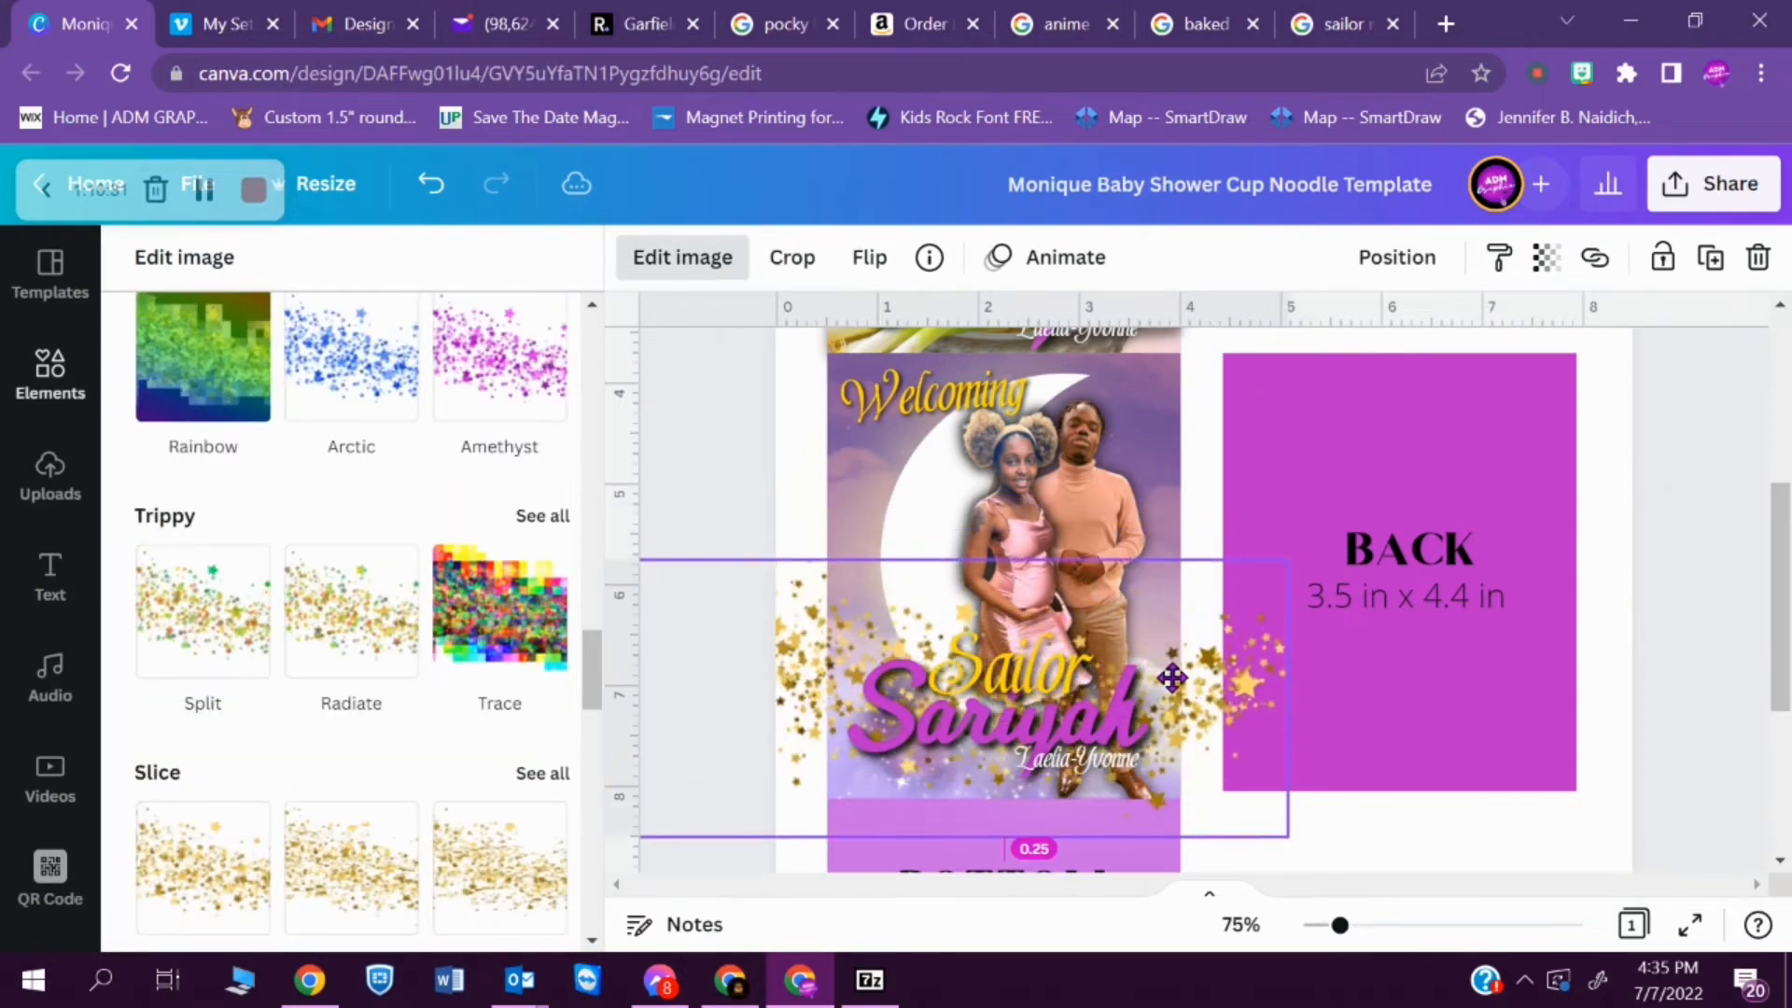
pyautogui.press('Delete')
# - Set the curve of the "Welcoming" text to 27 and rotate it to about -39° along the crescent
pyautogui.click(933, 397)
pyautogui.click(1461, 256)
pyautogui.scroll(-7, 591, 600)
pyautogui.moveTo(387, 907); pyautogui.dragTo(419, 907)
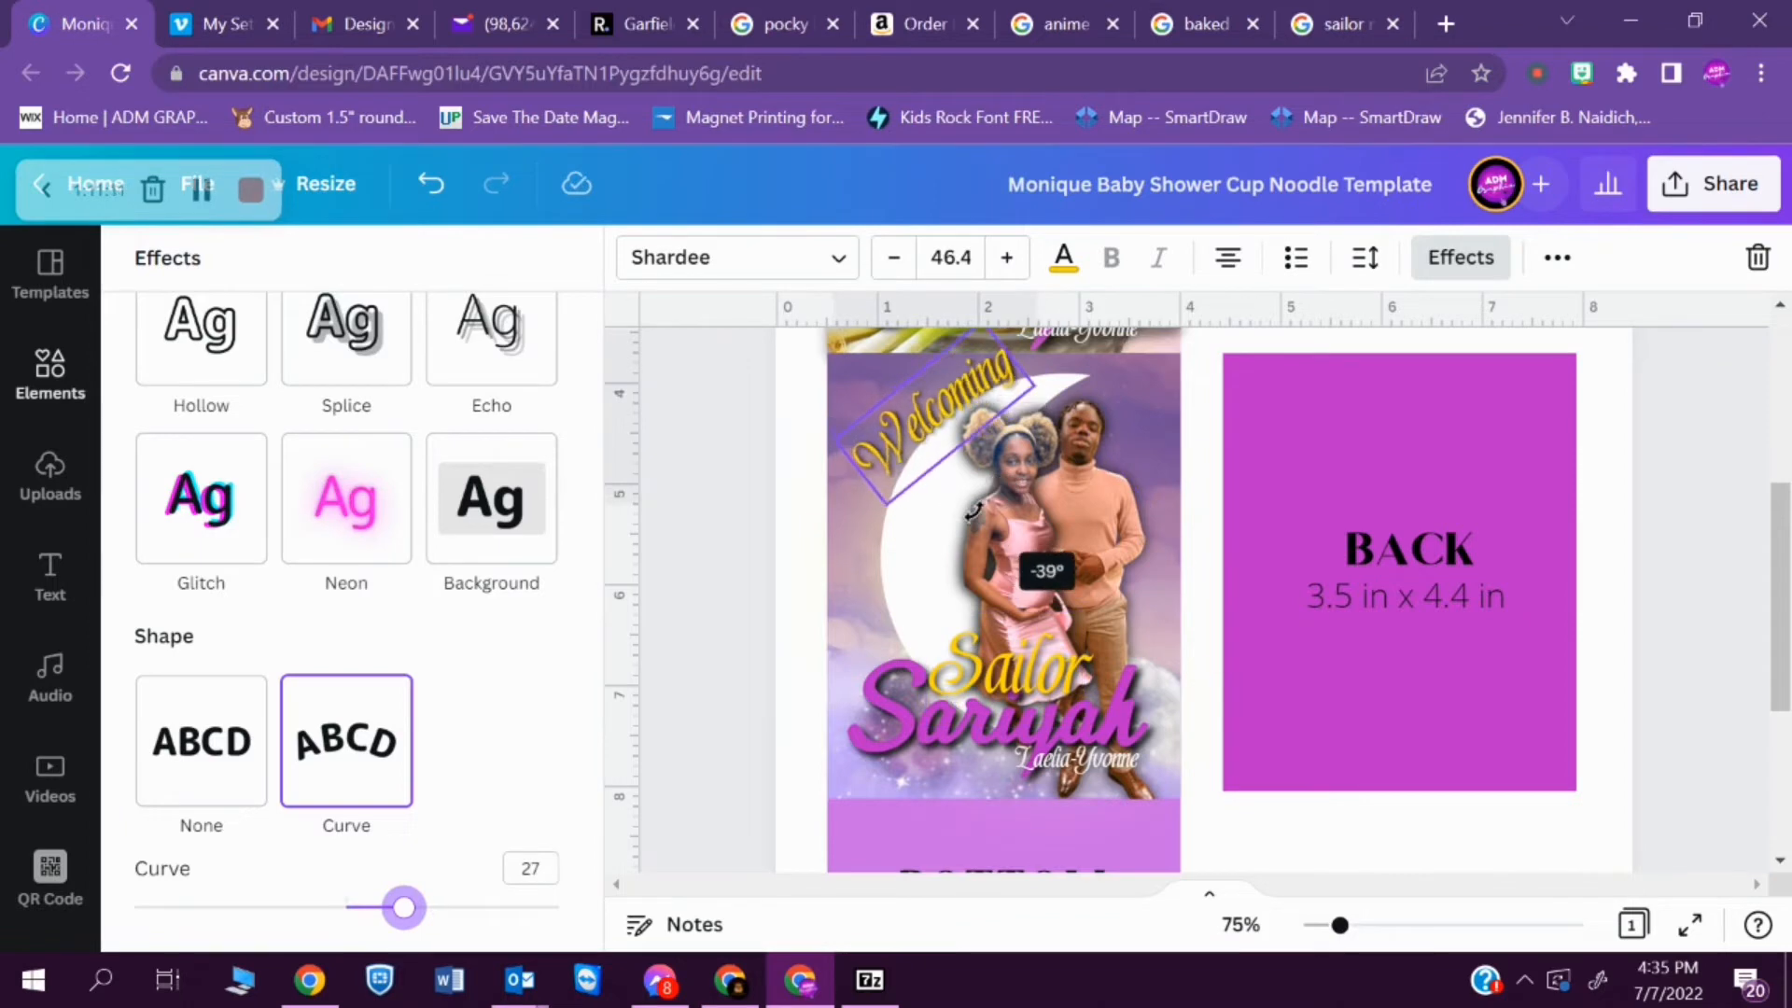
pyautogui.click(1364, 256)
# - Increase the curve of "Welcoming", scale it down to size 40.5 and fit it along the crescent's outer edge
pyautogui.moveTo(404, 907); pyautogui.dragTo(456, 907)
pyautogui.click(700, 568)
pyautogui.click(933, 424)
pyautogui.moveTo(861, 539); pyautogui.dragTo(879, 512)
pyautogui.click(700, 569)
pyautogui.click(933, 429)
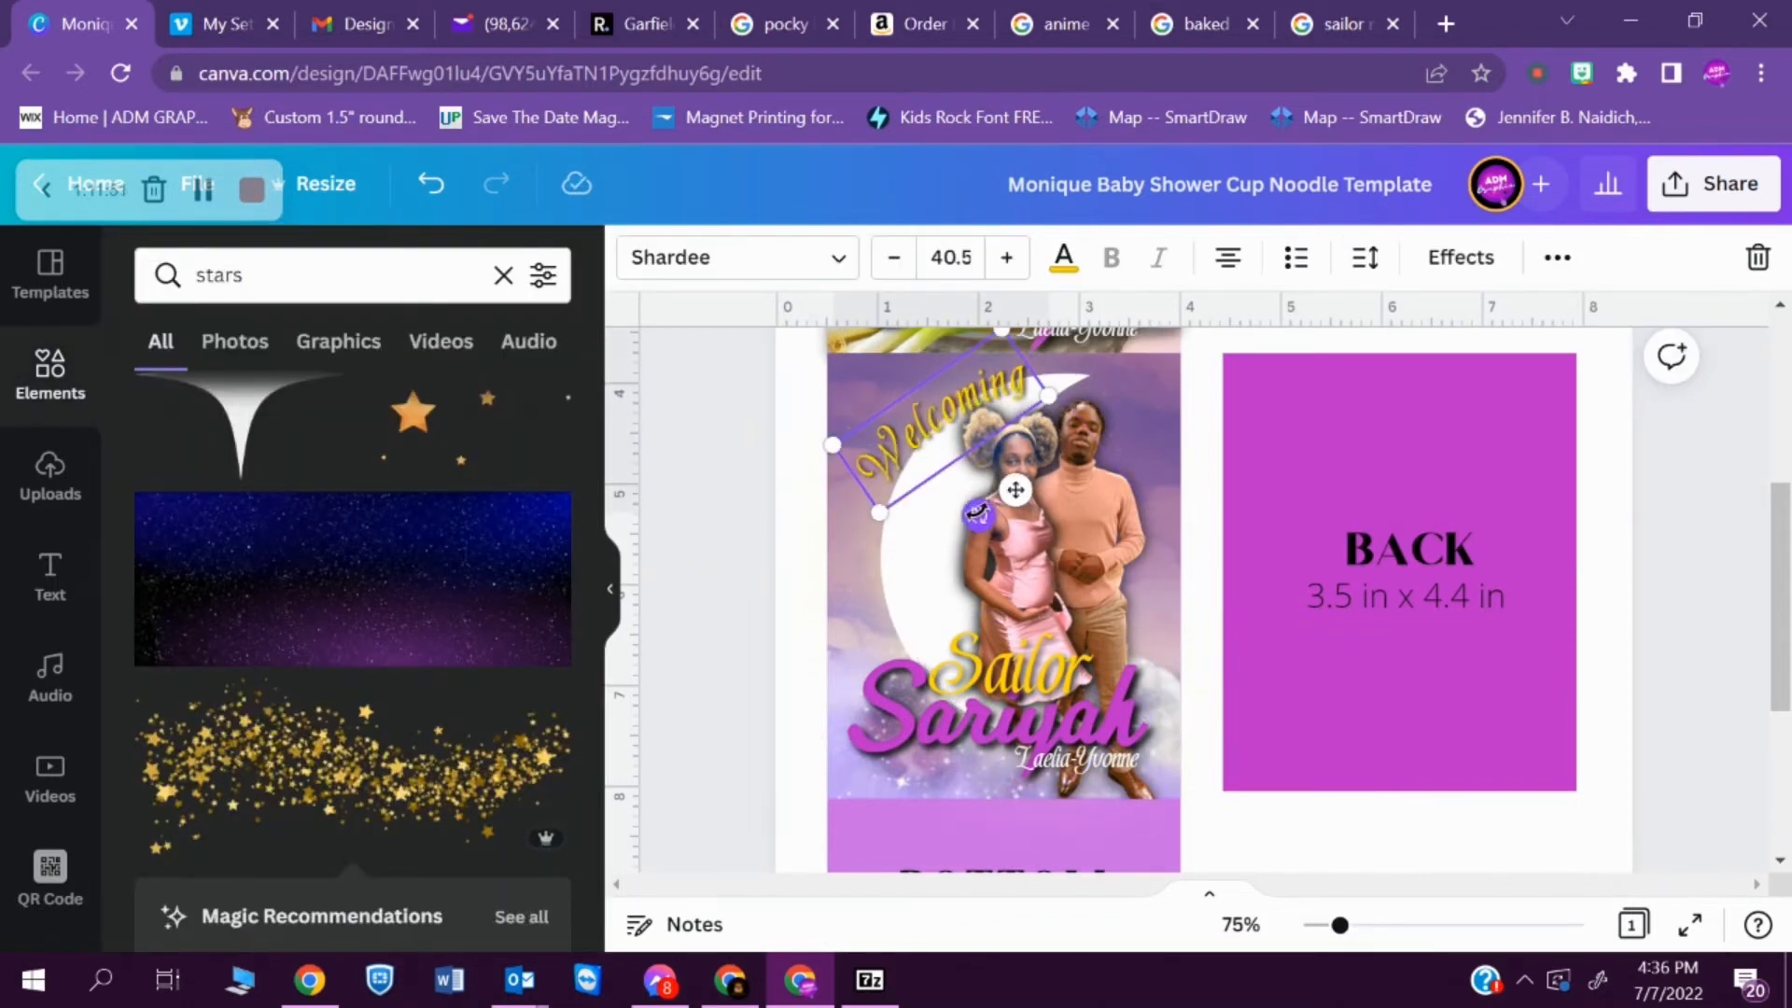
pyautogui.moveTo(1006, 531); pyautogui.dragTo(1006, 532)
pyautogui.click(1372, 832)
# - Recolour the FRONT panel's "Welcoming" text, trying blue and settling on the light blue of the ADM Palette
pyautogui.moveTo(1340, 926)
pyautogui.mouseDown()
pyautogui.moveTo(1322, 939)
pyautogui.moveTo(1337, 936)
pyautogui.mouseUp()
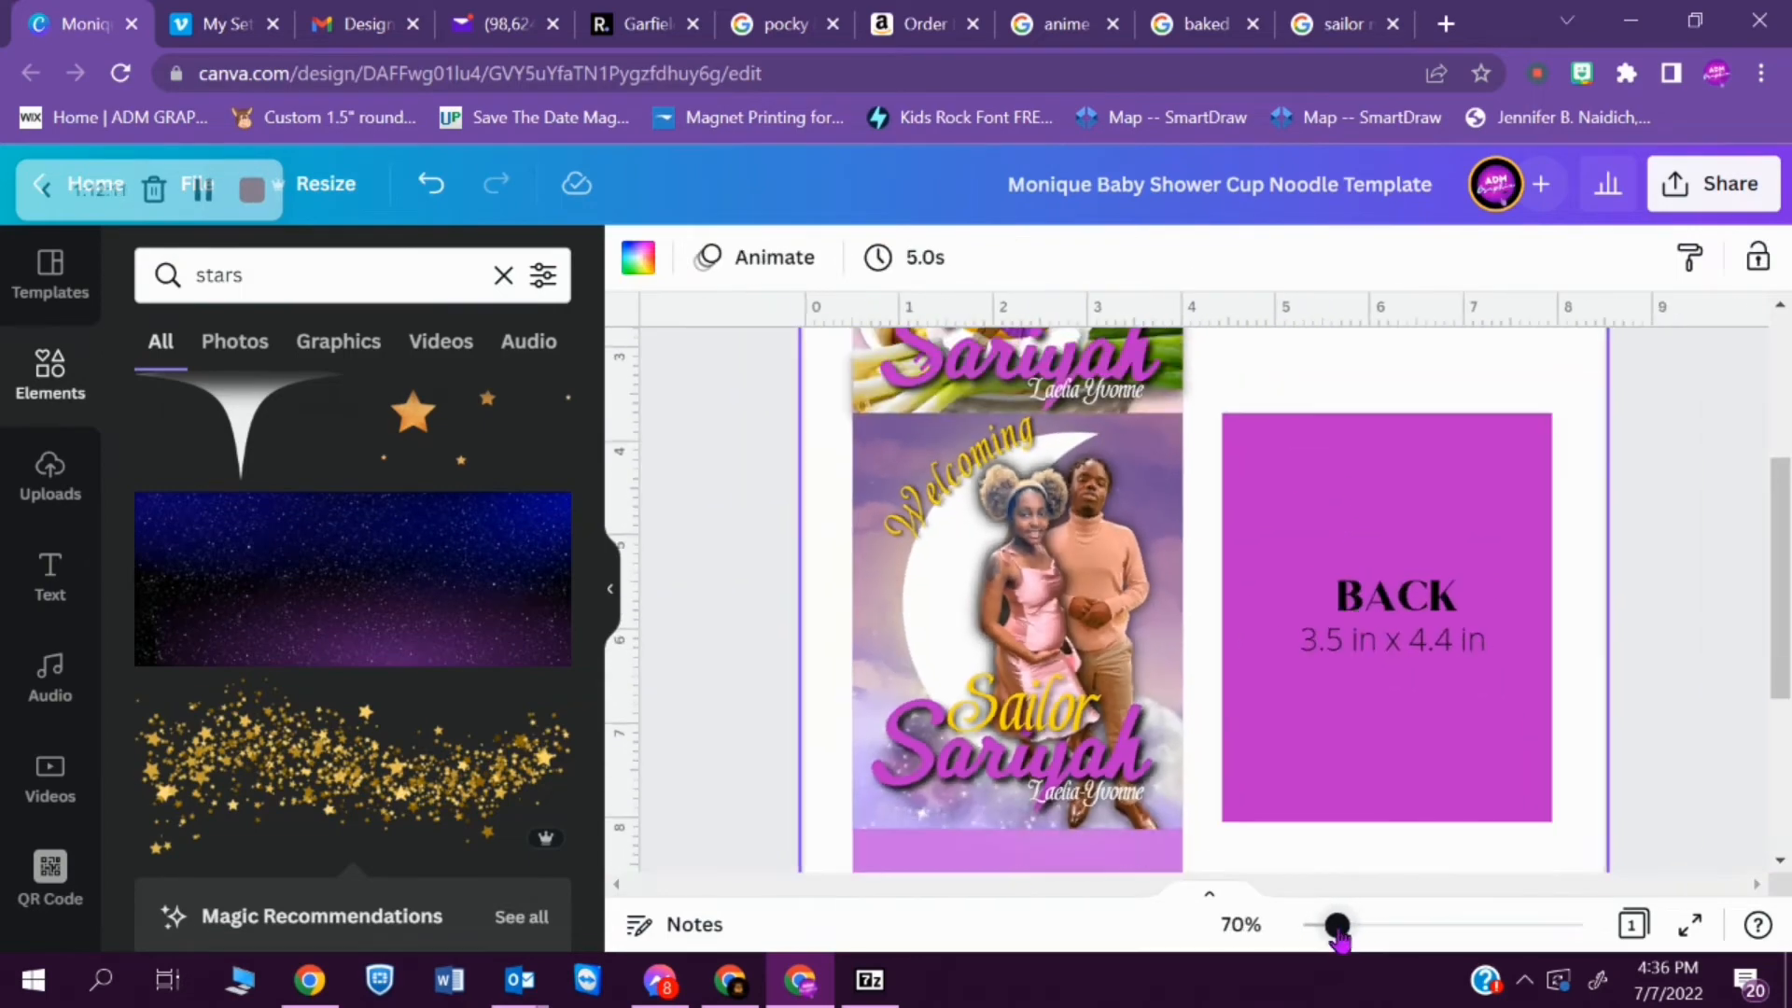
pyautogui.click(1683, 557)
pyautogui.scroll(3, 1684, 556)
pyautogui.scroll(-5, 1683, 556)
pyautogui.click(961, 432)
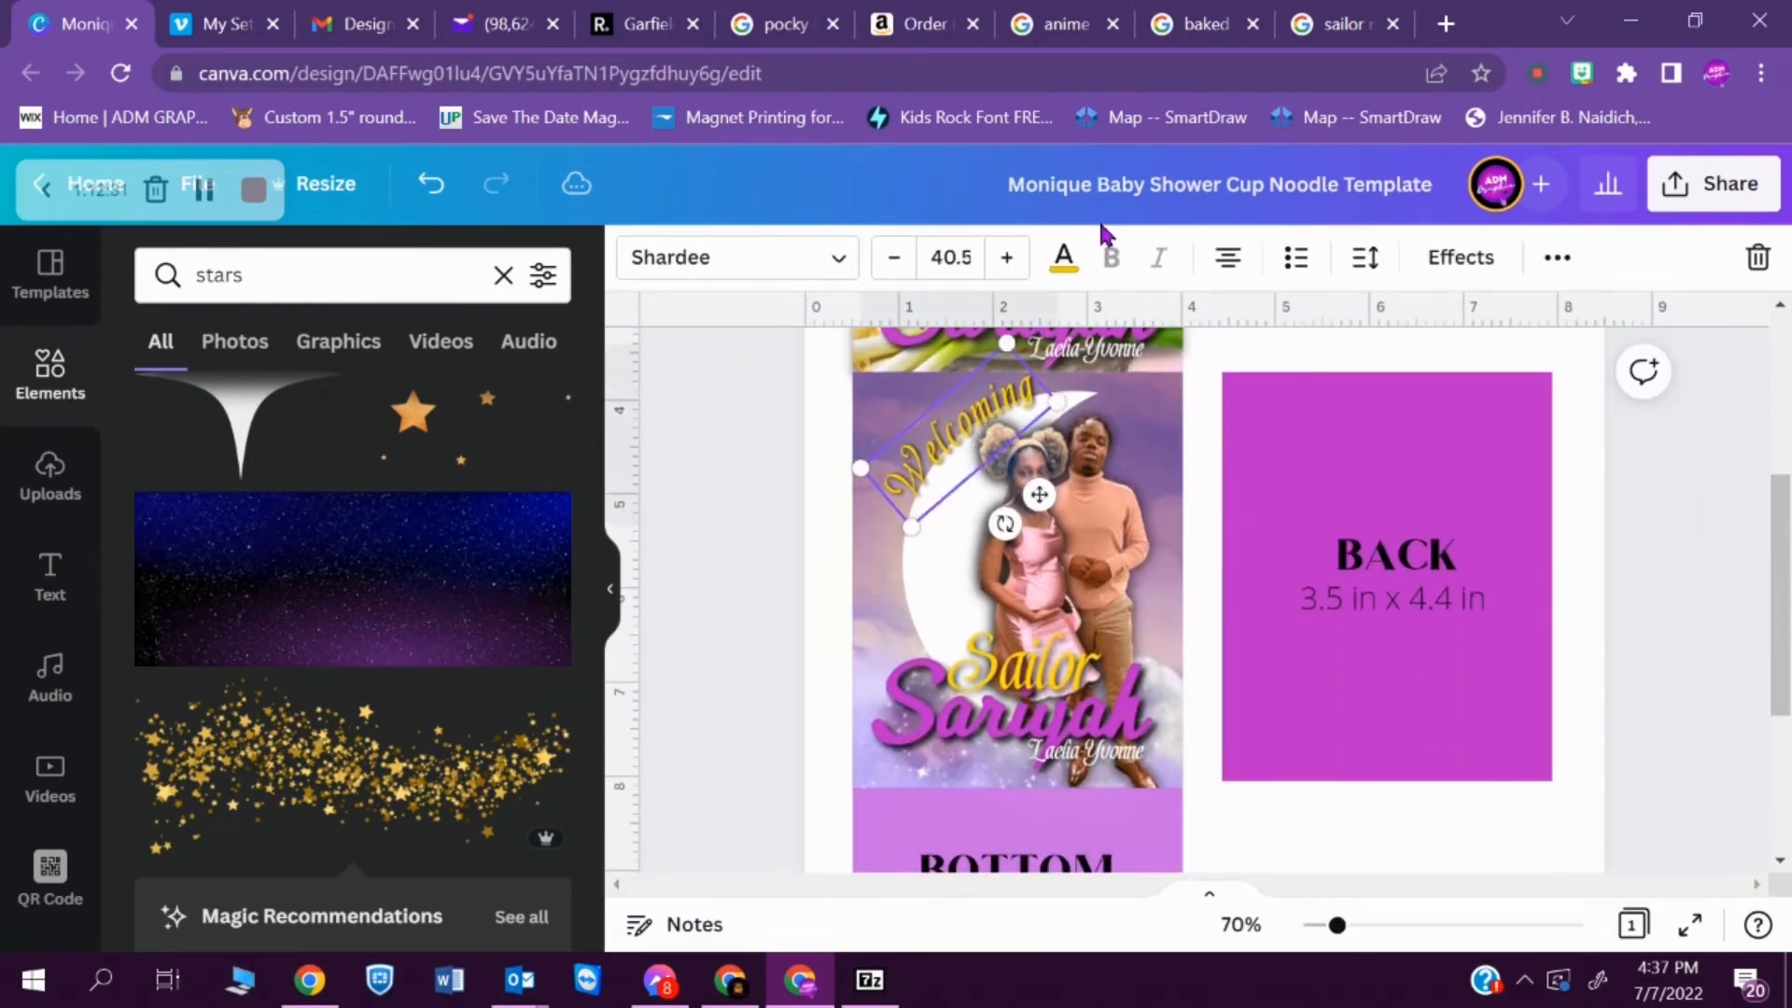
pyautogui.click(1063, 257)
pyautogui.click(238, 604)
pyautogui.click(429, 292)
pyautogui.write('blue')
pyautogui.click(166, 411)
pyautogui.click(544, 280)
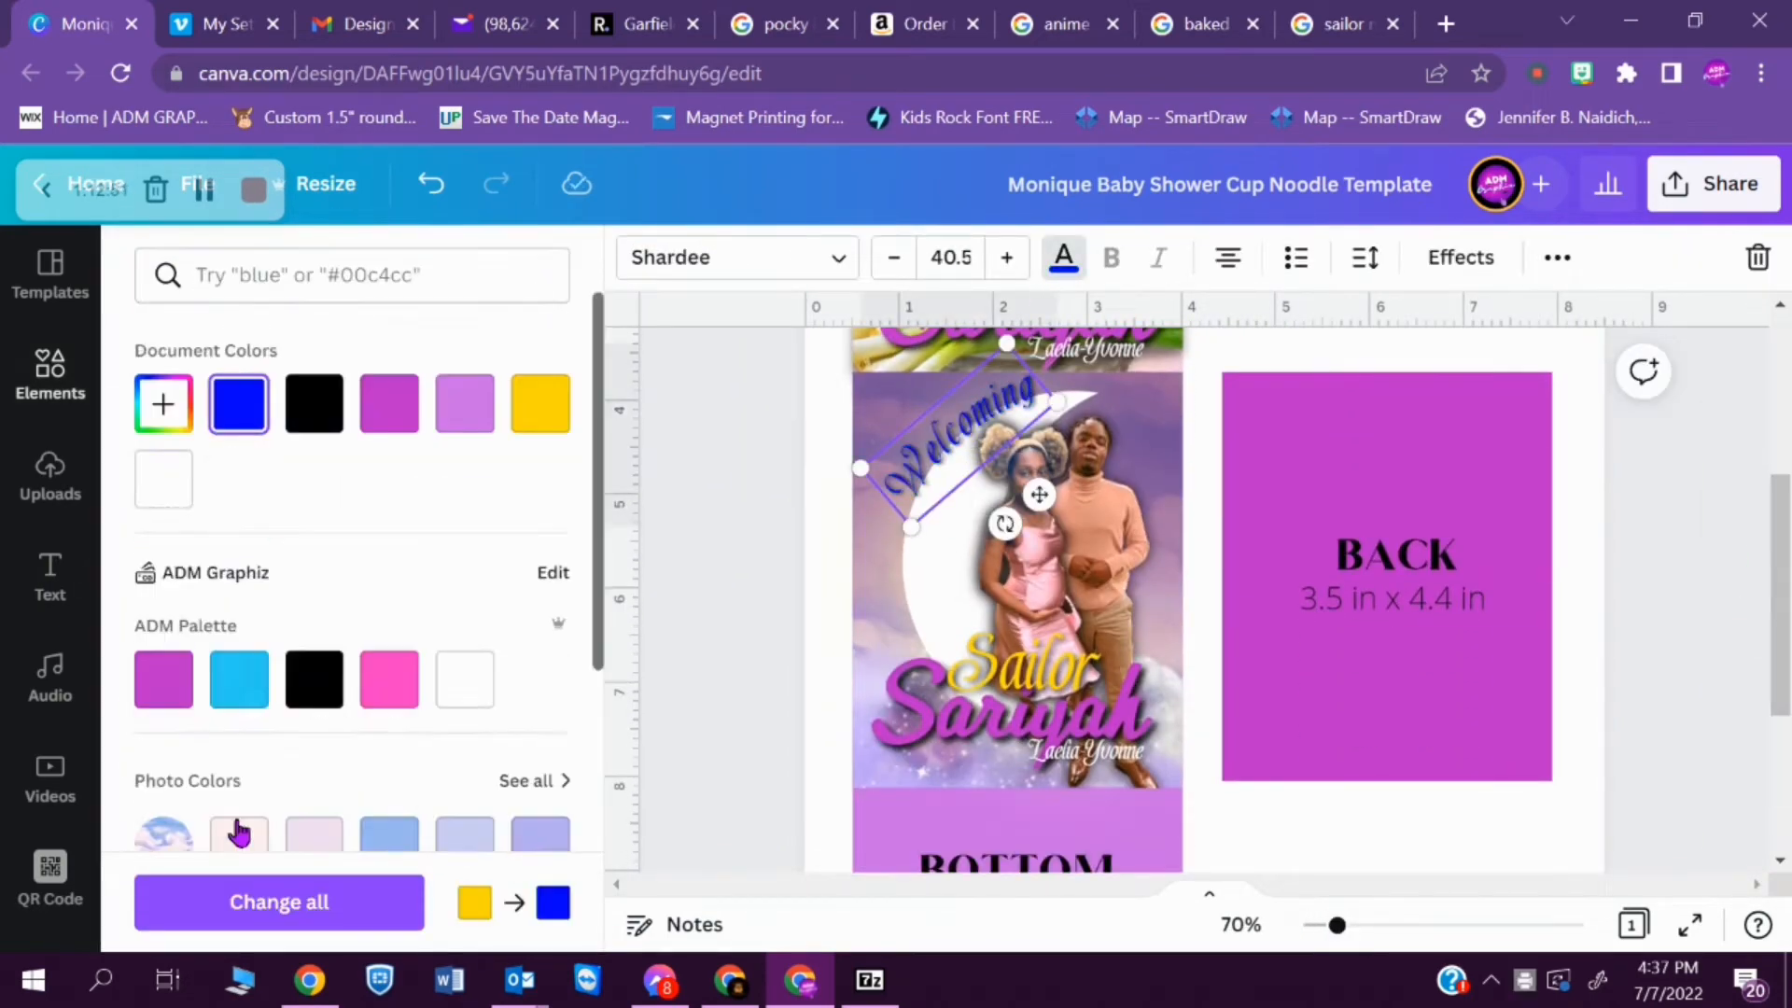
pyautogui.click(240, 680)
pyautogui.click(1683, 560)
# - Try another font and colour on the "Welcoming" text
pyautogui.moveTo(1780, 580)
pyautogui.mouseDown()
pyautogui.moveTo(1729, 442)
pyautogui.moveTo(1779, 566)
pyautogui.mouseUp()
pyautogui.click(1017, 401)
pyautogui.click(737, 257)
pyautogui.click(252, 579)
pyautogui.click(1062, 256)
pyautogui.click(321, 425)
pyautogui.click(1684, 559)
# - Search Google Images for "sailormoon in mandarin" in the Sailor Moon tab, look over the results and return to the design
pyautogui.doubleClick(219, 276)
pyautogui.click(1334, 23)
pyautogui.scroll(10, 896, 560)
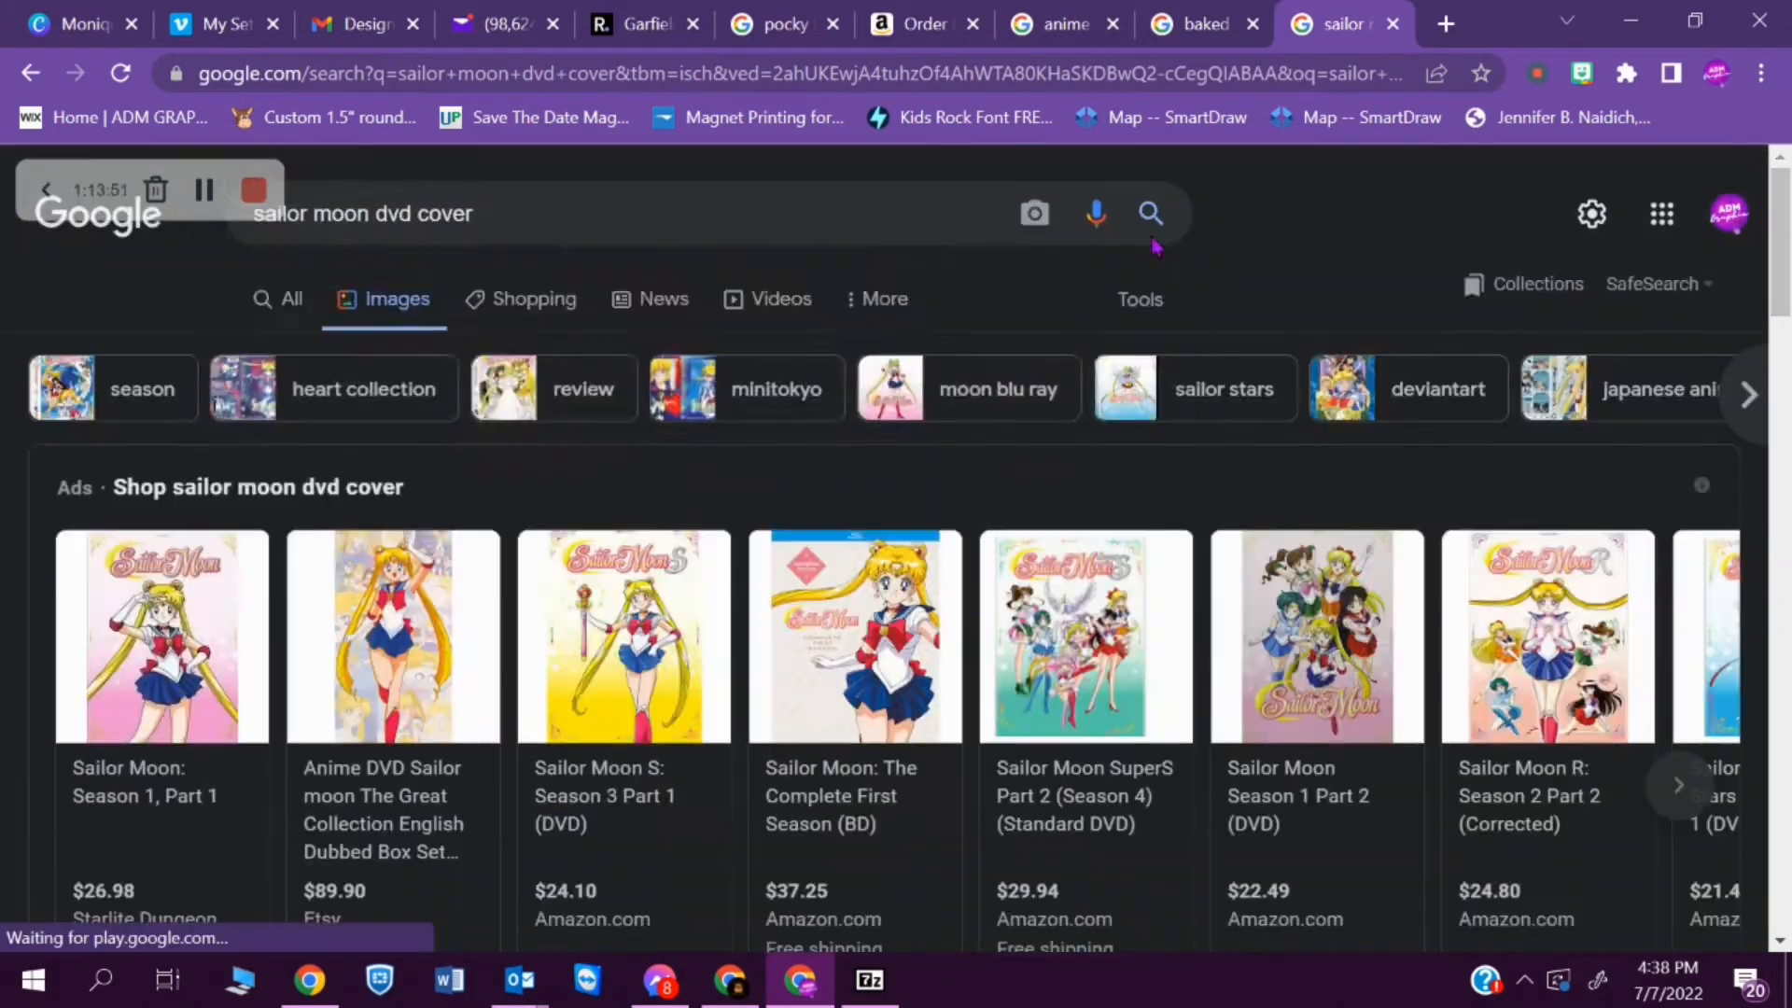
pyautogui.click(840, 213)
pyautogui.write('sailormoon in mandarin')
pyautogui.press('Return')
pyautogui.moveTo(1782, 227); pyautogui.dragTo(1784, 331)
pyautogui.click(82, 24)
# - Add a small body text box reading "sailormoon" between the FRONT and BACK panels and give it a handwriting font
pyautogui.click(50, 577)
pyautogui.click(410, 571)
pyautogui.write('sailormoon')
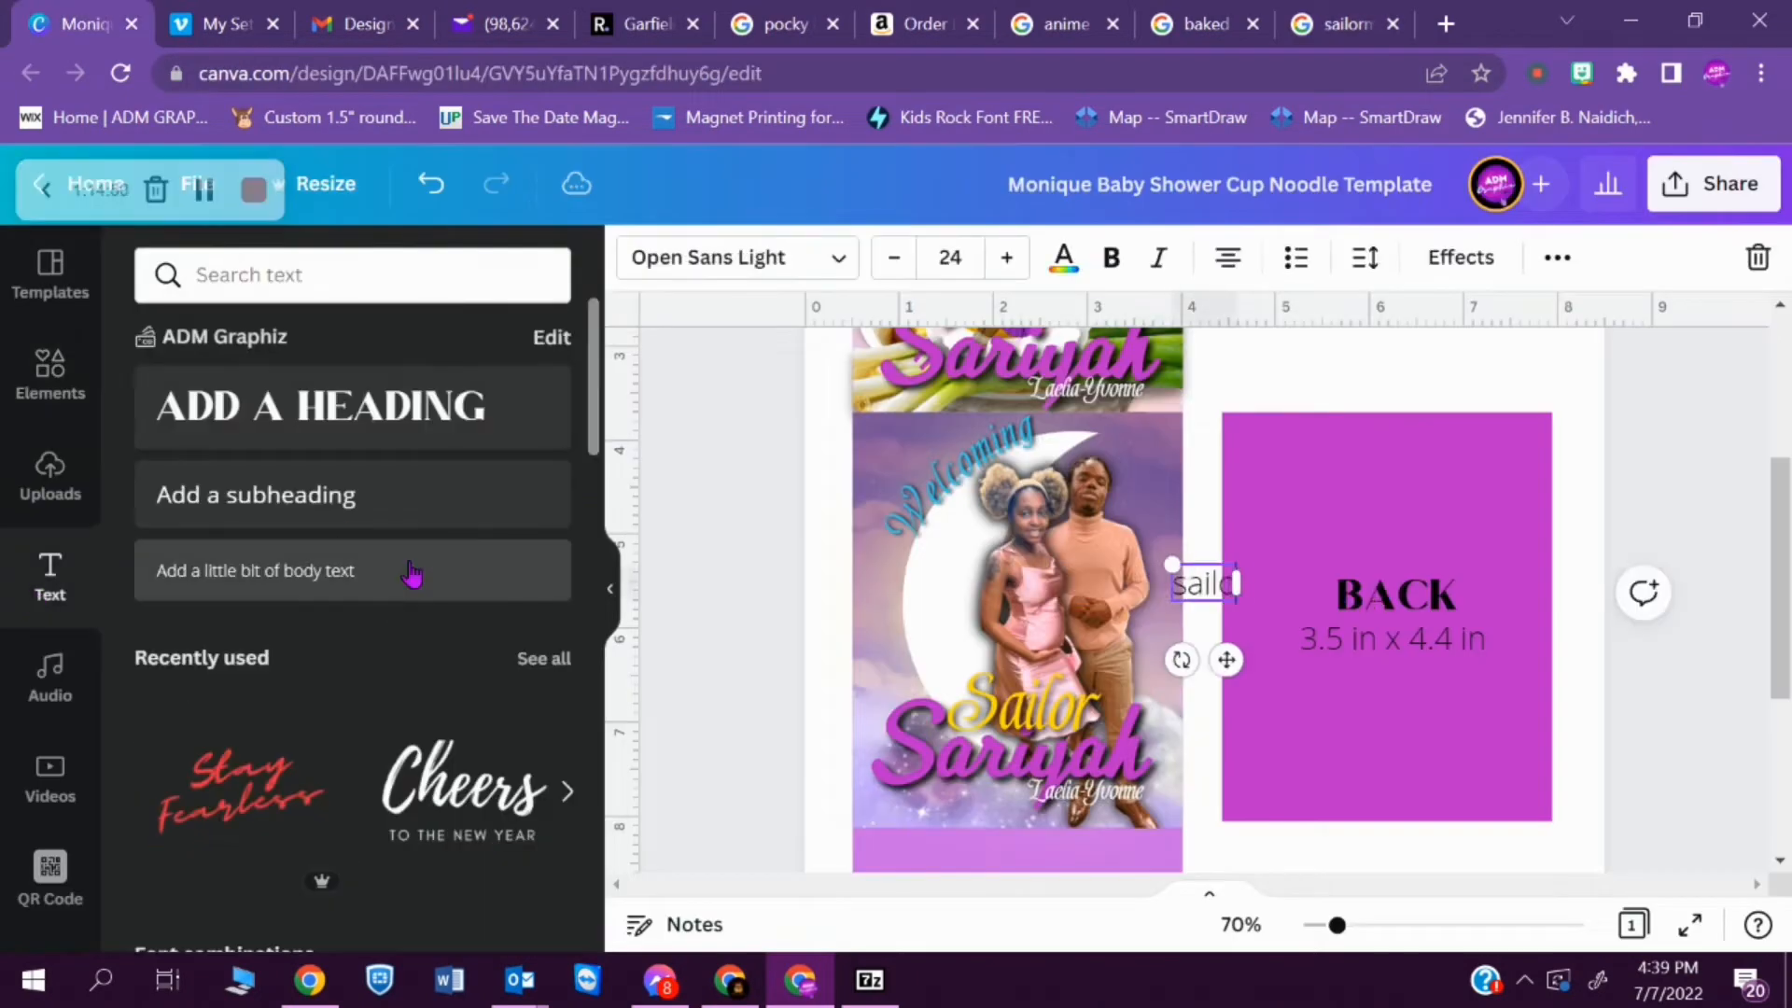
pyautogui.click(796, 258)
pyautogui.moveTo(592, 360); pyautogui.dragTo(591, 856)
pyautogui.click(388, 775)
# - Try several handwriting fonts on the new sailor moon text, including ones with Asian characters
pyautogui.moveTo(592, 793); pyautogui.dragTo(592, 744)
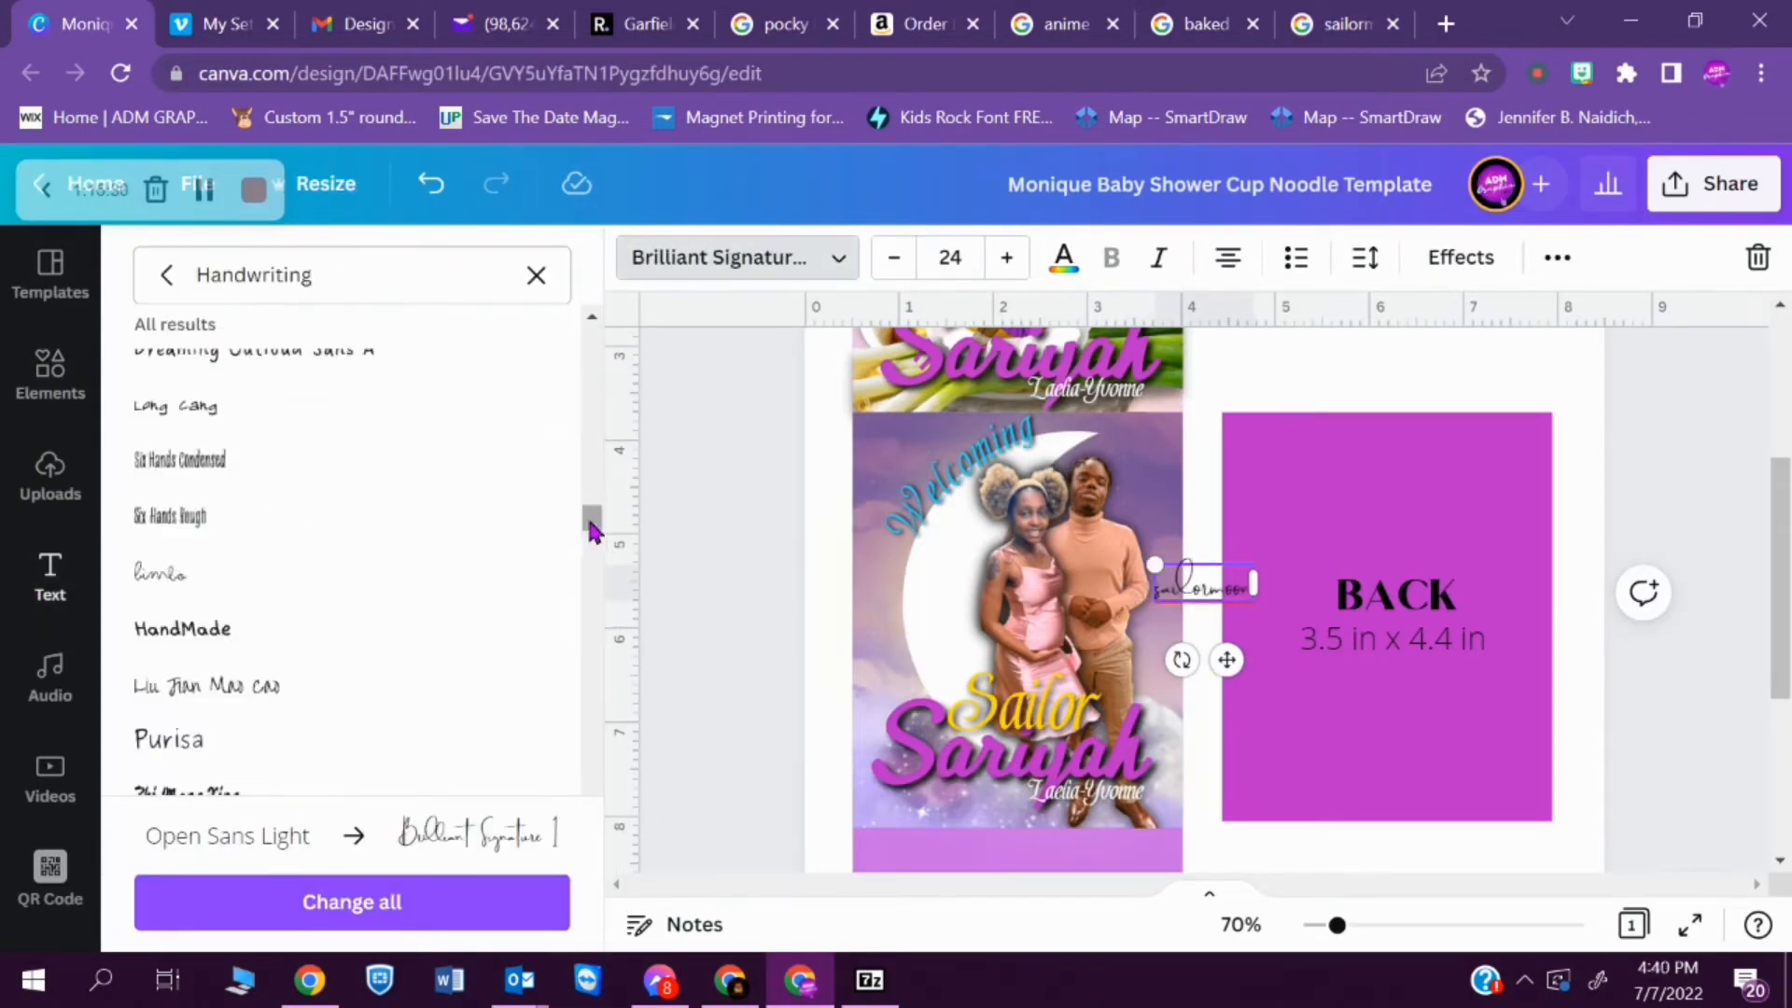
pyautogui.click(271, 765)
pyautogui.click(507, 487)
pyautogui.click(467, 711)
pyautogui.click(594, 317)
pyautogui.click(593, 318)
pyautogui.click(444, 487)
pyautogui.click(314, 476)
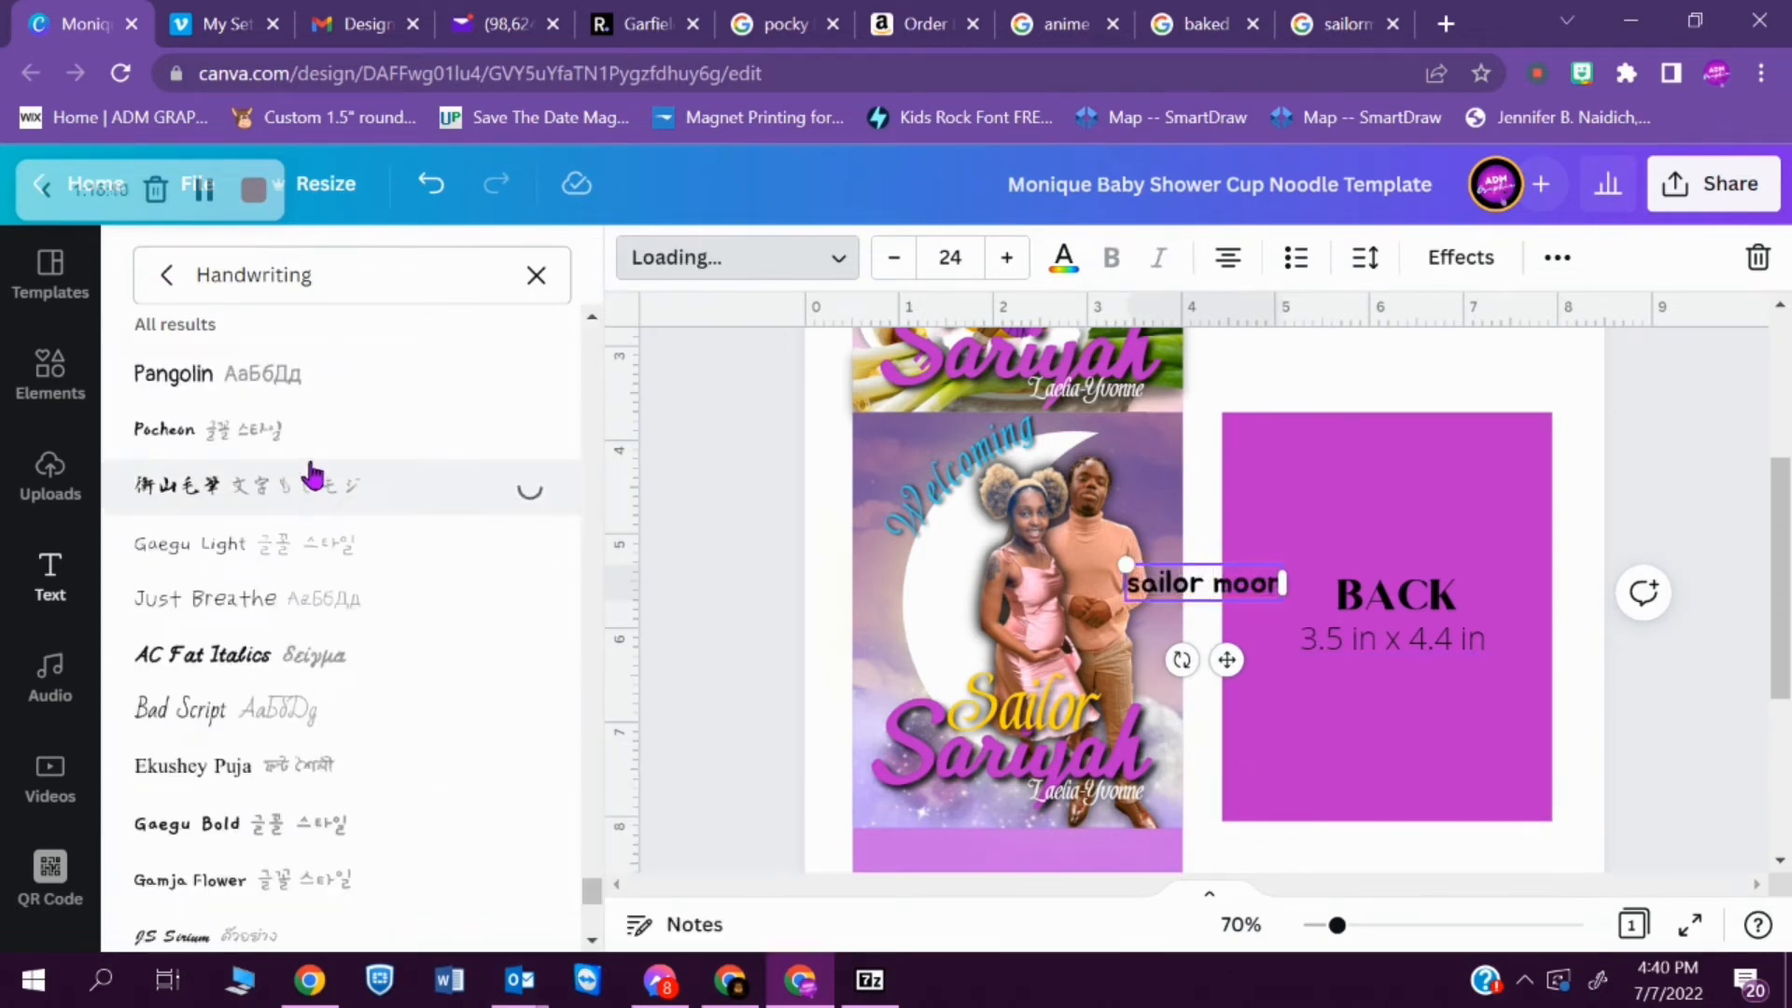
# - Try further foreign-script handwriting fonts on the sailor moon text and settle on XP Ziba
pyautogui.scroll(5, 352, 421)
pyautogui.click(351, 424)
pyautogui.scroll(2, 360, 373)
pyautogui.click(368, 486)
pyautogui.click(252, 425)
pyautogui.click(252, 373)
pyautogui.scroll(5, 248, 788)
pyautogui.click(248, 770)
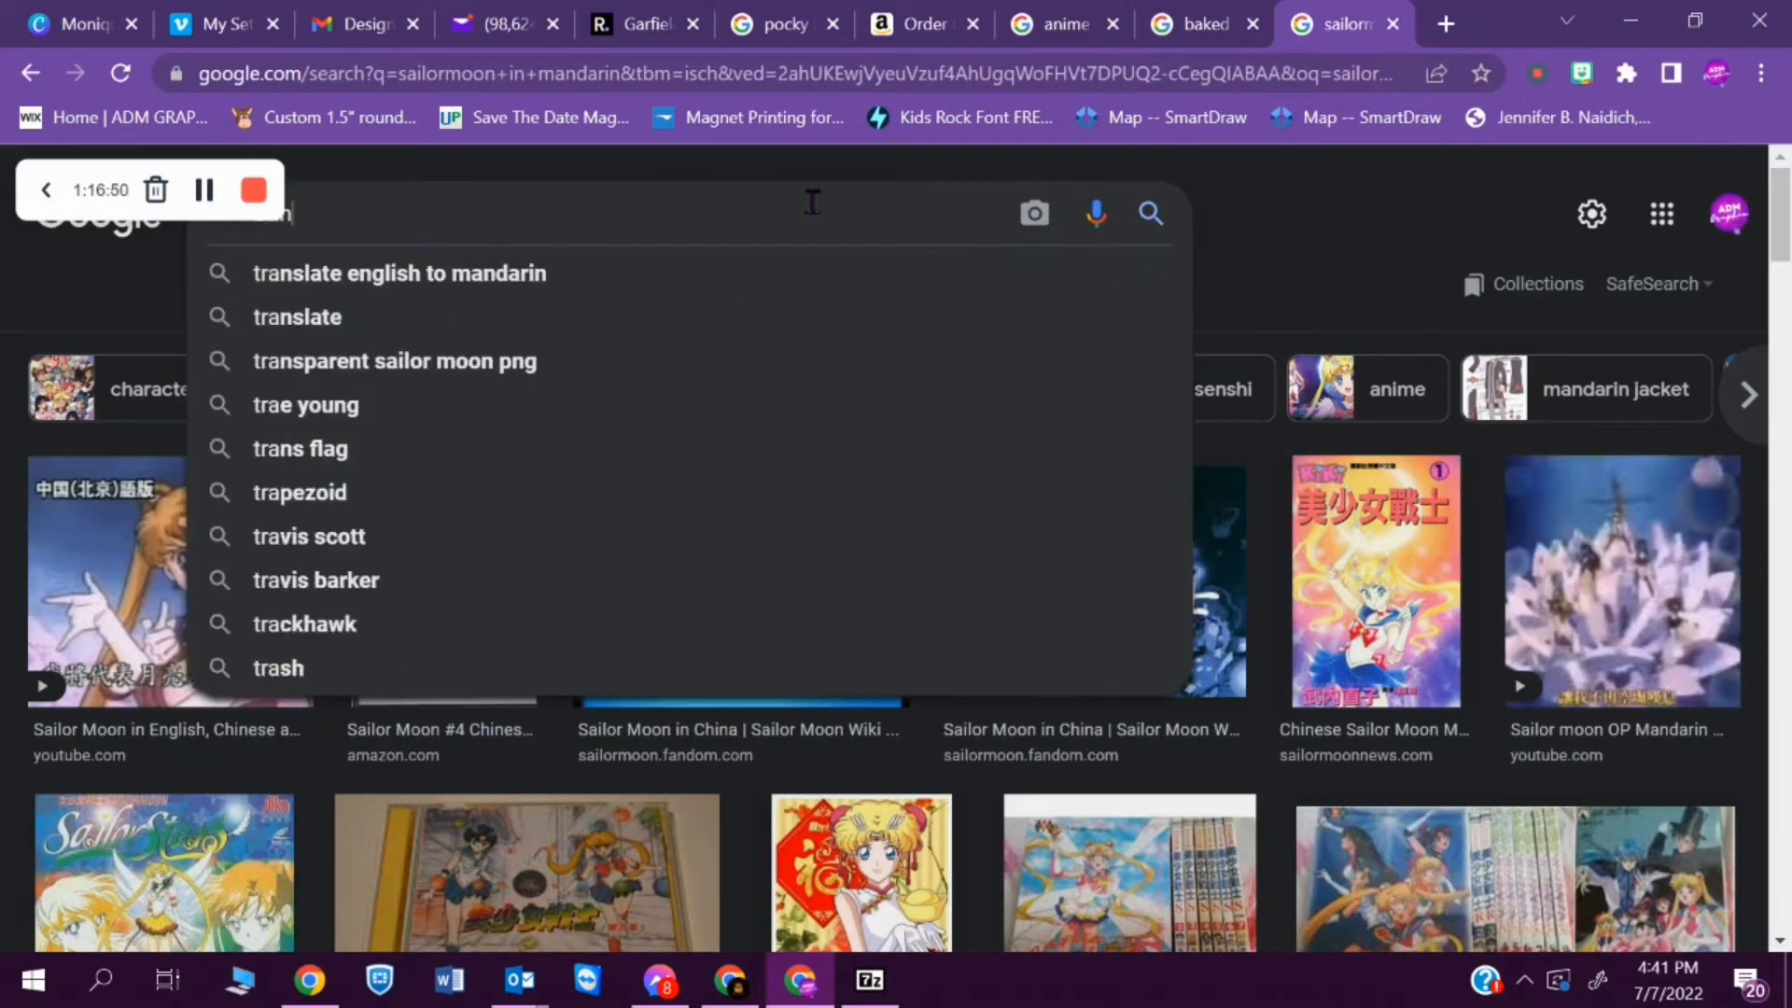
# - Translate the baby's "Sailor" title from English to Mandarin in Google and replace the sailor moon text with the Chinese characters, set vertically
pyautogui.write('Sailor Sariyah')
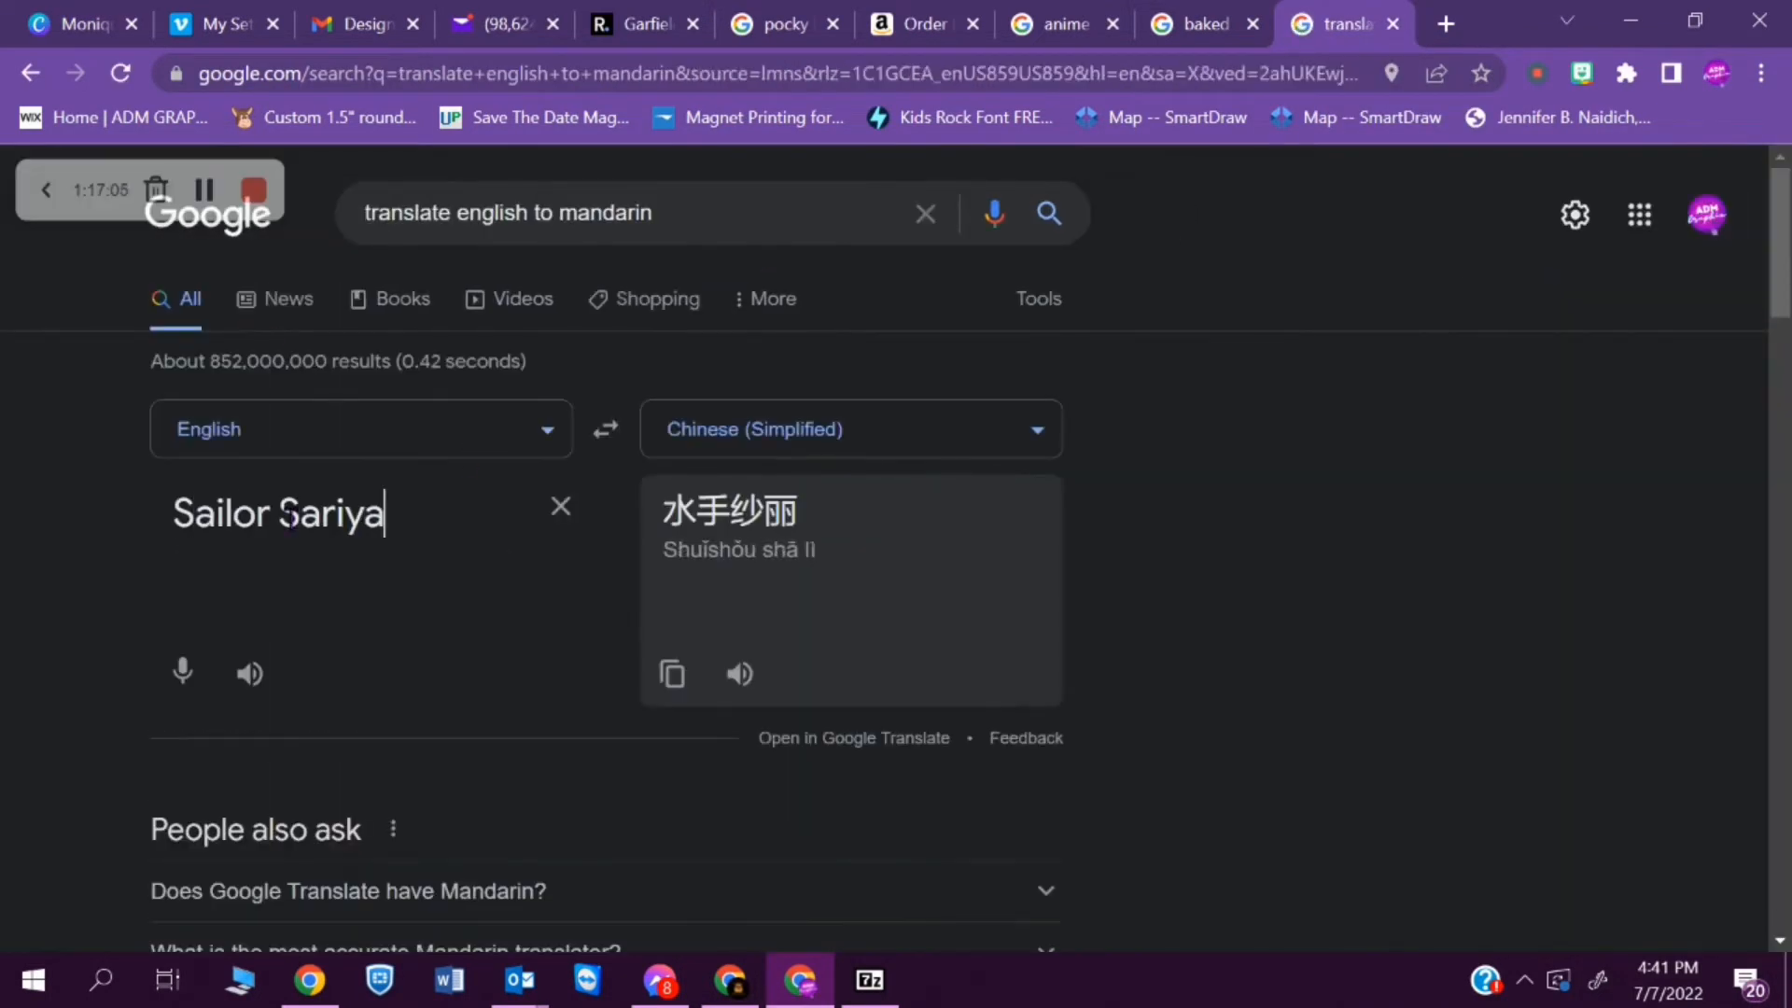
pyautogui.doubleClick(667, 514)
pyautogui.hotkey('ctrl', 'c')
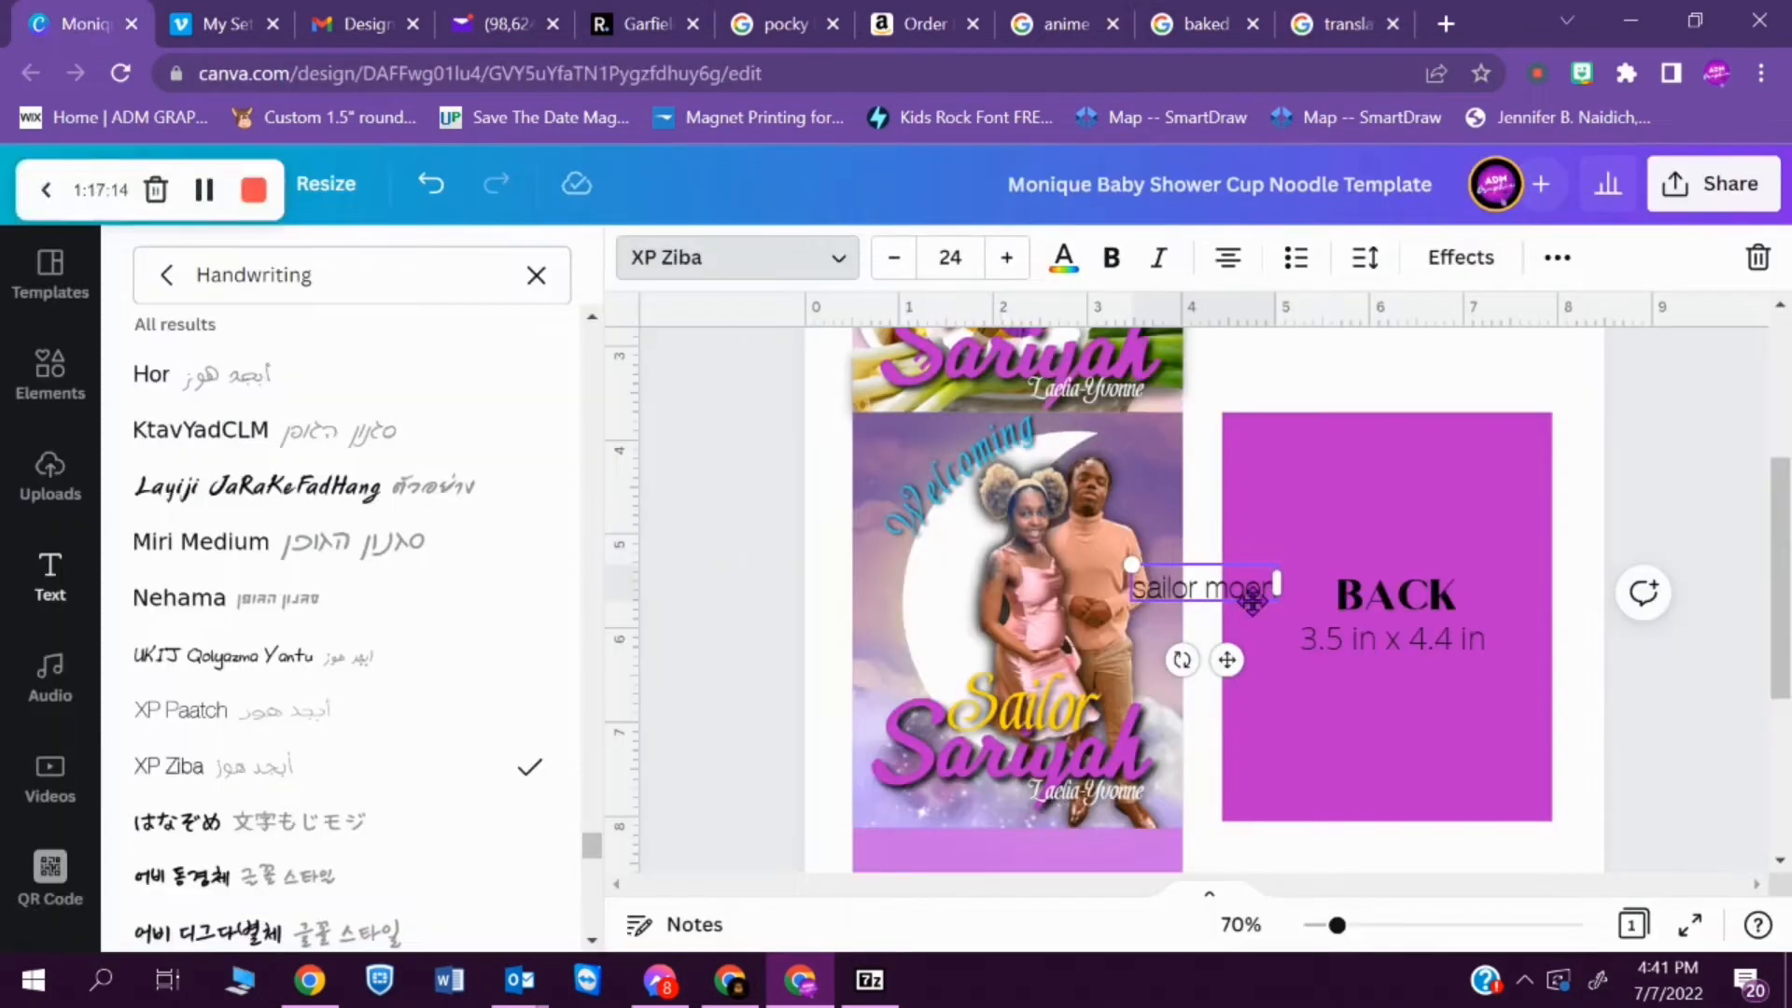
pyautogui.hotkey('ctrl', 'a')
pyautogui.hotkey('ctrl', 'v')
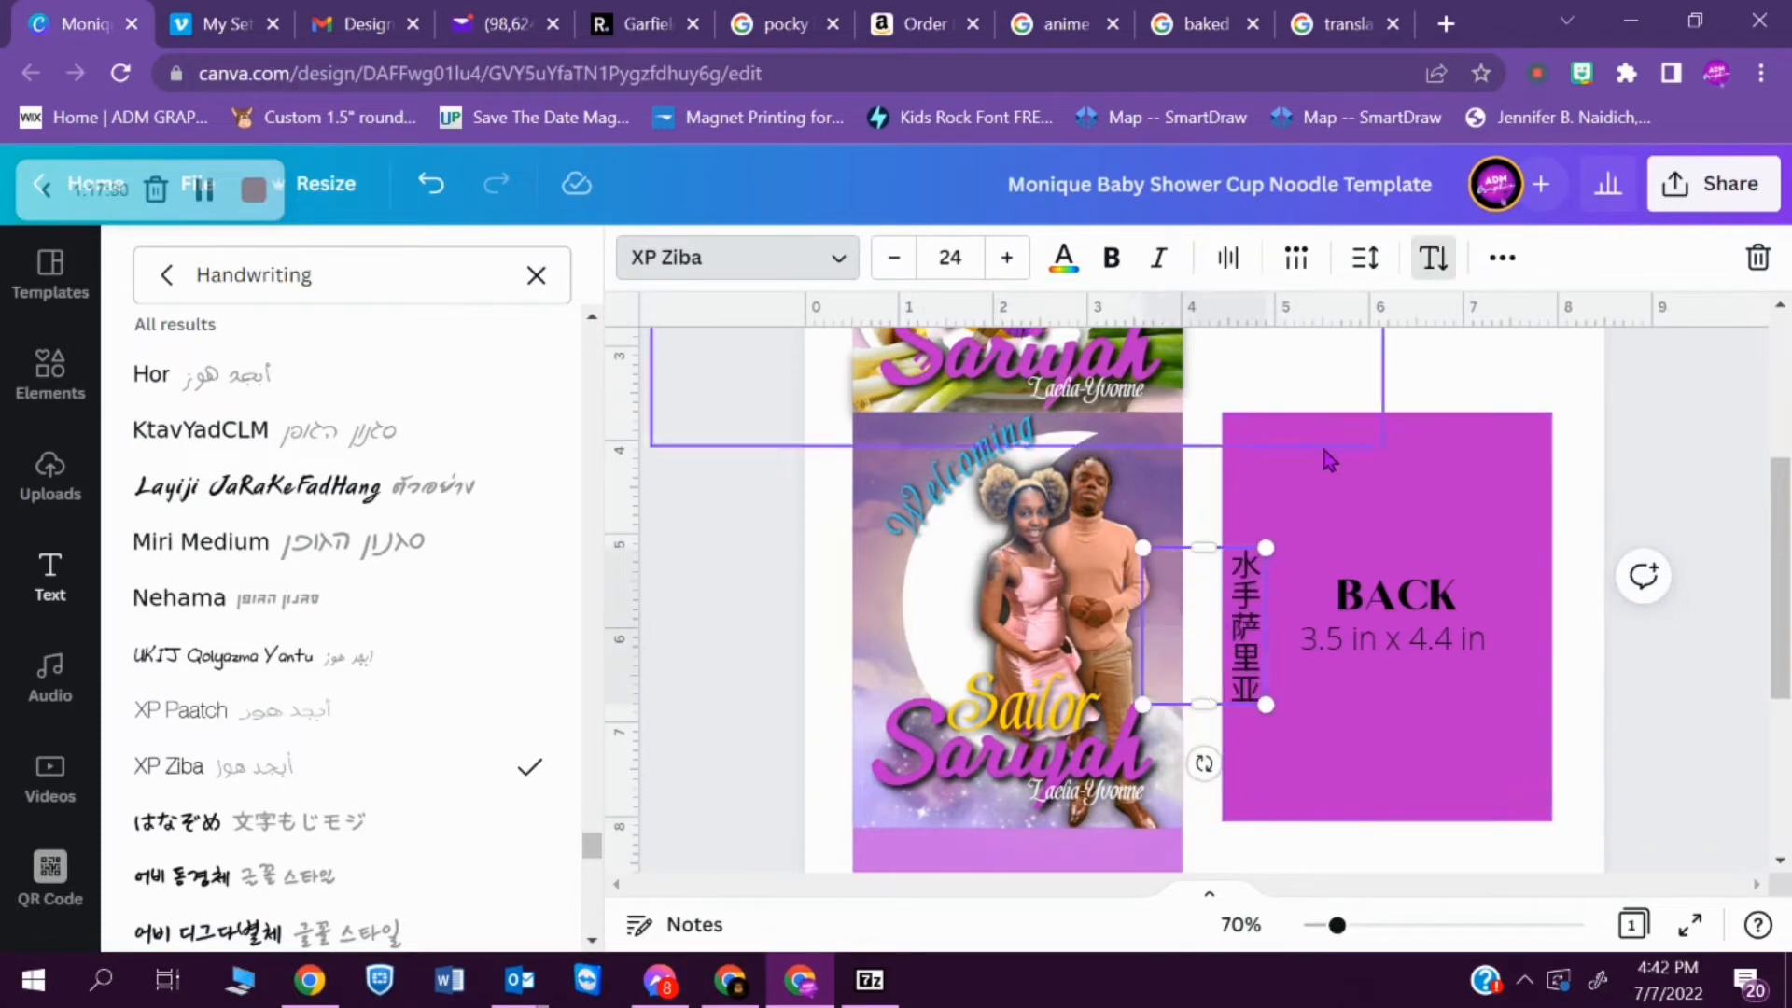
# - Move the vertical Chinese text onto the FRONT panel's left edge and enlarge it to size 40.2
pyautogui.moveTo(1259, 759); pyautogui.dragTo(902, 730)
pyautogui.click(448, 489)
pyautogui.hotkey('ctrl', 'z')
pyautogui.hotkey('ctrl', 'z')
pyautogui.moveTo(1267, 752); pyautogui.dragTo(910, 755)
pyautogui.moveTo(889, 707); pyautogui.dragTo(924, 801)
pyautogui.moveTo(870, 550); pyautogui.dragTo(779, 425)
# - Widen the Chinese text's letter spacing to about 175 and scale it to size 41.5 in a single column down the FRONT panel
pyautogui.click(1364, 257)
pyautogui.moveTo(1456, 381); pyautogui.dragTo(1505, 392)
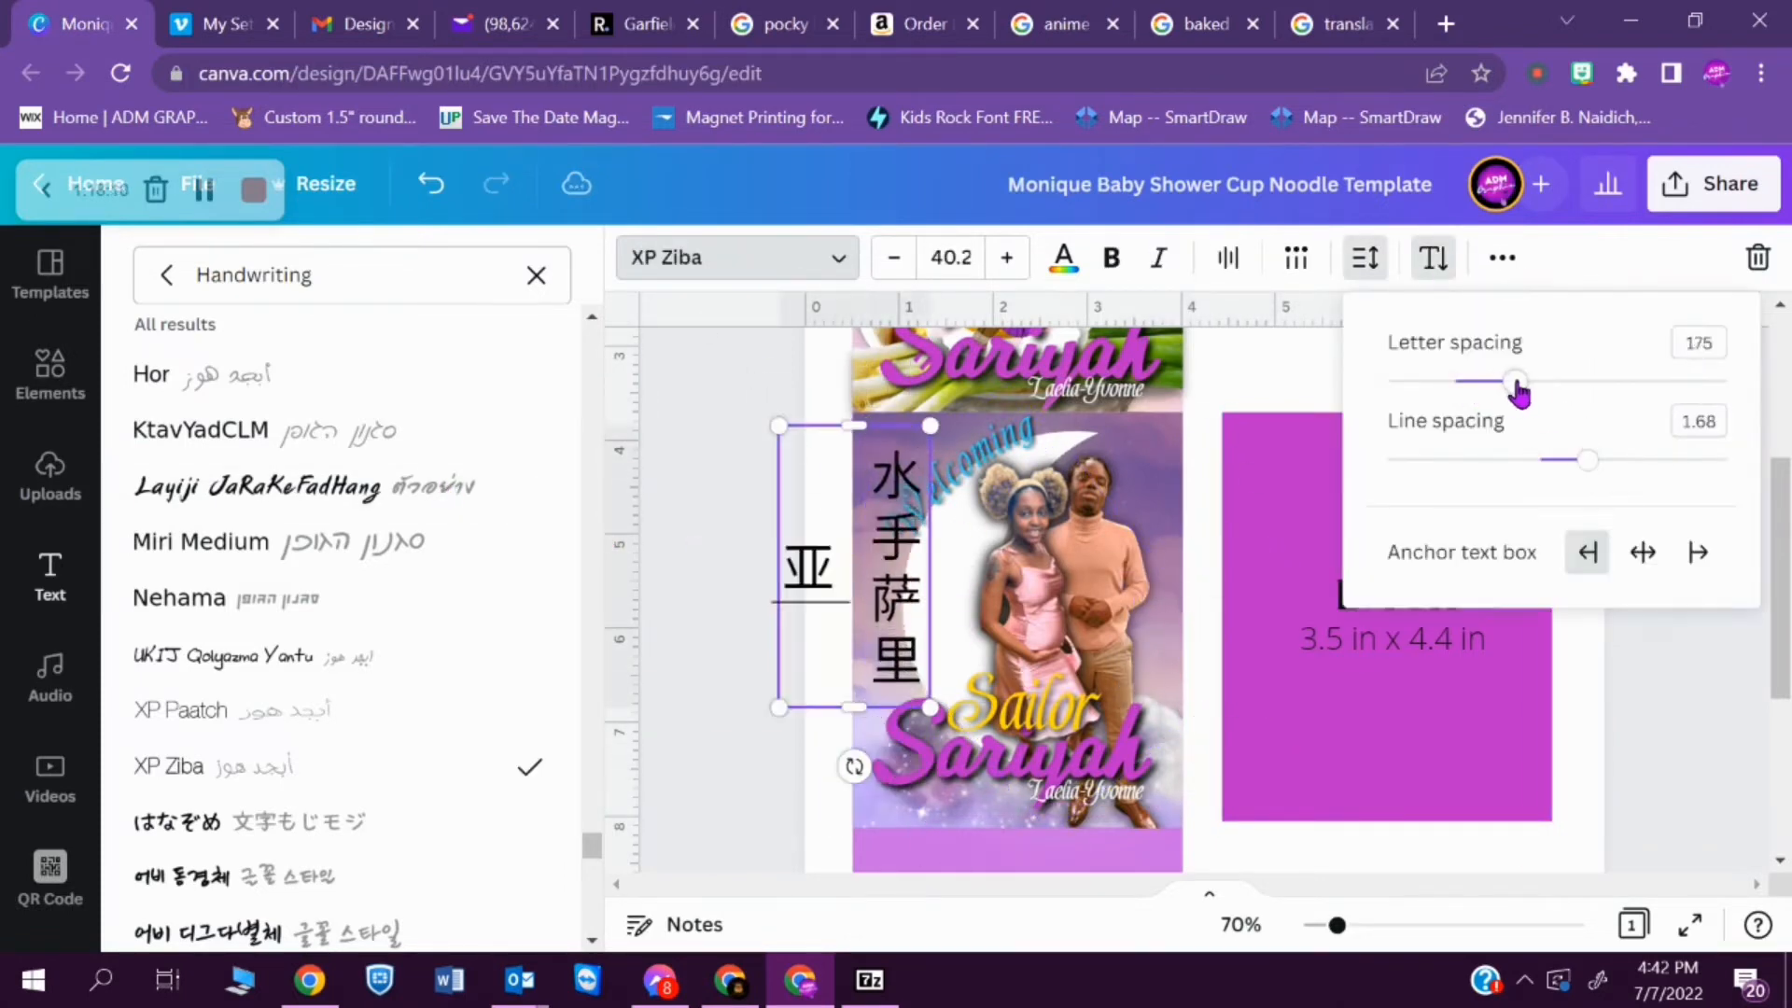
pyautogui.moveTo(793, 552); pyautogui.dragTo(790, 546)
pyautogui.moveTo(851, 702); pyautogui.dragTo(893, 821)
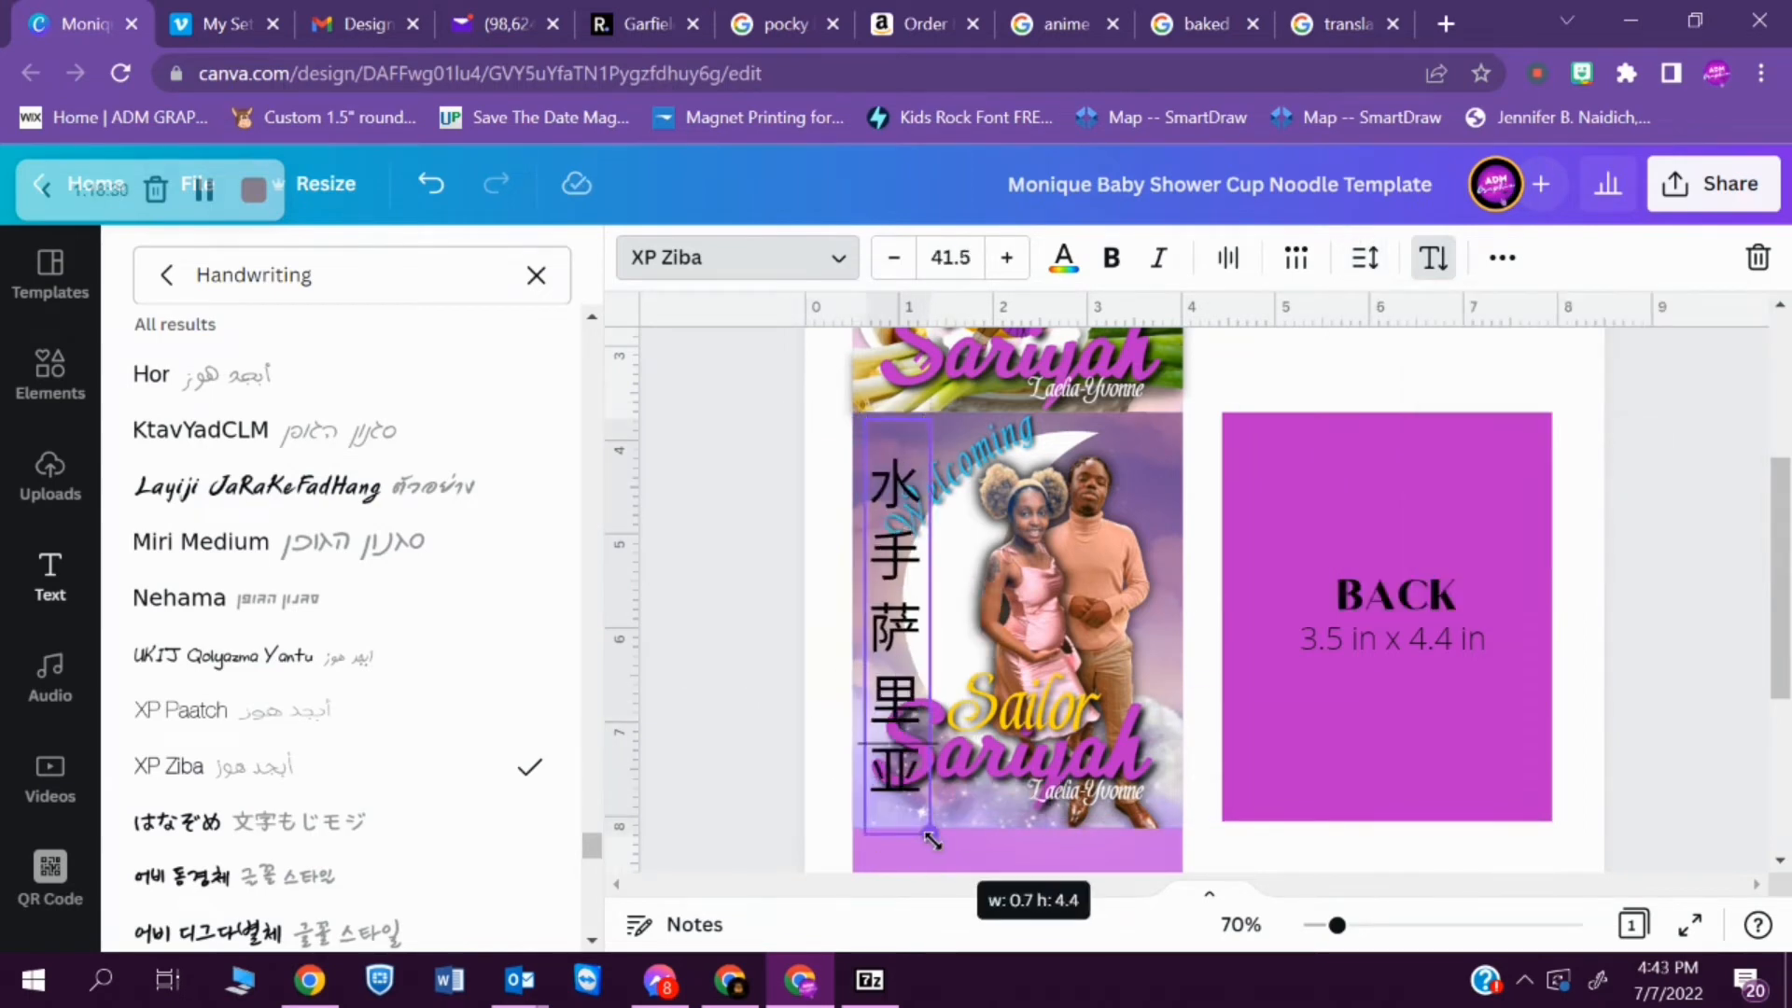
# - Colour the vertical Chinese text yellow and give it a black Shadow effect with offset 57 and transparency 100
pyautogui.click(1063, 256)
pyautogui.click(476, 702)
pyautogui.click(1432, 258)
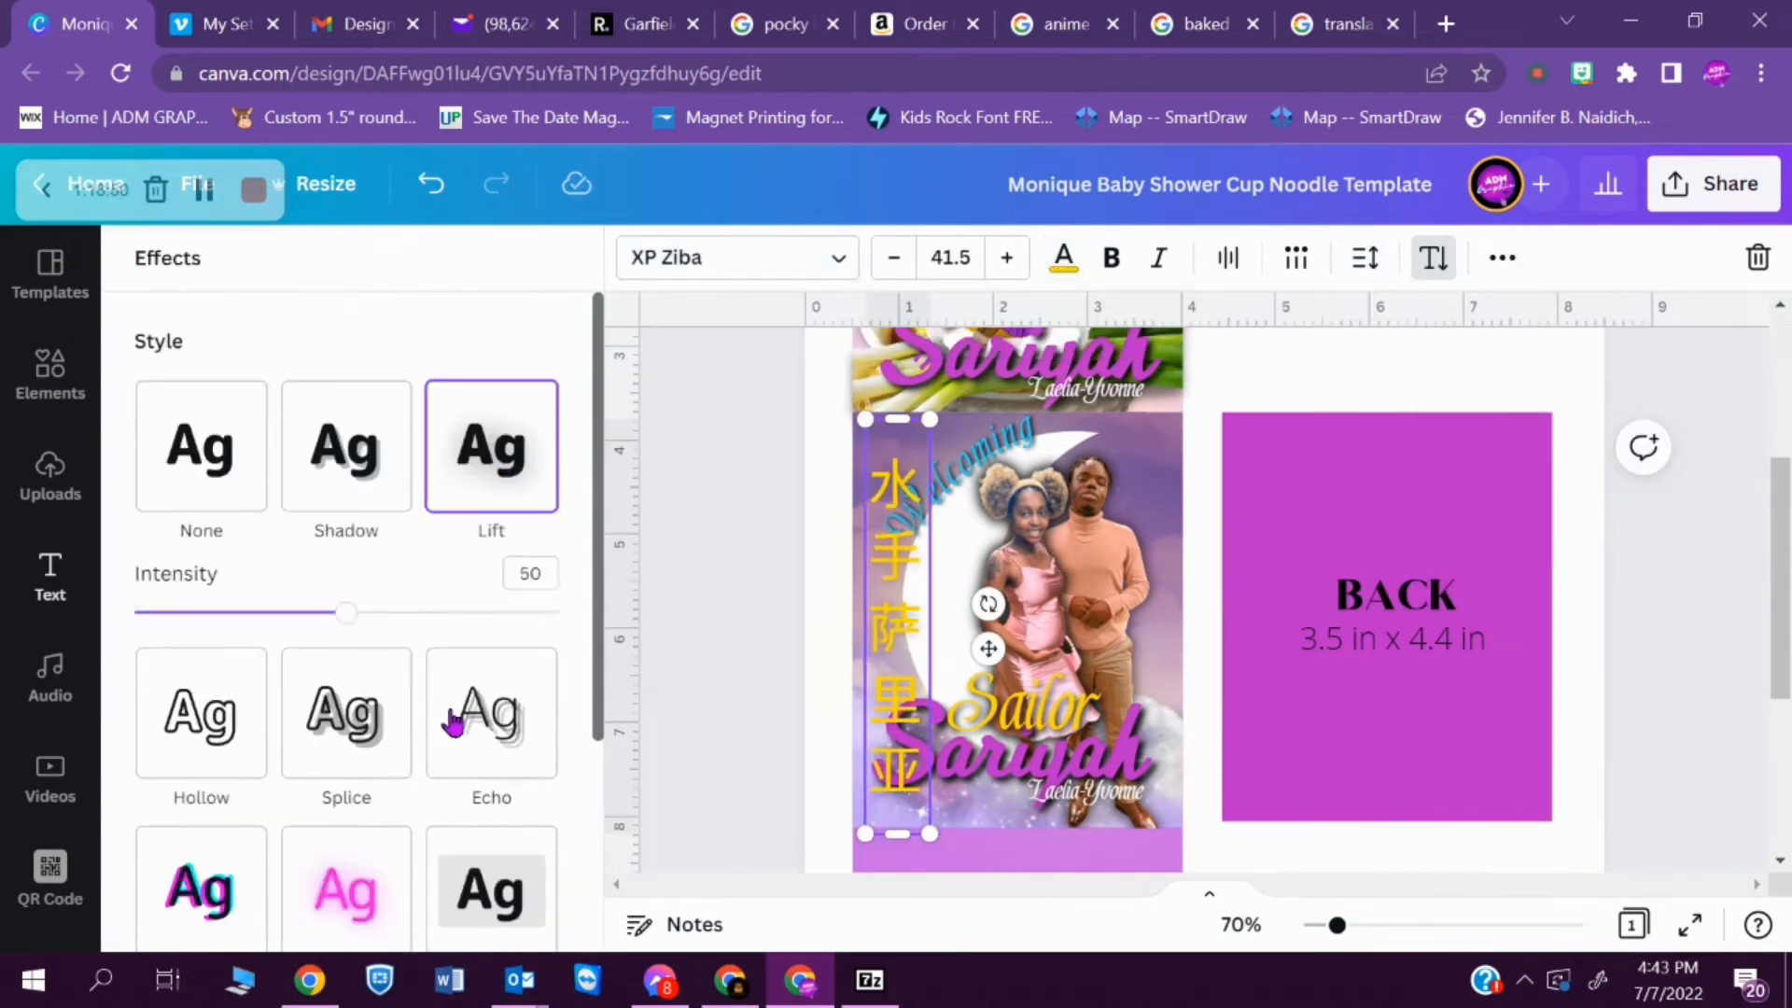
pyautogui.click(346, 445)
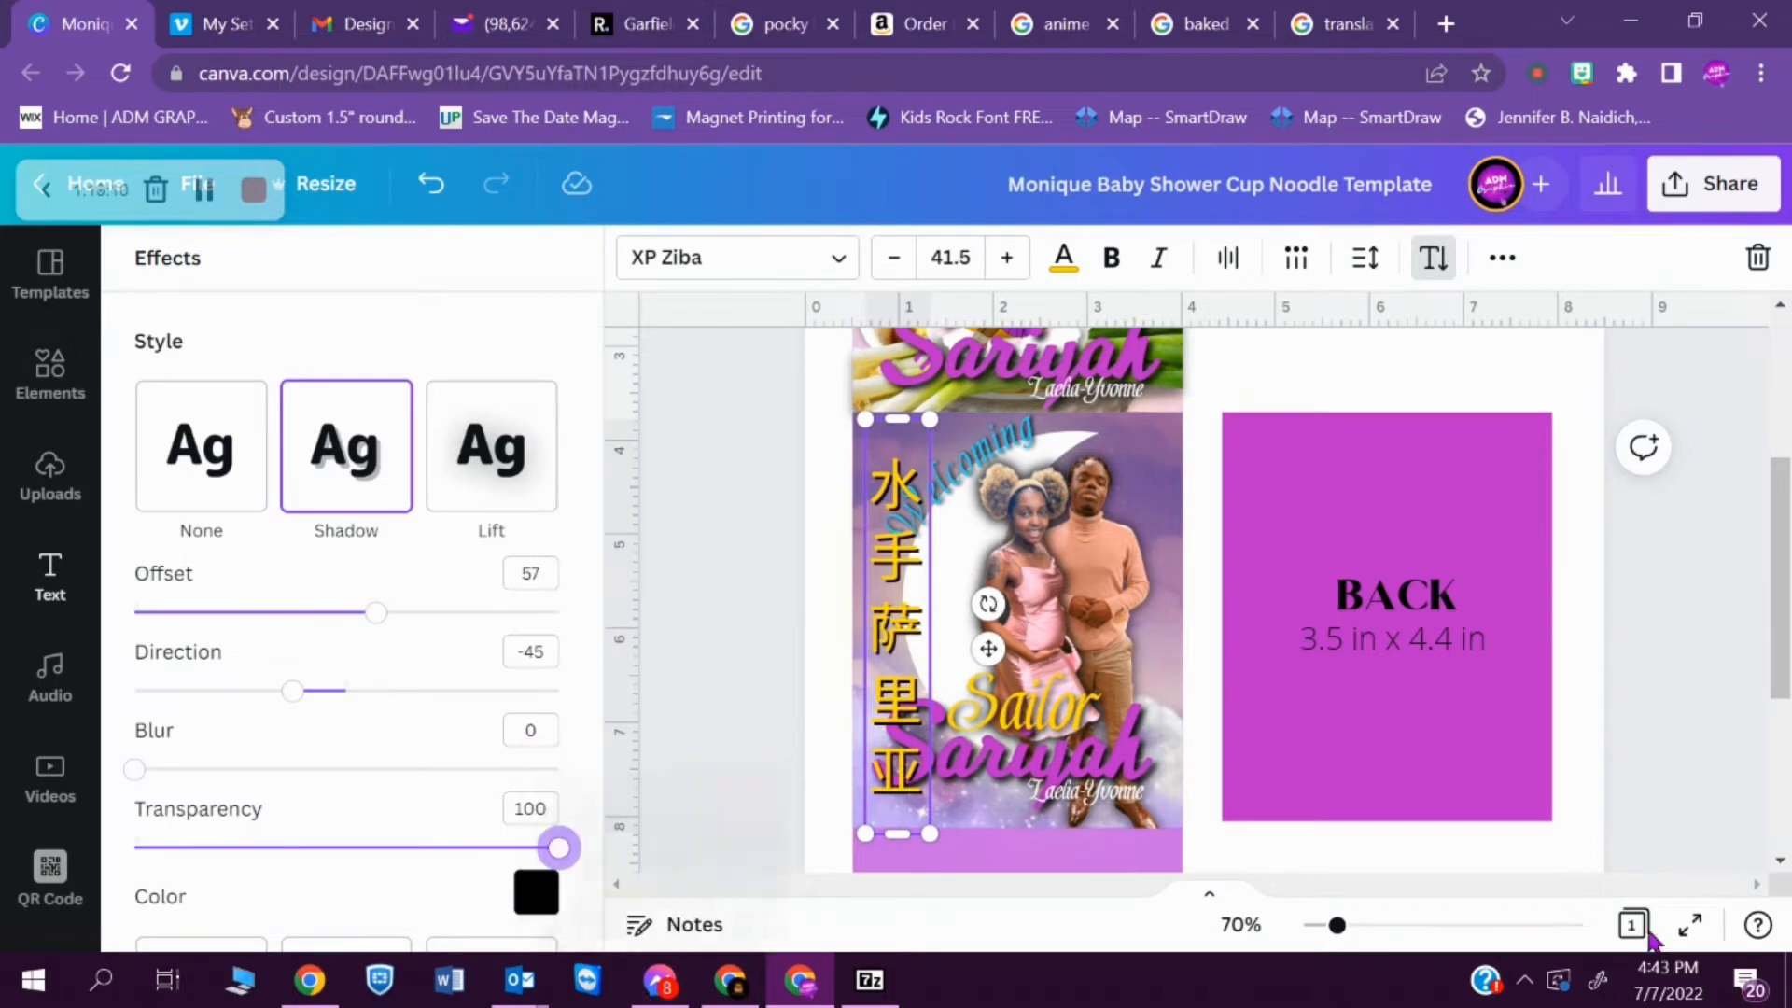
pyautogui.click(937, 692)
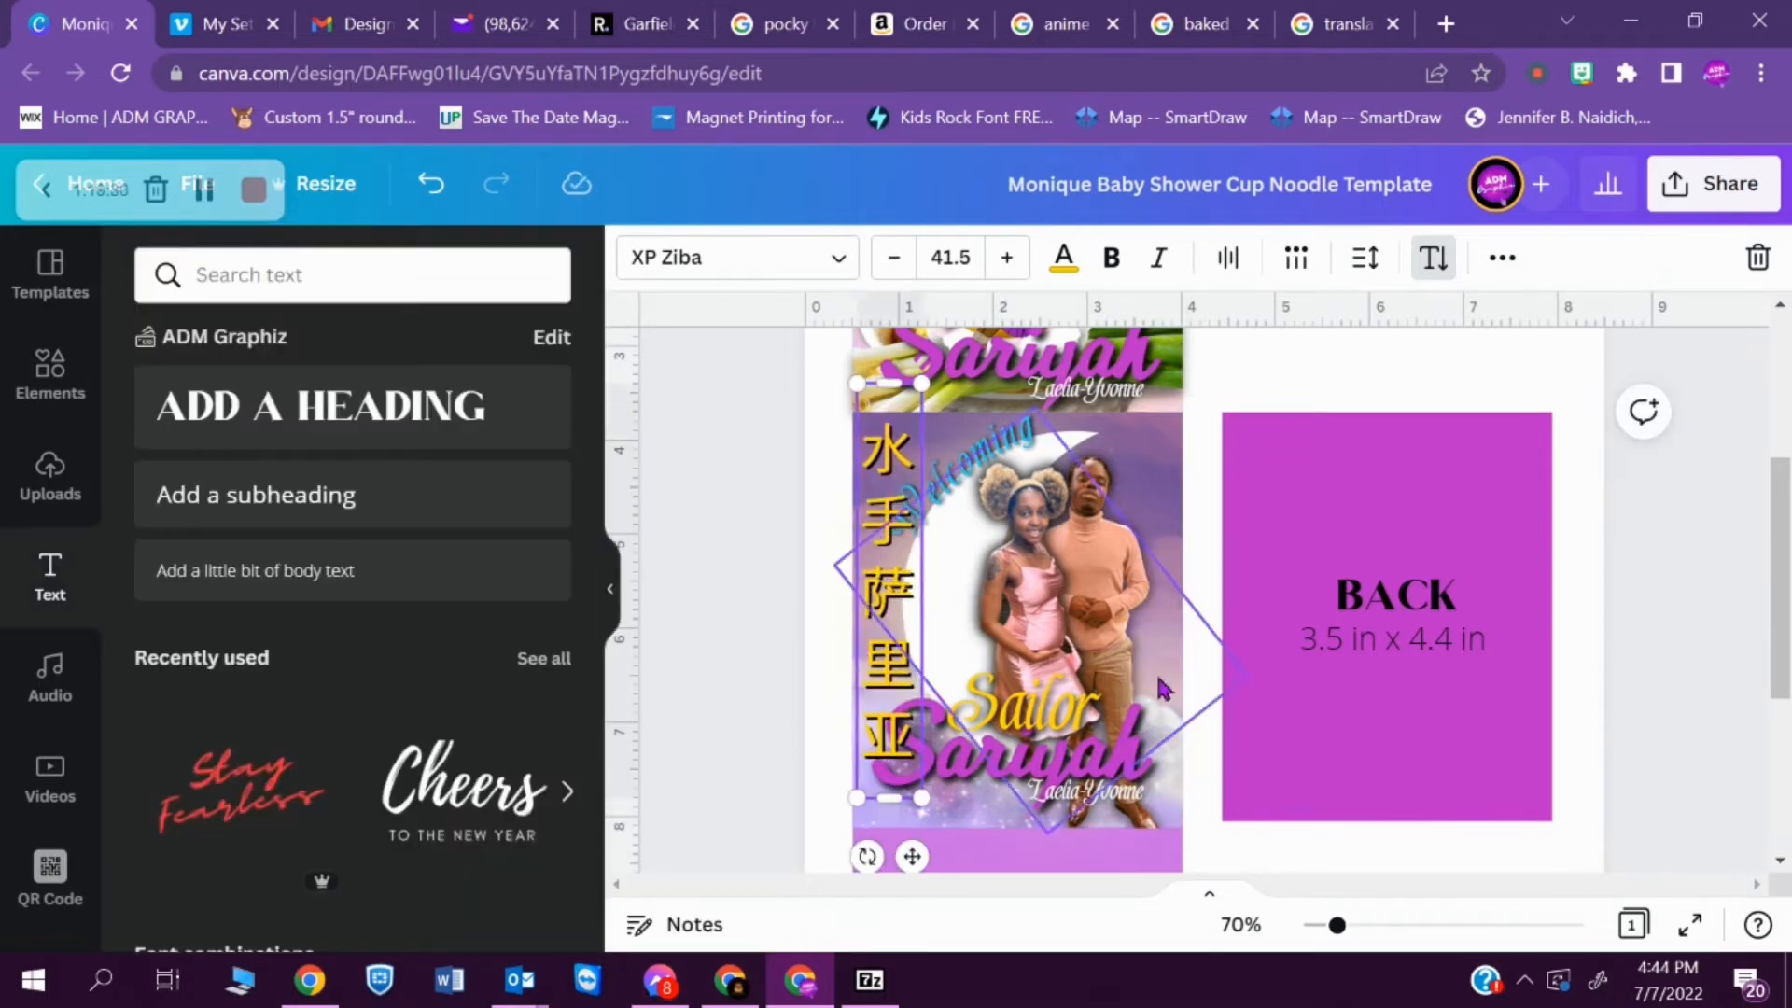
# - Shift "Welcoming" and the FRONT panel's titles clear of the vertical characters, and scale the baby's-name title to size 79.4
pyautogui.click(977, 454)
pyautogui.moveTo(891, 714); pyautogui.dragTo(891, 744)
pyautogui.moveTo(989, 761); pyautogui.dragTo(1047, 707)
pyautogui.moveTo(1086, 791); pyautogui.dragTo(1097, 784)
pyautogui.moveTo(888, 718); pyautogui.dragTo(888, 694)
pyautogui.click(1036, 758)
pyautogui.moveTo(1370, 806); pyautogui.dragTo(1395, 812)
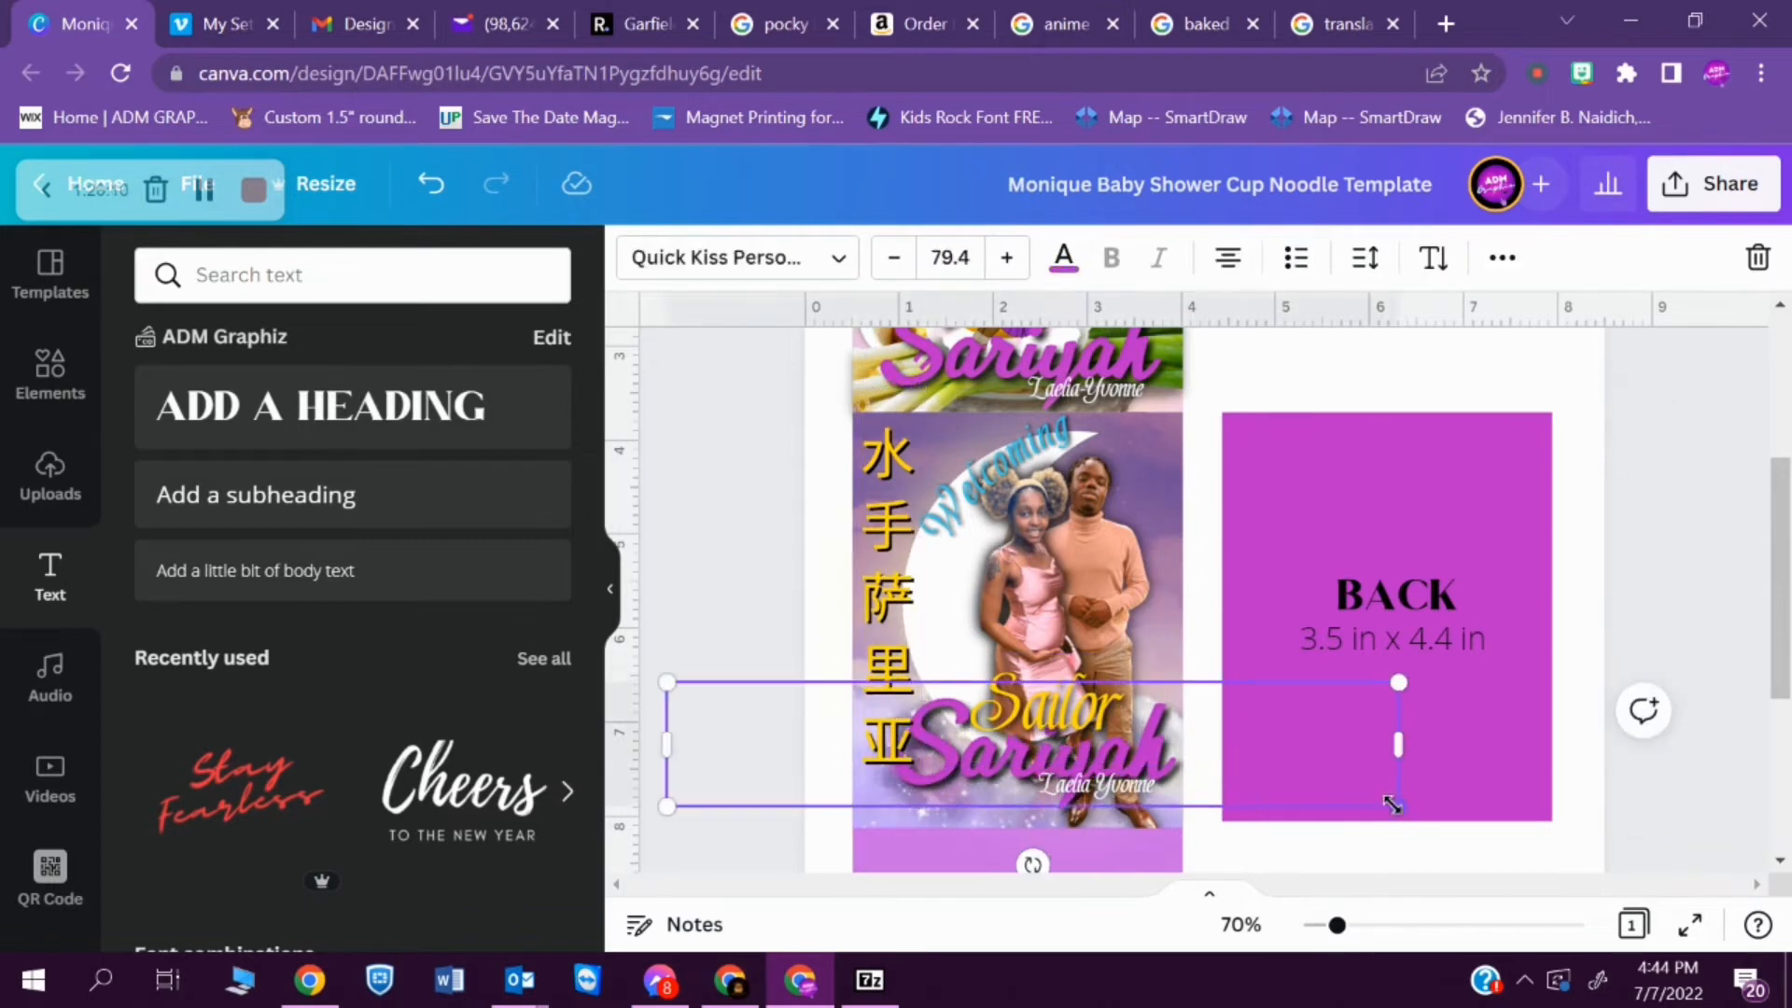
# - Align the Chinese text with the FRONT panel's left edge, widen its letter spacing and lengthen its box to about 5 in
pyautogui.moveTo(919, 615); pyautogui.dragTo(912, 615)
pyautogui.click(1368, 258)
pyautogui.moveTo(1566, 382); pyautogui.dragTo(1634, 382)
pyautogui.moveTo(884, 804); pyautogui.dragTo(885, 853)
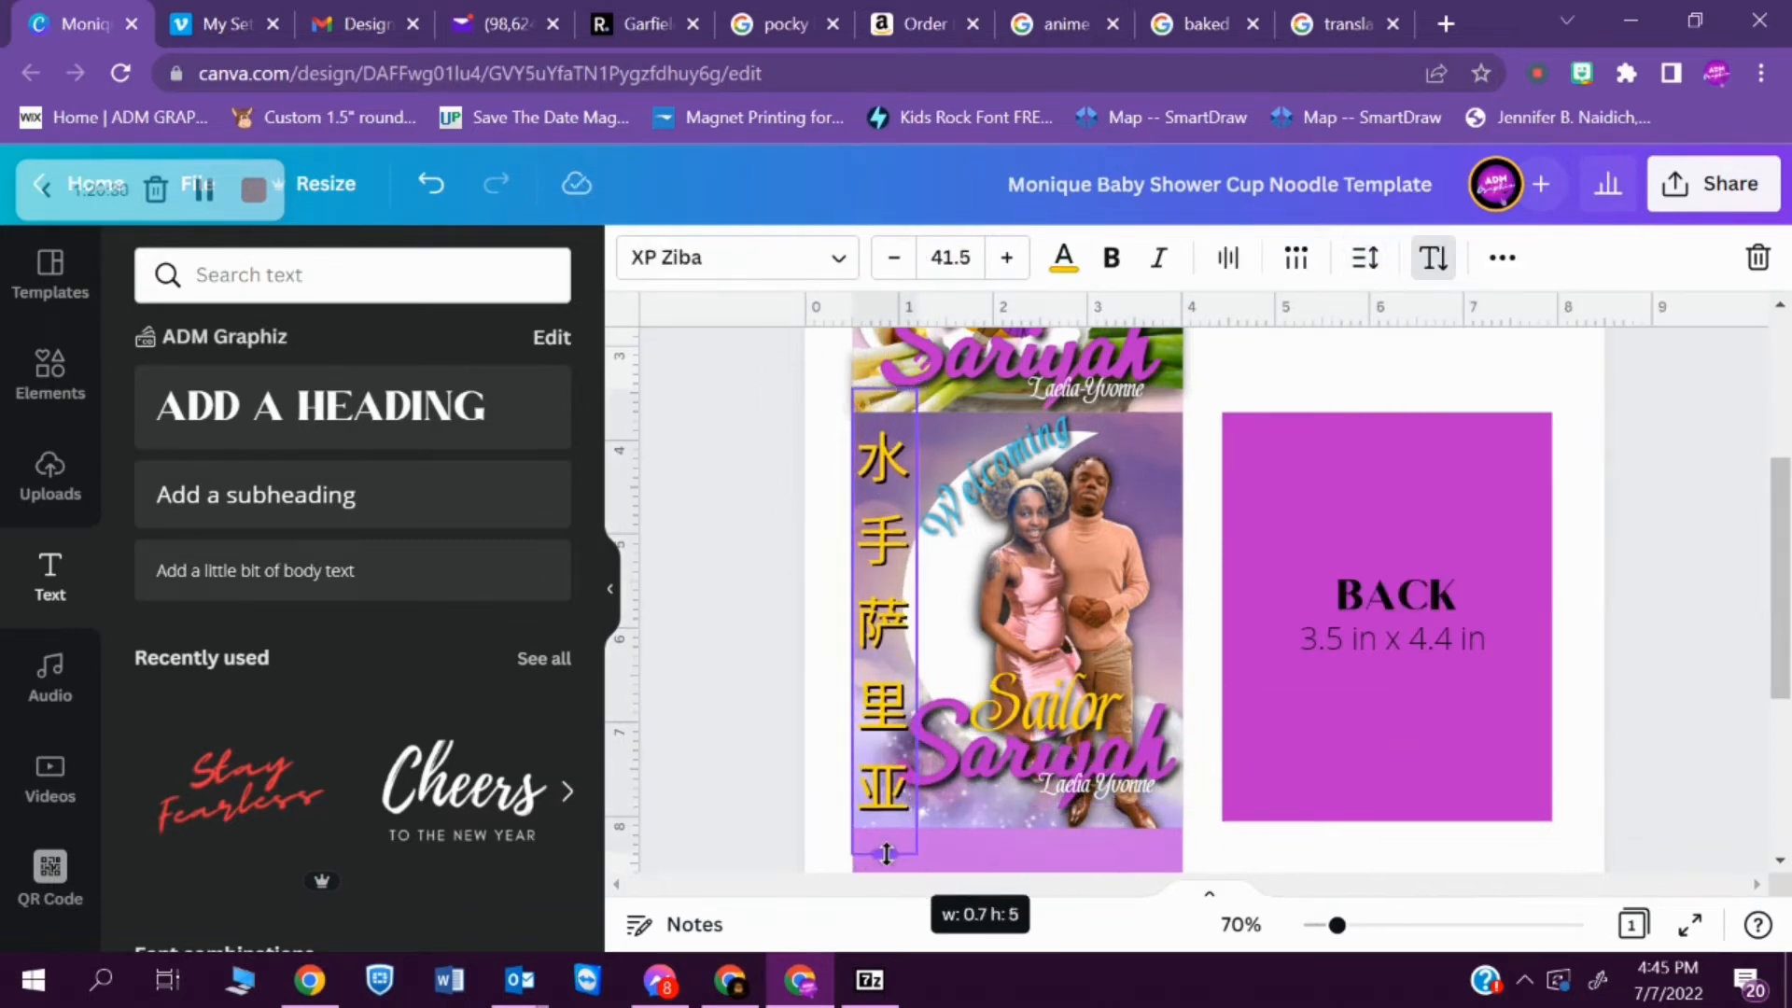
pyautogui.click(1004, 787)
# - Lower the opacity of the vertical Chinese text on the FRONT panel
pyautogui.click(882, 615)
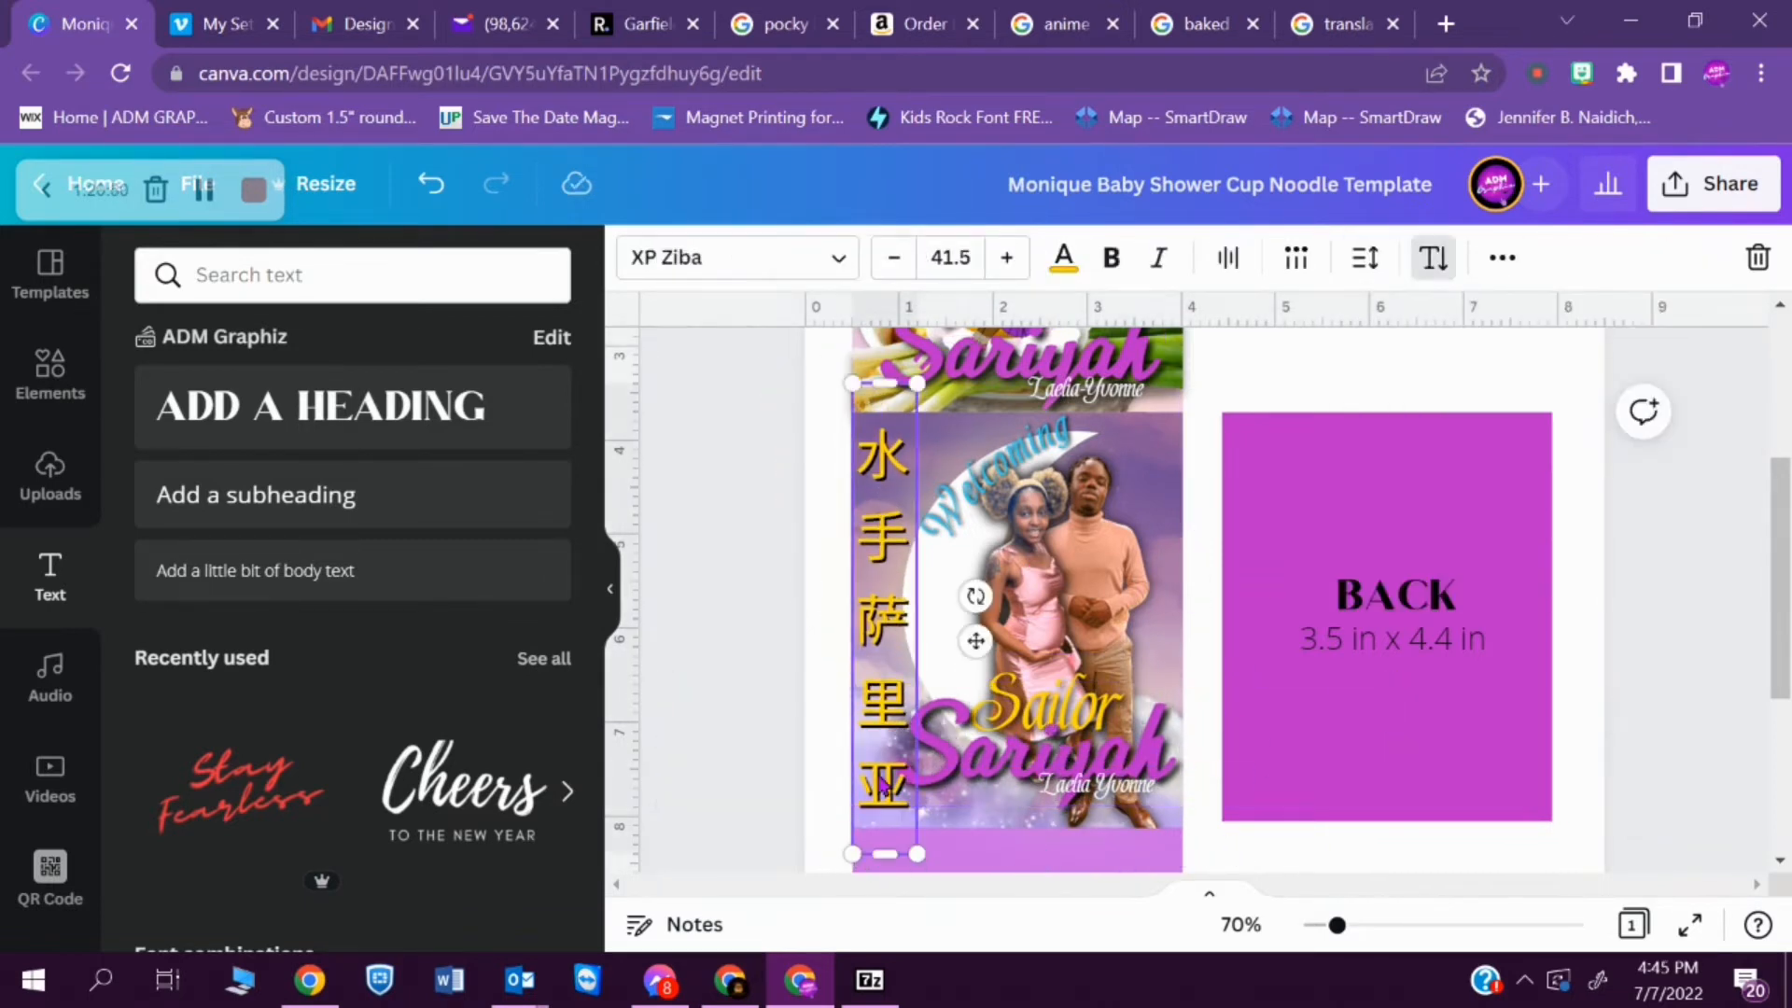
pyautogui.click(1501, 257)
pyautogui.click(1326, 325)
pyautogui.moveTo(1314, 436); pyautogui.dragTo(1190, 437)
pyautogui.click(740, 526)
# - Try different positions and angles for "Welcoming" around the crescent and over the couple on the FRONT panel
pyautogui.click(991, 474)
pyautogui.moveTo(991, 474); pyautogui.dragTo(986, 478)
pyautogui.click(1552, 255)
pyautogui.click(1553, 255)
pyautogui.click(740, 526)
pyautogui.click(991, 478)
pyautogui.moveTo(1043, 560); pyautogui.dragTo(1024, 571)
pyautogui.moveTo(991, 480); pyautogui.dragTo(1005, 462)
pyautogui.moveTo(1035, 555)
pyautogui.mouseDown()
pyautogui.moveTo(1017, 559)
pyautogui.moveTo(1039, 554)
pyautogui.mouseUp()
pyautogui.moveTo(1010, 494); pyautogui.dragTo(1050, 658)
# - Duplicate the vertical Chinese text, move the copy onto the noodle top panel and scale it down
pyautogui.click(887, 602)
pyautogui.hotkey('ctrl', 'c')
pyautogui.hotkey('ctrl', 'v')
pyautogui.moveTo(889, 623); pyautogui.dragTo(891, 384)
pyautogui.scroll(4, 891, 466)
pyautogui.moveTo(892, 717); pyautogui.dragTo(1130, 603)
pyautogui.moveTo(1176, 840); pyautogui.dragTo(1147, 631)
# - Fine-tune the small Chinese text's position along the right edge of the noodle top panel
pyautogui.click(1307, 592)
pyautogui.moveTo(1130, 560); pyautogui.dragTo(1168, 561)
pyautogui.click(1171, 603)
pyautogui.press('Down')
pyautogui.press('Down')
pyautogui.press('Down')
pyautogui.press('Down')
pyautogui.press('Down')
pyautogui.press('Down')
pyautogui.press('Down')
pyautogui.press('Down')
pyautogui.press('Down')
pyautogui.press('Down')
pyautogui.press('Down')
pyautogui.press('Down')
pyautogui.press('Down')
pyautogui.press('Down')
pyautogui.press('Down')
pyautogui.press('Down')
pyautogui.press('Down')
pyautogui.press('Down')
pyautogui.press('Down')
pyautogui.press('Down')
pyautogui.click(1227, 696)
pyautogui.click(1514, 614)
# - Try "Welcoming" in a paler blue, turned to arch above the couple at the top of the FRONT panel
pyautogui.scroll(-4, 1514, 613)
pyautogui.click(1052, 607)
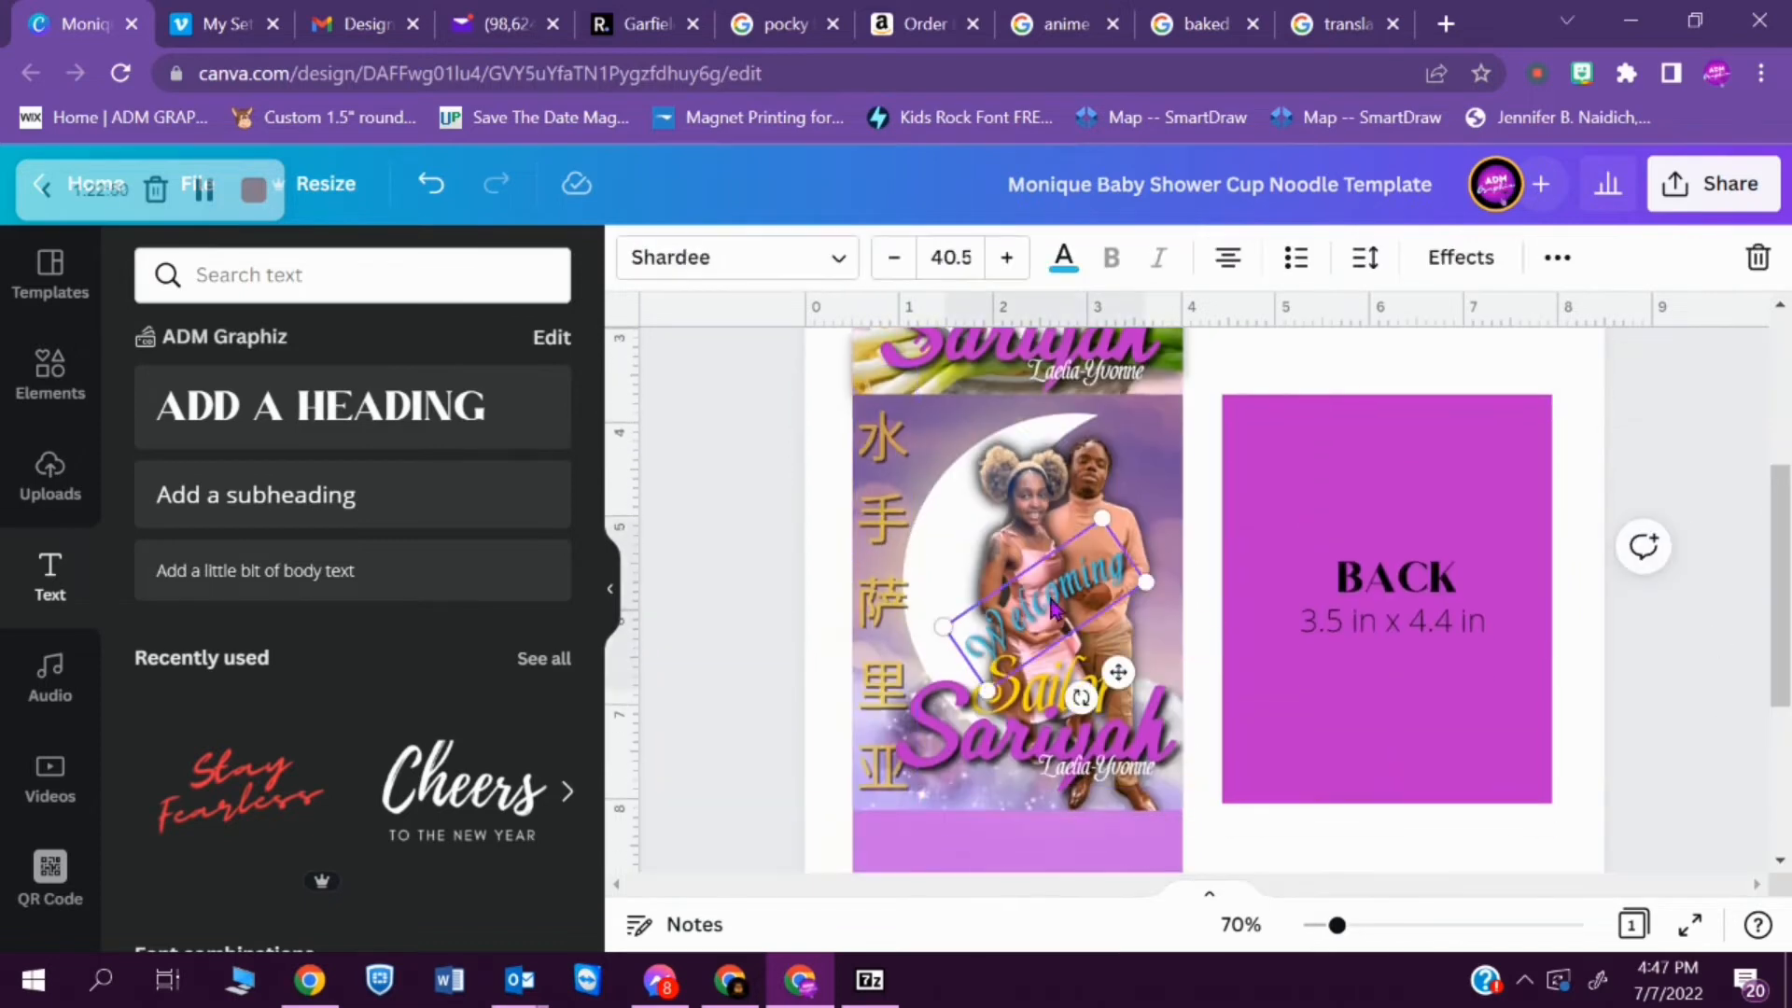
pyautogui.moveTo(1073, 705); pyautogui.dragTo(1020, 771)
pyautogui.click(1064, 266)
pyautogui.click(316, 678)
pyautogui.moveTo(1049, 671); pyautogui.dragTo(1001, 433)
pyautogui.click(1195, 567)
# - Recolour "Welcoming" bright blue and angle it over the crescent's upper edge on the FRONT panel
pyautogui.click(1046, 663)
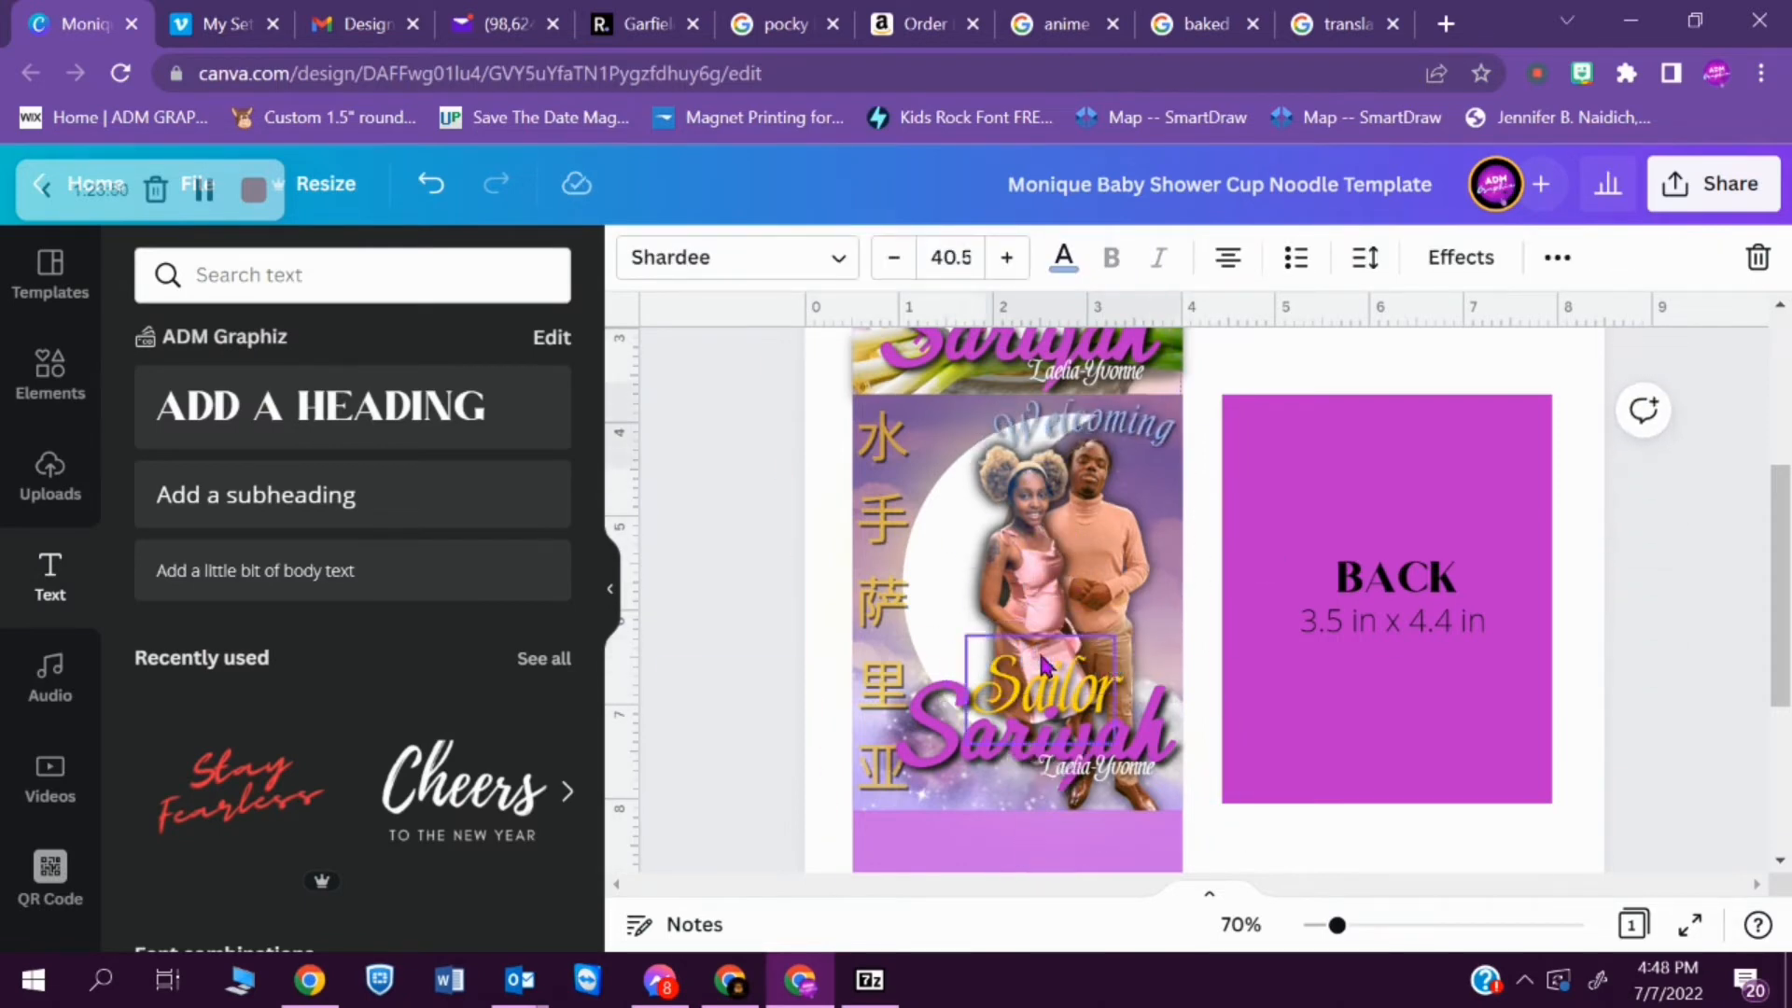
pyautogui.click(1064, 256)
pyautogui.moveTo(982, 522); pyautogui.dragTo(1031, 528)
pyautogui.click(1198, 469)
pyautogui.moveTo(1789, 581); pyautogui.dragTo(1760, 519)
pyautogui.click(1012, 571)
pyautogui.moveTo(1057, 664); pyautogui.dragTo(1050, 656)
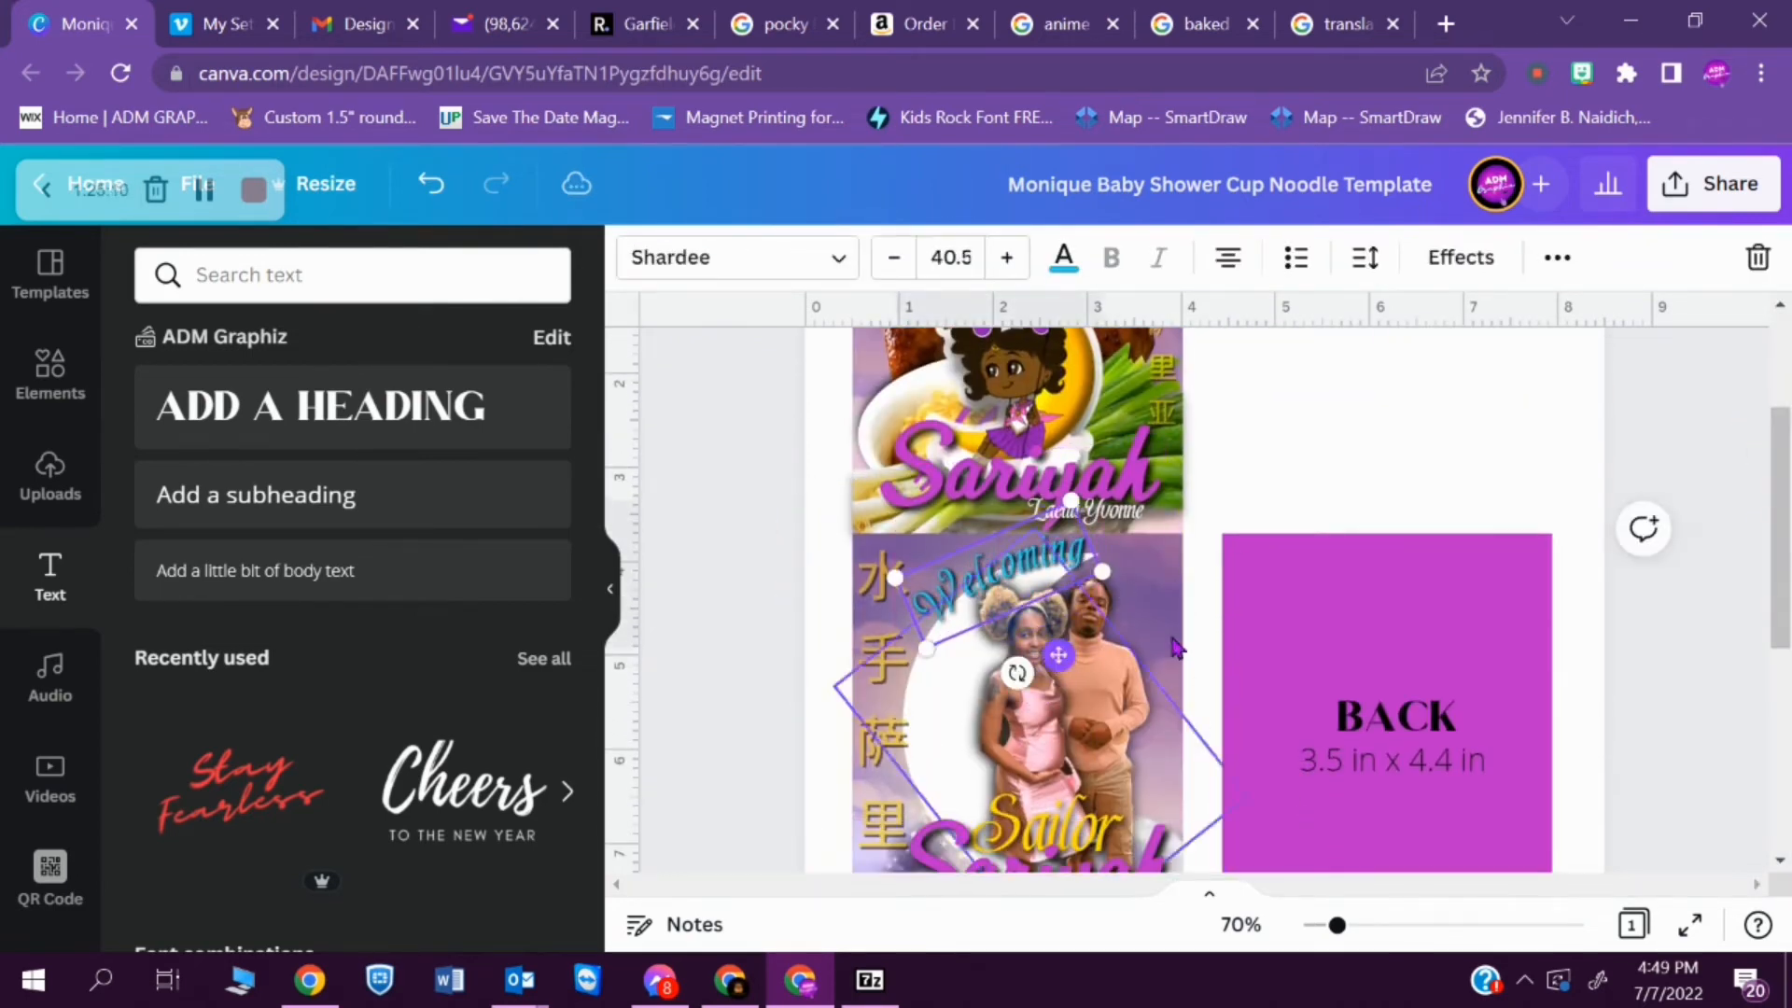
# - Search the Canva elements for "baby bottle"
pyautogui.click(1372, 431)
pyautogui.click(353, 276)
pyautogui.write('baby bottle')
pyautogui.press('Return')
pyautogui.click(50, 375)
pyautogui.click(339, 276)
pyautogui.write('baby bottle')
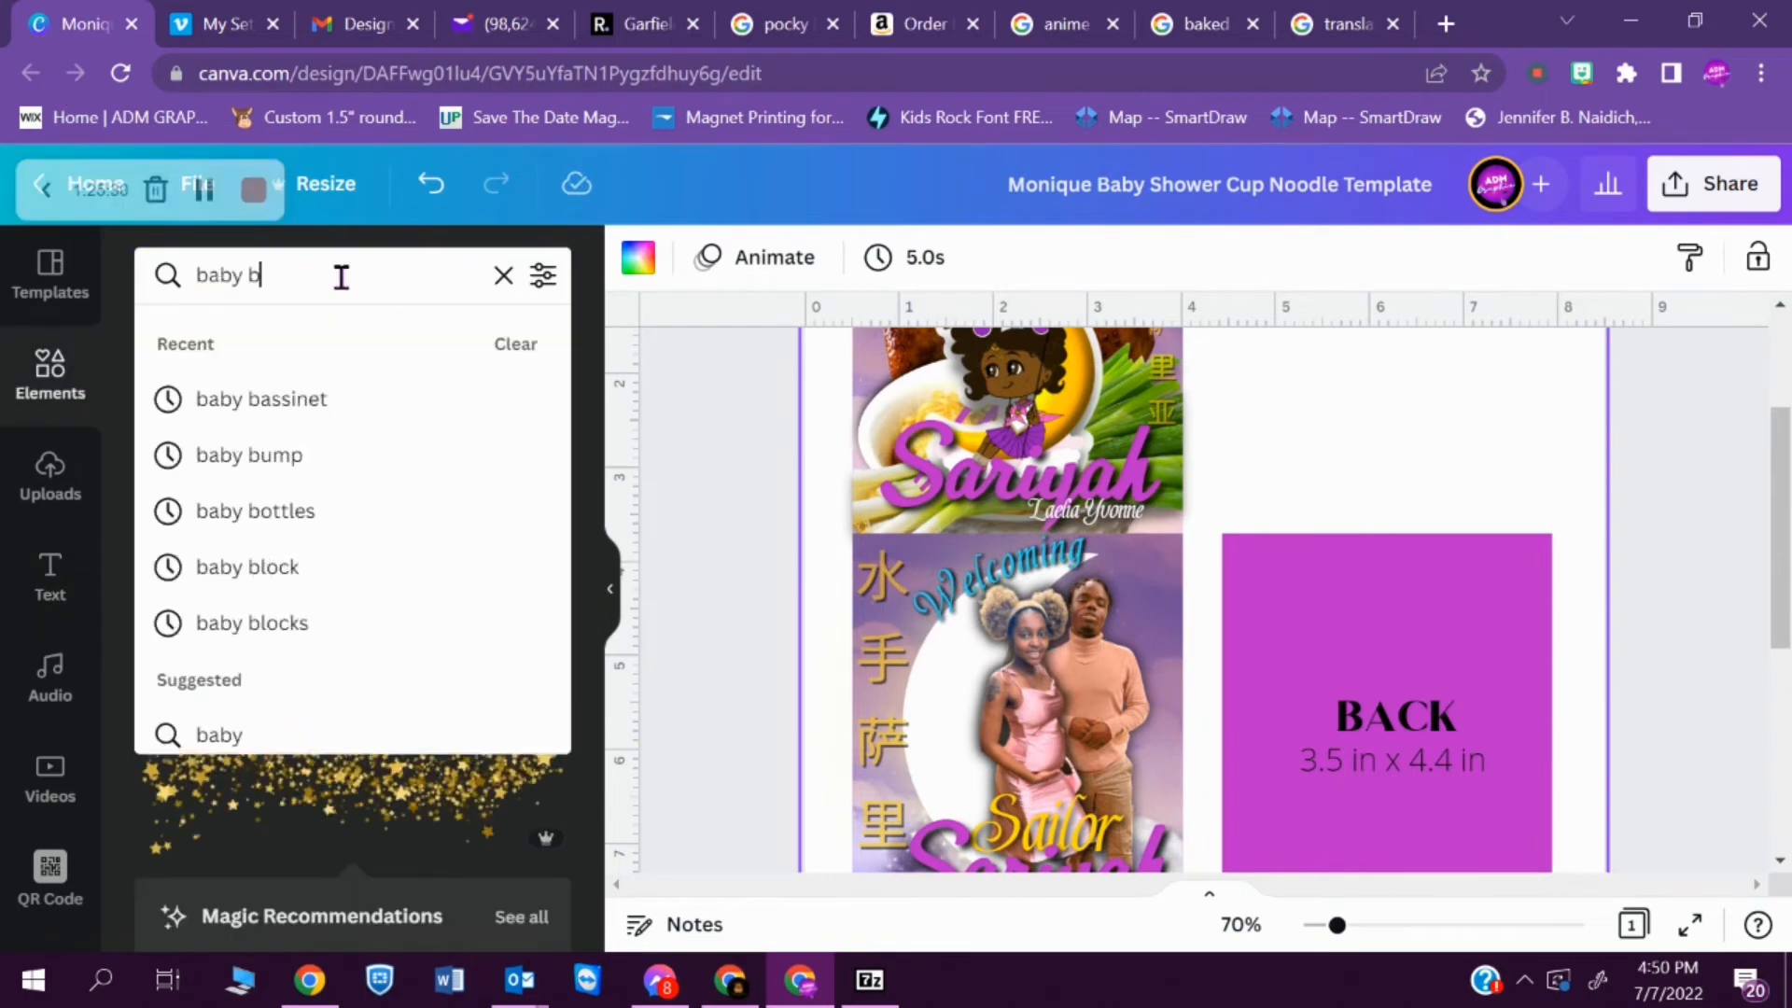
pyautogui.press('Return')
# - Add the photo of pink-capped baby bottles and scale it down over the FRONT panel's titles
pyautogui.moveTo(596, 480); pyautogui.dragTo(645, 775)
pyautogui.click(481, 523)
pyautogui.click(673, 258)
pyautogui.click(280, 680)
pyautogui.moveTo(1780, 486); pyautogui.dragTo(1715, 530)
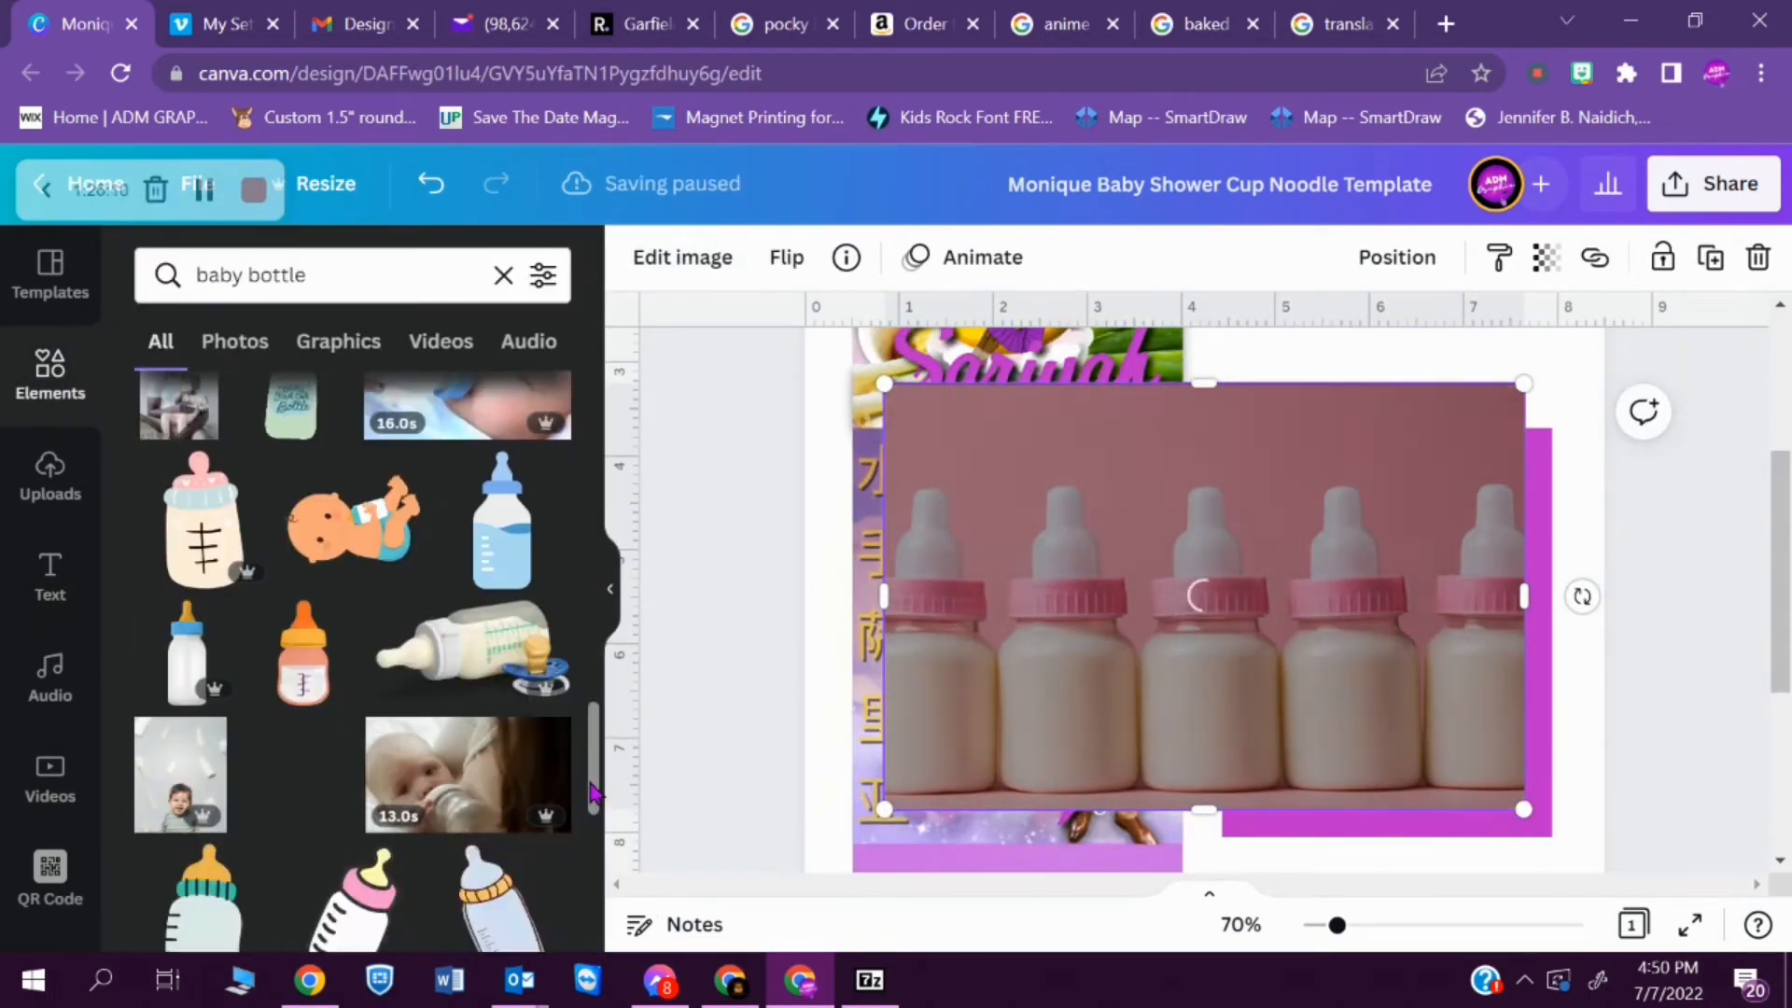
pyautogui.moveTo(1524, 384); pyautogui.dragTo(1136, 641)
pyautogui.moveTo(1153, 775); pyautogui.dragTo(1181, 782)
pyautogui.hotkey('ctrl', 'z')
# - Try layering the baby bottle photo behind the FRONT panel's titles, and delete the photo
pyautogui.doubleClick(1011, 756)
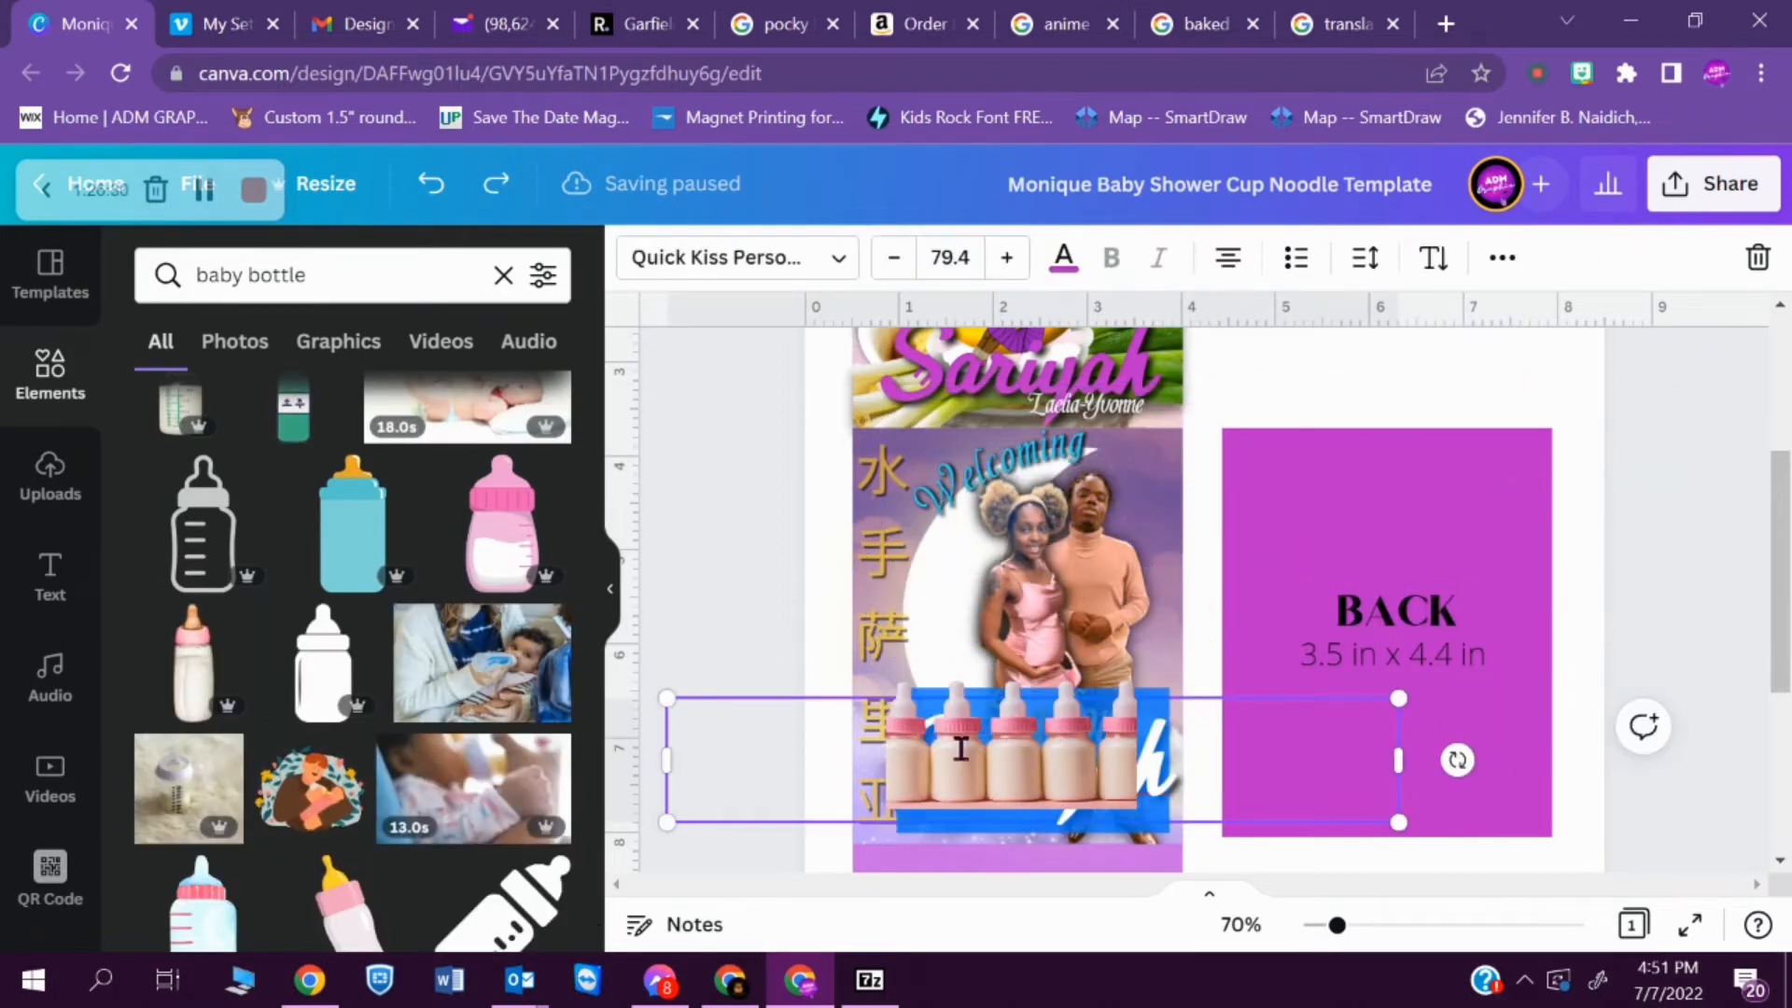
pyautogui.click(952, 688)
pyautogui.hotkey('ctrl', '[')
pyautogui.hotkey('ctrl', ']')
pyautogui.moveTo(972, 654); pyautogui.dragTo(952, 692)
pyautogui.press('Delete')
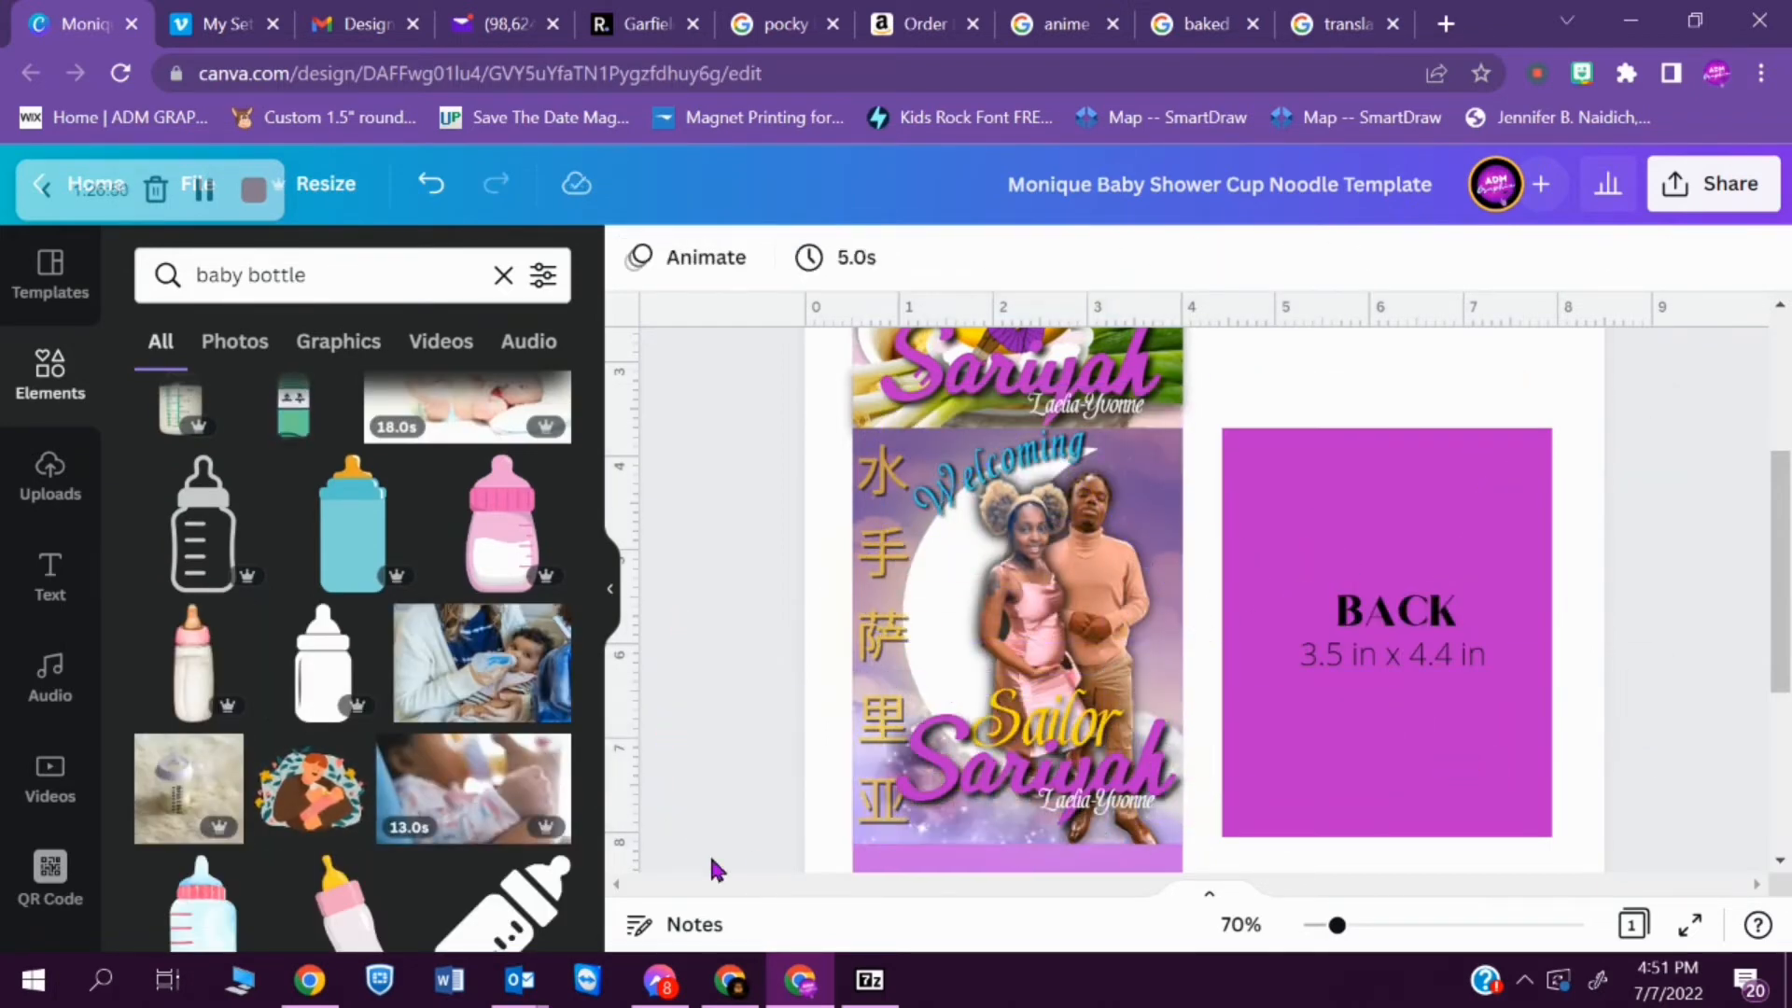
# - Add the purple starry cloud graphic, send it behind the couple and stretch it across the width of the FRONT panel
pyautogui.click(503, 275)
pyautogui.click(310, 863)
pyautogui.press('Delete')
pyautogui.click(190, 863)
pyautogui.hotkey('ctrl', '[')
pyautogui.moveTo(1120, 607); pyautogui.dragTo(946, 643)
pyautogui.scroll(-2, 1207, 707)
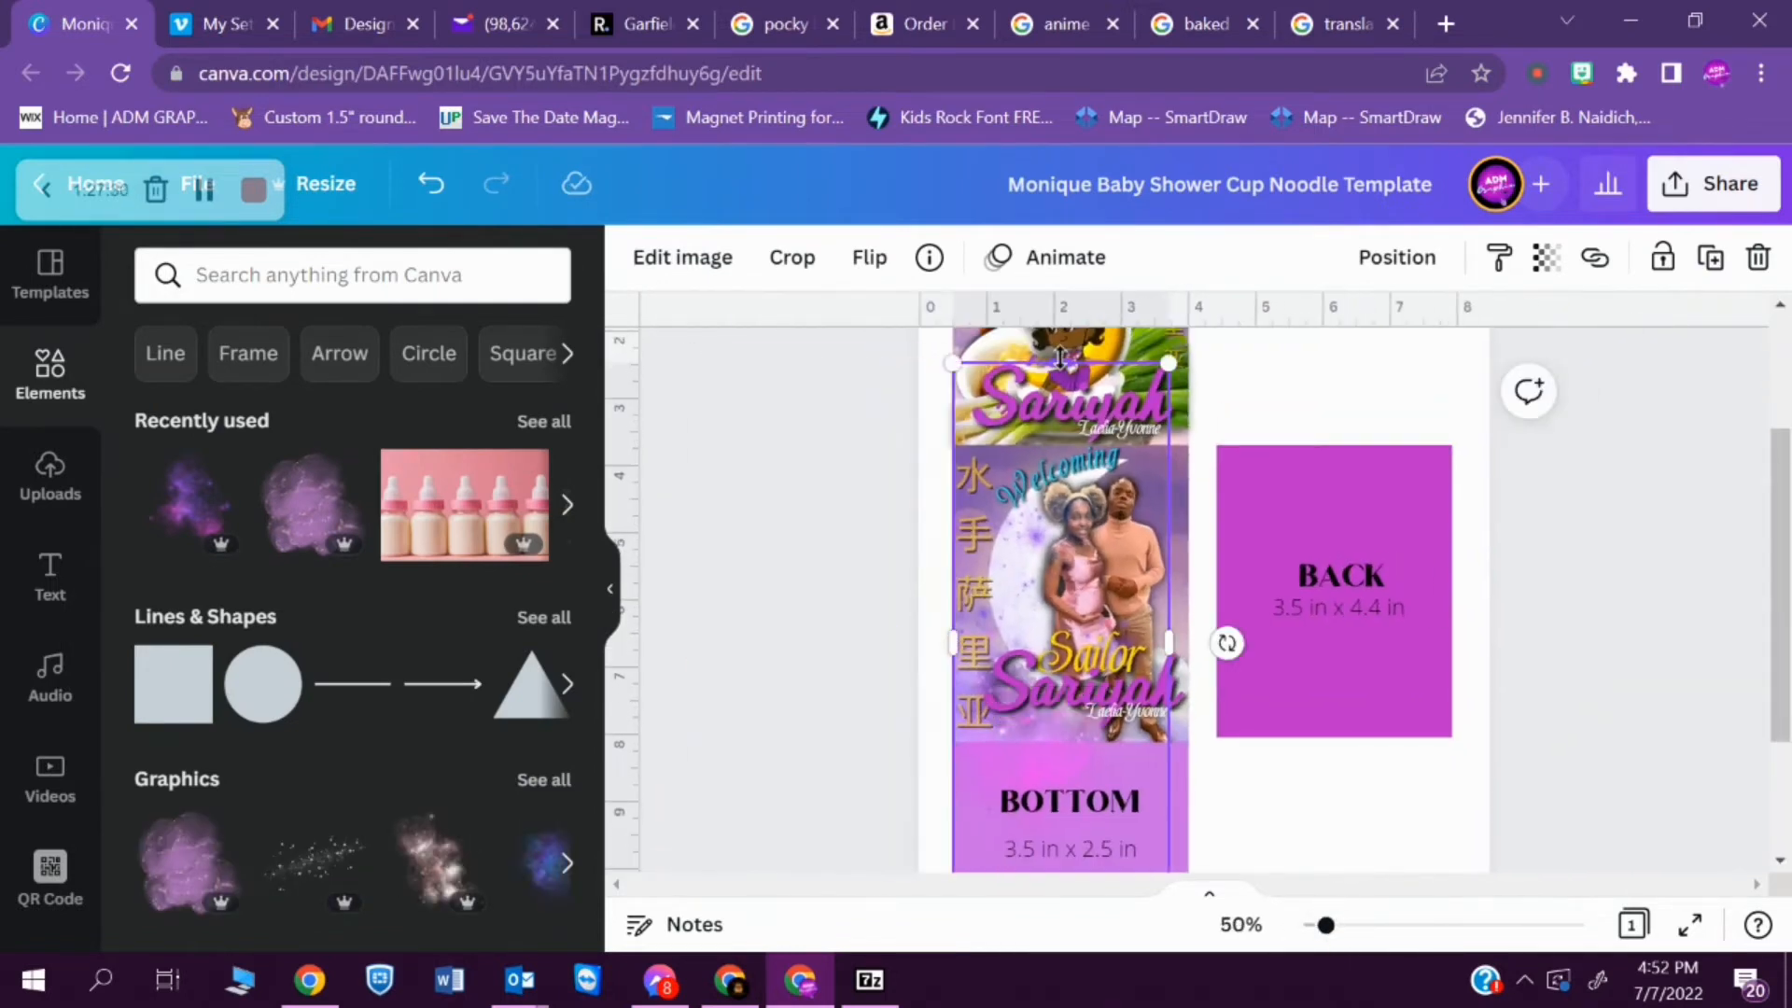
pyautogui.moveTo(1168, 642); pyautogui.dragTo(1190, 646)
# - Add the recently used grey cloud, resize it over the base of the FRONT panel and flip it
pyautogui.click(544, 422)
pyautogui.moveTo(597, 485); pyautogui.dragTo(599, 728)
pyautogui.click(373, 612)
pyautogui.moveTo(1250, 562); pyautogui.dragTo(1183, 780)
pyautogui.click(1140, 737)
pyautogui.moveTo(1241, 680)
pyautogui.mouseDown()
pyautogui.moveTo(1292, 712)
pyautogui.moveTo(1247, 686)
pyautogui.mouseUp()
pyautogui.click(869, 257)
# - Position the grey cloud across the full panel width where the FRONT and BOTTOM panels meet
pyautogui.moveTo(1326, 925); pyautogui.dragTo(1354, 925)
pyautogui.moveTo(1781, 592); pyautogui.dragTo(1782, 676)
pyautogui.click(825, 608)
pyautogui.moveTo(961, 599); pyautogui.dragTo(1140, 580)
pyautogui.click(1651, 653)
pyautogui.moveTo(1355, 925); pyautogui.dragTo(1319, 928)
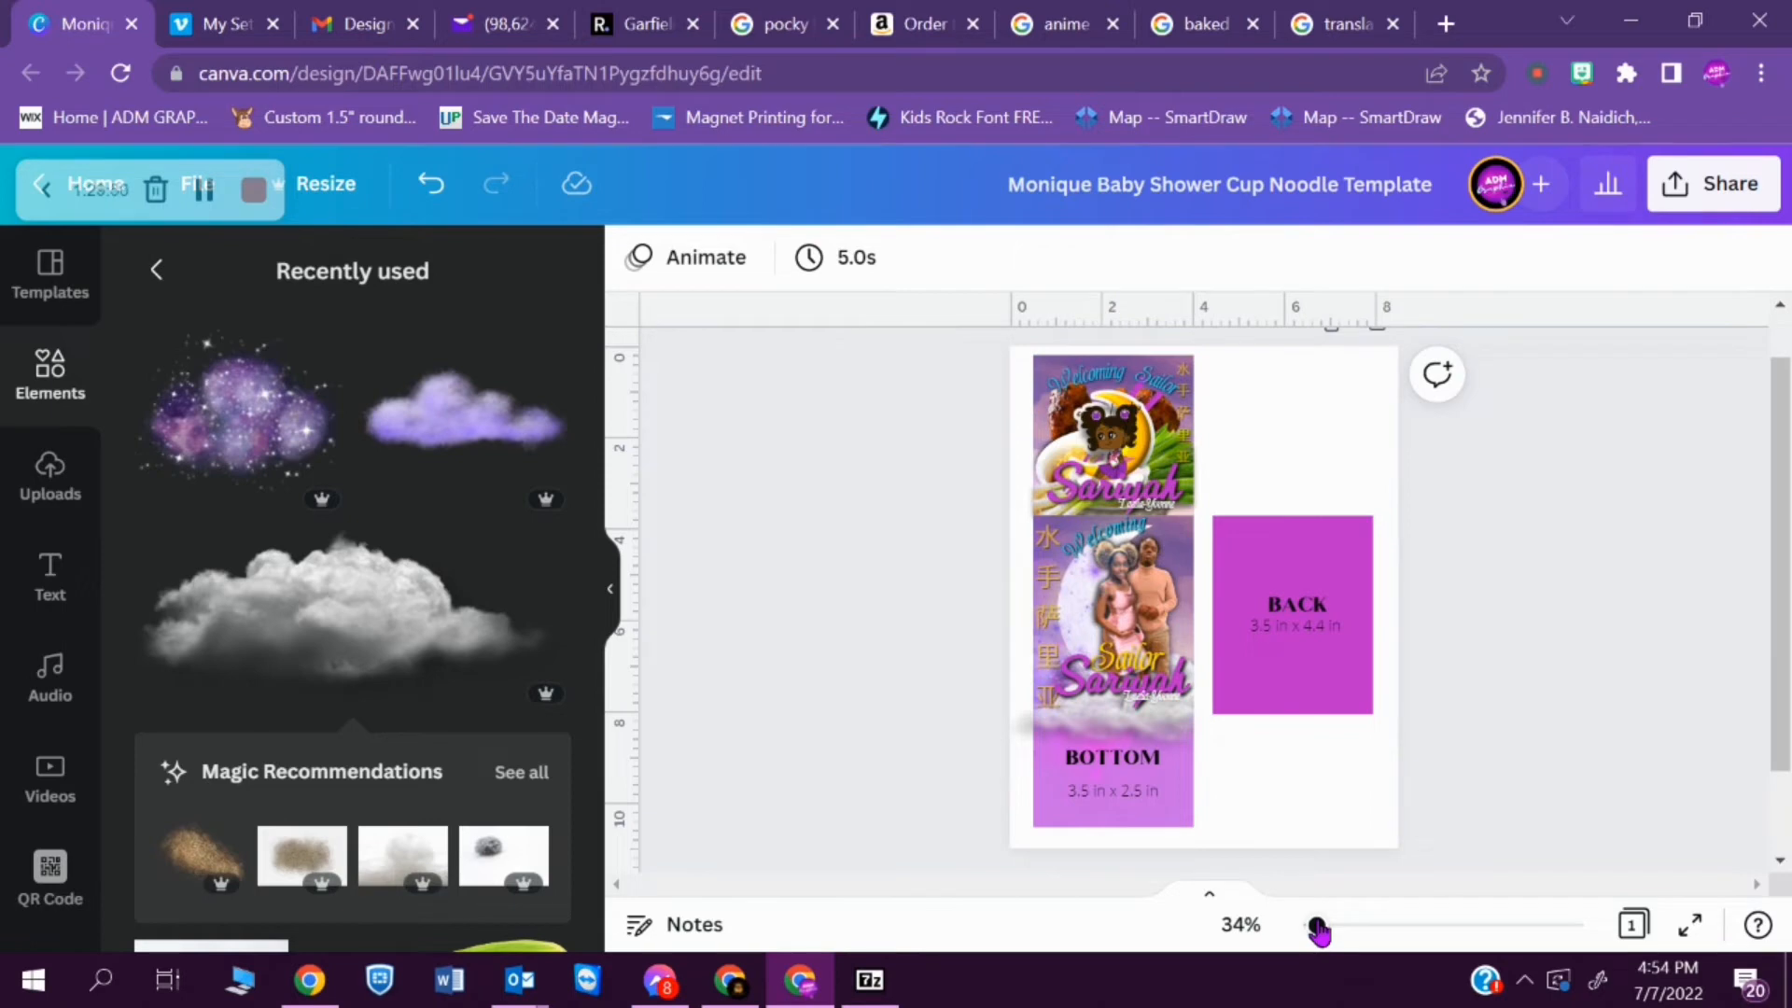
pyautogui.click(1040, 728)
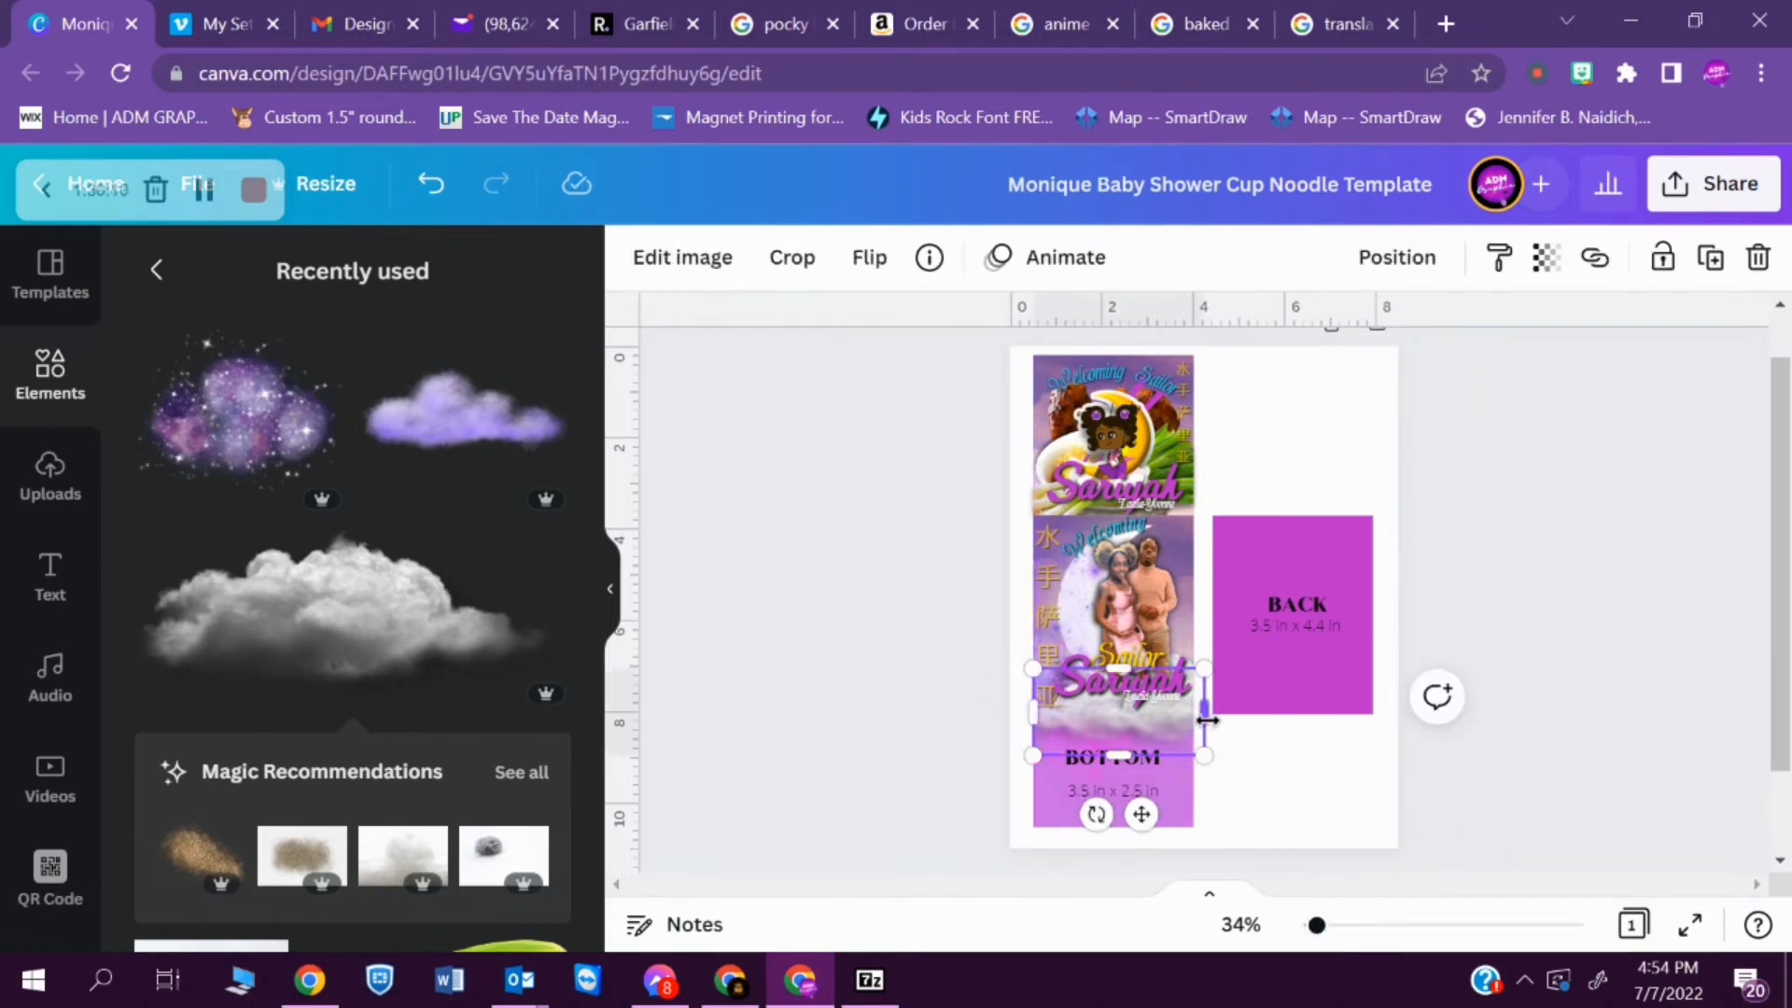
pyautogui.click(1327, 829)
# - Apply a Shadow effect to the baby's-name title on the FRONT panel and change the shadow's colour
pyautogui.moveTo(1317, 924); pyautogui.dragTo(1347, 927)
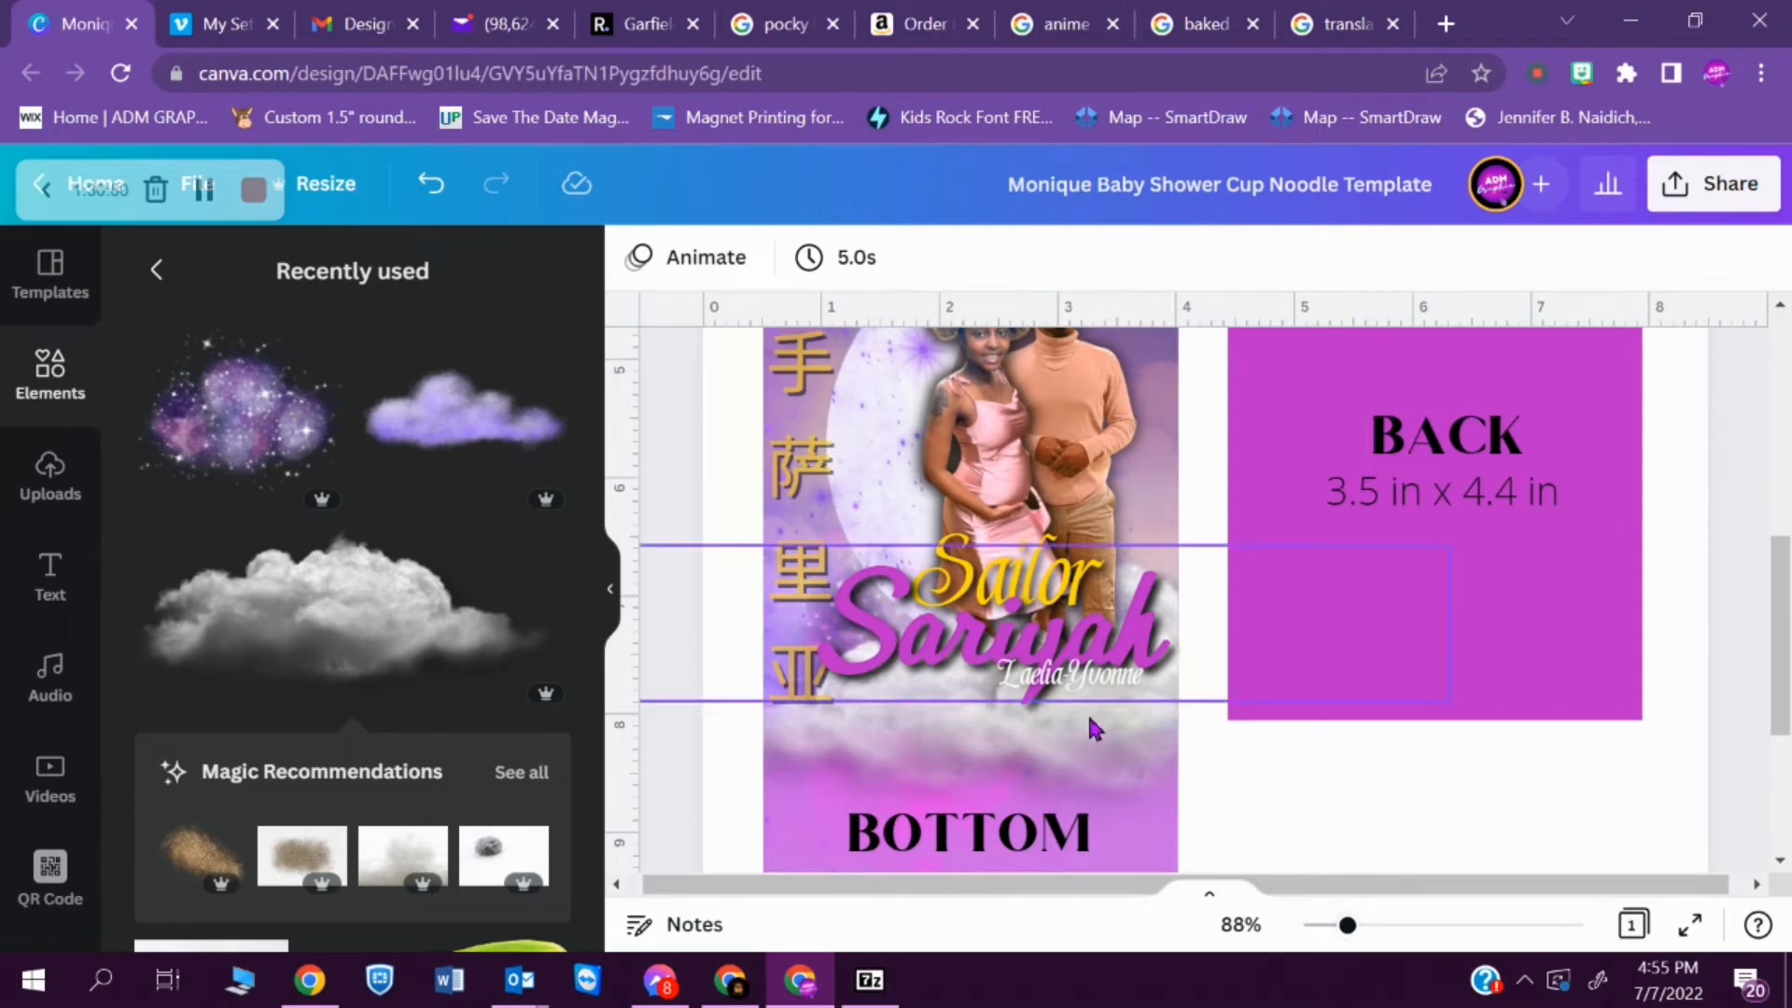
pyautogui.moveTo(1786, 676); pyautogui.dragTo(1787, 833)
pyautogui.click(1070, 634)
pyautogui.click(1501, 258)
pyautogui.click(876, 321)
pyautogui.click(346, 446)
pyautogui.click(535, 892)
pyautogui.click(233, 485)
pyautogui.click(411, 342)
pyautogui.click(1595, 640)
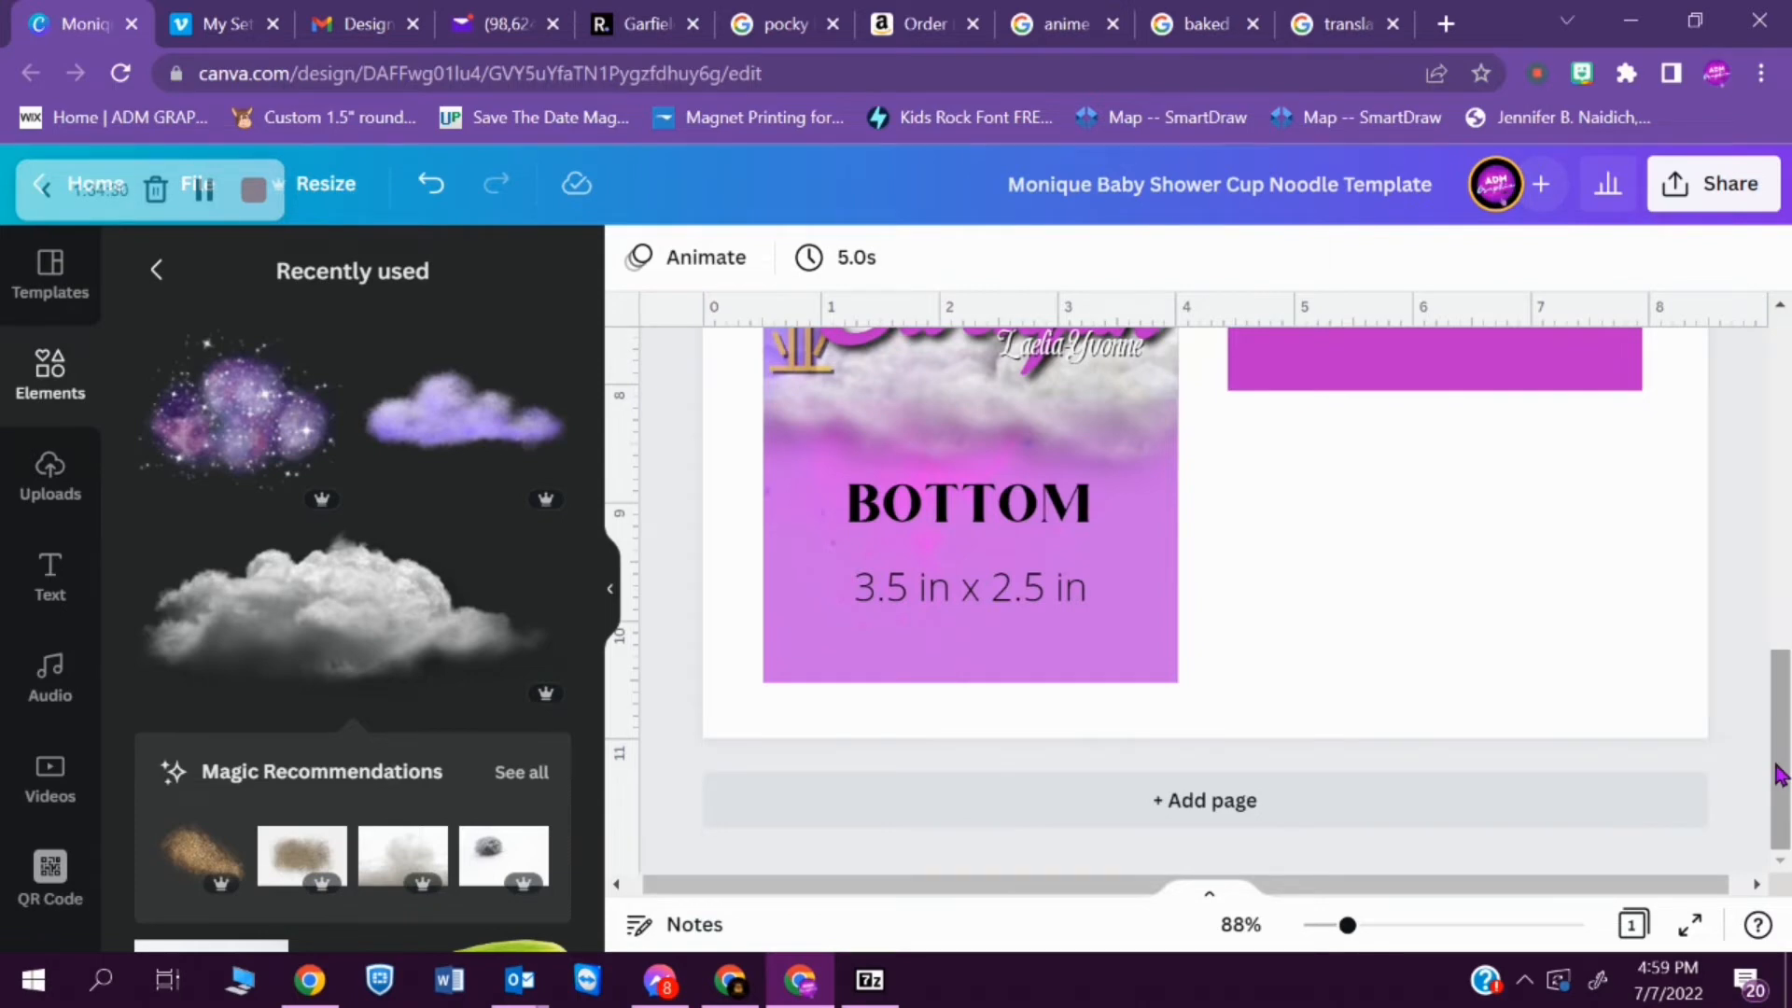
pyautogui.moveTo(1780, 774); pyautogui.dragTo(1782, 650)
pyautogui.click(1670, 511)
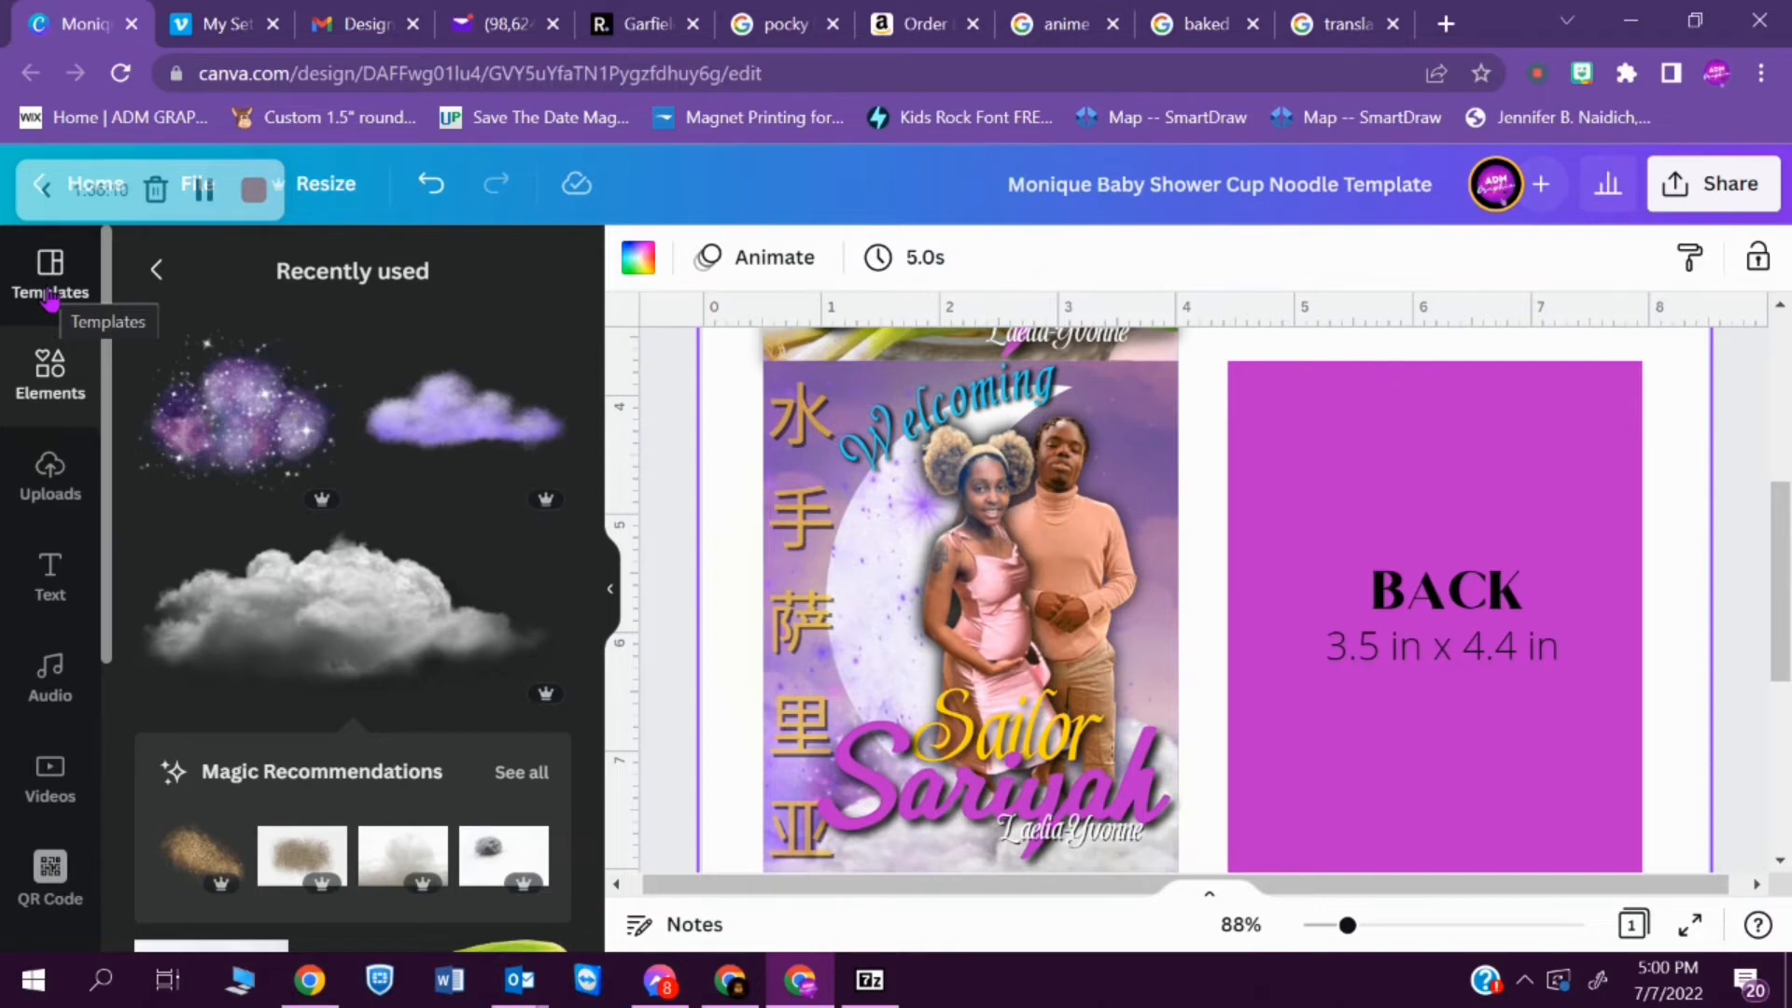
# - Delete the placeholder title and the size text from the BOTTOM panel
pyautogui.moveTo(1775, 707); pyautogui.dragTo(1773, 781)
pyautogui.click(970, 749)
pyautogui.press('Delete')
pyautogui.click(970, 668)
pyautogui.press('Delete')
# - Search the uploads for BARCODE, add the I LOVE YOU heart barcode image and remove its background
pyautogui.click(50, 476)
pyautogui.click(346, 275)
pyautogui.write('BARCODE')
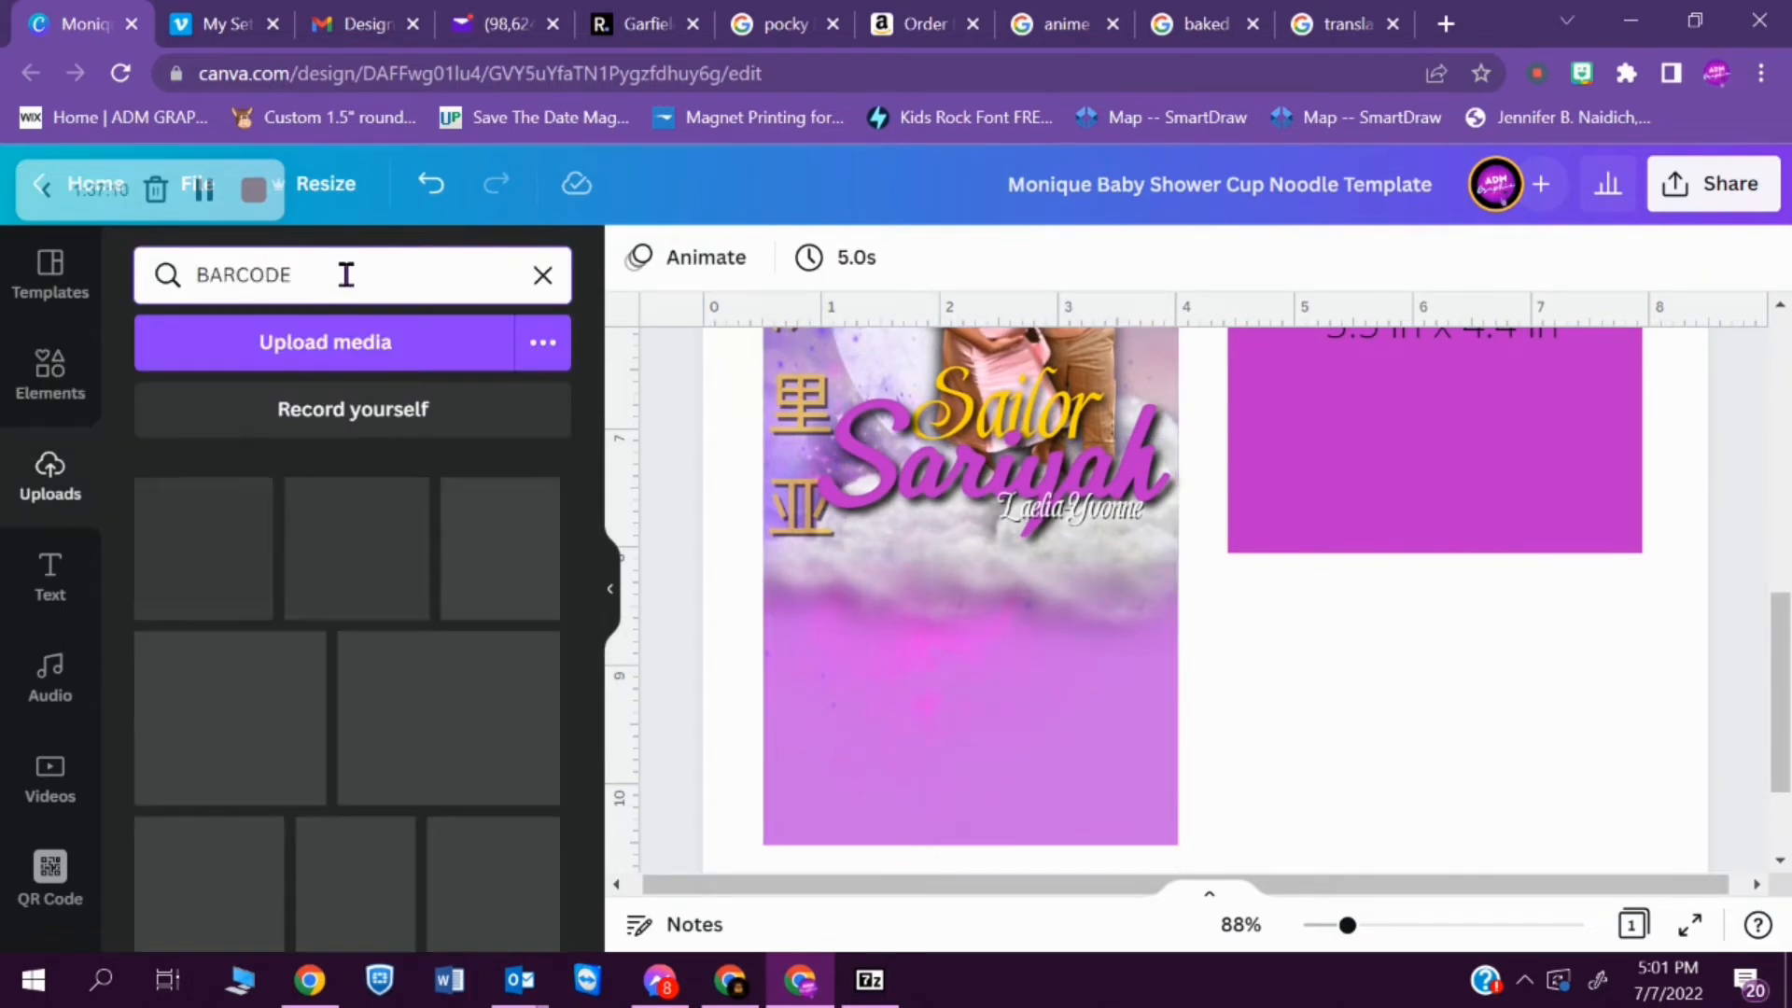
pyautogui.click(352, 610)
pyautogui.click(682, 257)
pyautogui.click(239, 548)
# - Try placing the I LOVE YOU barcode on the BOTTOM panel at a reduced size
pyautogui.moveTo(1554, 426); pyautogui.dragTo(1182, 654)
pyautogui.moveTo(1017, 801); pyautogui.dragTo(1012, 730)
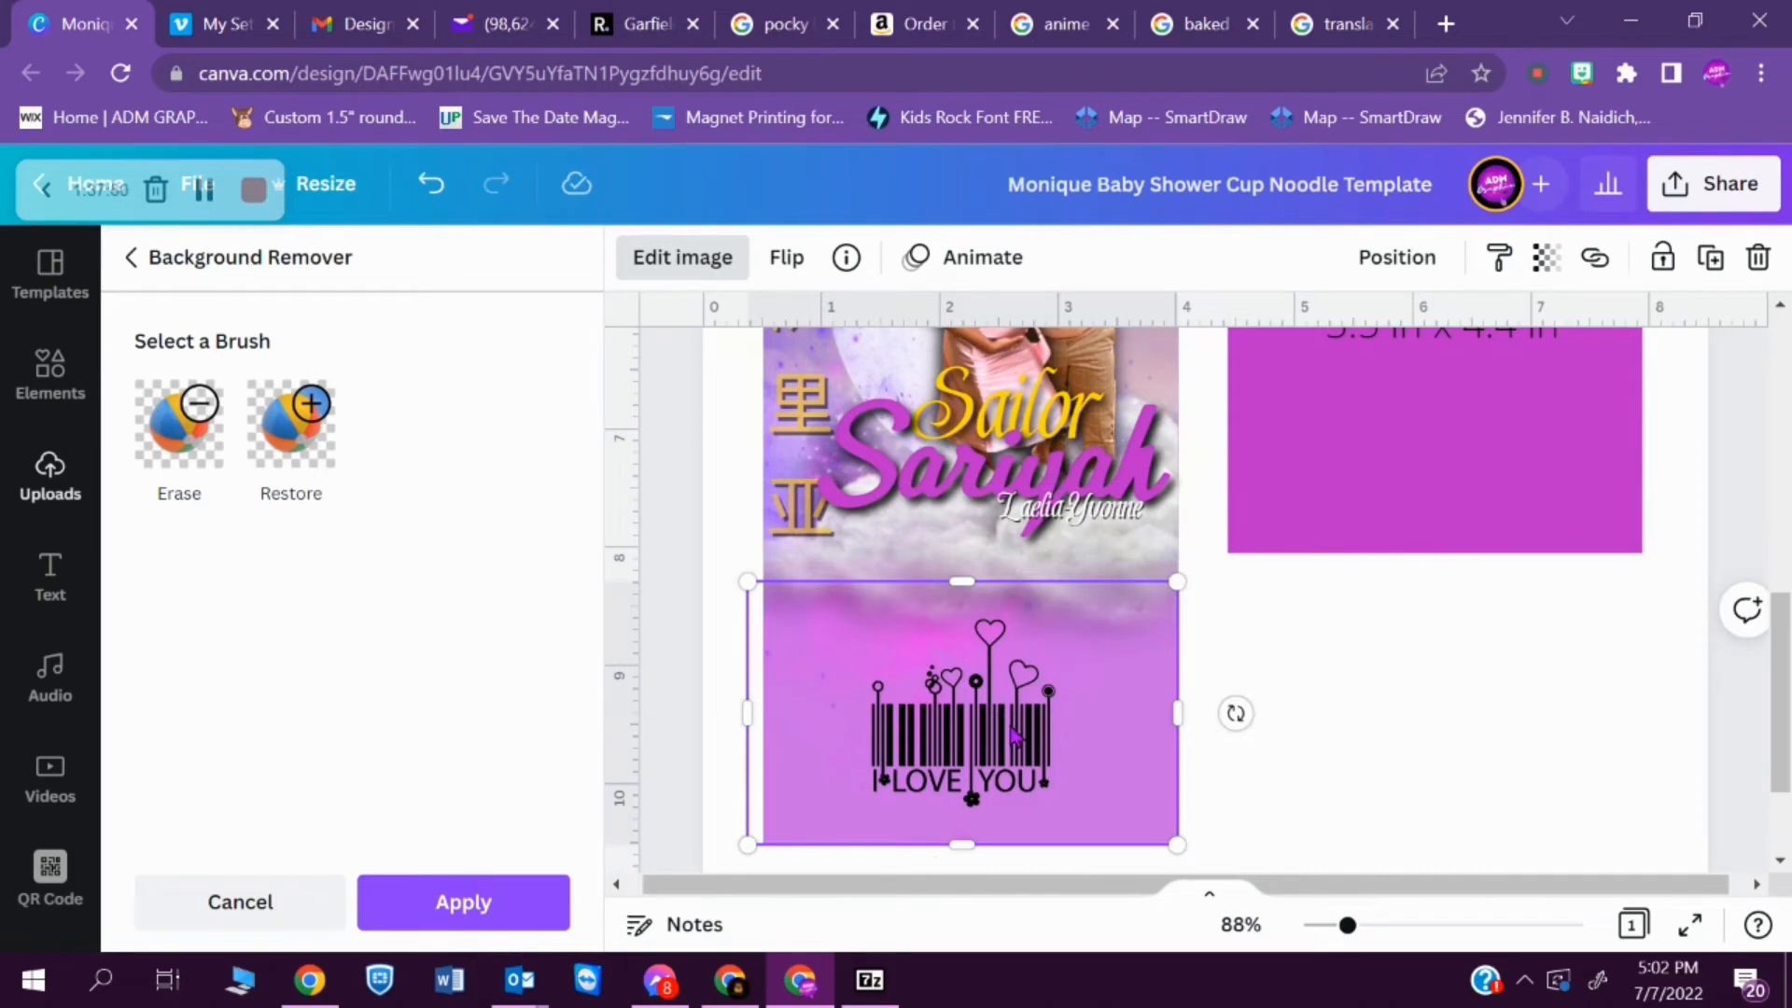
pyautogui.moveTo(1176, 581); pyautogui.dragTo(1062, 646)
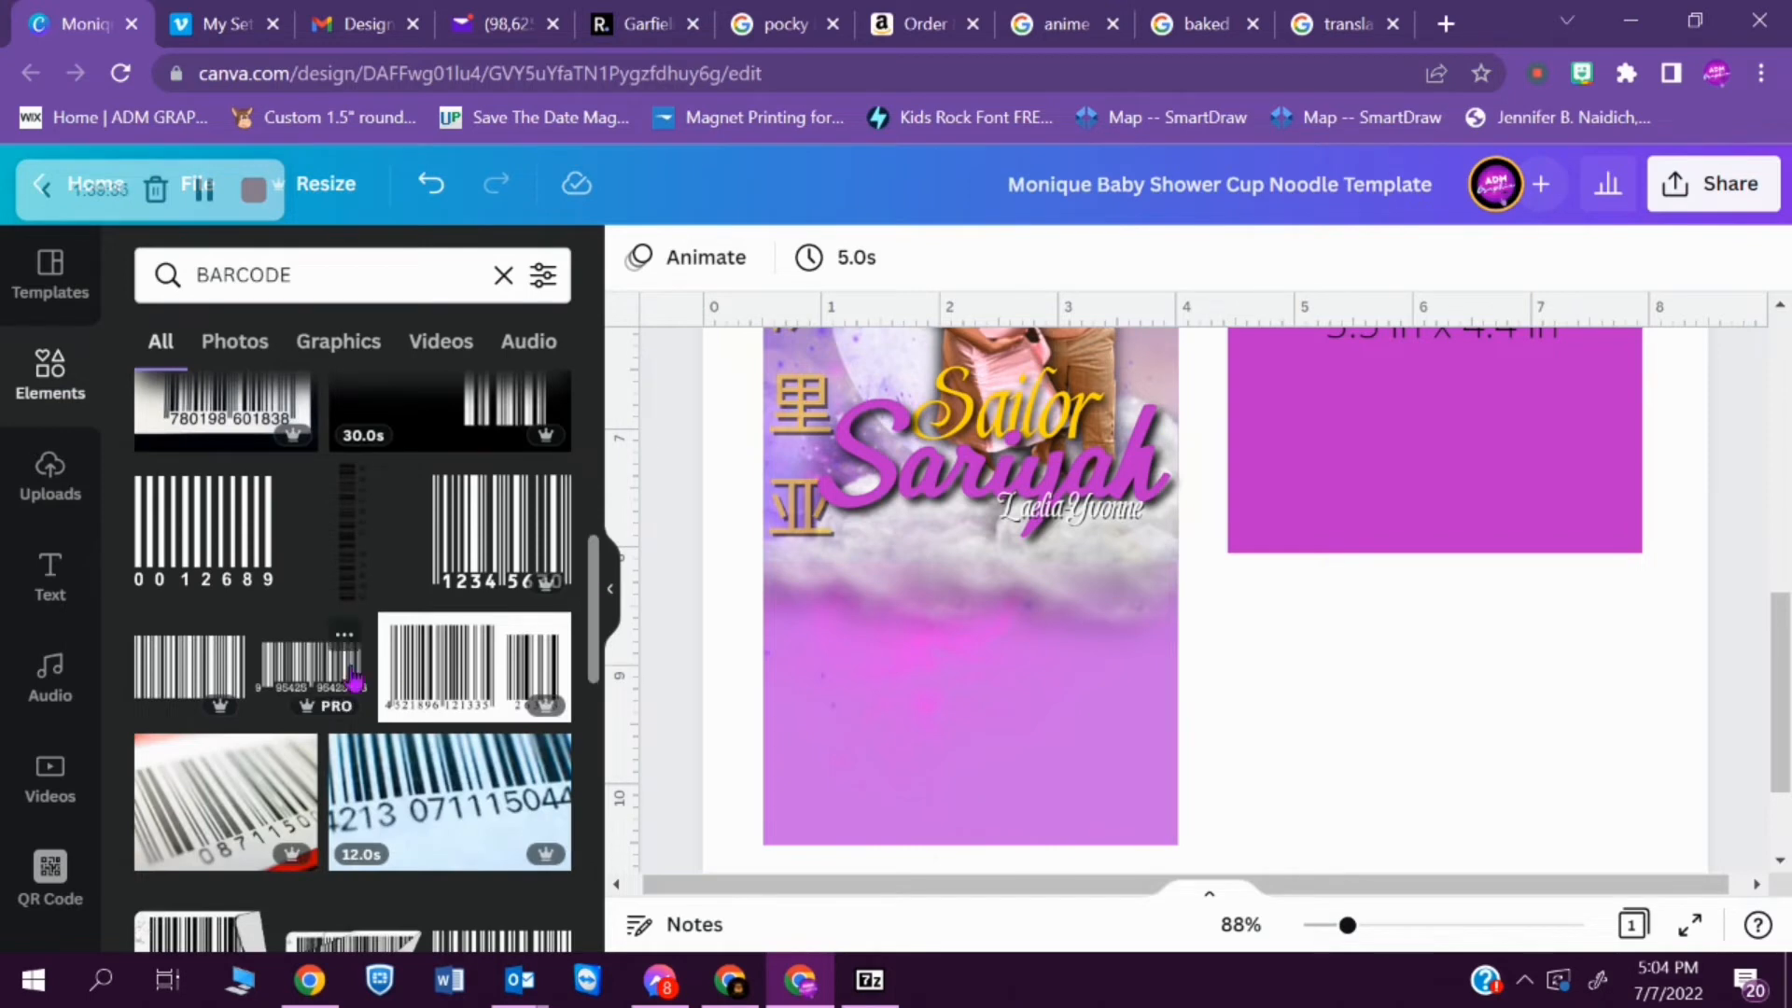
# - Add a plain black barcode graphic from the BARCODE element results to the lower middle of the BOTTOM panel
pyautogui.click(474, 666)
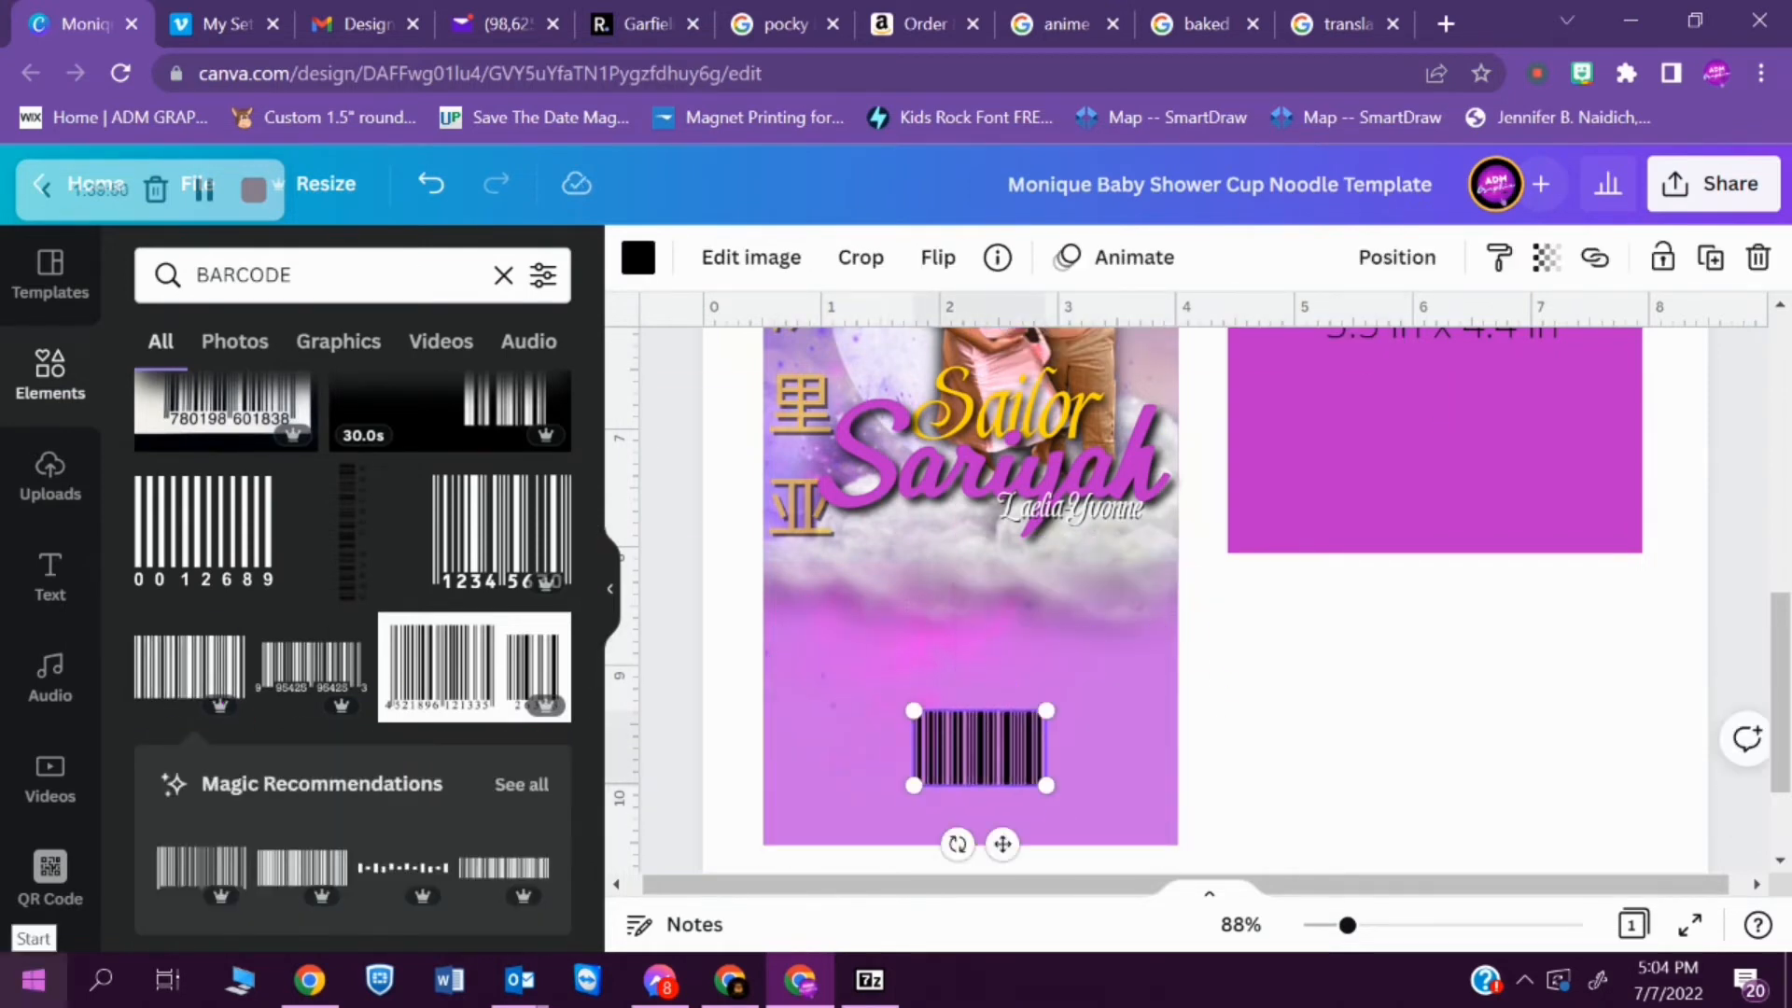
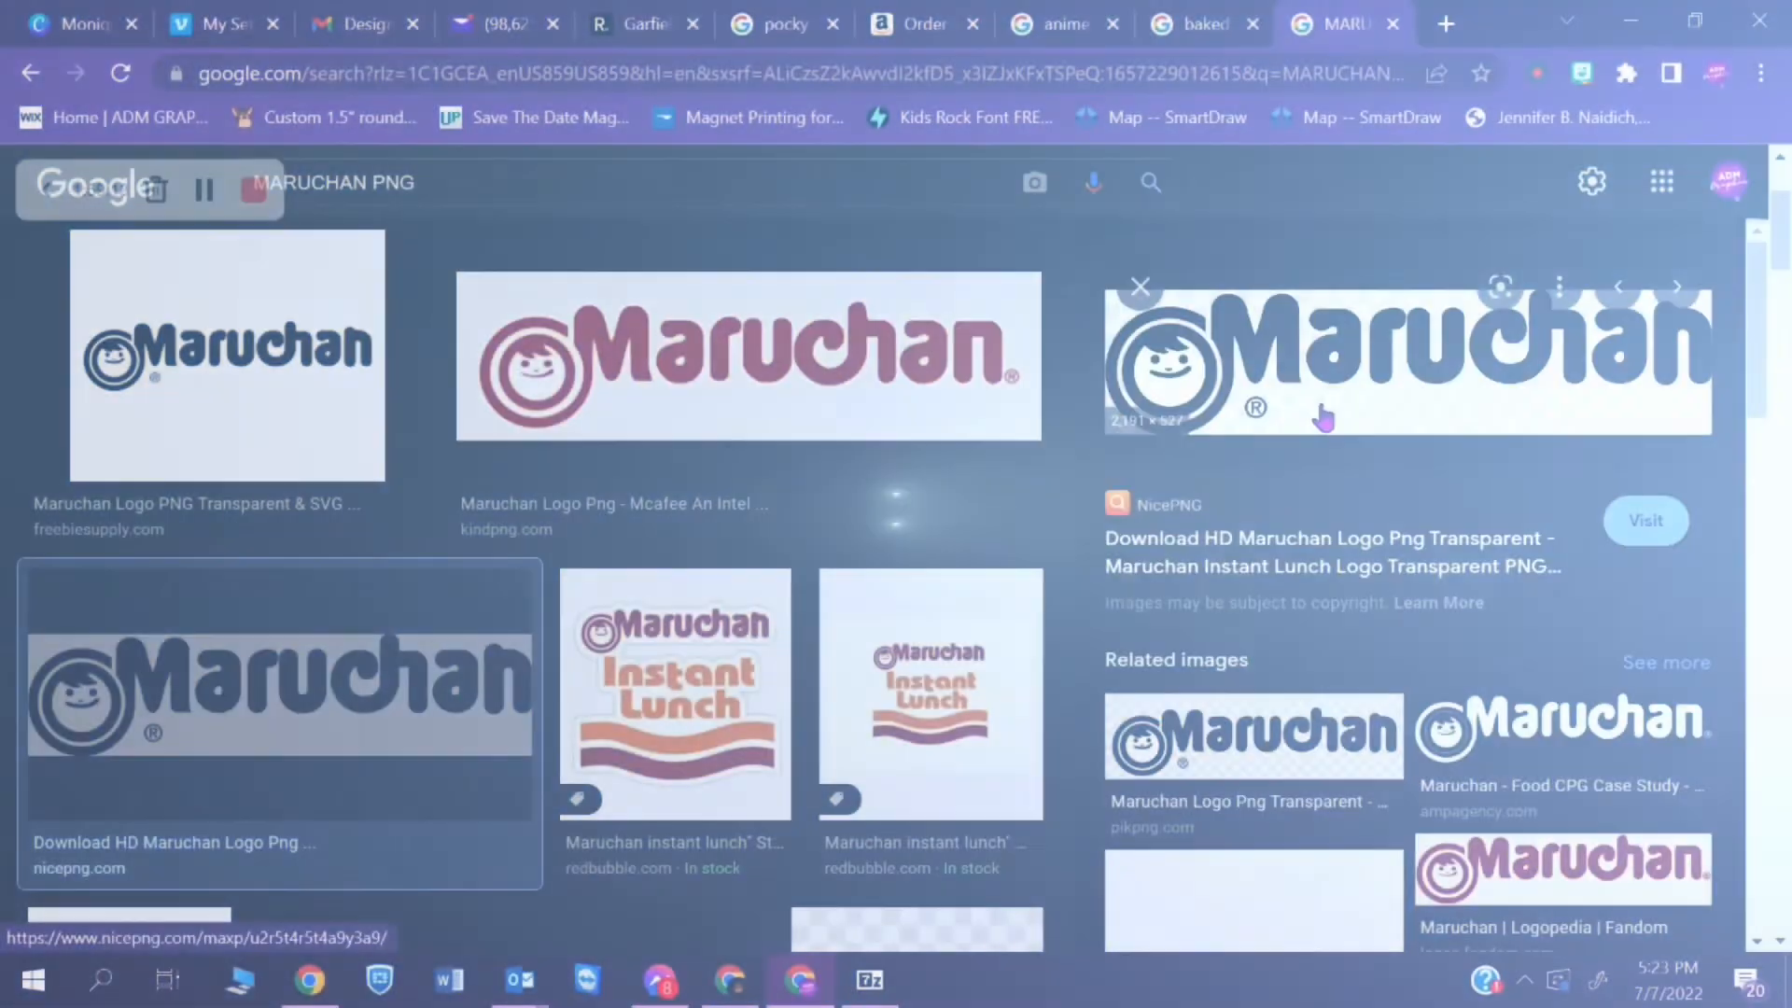
# - Deselect the barcode, switch to the Google Images results and search for sailor moon quotes
pyautogui.click(1456, 737)
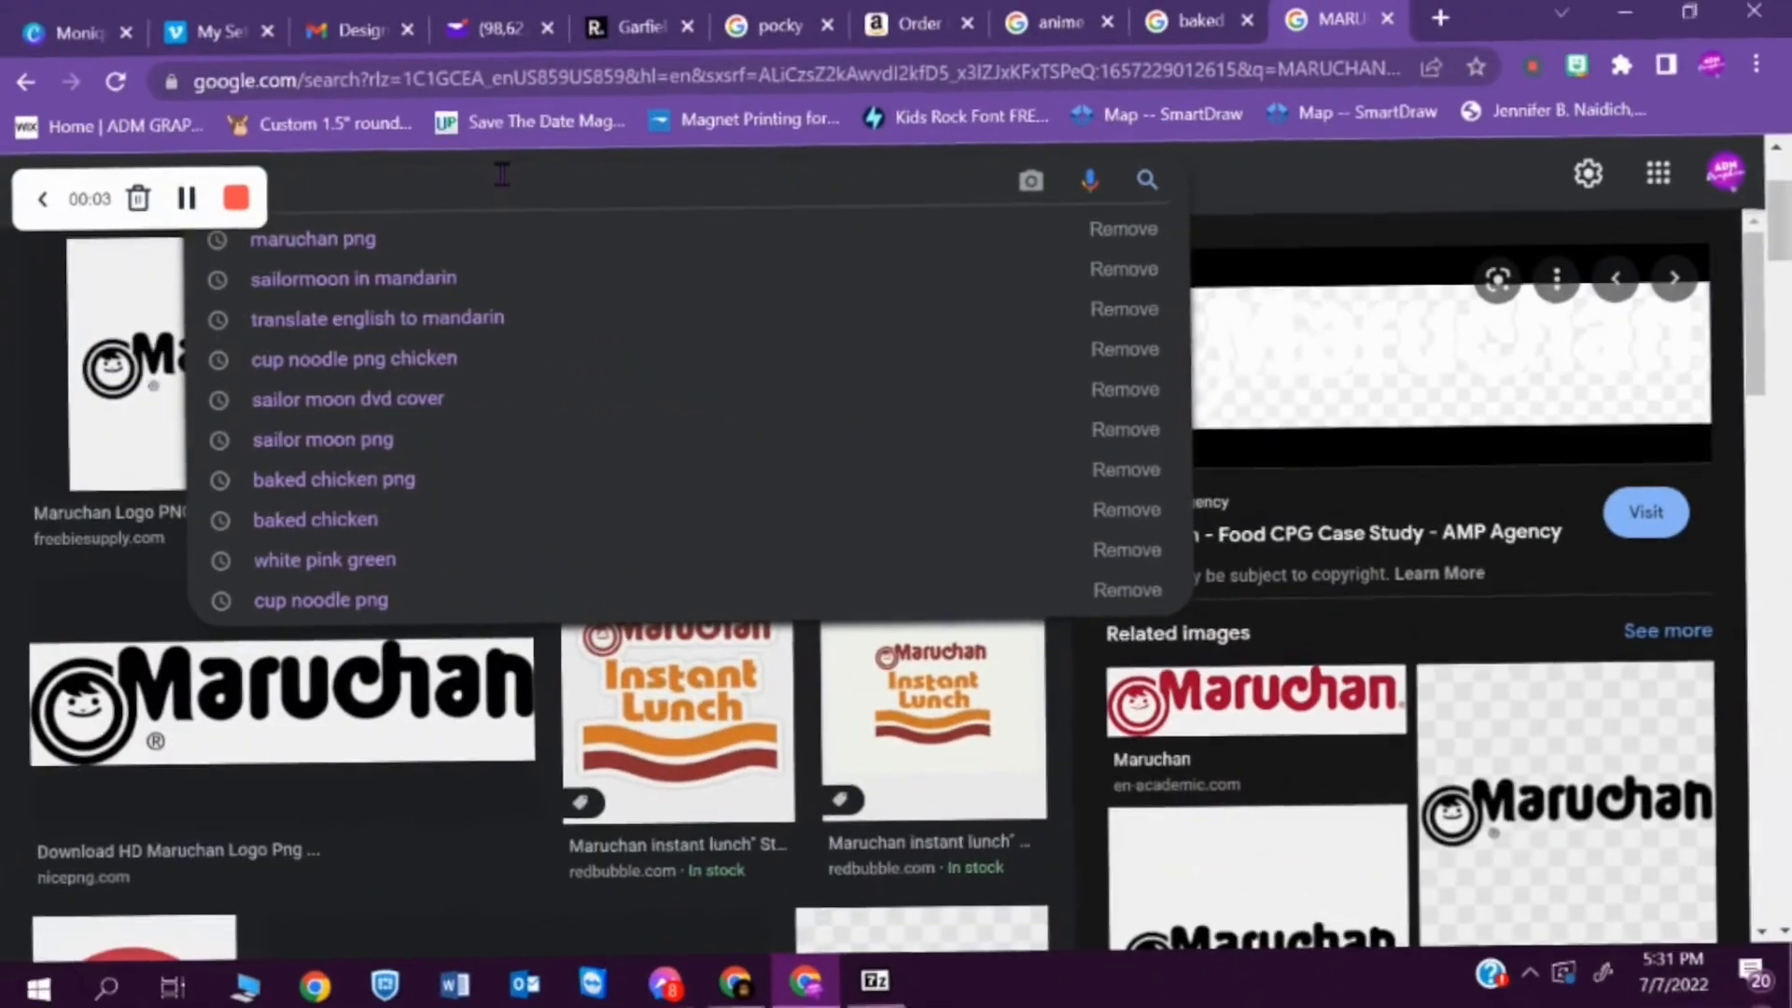
pyautogui.write('SAILO')
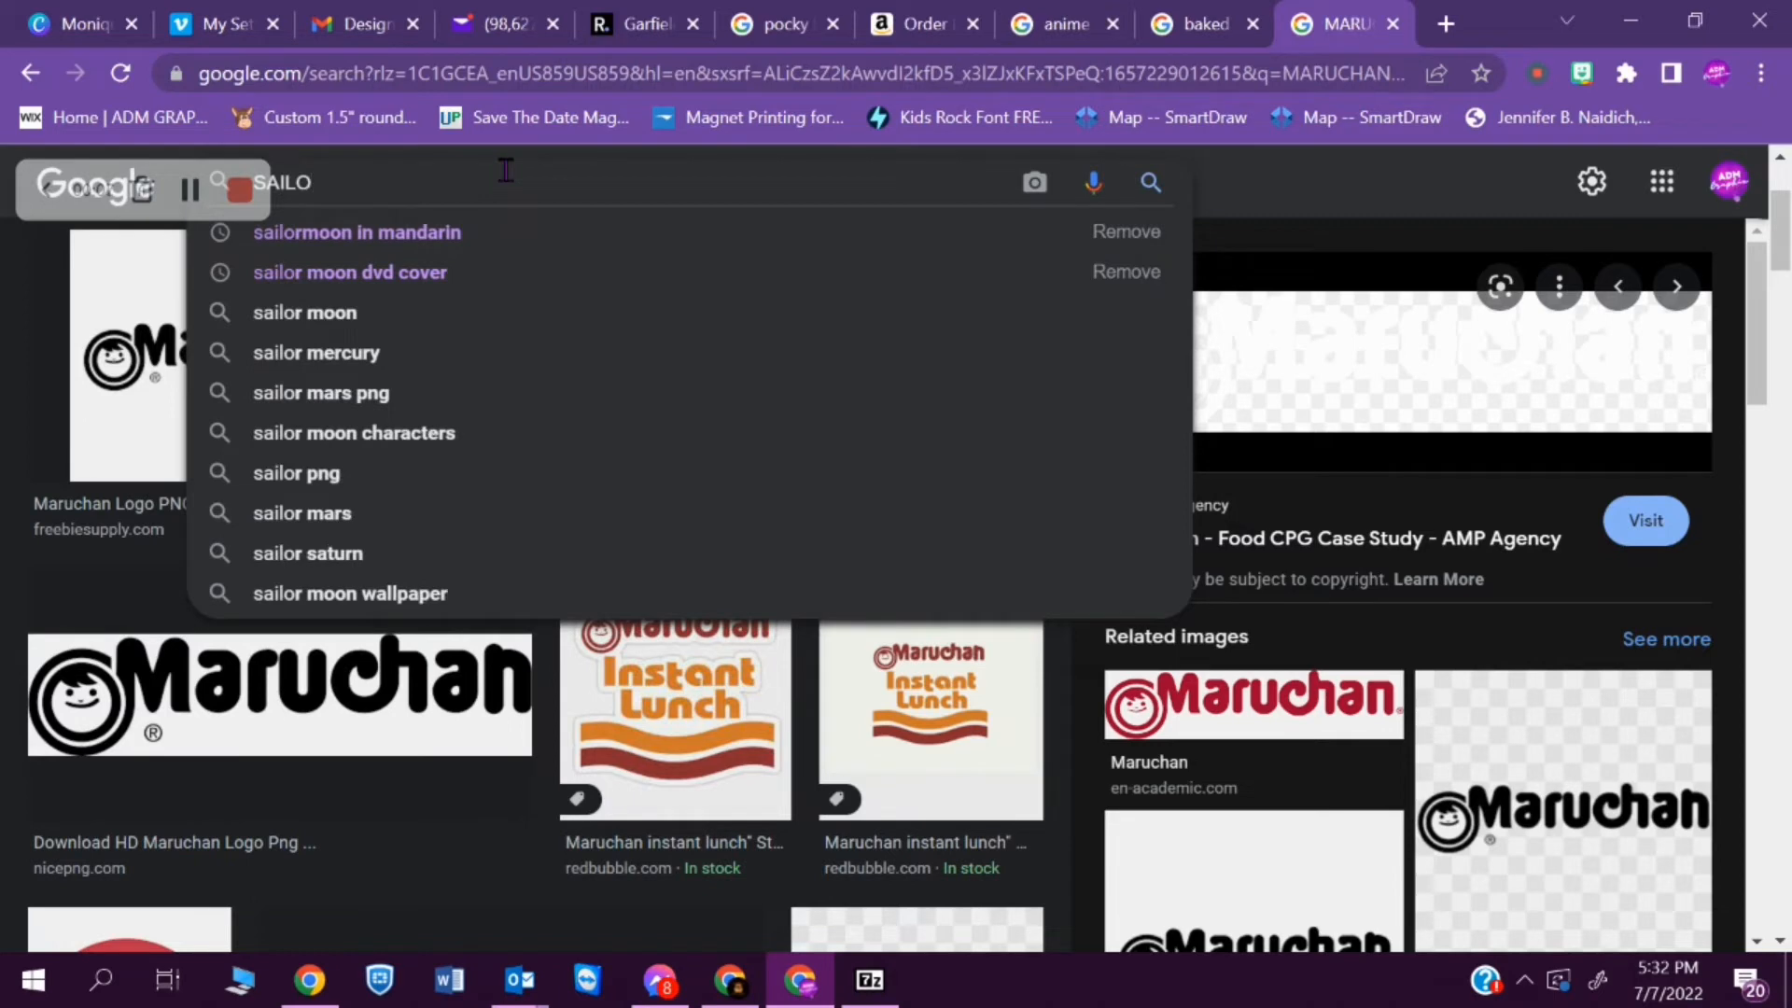
pyautogui.write('MON')
pyautogui.press('BackSpace')
pyautogui.write('ON ')
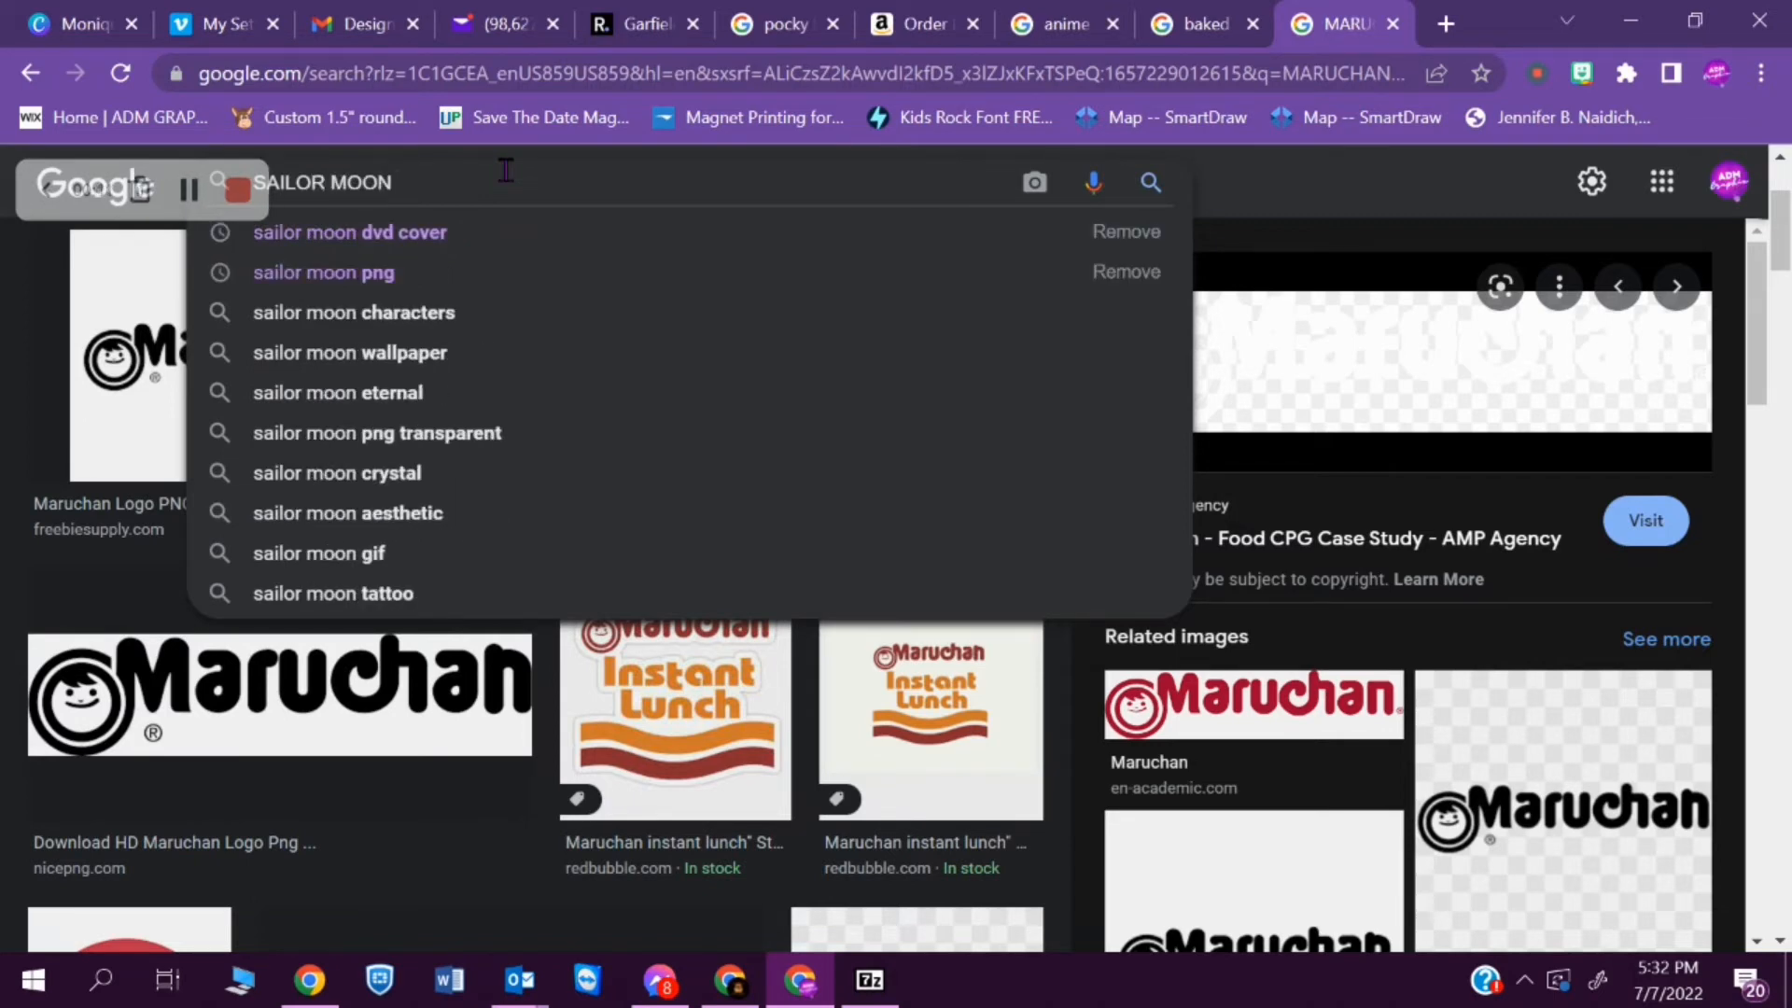
pyautogui.write('Q')
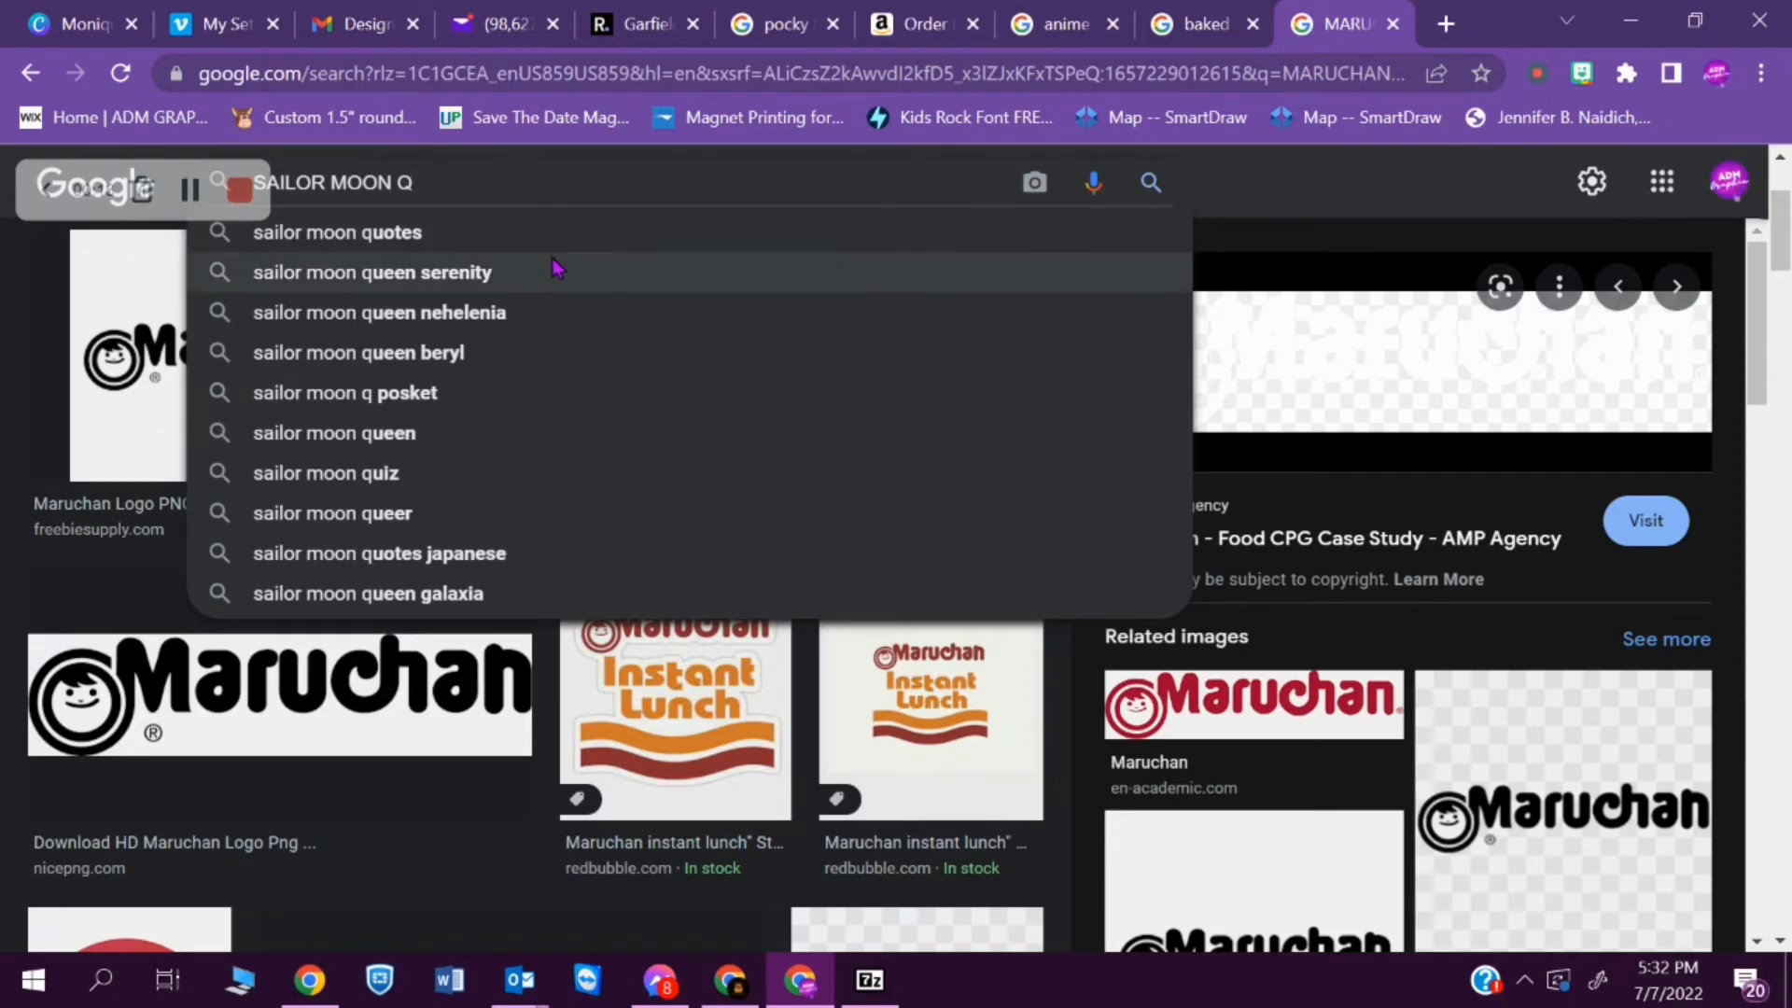
pyautogui.click(529, 232)
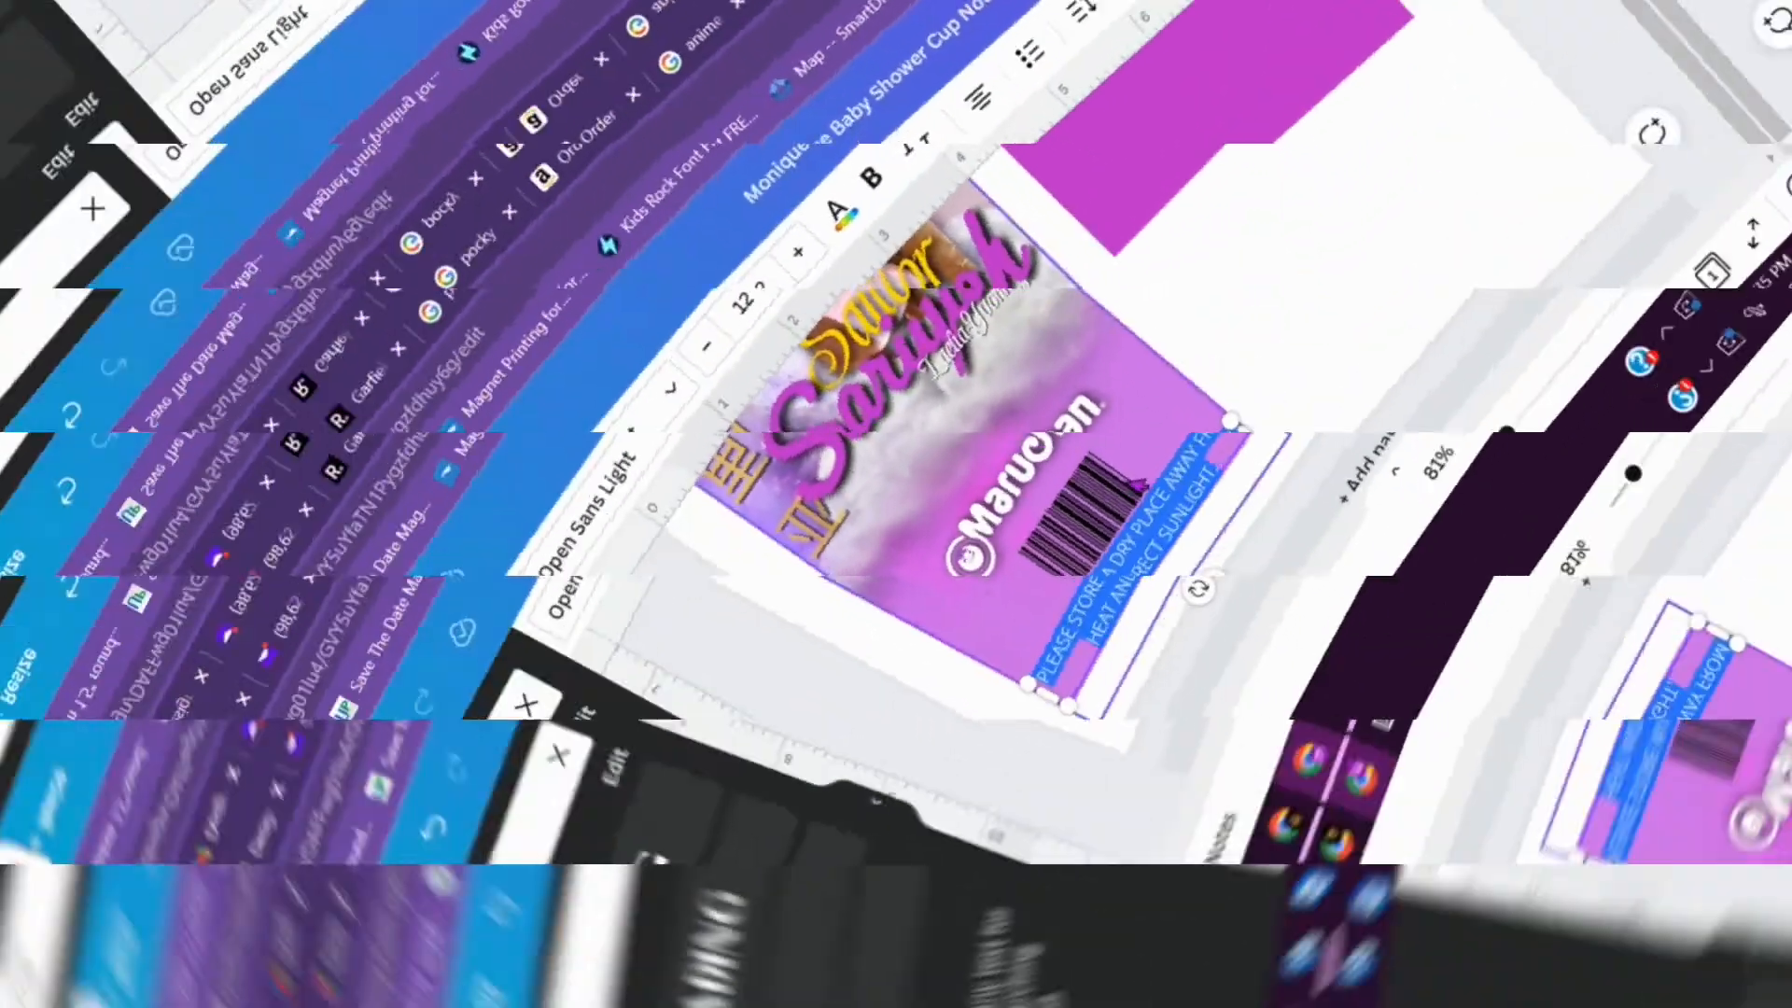
pyautogui.click(1131, 487)
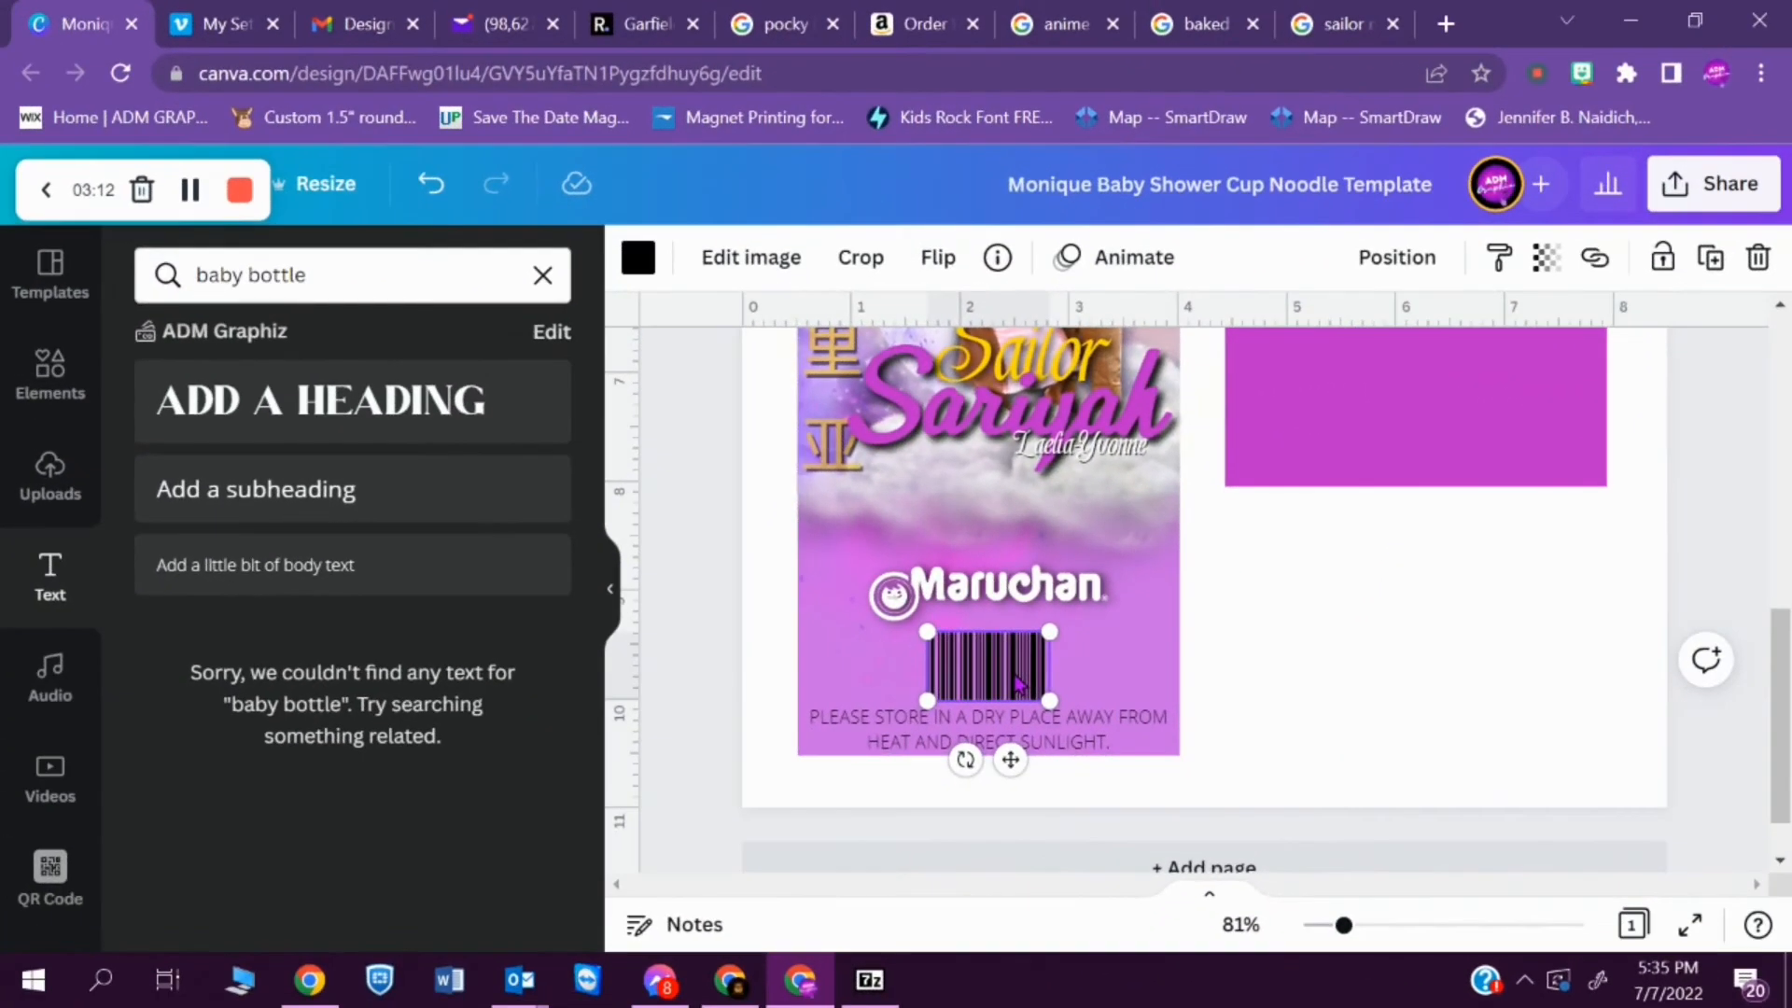
# - Nudge the barcode under the Maruchan logo slightly up, away from the storage notice
pyautogui.click(1063, 753)
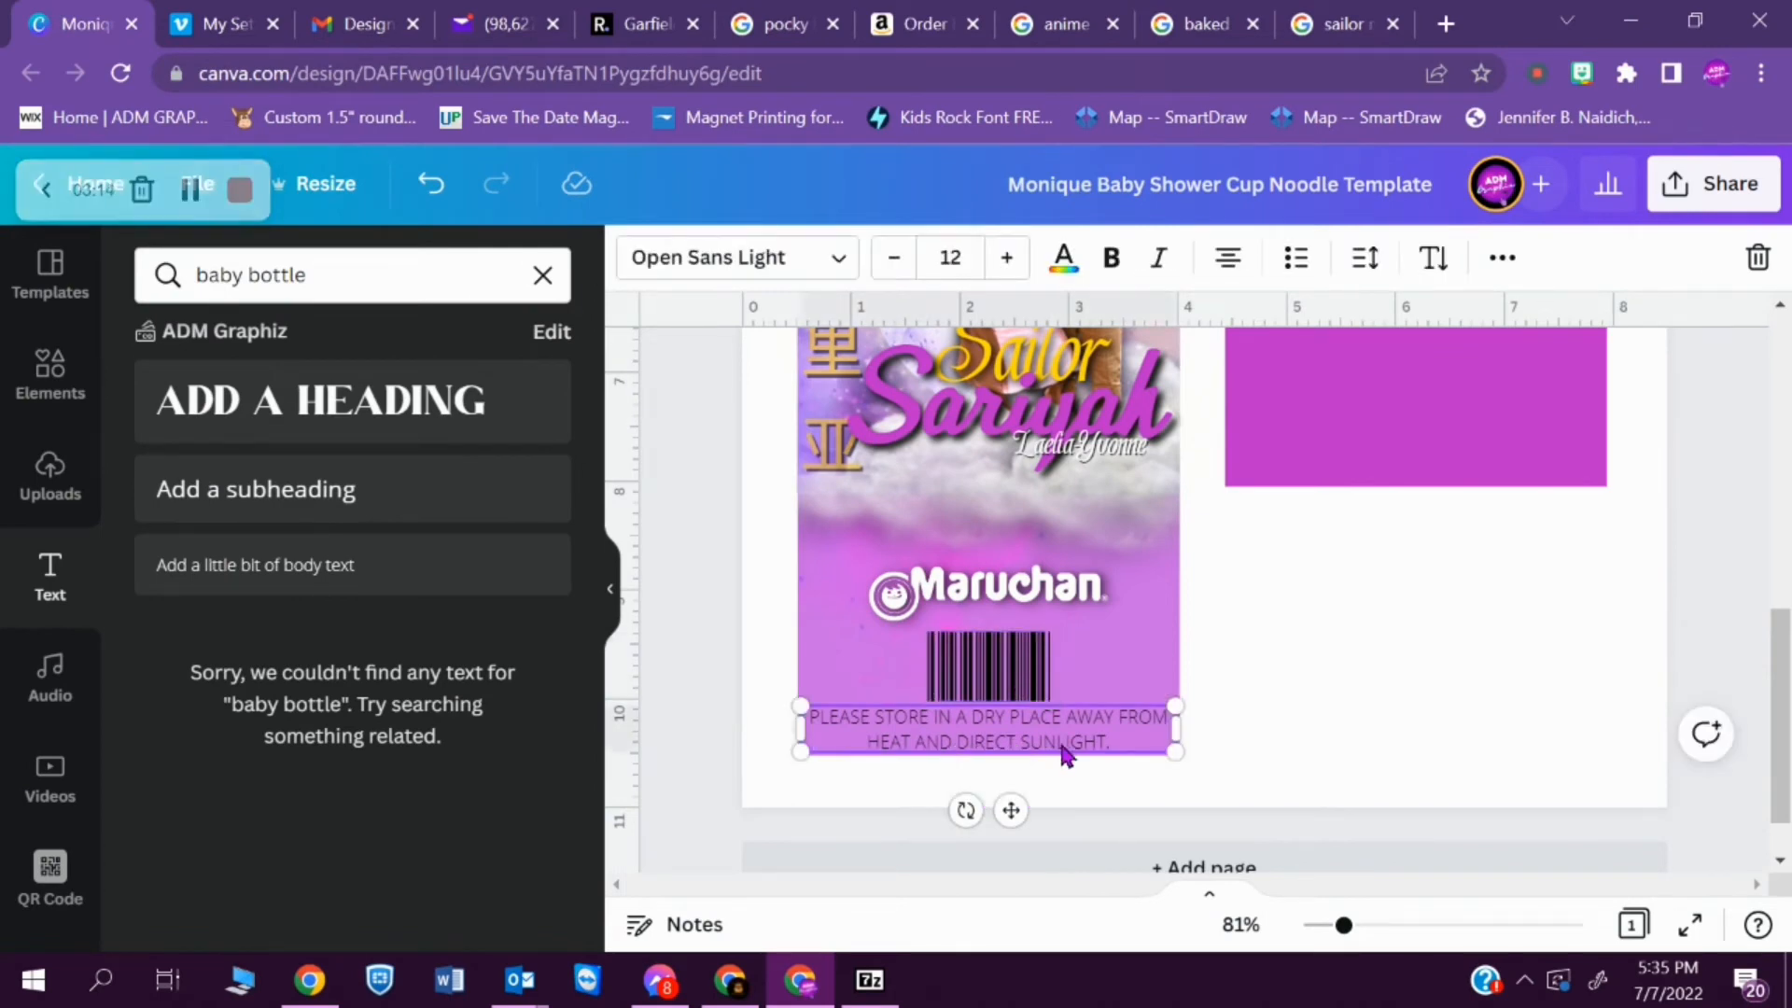
pyautogui.click(1027, 685)
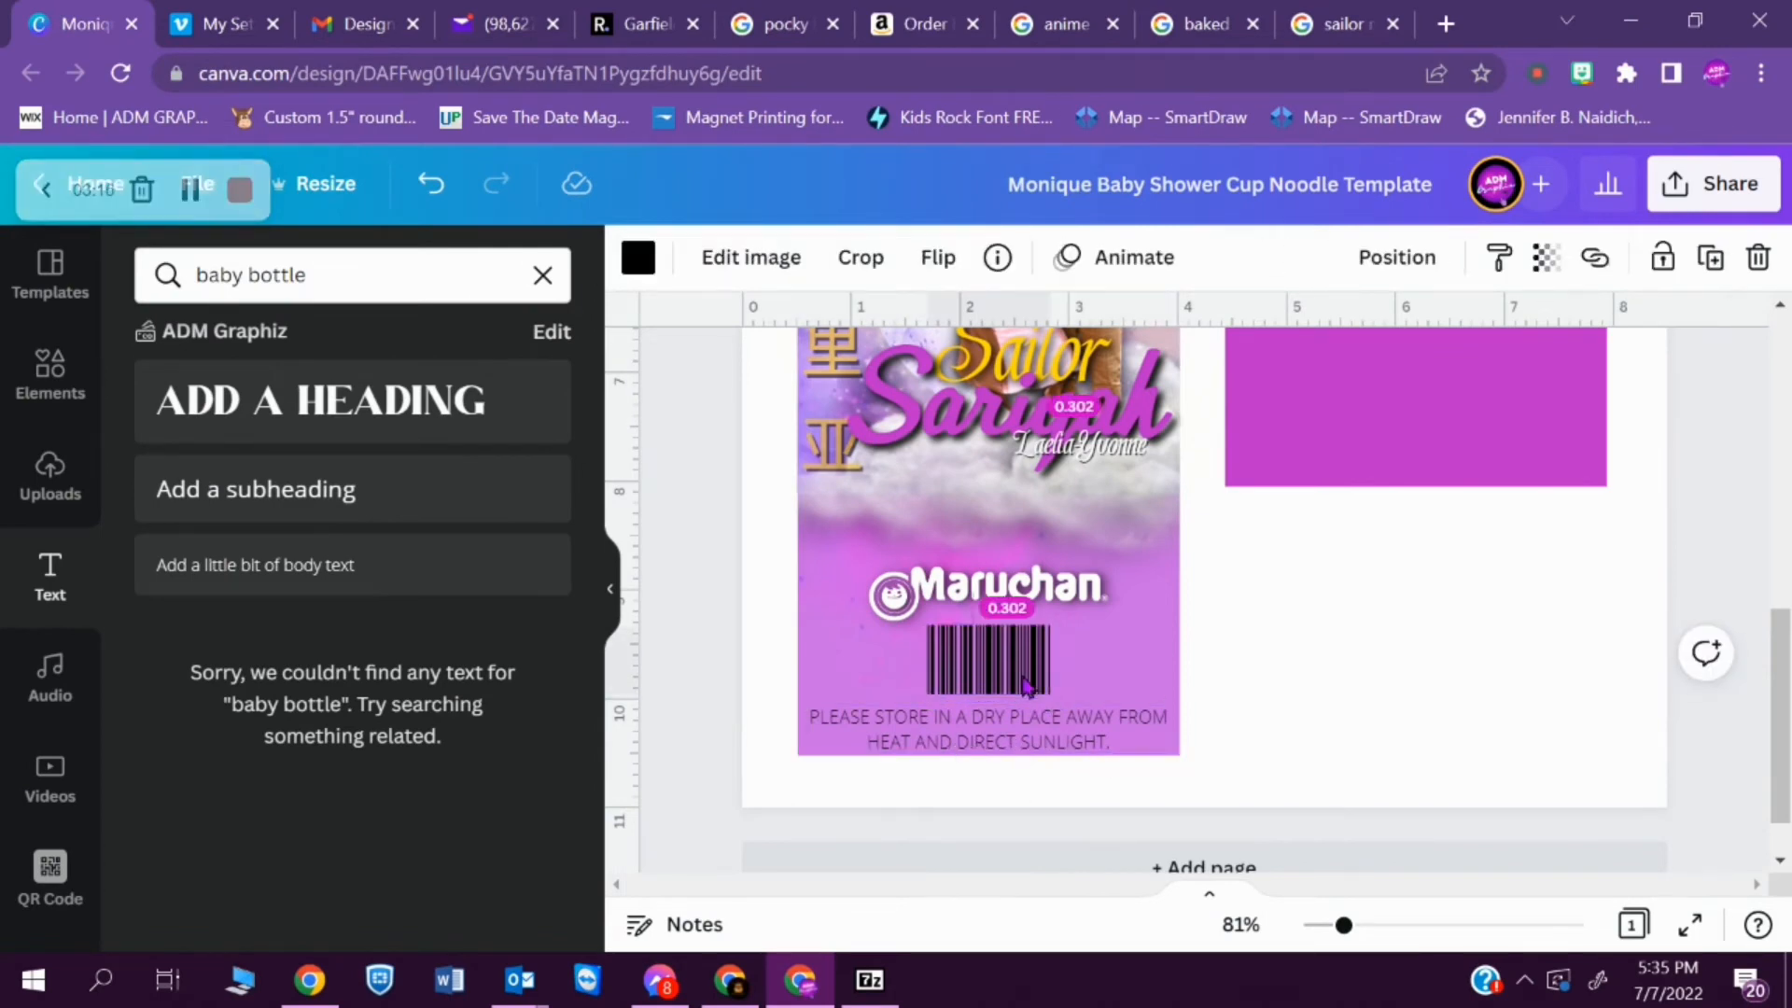
pyautogui.click(1092, 746)
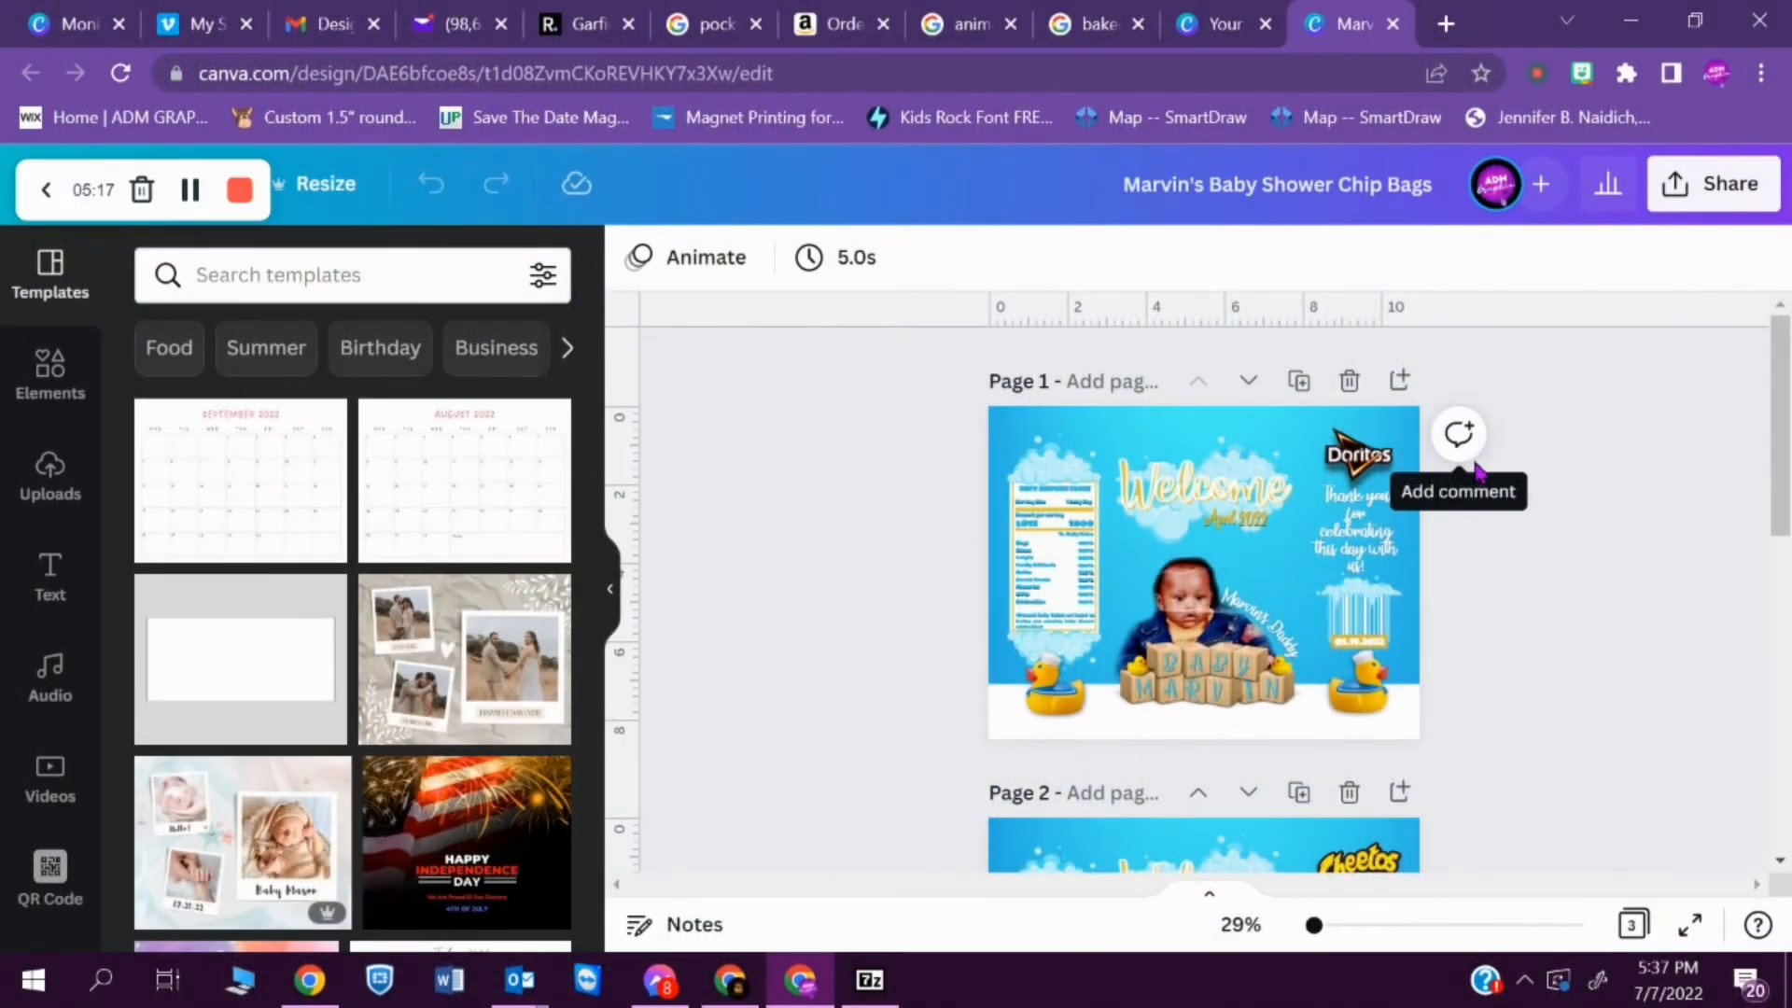
# - Examine the baby shower chip bag design, zooming in on the nutrition facts label on its first page
pyautogui.moveTo(1780, 438); pyautogui.dragTo(1782, 695)
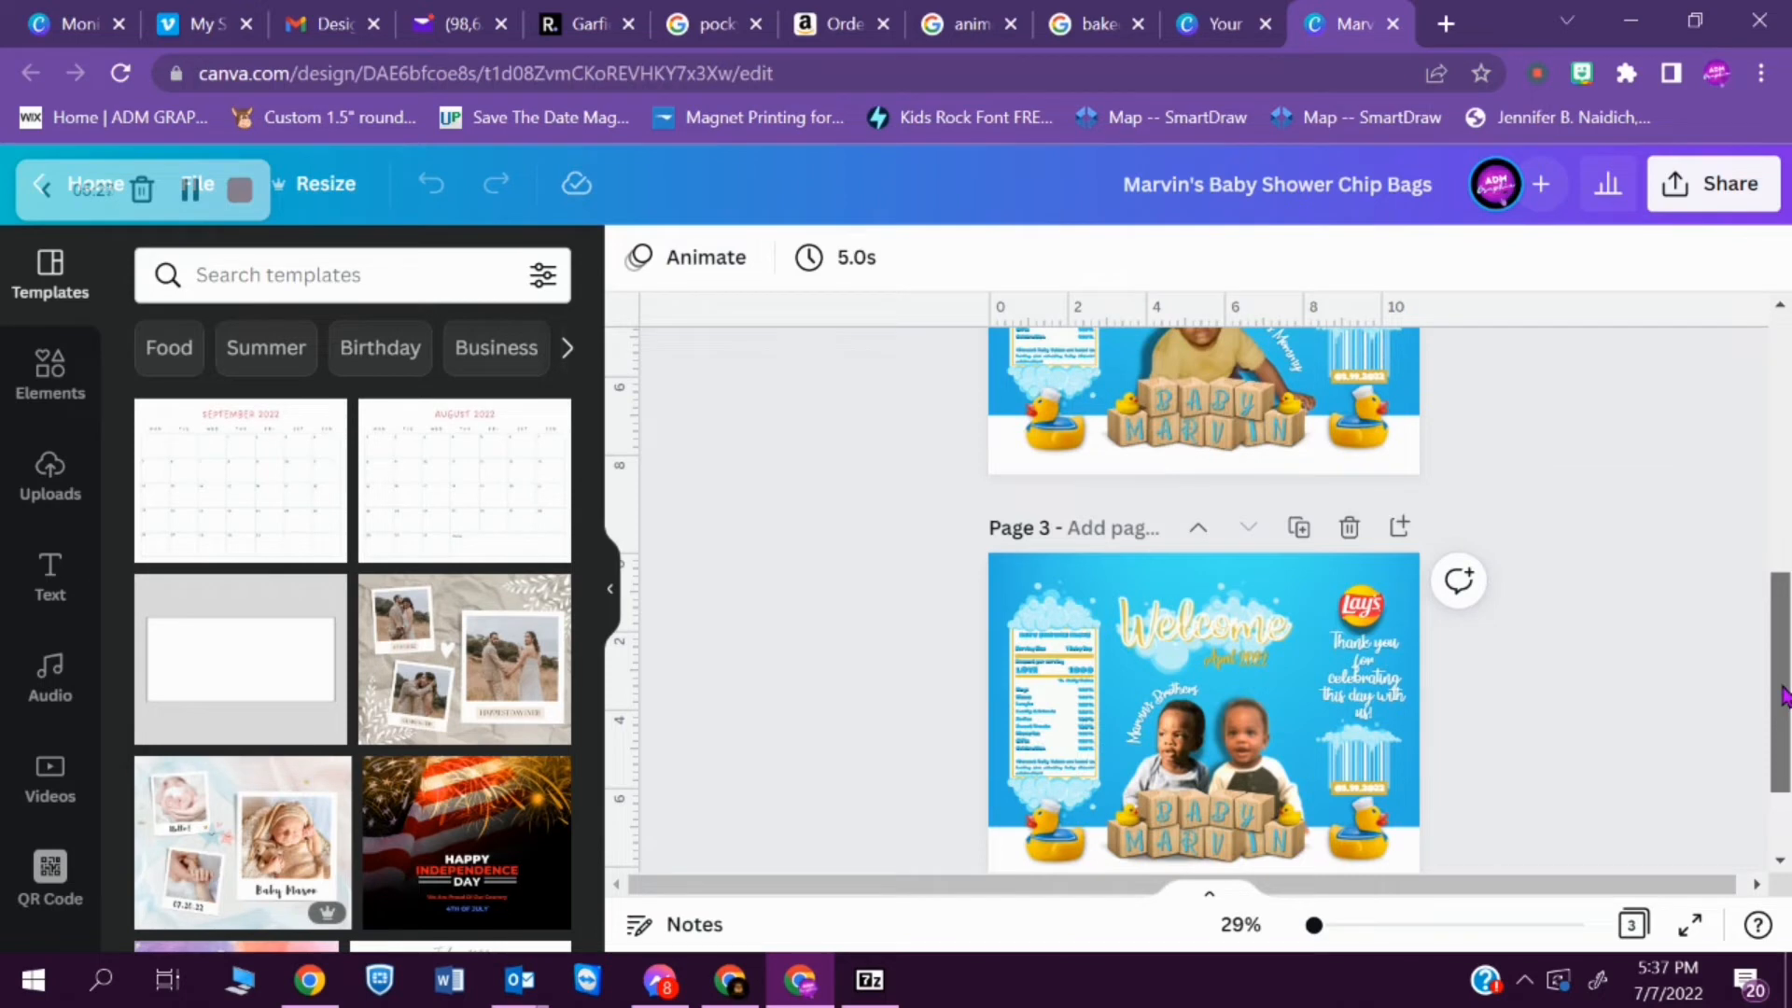
pyautogui.moveTo(1782, 695); pyautogui.dragTo(1631, 408)
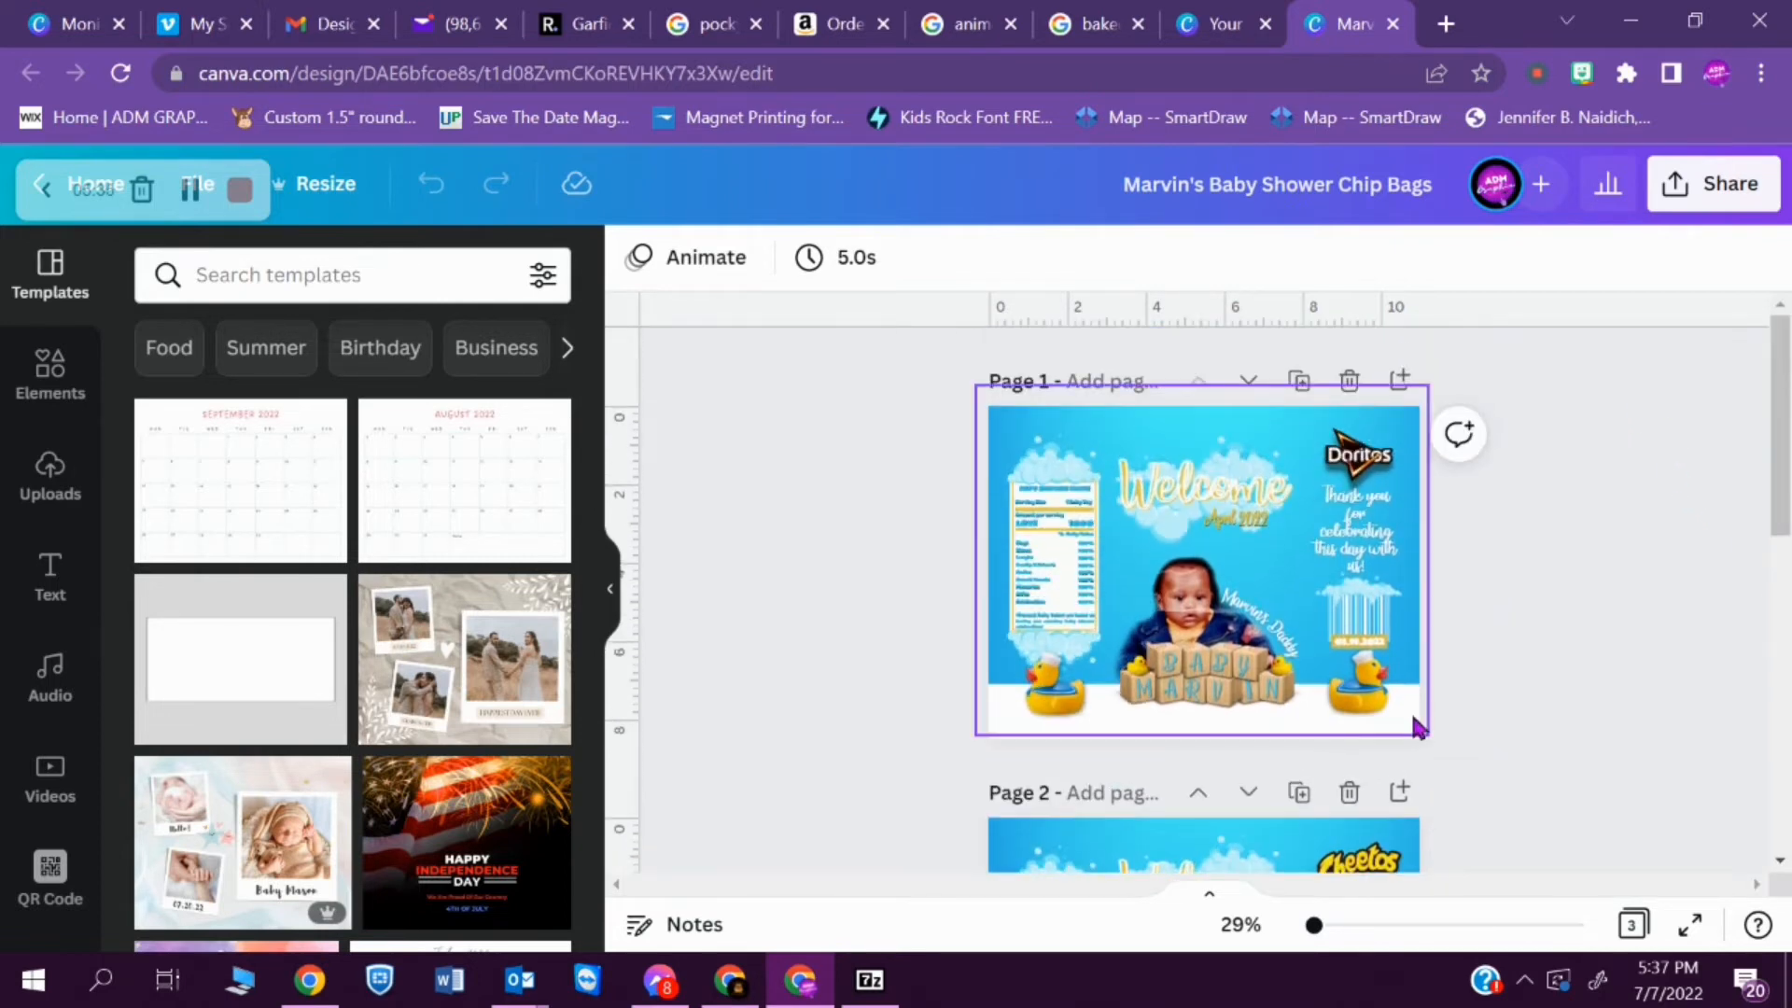
pyautogui.moveTo(1313, 928); pyautogui.dragTo(1351, 926)
pyautogui.moveTo(1446, 884); pyautogui.dragTo(1292, 871)
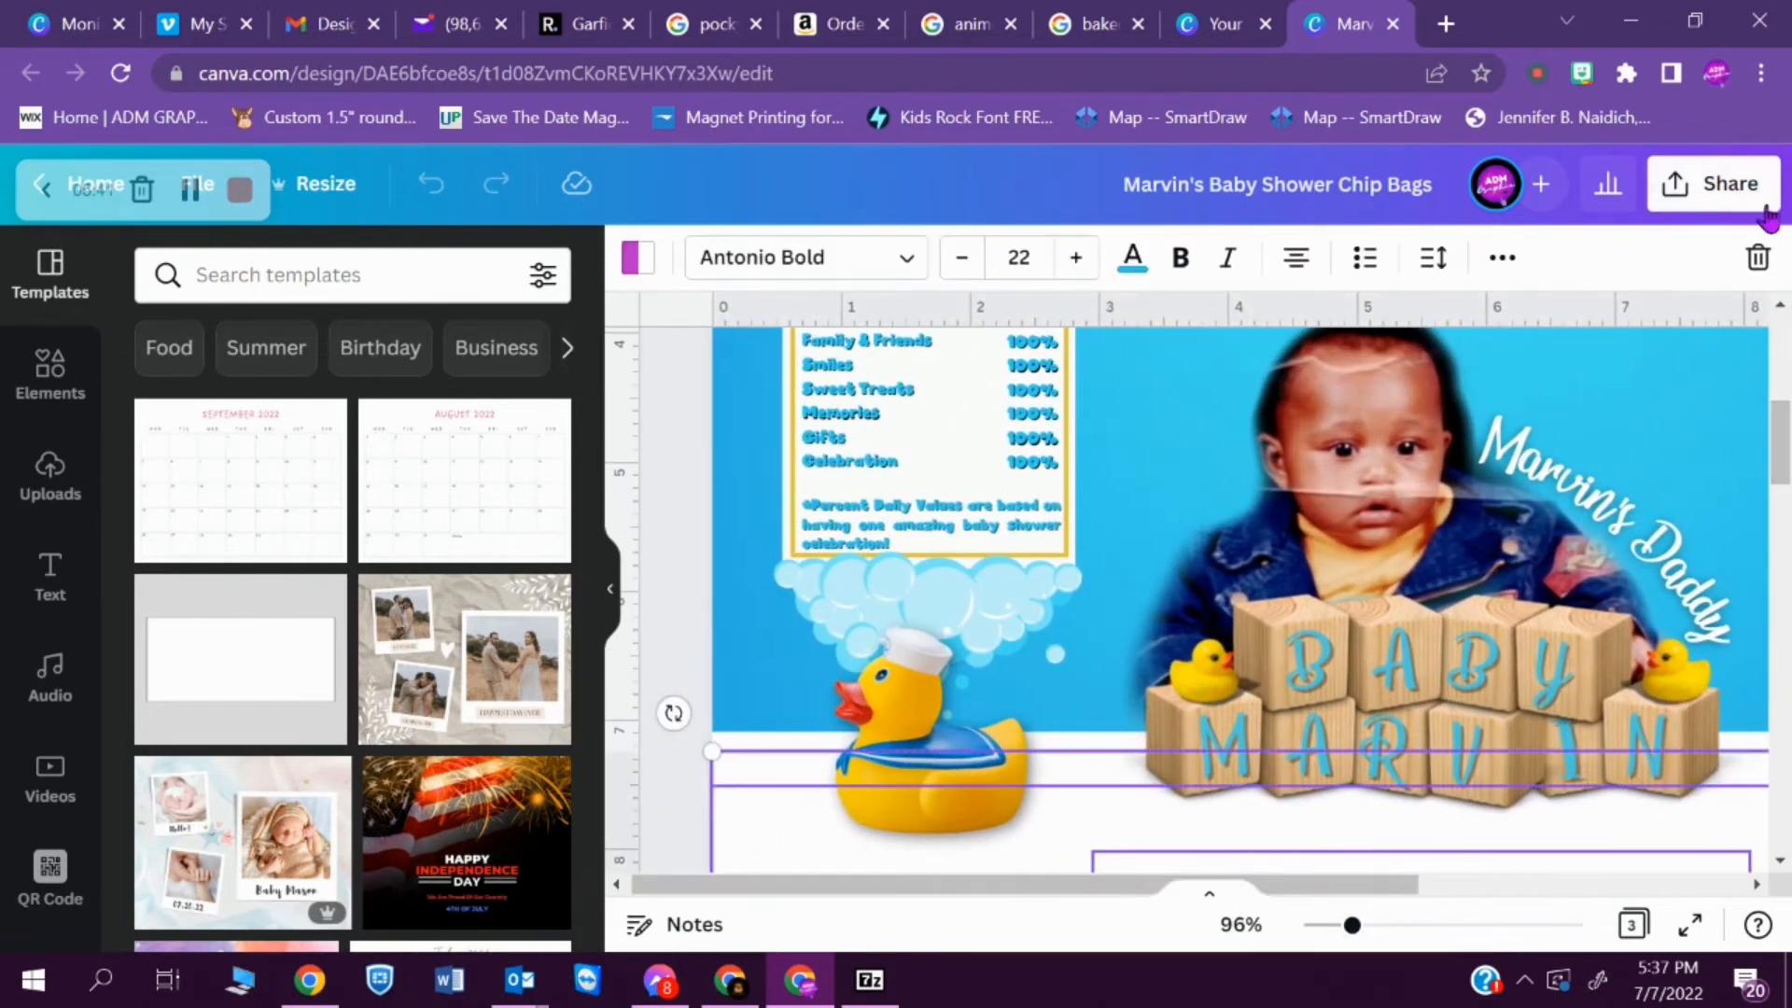
pyautogui.click(1782, 310)
pyautogui.click(1783, 311)
pyautogui.click(1782, 311)
pyautogui.click(1782, 311)
pyautogui.click(1782, 311)
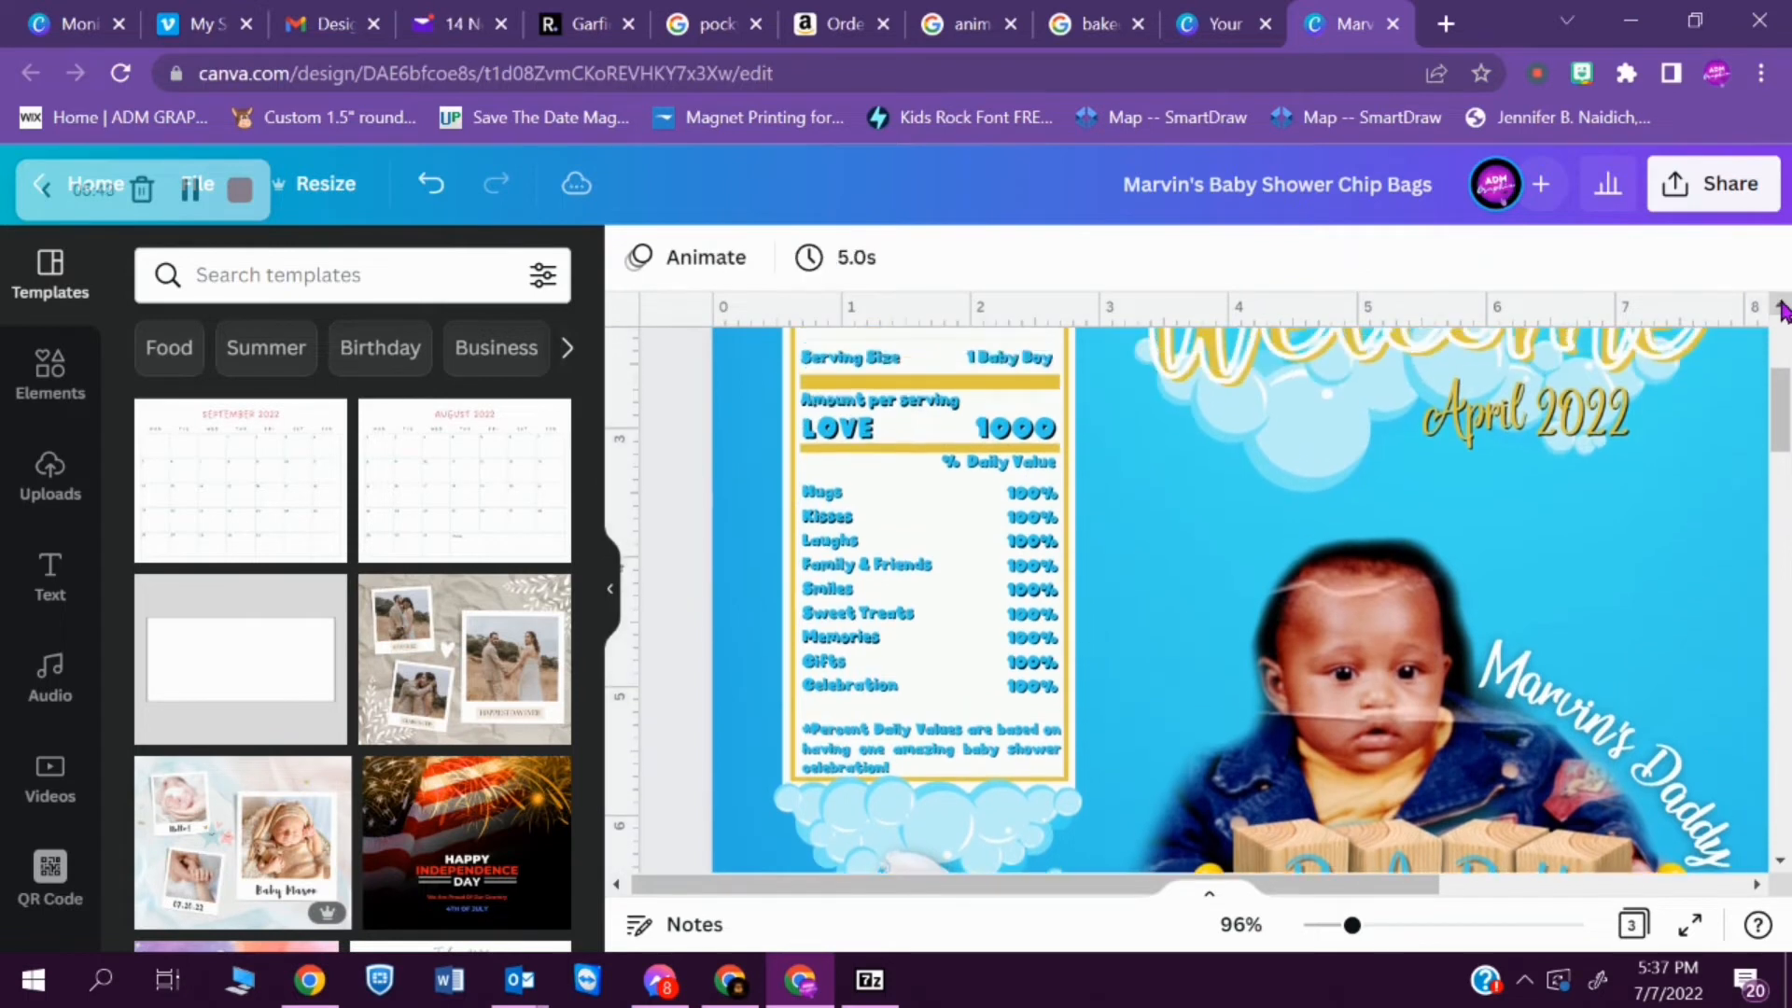
pyautogui.click(1782, 310)
pyautogui.click(1783, 310)
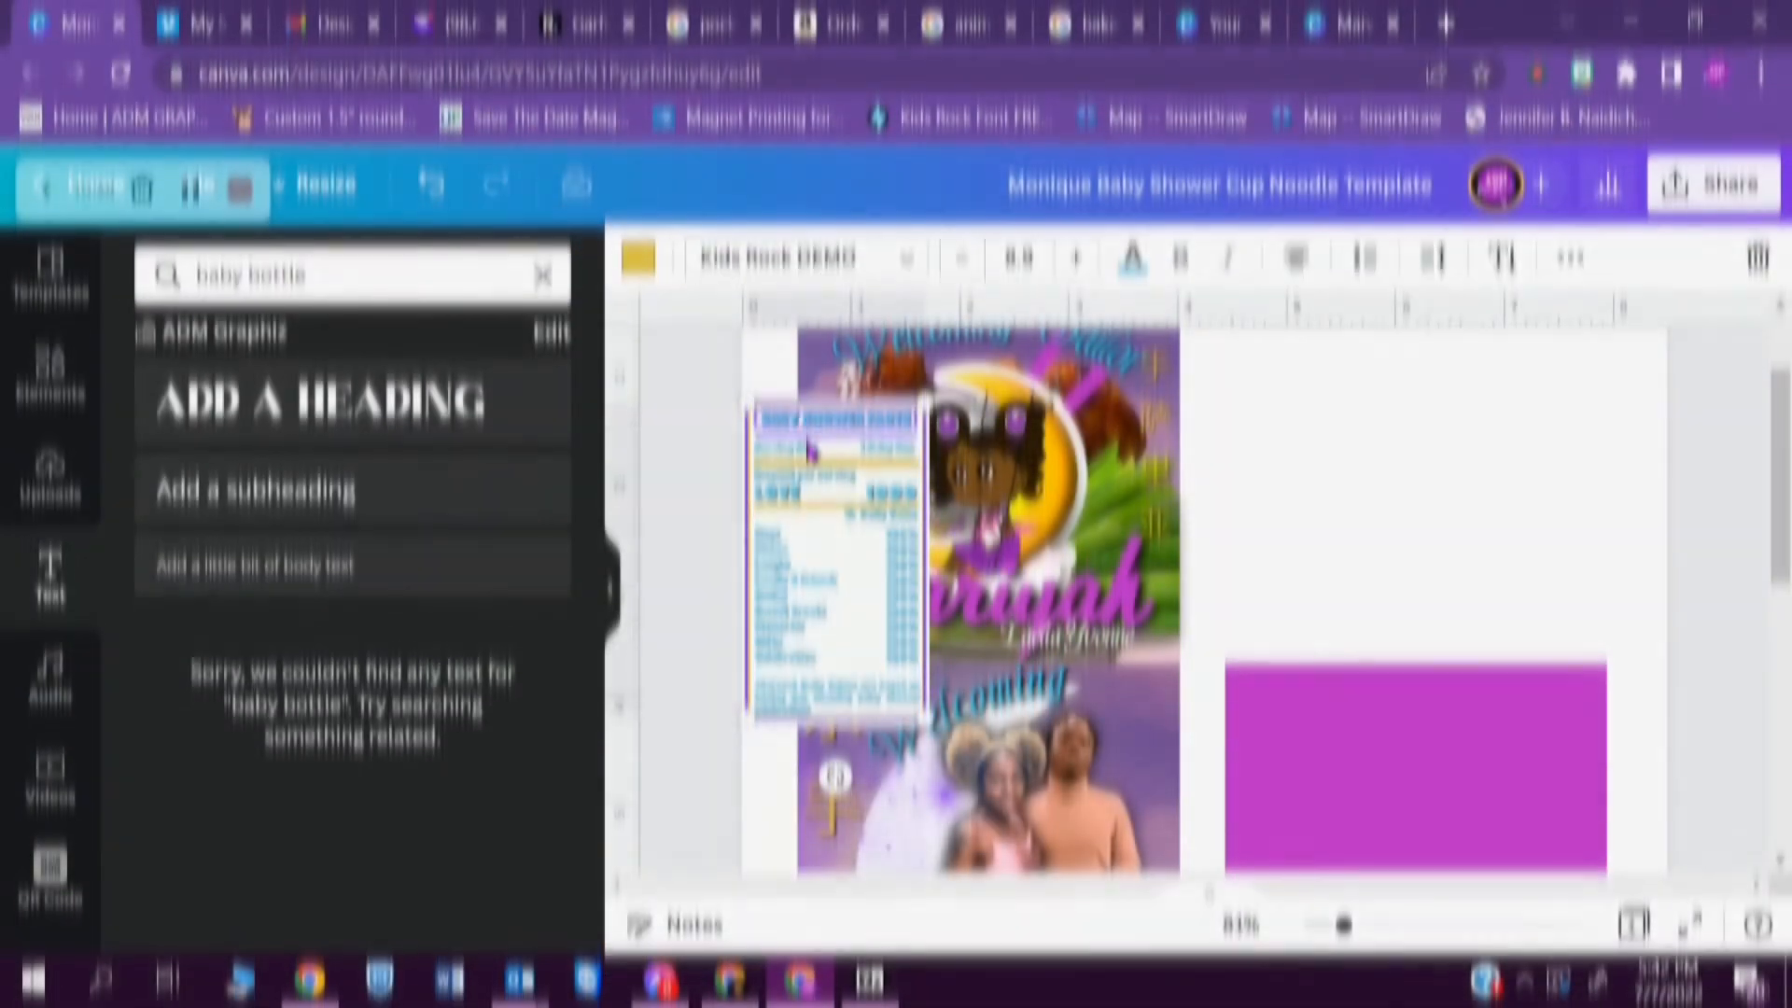
# - Move the pasted BABY SHOWER FACTS label onto the magenta panel, into its upper left corner
pyautogui.moveTo(854, 707); pyautogui.dragTo(1346, 977)
pyautogui.moveTo(836, 489); pyautogui.dragTo(836, 496)
pyautogui.hotkey('shift', 'Down')
pyautogui.hotkey('shift', 'Down')
pyautogui.hotkey('shift', 'Down')
pyautogui.hotkey('shift', 'Down')
pyautogui.hotkey('shift', 'Down')
pyautogui.hotkey('shift', 'Down')
pyautogui.hotkey('shift', 'Down')
pyautogui.hotkey('shift', 'Down')
pyautogui.hotkey('shift', 'Down')
pyautogui.hotkey('shift', 'Down')
pyautogui.hotkey('shift', 'Down')
pyautogui.hotkey('shift', 'Down')
pyautogui.hotkey('shift', 'Down')
pyautogui.hotkey('shift', 'Down')
pyautogui.hotkey('shift', 'Down')
pyautogui.hotkey('shift', 'Down')
pyautogui.hotkey('shift', 'Down')
pyautogui.hotkey('shift', 'Down')
pyautogui.hotkey('shift', 'Down')
pyautogui.hotkey('shift', 'Down')
pyautogui.hotkey('shift', 'Right')
pyautogui.hotkey('shift', 'Right')
pyautogui.hotkey('shift', 'Right')
pyautogui.hotkey('shift', 'Right')
pyautogui.hotkey('shift', 'Right')
pyautogui.hotkey('shift', 'Right')
pyautogui.hotkey('shift', 'Right')
pyautogui.hotkey('shift', 'Right')
pyautogui.hotkey('shift', 'Right')
pyautogui.hotkey('shift', 'Right')
pyautogui.hotkey('shift', 'Right')
pyautogui.hotkey('shift', 'Right')
pyautogui.hotkey('shift', 'Right')
pyautogui.hotkey('shift', 'Right')
pyautogui.hotkey('shift', 'Right')
pyautogui.hotkey('shift', 'Right')
pyautogui.hotkey('shift', 'Right')
pyautogui.hotkey('shift', 'Right')
pyautogui.hotkey('shift', 'Right')
pyautogui.hotkey('shift', 'Right')
pyautogui.moveTo(1778, 381); pyautogui.dragTo(1774, 480)
pyautogui.click(1737, 497)
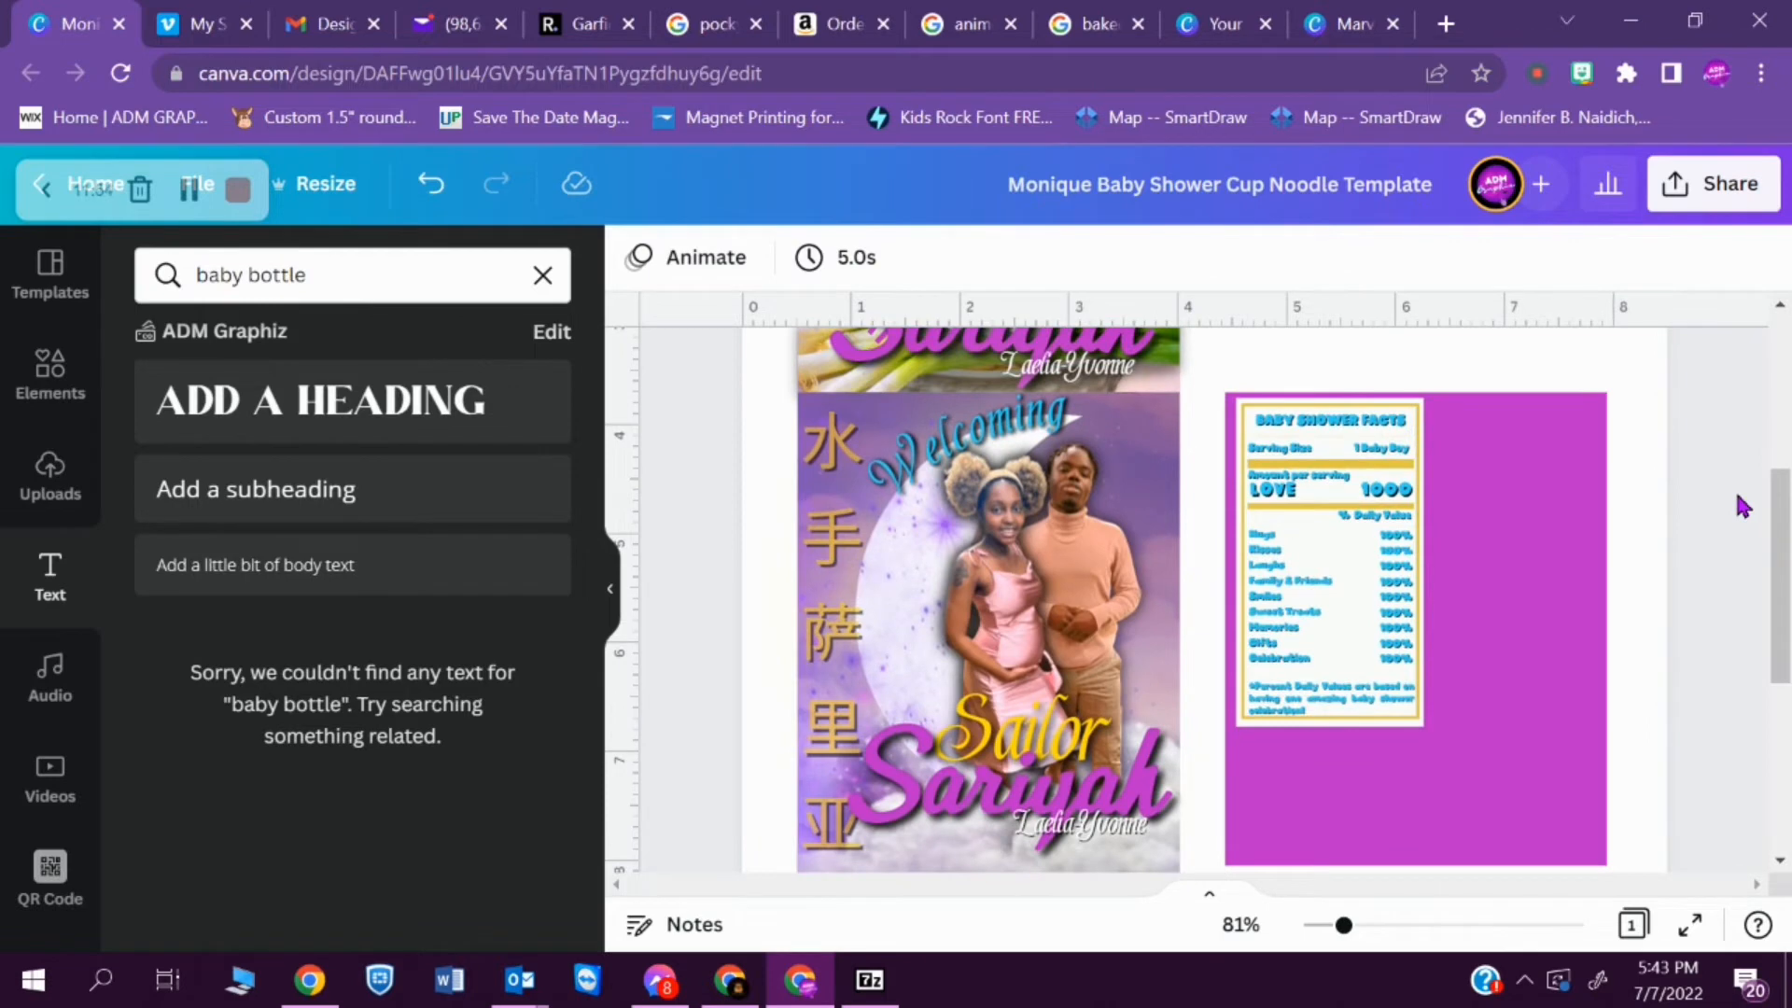
# - Try handwriting fonts and Quick Kiss Personal Use on the BABY SHOWER FACTS title
pyautogui.moveTo(1343, 924); pyautogui.dragTo(1376, 925)
pyautogui.moveTo(1781, 632); pyautogui.dragTo(1781, 607)
pyautogui.click(1414, 413)
pyautogui.click(737, 257)
pyautogui.click(212, 333)
pyautogui.moveTo(592, 354); pyautogui.dragTo(591, 915)
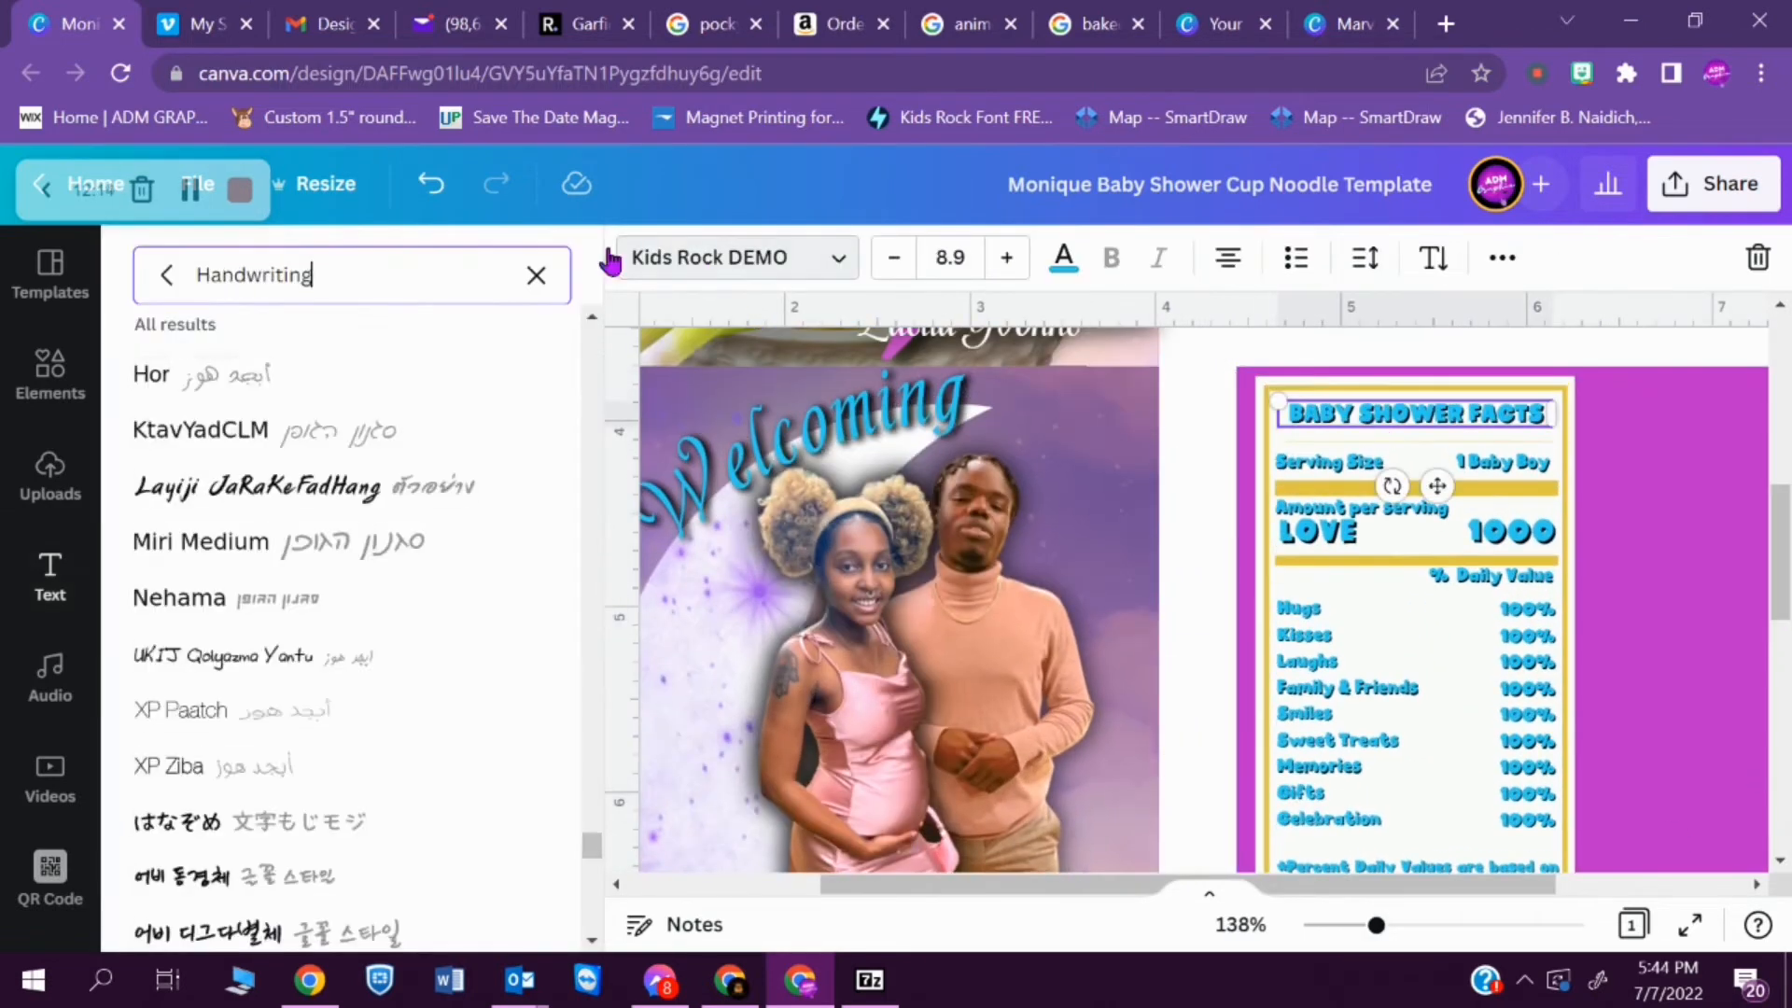
pyautogui.click(542, 275)
pyautogui.click(364, 566)
pyautogui.click(352, 512)
pyautogui.click(365, 565)
pyautogui.click(380, 903)
pyautogui.click(400, 518)
pyautogui.click(427, 910)
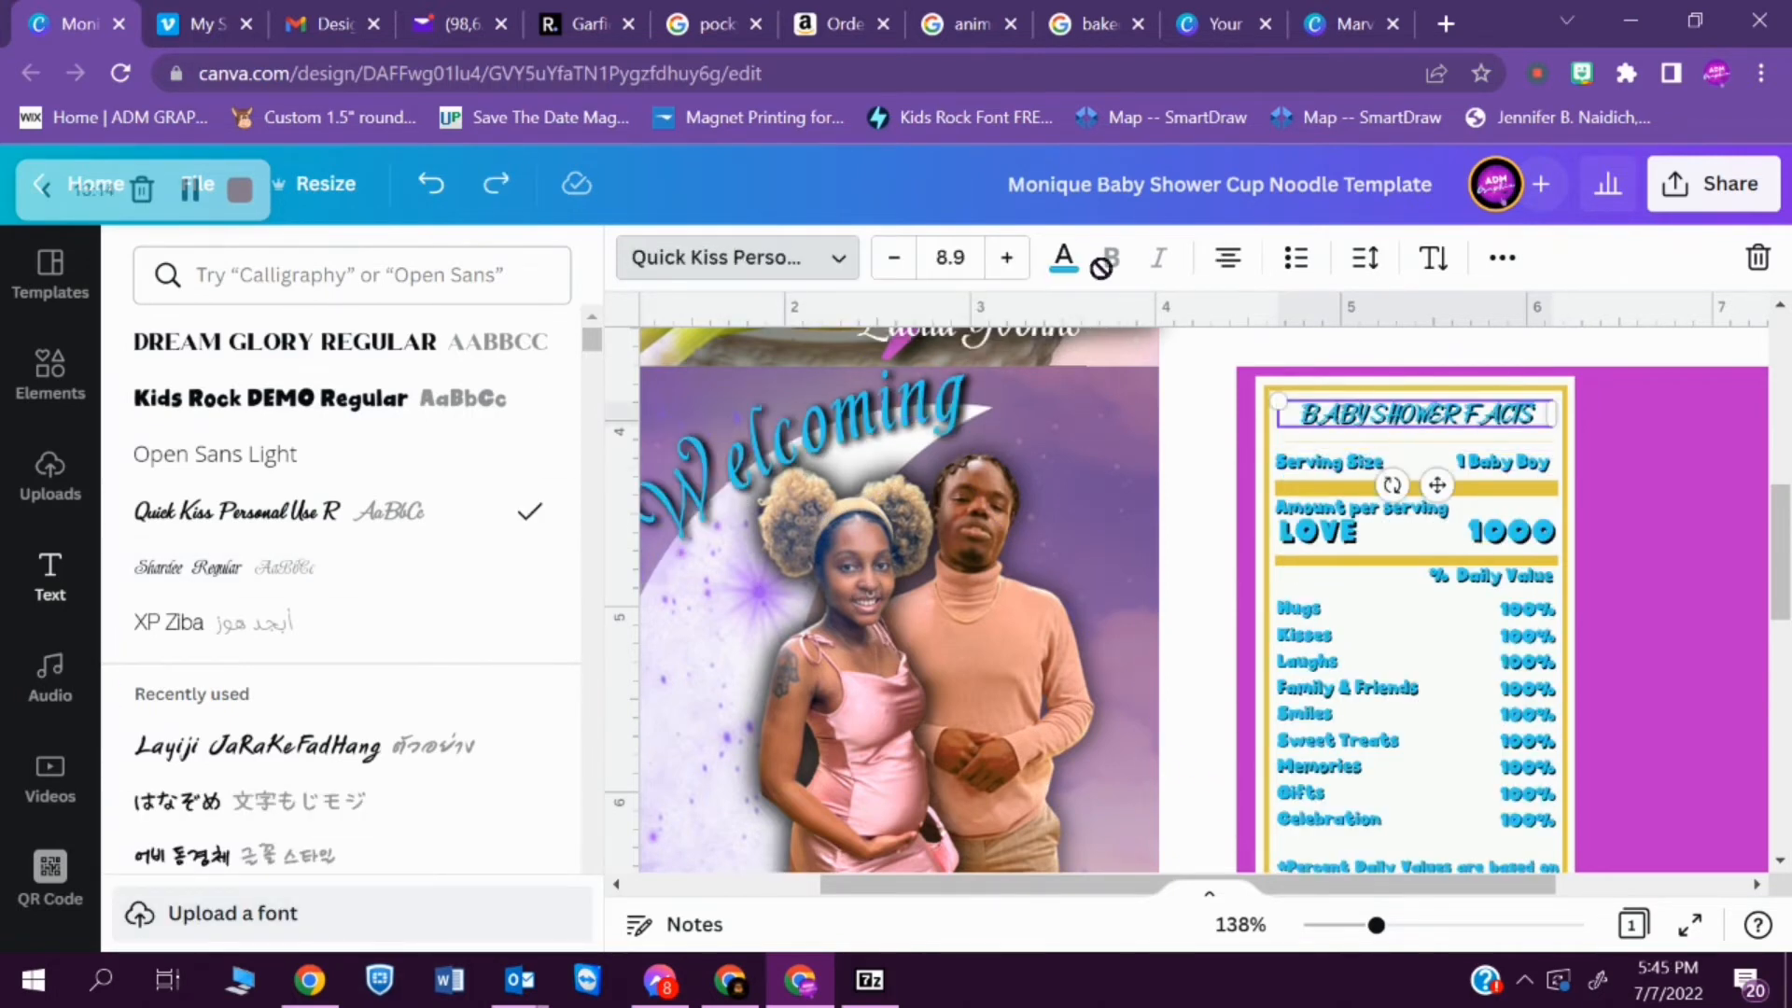
# - Set the BABY SHOWER FACTS title in Kids Rock DEMO and recolor it pink
pyautogui.click(1266, 459)
pyautogui.click(652, 258)
pyautogui.click(468, 404)
pyautogui.click(1414, 414)
pyautogui.click(1070, 260)
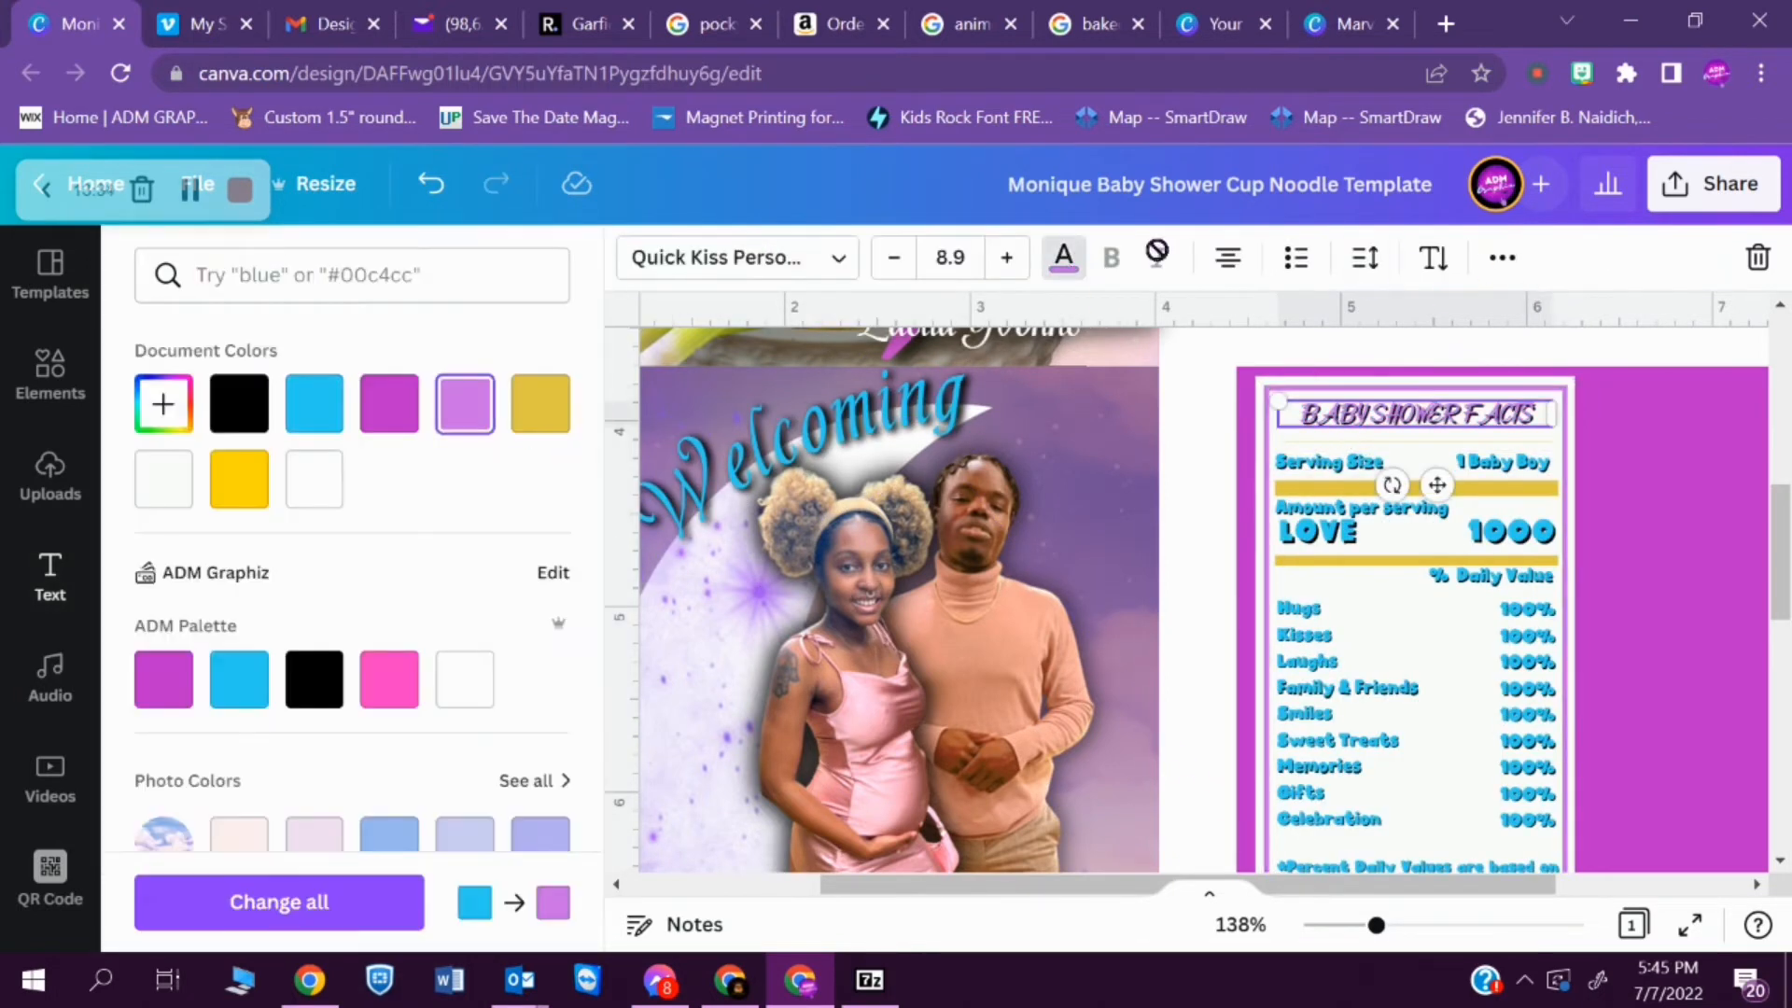
pyautogui.click(737, 258)
pyautogui.click(424, 399)
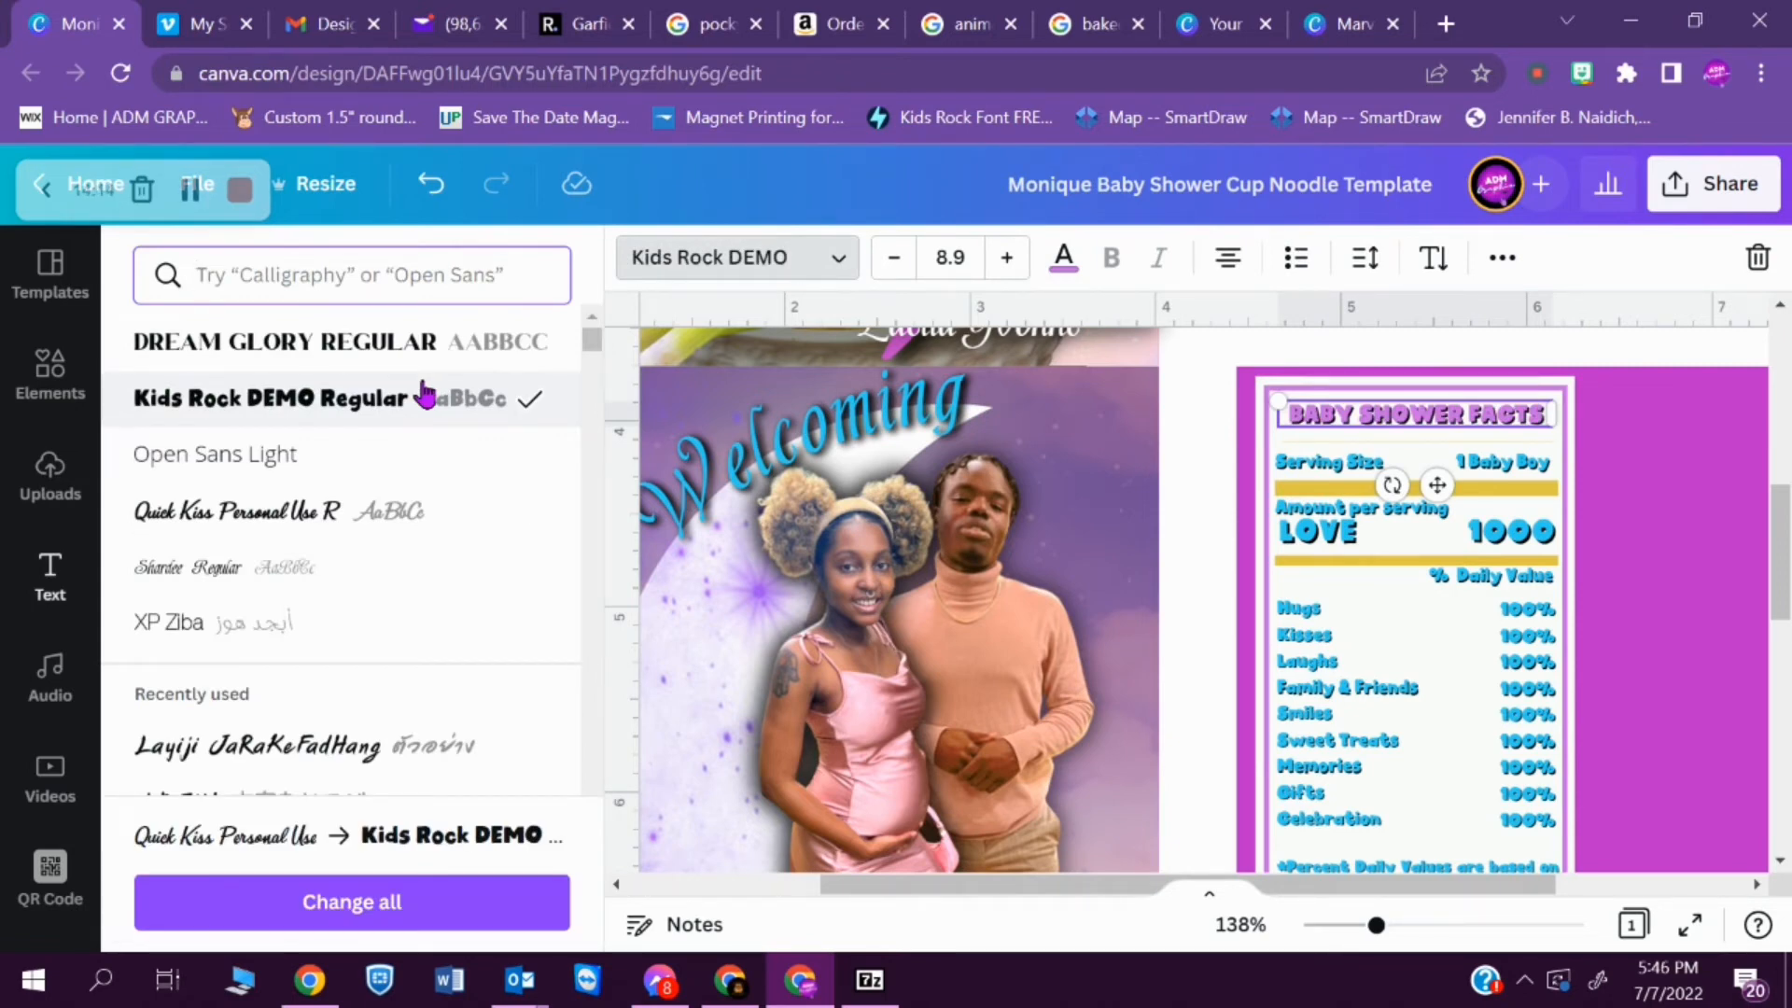
pyautogui.click(1064, 257)
pyautogui.click(541, 342)
pyautogui.scroll(-3, 575, 833)
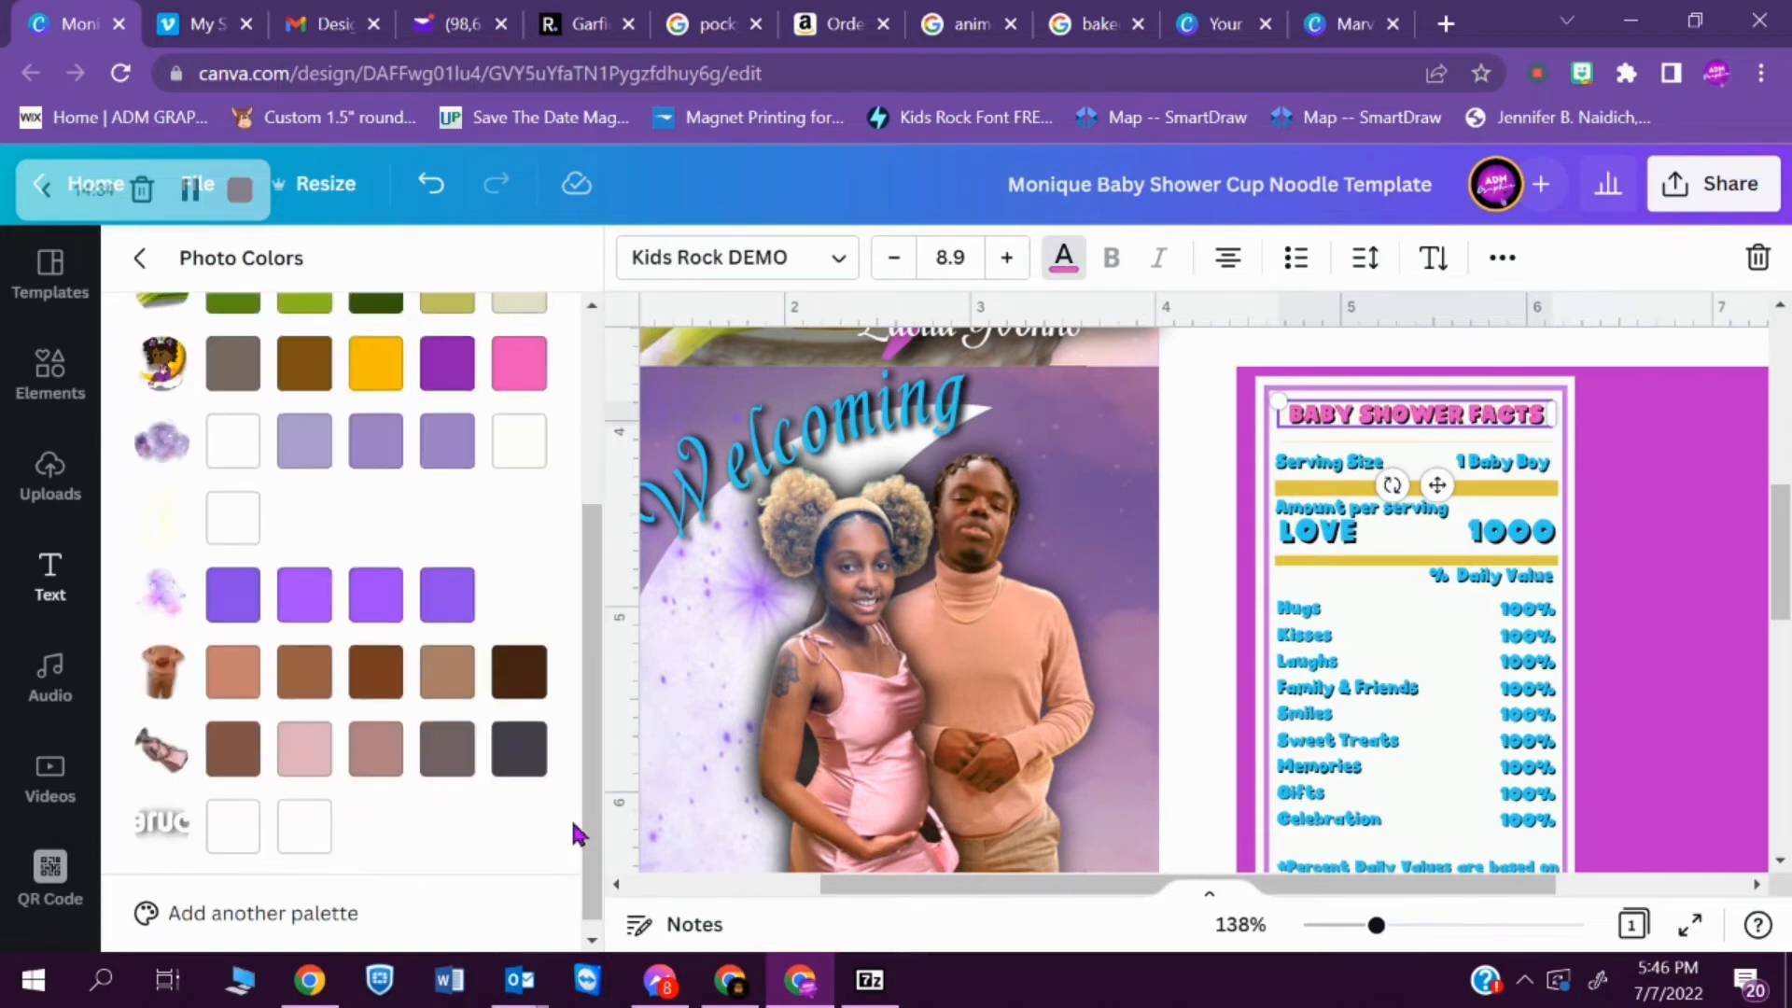
# - Recolor all the divider bars and the border of the facts label pink
pyautogui.click(1372, 452)
pyautogui.click(638, 257)
pyautogui.click(166, 476)
pyautogui.click(279, 902)
# - Recolor the Serving Size, Amount per serving and LOVE 1000 lines of the facts label light purple
pyautogui.click(1331, 465)
pyautogui.click(1064, 257)
pyautogui.click(465, 418)
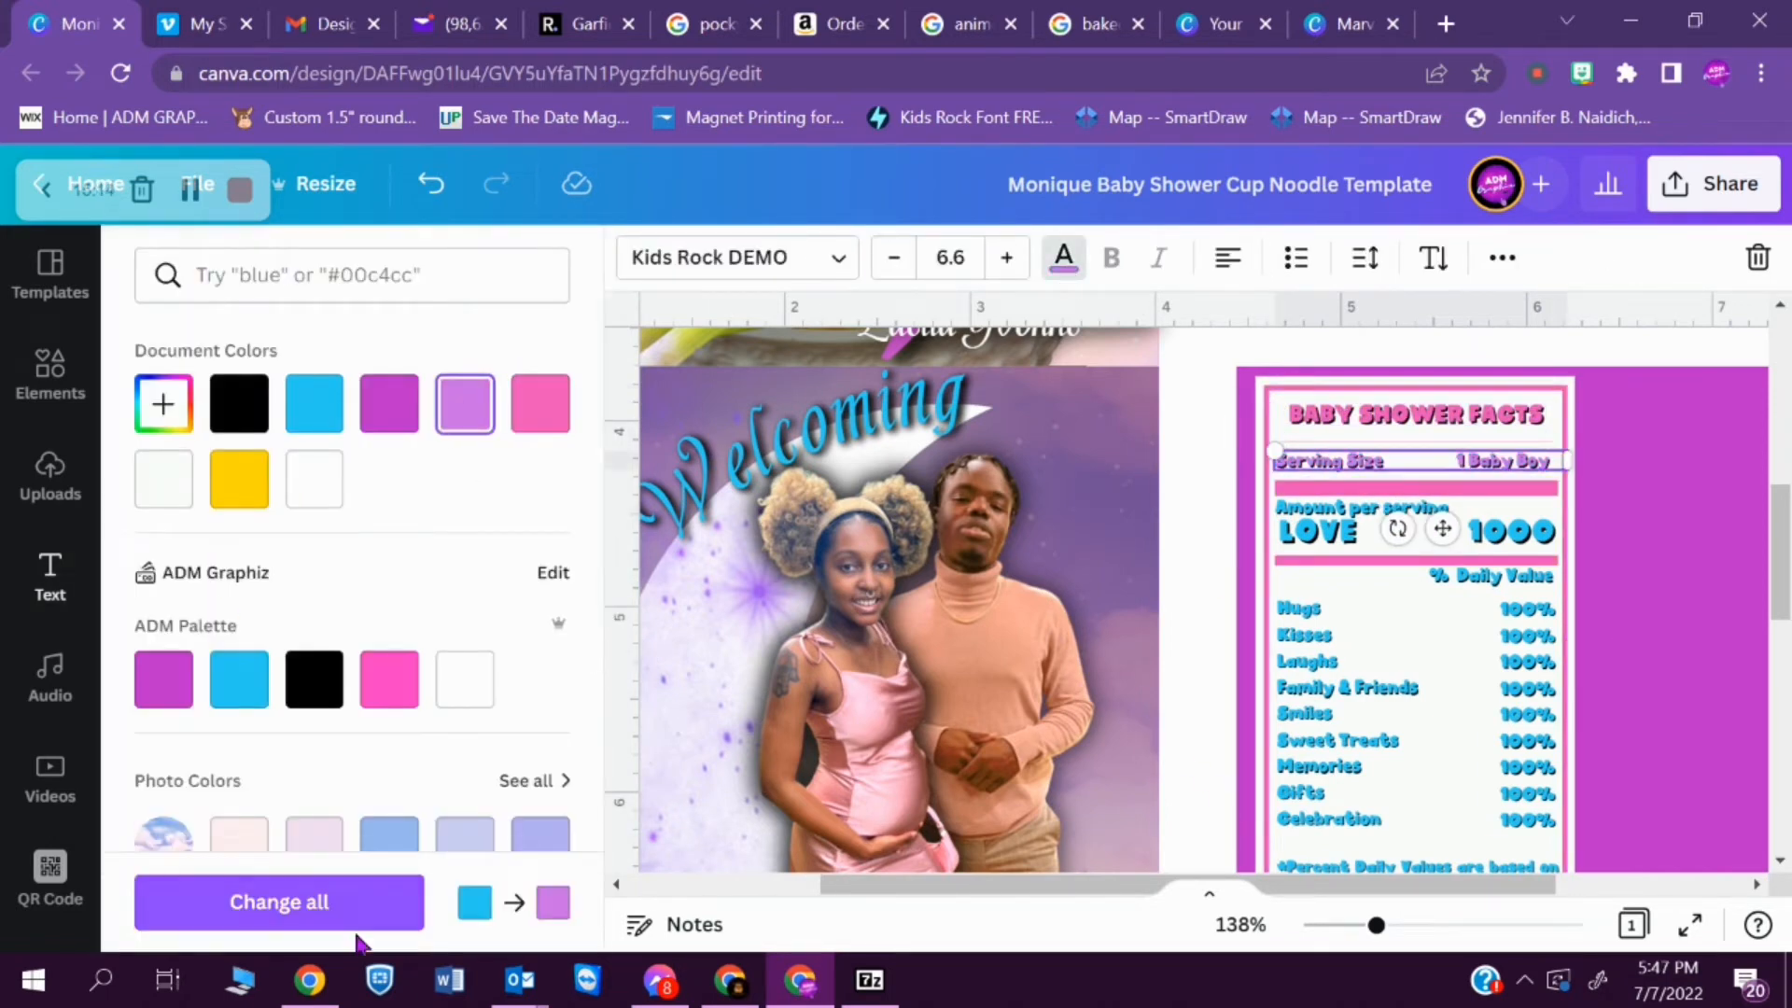
pyautogui.click(1381, 509)
pyautogui.click(465, 411)
pyautogui.click(1750, 588)
pyautogui.click(1479, 526)
pyautogui.click(1064, 258)
pyautogui.click(464, 411)
# - Try grouping all the elements of the BABY SHOWER FACTS label
pyautogui.moveTo(1376, 925); pyautogui.dragTo(1344, 925)
pyautogui.click(1545, 782)
pyautogui.click(1344, 420)
pyautogui.moveTo(1208, 545); pyautogui.dragTo(1480, 708)
pyautogui.moveTo(1465, 543); pyautogui.dragTo(1239, 812)
pyautogui.click(1549, 257)
pyautogui.click(1179, 326)
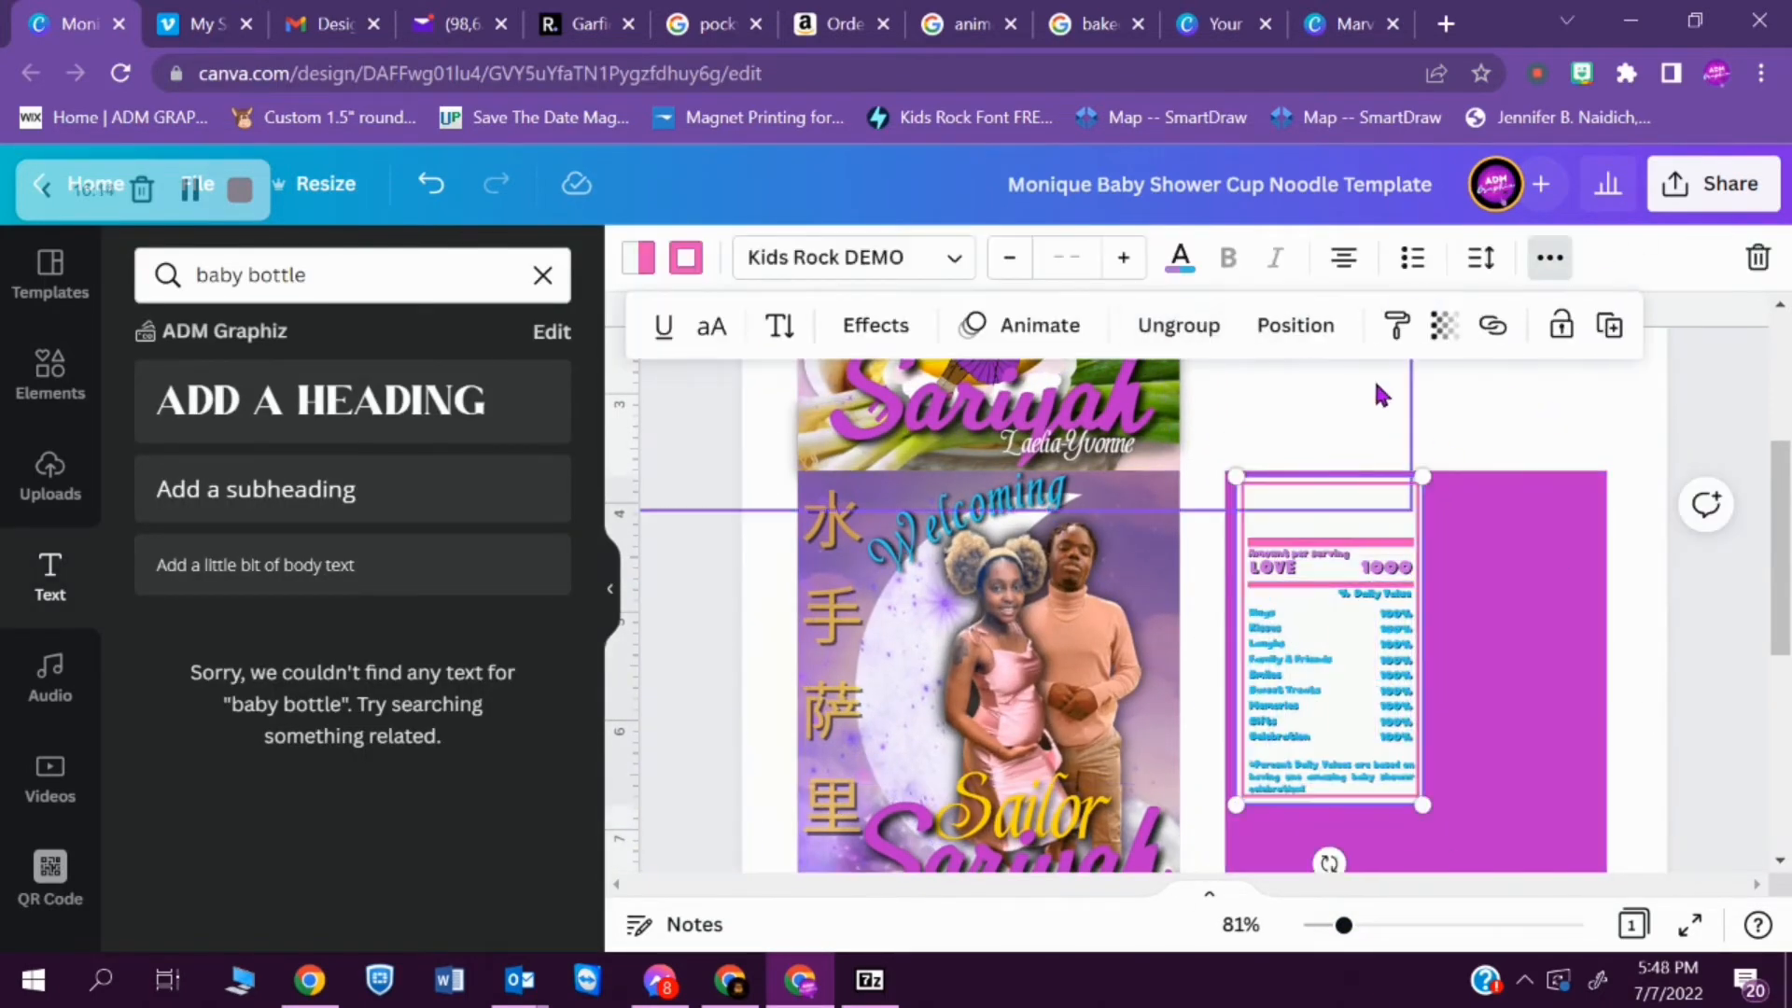
pyautogui.hotkey('ctrl', 'z')
# - Group the elements of the BABY SHOWER FACTS label and enlarge the label on the magenta panel
pyautogui.click(1353, 777)
pyautogui.click(1335, 447)
pyautogui.click(1504, 257)
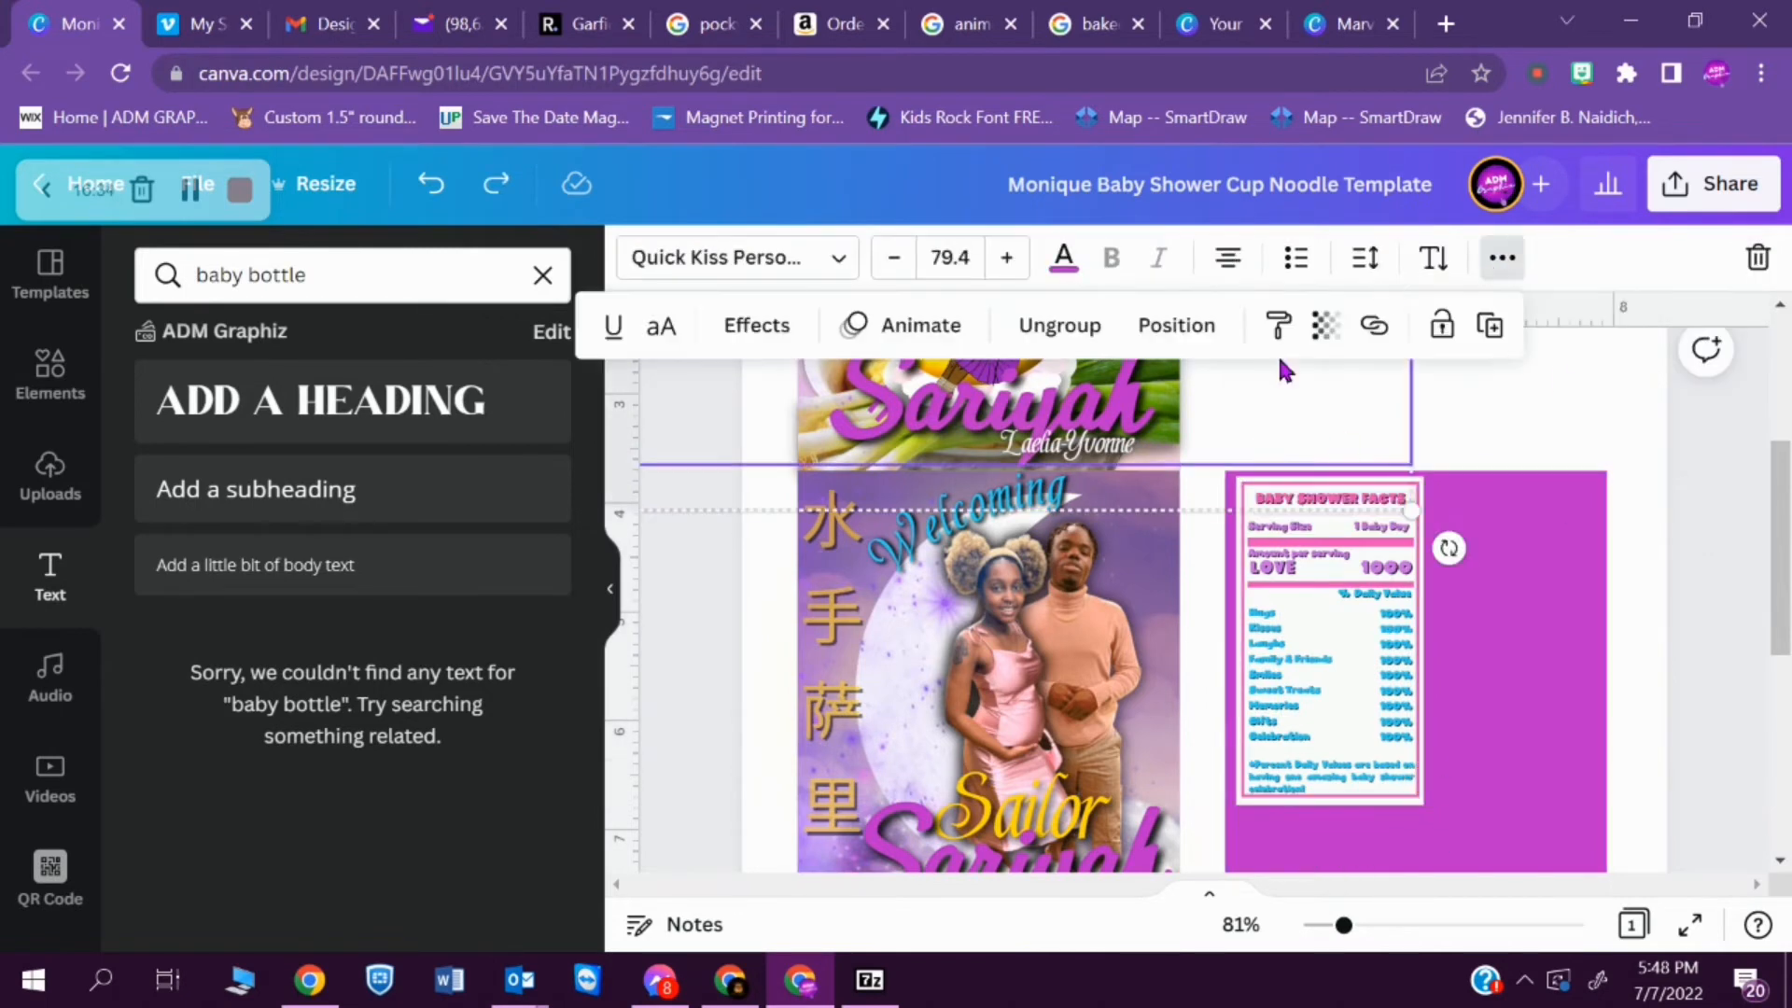
pyautogui.moveTo(1460, 560); pyautogui.dragTo(1316, 622)
pyautogui.moveTo(1490, 425); pyautogui.dragTo(1472, 890)
pyautogui.click(1550, 257)
pyautogui.click(1178, 326)
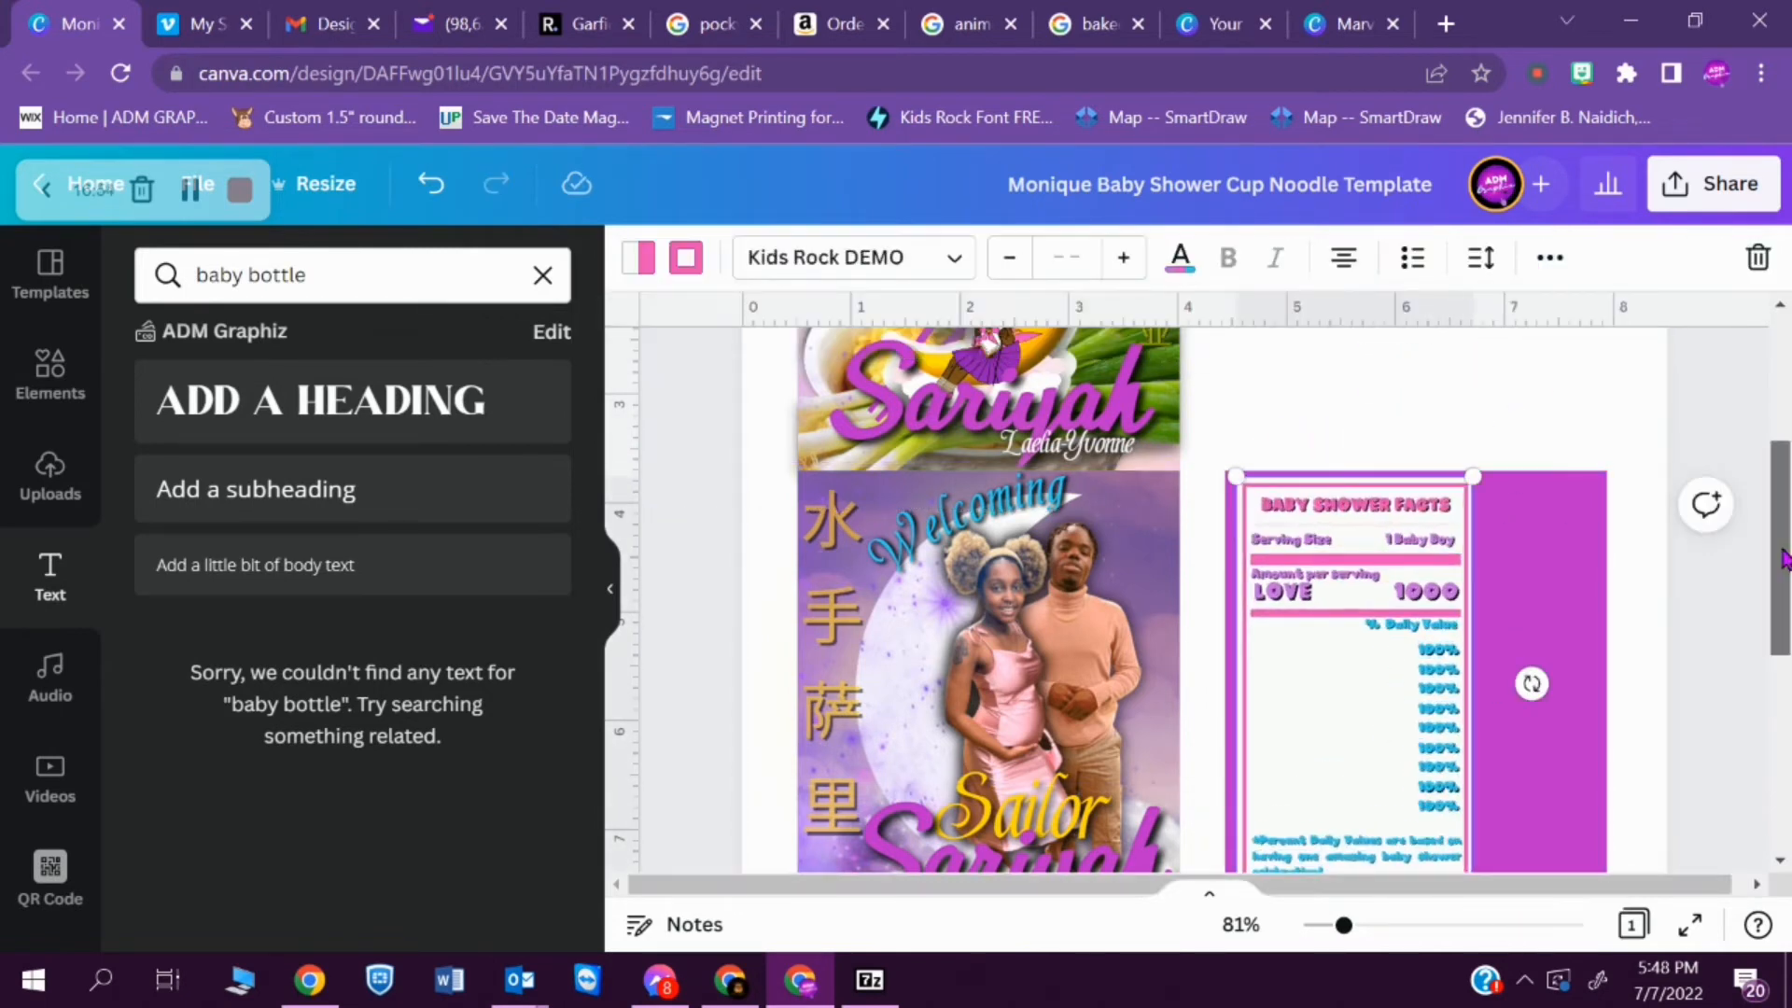
# - Move the enlarged facts label to the right side of the magenta panel and adjust its size to fit
pyautogui.moveTo(1780, 560); pyautogui.dragTo(1780, 603)
pyautogui.click(1423, 745)
pyautogui.moveTo(1474, 778); pyautogui.dragTo(1429, 782)
pyautogui.moveTo(1394, 639); pyautogui.dragTo(1508, 647)
pyautogui.moveTo(1348, 387)
pyautogui.mouseDown()
pyautogui.moveTo(1337, 362)
pyautogui.moveTo(1361, 397)
pyautogui.mouseUp()
pyautogui.click(1683, 524)
pyautogui.click(1564, 505)
pyautogui.moveTo(1422, 581)
pyautogui.mouseDown()
pyautogui.moveTo(1422, 557)
pyautogui.moveTo(1397, 559)
pyautogui.mouseUp()
# - Try enlarging the Hugs-to-Celebration list and selecting it with the rest of the facts label
pyautogui.click(1305, 640)
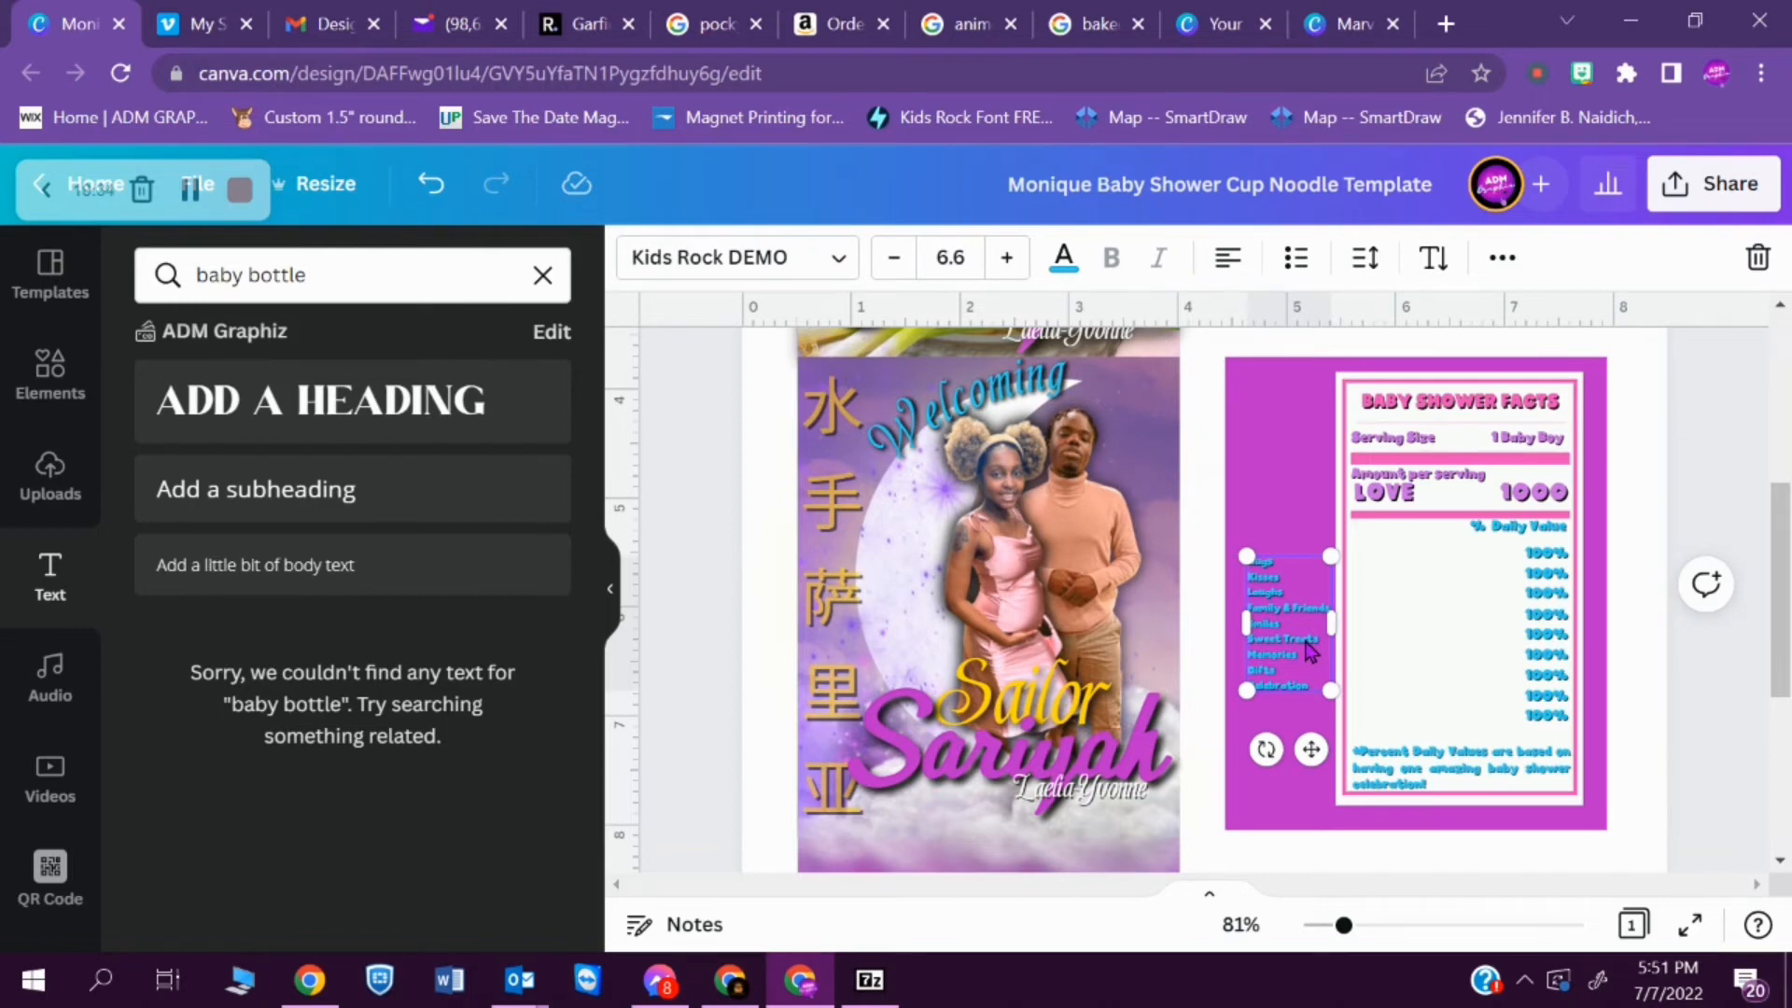
pyautogui.moveTo(1330, 691); pyautogui.dragTo(1468, 724)
pyautogui.click(1292, 761)
pyautogui.moveTo(1445, 556); pyautogui.dragTo(1743, 700)
pyautogui.hotkey('ctrl', 'z')
pyautogui.hotkey('ctrl', 'z')
pyautogui.hotkey('ctrl', 'z')
pyautogui.hotkey('ctrl', 'z')
# - Bring the Hugs-to-Celebration list forward, place it inside the facts label and size it to match the 100% column
pyautogui.click(1257, 684)
pyautogui.click(1501, 258)
pyautogui.click(1177, 326)
pyautogui.click(772, 466)
pyautogui.click(1288, 576)
pyautogui.moveTo(1288, 576); pyautogui.dragTo(1348, 539)
pyautogui.moveTo(1409, 648); pyautogui.dragTo(1609, 652)
pyautogui.moveTo(1658, 717); pyautogui.dragTo(1663, 725)
pyautogui.moveTo(1609, 653); pyautogui.dragTo(1417, 656)
# - Shift the facts label slightly down on the magenta panel
pyautogui.click(1397, 502)
pyautogui.click(1488, 529)
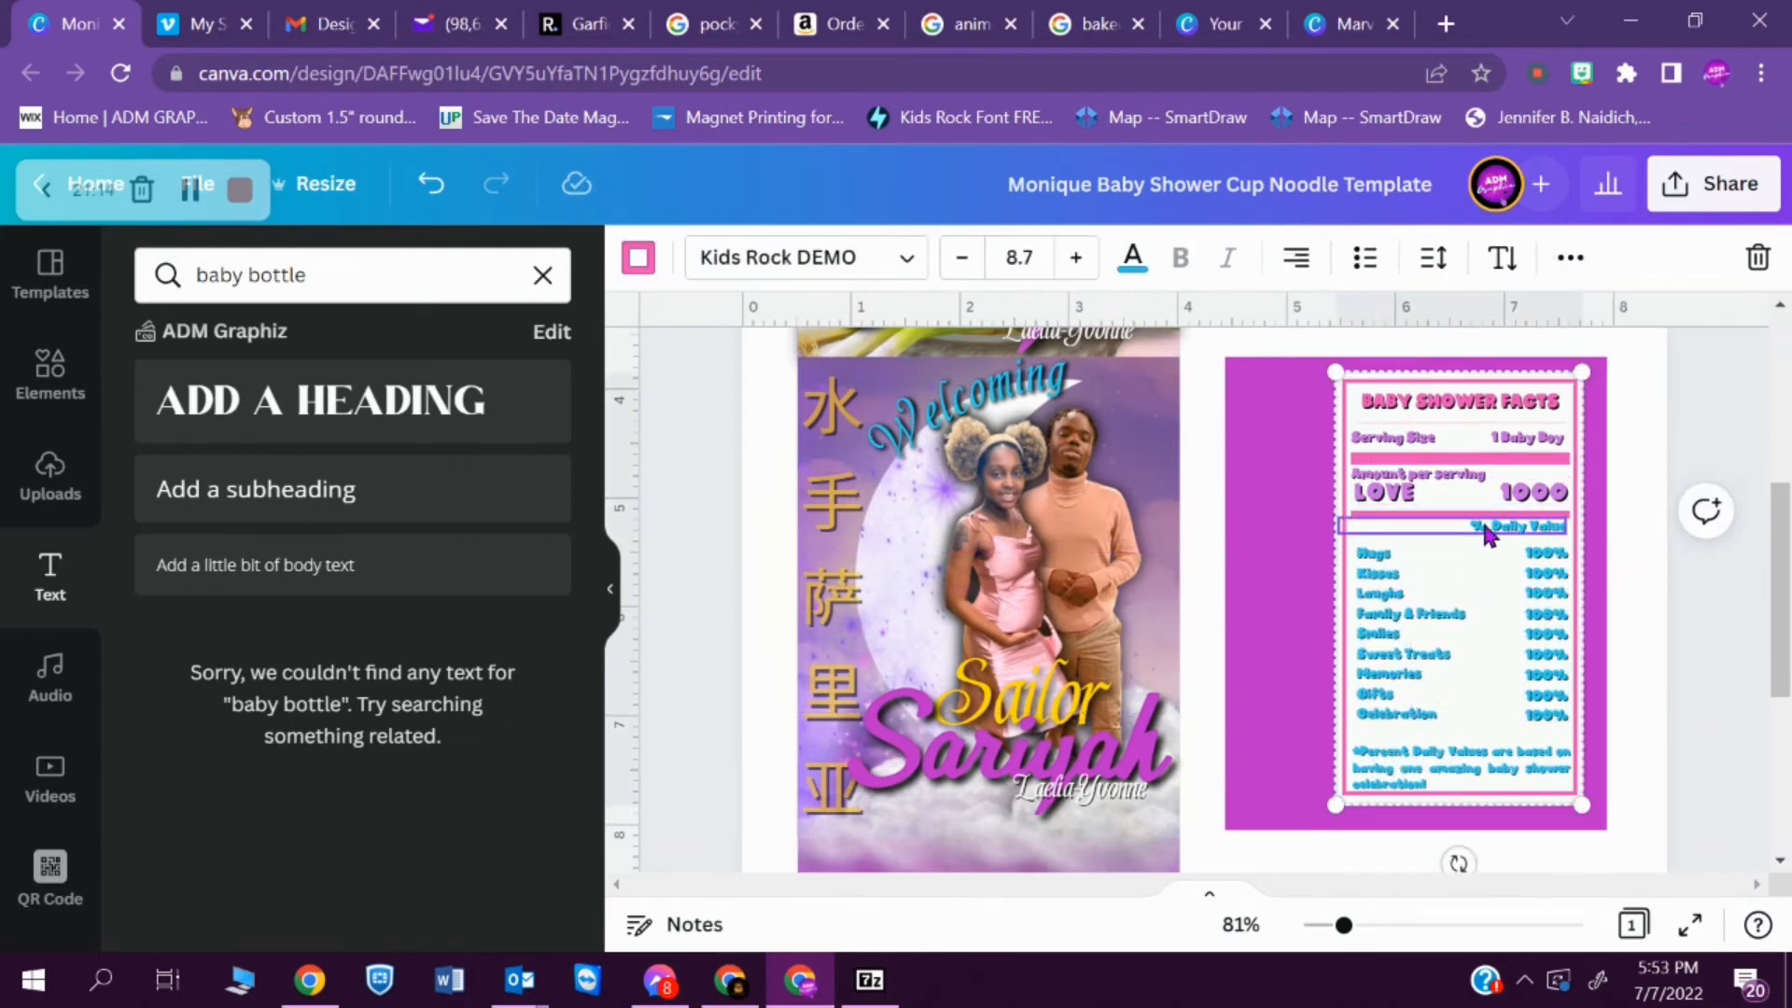
pyautogui.moveTo(1488, 531); pyautogui.dragTo(1487, 538)
# - Try pink on the facts label's footnote, Hugs-to-Celebration list and 100% column, undoing the last change
pyautogui.click(1456, 774)
pyautogui.click(1132, 258)
pyautogui.click(542, 407)
pyautogui.click(1399, 635)
pyautogui.click(551, 427)
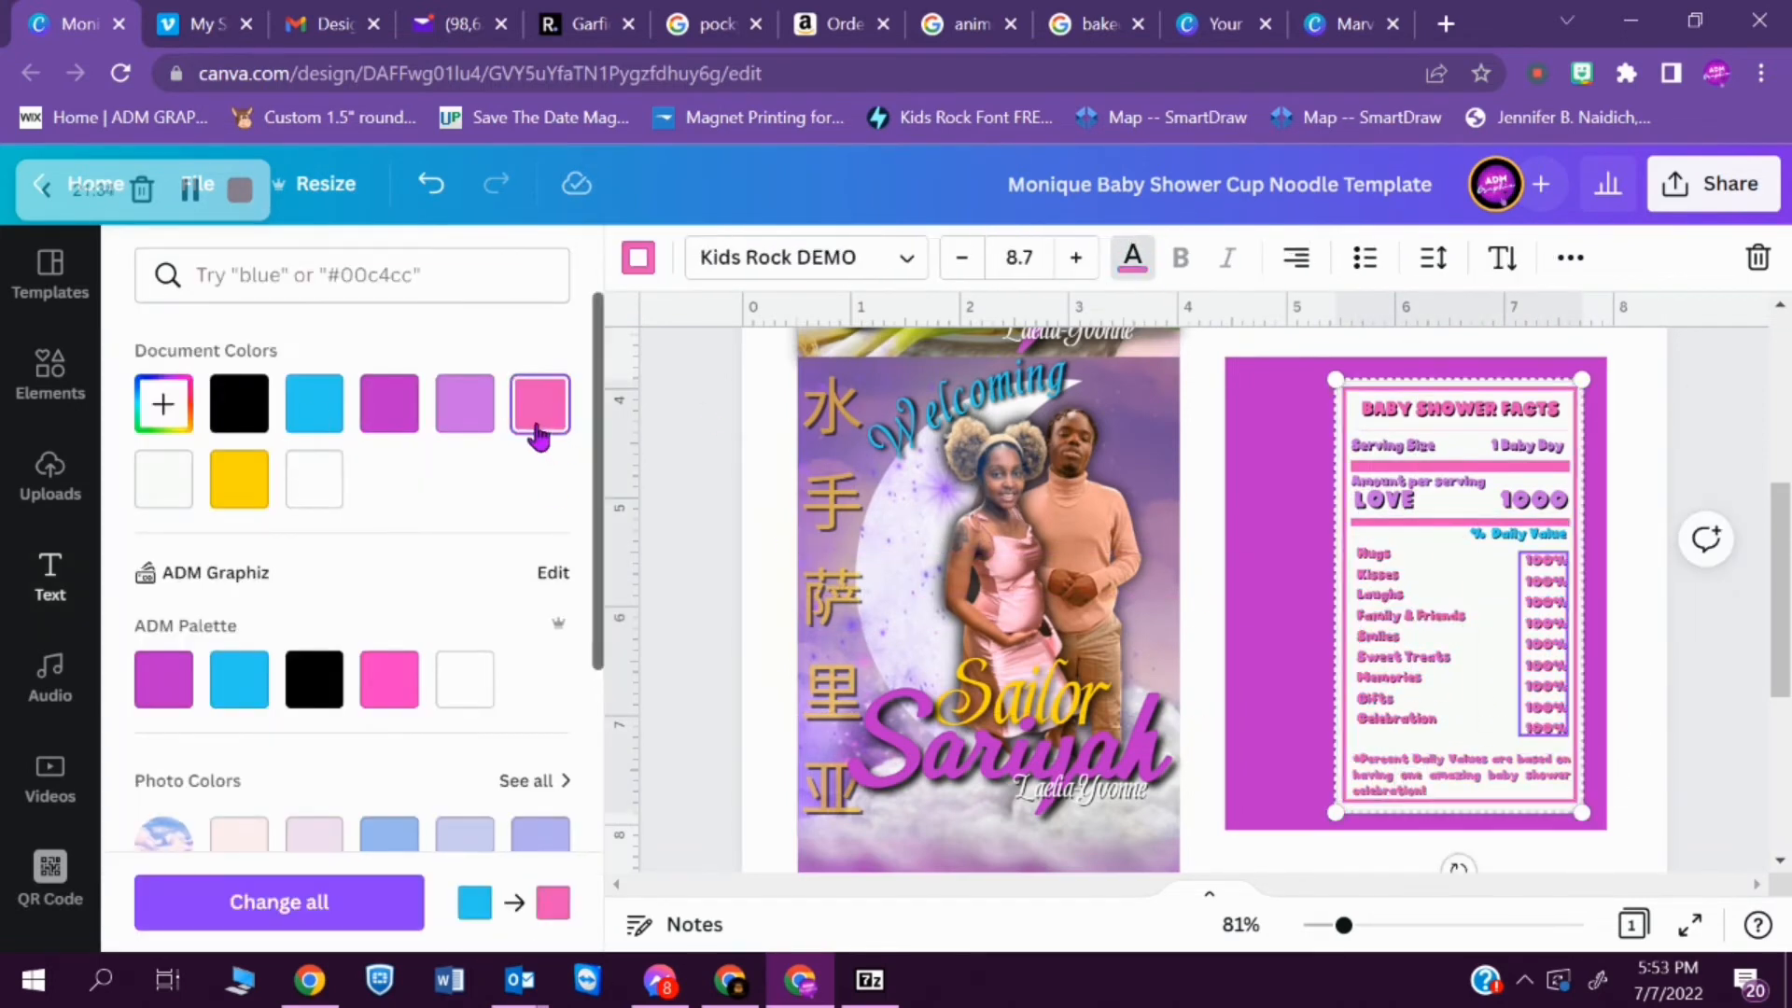
pyautogui.hotkey('ctrl', 'z')
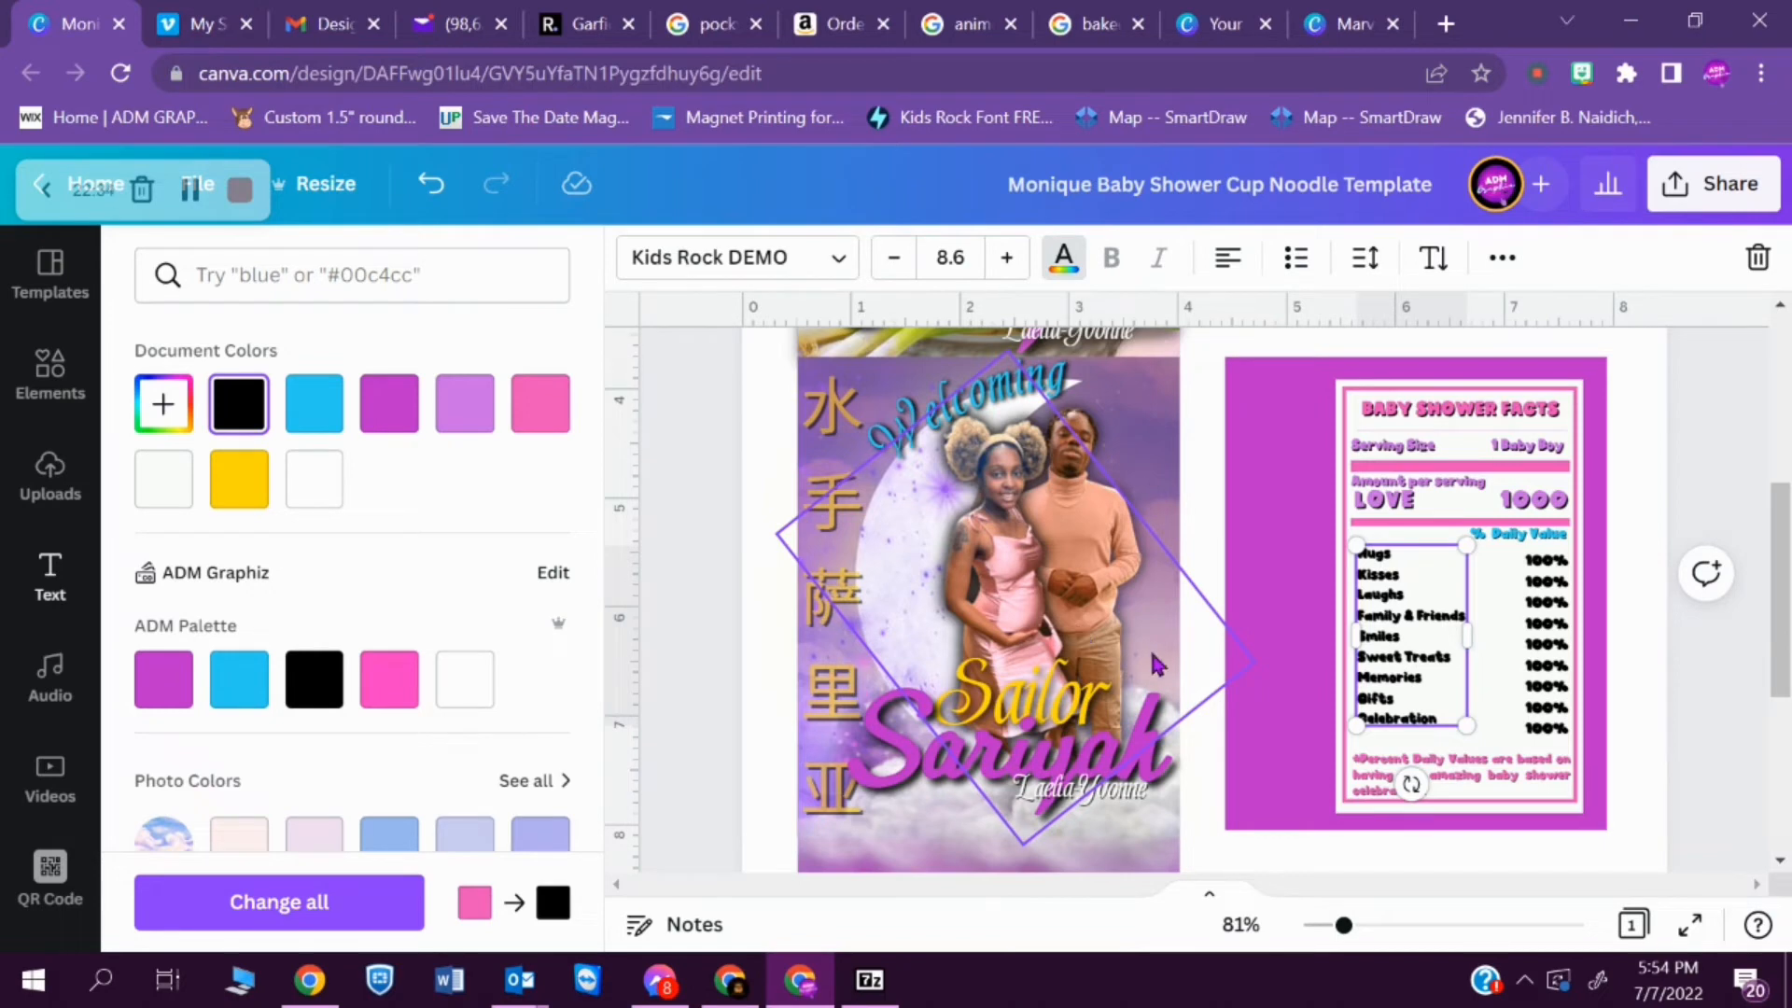
# - Try the Quick Kiss Personal Use font with no text effect on the Hugs-to-Celebration list
pyautogui.click(1649, 677)
pyautogui.click(1409, 644)
pyautogui.click(812, 258)
pyautogui.click(410, 455)
pyautogui.click(408, 569)
pyautogui.click(479, 745)
pyautogui.click(411, 511)
pyautogui.click(1502, 257)
pyautogui.click(742, 326)
pyautogui.click(248, 448)
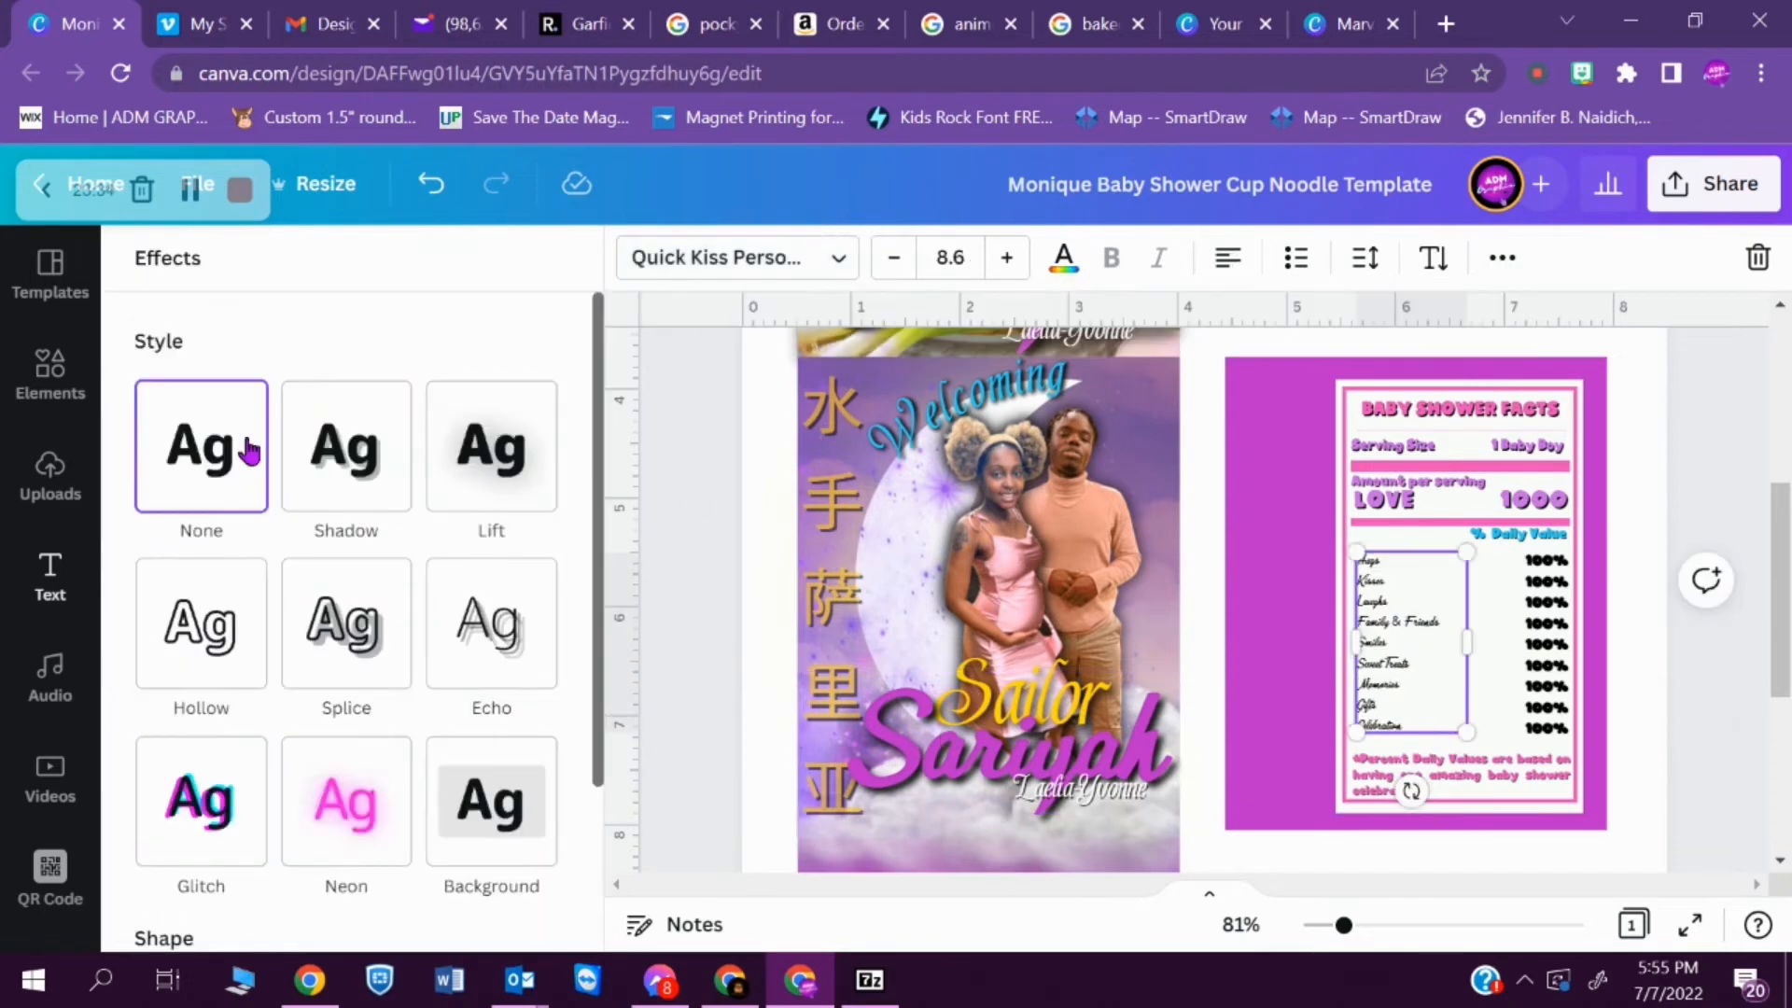
# - Try the Quick Kiss Personal Use and Shardee fonts with no text effect on the 100% column
pyautogui.click(1545, 644)
pyautogui.click(248, 448)
pyautogui.click(809, 257)
pyautogui.click(396, 513)
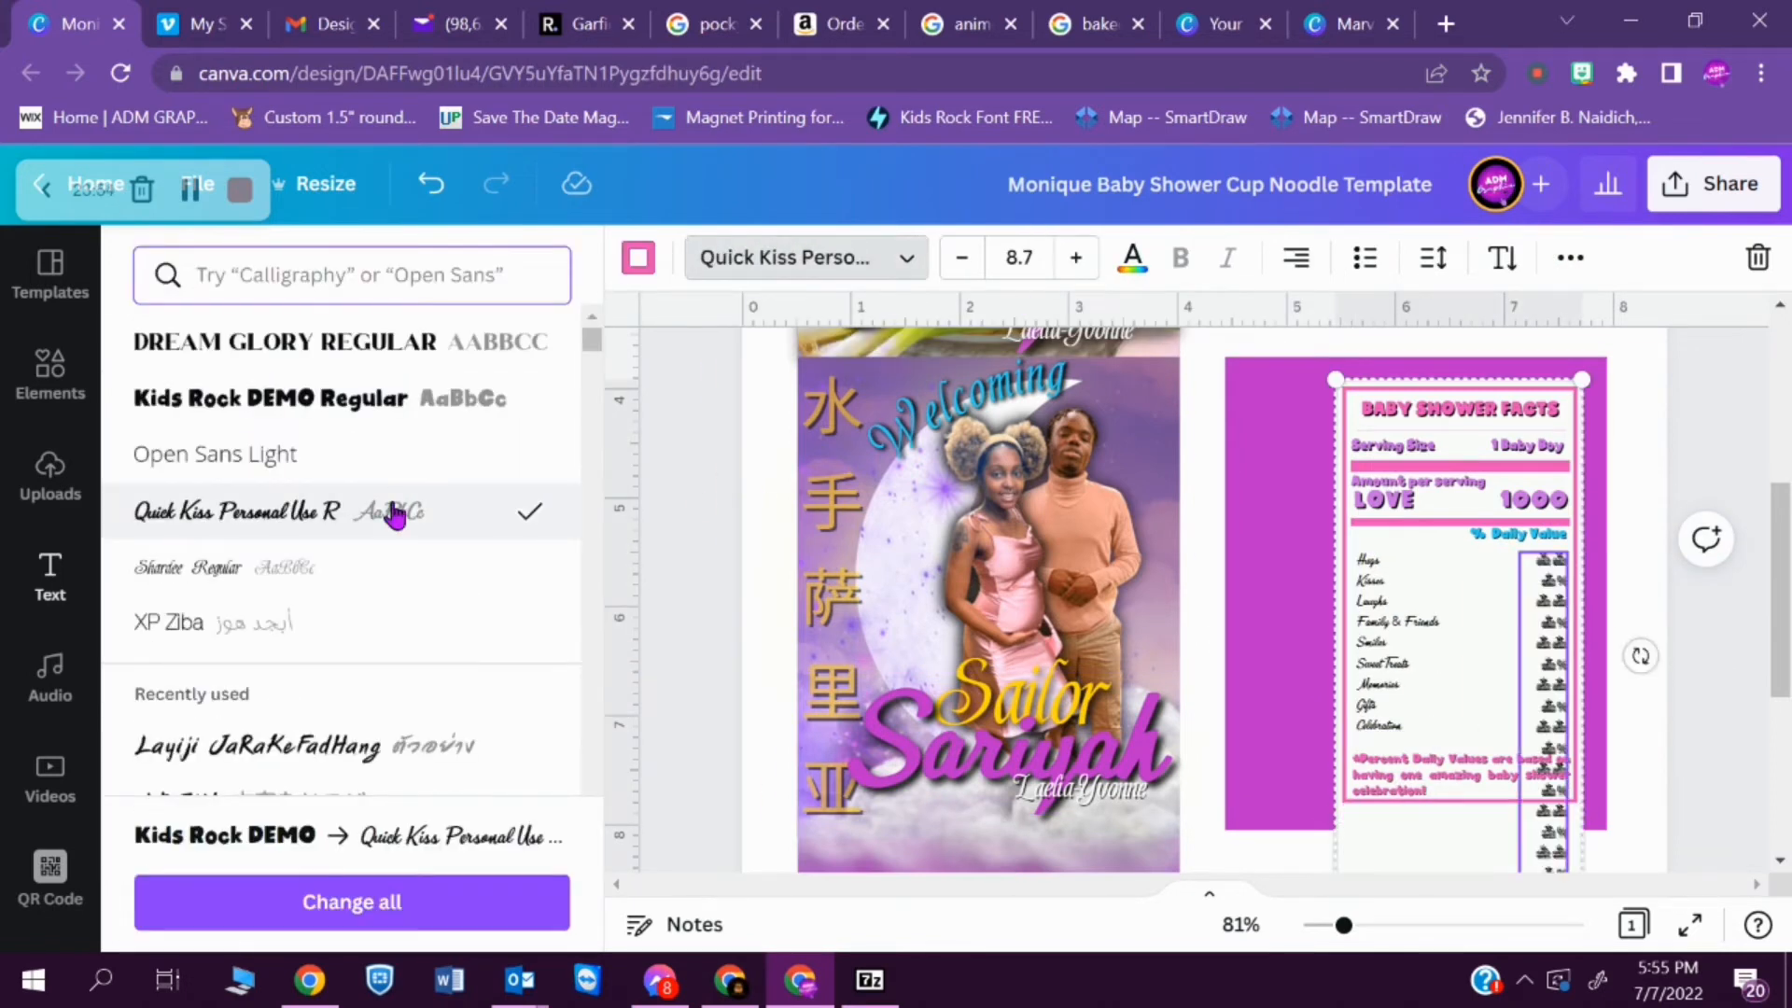
pyautogui.click(389, 567)
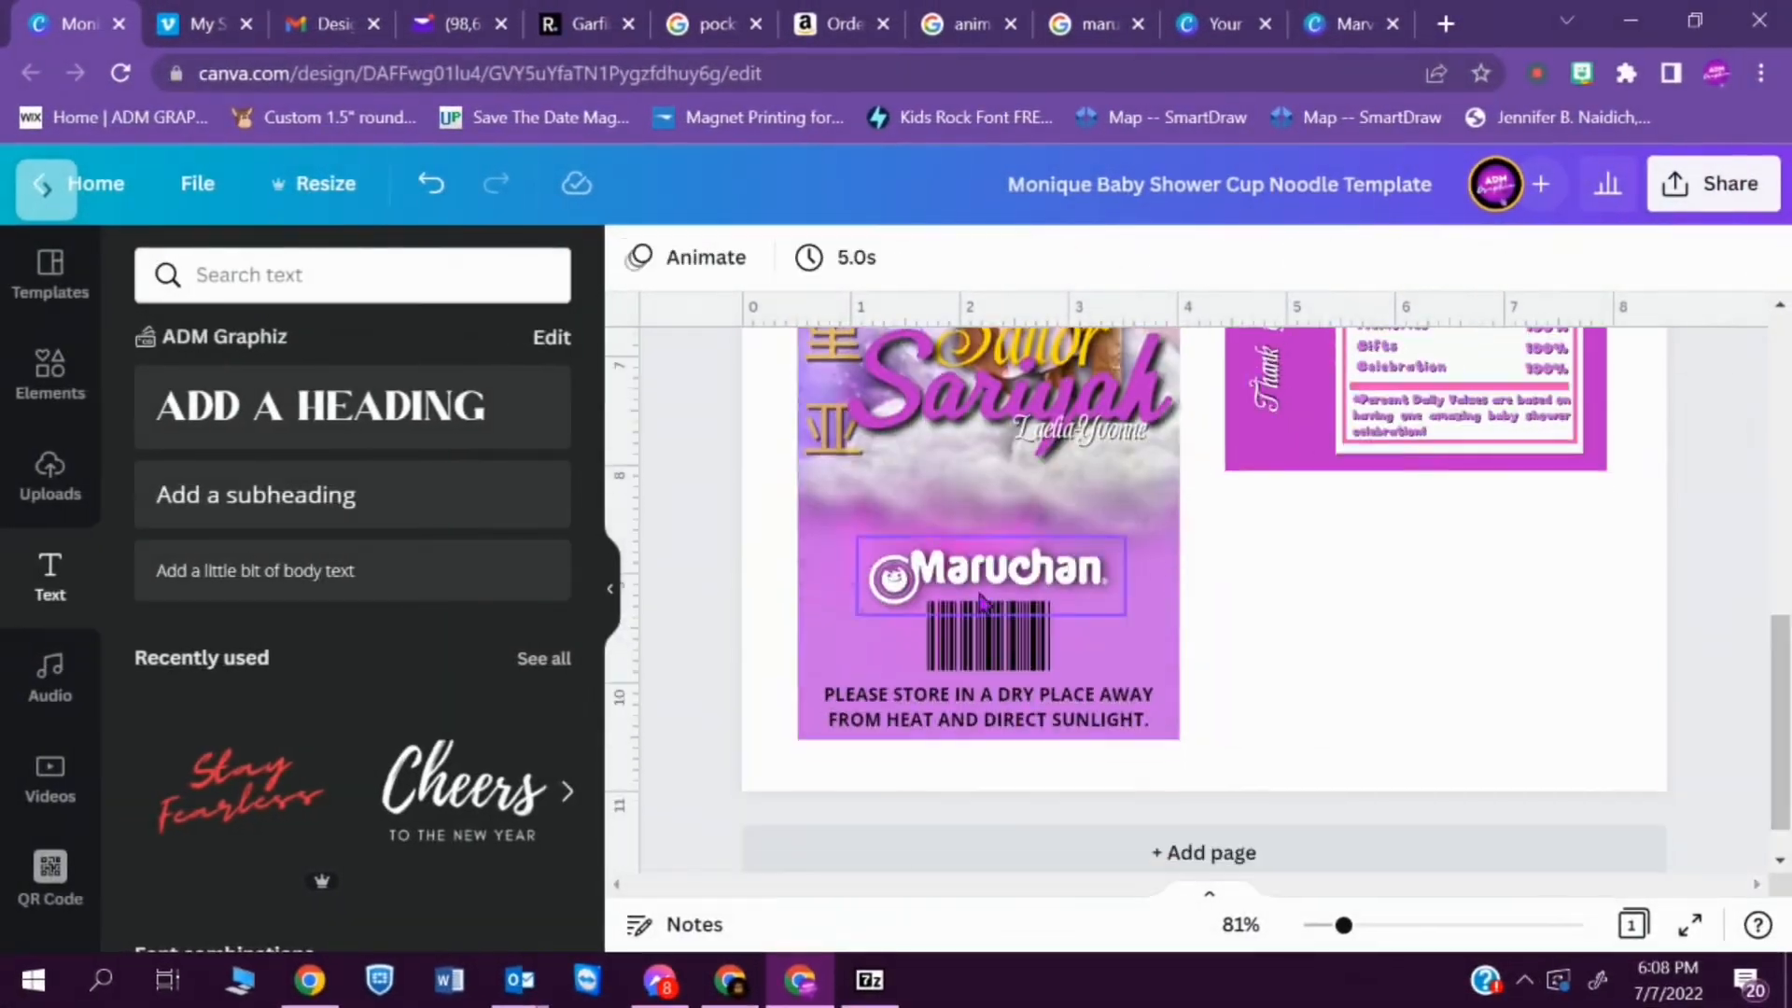
# - Place a copy of the storage notice between the Maruchan logo and the barcode and change its text to CHICKEN FLAVOR
pyautogui.click(961, 630)
pyautogui.click(989, 707)
pyautogui.moveTo(1137, 718); pyautogui.dragTo(1136, 604)
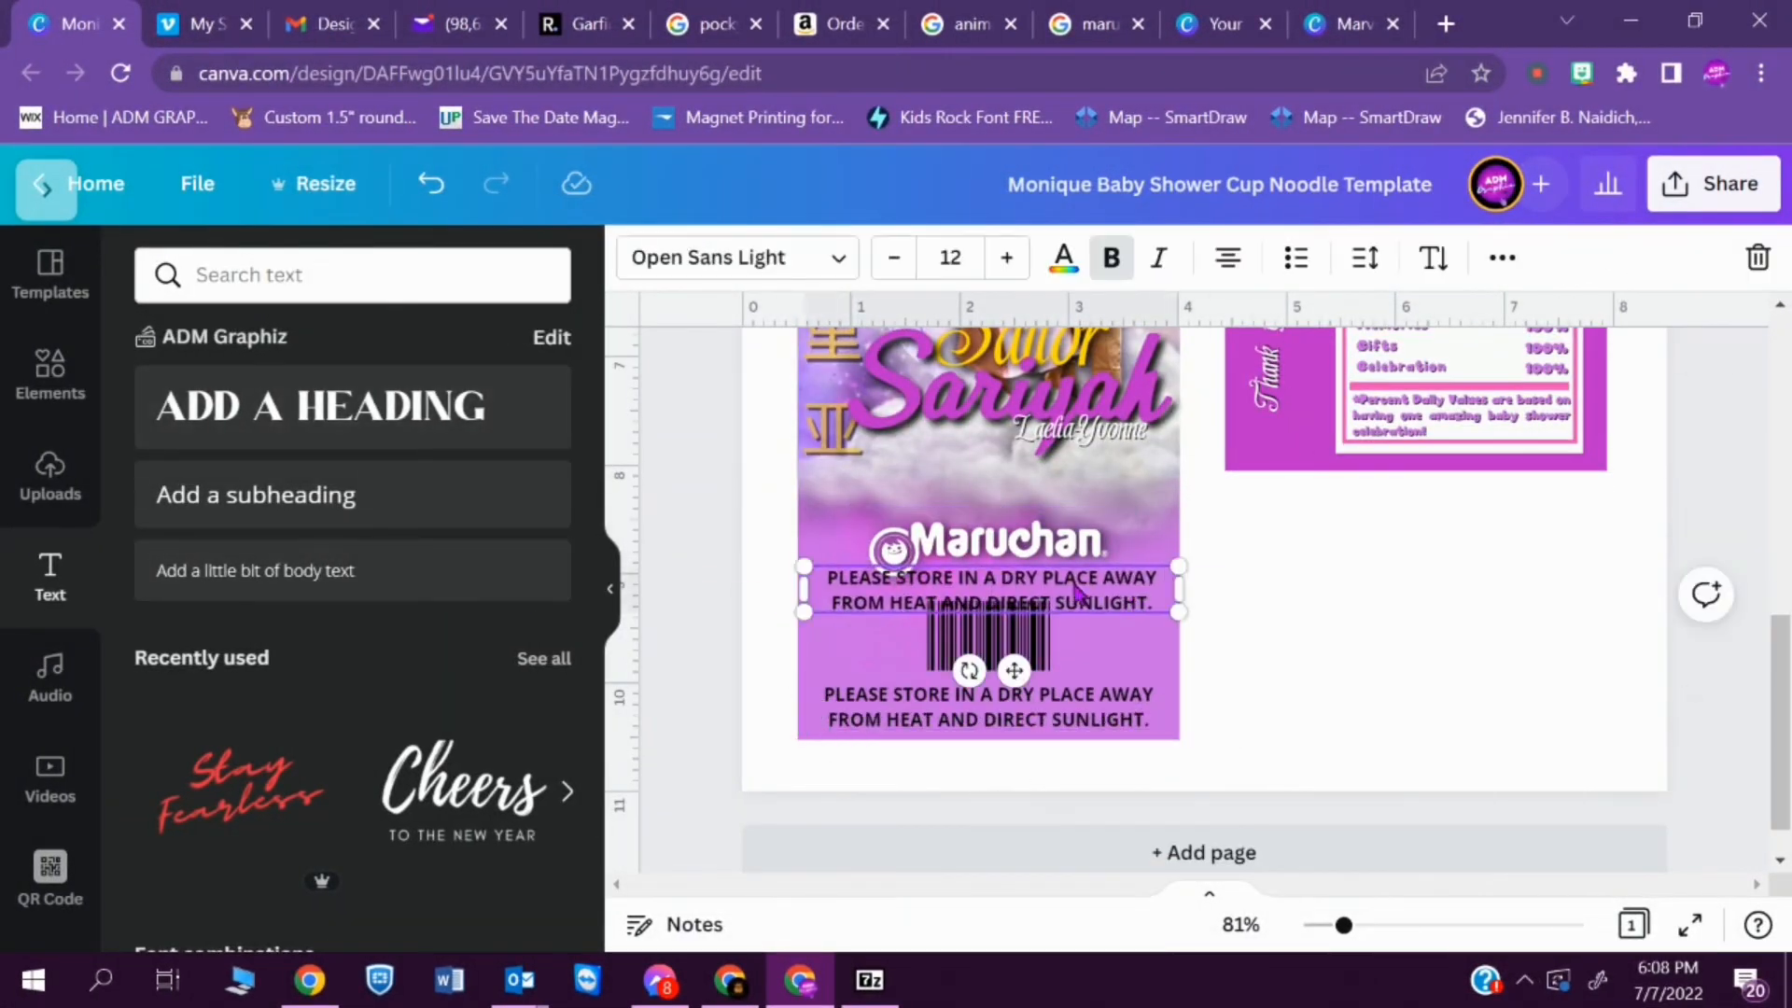
pyautogui.doubleClick(1073, 580)
pyautogui.press('BackSpace')
pyautogui.write('CHICKEN FLAVOR')
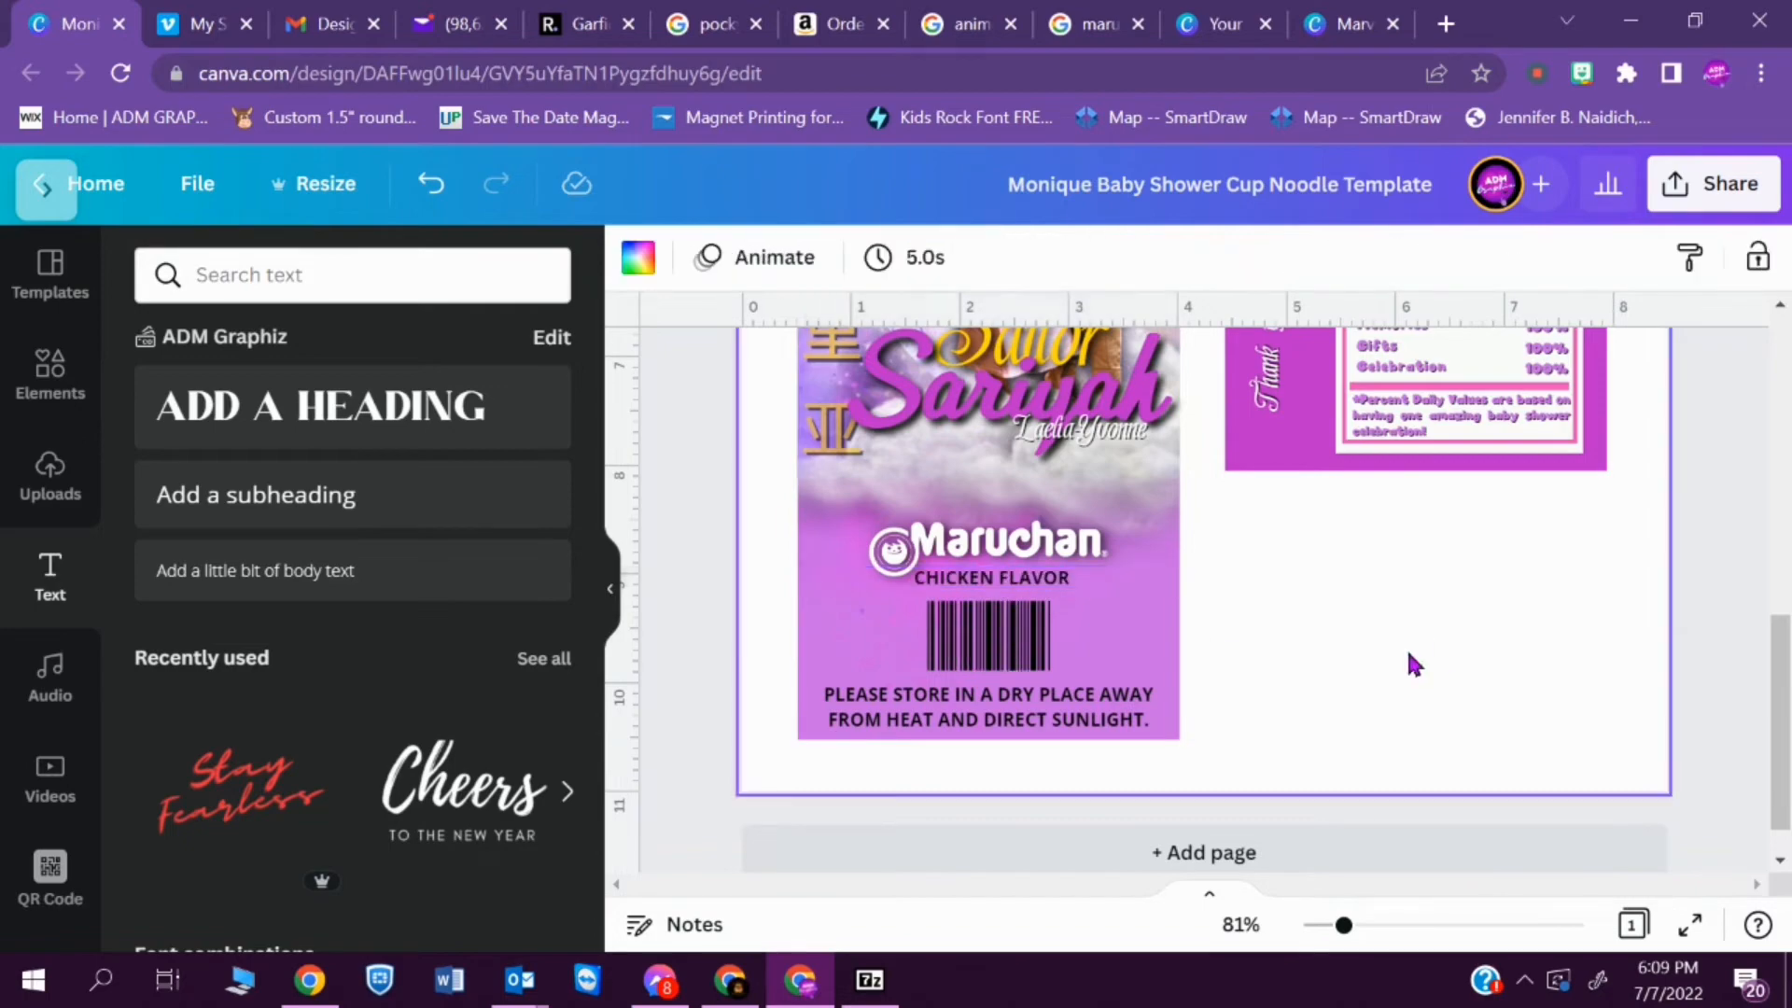
pyautogui.click(1303, 660)
pyautogui.scroll(10, 1785, 518)
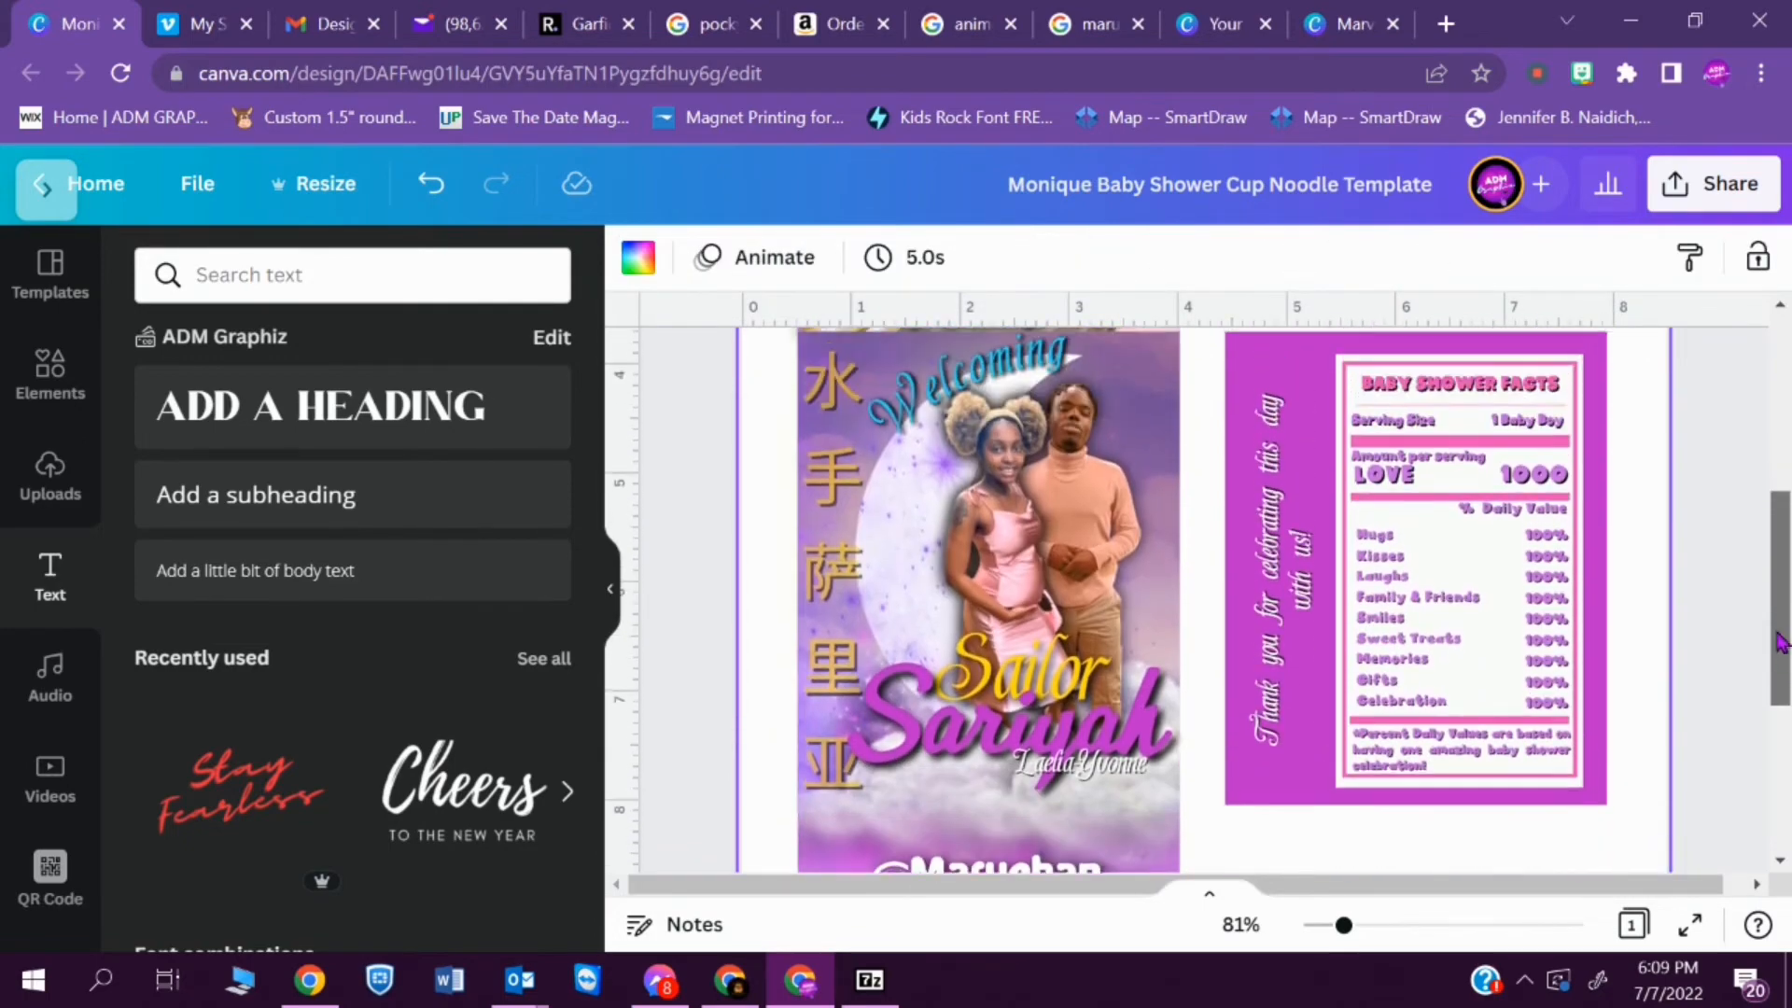
pyautogui.scroll(-3, 1785, 518)
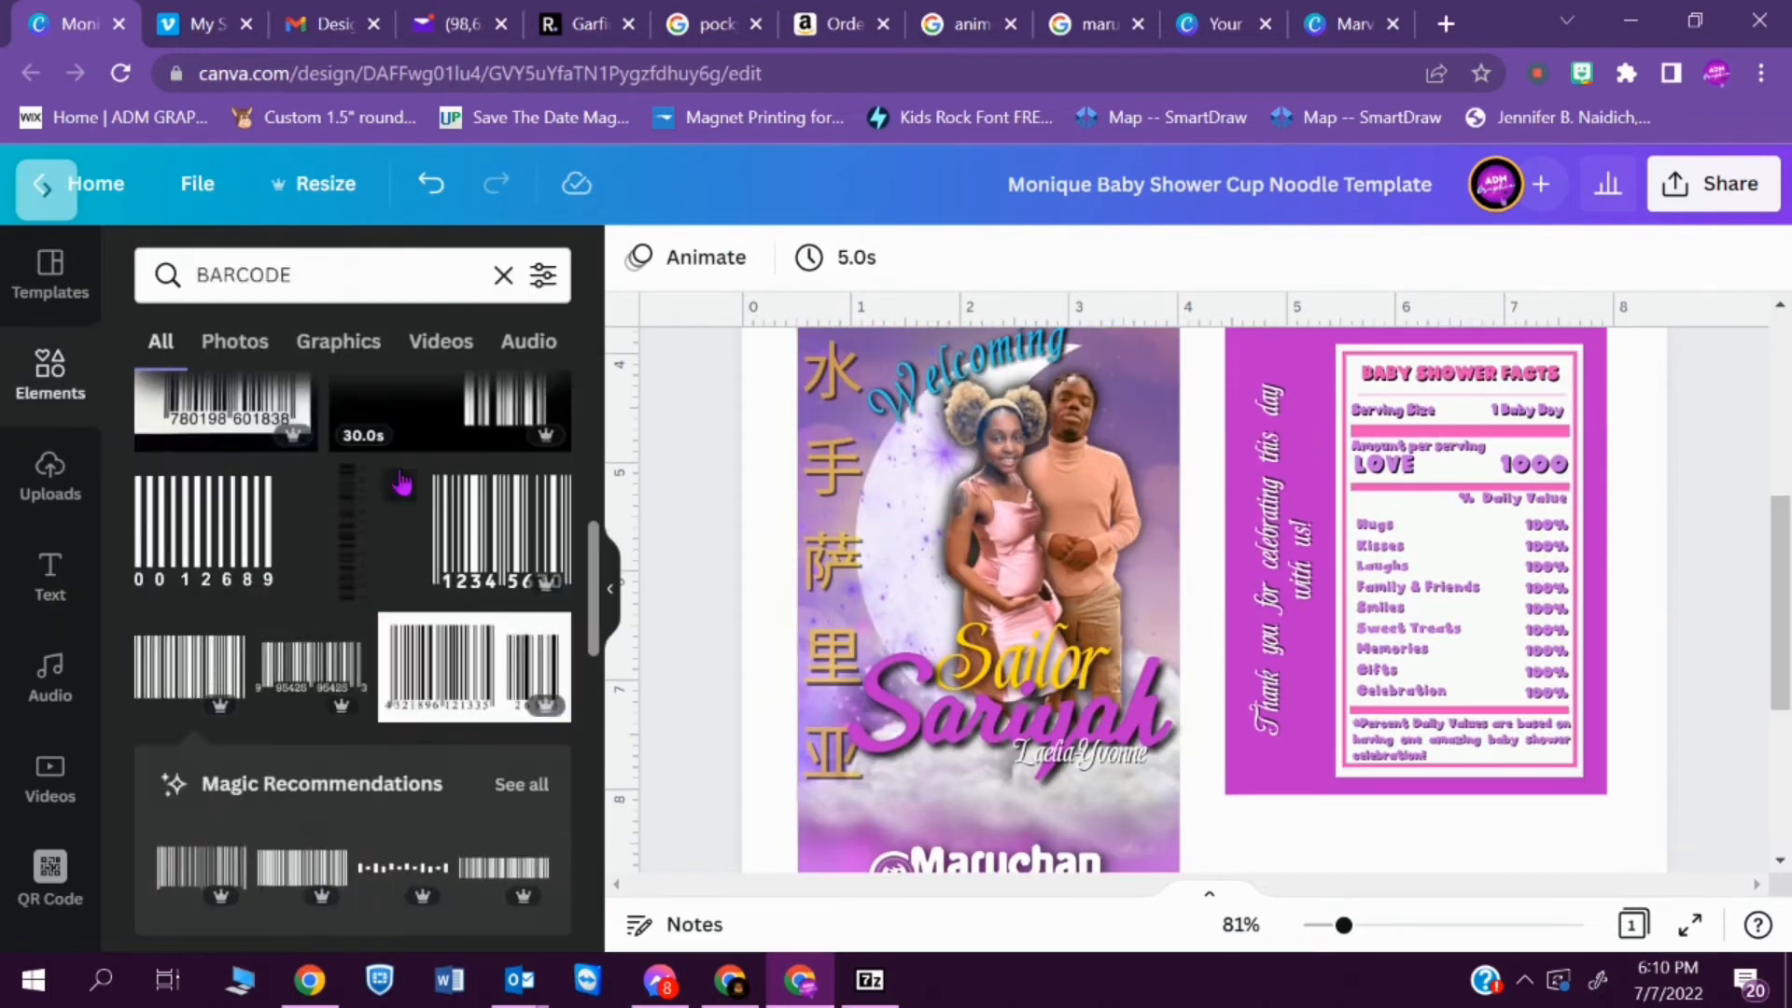
# - Add the white cloud graphic across the facts panel's upper edge, send it behind the label and trim it to the panel's edges
pyautogui.click(224, 504)
pyautogui.moveTo(1602, 513); pyautogui.dragTo(1493, 444)
pyautogui.hotkey('ctrl', '[')
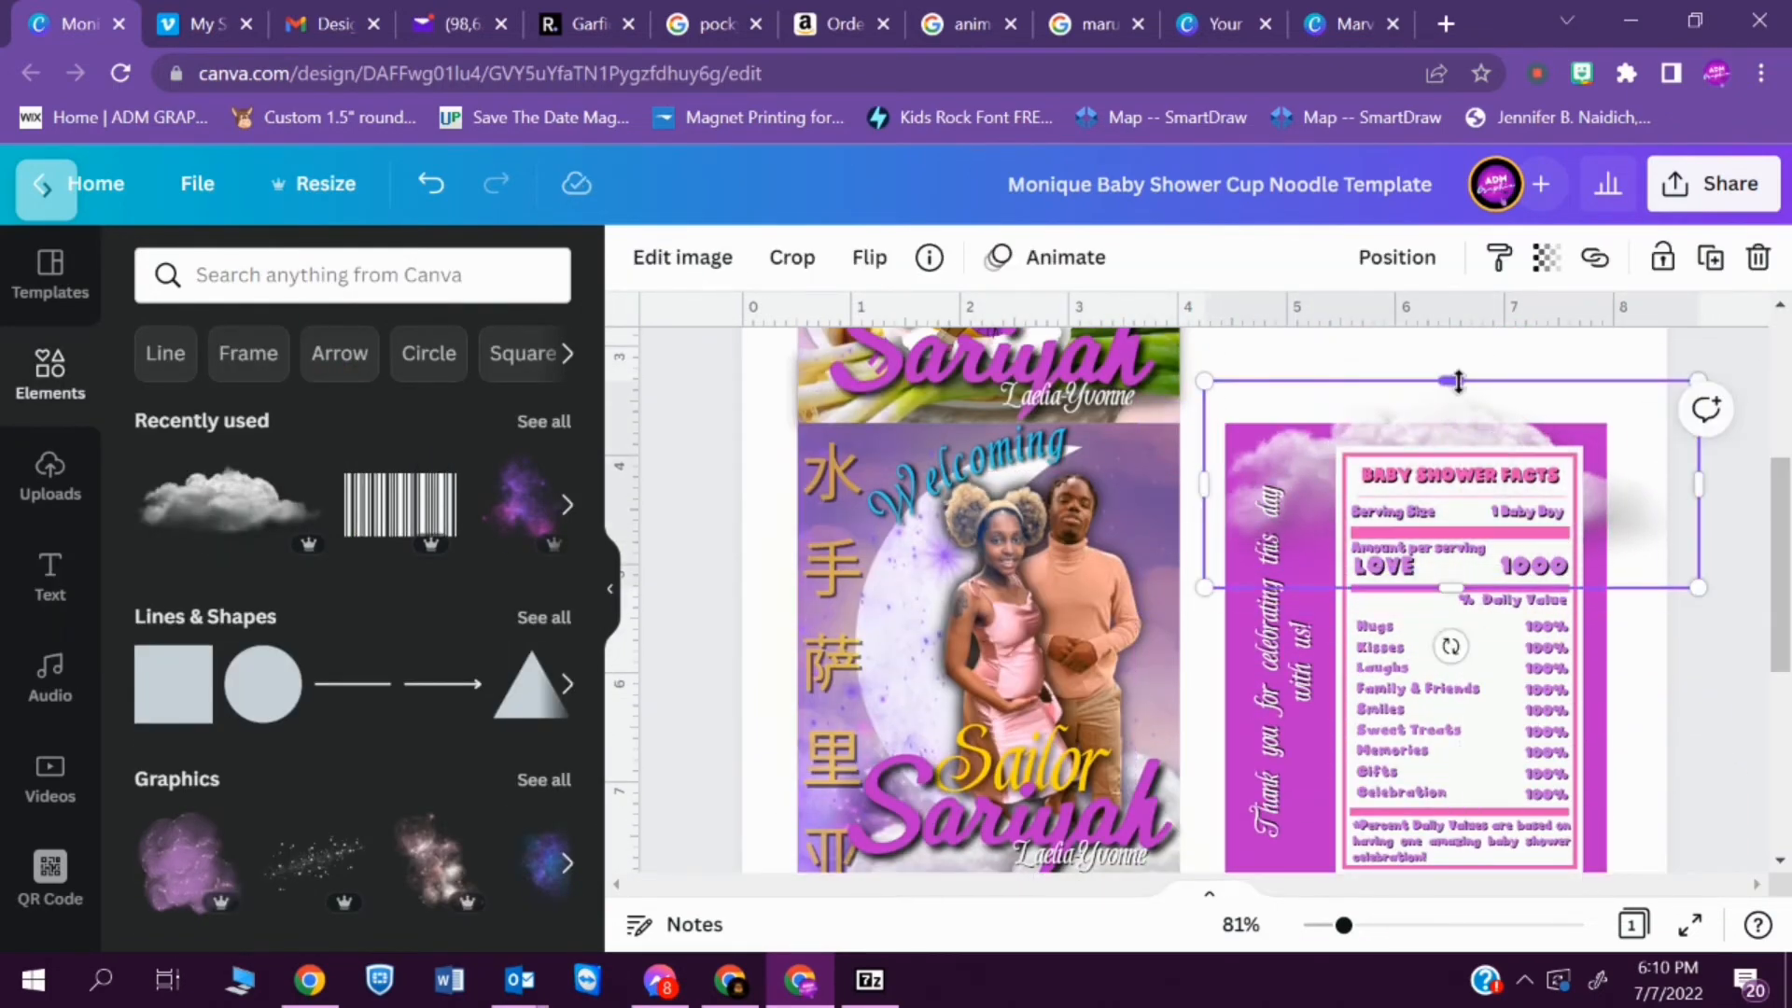
pyautogui.moveTo(1451, 380); pyautogui.dragTo(1451, 422)
pyautogui.moveTo(1698, 504); pyautogui.dragTo(1607, 505)
pyautogui.moveTo(1204, 505); pyautogui.dragTo(1224, 504)
# - Add the purple galaxy graphic to the facts panel and enlarge it to cover the panel behind the label
pyautogui.click(524, 499)
pyautogui.moveTo(1307, 560); pyautogui.dragTo(1579, 746)
pyautogui.moveTo(1343, 924); pyautogui.dragTo(1315, 934)
pyautogui.moveTo(1458, 838); pyautogui.dragTo(1363, 724)
pyautogui.moveTo(1241, 691); pyautogui.dragTo(1265, 712)
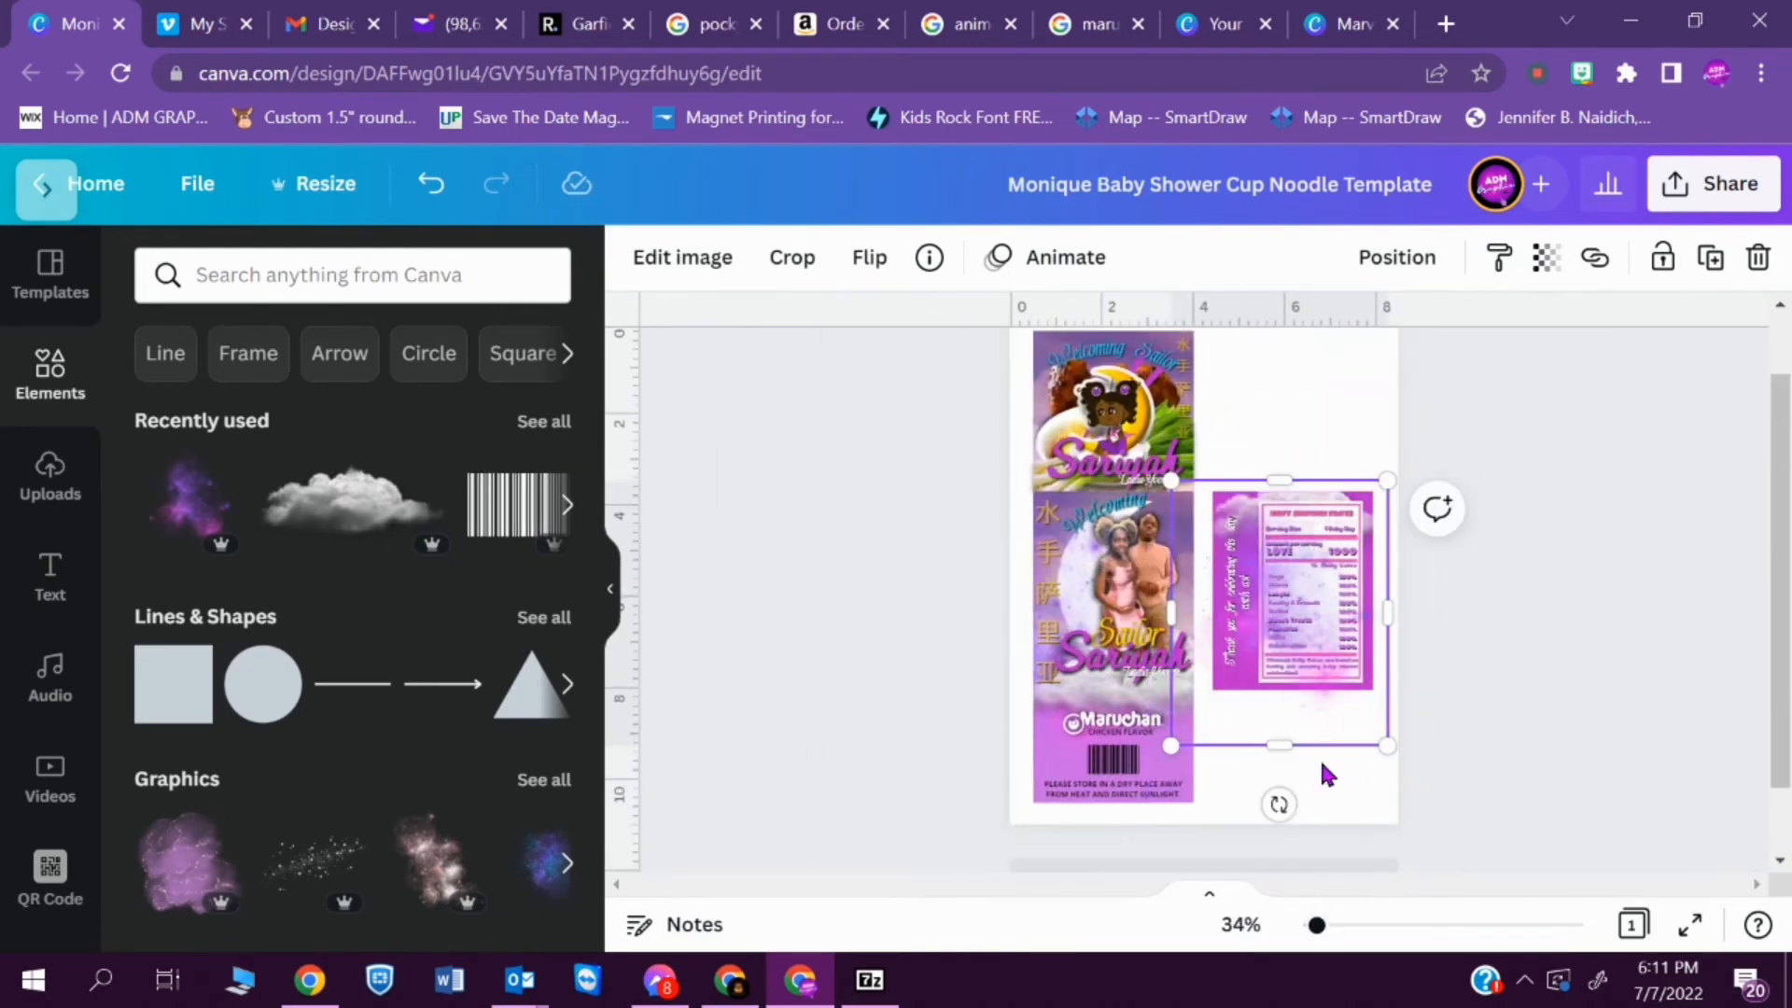
# - Trim the galaxy graphic's overhang so it ends at the facts panel's lower edge
pyautogui.moveTo(1316, 925); pyautogui.dragTo(1341, 924)
pyautogui.scroll(-2, 1568, 720)
pyautogui.moveTo(1410, 832); pyautogui.dragTo(1397, 704)
pyautogui.click(1445, 753)
pyautogui.scroll(1, 1445, 752)
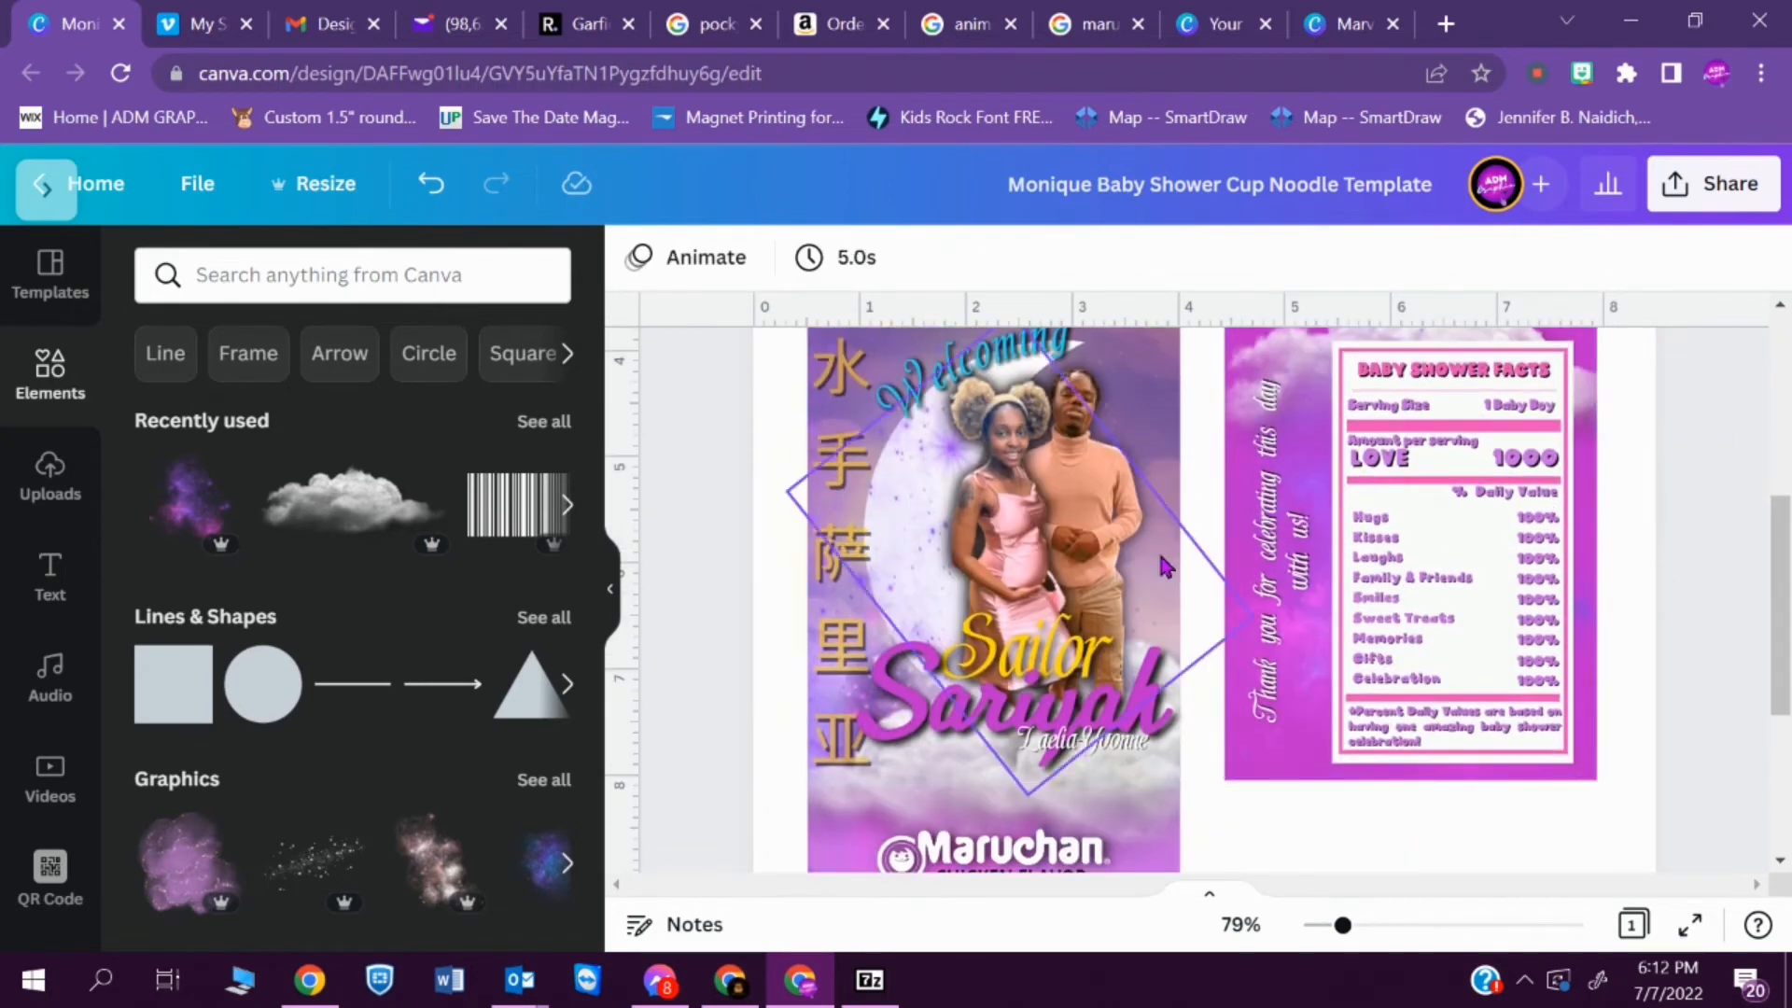
# - Add a recently used crescent moon graphic to the facts panel and flip it horizontally
pyautogui.click(544, 421)
pyautogui.scroll(-5, 486, 497)
pyautogui.click(485, 499)
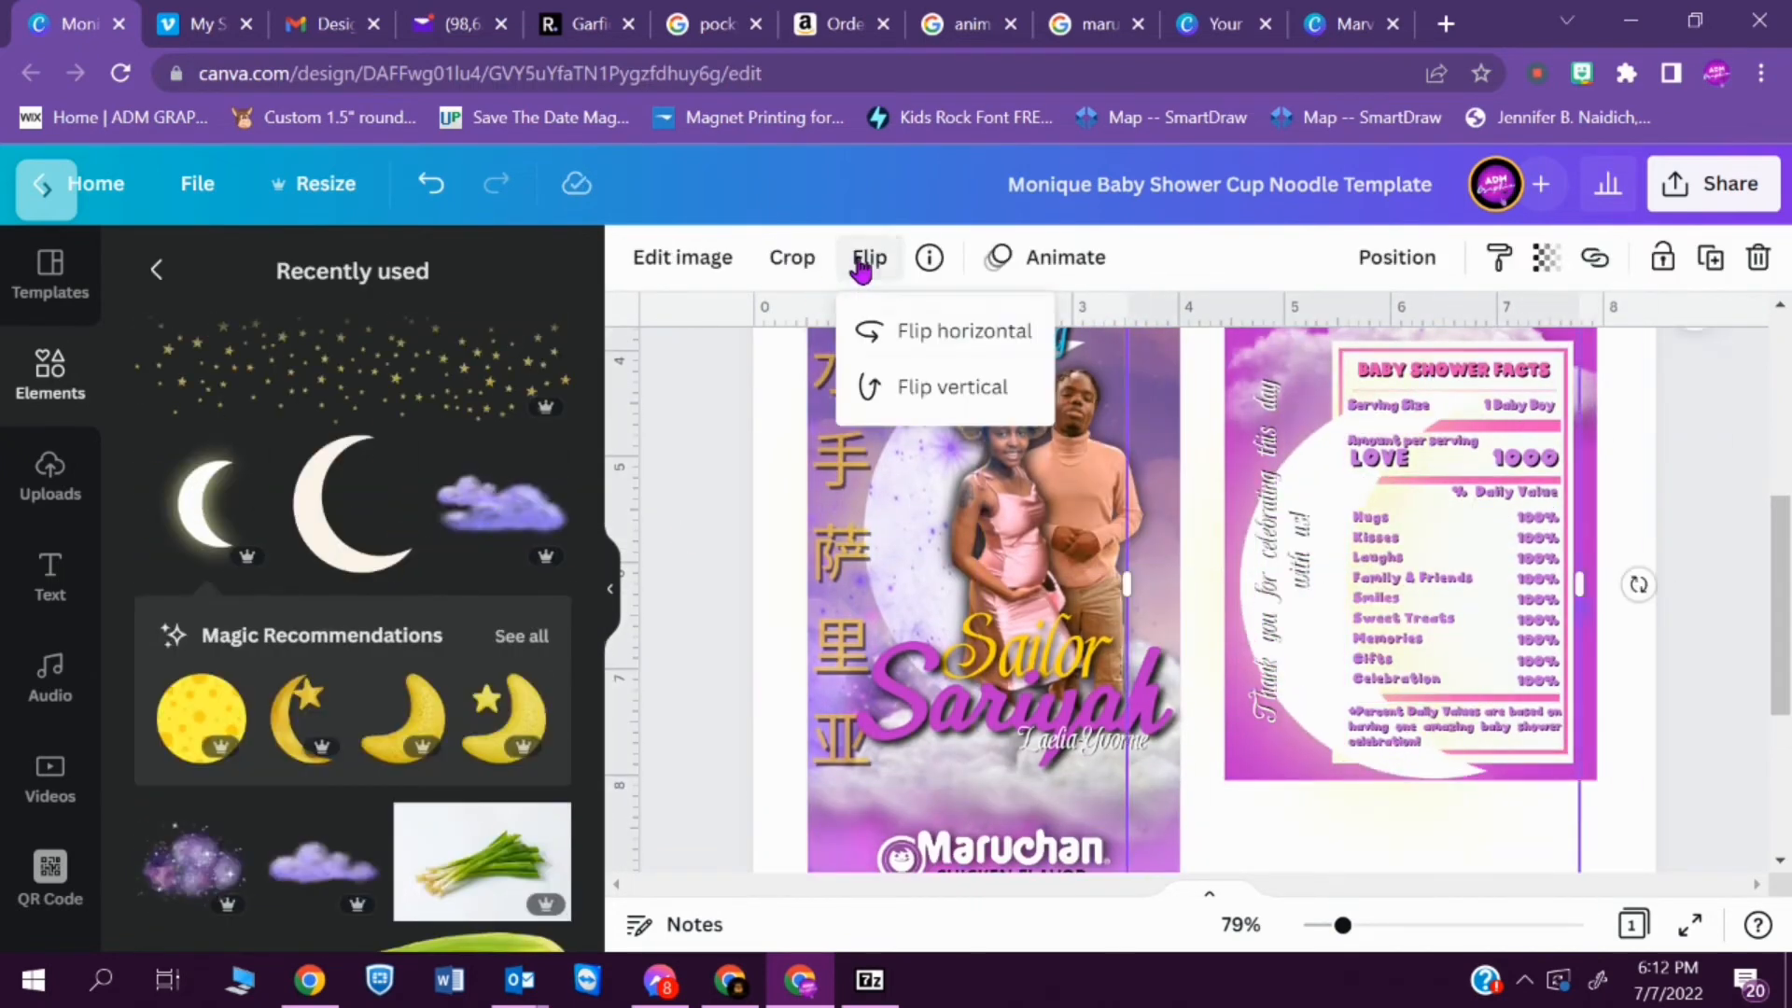
pyautogui.scroll(1, 1381, 768)
pyautogui.scroll(-1, 1381, 768)
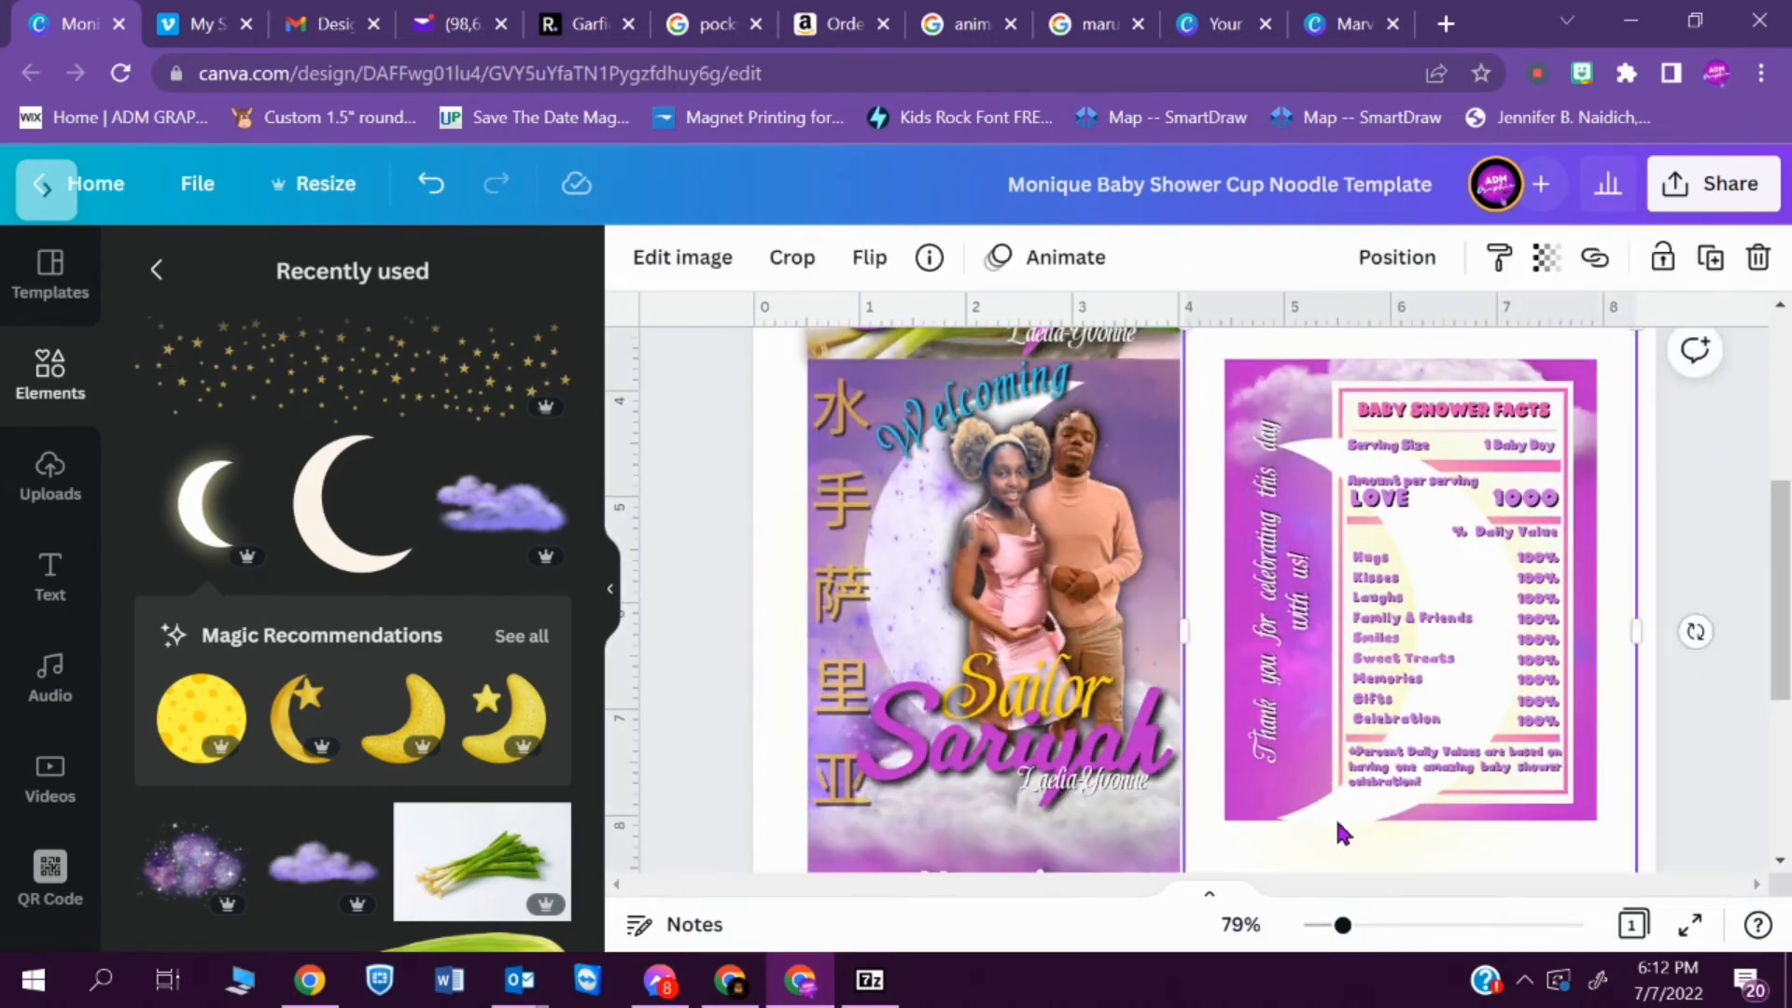
# - Position the crescent moon behind the BABY SHOWER FACTS label with its tips pointing toward the vertical thank-you text
pyautogui.moveTo(1332, 826); pyautogui.dragTo(1266, 842)
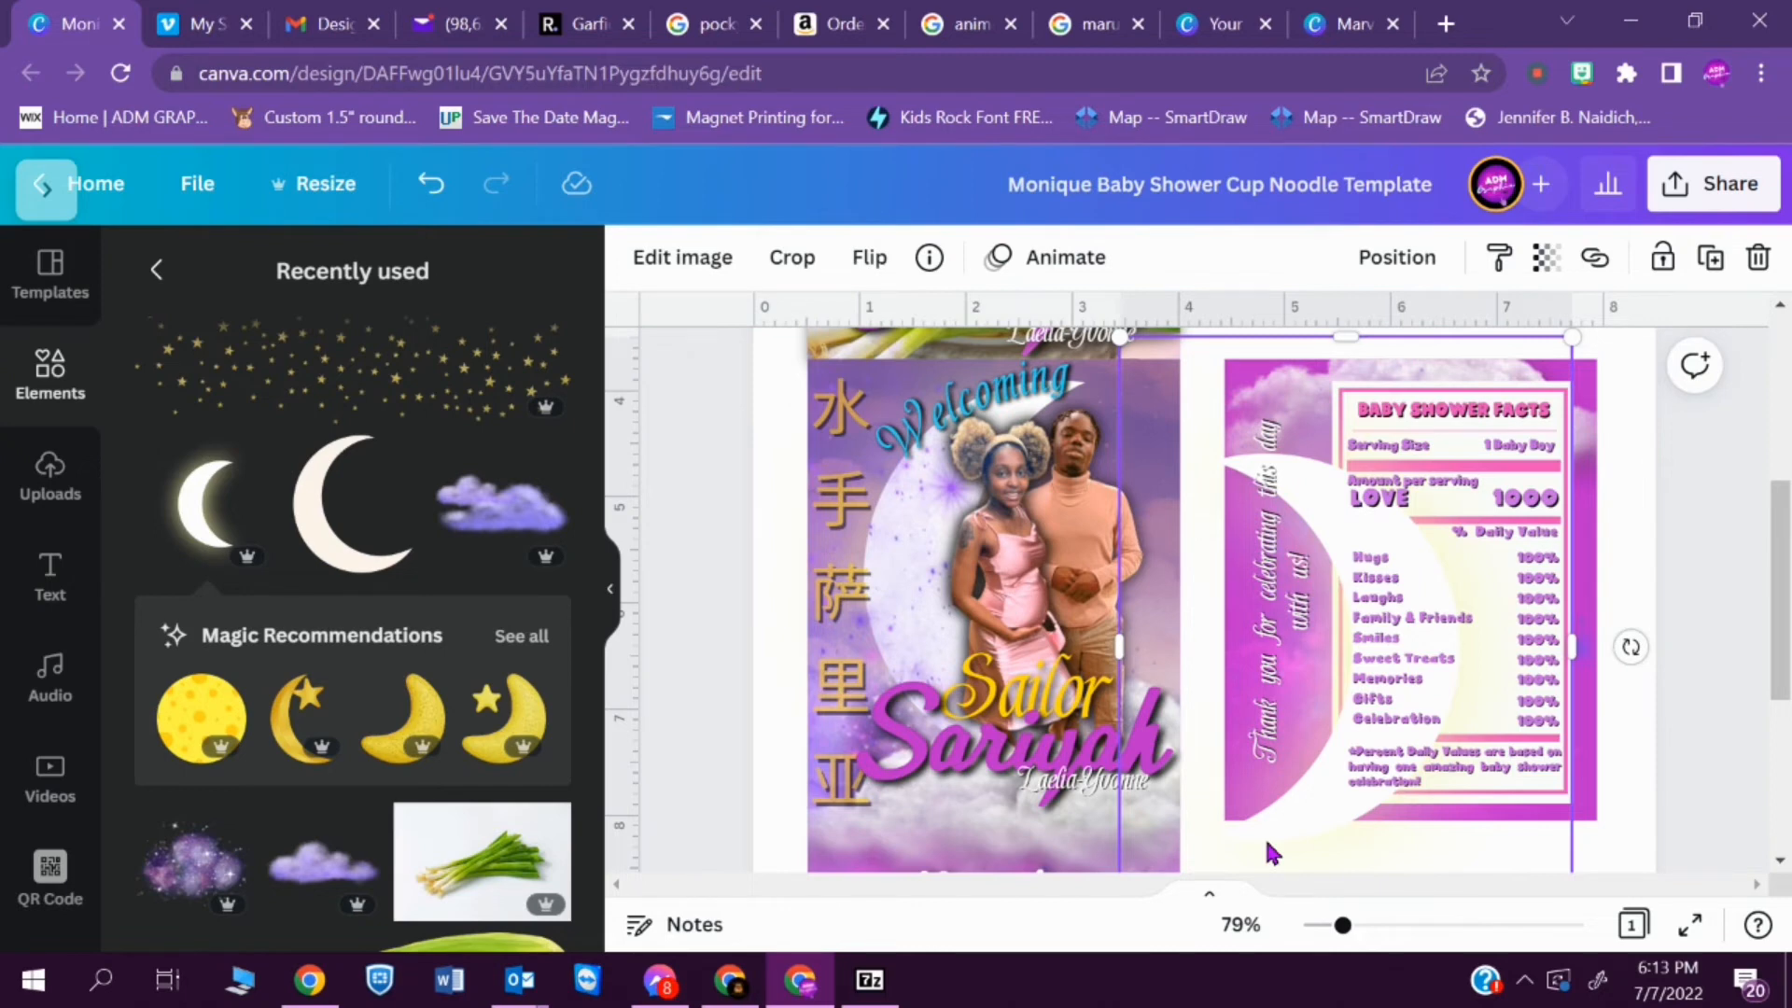
pyautogui.moveTo(1323, 819); pyautogui.dragTo(1400, 770)
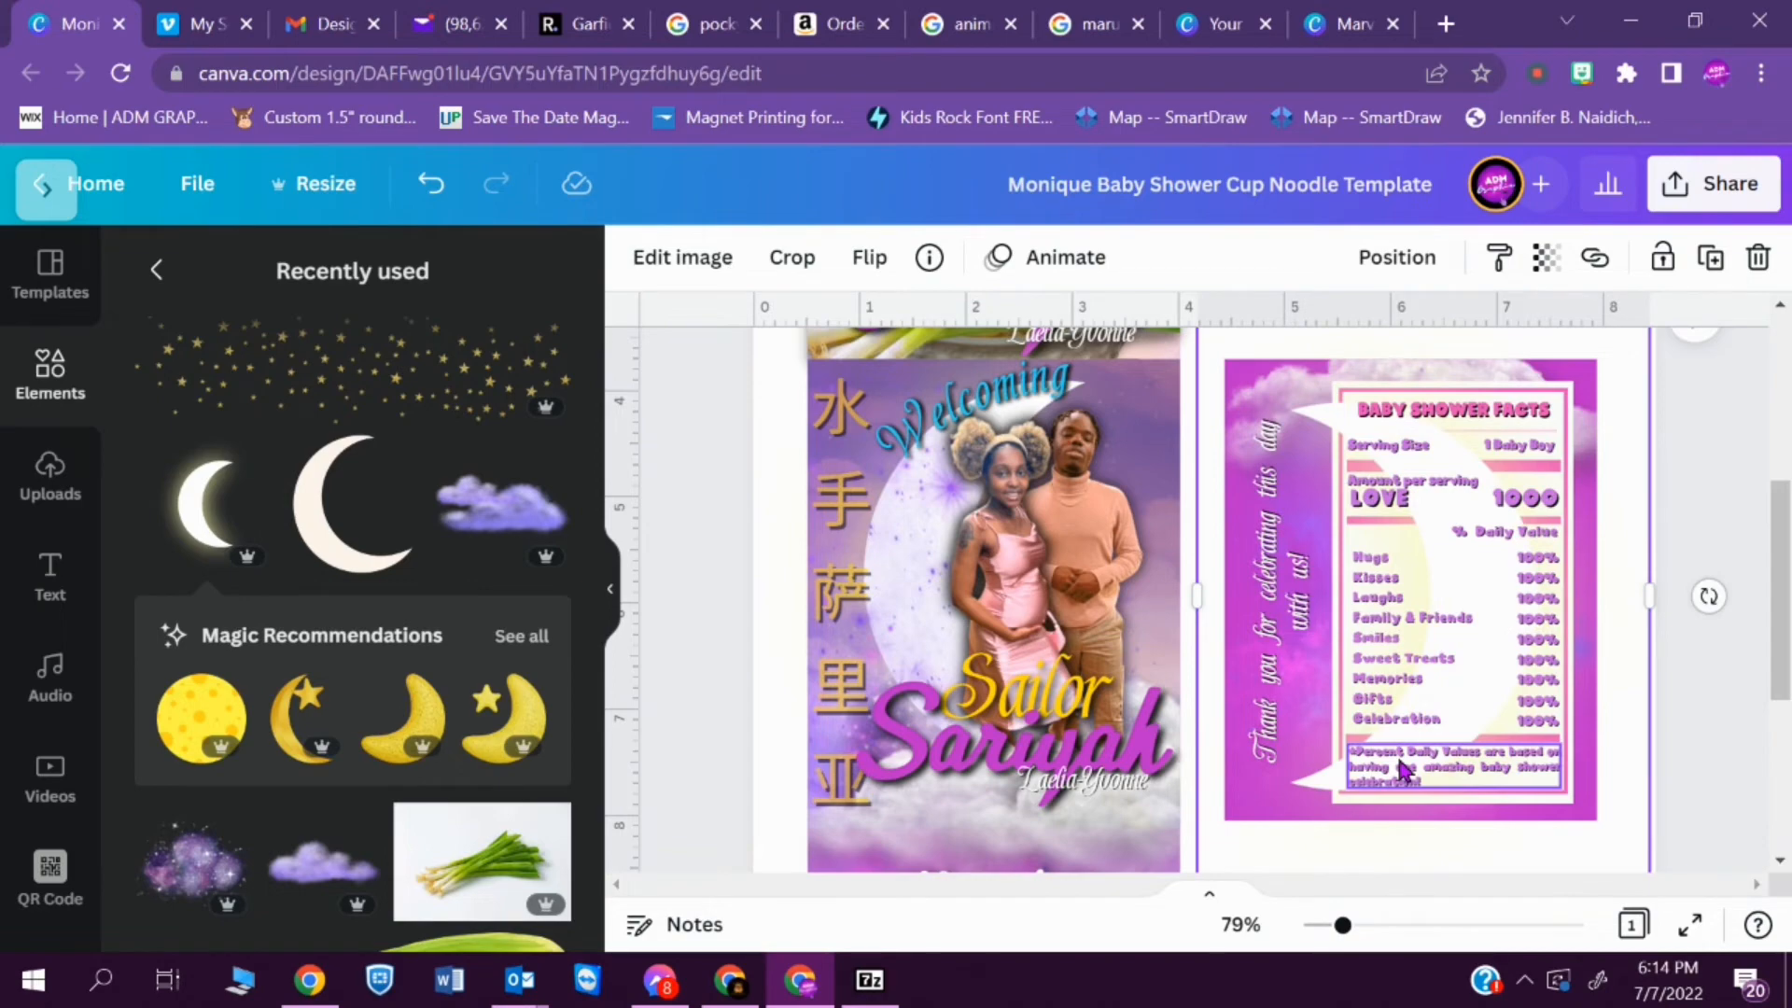
pyautogui.click(684, 271)
pyautogui.click(364, 410)
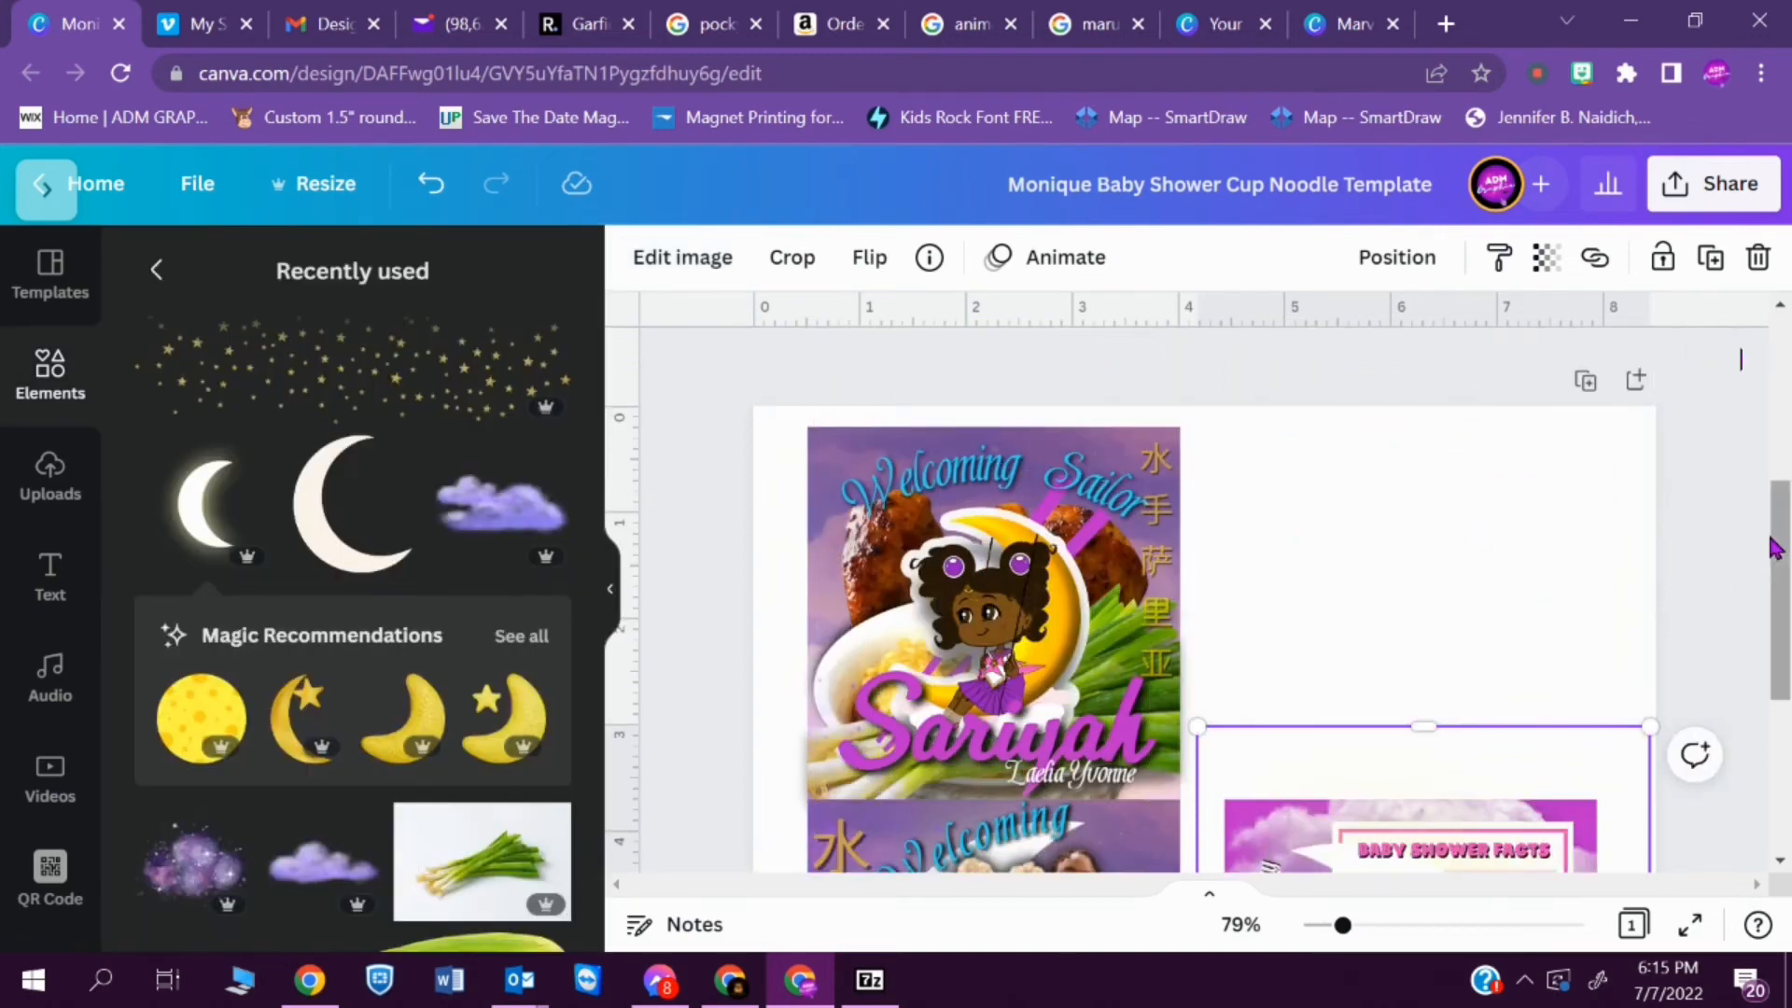
# - Download the cup noodle design as a PDF Print file
pyautogui.click(1717, 187)
pyautogui.scroll(-3, 1719, 592)
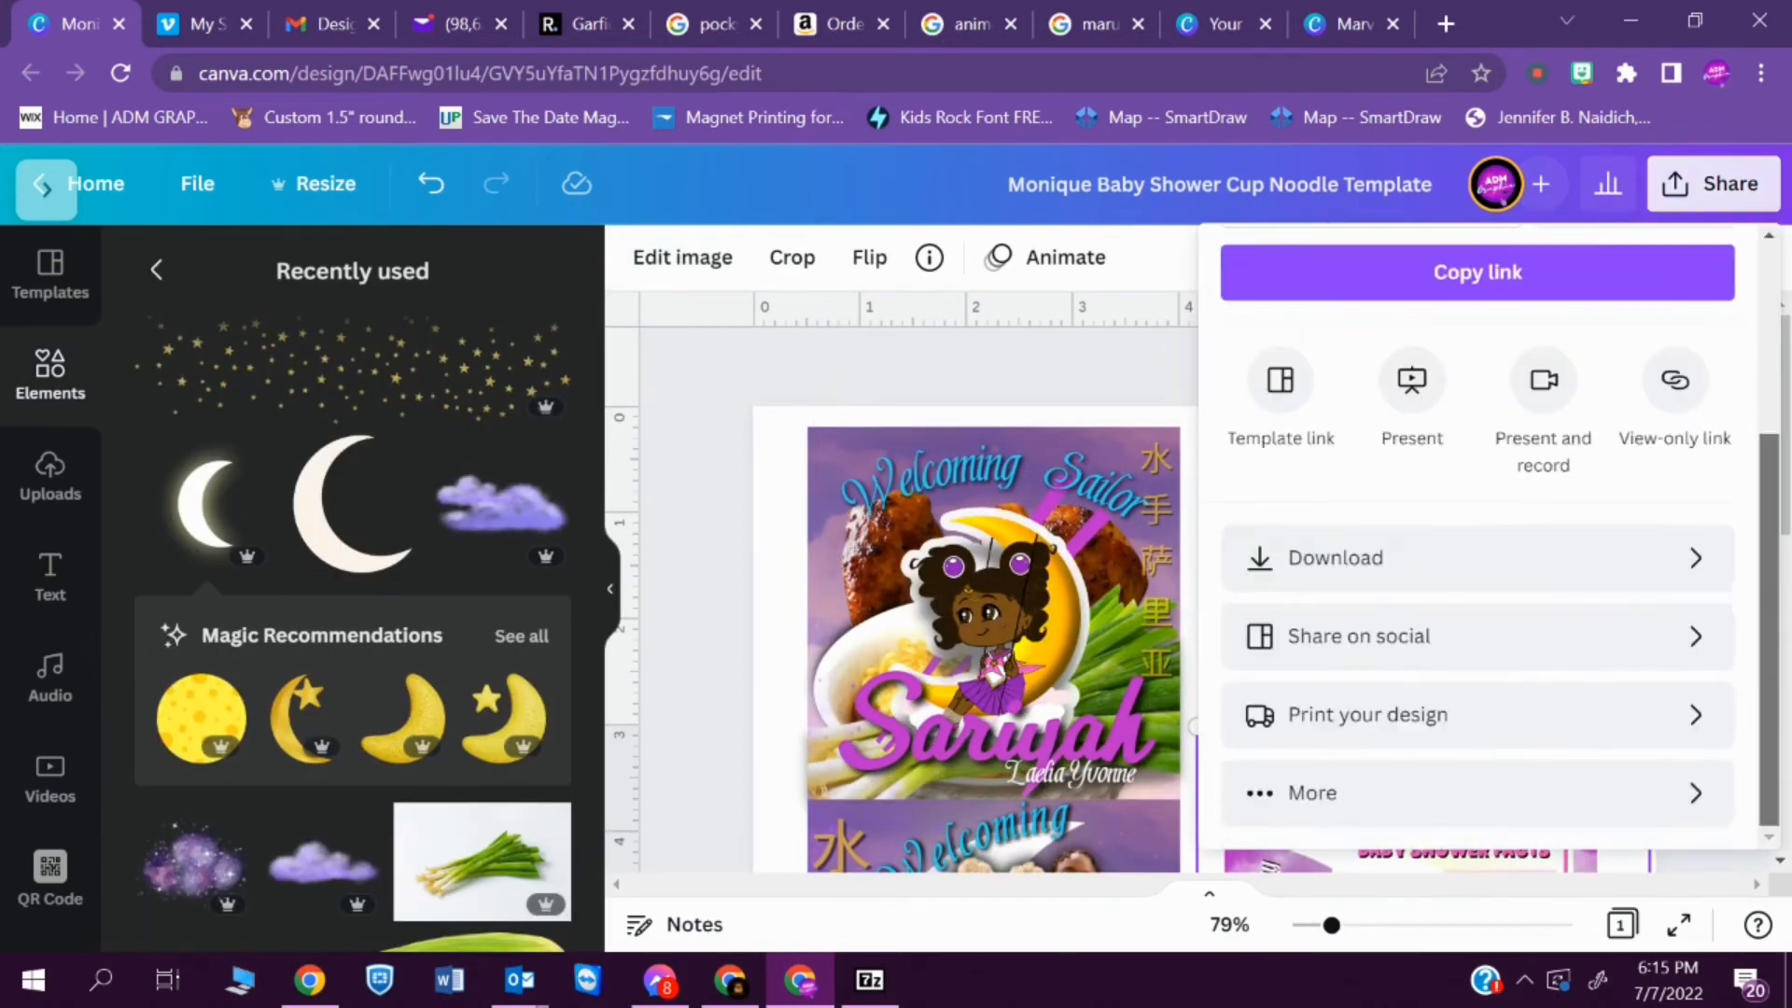
pyautogui.click(1512, 559)
pyautogui.click(1539, 382)
pyautogui.click(1468, 576)
pyautogui.click(1474, 594)
pyautogui.click(1491, 670)
pyautogui.click(1611, 758)
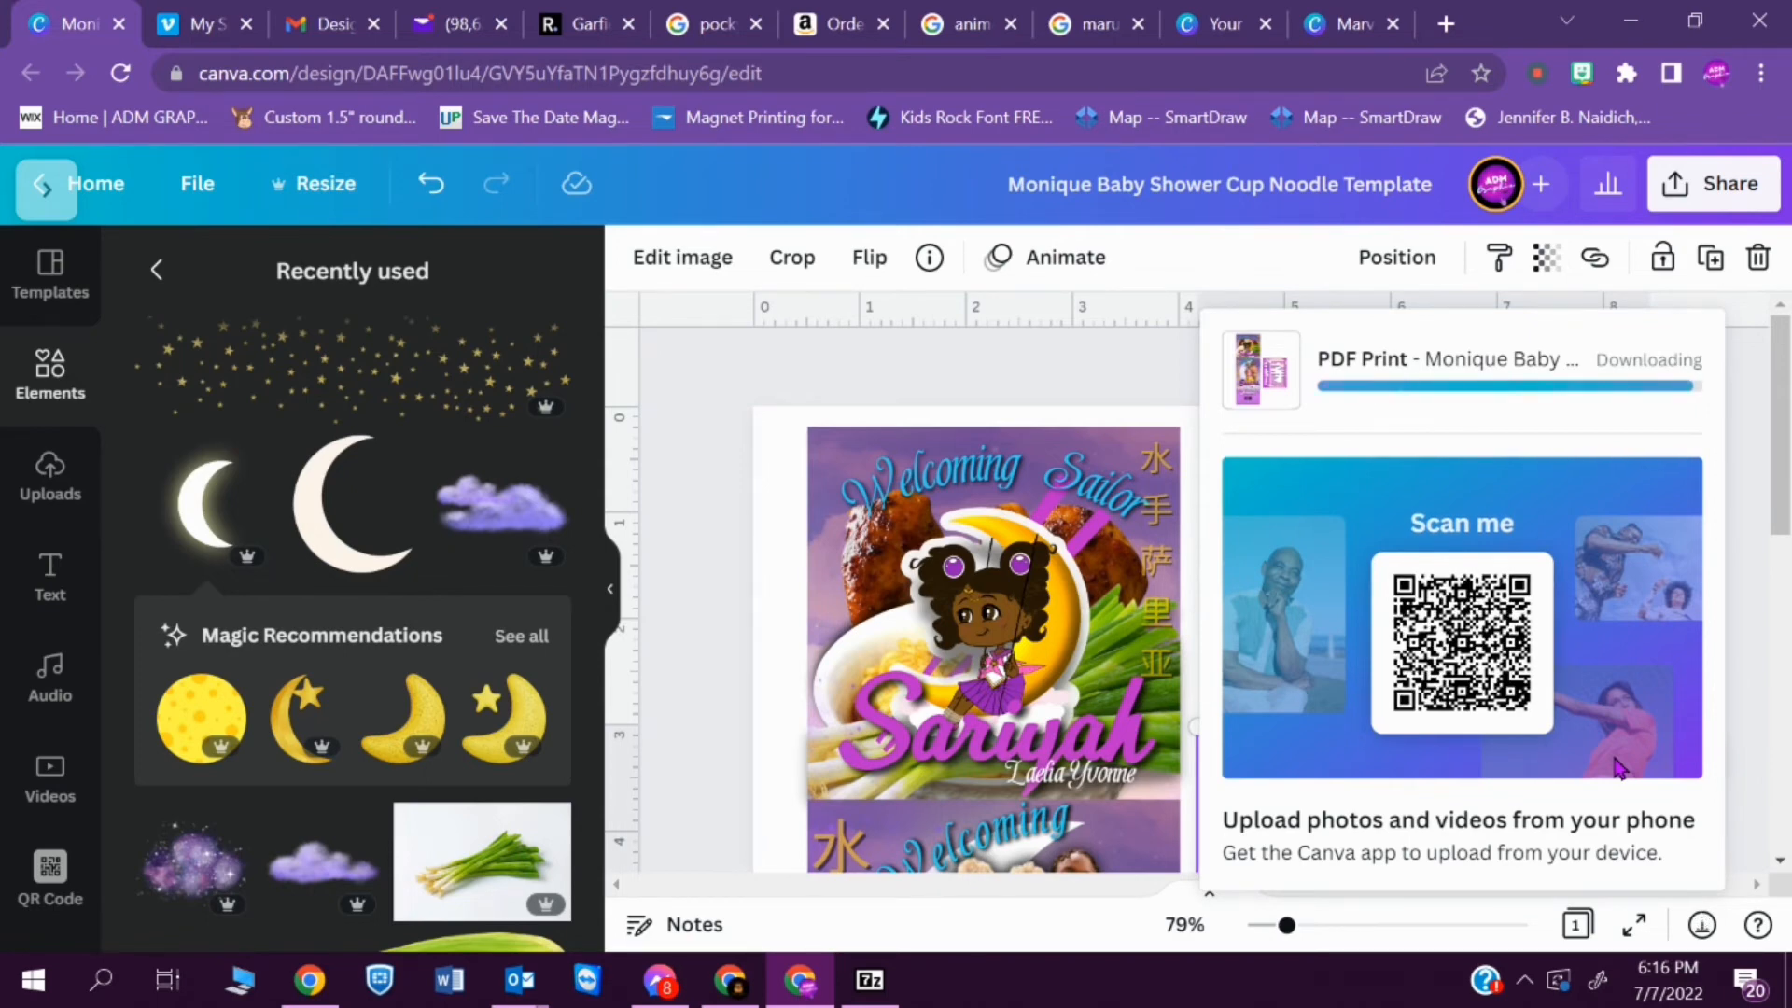
# - Open the downloaded Monique Baby Shower Cup Noodle Template.pdf and examine how the label colors look
pyautogui.moveTo(1782, 469); pyautogui.dragTo(1783, 700)
pyautogui.moveTo(1786, 454); pyautogui.dragTo(1783, 413)
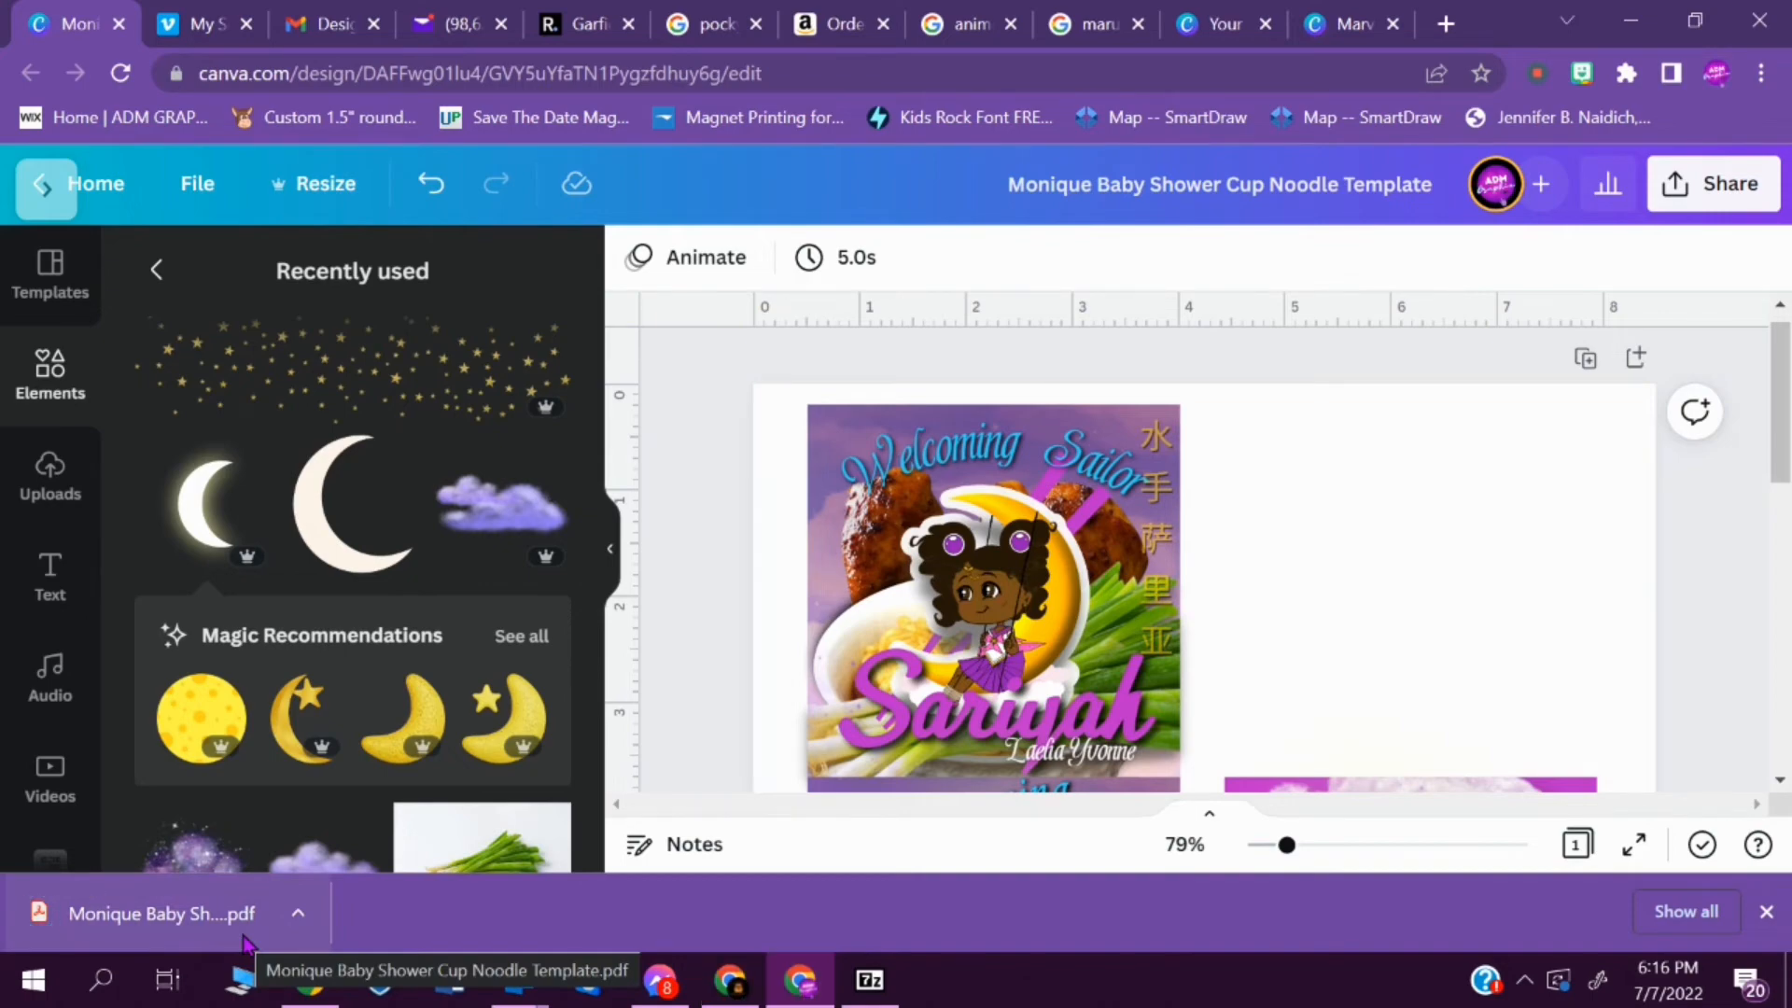
pyautogui.click(158, 914)
pyautogui.moveTo(1777, 316)
pyautogui.mouseDown()
pyautogui.moveTo(1778, 639)
pyautogui.moveTo(1764, 325)
pyautogui.moveTo(1784, 310)
pyautogui.mouseUp()
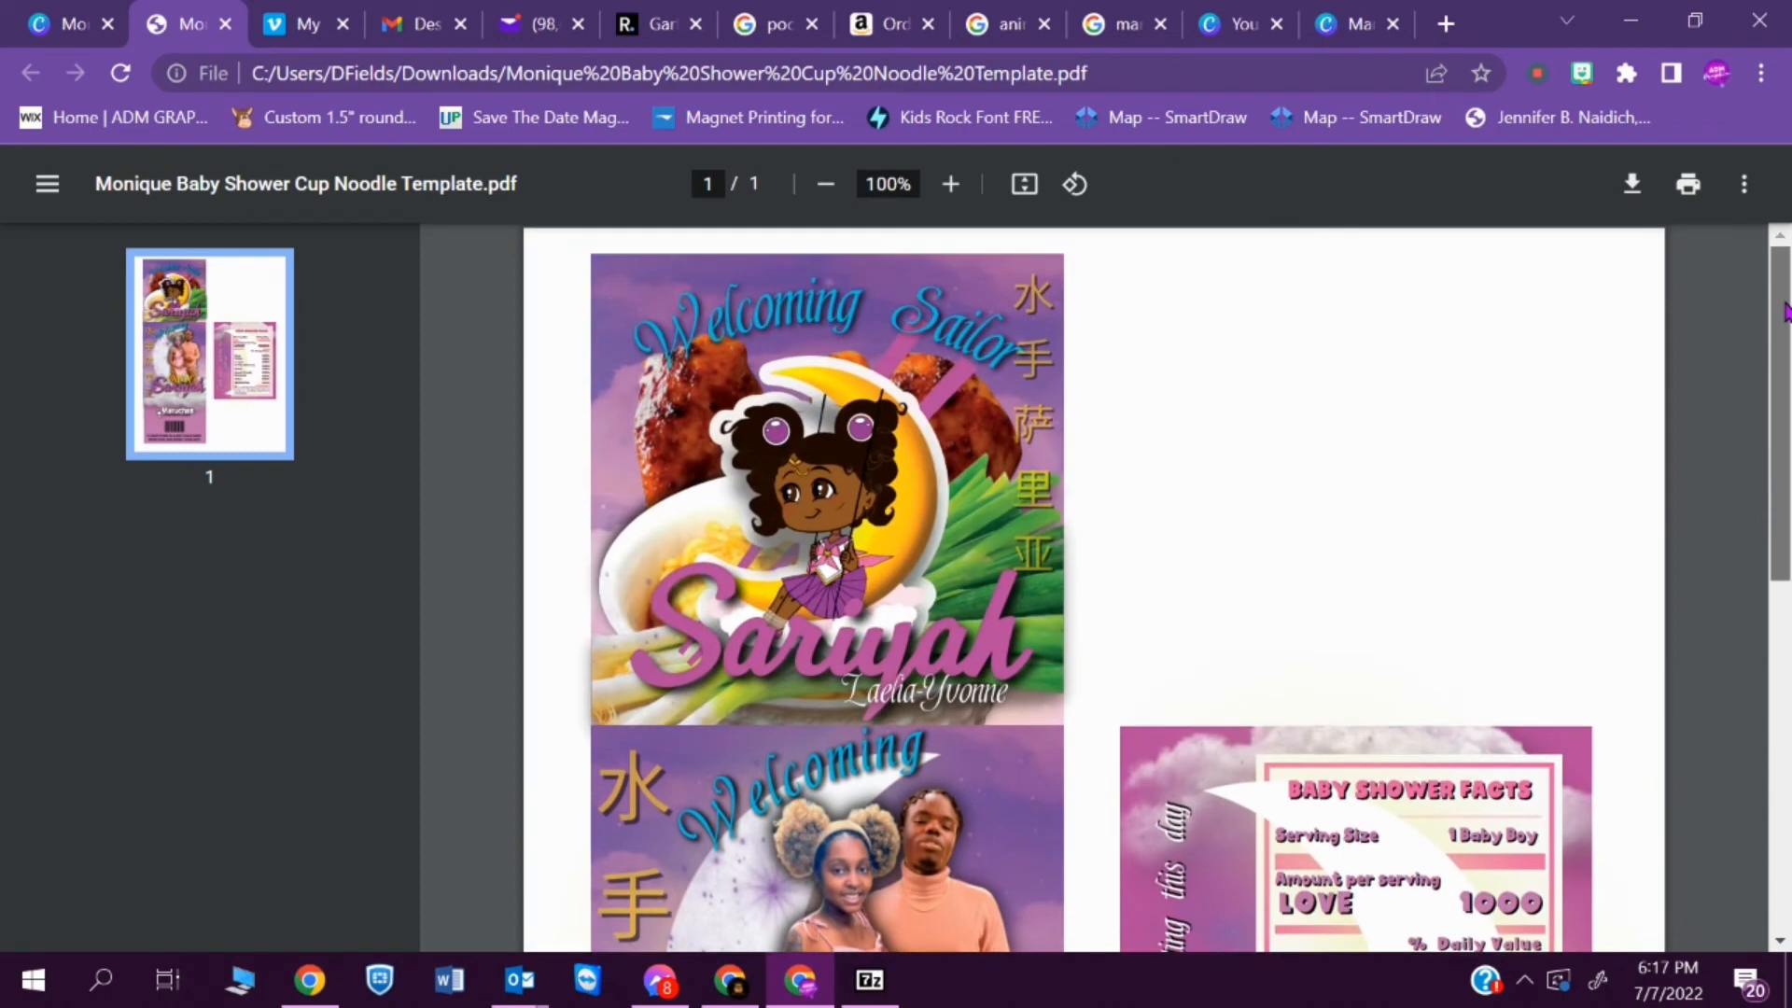
# - Return to the Canva design and download a second PDF Print version with revised export settings
pyautogui.click(74, 24)
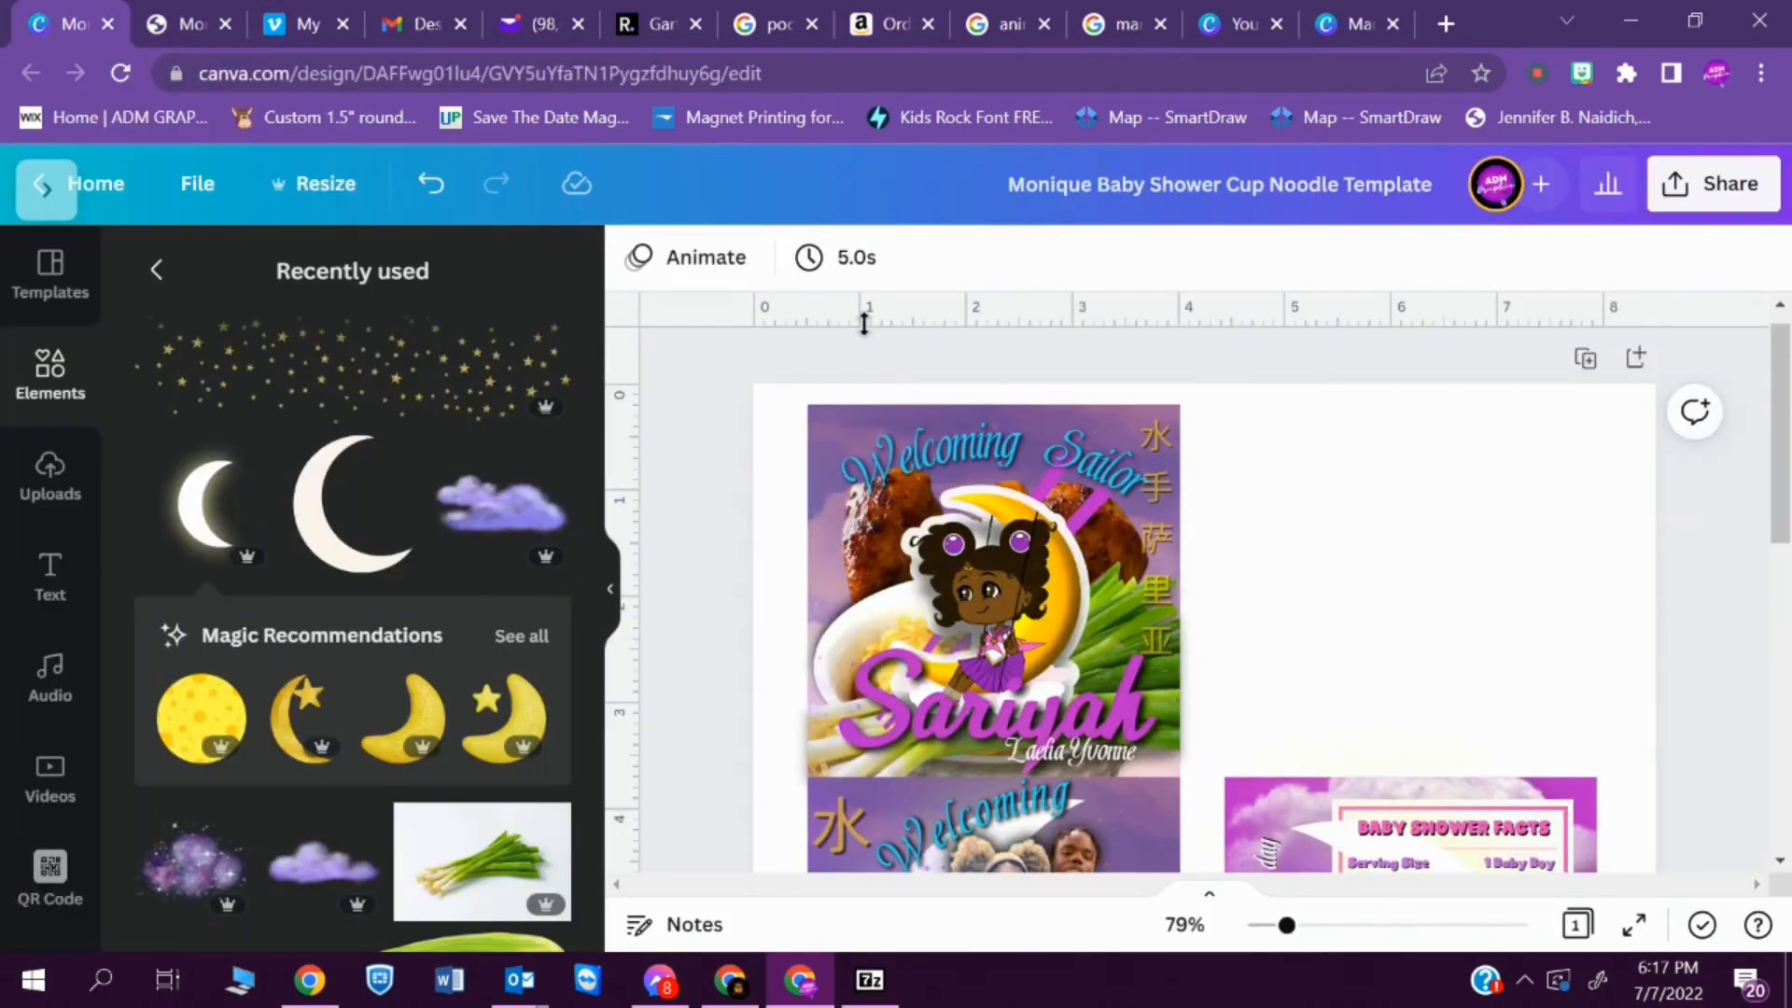
pyautogui.click(1711, 191)
pyautogui.scroll(-3, 1748, 680)
pyautogui.click(1595, 558)
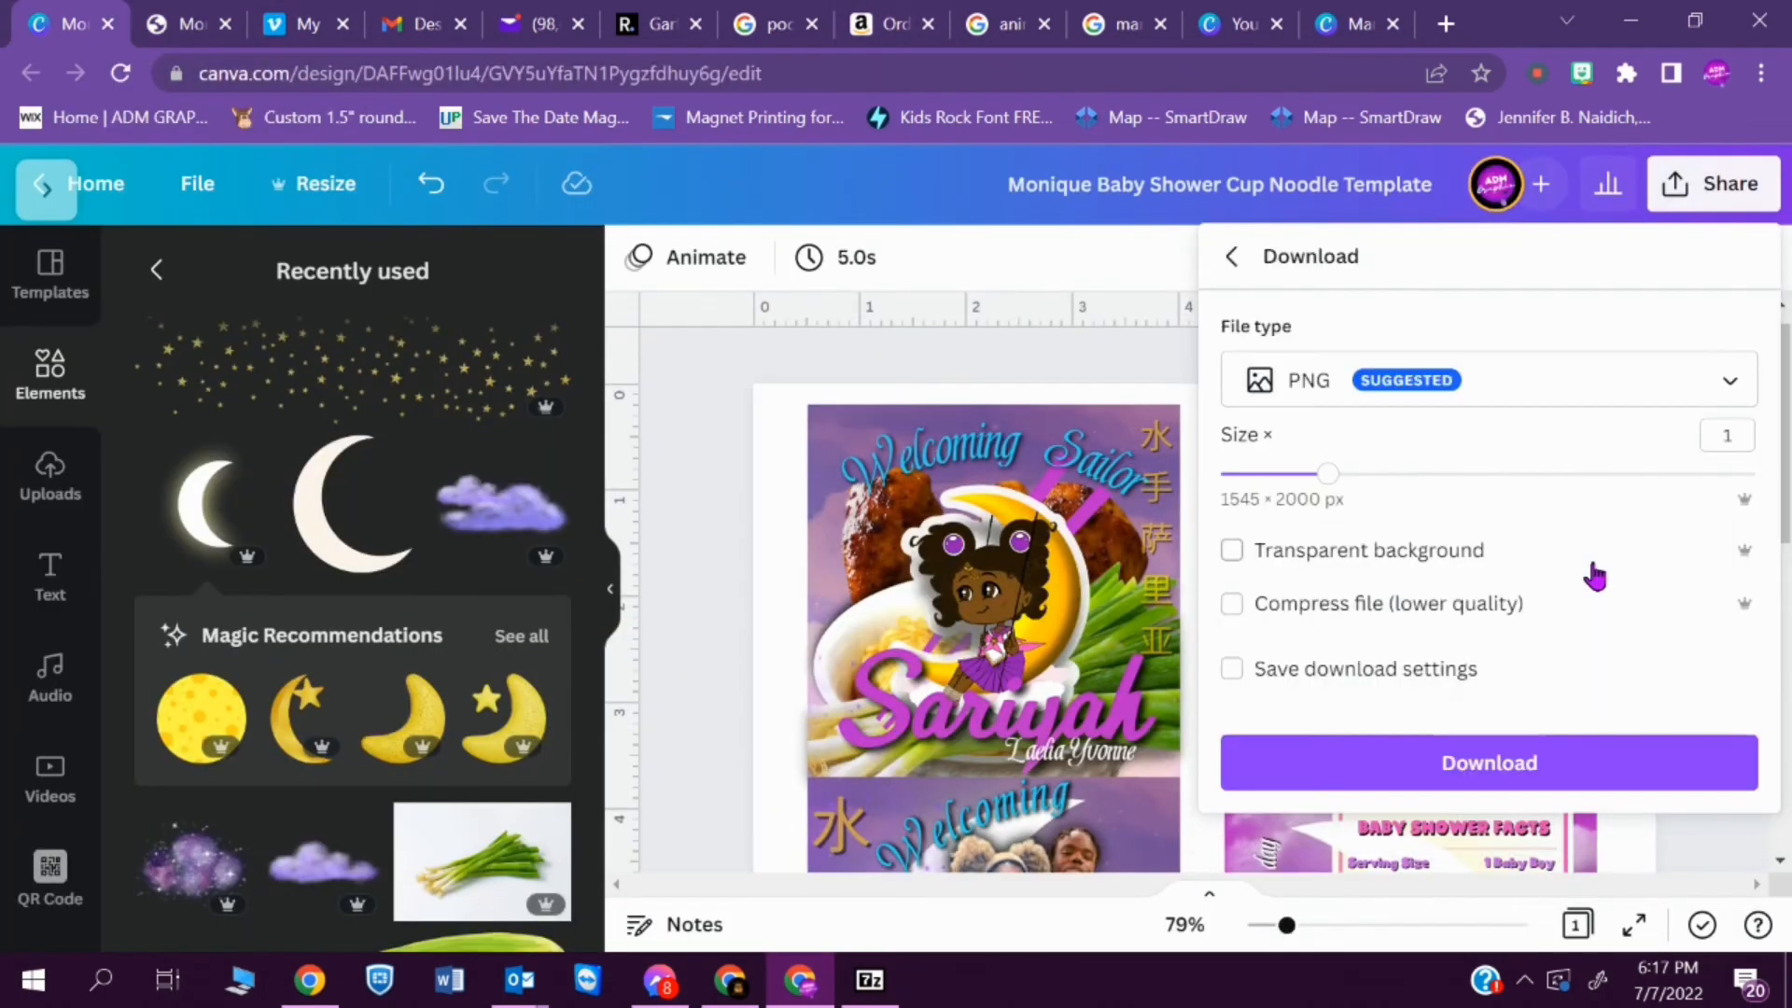
pyautogui.click(1559, 383)
pyautogui.click(1399, 568)
pyautogui.click(1520, 588)
pyautogui.click(1344, 532)
pyautogui.click(1521, 751)
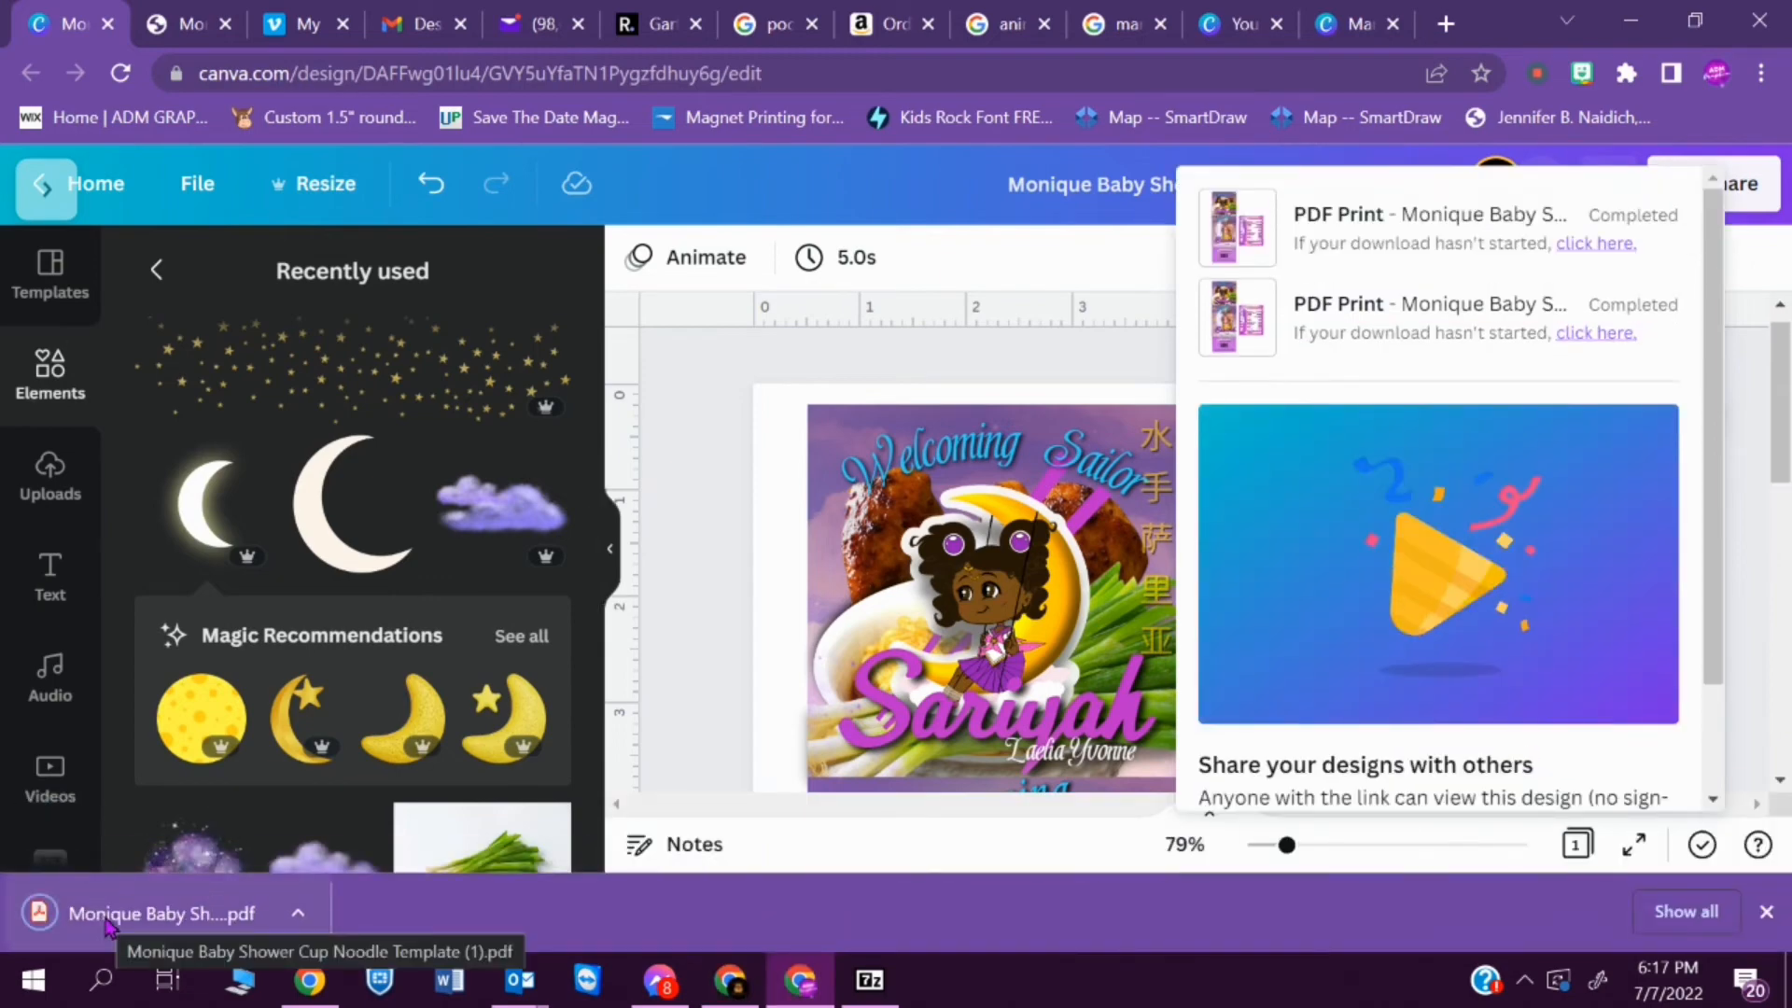
# - Open Monique Baby Shower Cup Noodle Template (1).pdf and bring up the printer's preferences through the system print dialog
pyautogui.click(106, 924)
pyautogui.click(1687, 184)
pyautogui.click(1395, 541)
pyautogui.scroll(-3, 1395, 541)
pyautogui.click(1325, 795)
pyautogui.click(518, 278)
# - Set the media type to Other Photo Paper and the print quality to Best, and print the label PDF
pyautogui.click(751, 134)
pyautogui.click(719, 229)
pyautogui.click(774, 177)
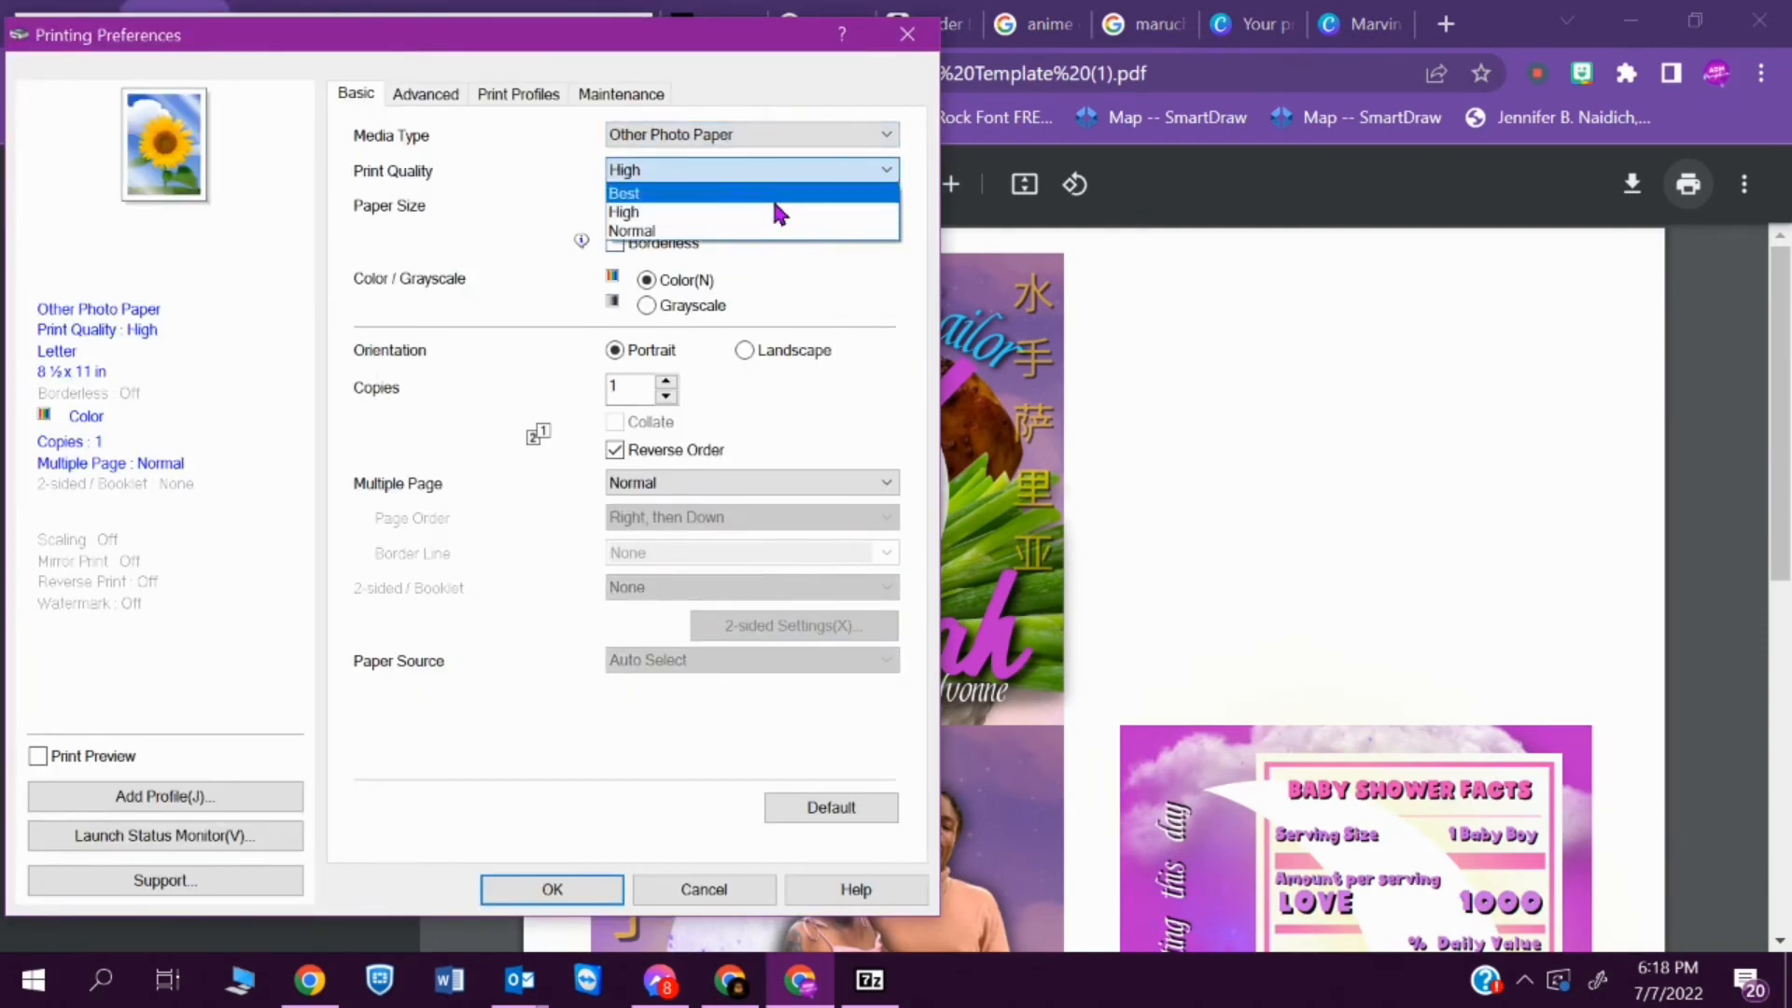
pyautogui.click(779, 193)
pyautogui.click(982, 550)
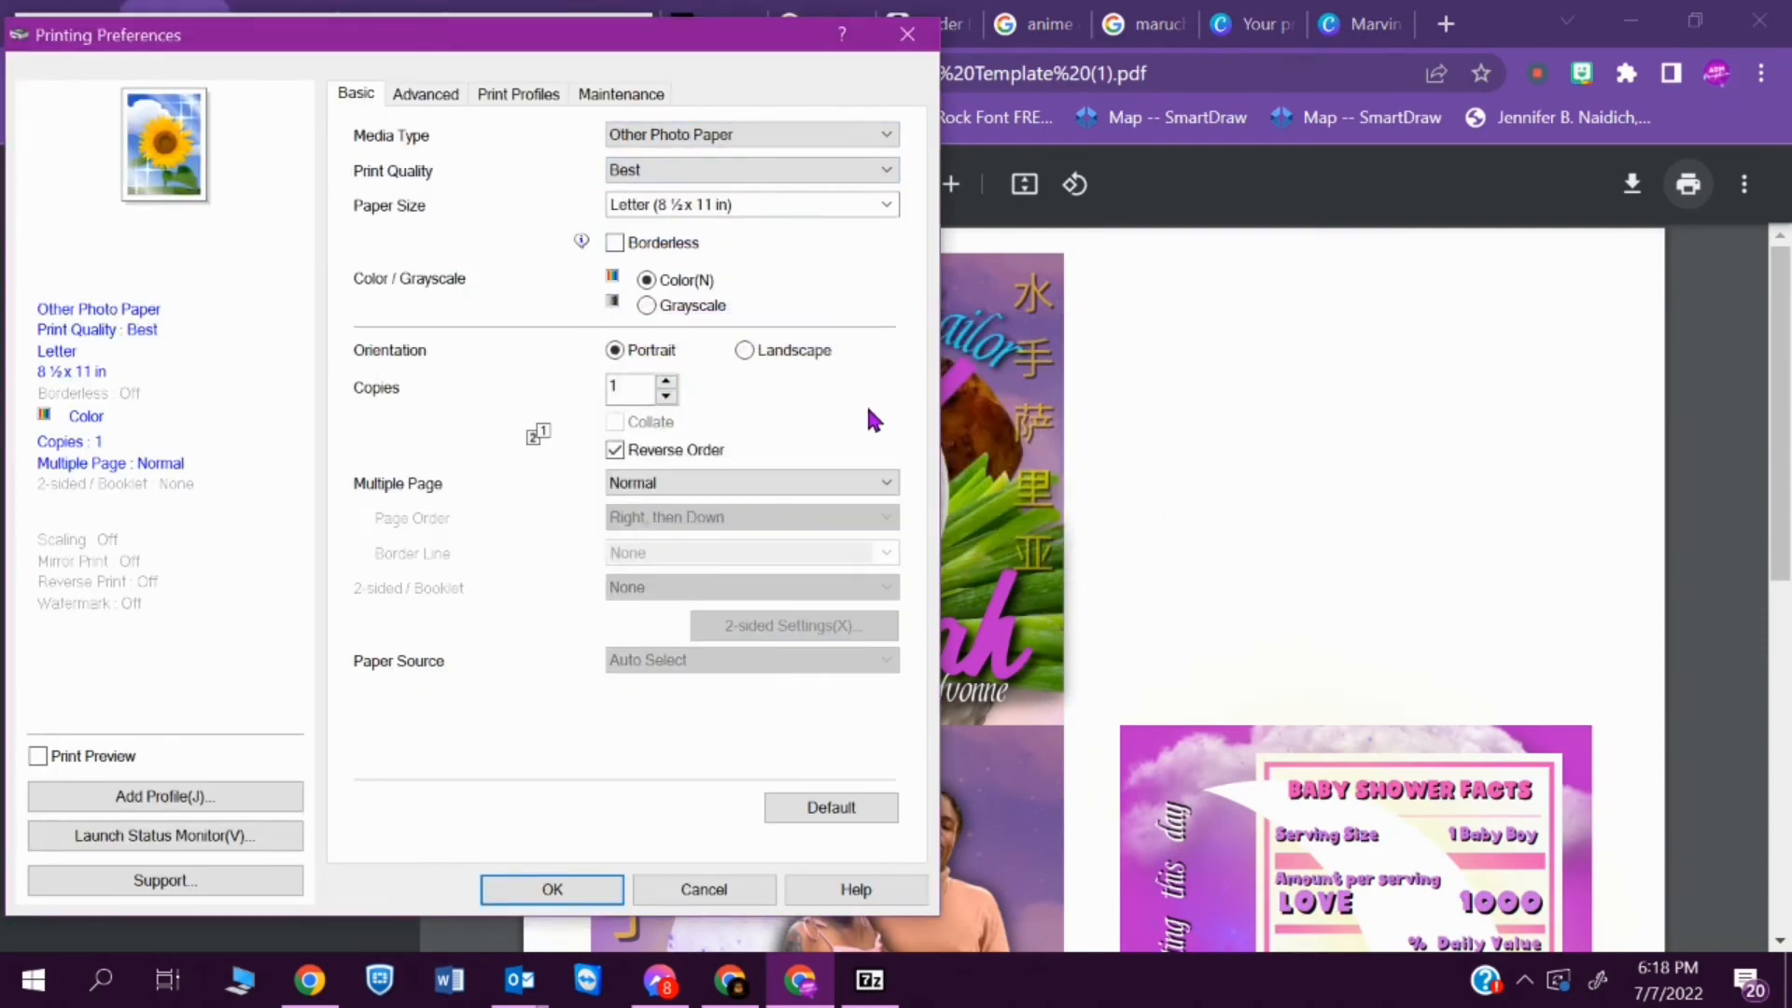
pyautogui.click(552, 889)
pyautogui.click(360, 572)
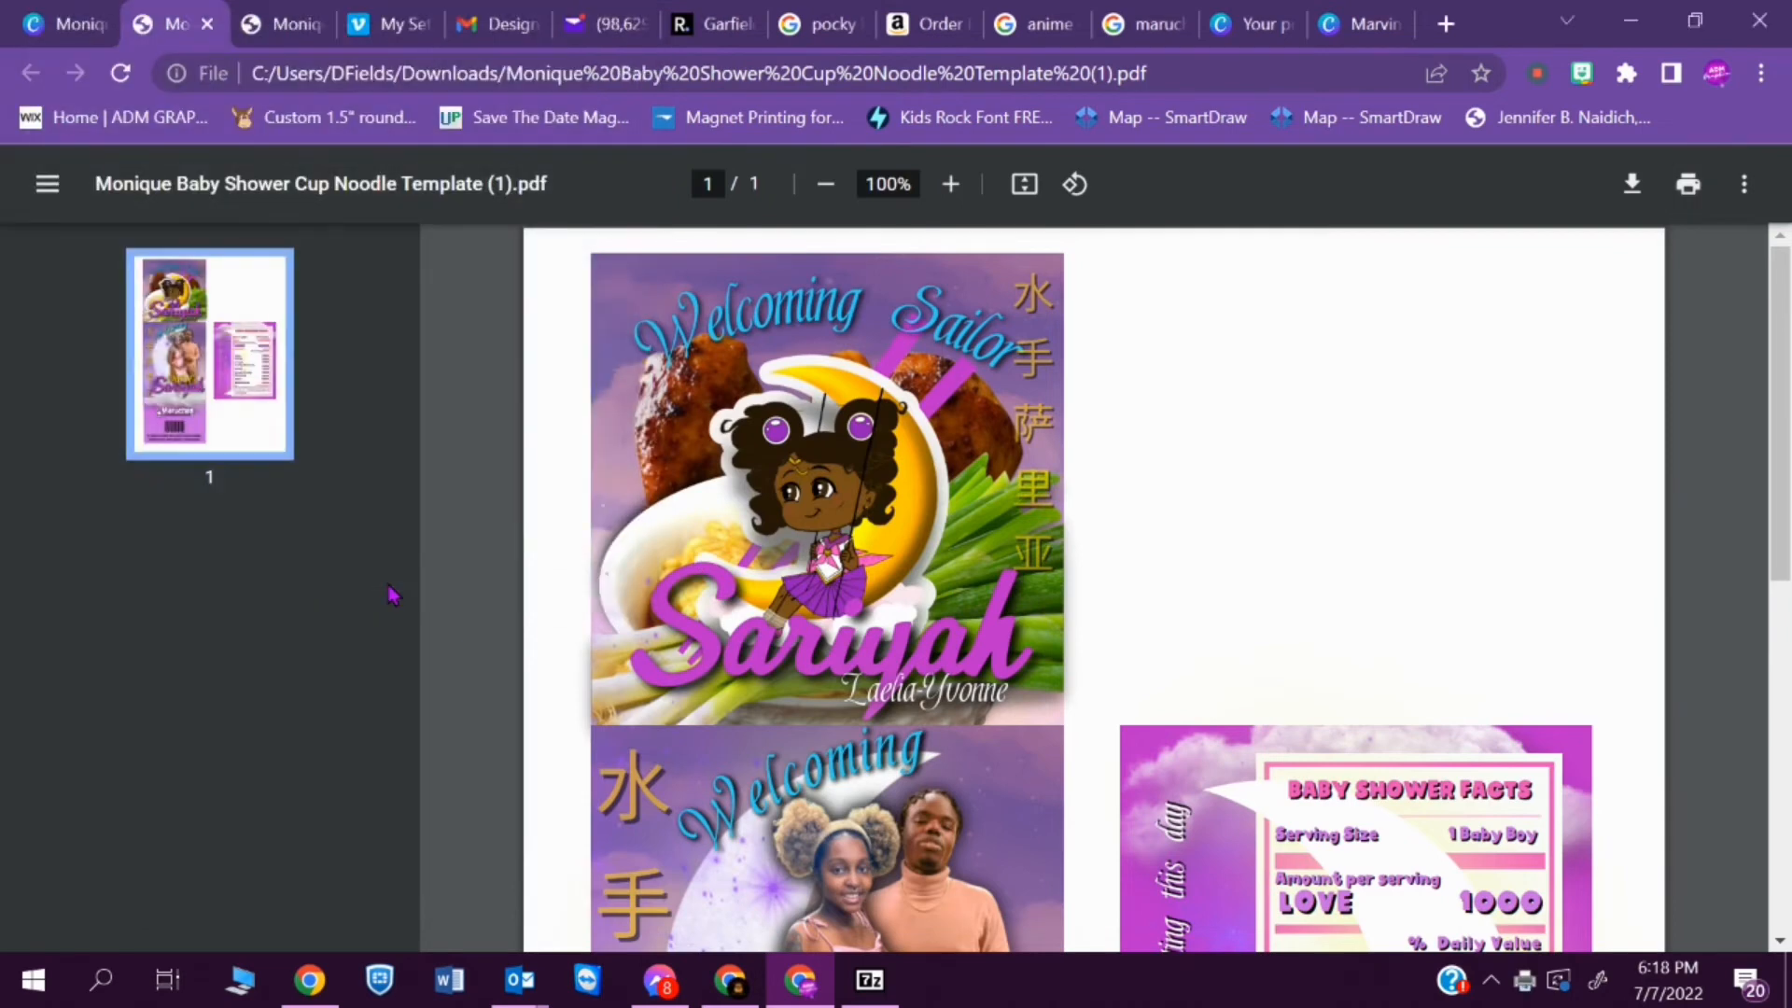